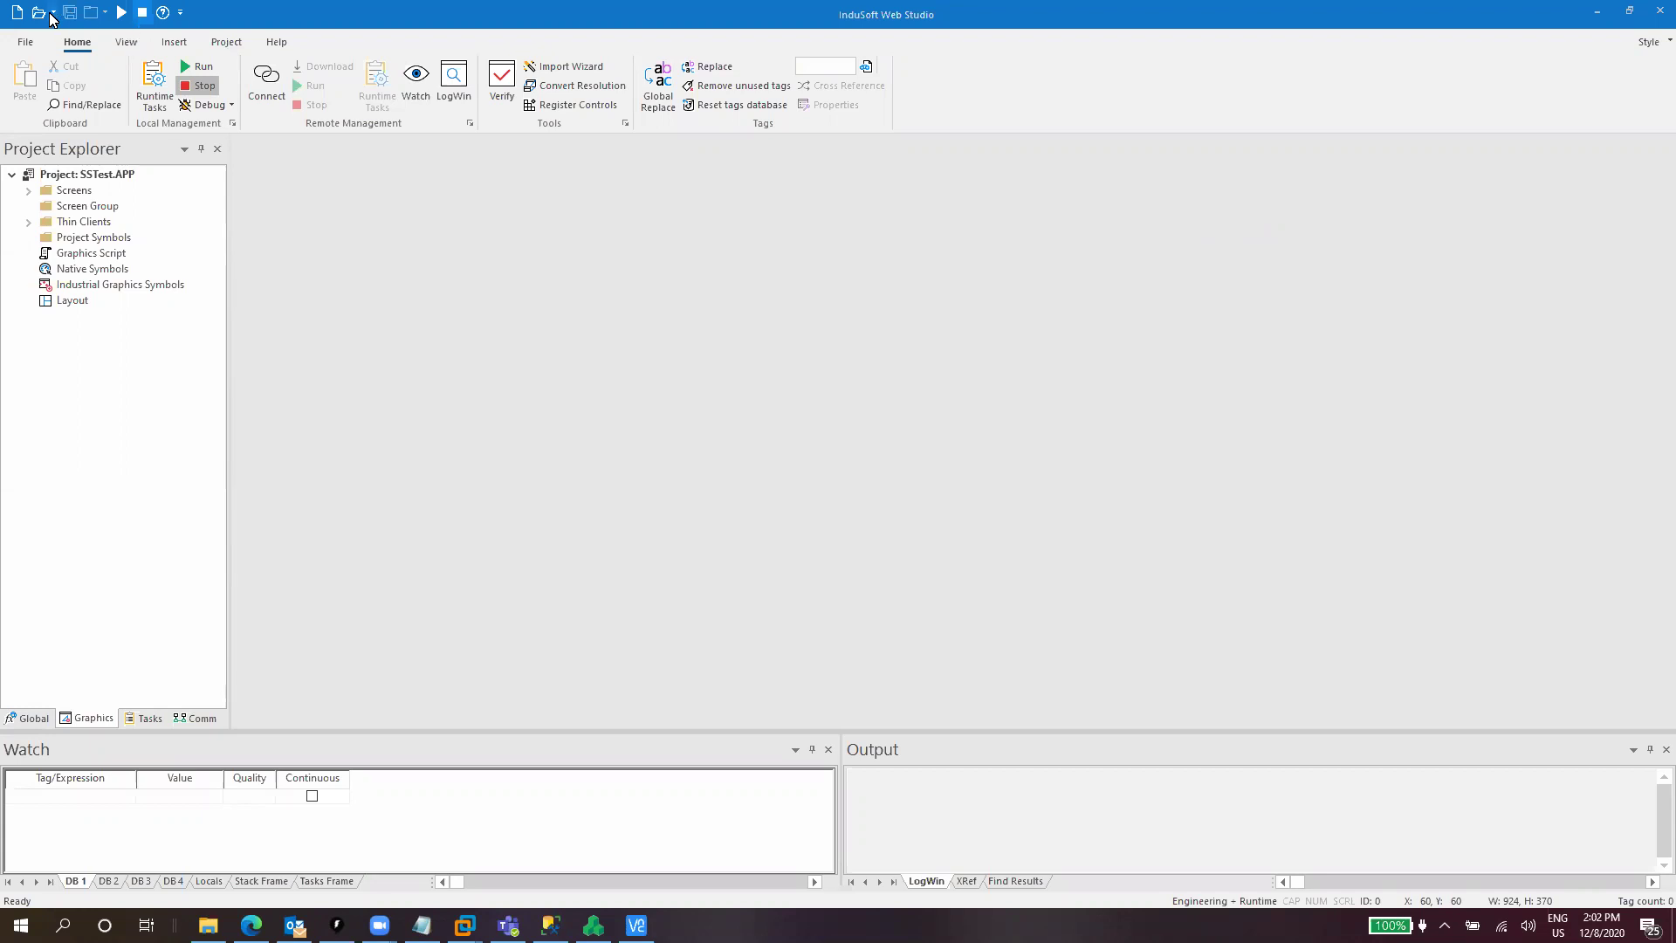
# Create a new project named IoTViewForDB with product type Embedded Lite.
pyautogui.click(25, 42)
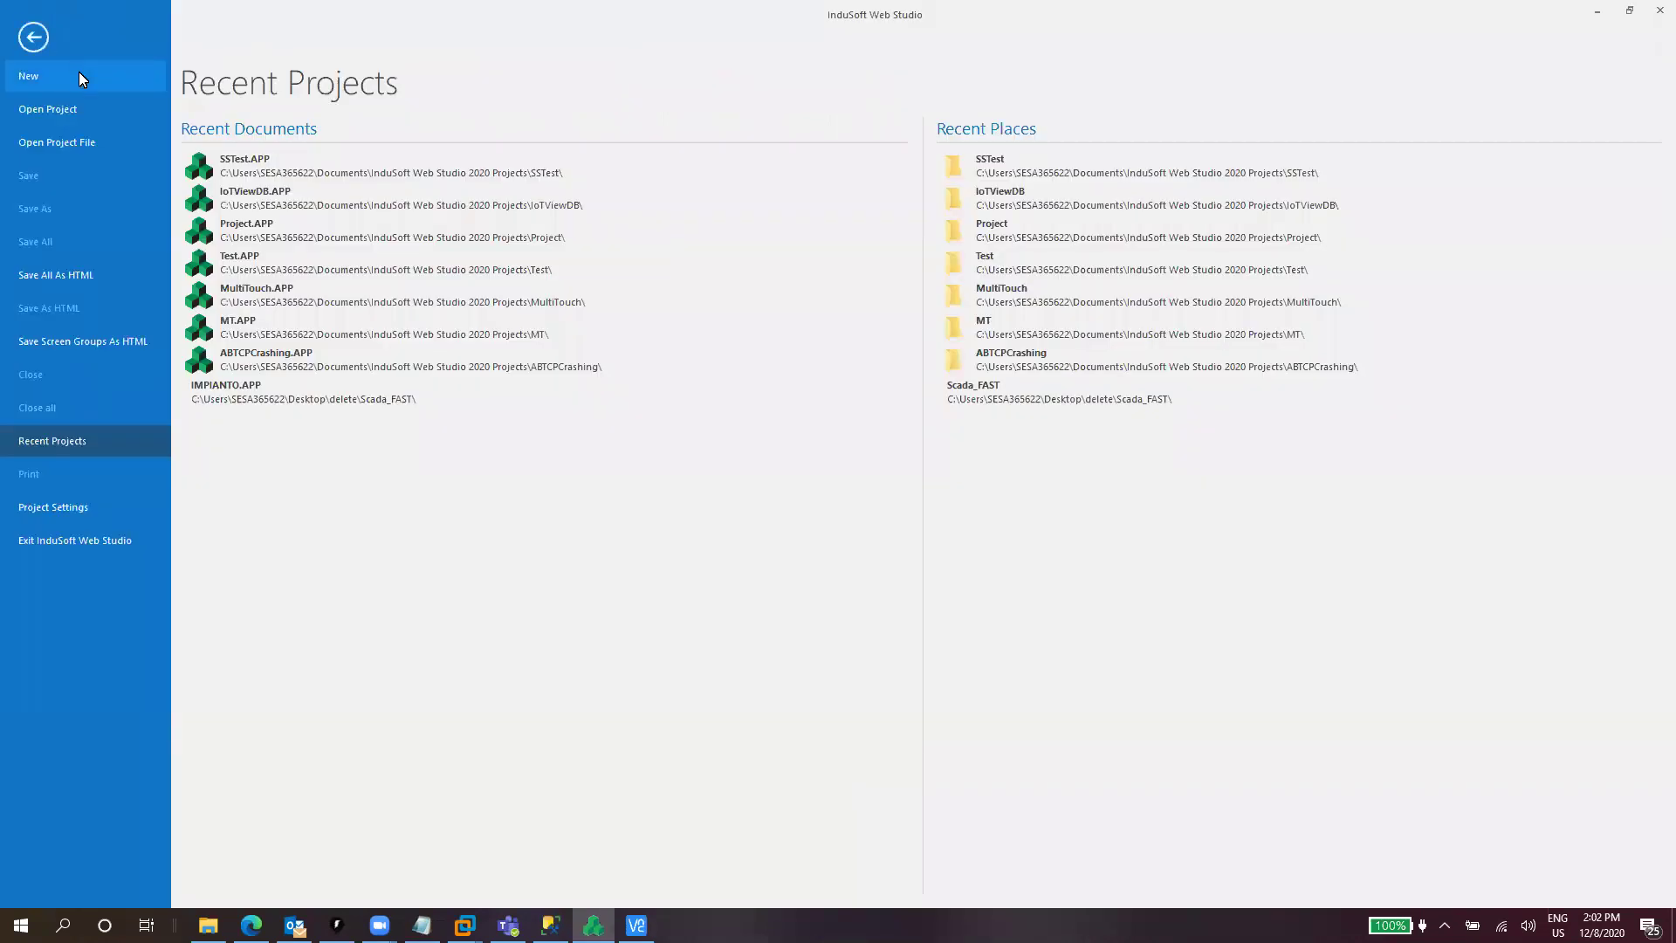
pyautogui.click(78, 72)
pyautogui.write('IoT')
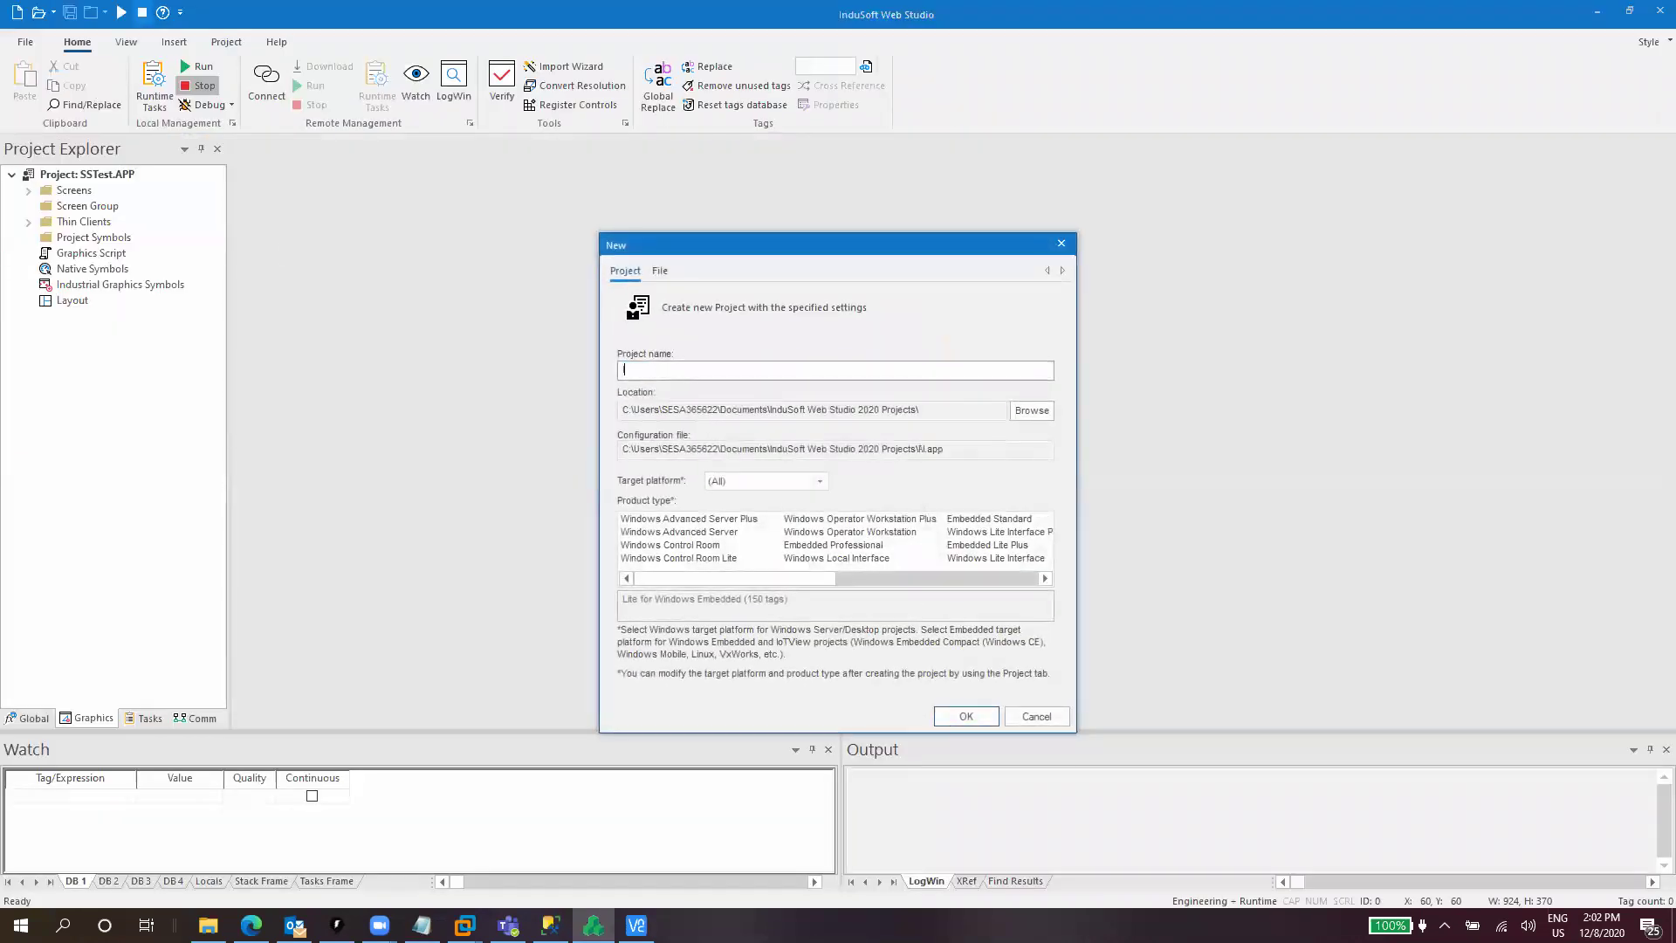
pyautogui.write('ViewForDB')
pyautogui.click(953, 578)
pyautogui.click(817, 520)
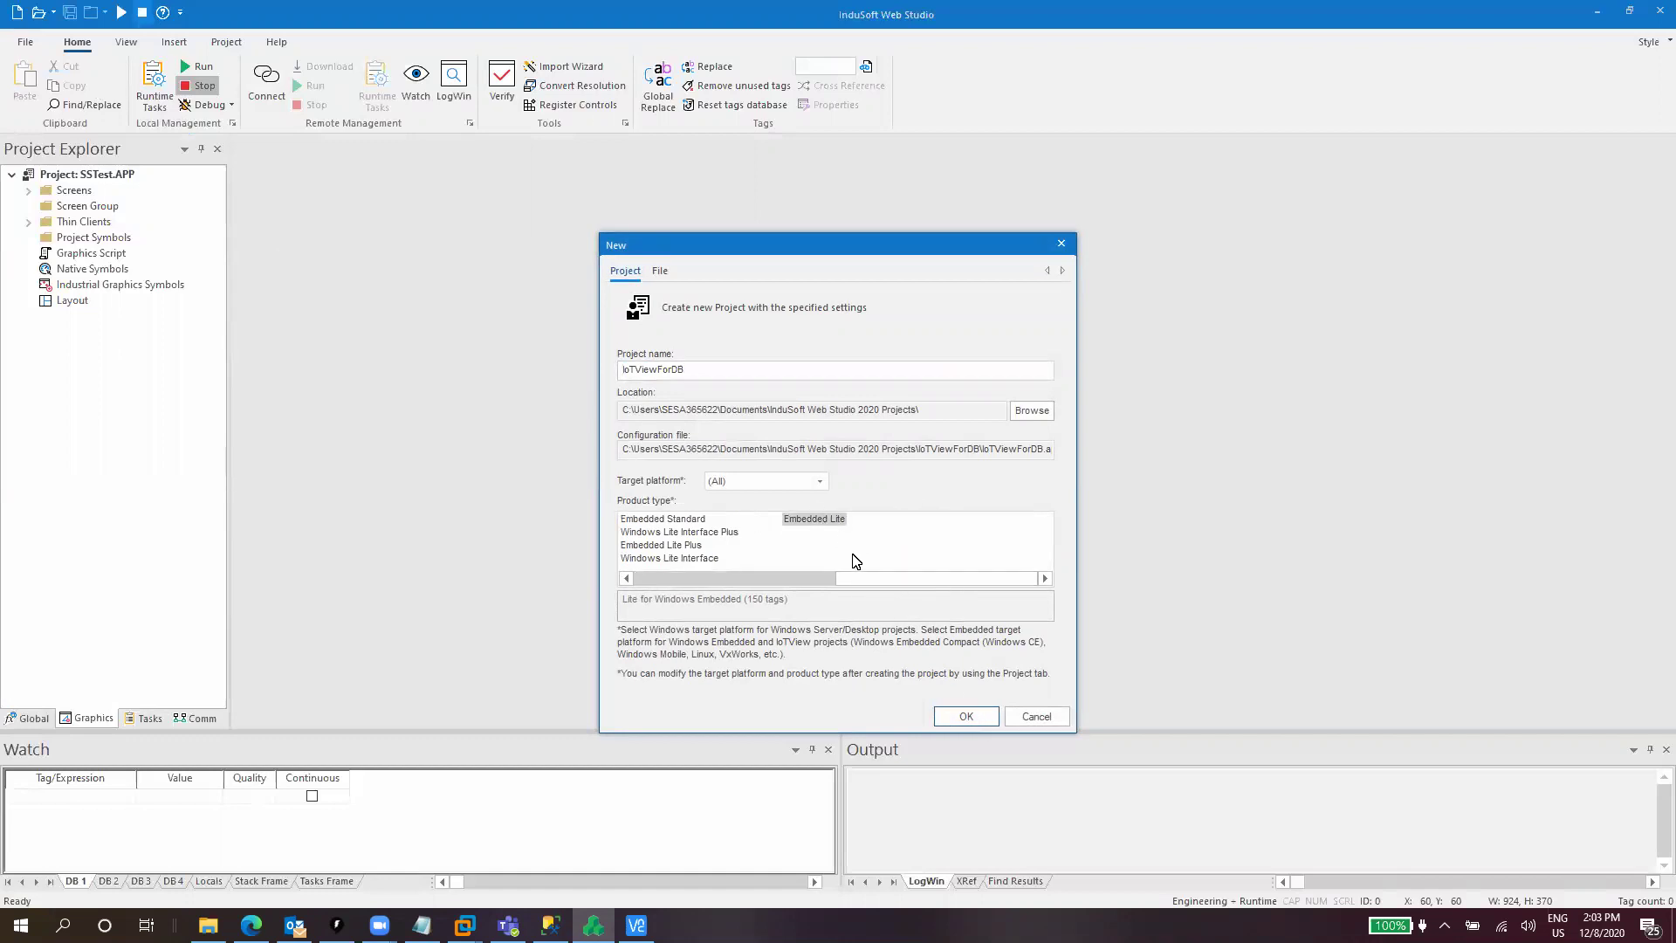
pyautogui.click(967, 717)
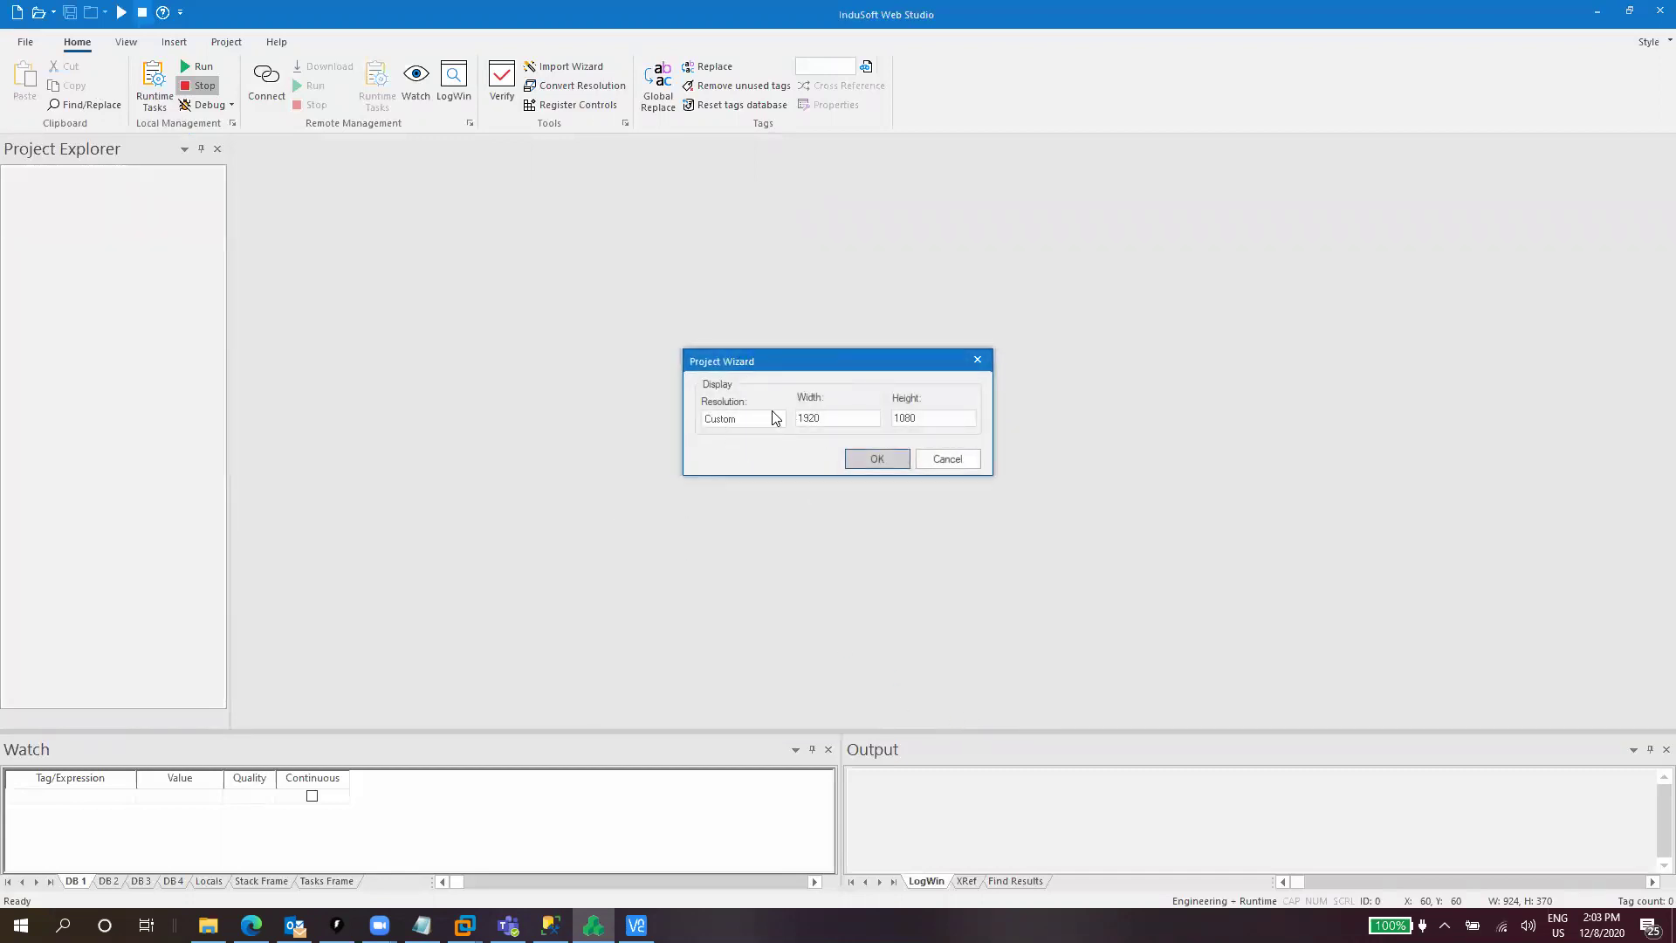
# Set the project display resolution to 800 x 600.
pyautogui.click(777, 420)
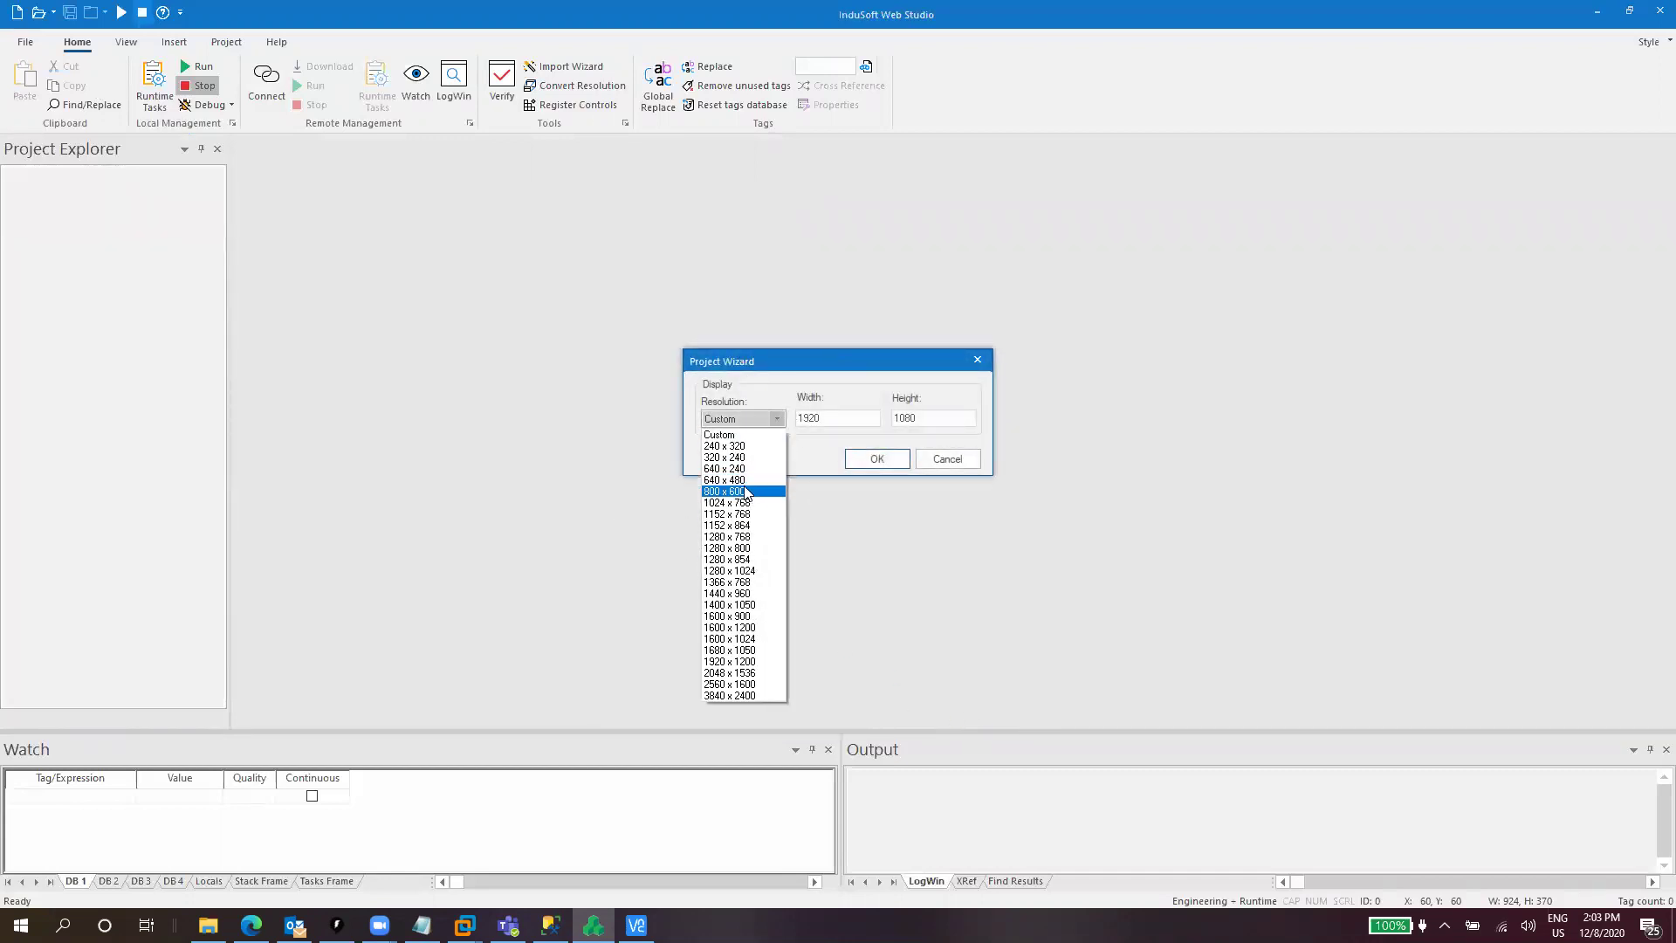
pyautogui.click(749, 492)
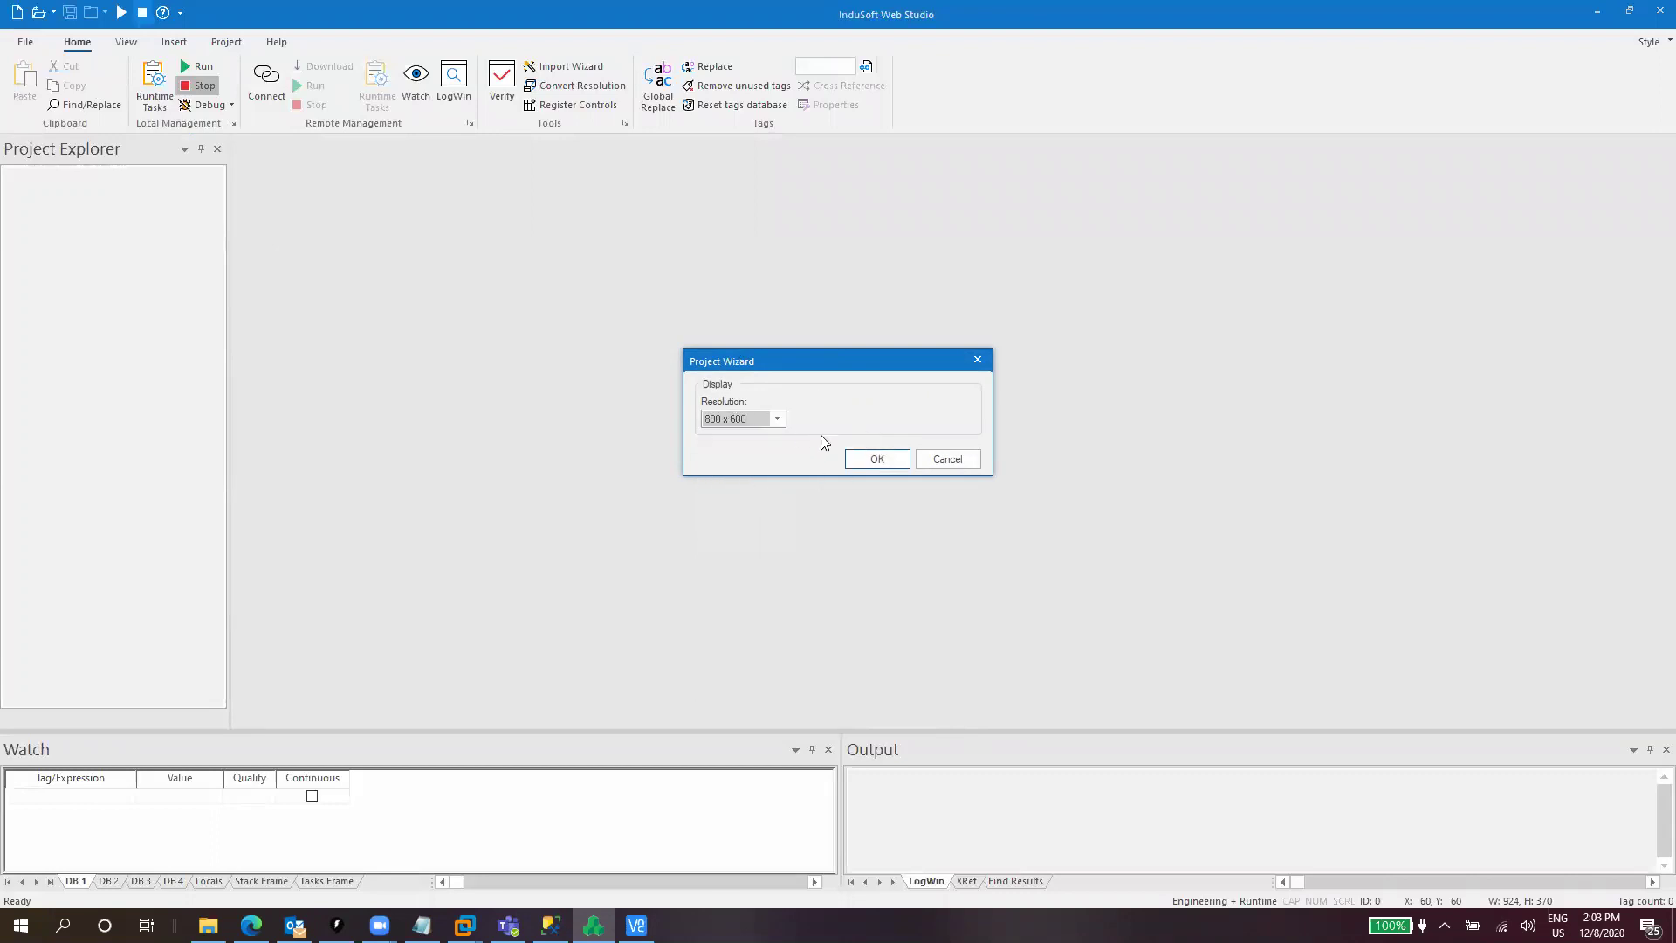
pyautogui.click(867, 460)
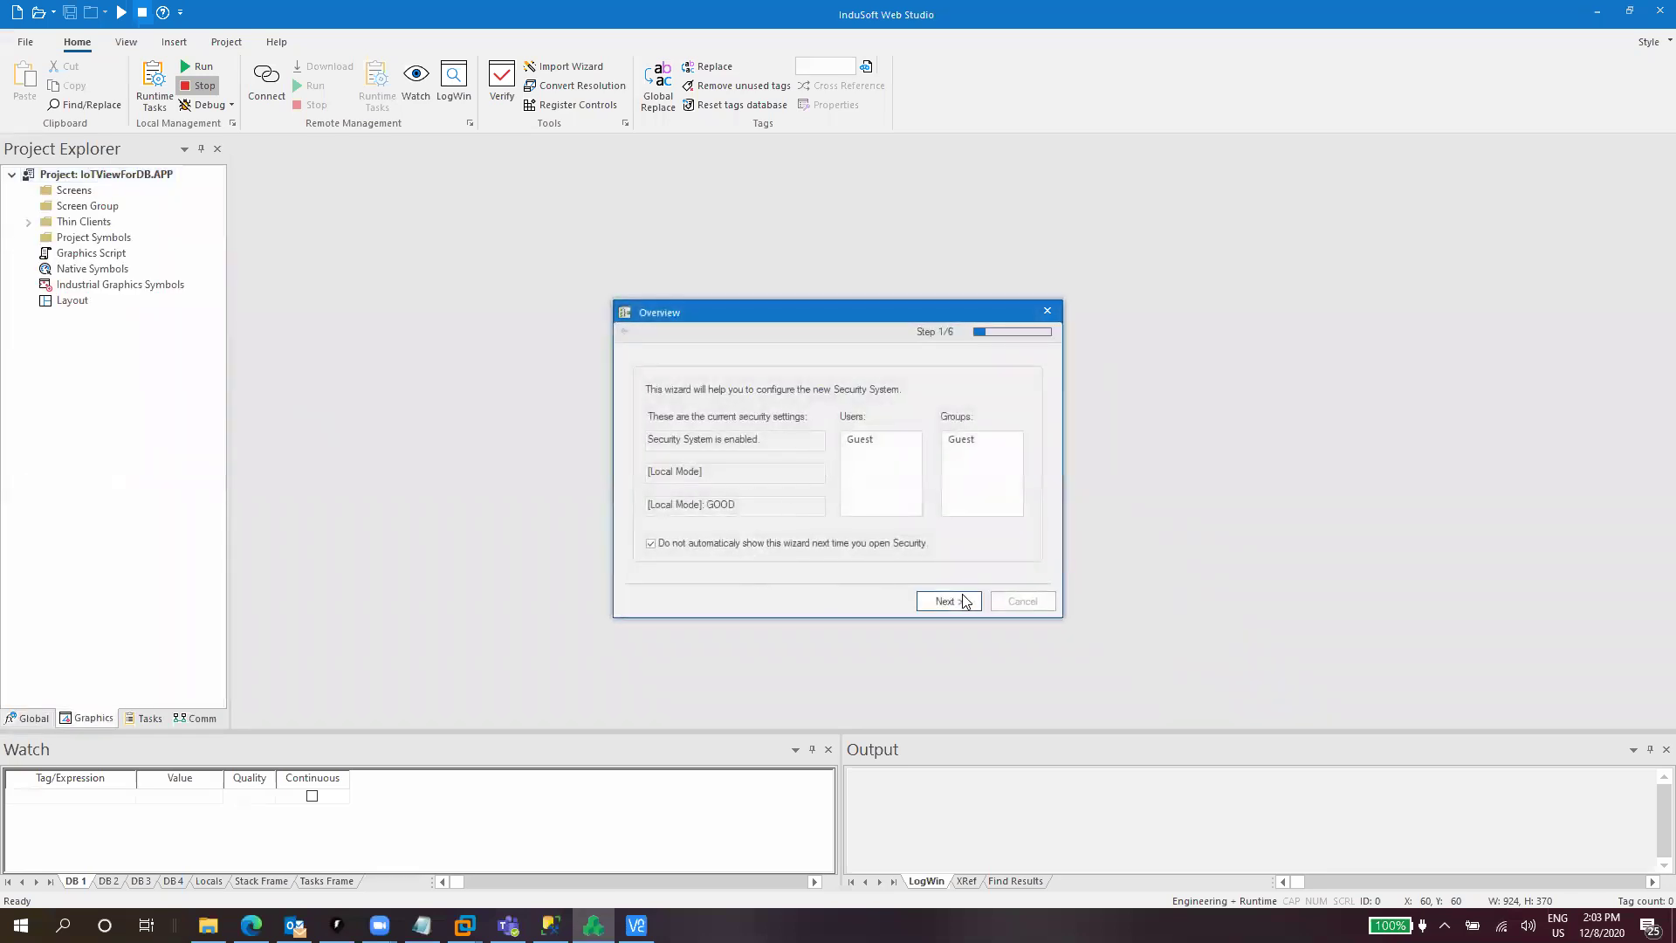
# Step through the Security System wizard without creating groups and finish it.
pyautogui.click(962, 601)
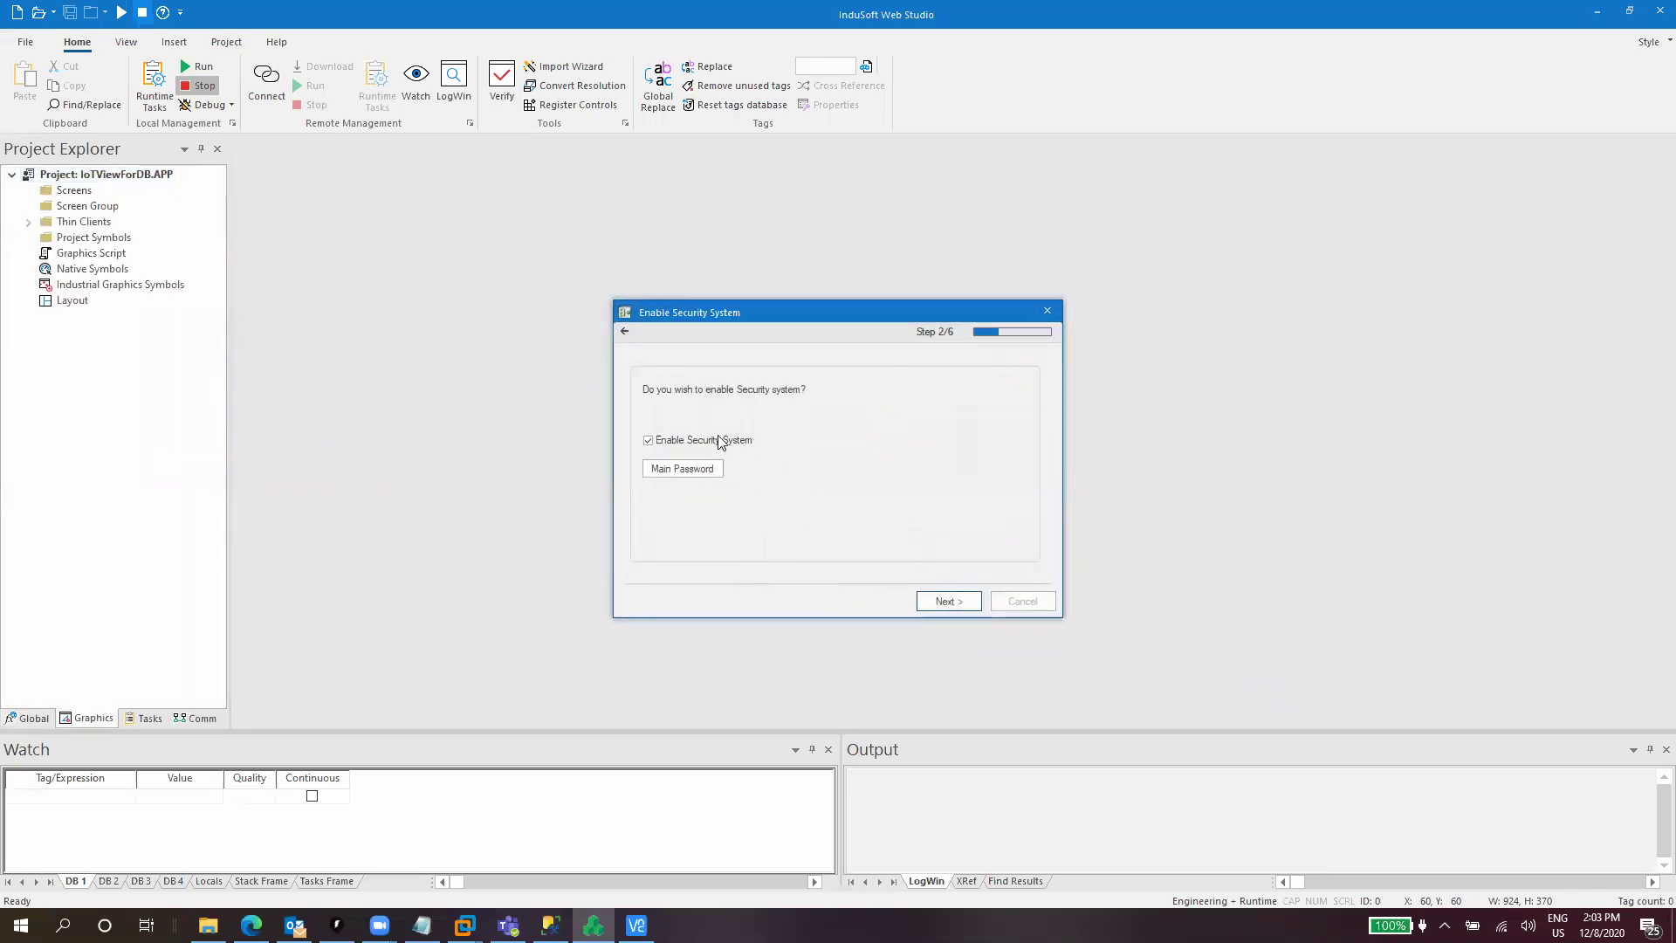
pyautogui.click(721, 441)
pyautogui.click(959, 604)
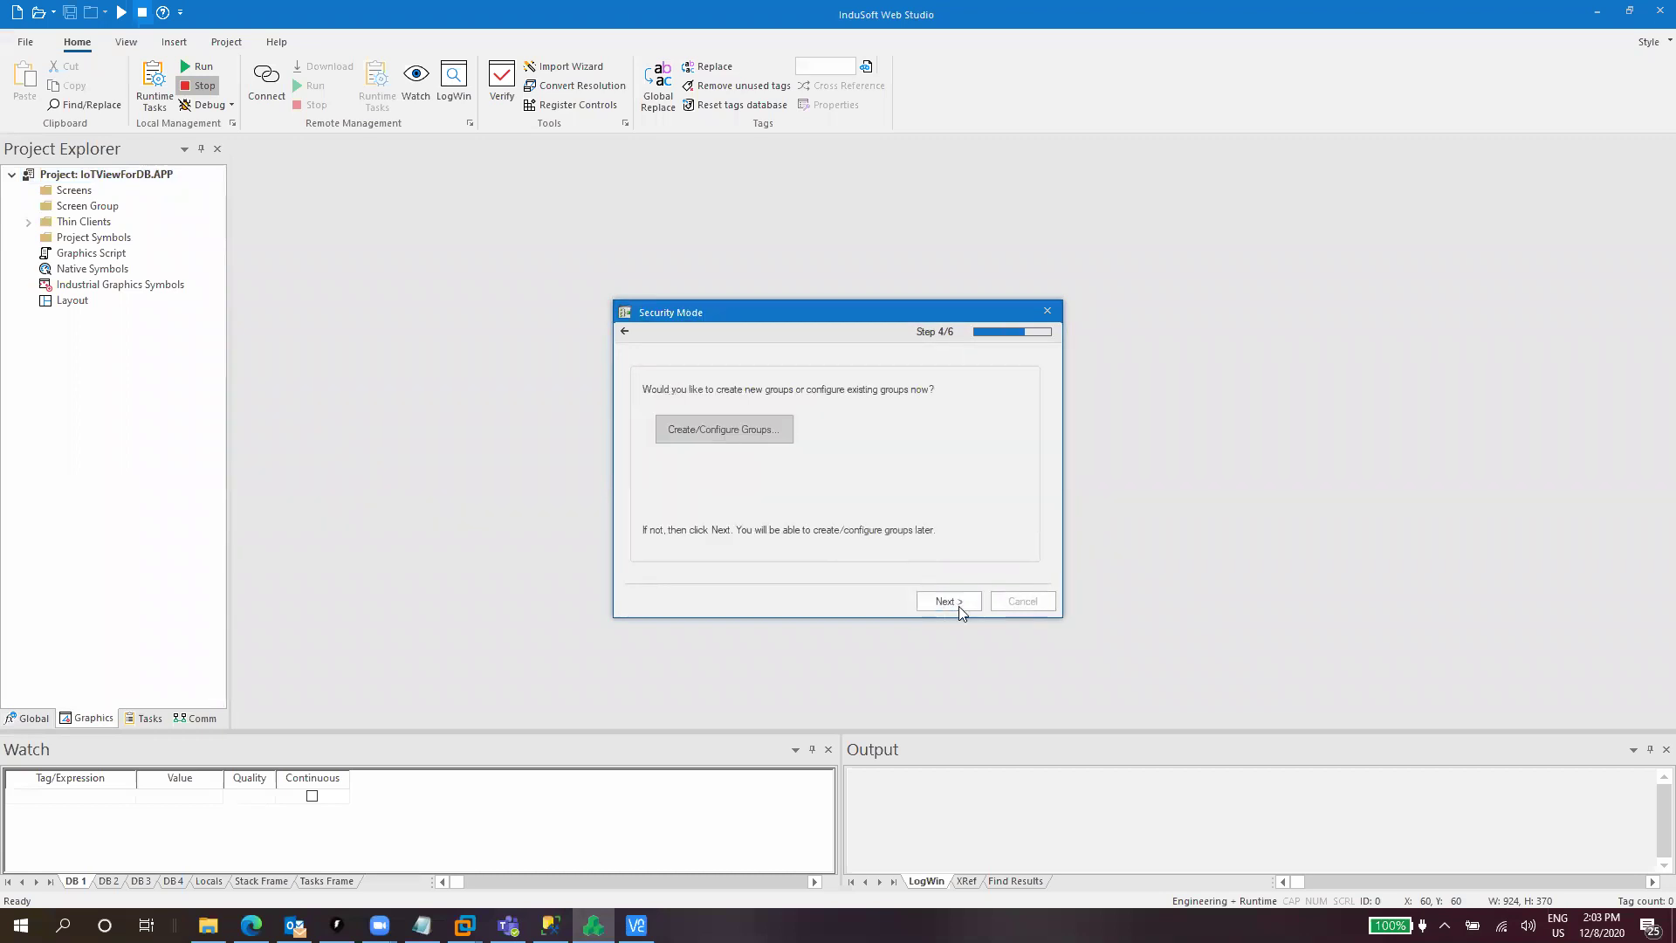
pyautogui.click(958, 602)
pyautogui.click(958, 602)
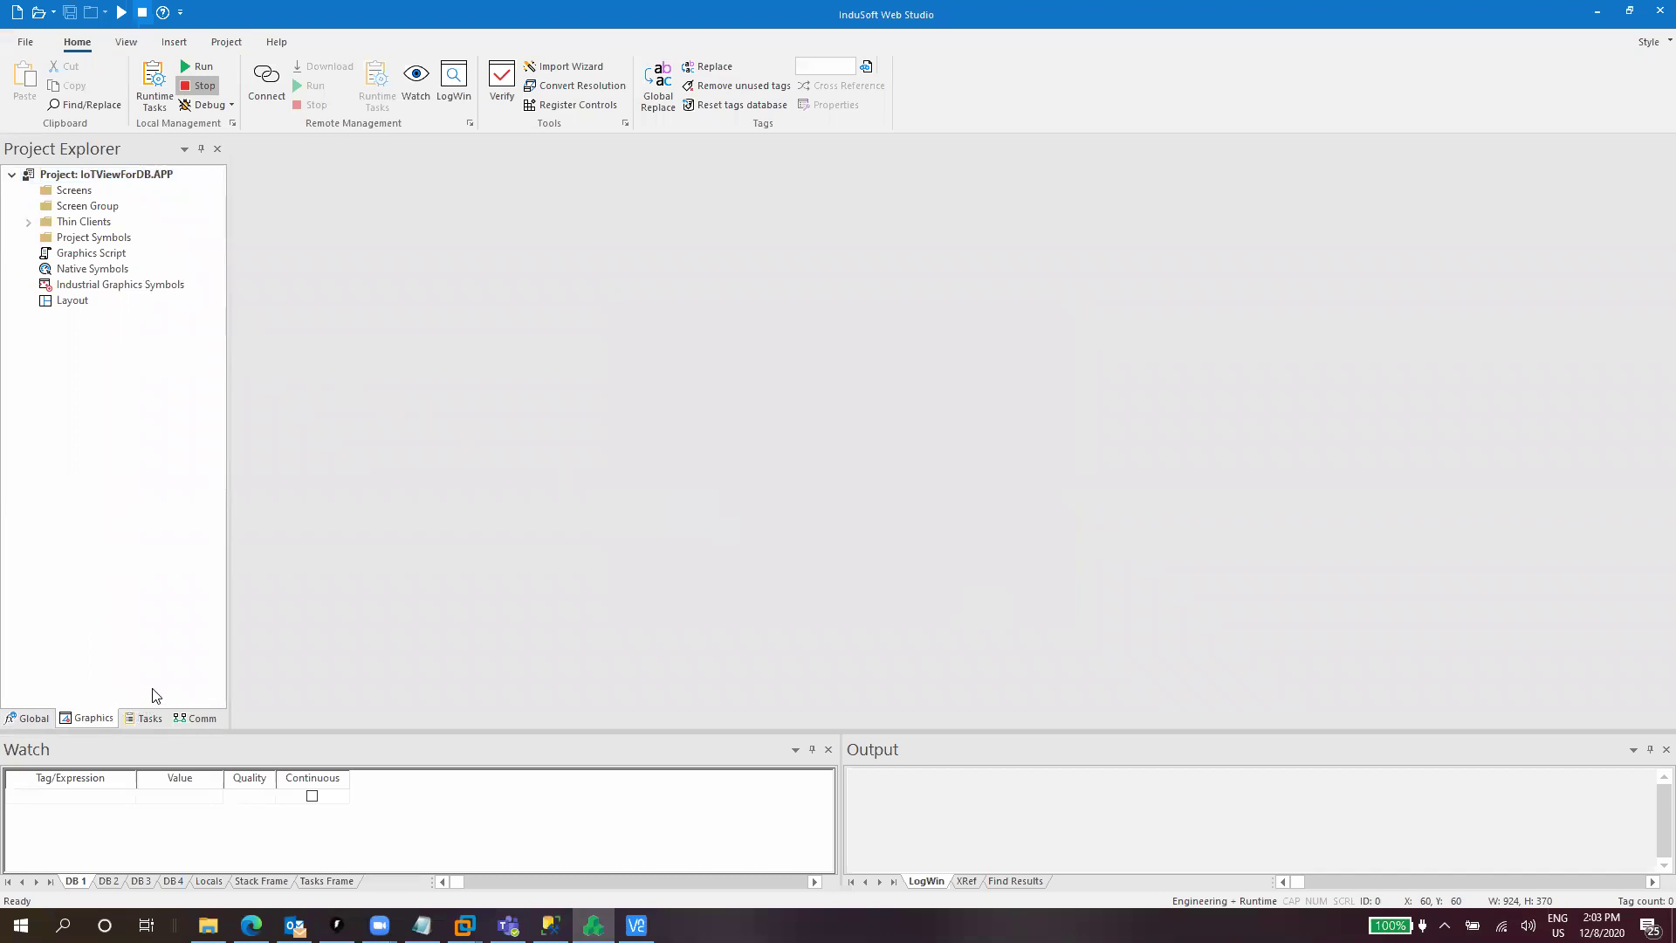
# Build the default database connection string with Microsoft OLE DB Provider for SQL Server.
pyautogui.rightClick(160, 178)
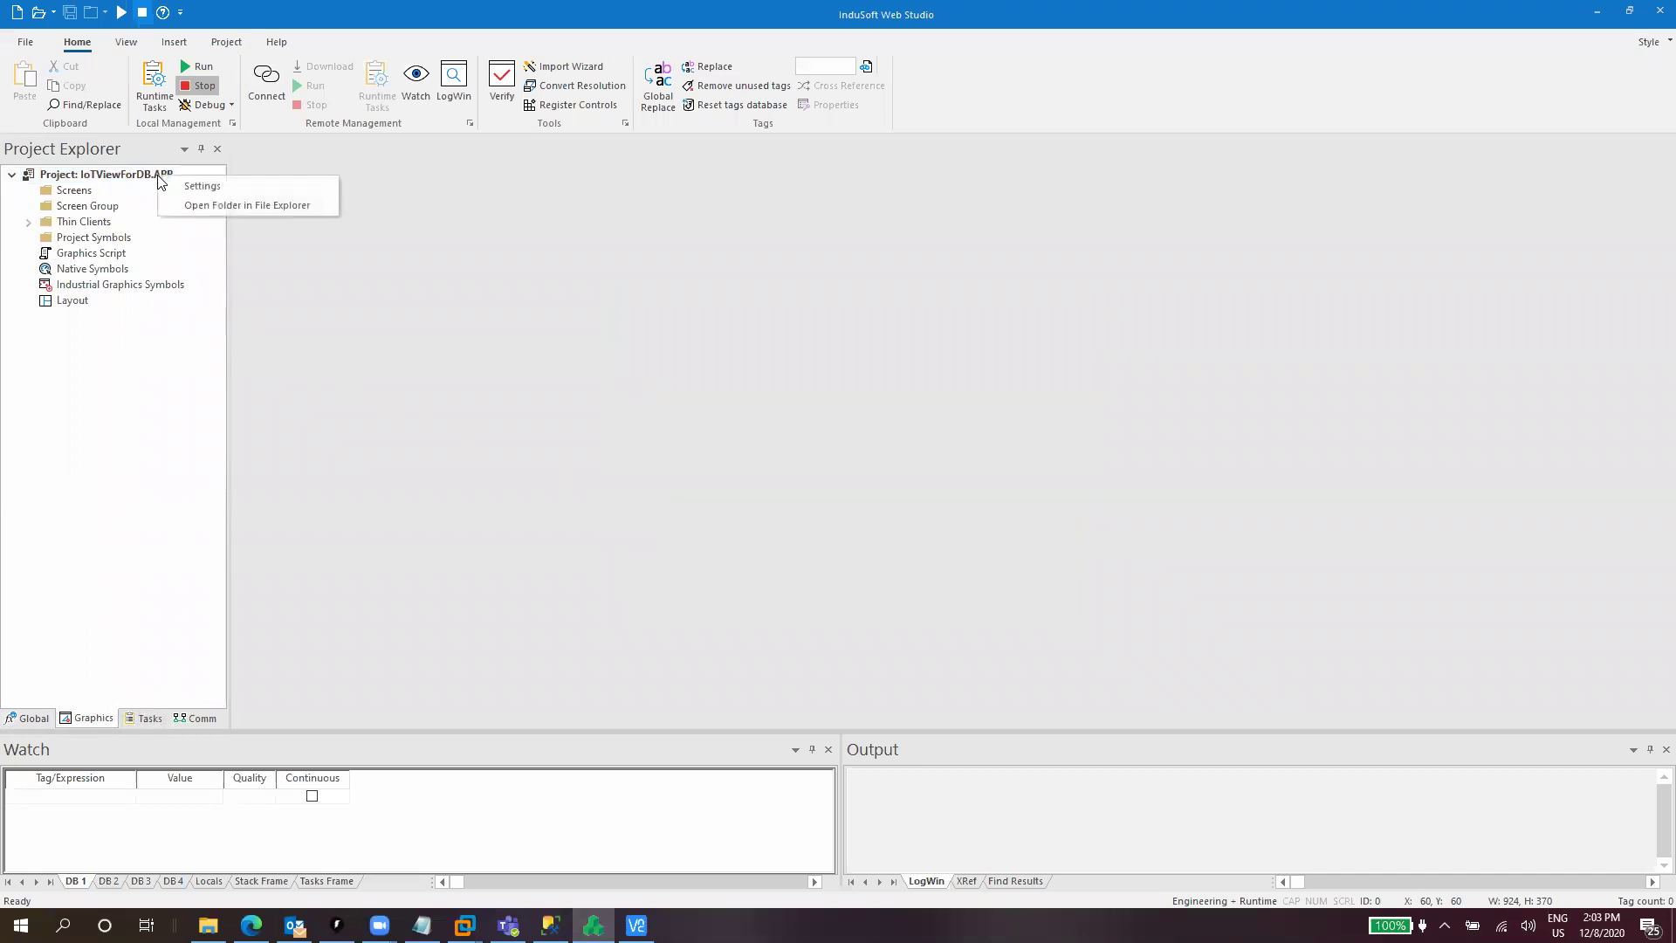
pyautogui.click(208, 185)
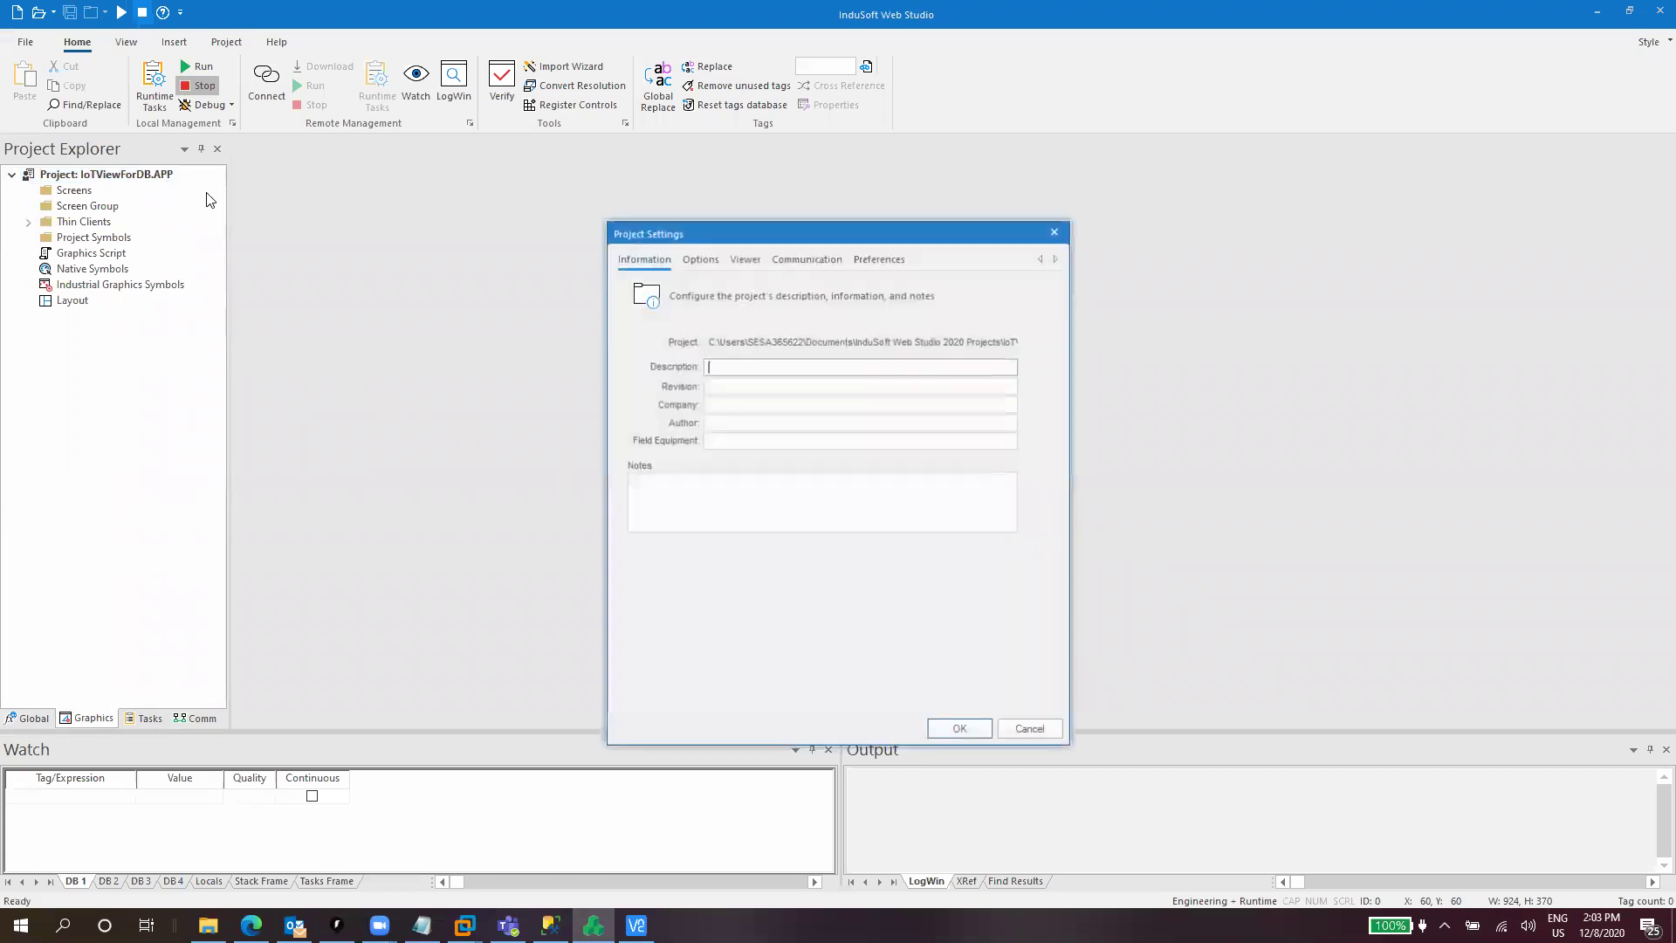
pyautogui.click(702, 260)
pyautogui.click(684, 541)
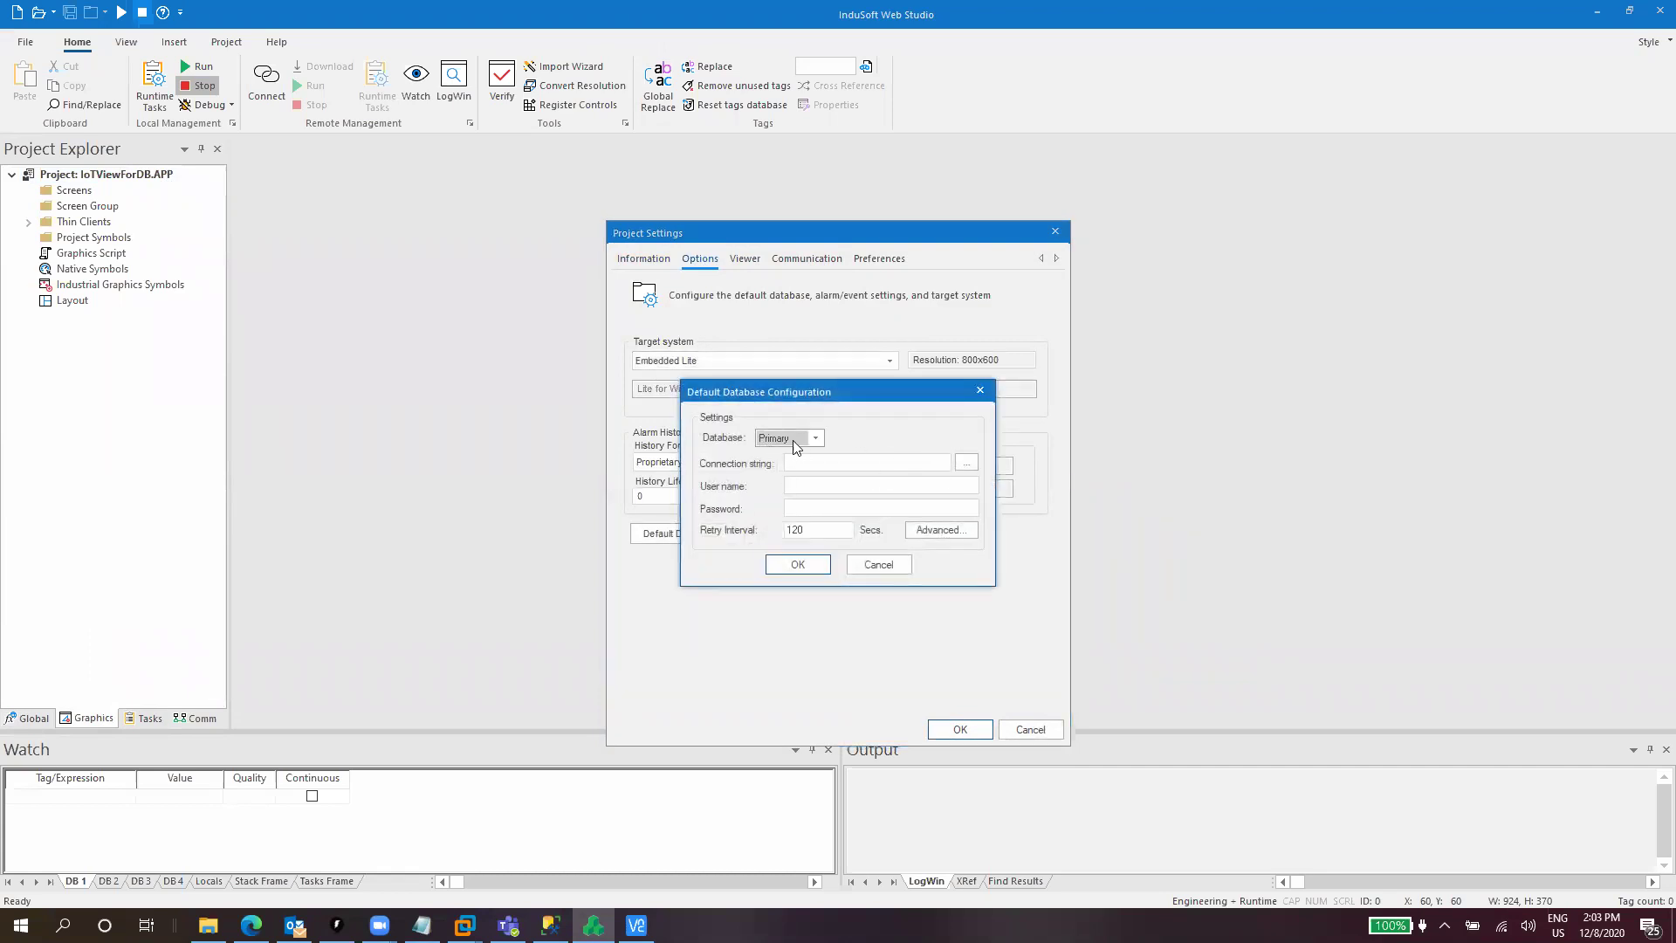
pyautogui.click(965, 466)
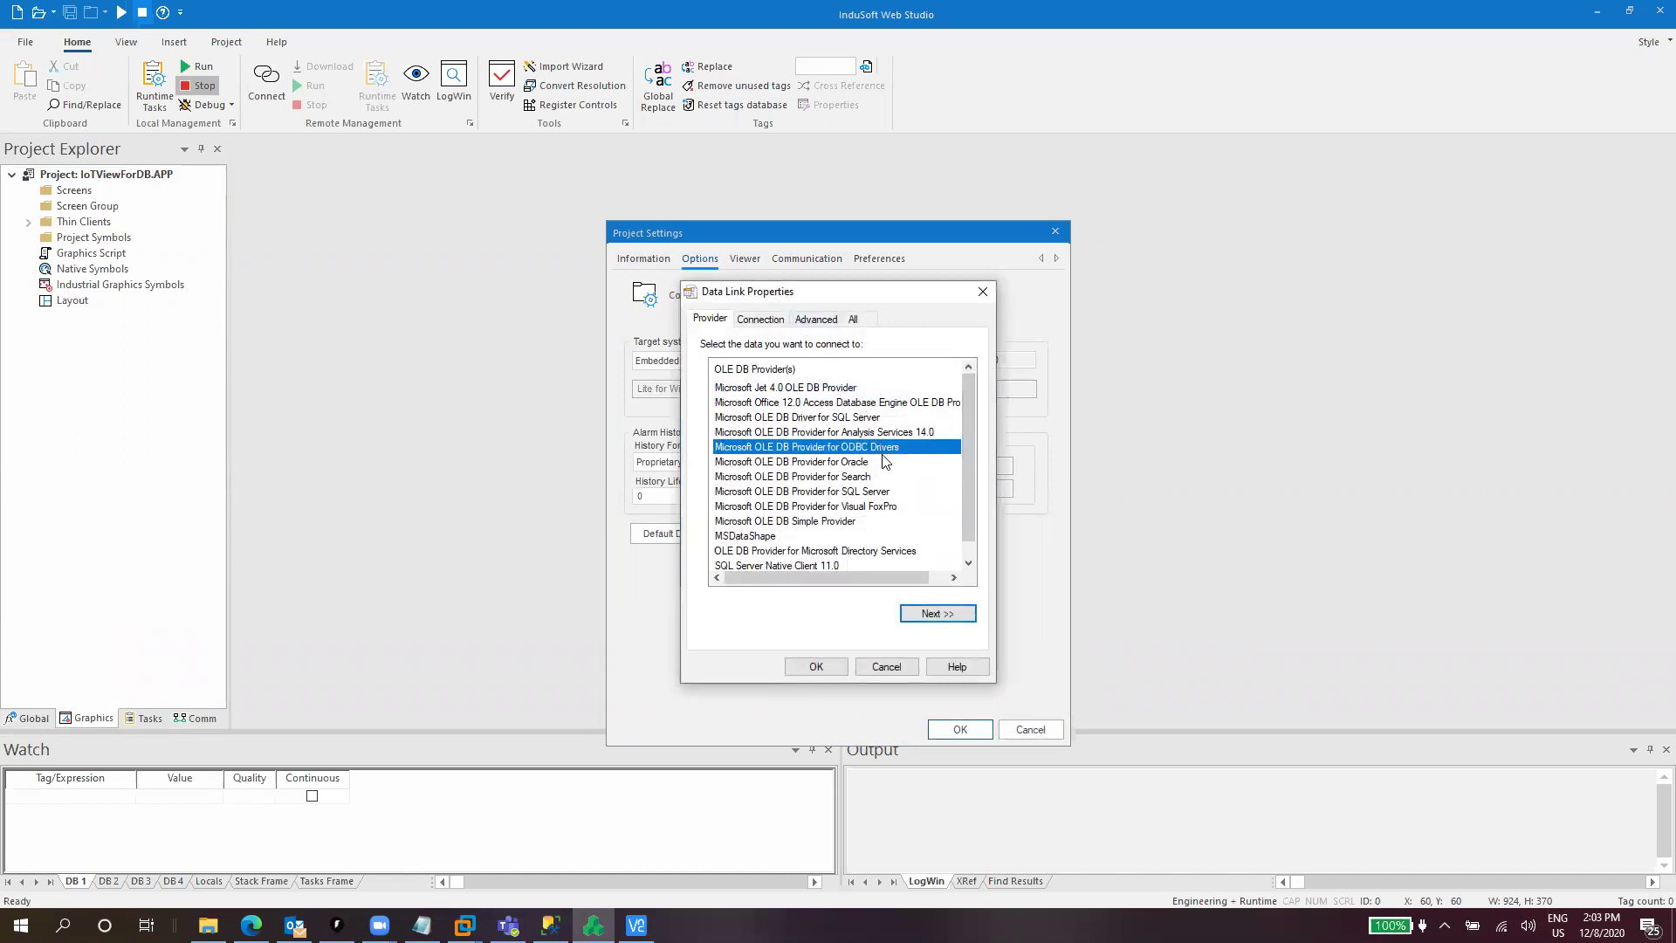
pyautogui.click(811, 492)
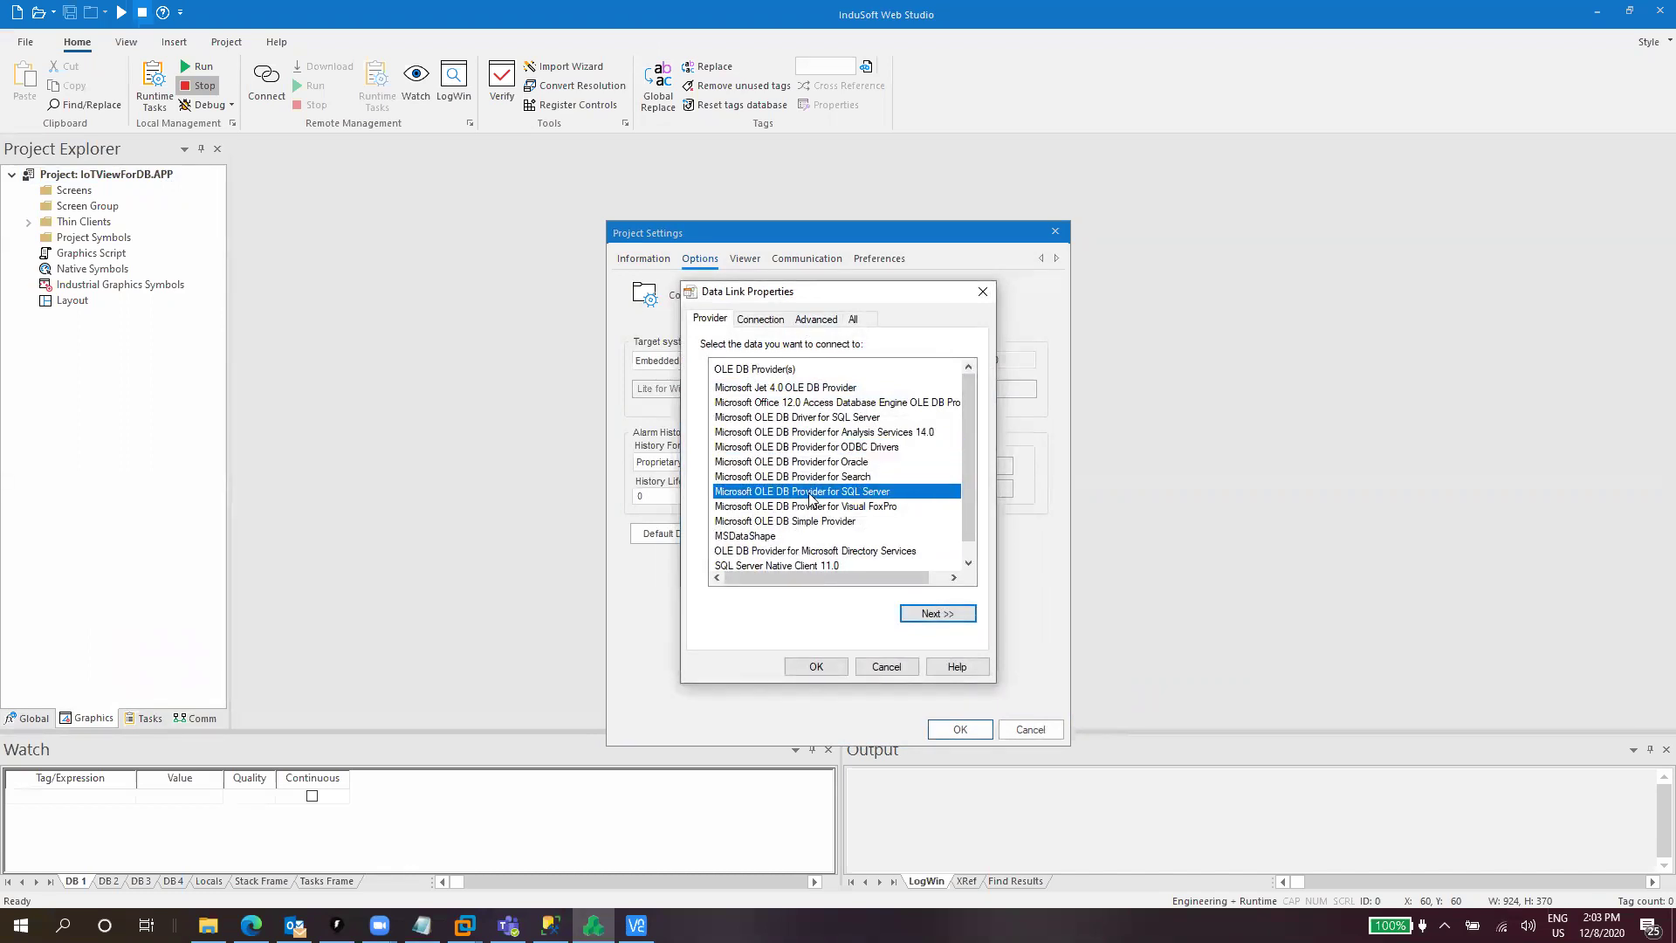
pyautogui.click(950, 620)
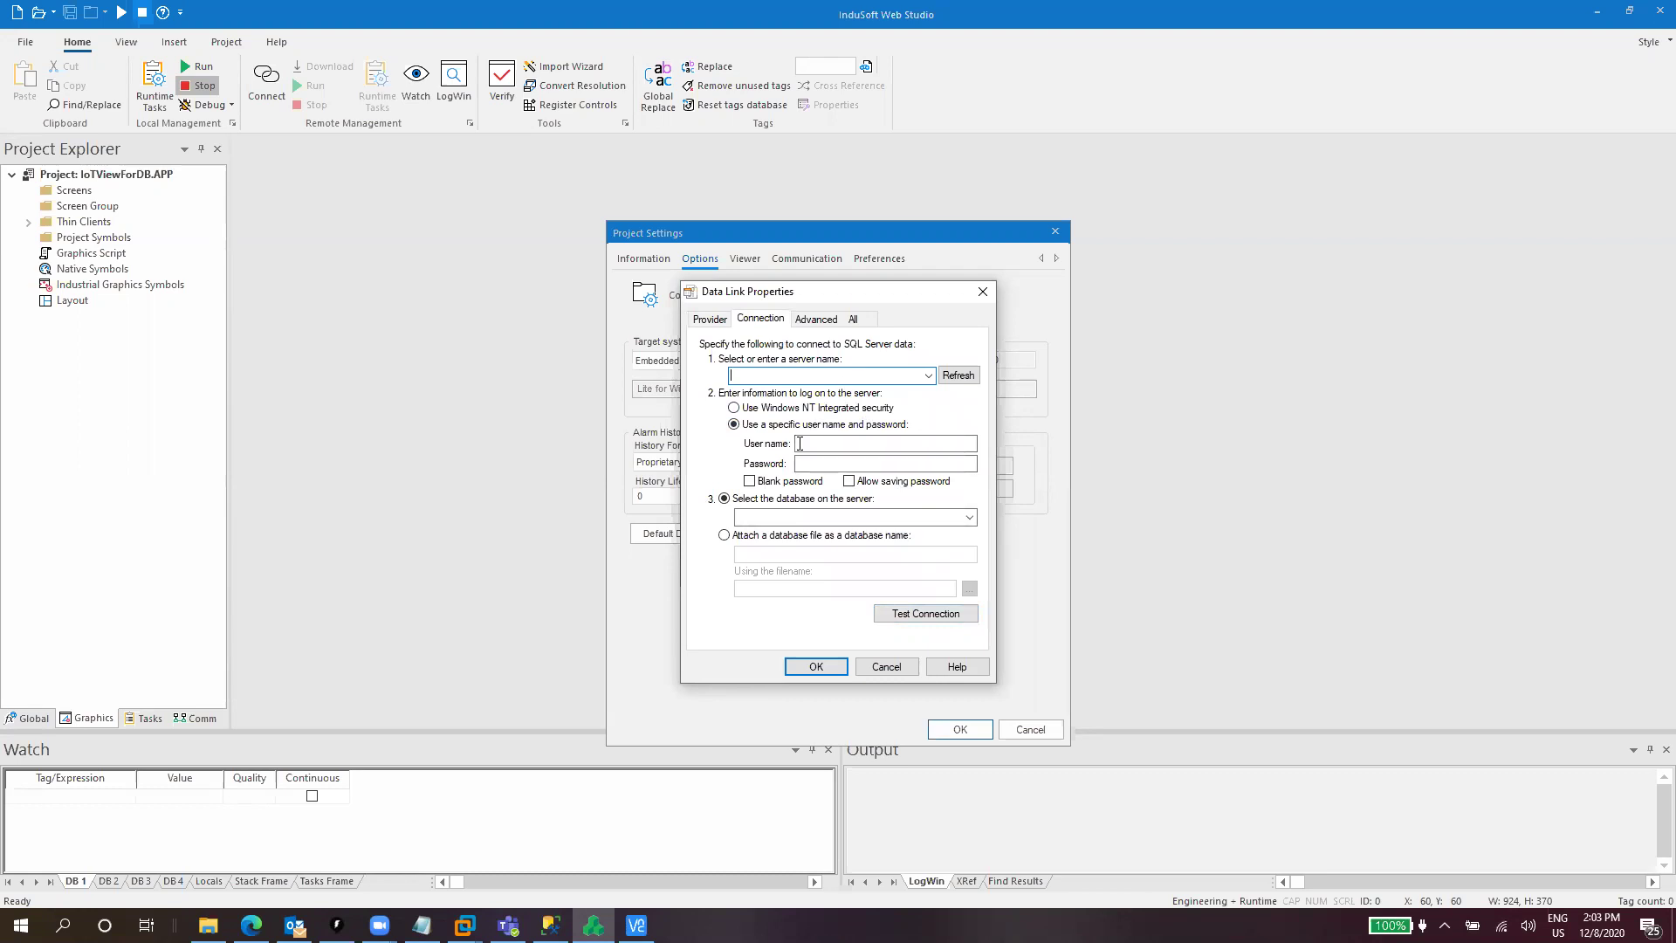
# On the Windows 10 DB Server 2 VM, run ipconfig in Command Prompt to read 192.168.100.77.
pyautogui.click(463, 925)
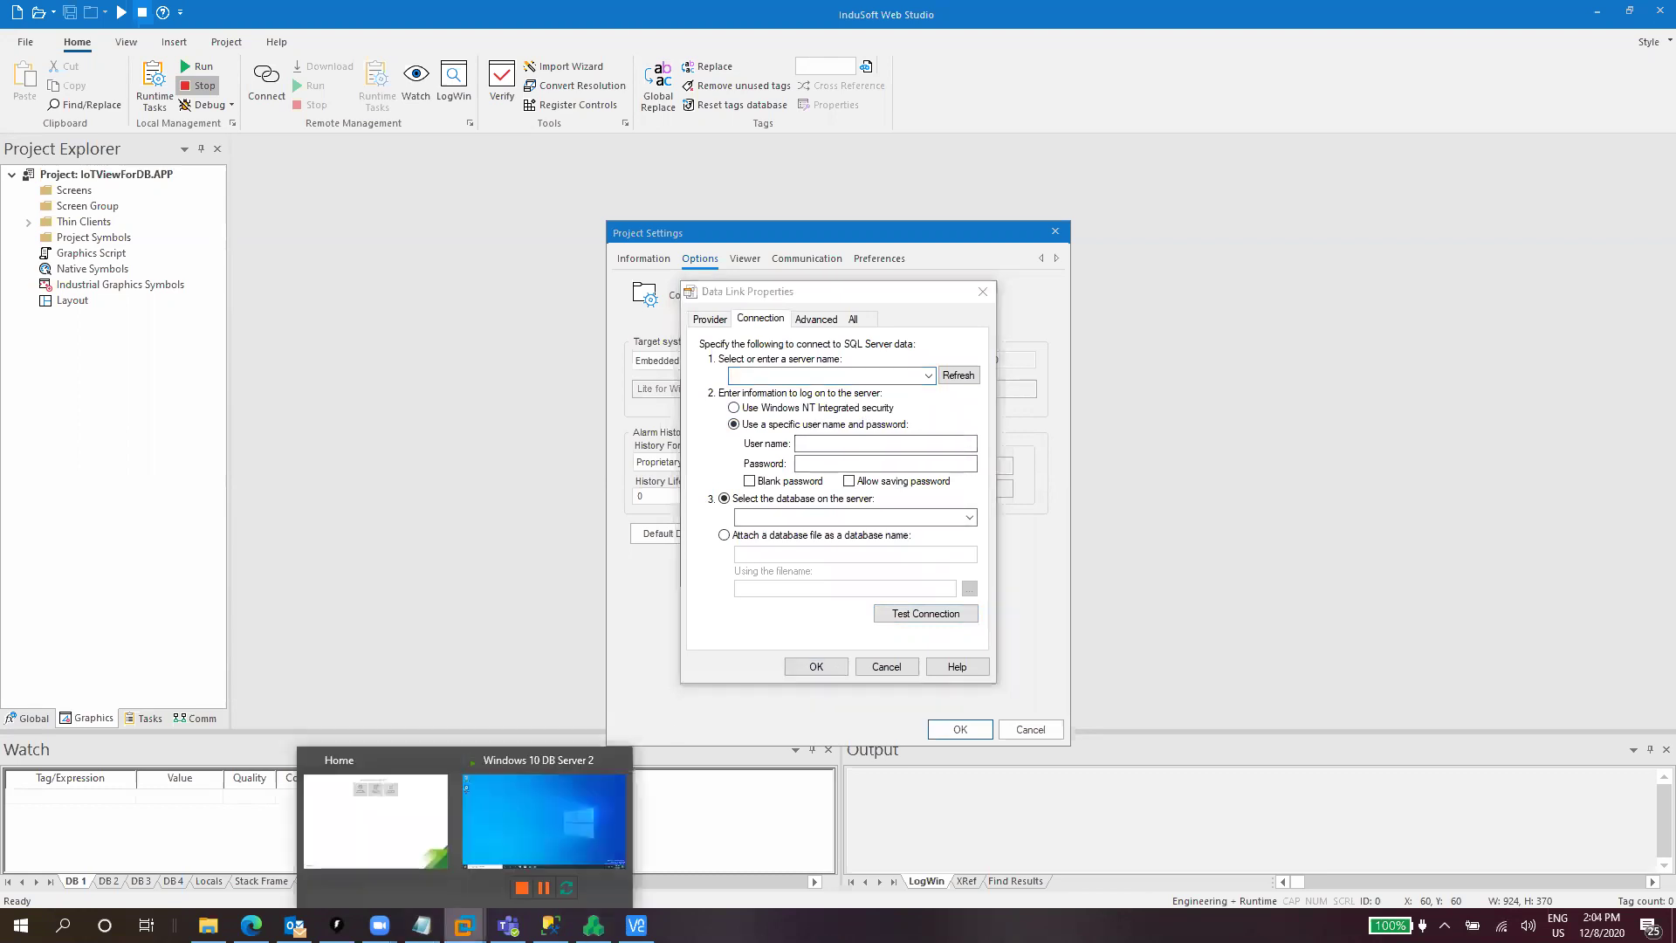
pyautogui.click(543, 820)
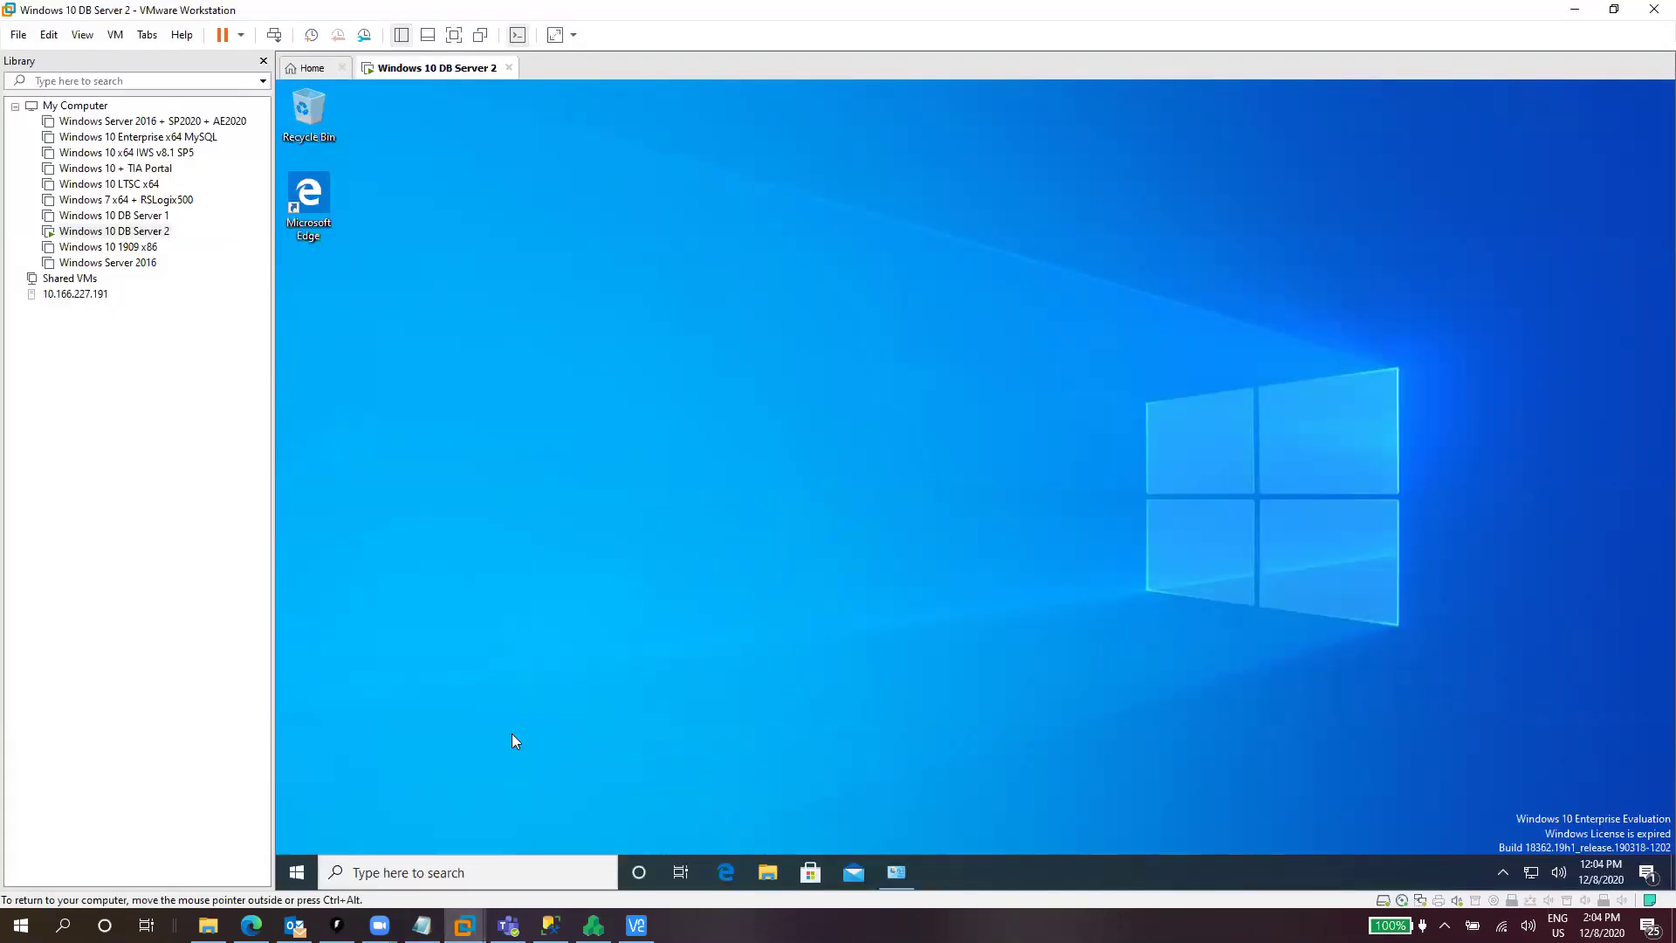
pyautogui.click(297, 871)
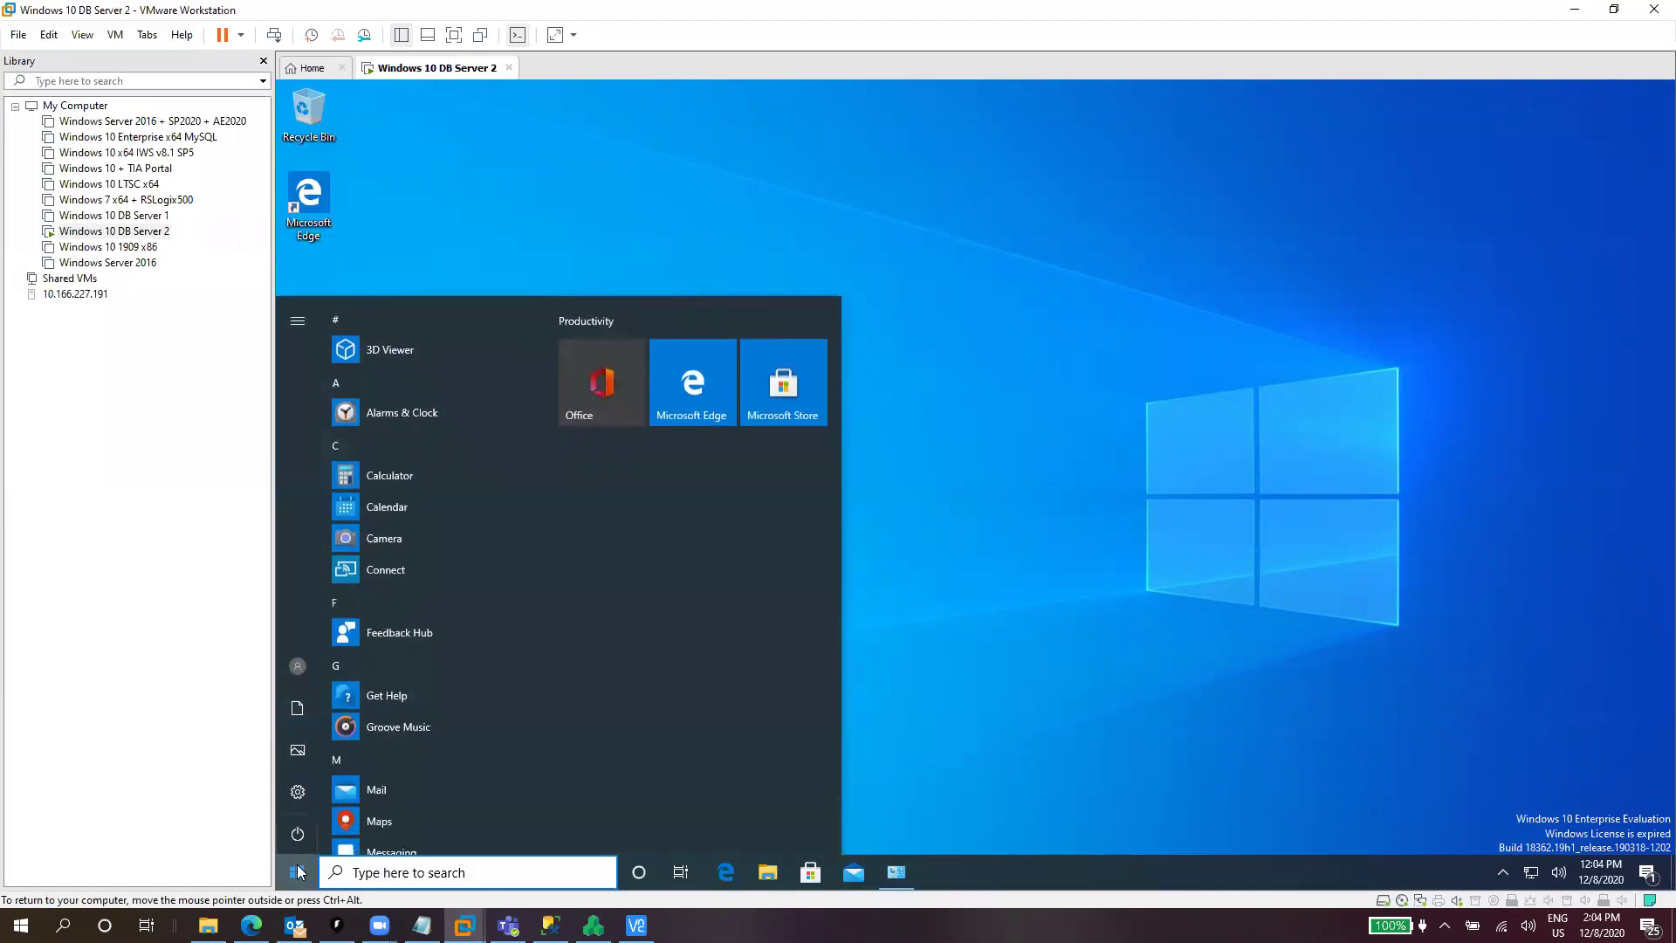
pyautogui.write('cmd')
pyautogui.press('Return')
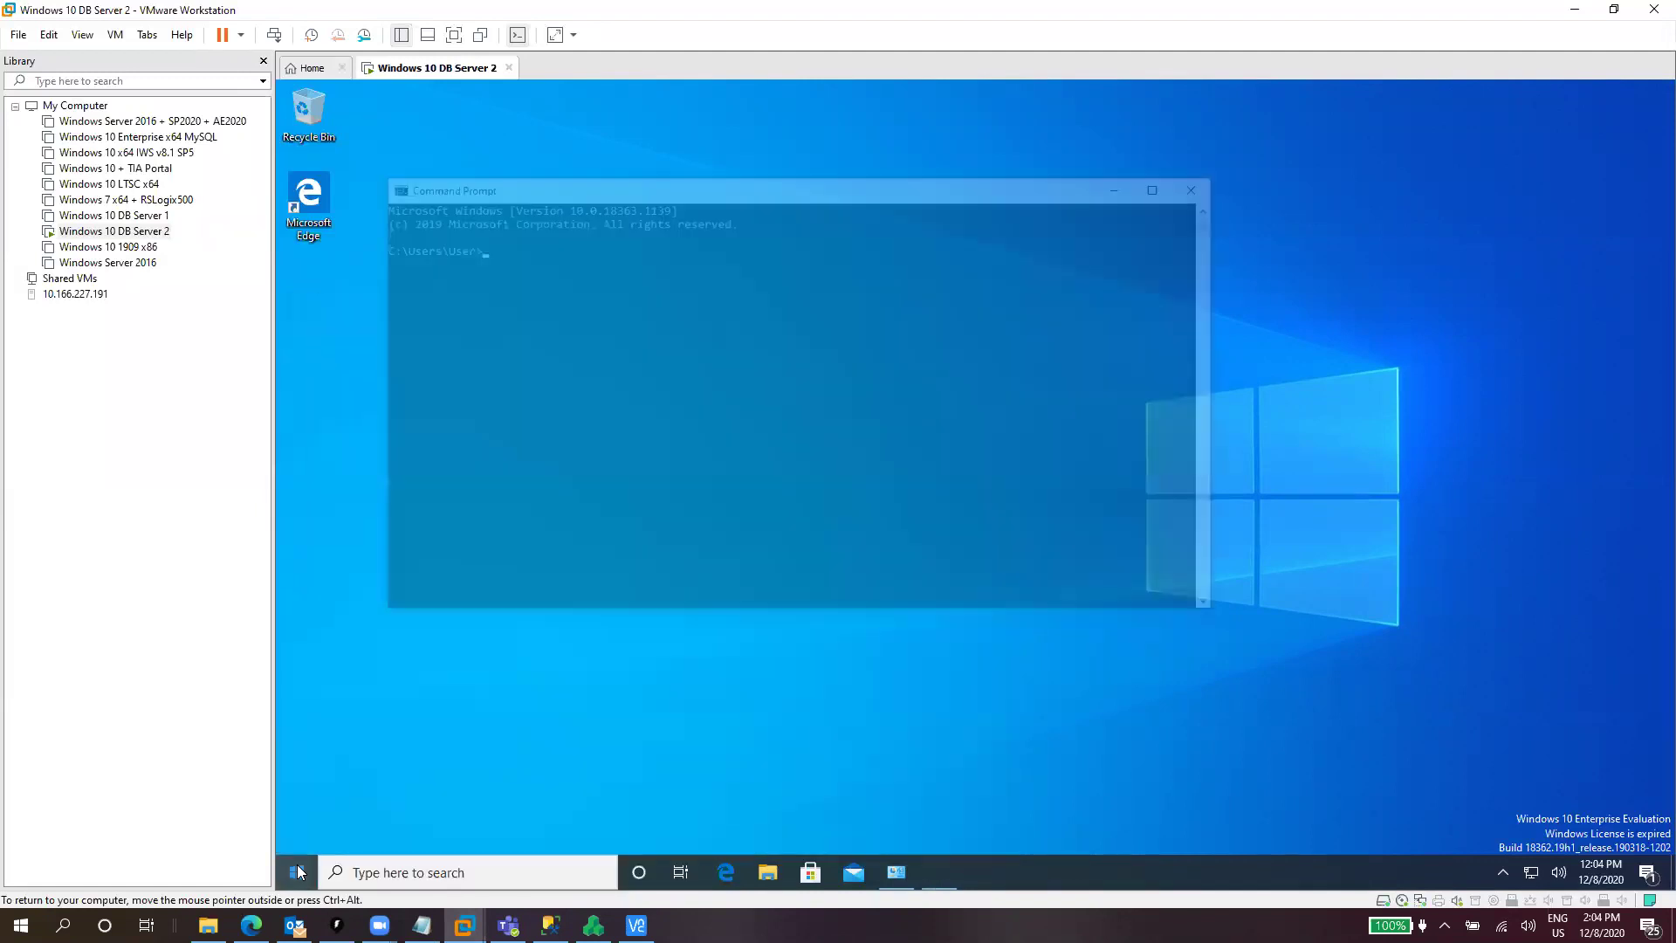
pyautogui.write('ipc')
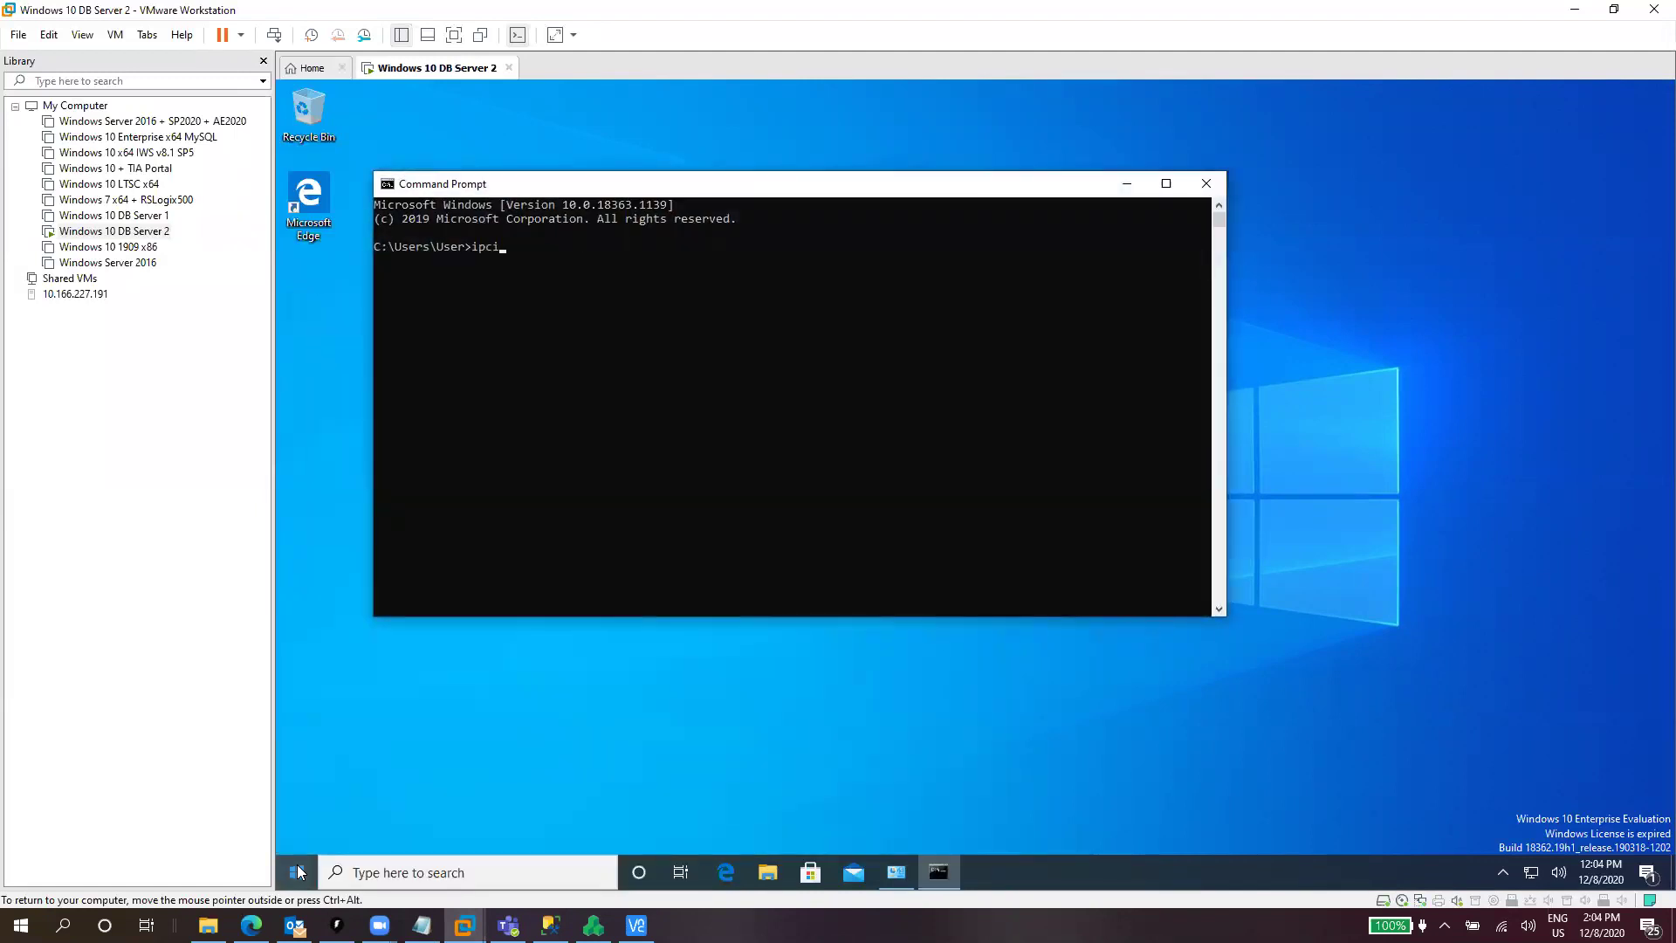
pyautogui.write('onfig')
pyautogui.press('Return')
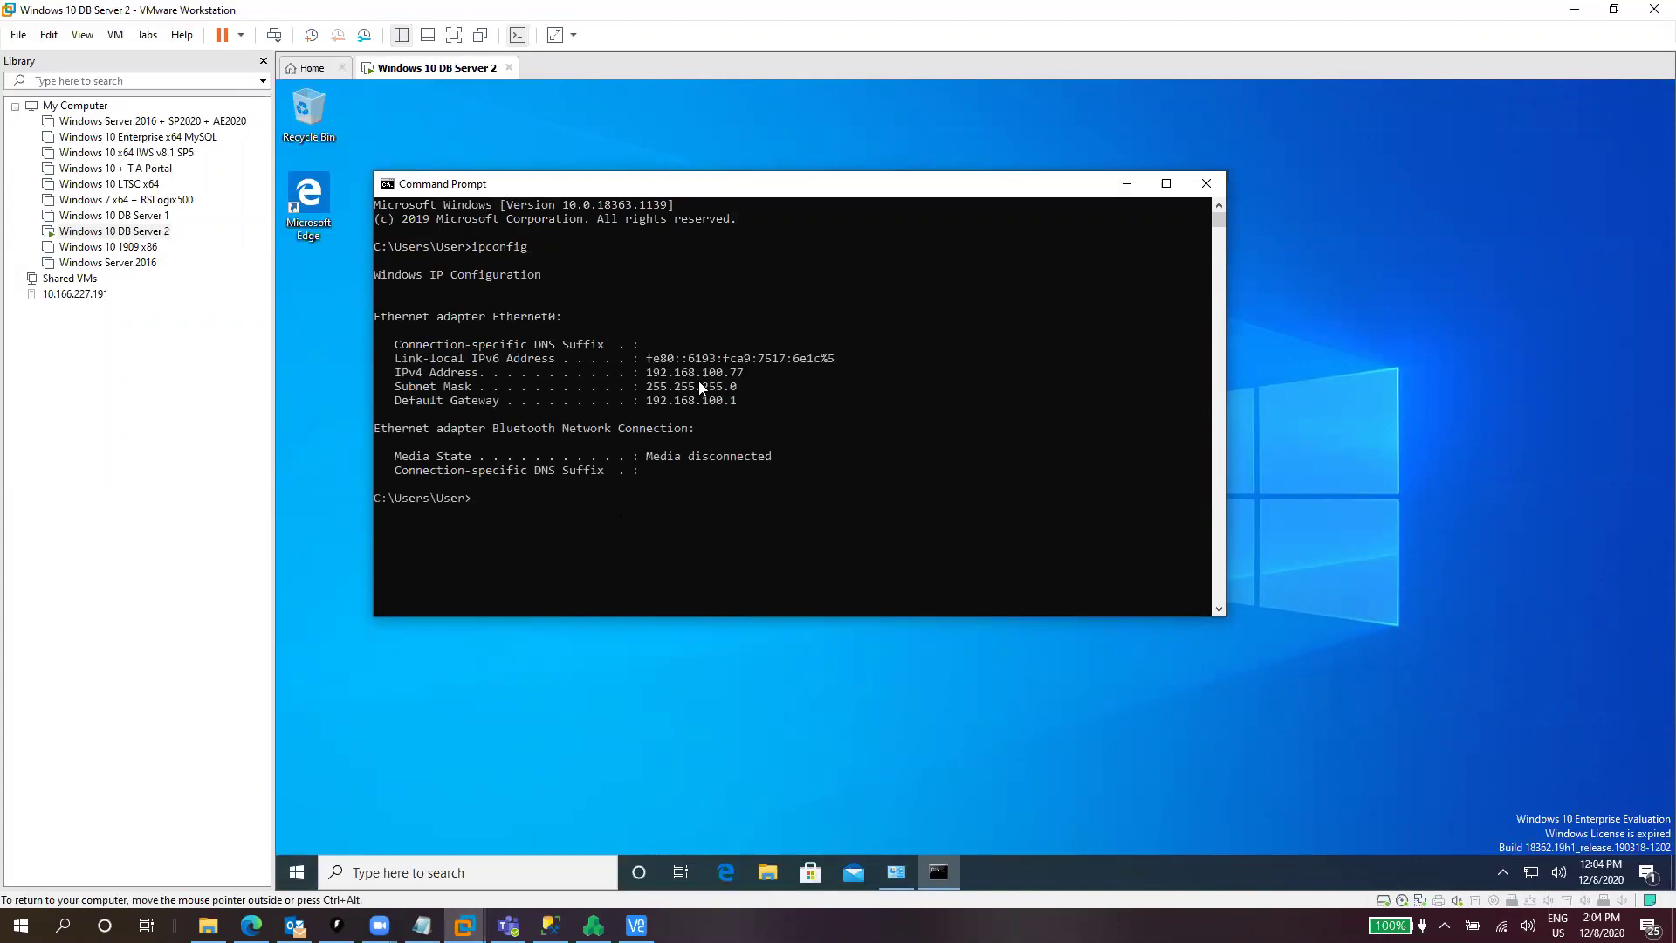
pyautogui.click(550, 926)
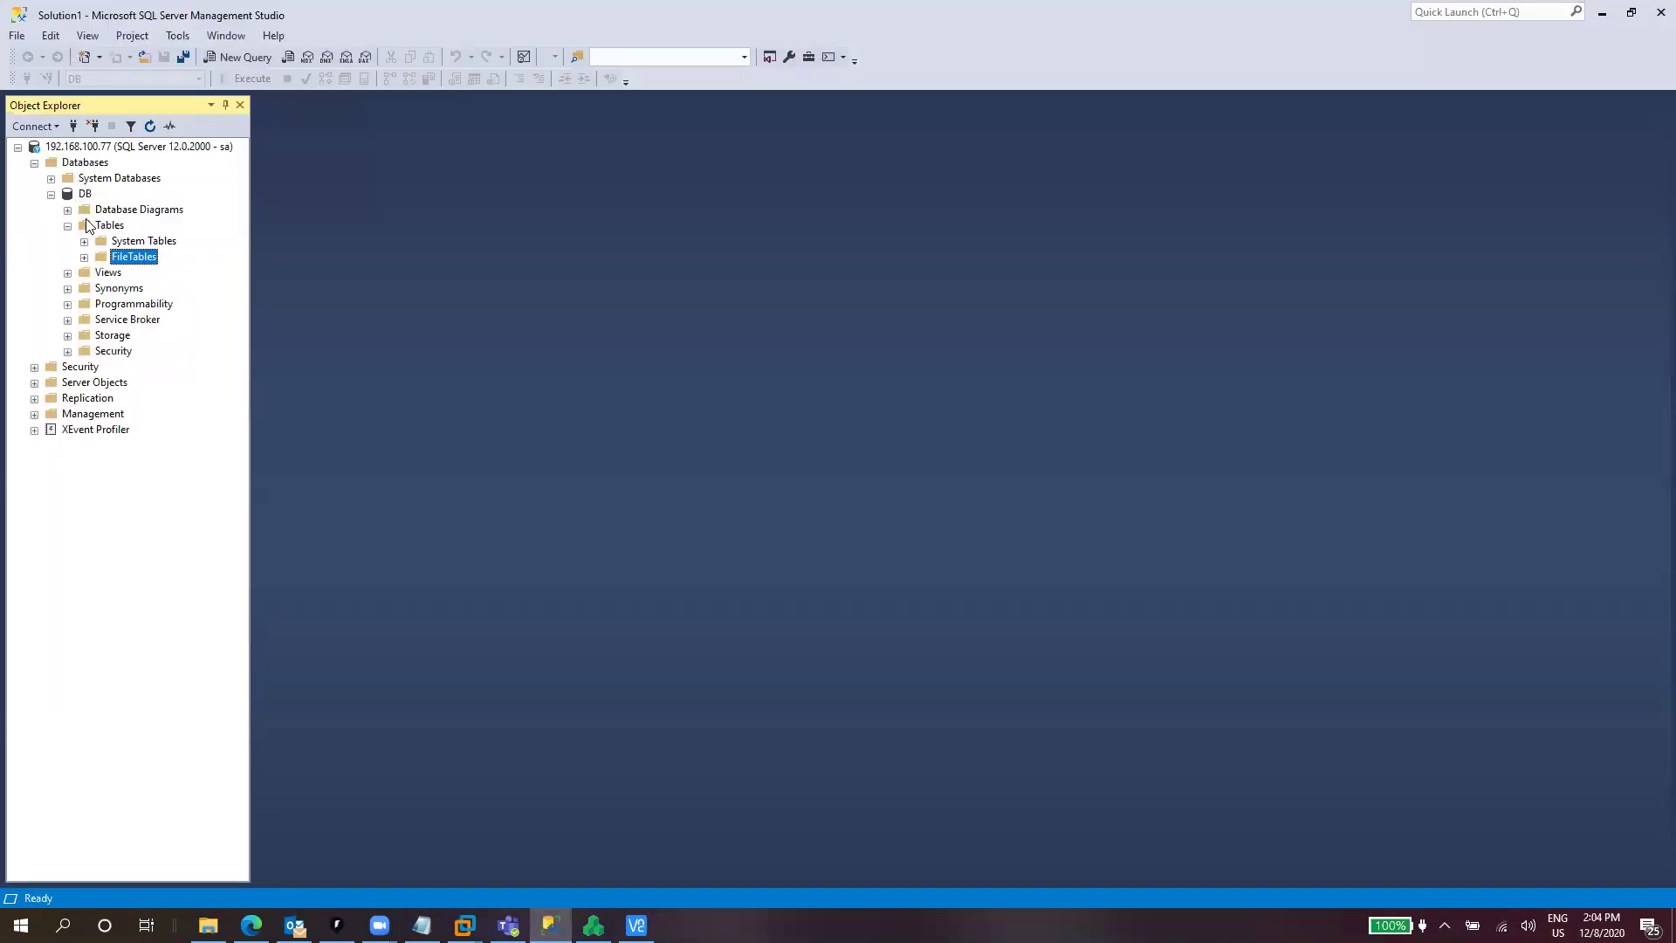
# Check the DB database's tables, then enter the server address 192.168.100.77 in InduSoft's Data Link dialog.
pyautogui.click(111, 226)
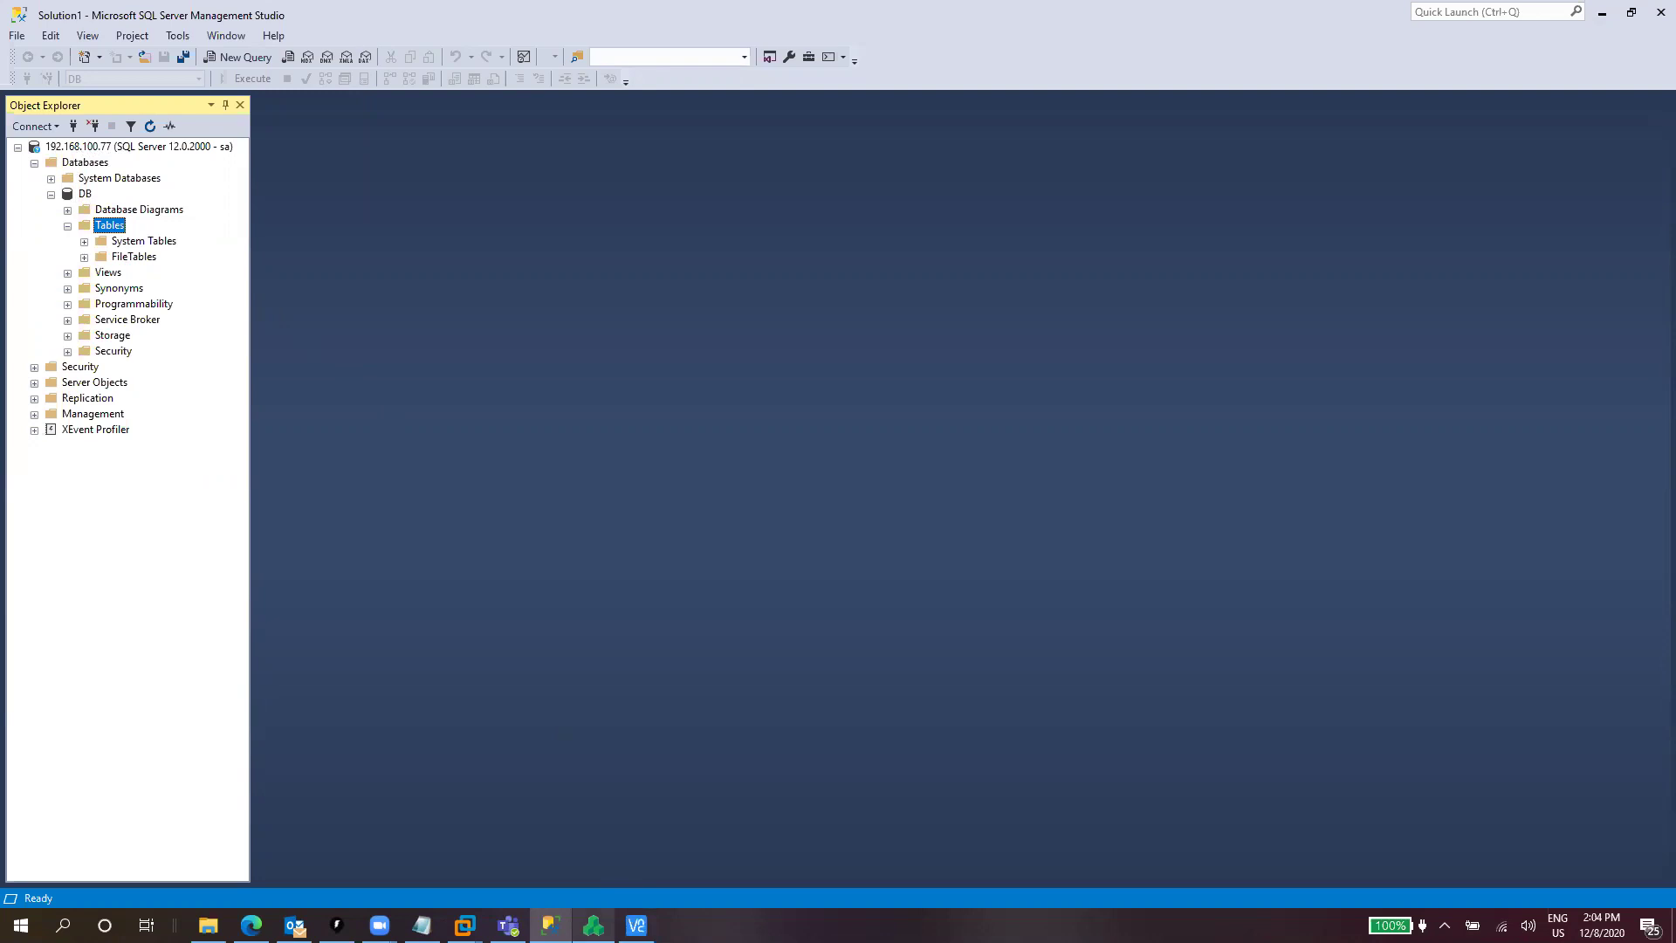
pyautogui.moveTo(593, 926)
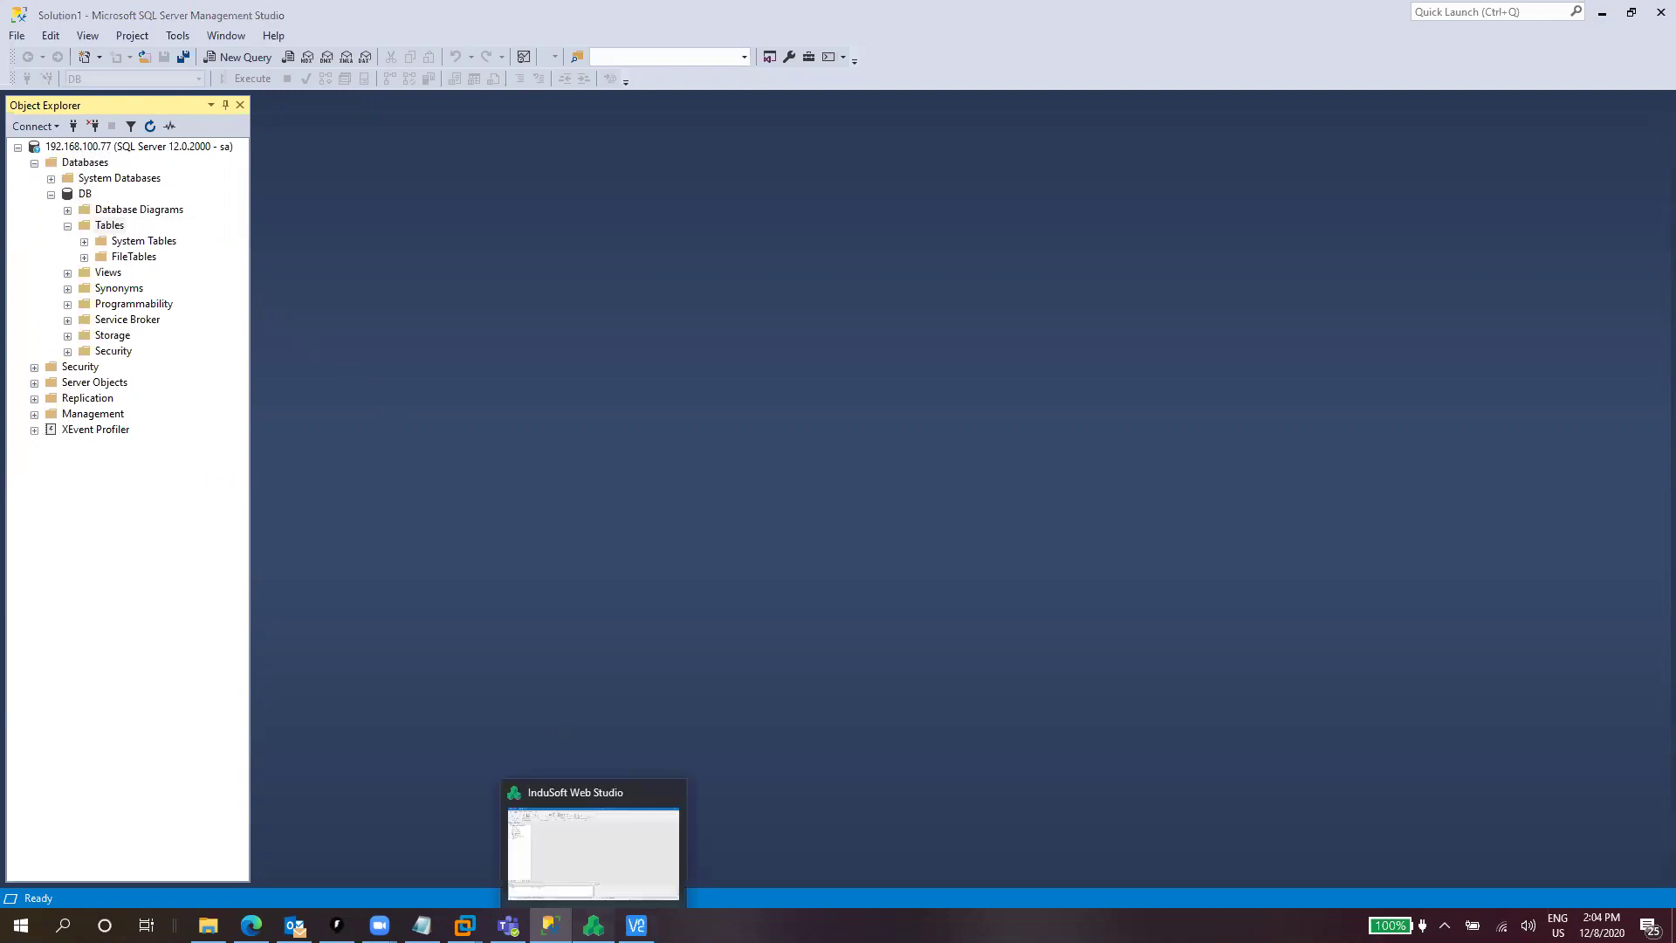
pyautogui.click(594, 926)
pyautogui.write('92.168.')
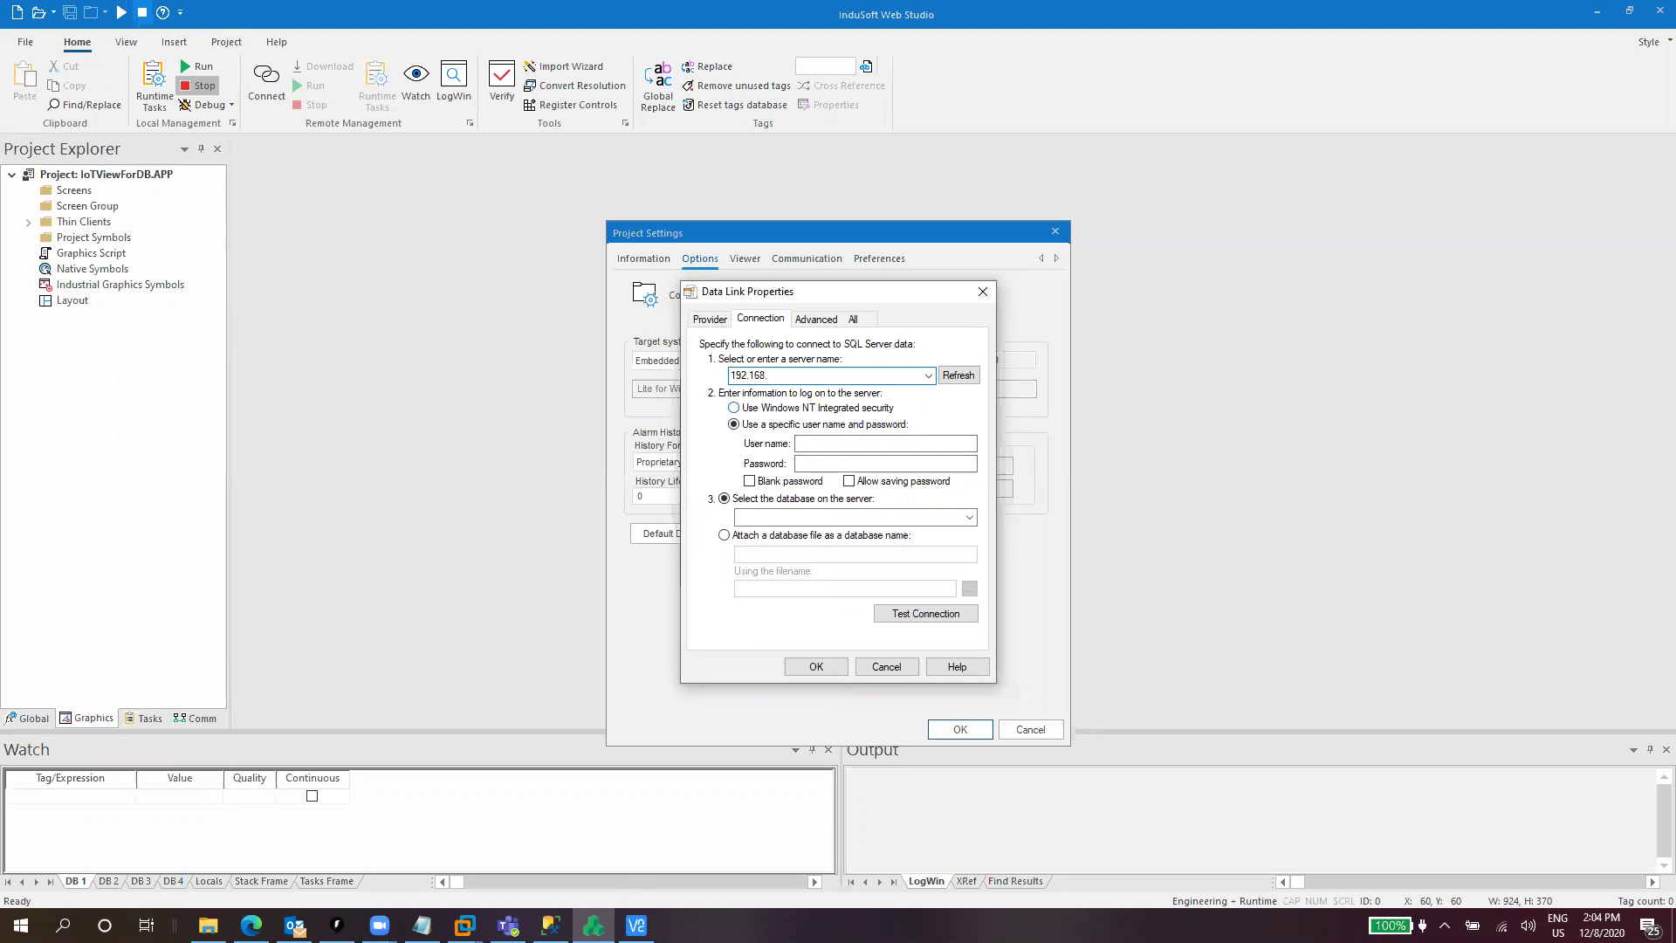
pyautogui.write('100.77')
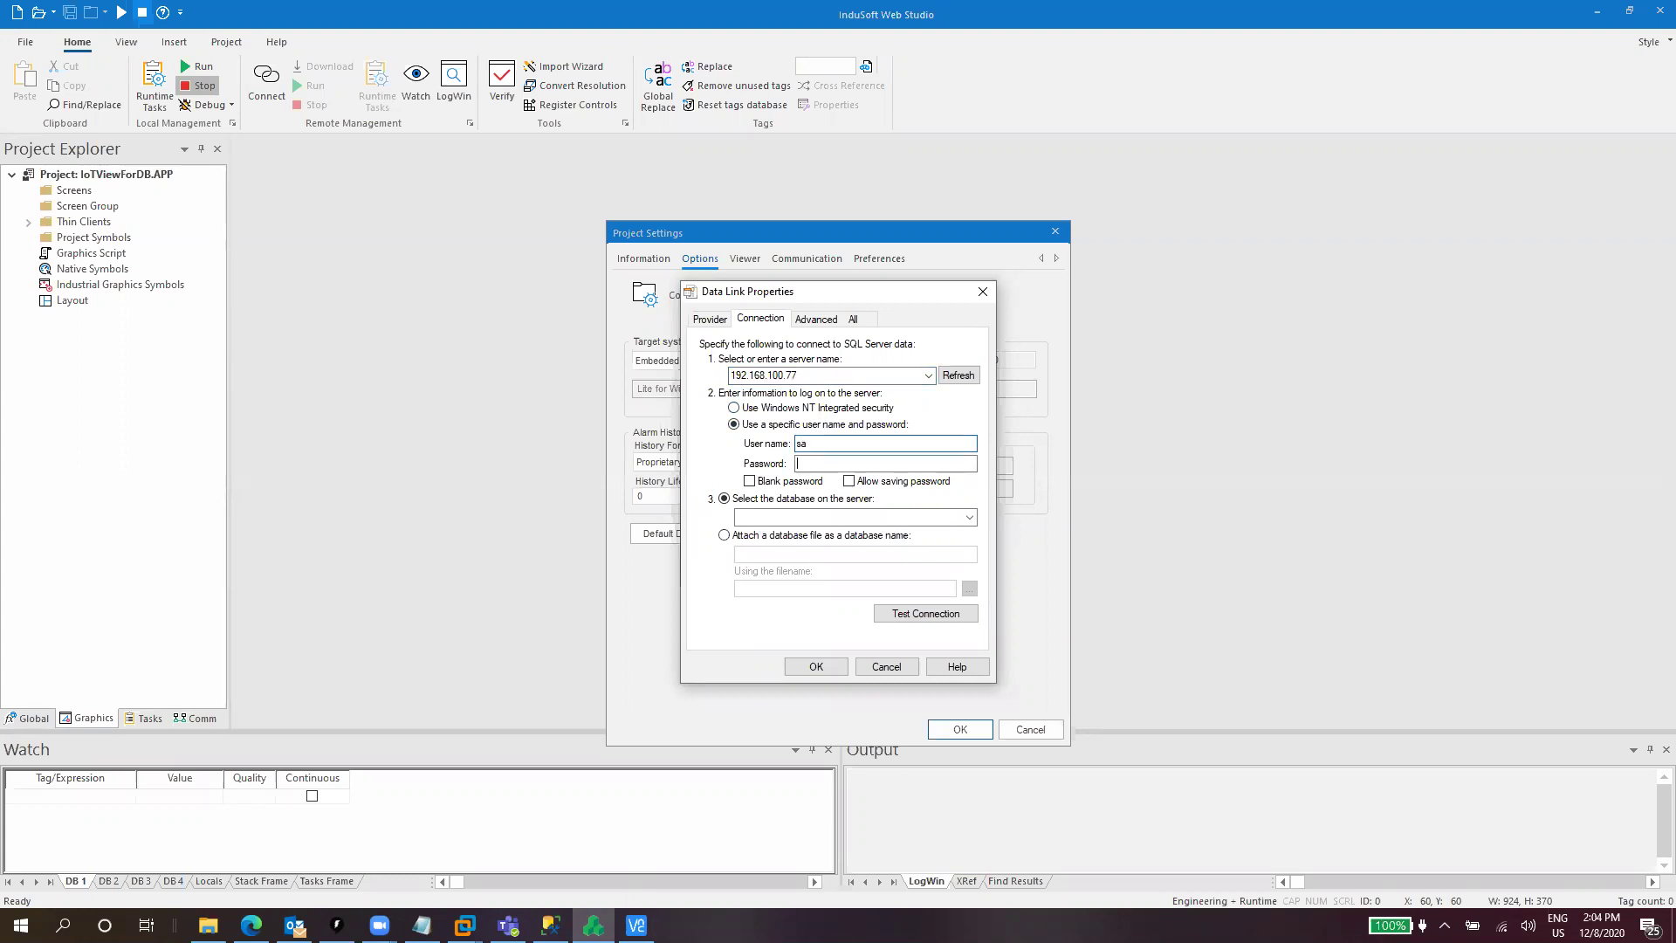
pyautogui.write('34')
# Allow saving the password and select the DB database on the server.
pyautogui.click(877, 485)
pyautogui.click(969, 518)
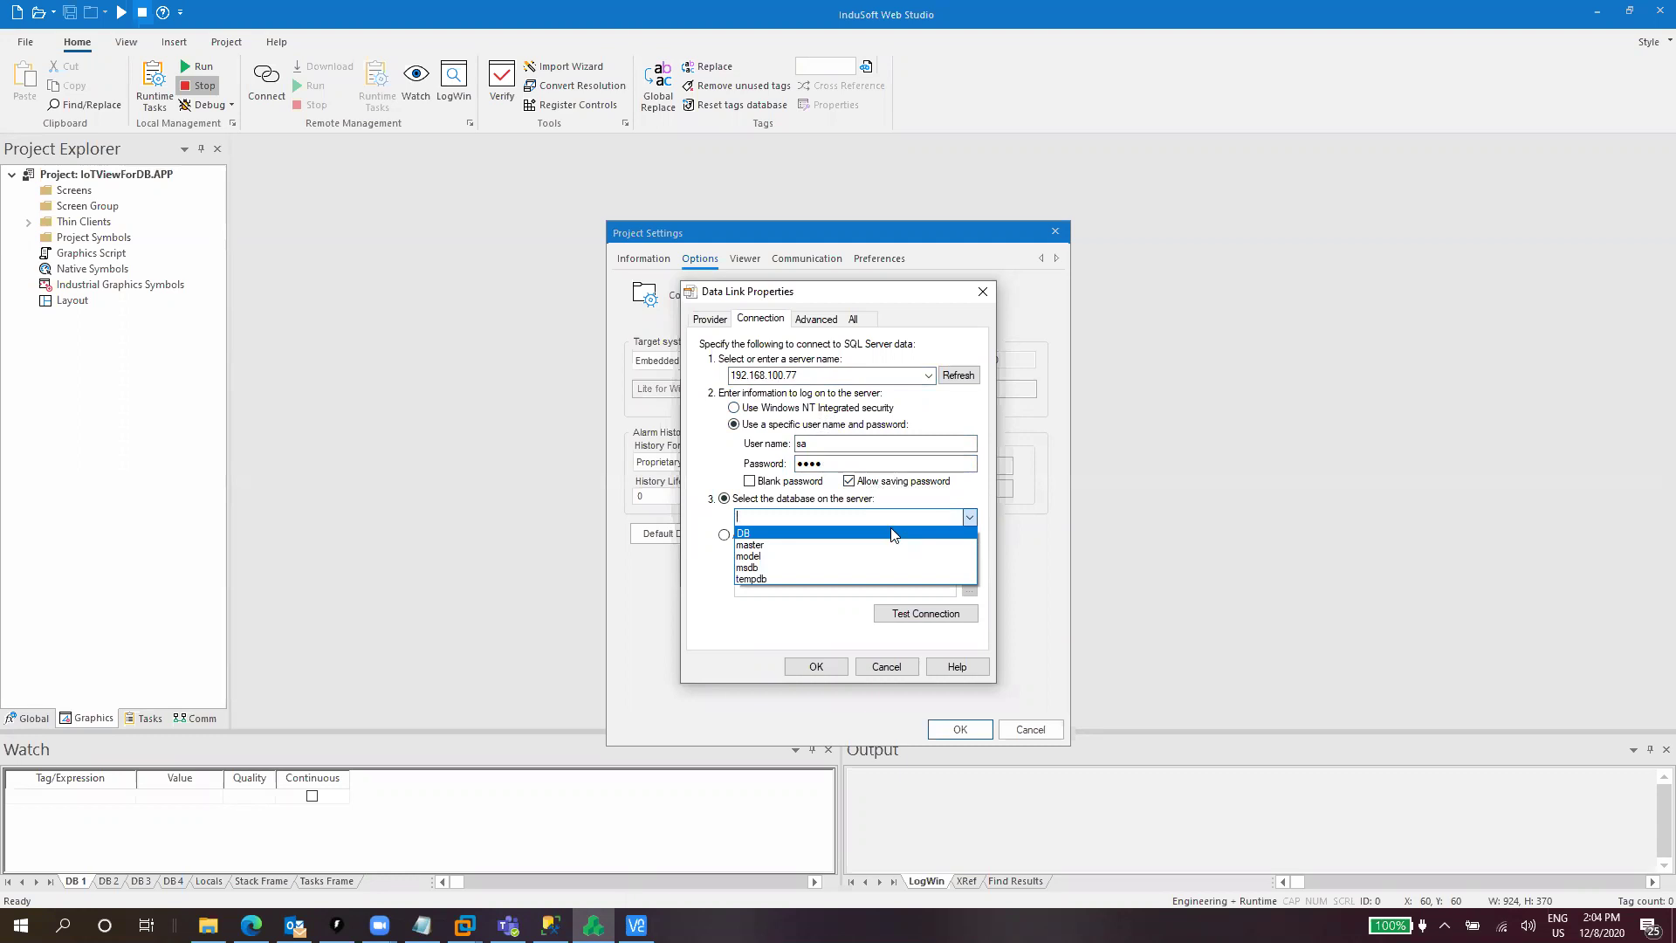
pyautogui.click(893, 534)
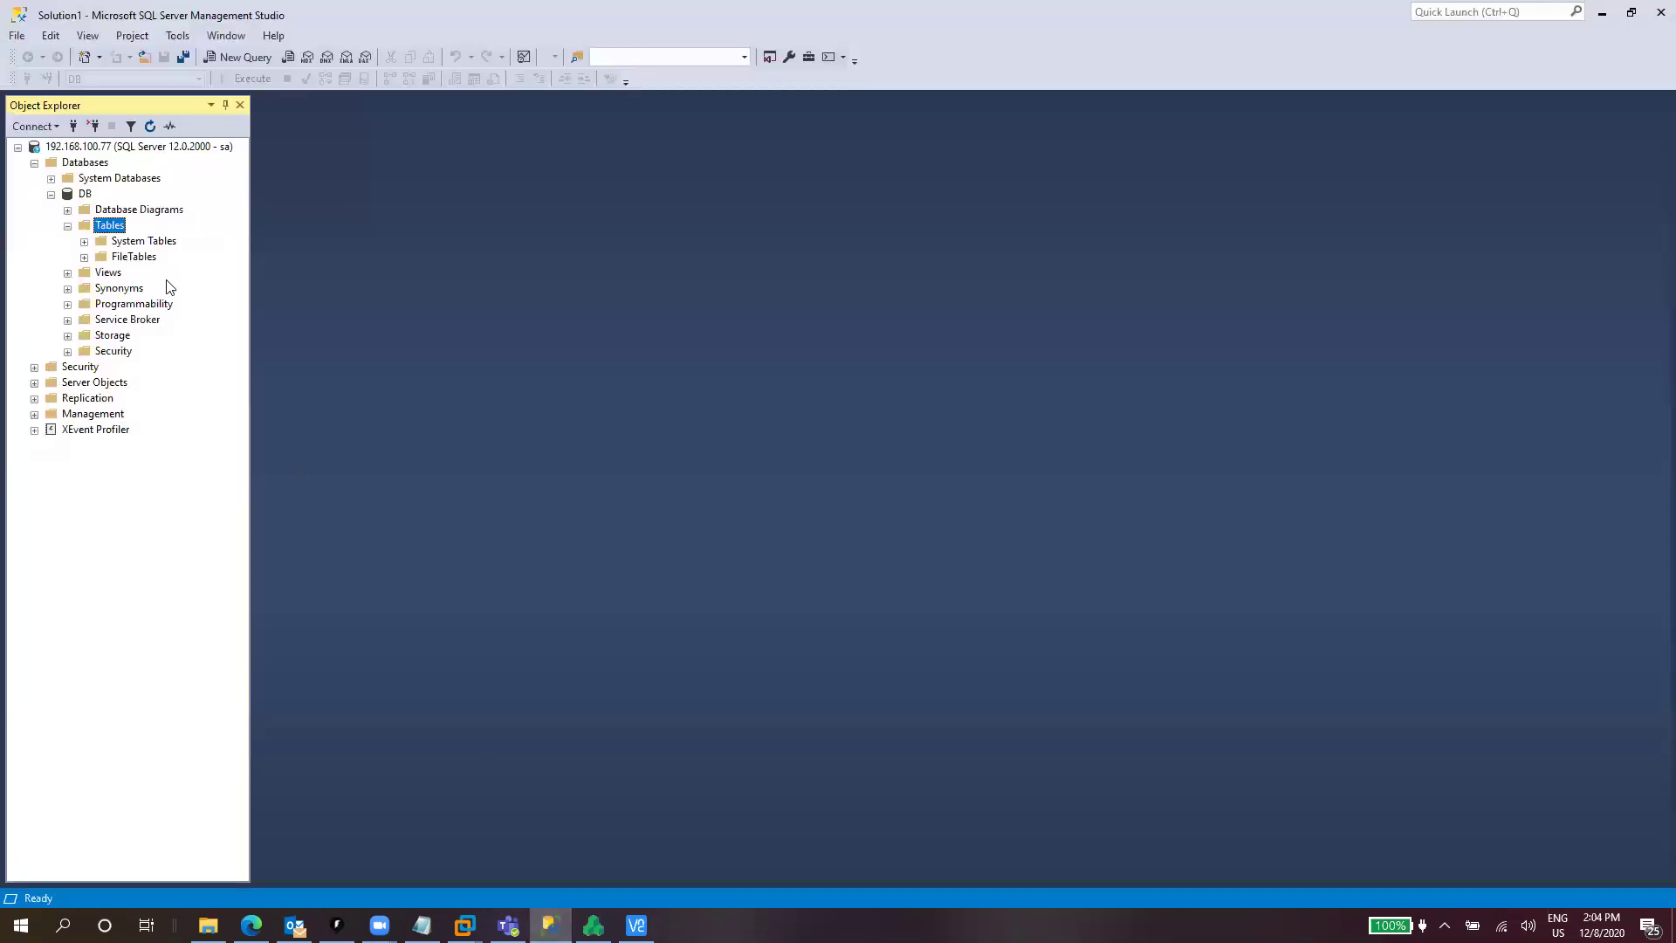
pyautogui.click(84, 193)
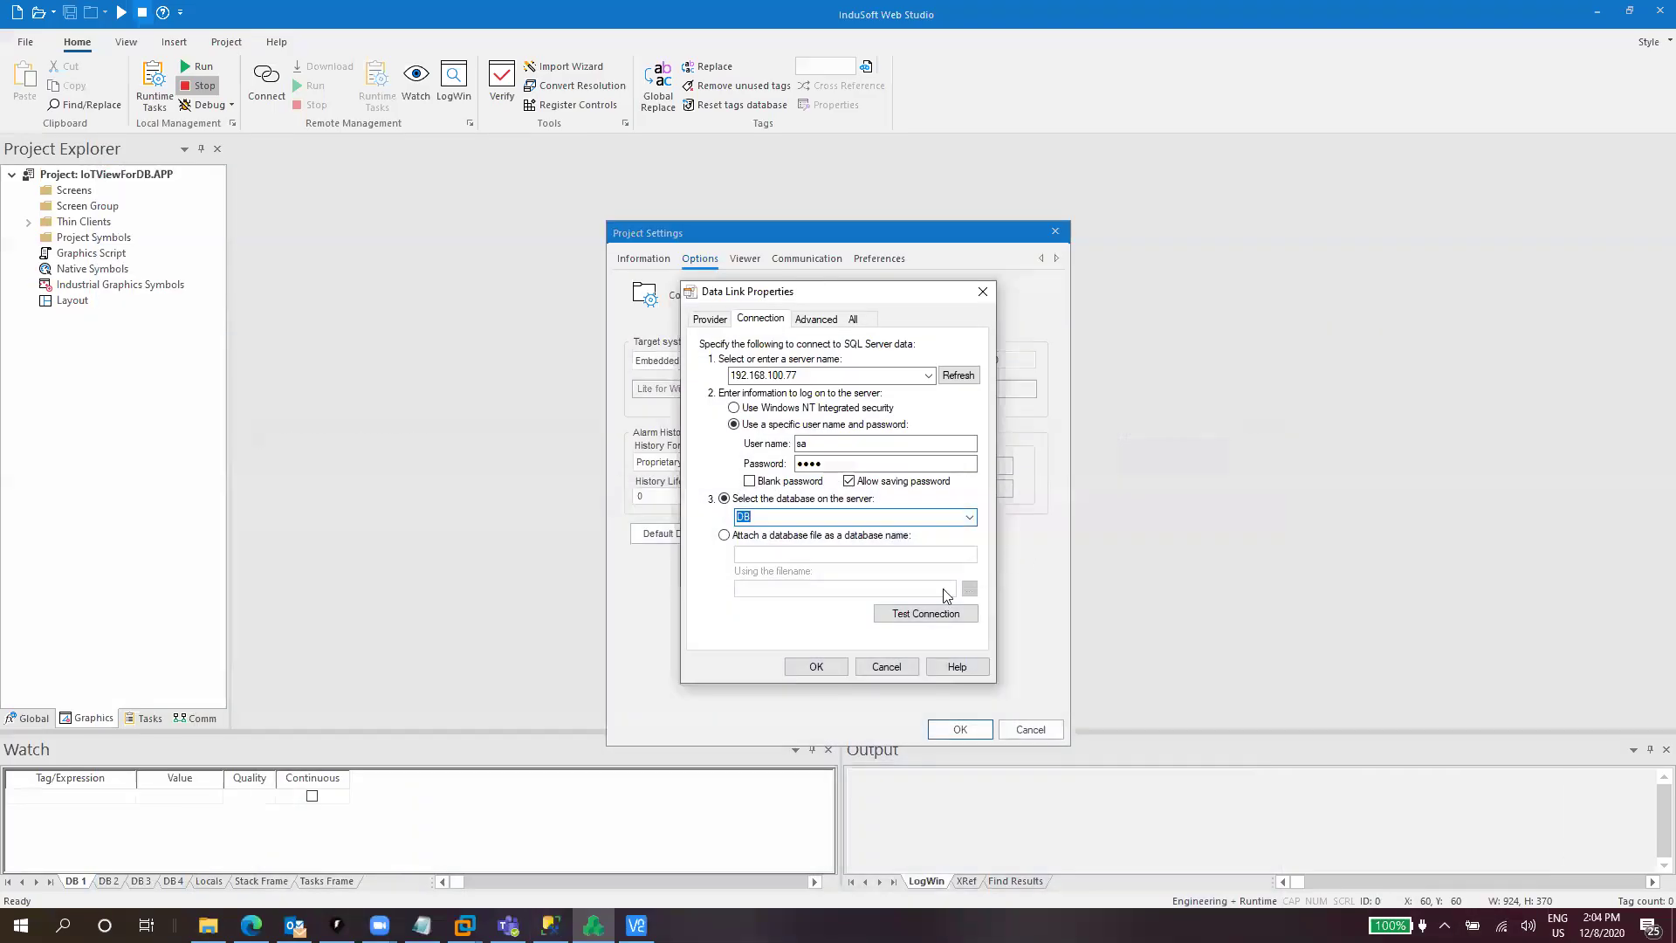
# Test the connection successfully and confirm the Data Link, Default Database and Project Settings dialogs.
pyautogui.click(917, 615)
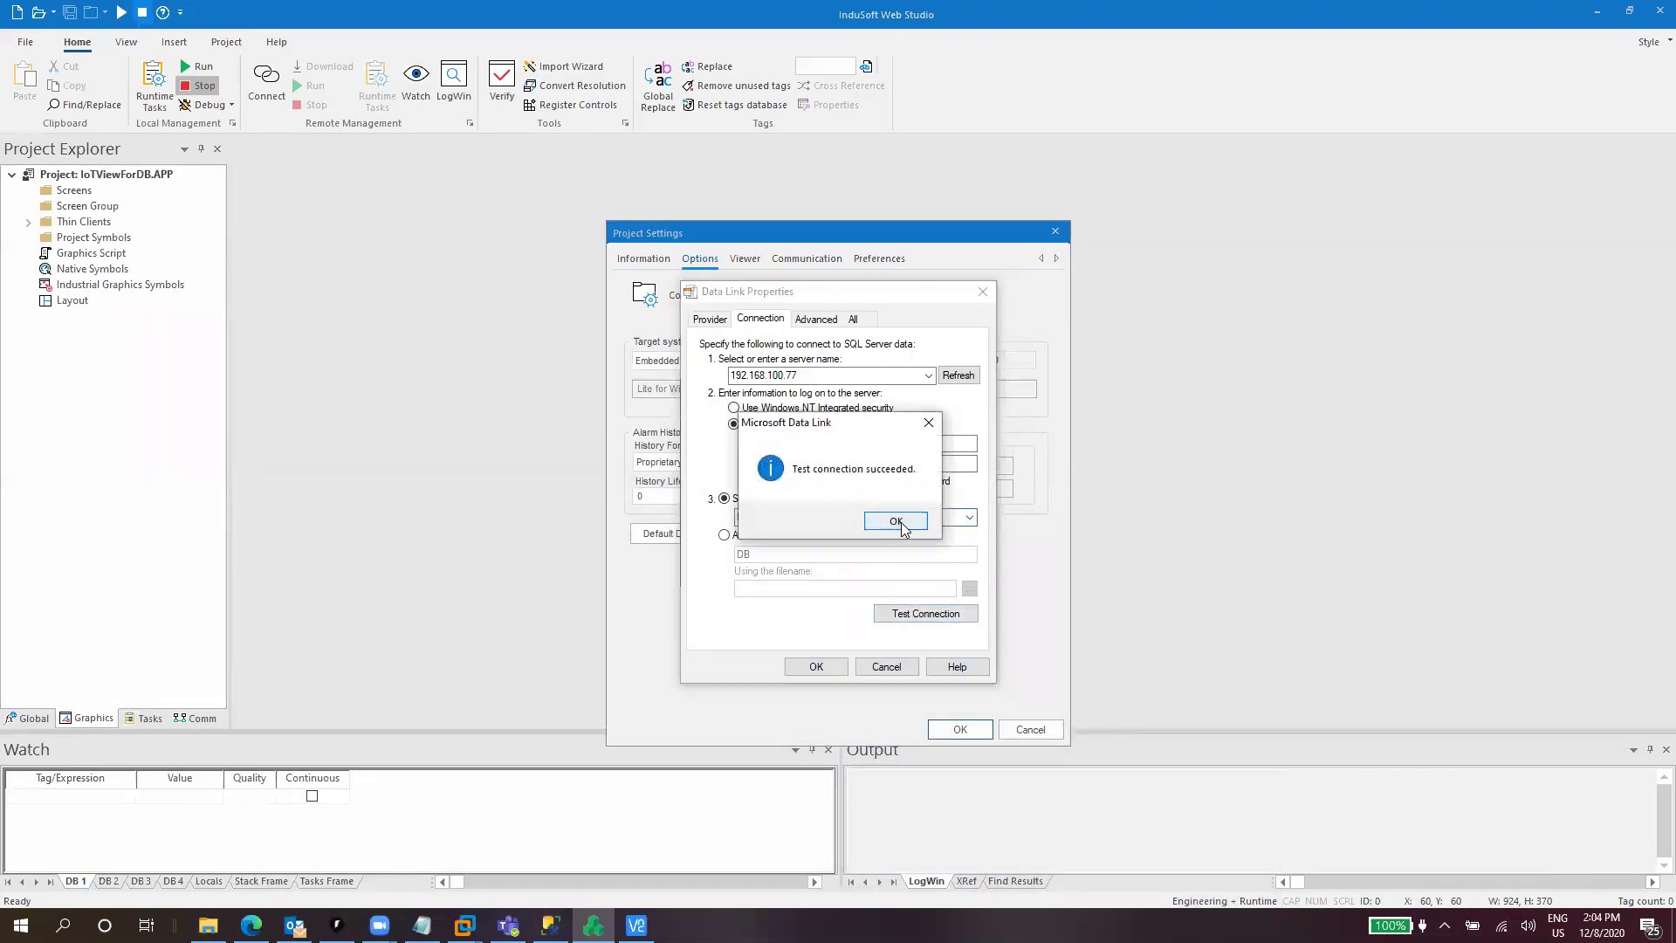
pyautogui.click(899, 519)
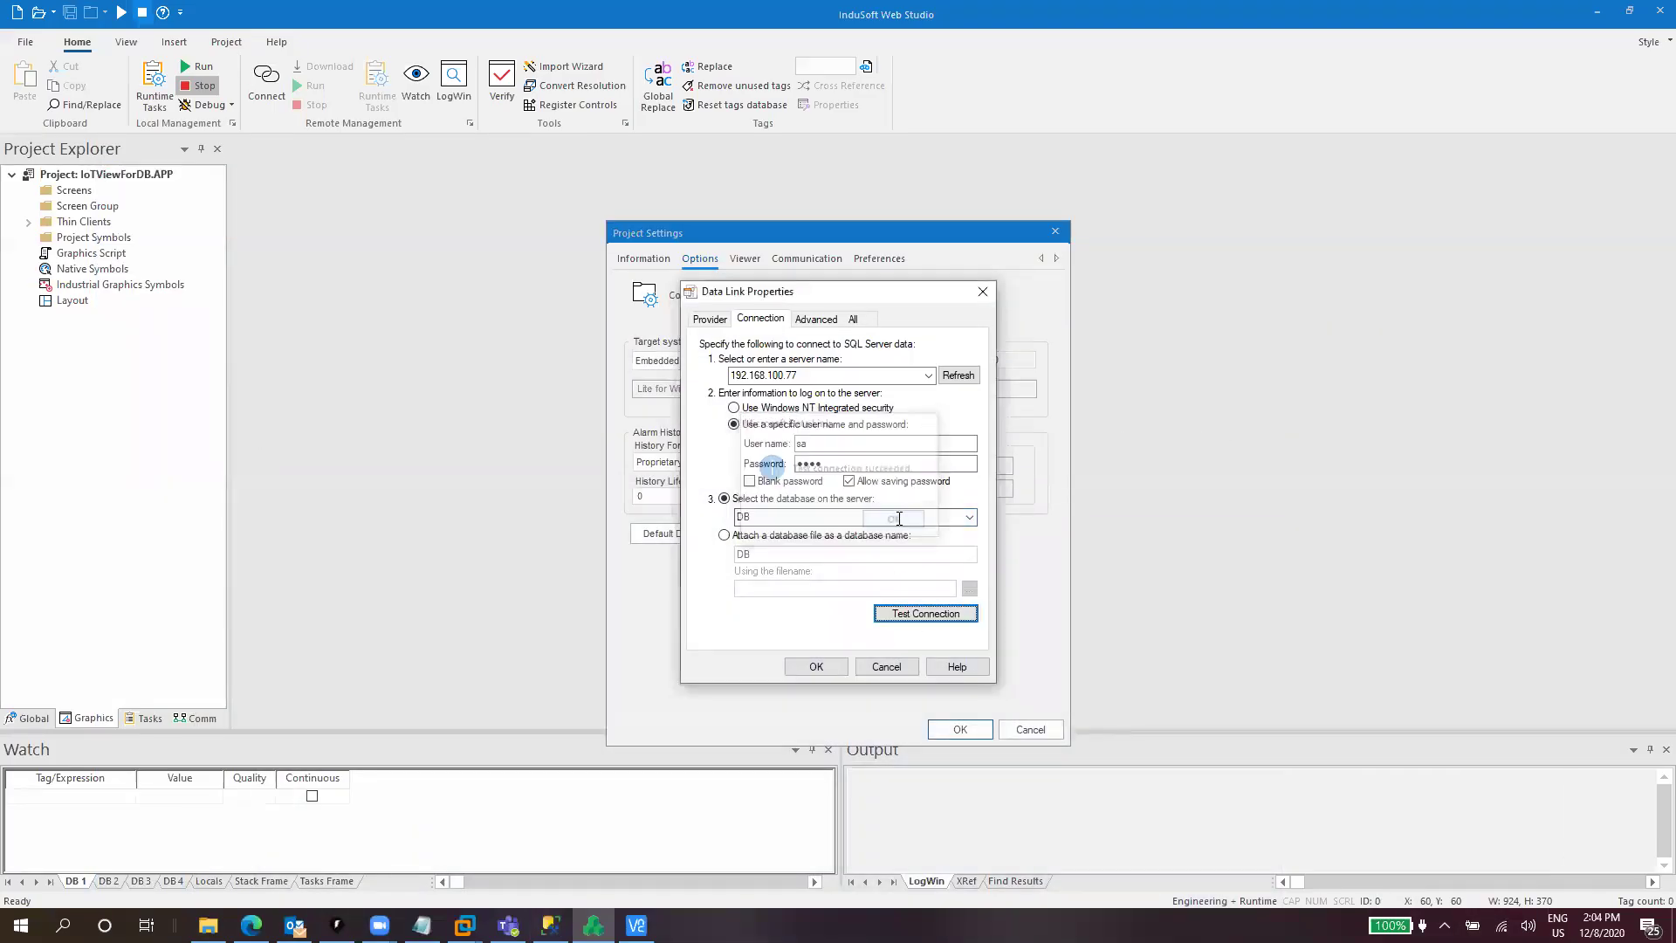
pyautogui.click(816, 666)
pyautogui.click(814, 567)
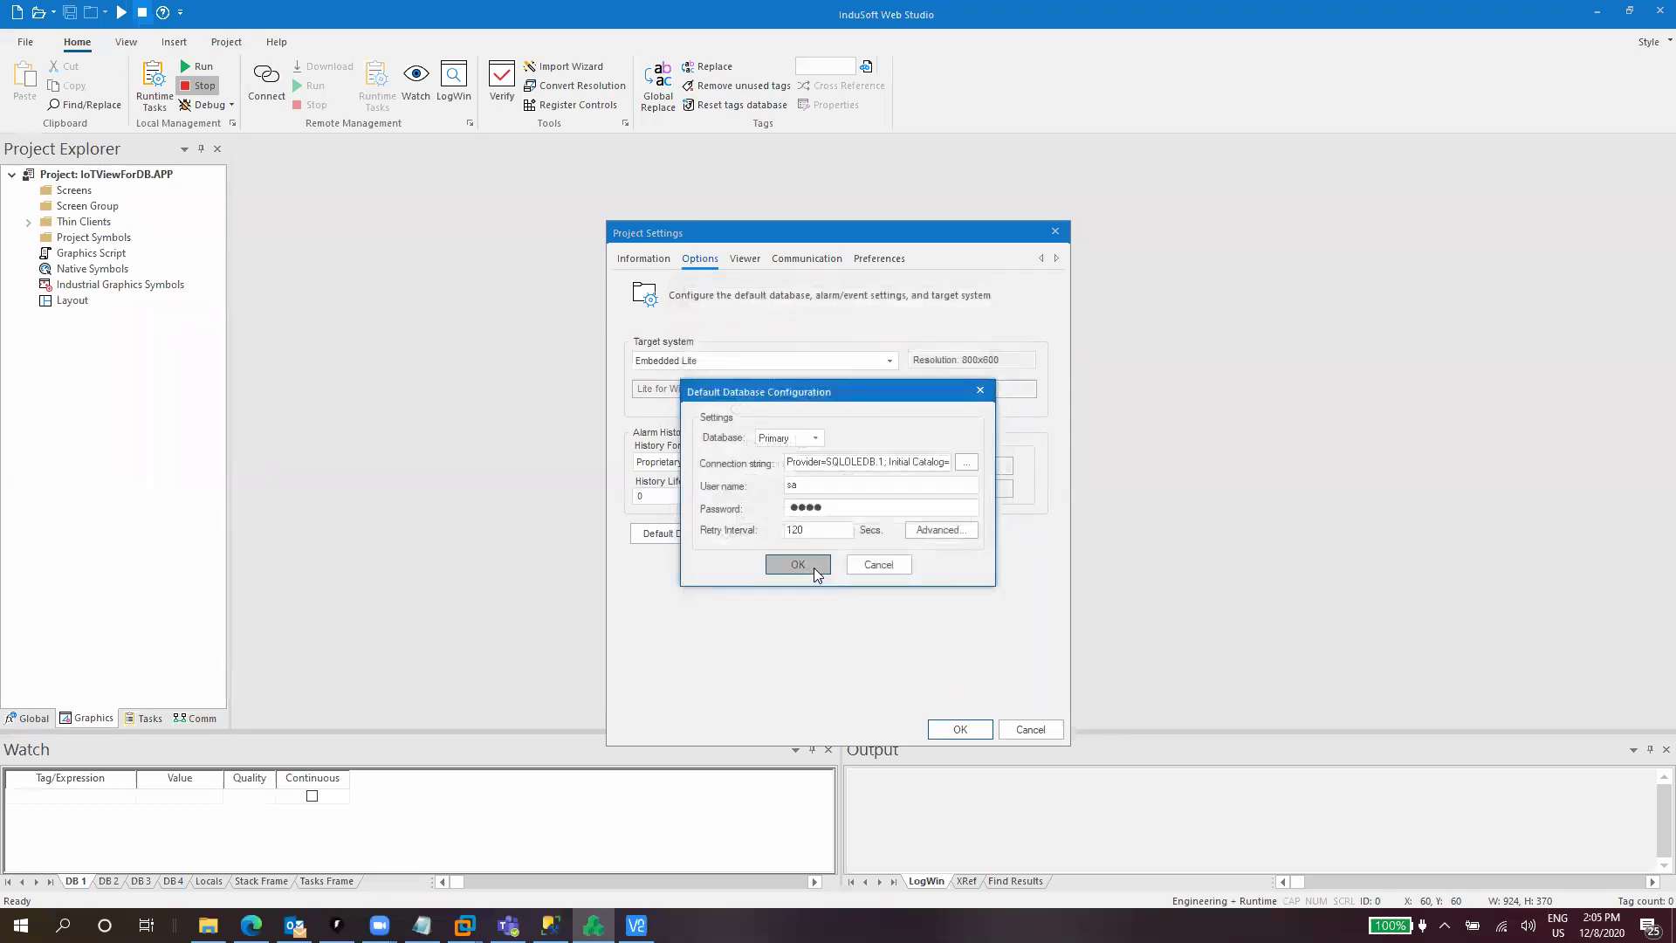
pyautogui.click(960, 729)
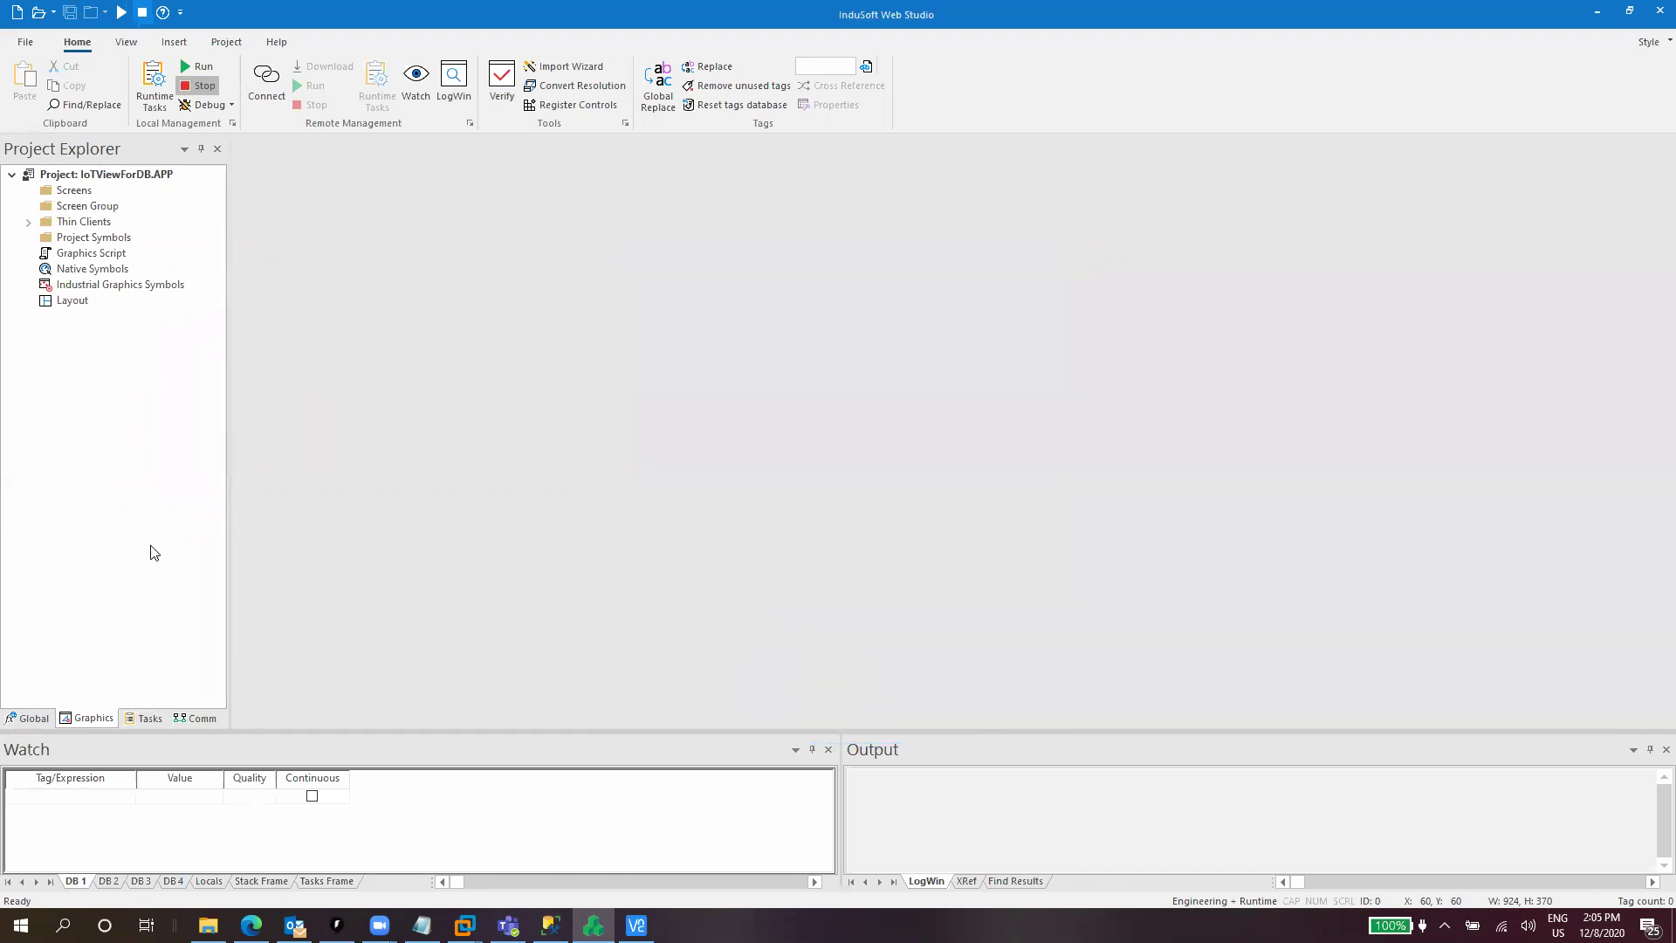
# Insert a Math worksheet with T1 = Second and Execution set to 1.
pyautogui.click(146, 719)
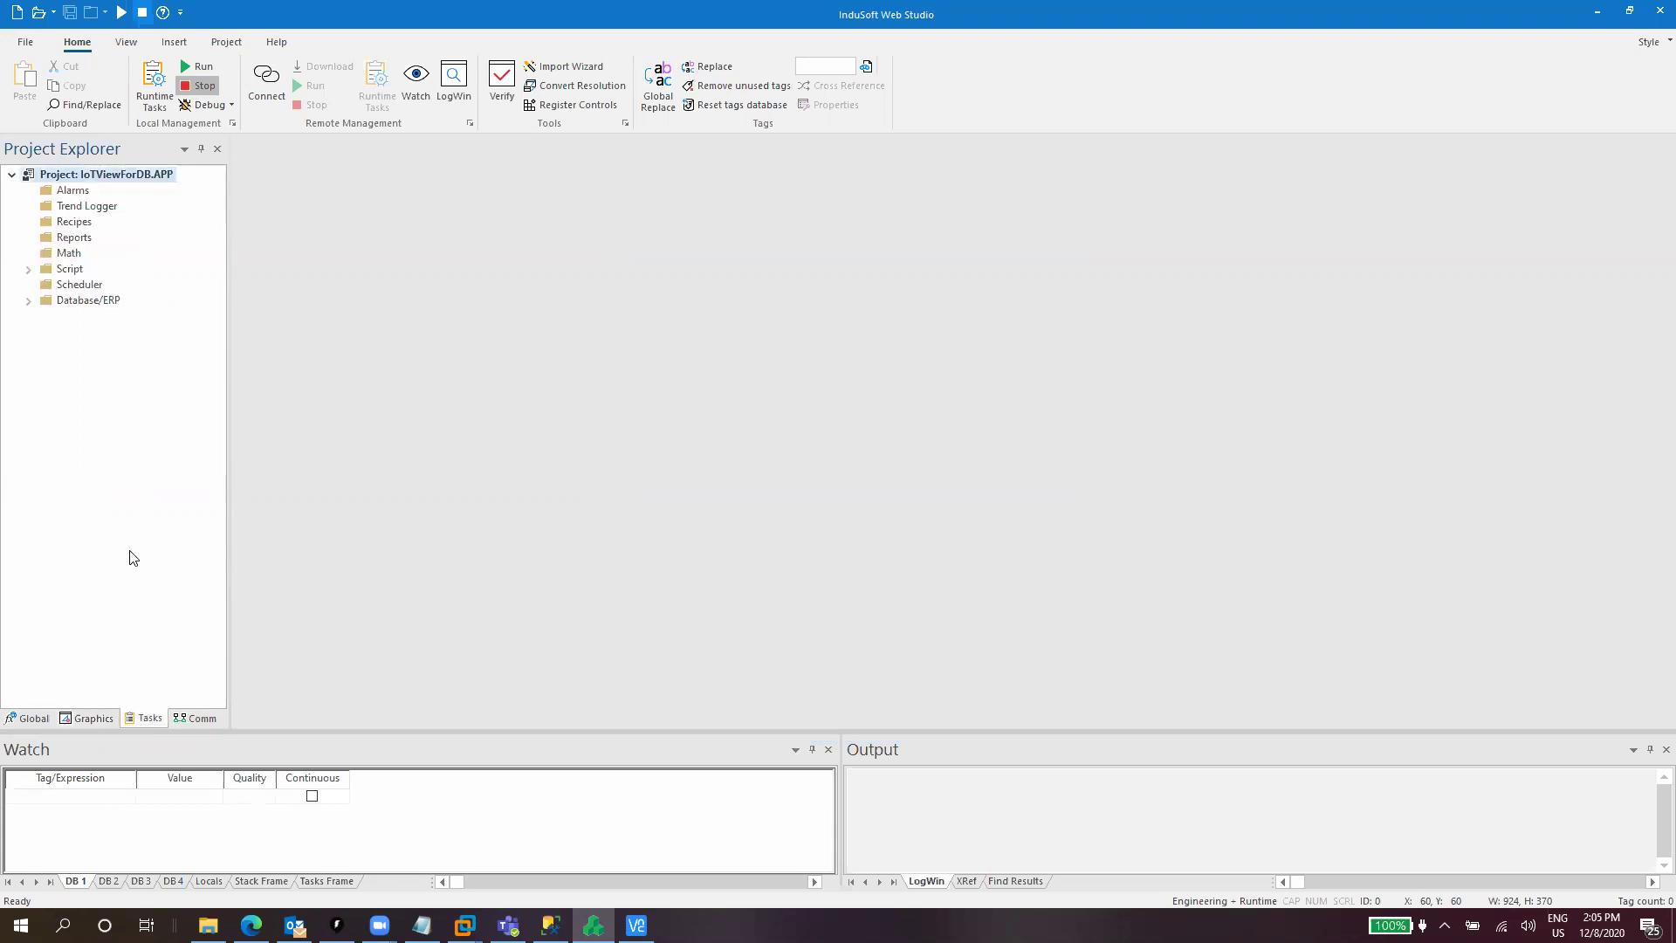
pyautogui.rightClick(69, 254)
pyautogui.click(87, 263)
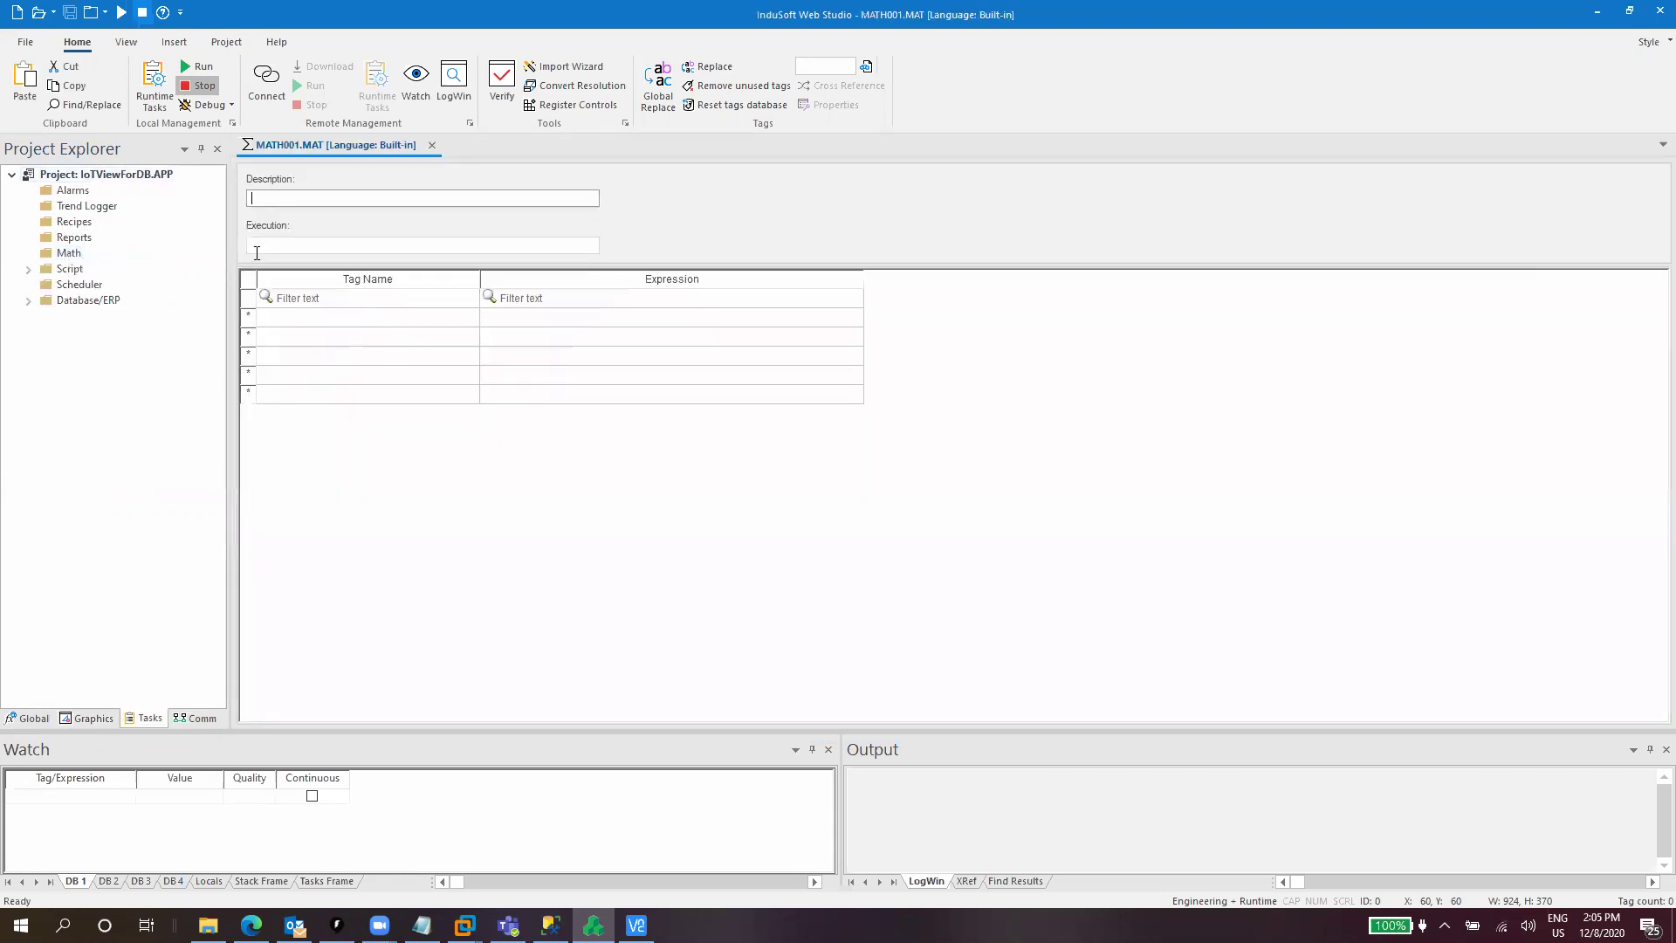
pyautogui.click(379, 321)
pyautogui.write('T1')
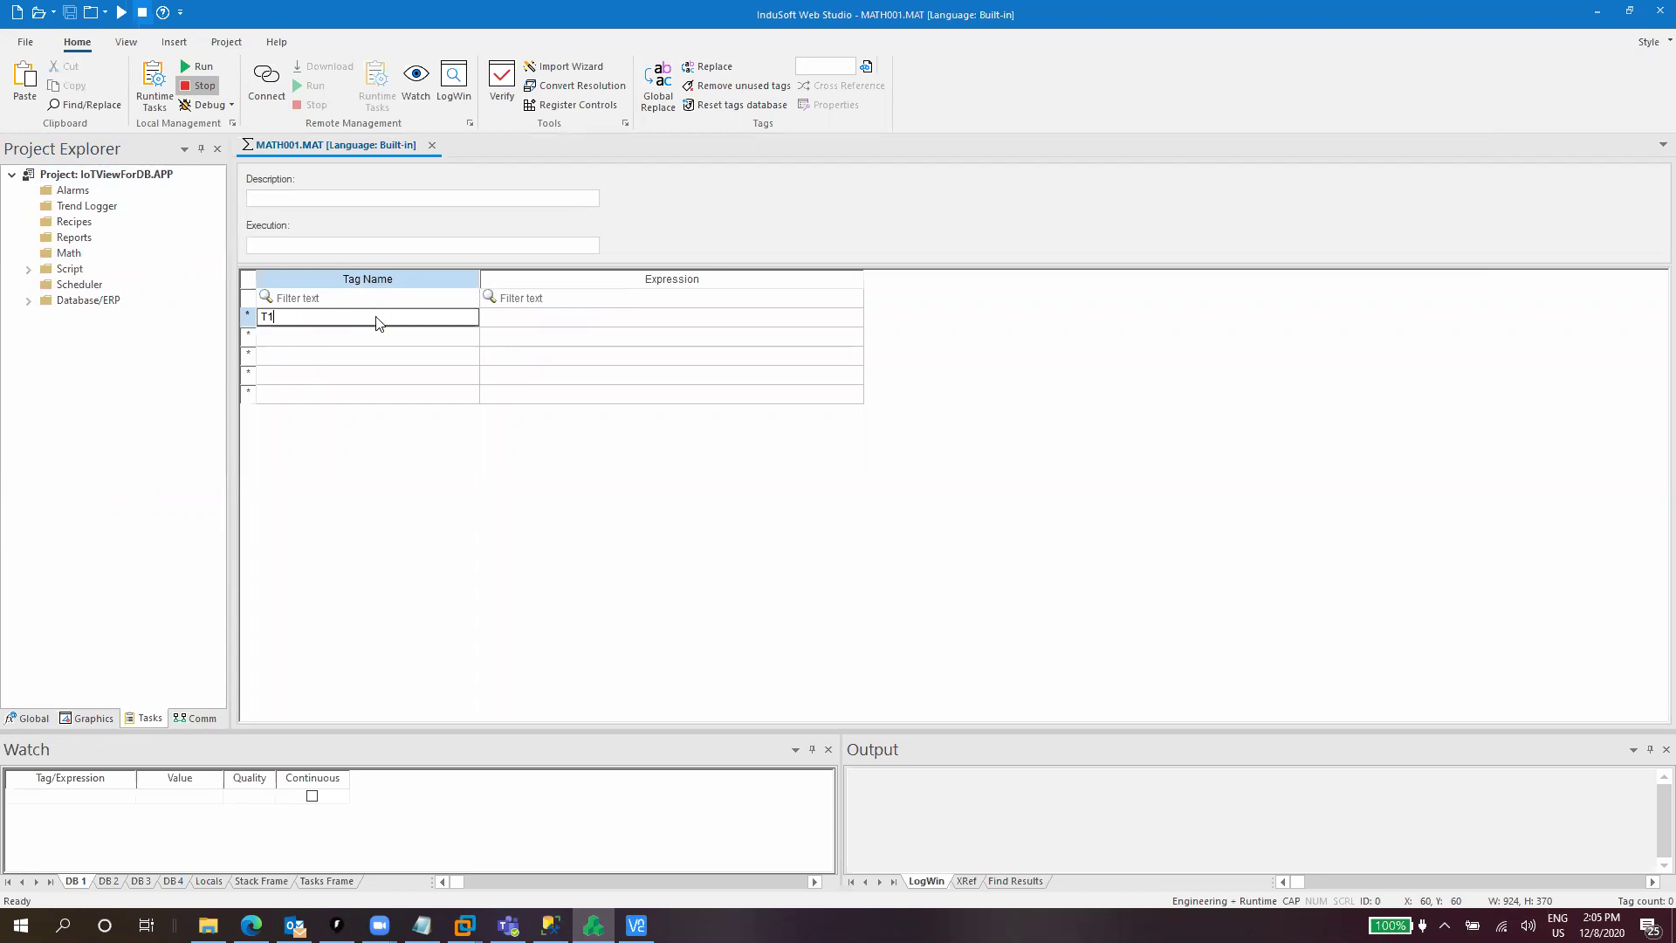
pyautogui.press('Return')
pyautogui.press('Return')
pyautogui.press('Return')
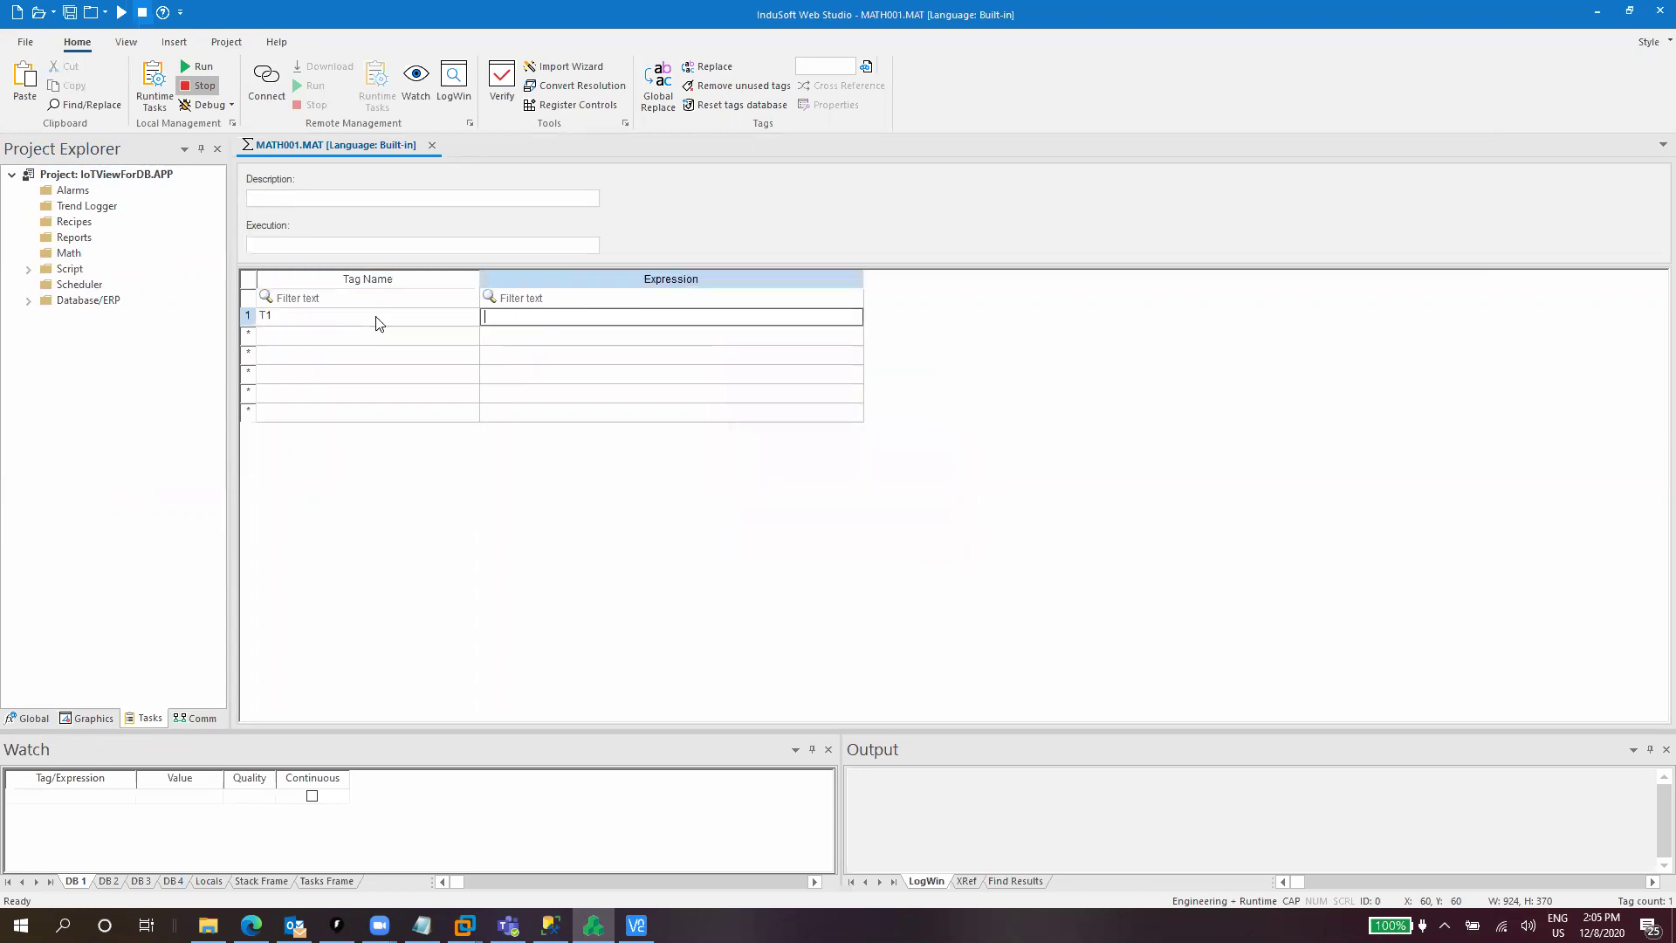
pyautogui.write('Second')
pyautogui.press('Return')
pyautogui.click(314, 250)
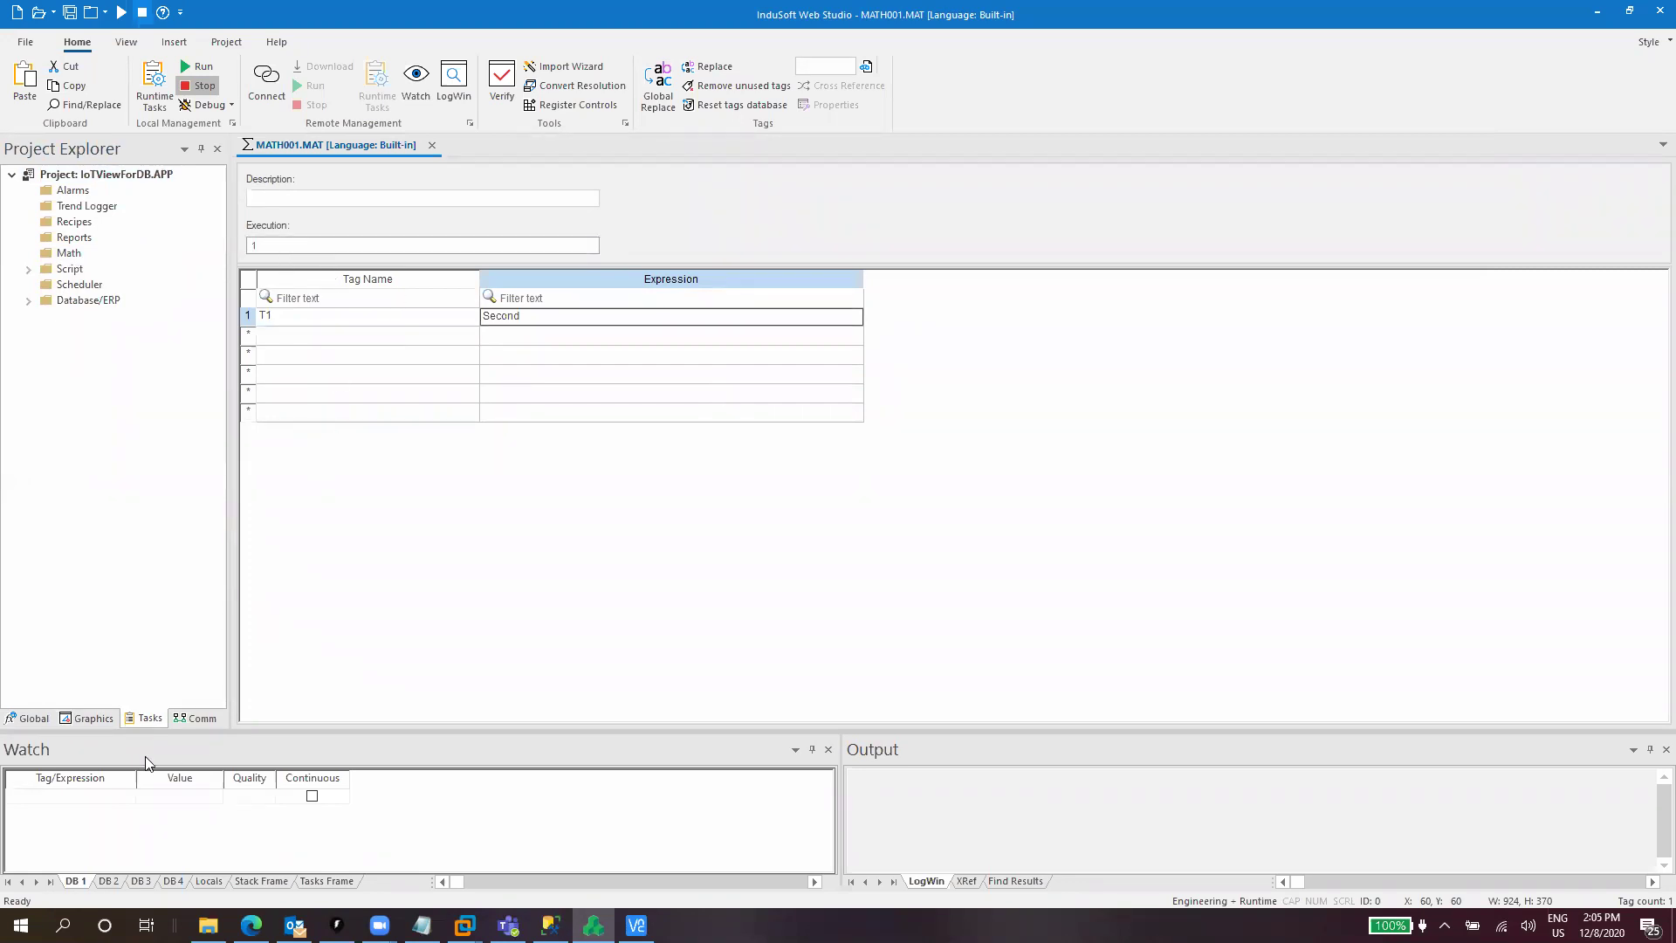
# Add Second to the Watch list and save the worksheet as sheet 1.
pyautogui.click(70, 797)
pyautogui.write('Second')
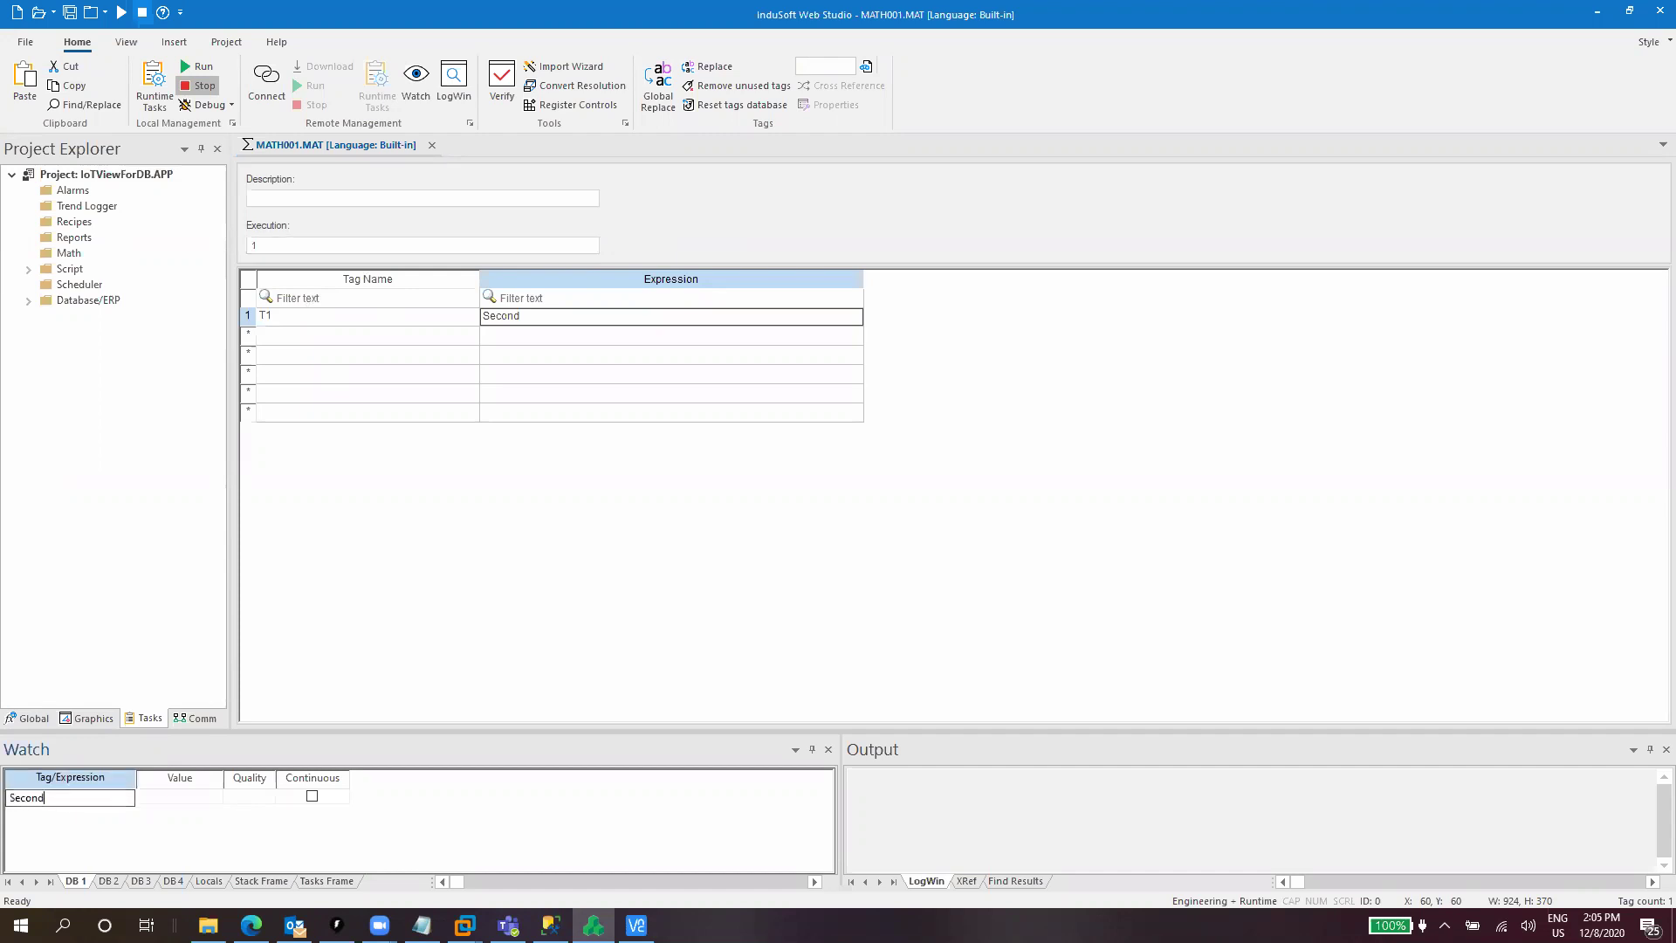
pyautogui.press('Return')
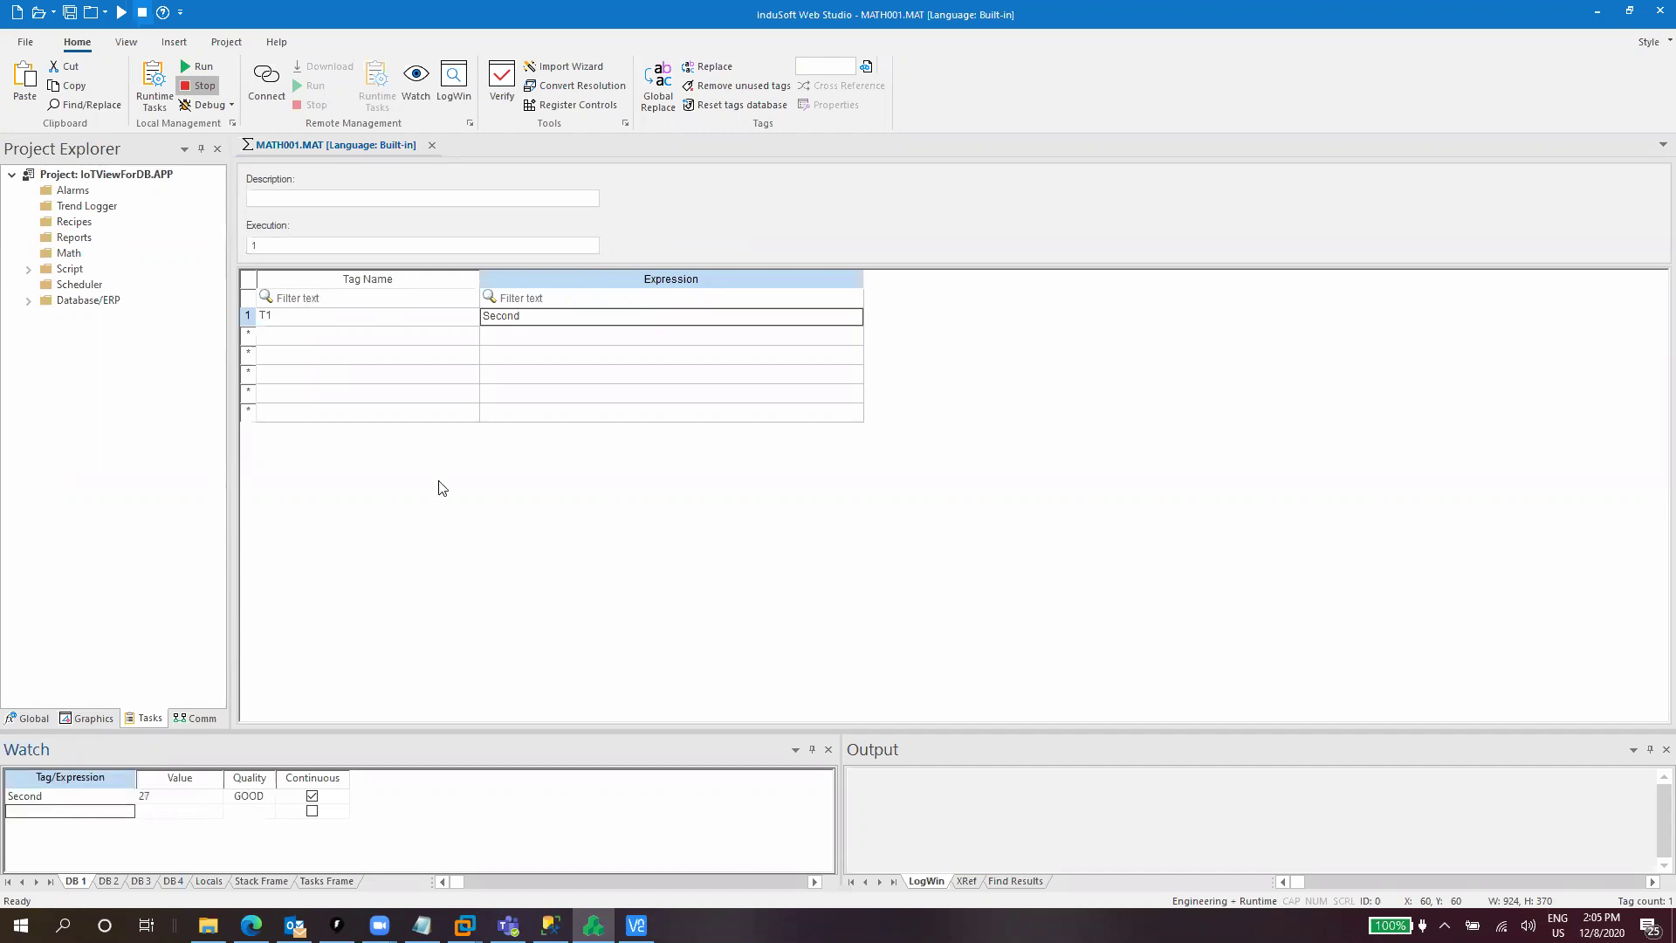
pyautogui.click(74, 15)
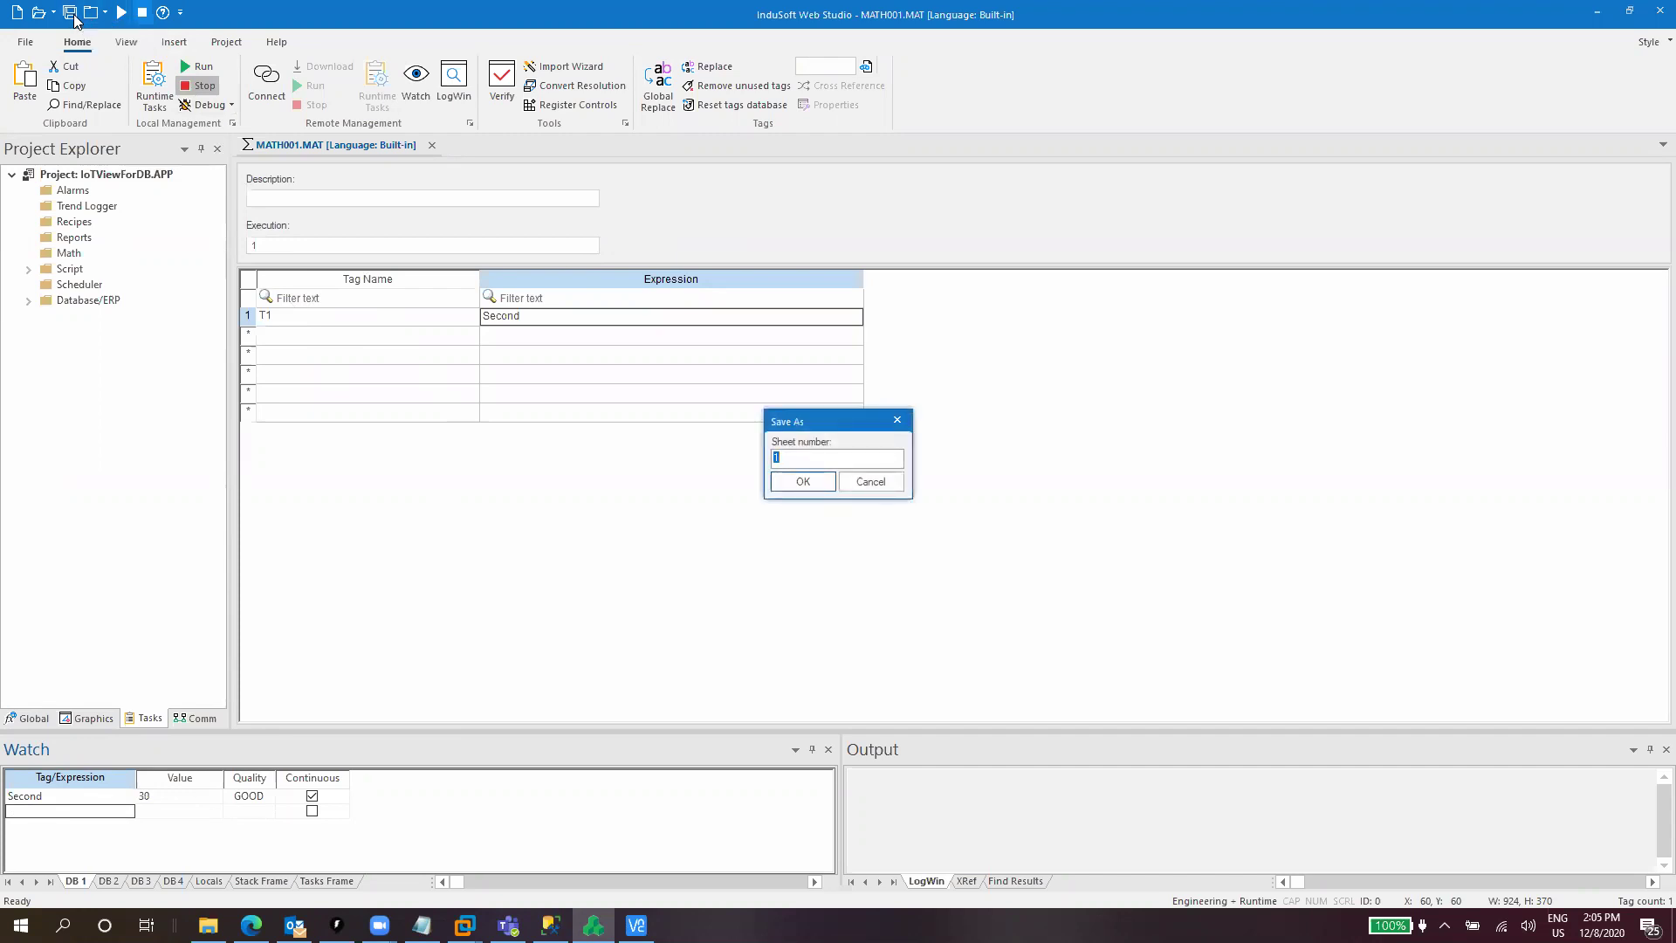
pyautogui.press('Return')
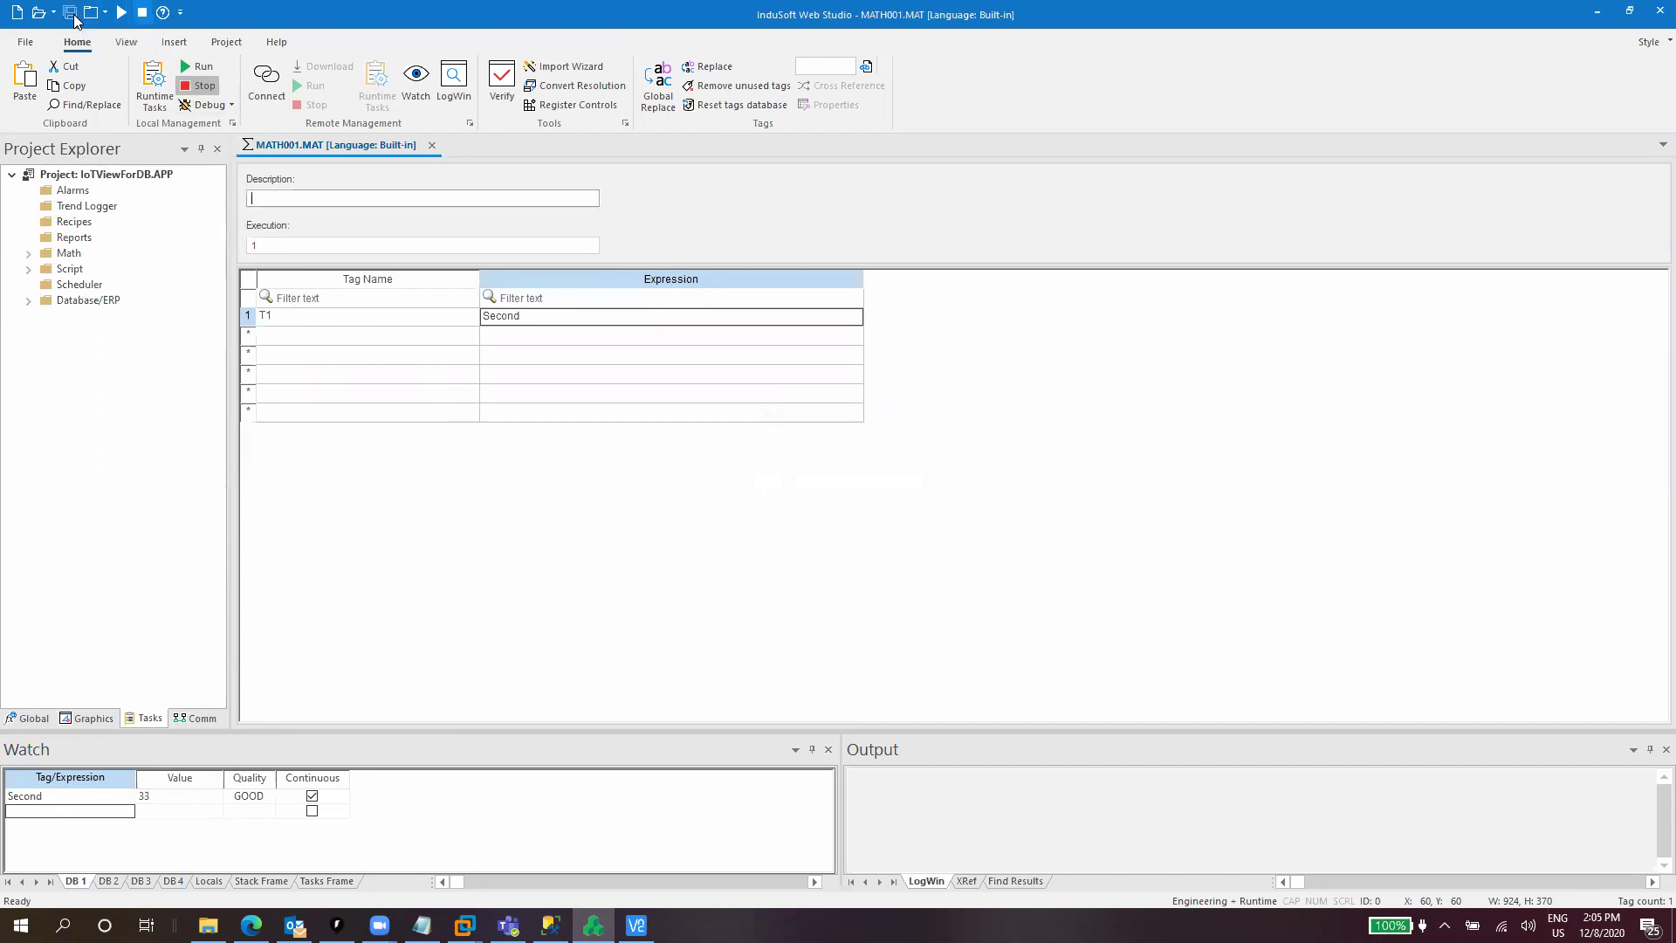
# Create a Trend worksheet logging tag T1 with History Format set to Database.
pyautogui.doubleClick(102, 212)
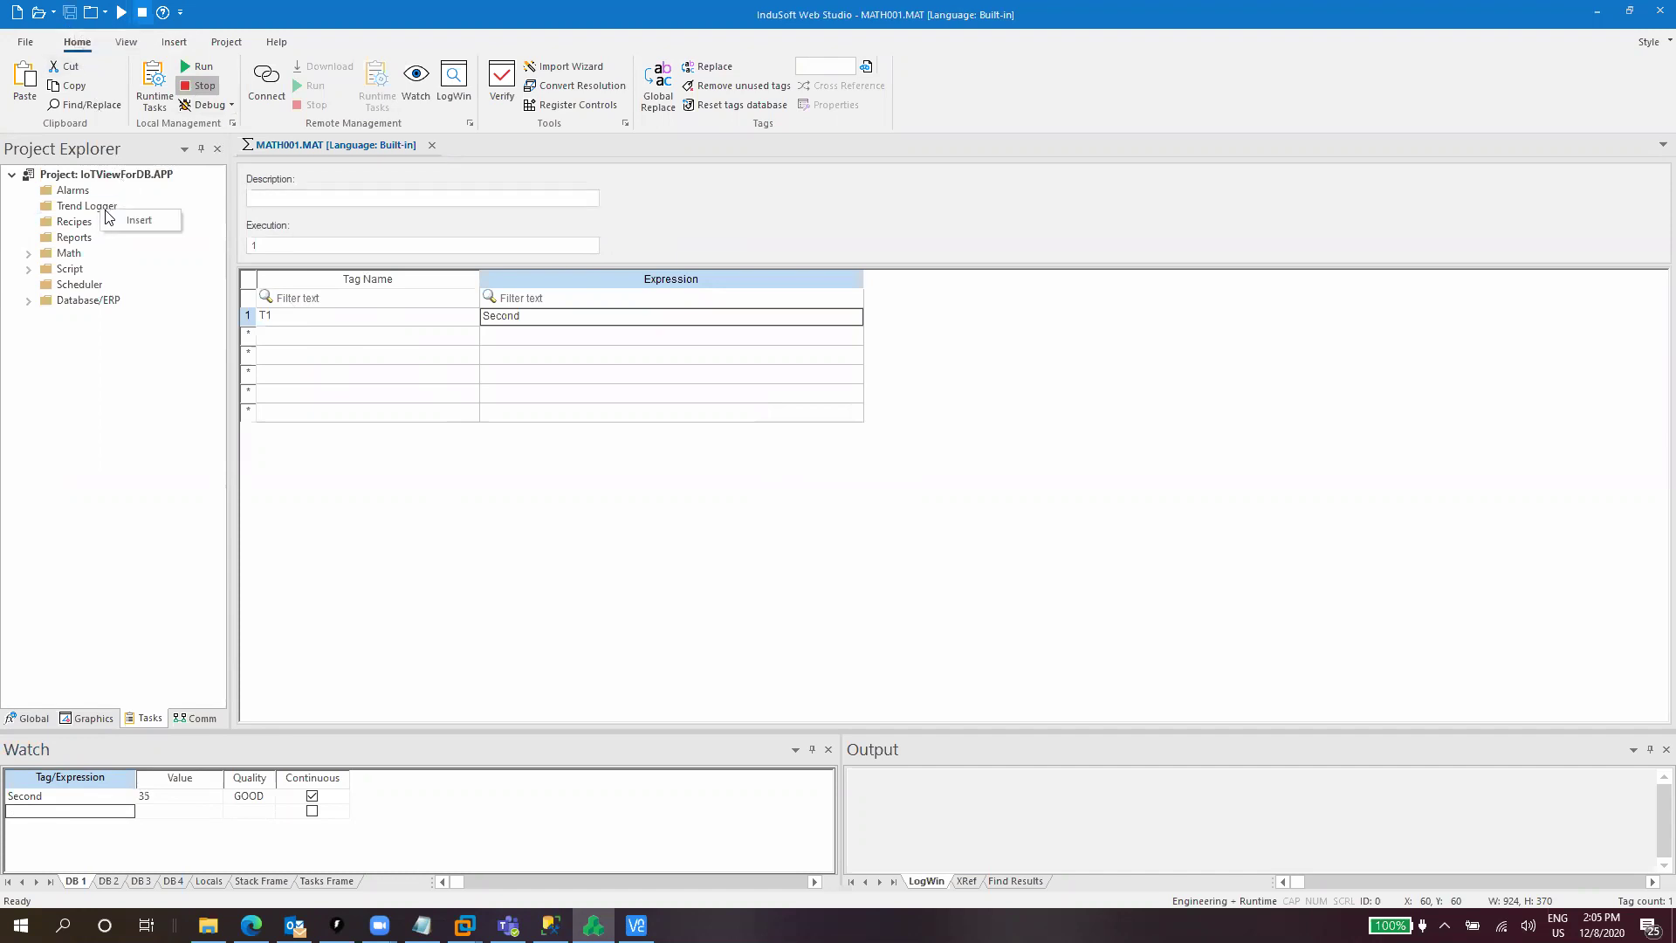
pyautogui.click(347, 365)
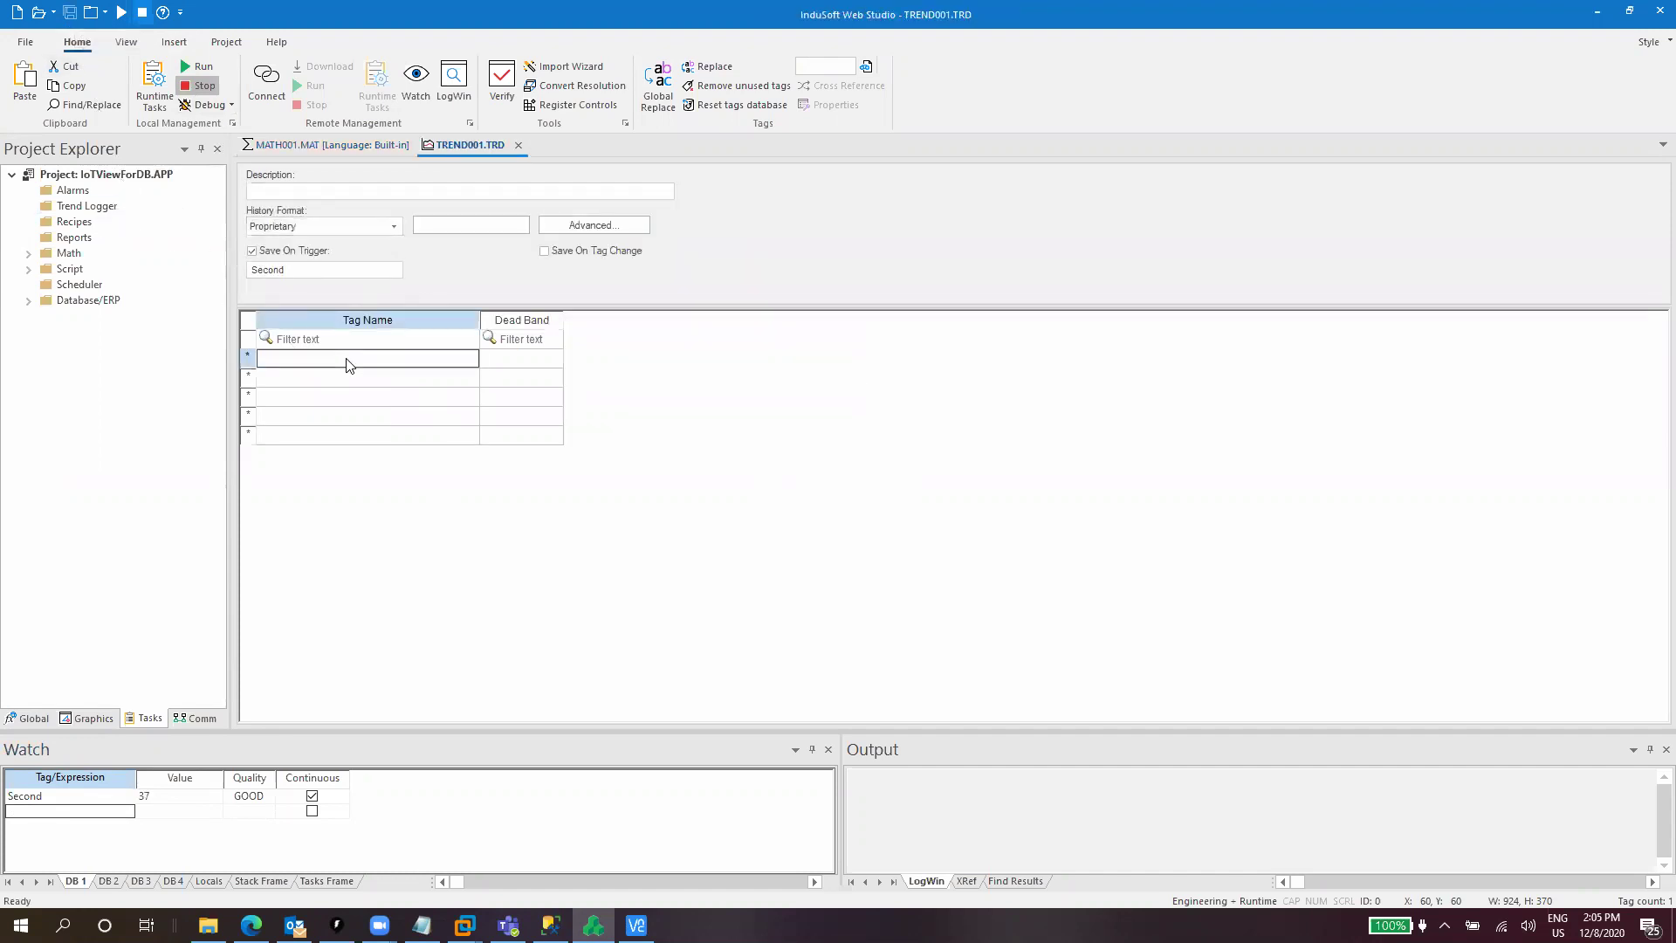
pyautogui.write('T1')
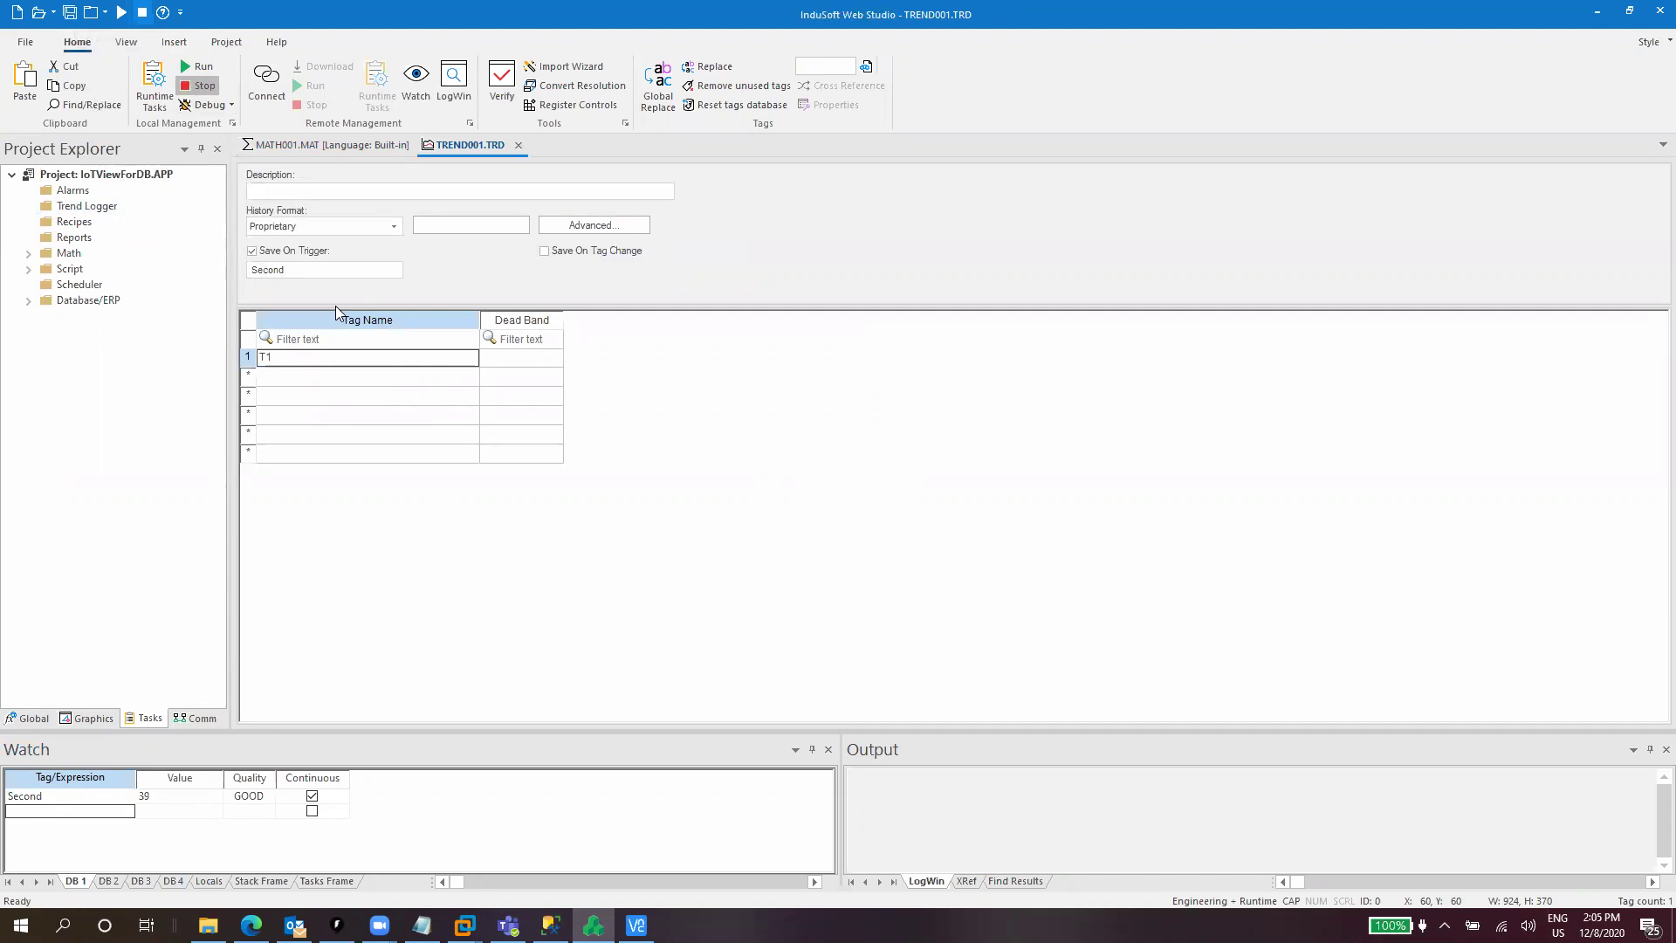
pyautogui.click(393, 226)
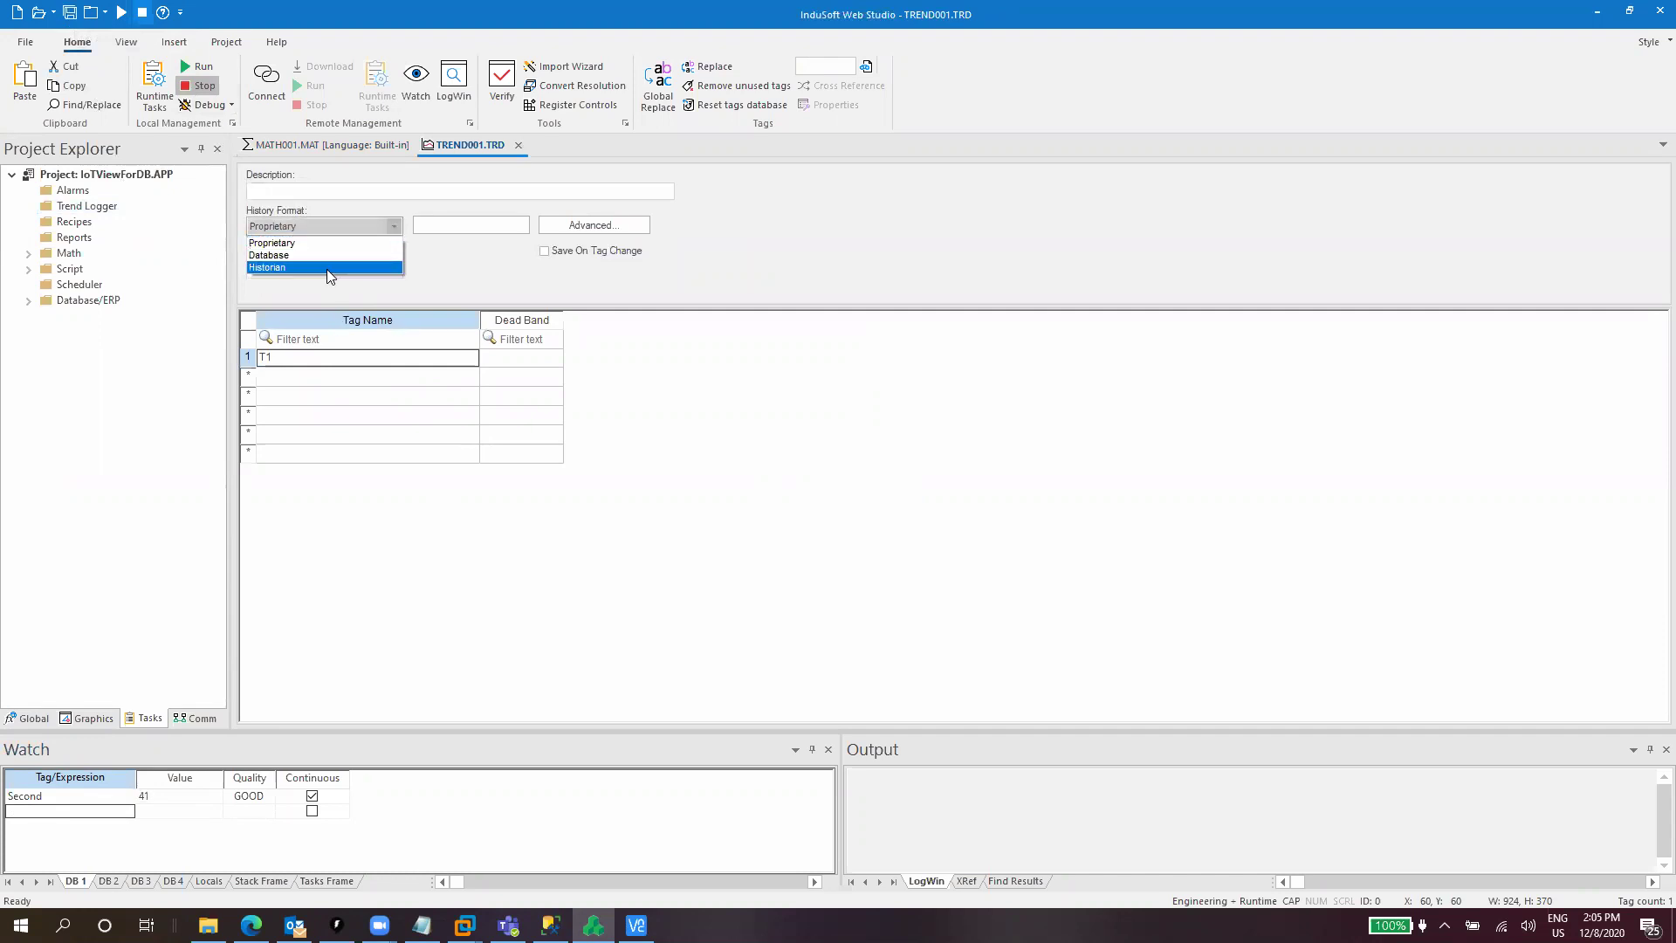
pyautogui.click(325, 256)
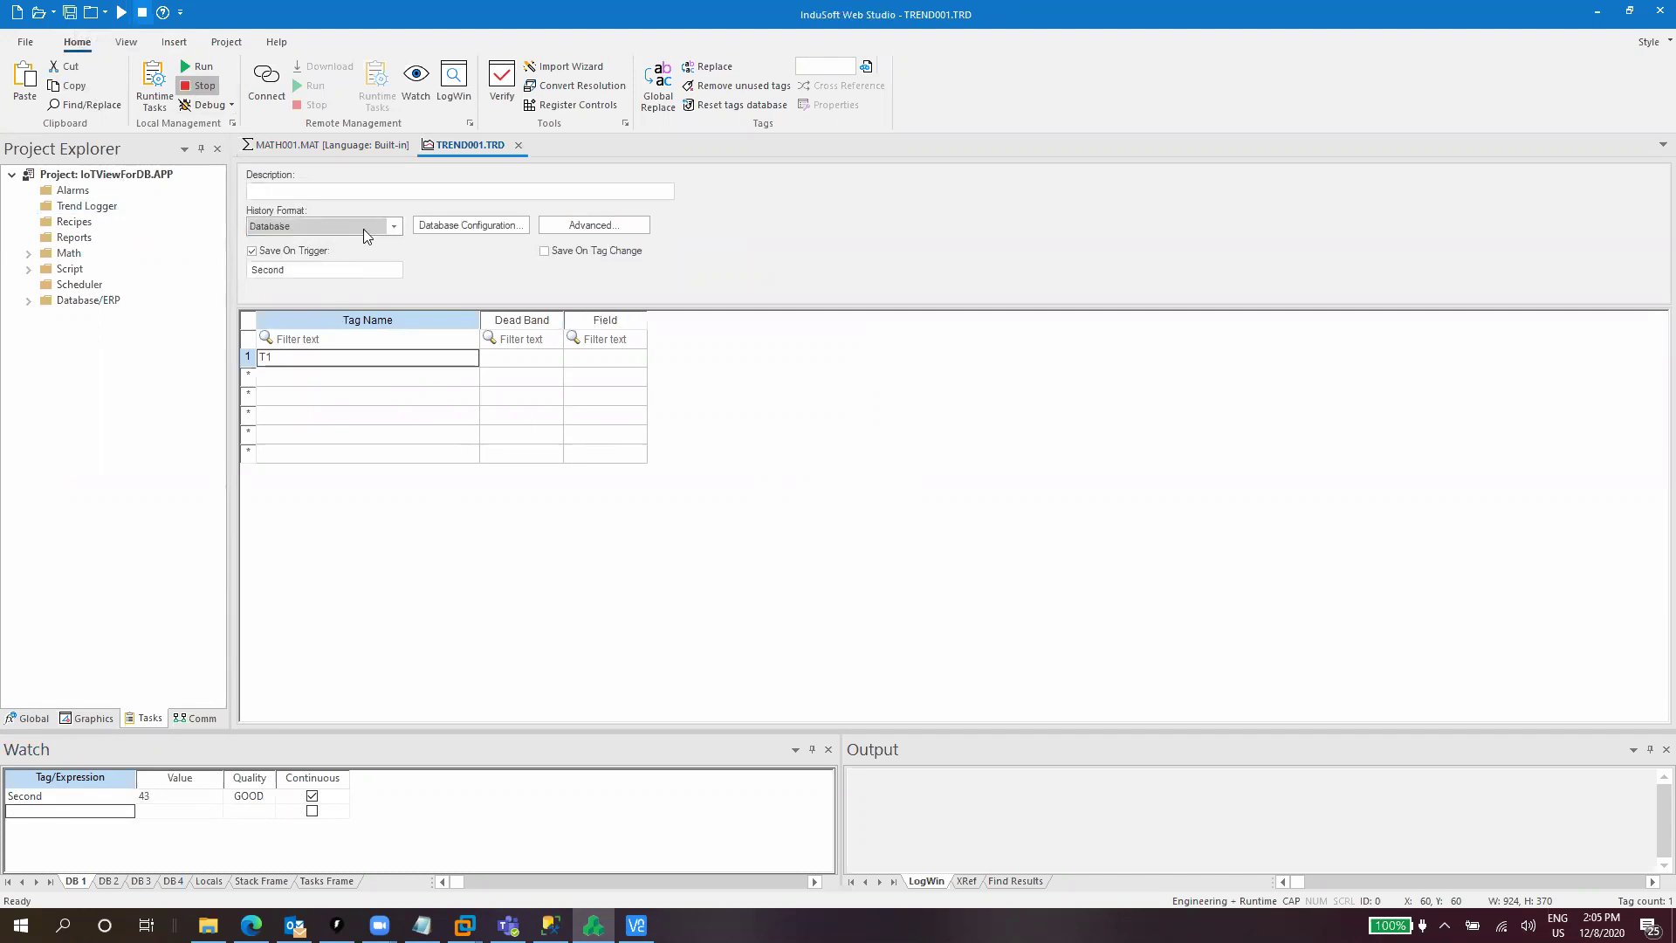
# Give the trend its own database connection instead of the project default, with table TREND001.
pyautogui.click(434, 227)
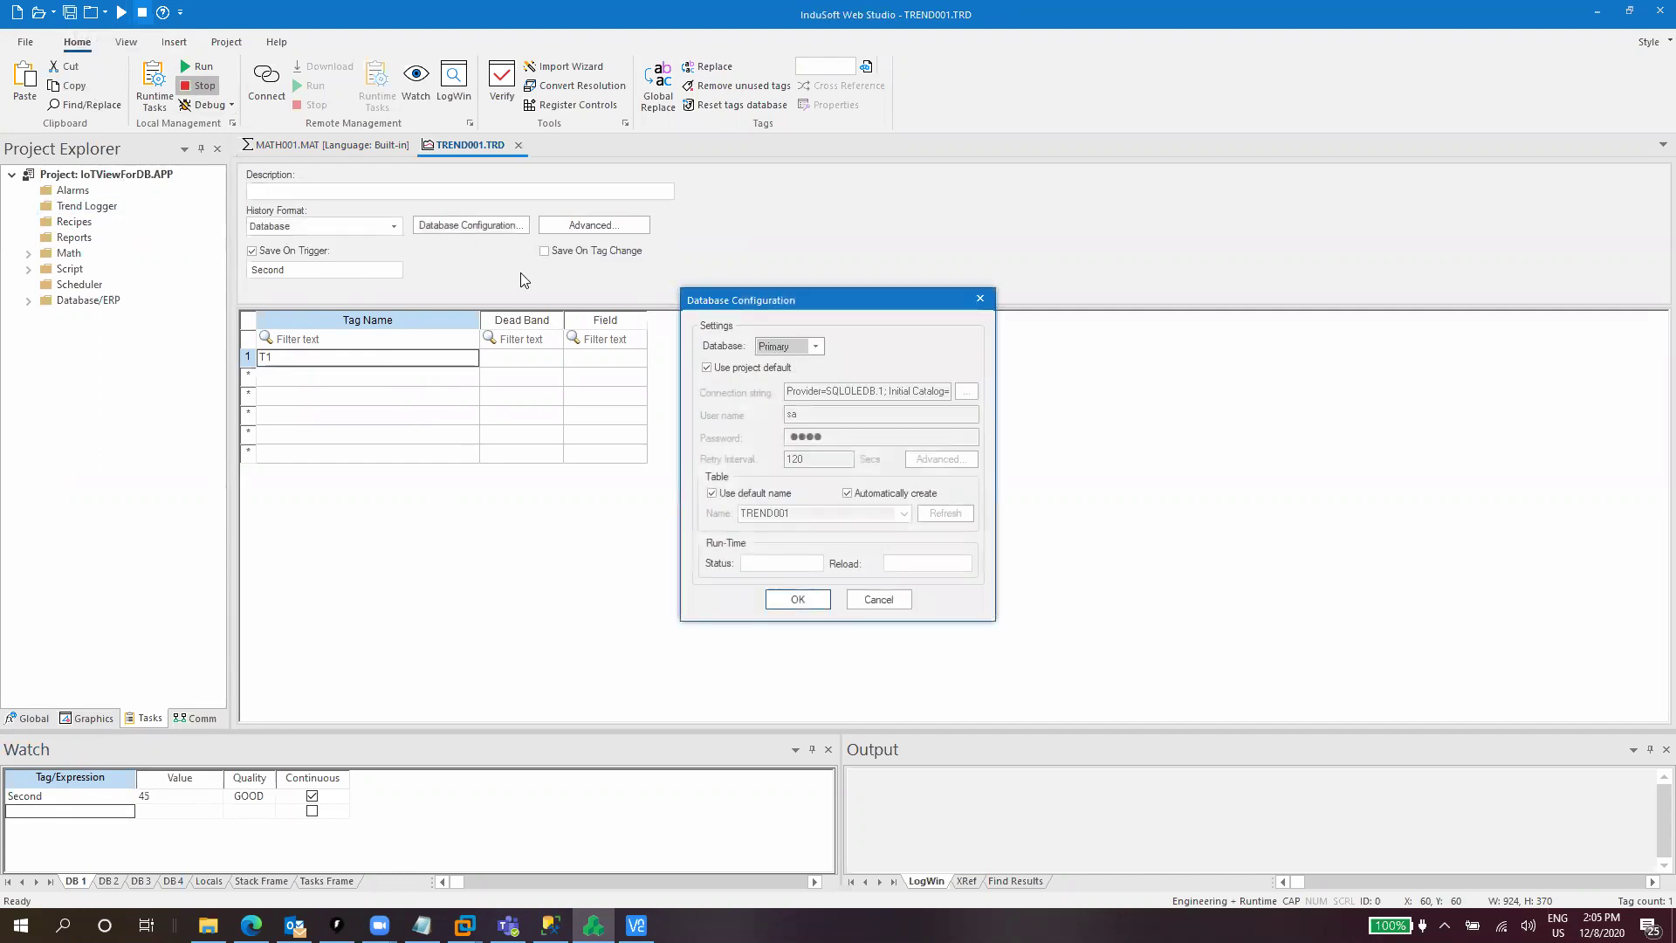
pyautogui.click(708, 368)
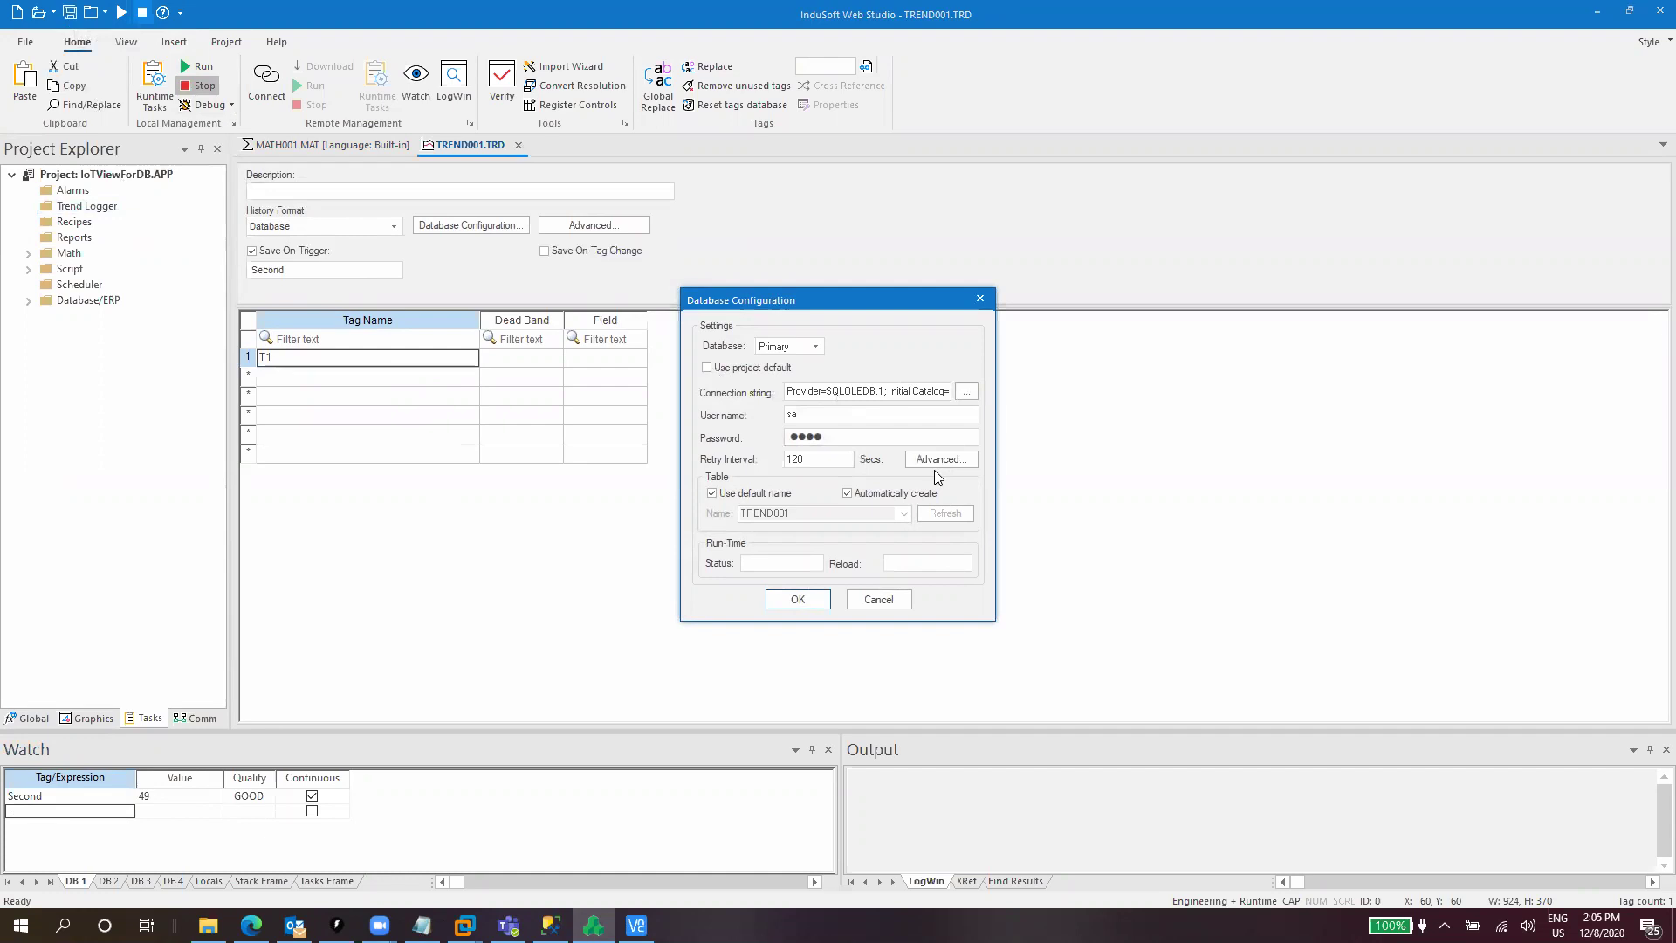
pyautogui.click(759, 494)
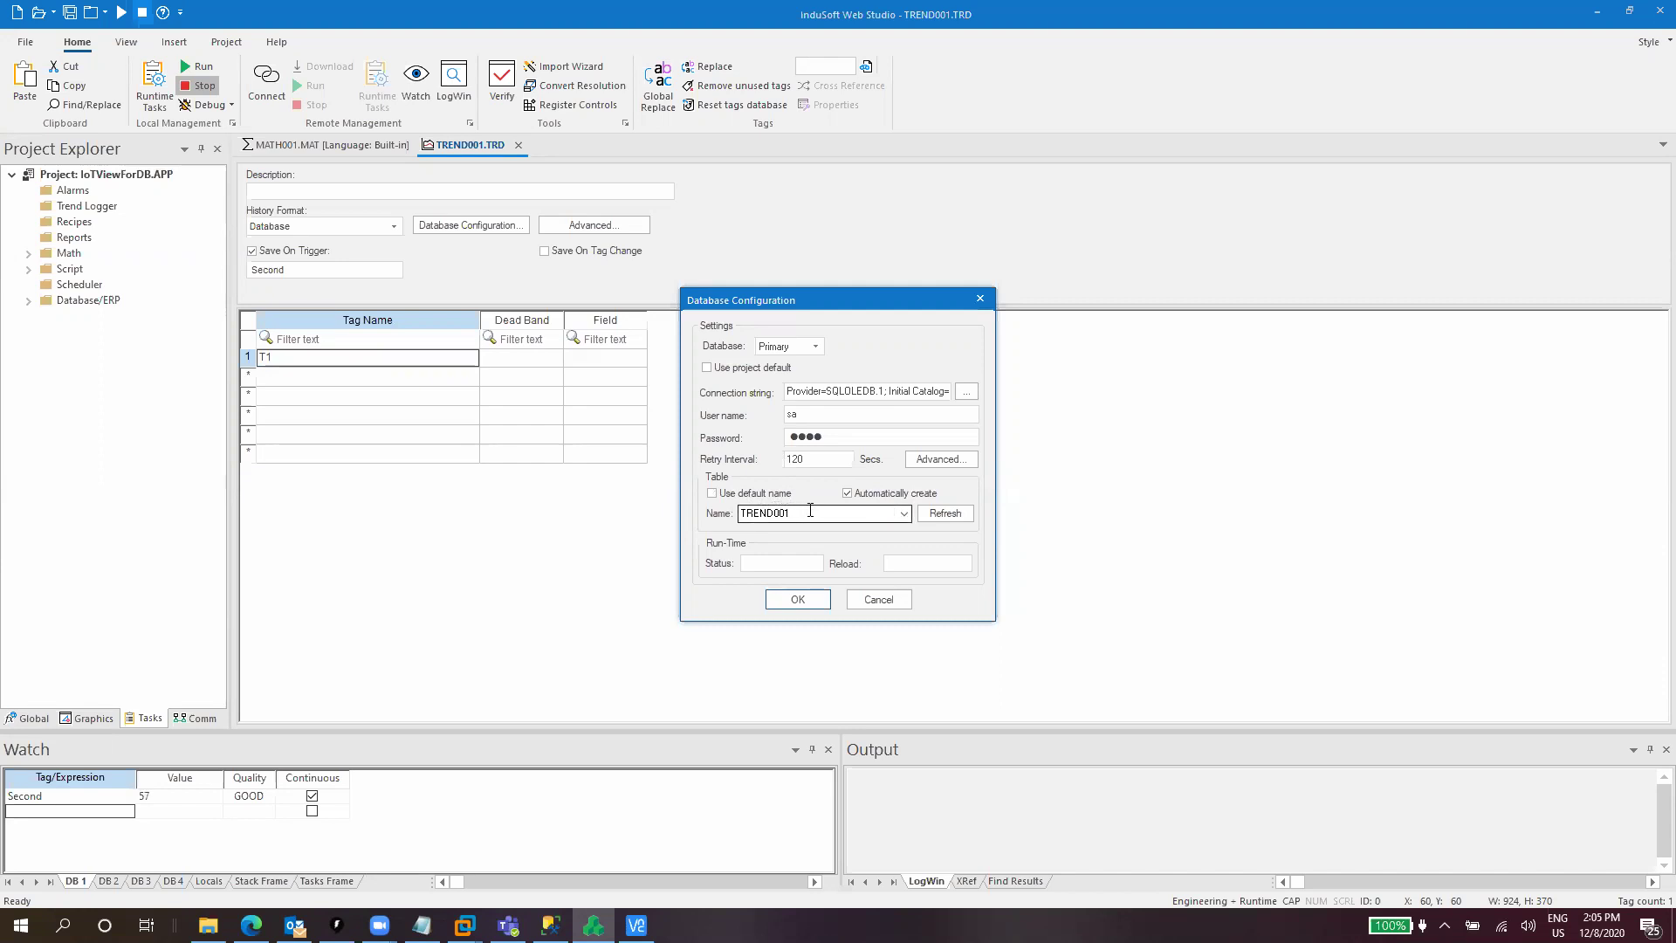
pyautogui.click(798, 598)
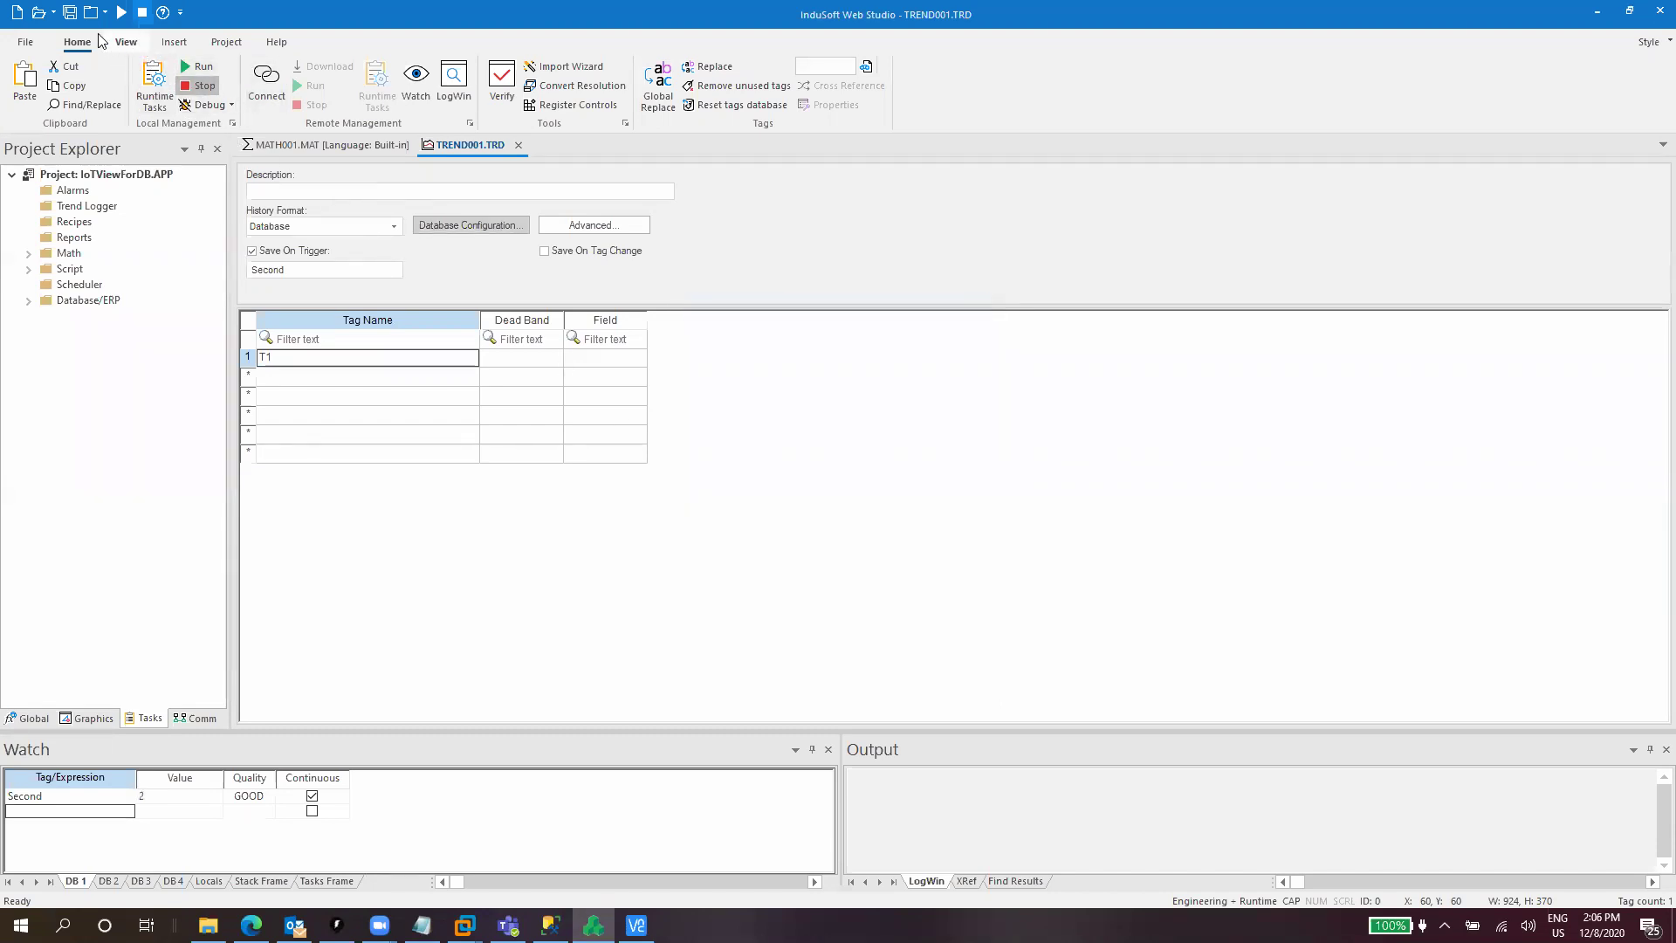
# Save the trend worksheet under the proposed sheet number and run the project.
pyautogui.click(71, 13)
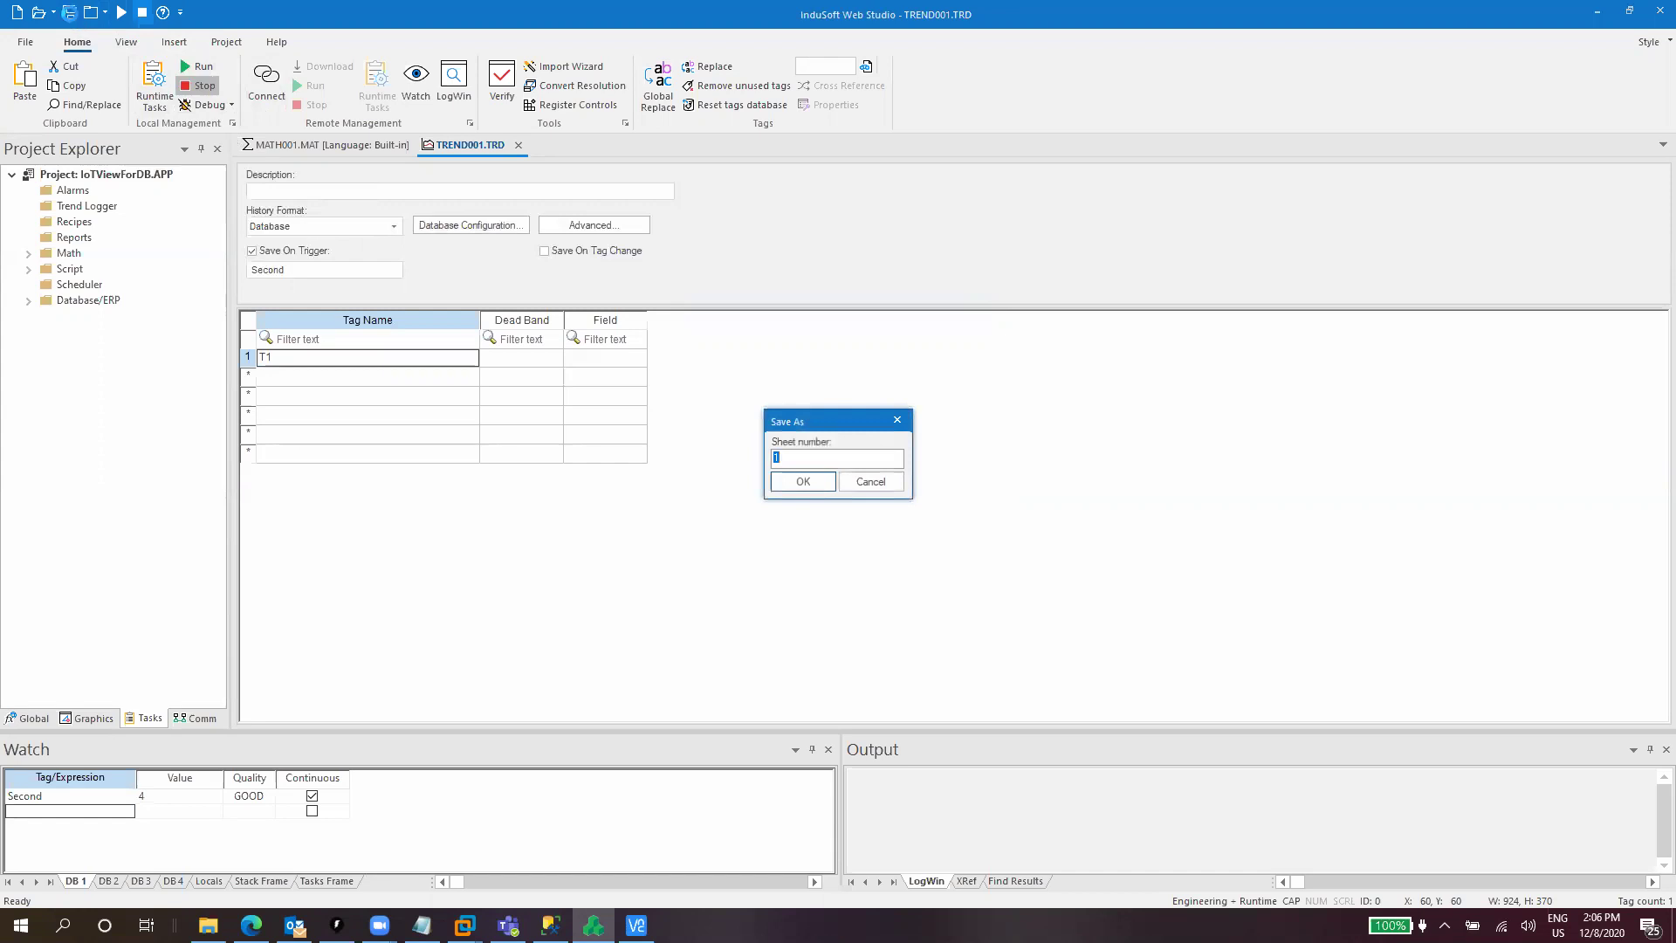
pyautogui.press('Return')
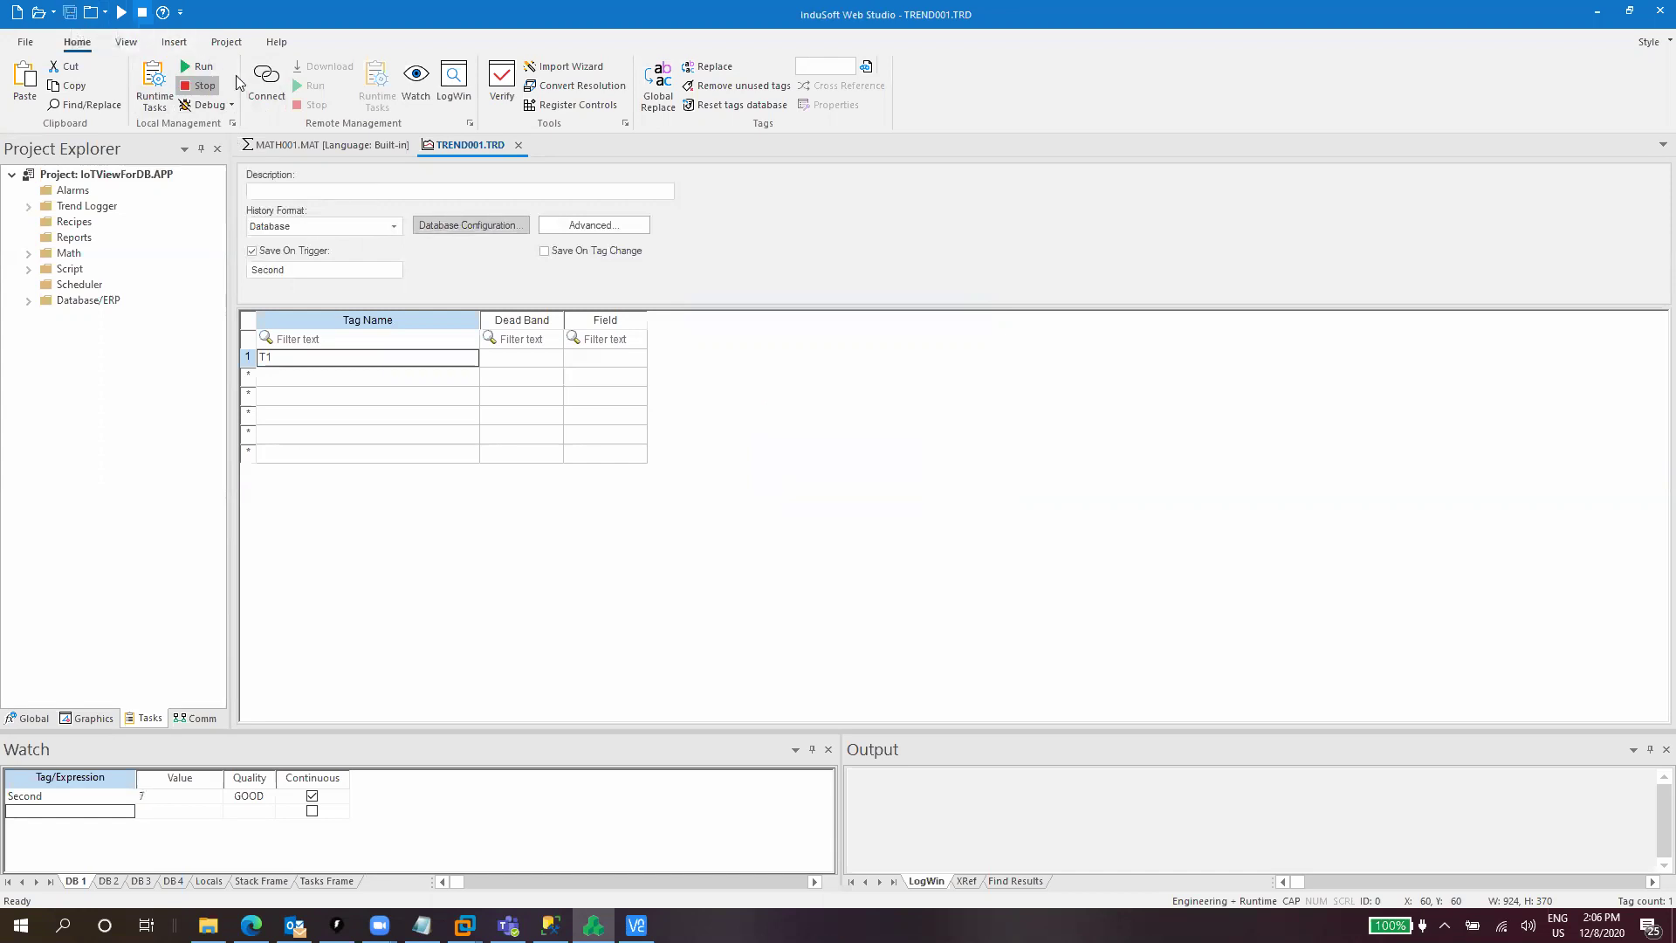
pyautogui.click(206, 70)
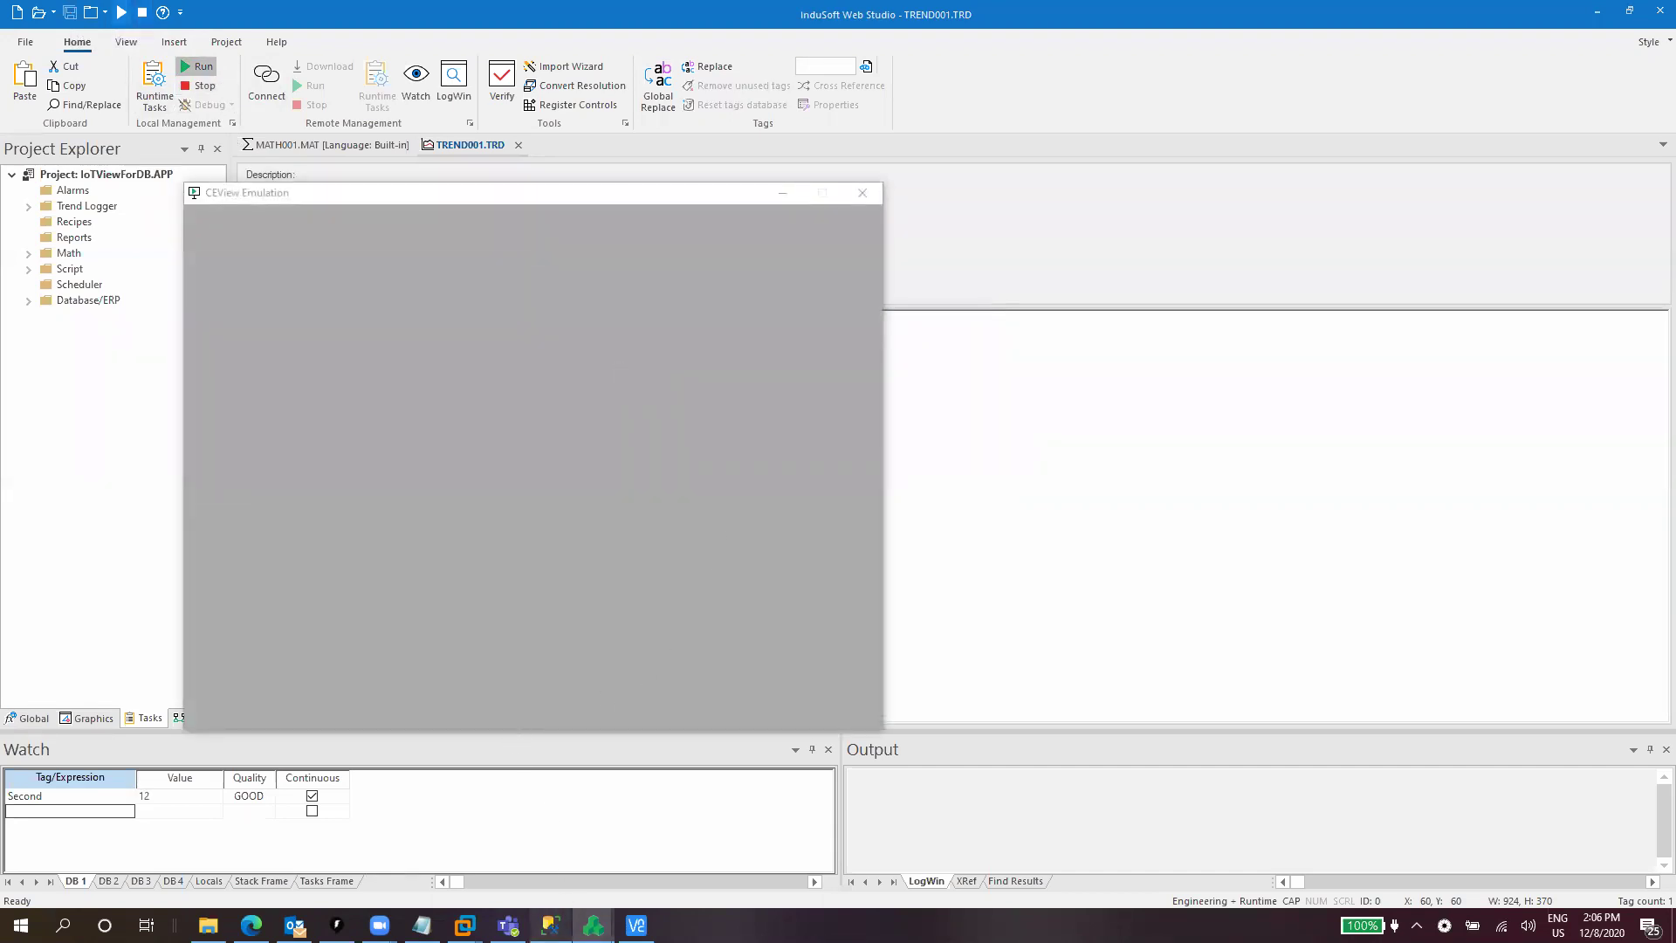
# Refresh the DB tables and select the top 1000 rows of dbo.TREND001, showing 12 logged T1 rows.
pyautogui.click(550, 926)
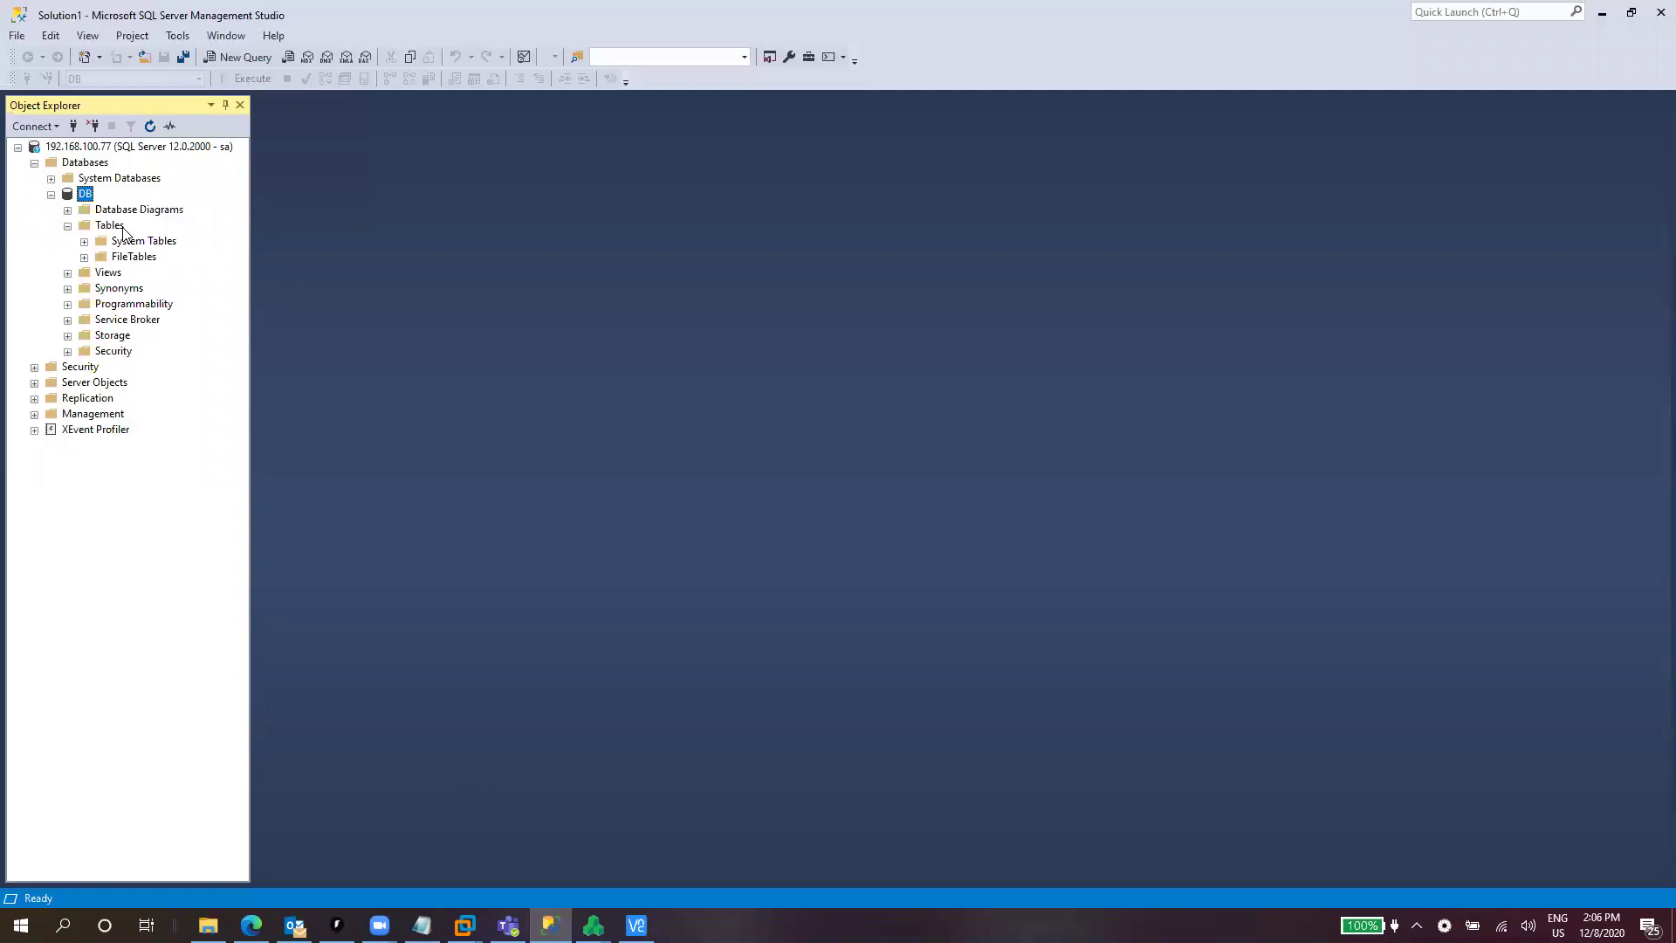
pyautogui.click(122, 229)
pyautogui.press('F5')
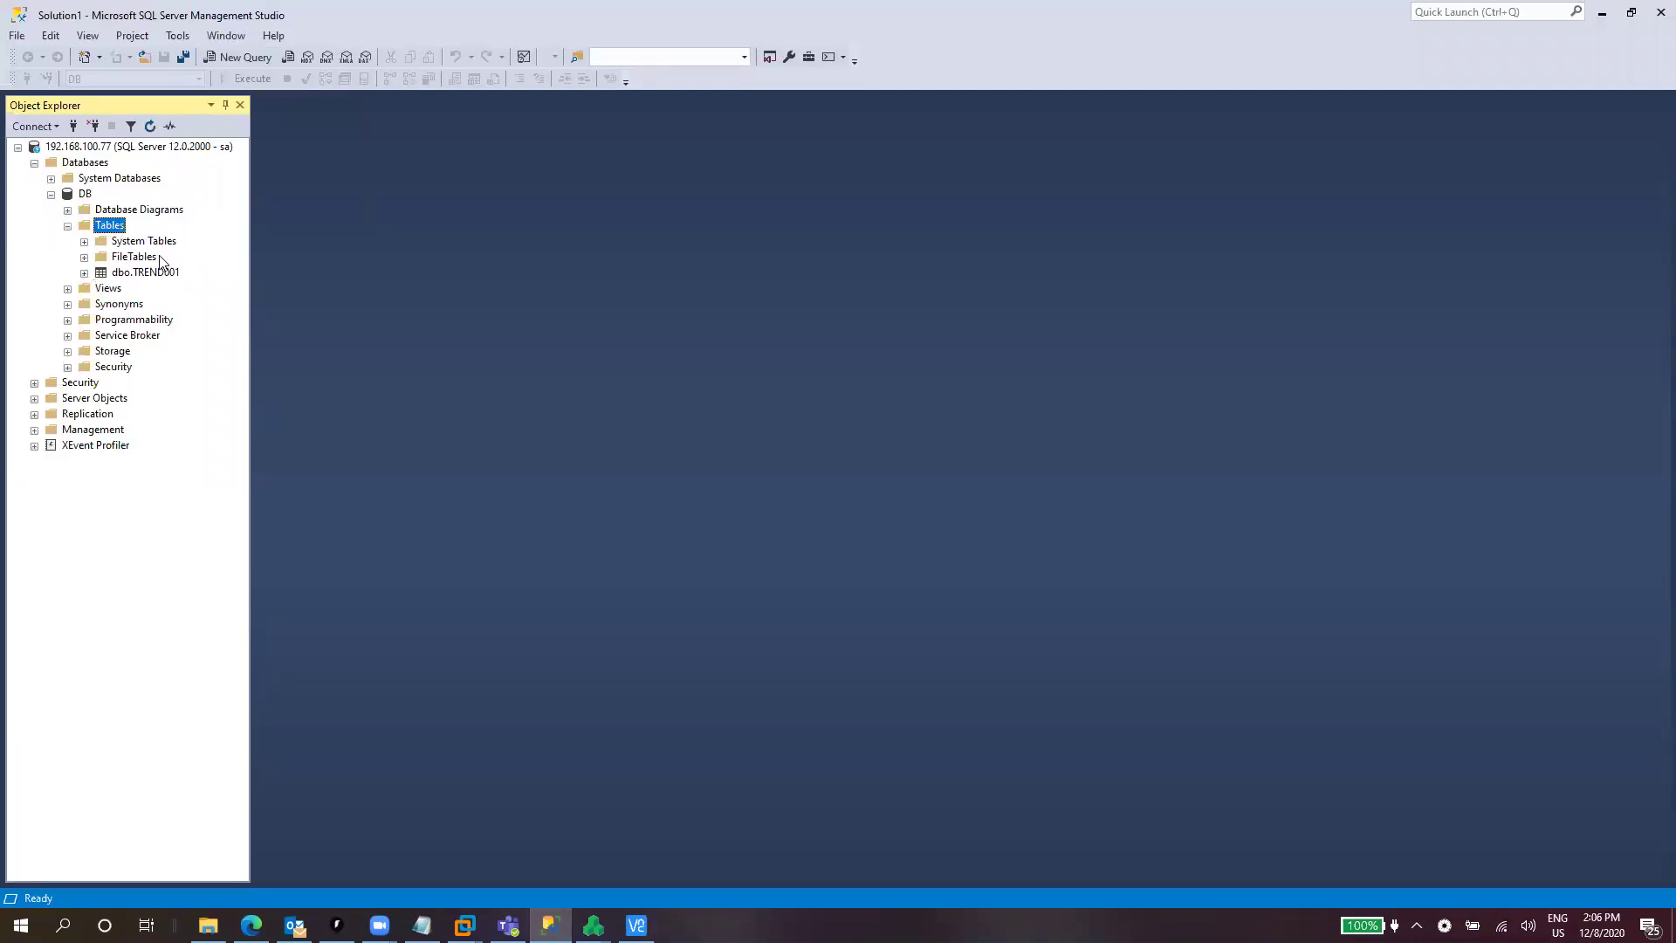
pyautogui.rightClick(144, 272)
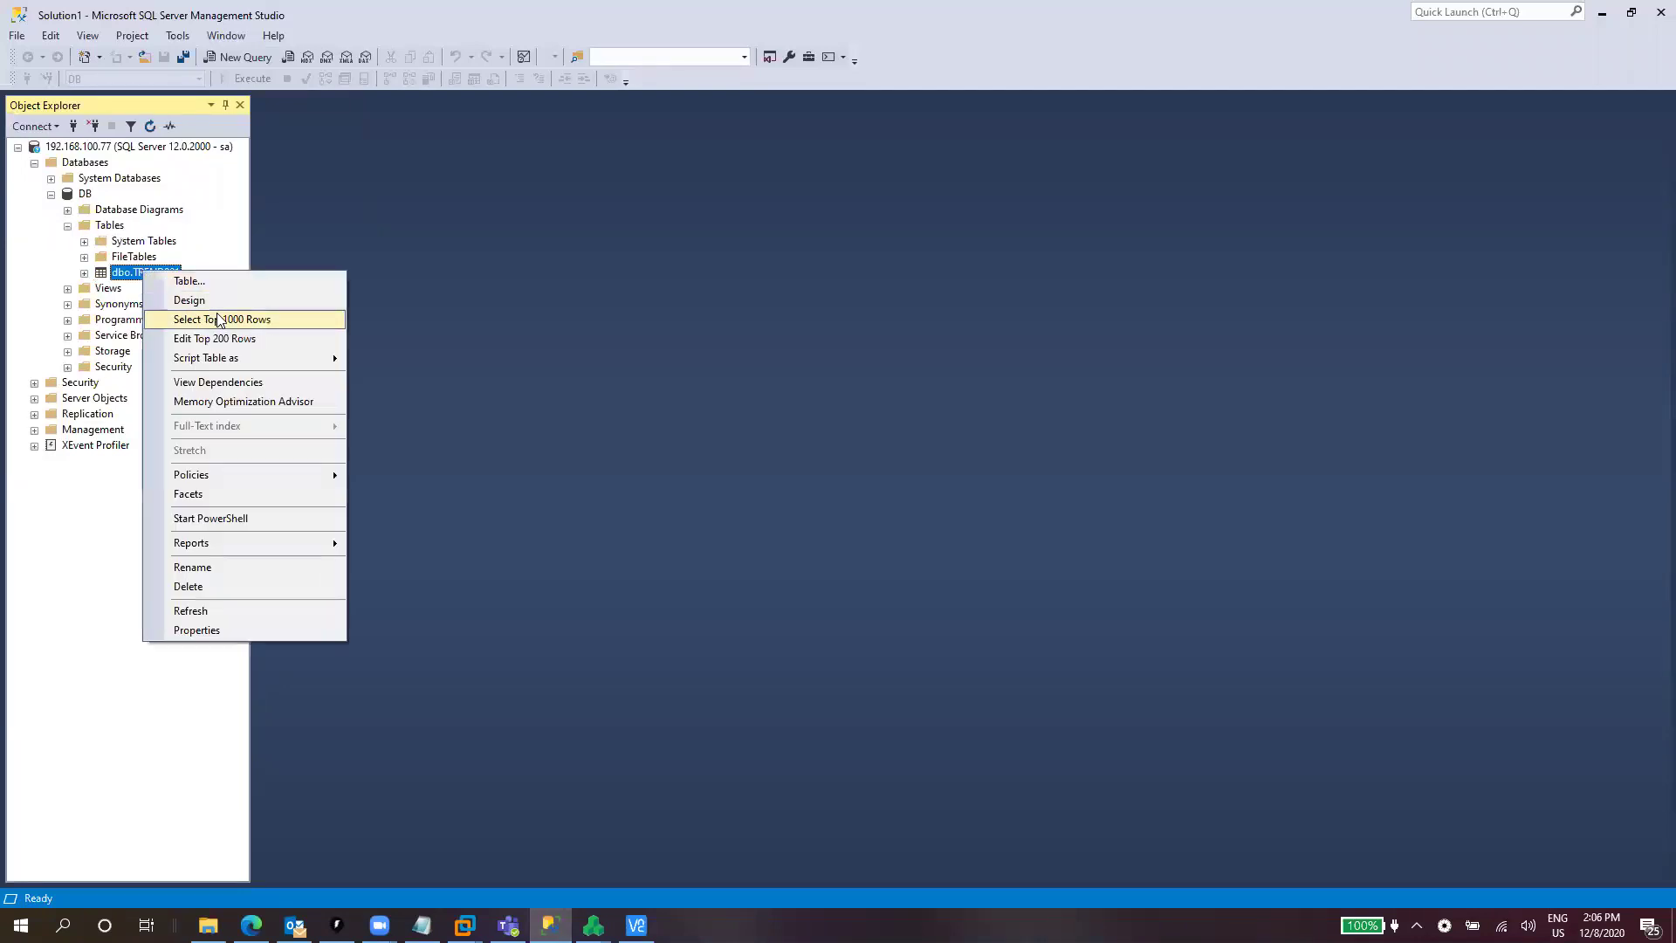
pyautogui.click(234, 326)
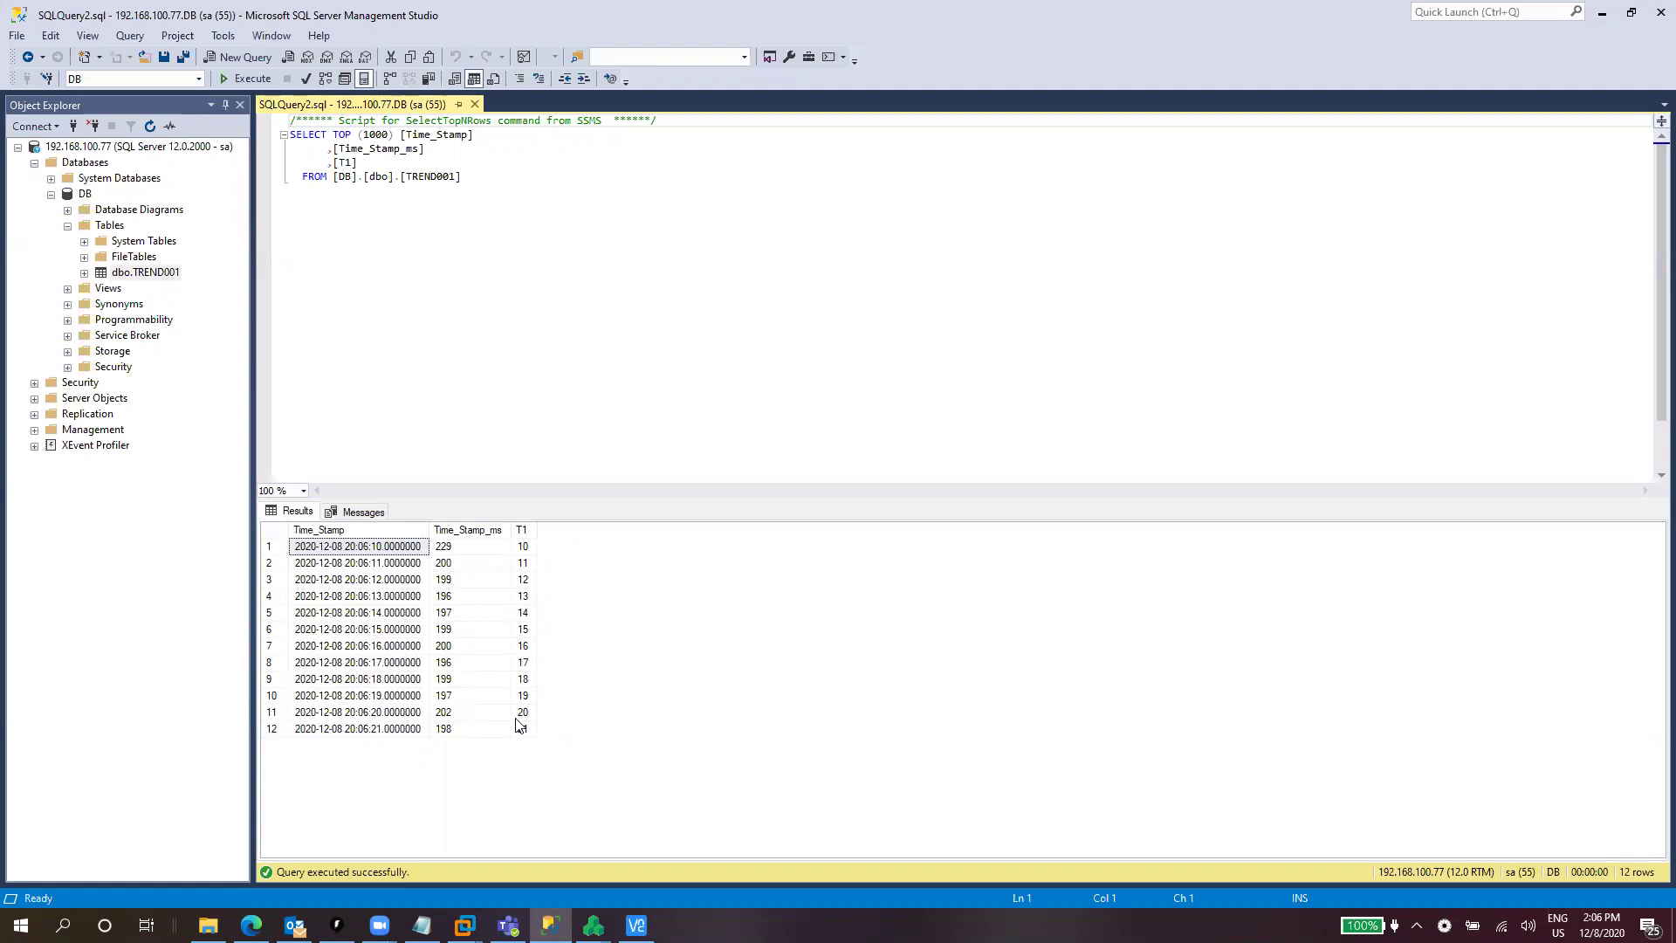
pyautogui.click(475, 105)
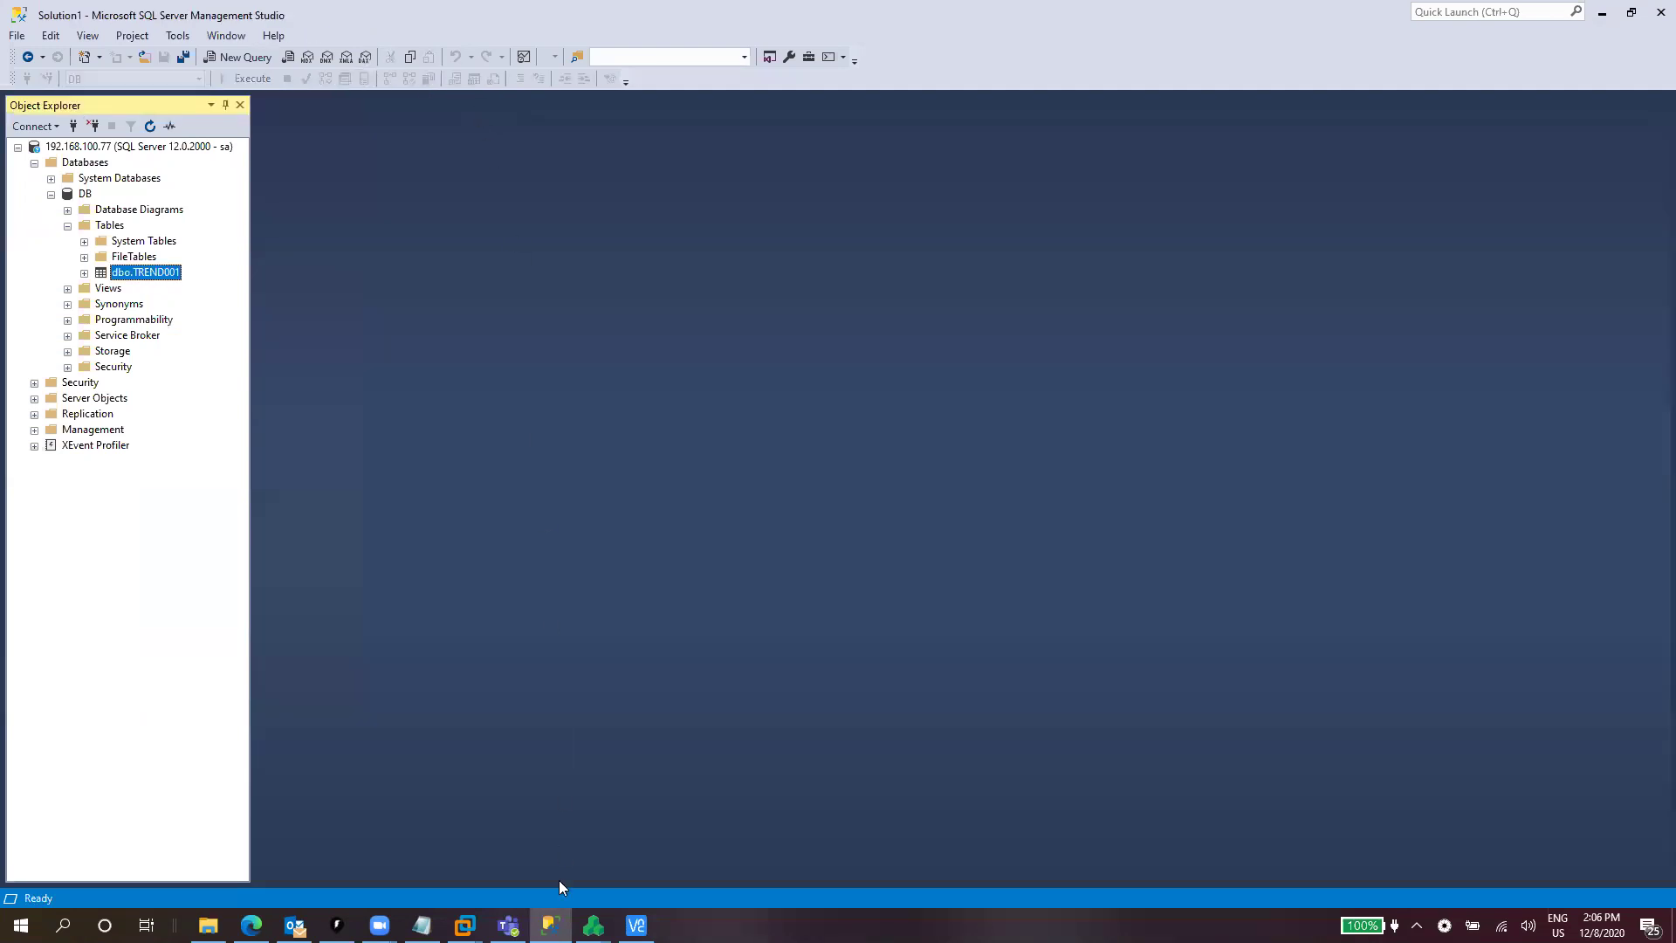
# Return to InduSoft Web Studio and stop the locally running project.
pyautogui.moveTo(594, 926)
pyautogui.click(536, 853)
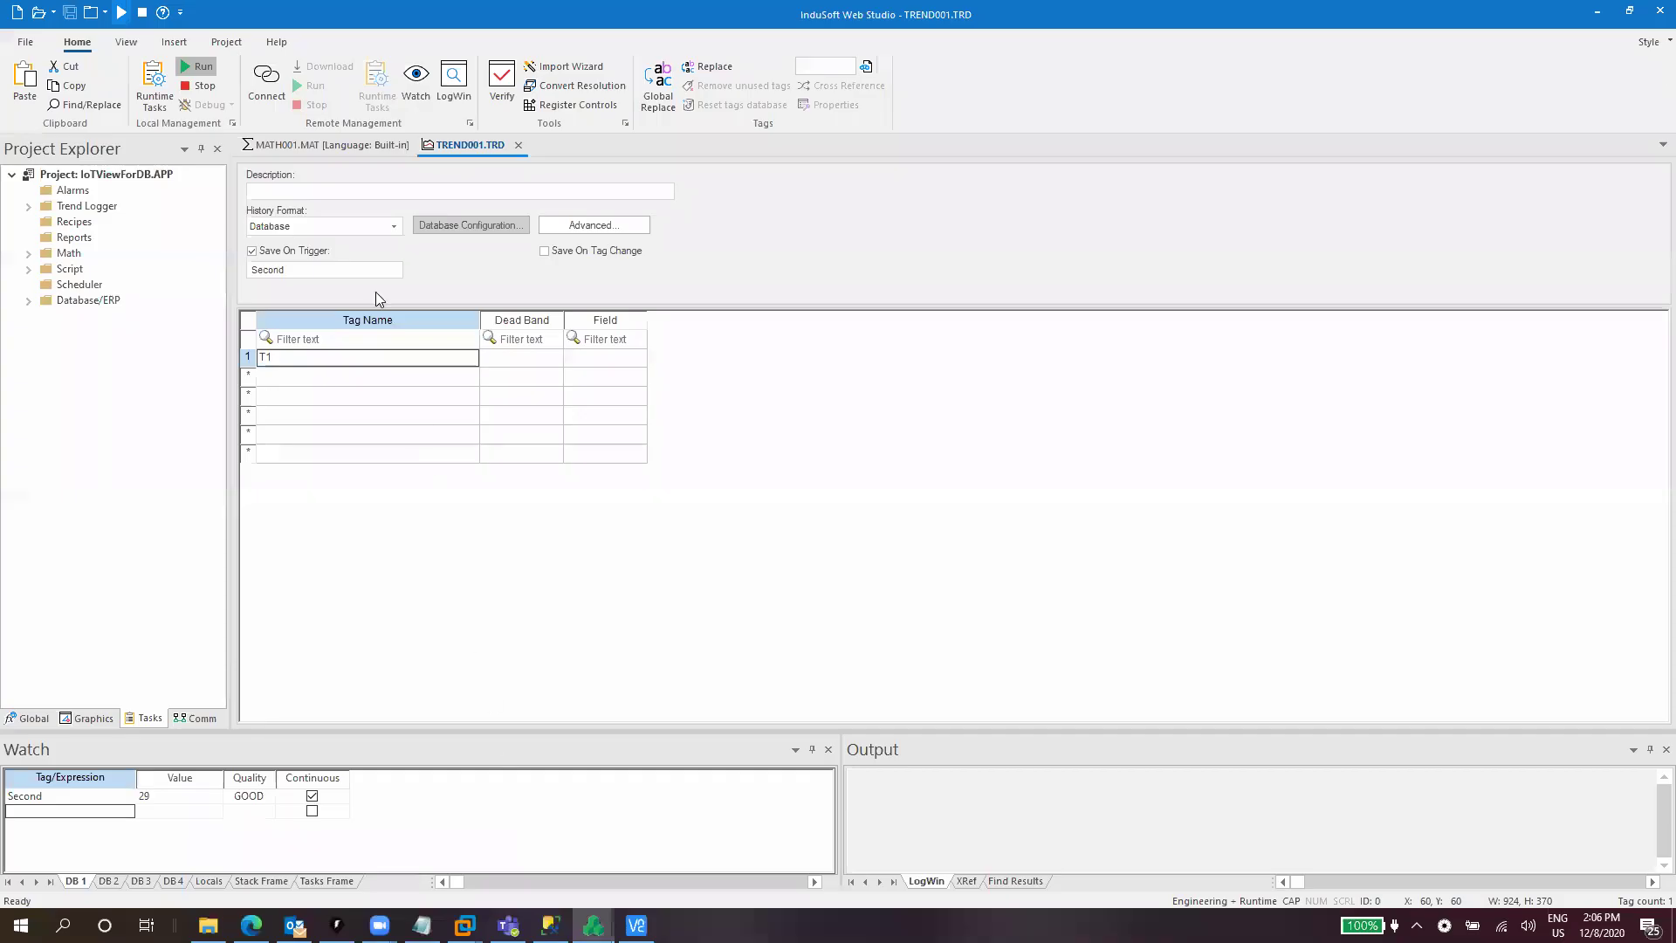
pyautogui.click(210, 90)
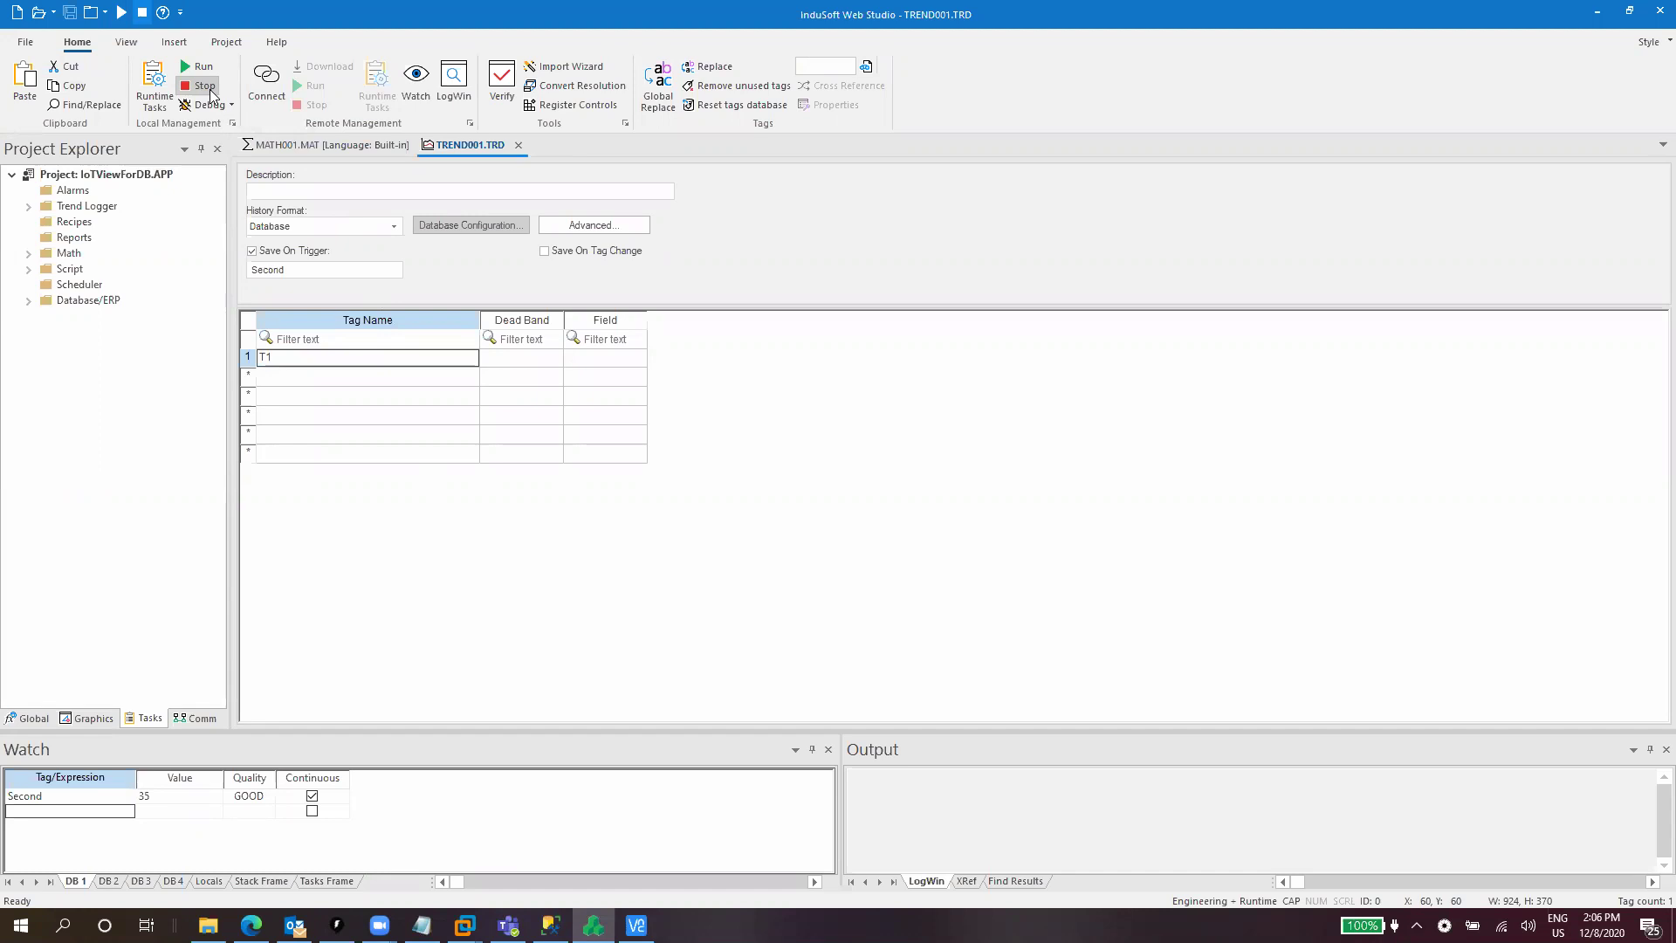
pyautogui.click(206, 85)
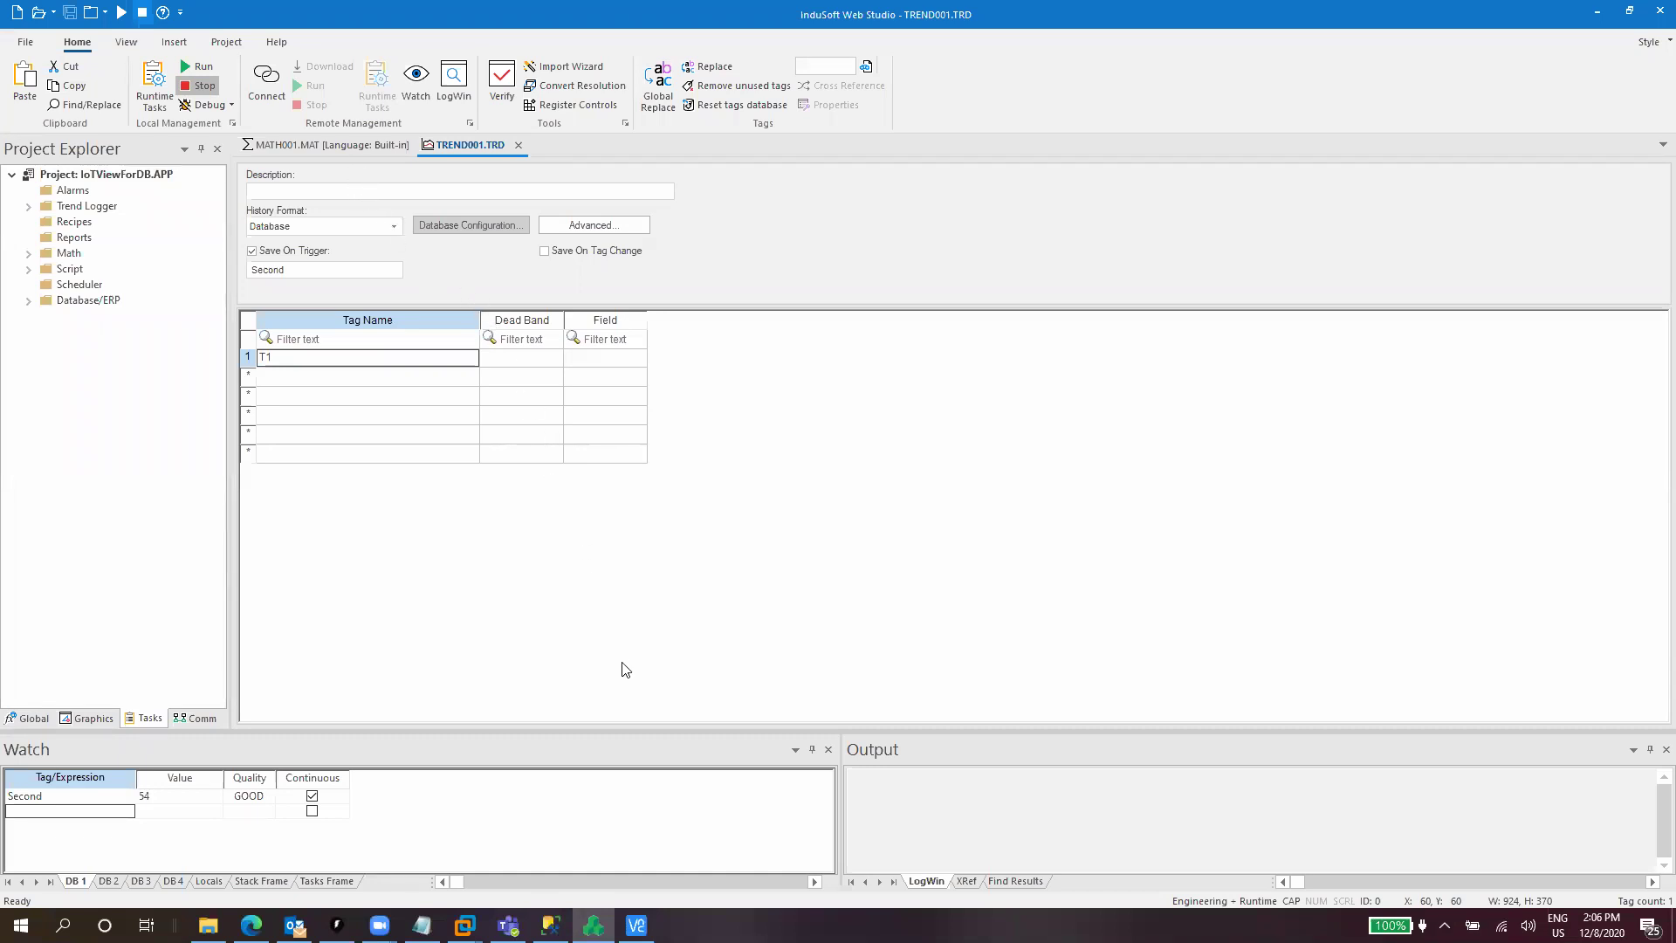
# Connect VNC Viewer to the Pi at 192.168.100.68, log in with its password, and dismiss the SSH warning.
pyautogui.click(637, 925)
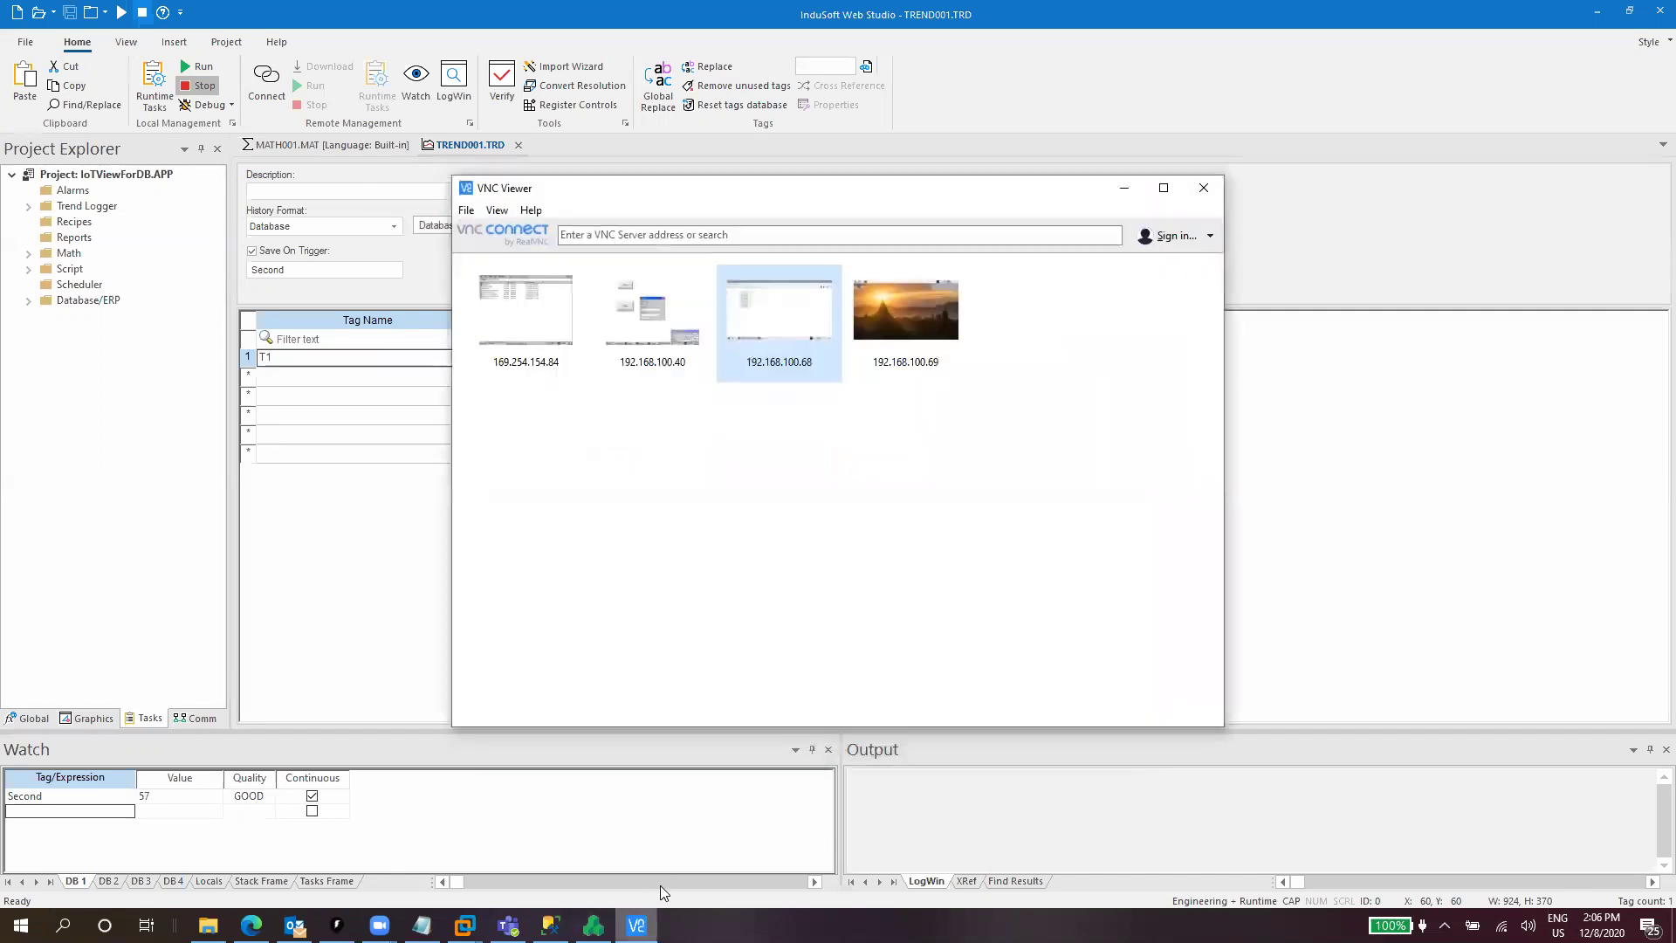
pyautogui.doubleClick(780, 323)
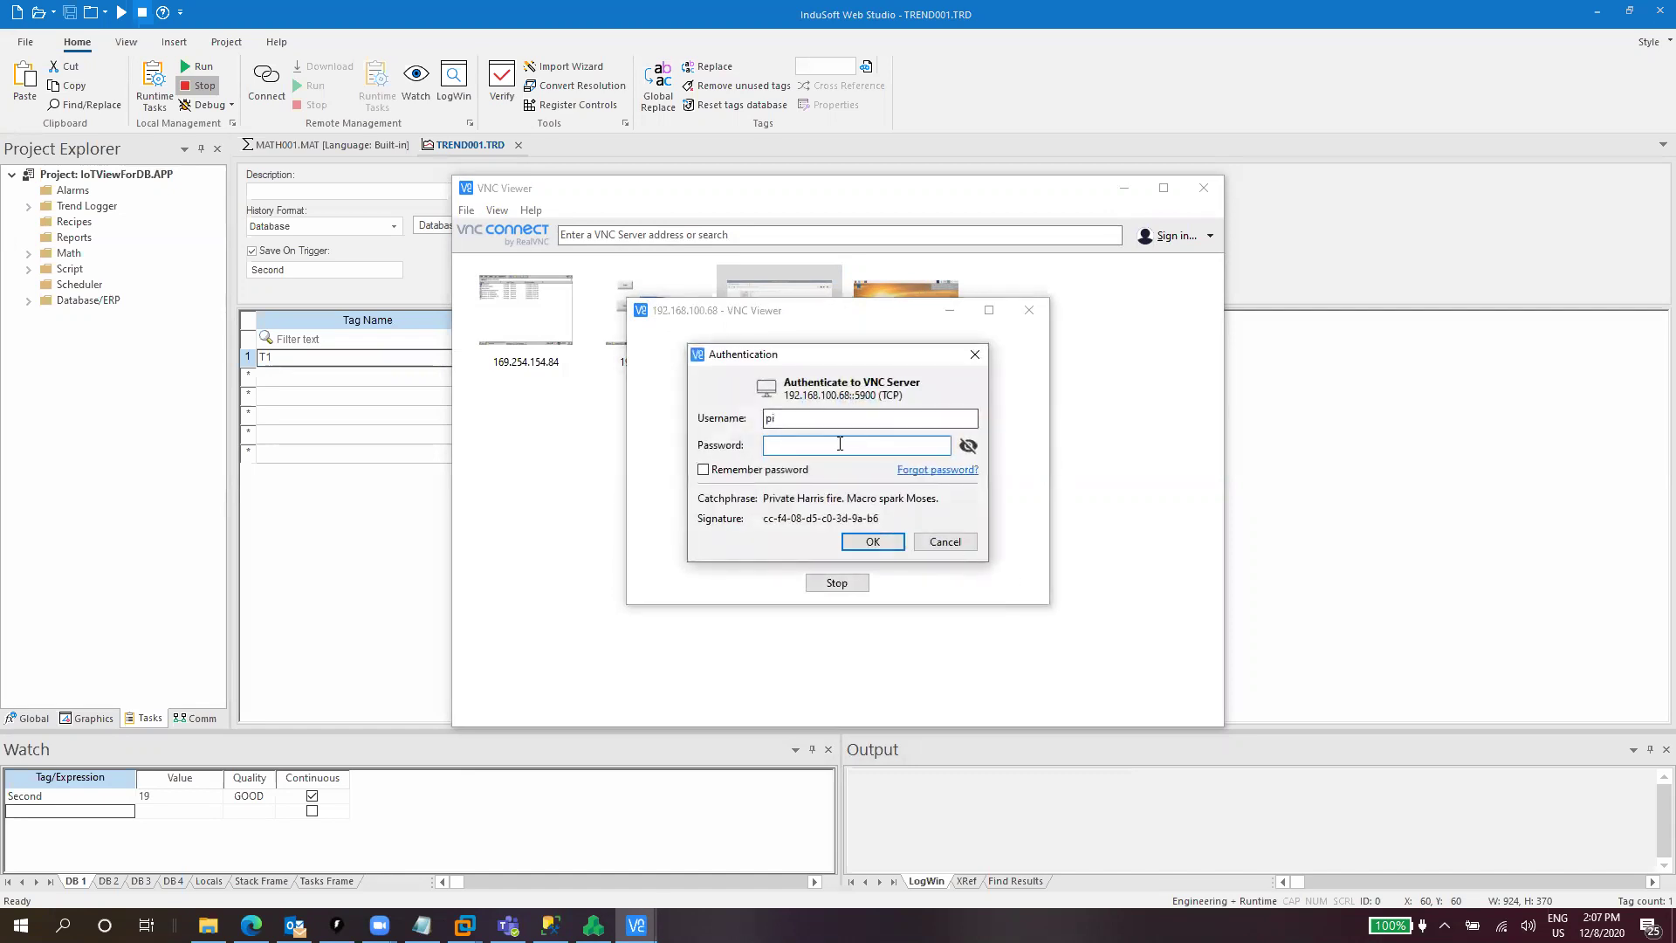
pyautogui.write('****')
pyautogui.press('Return')
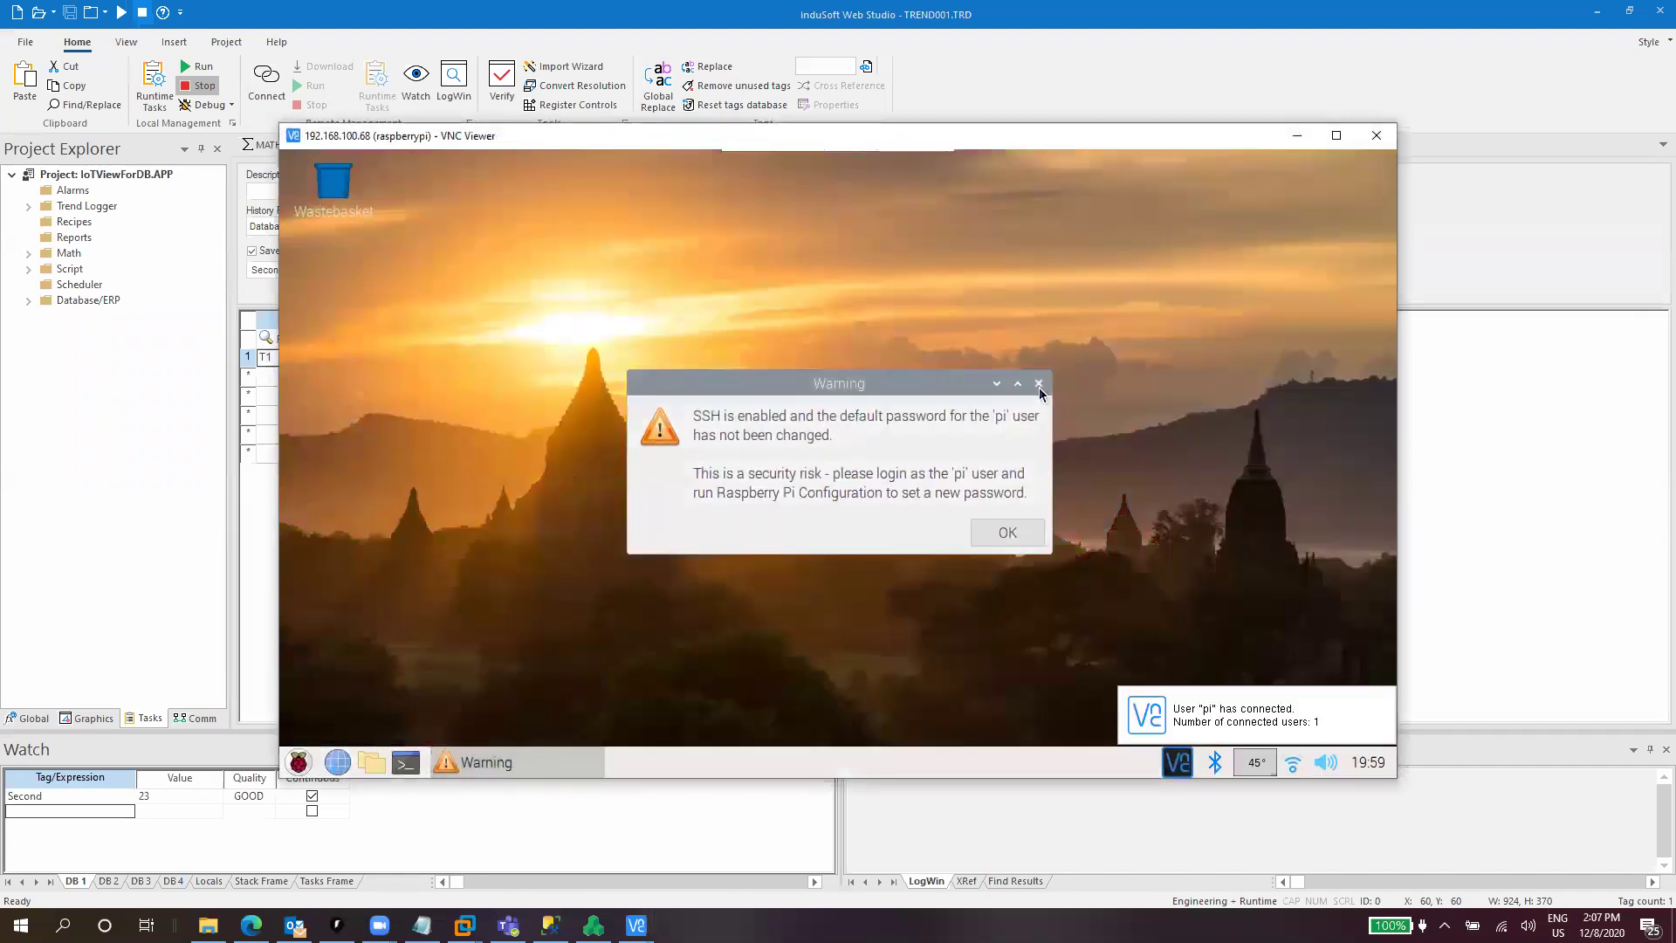
pyautogui.click(1038, 386)
pyautogui.moveTo(887, 139); pyautogui.dragTo(1029, 174)
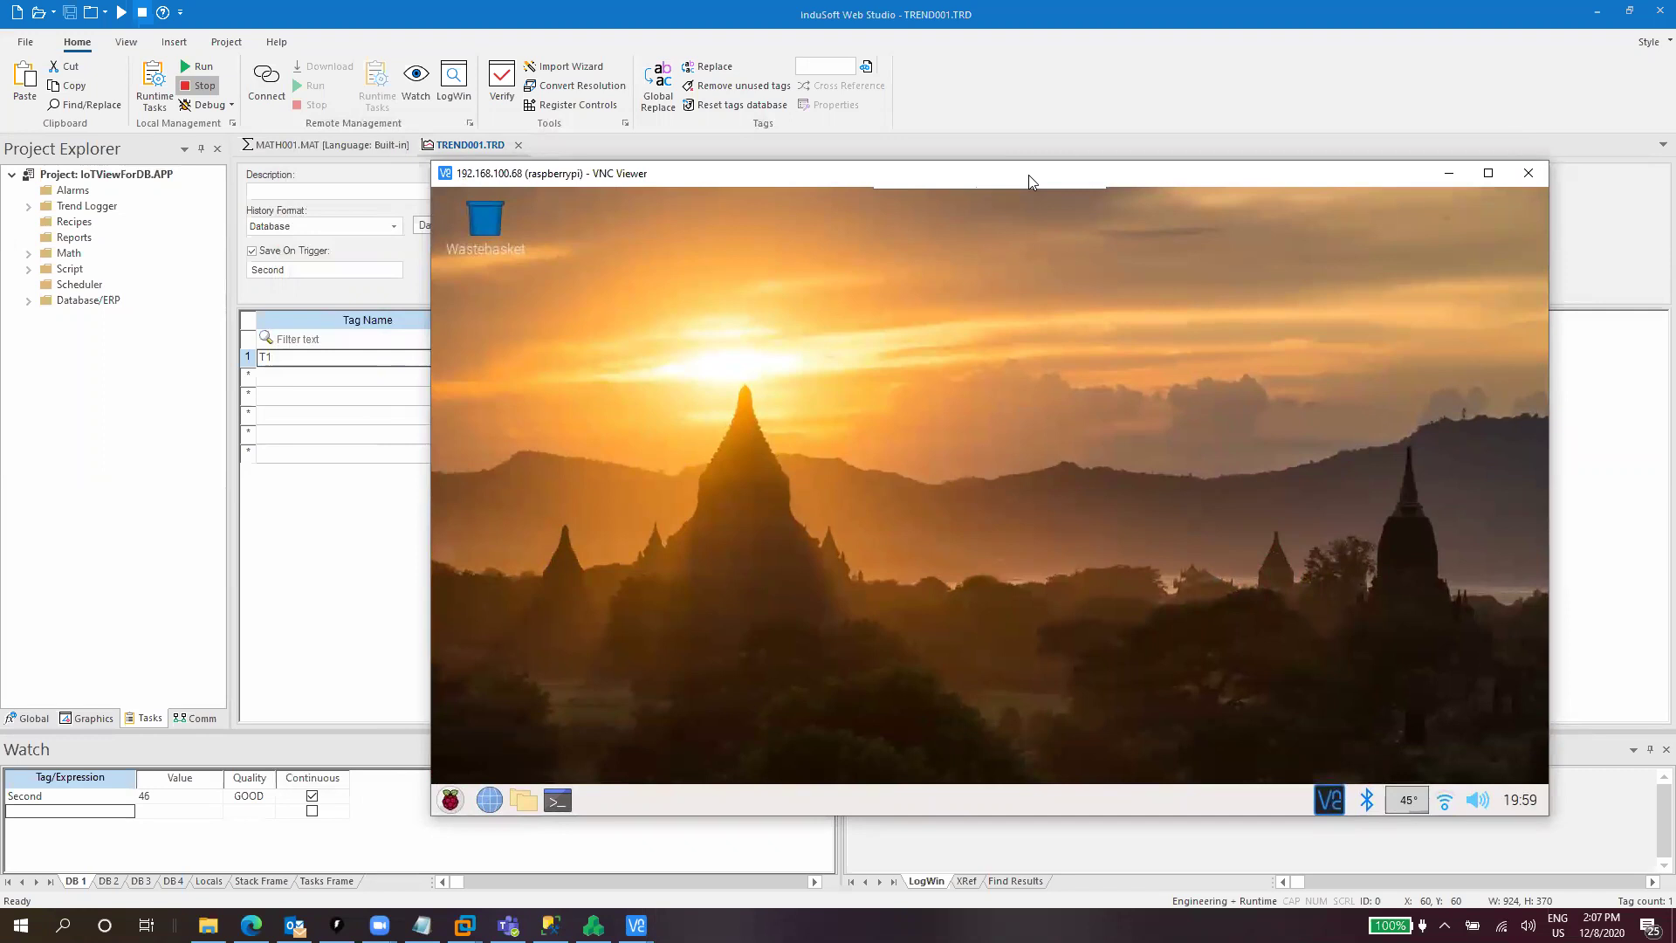
# Connect Remote Management to the target host 192.168.100.68.
pyautogui.click(271, 96)
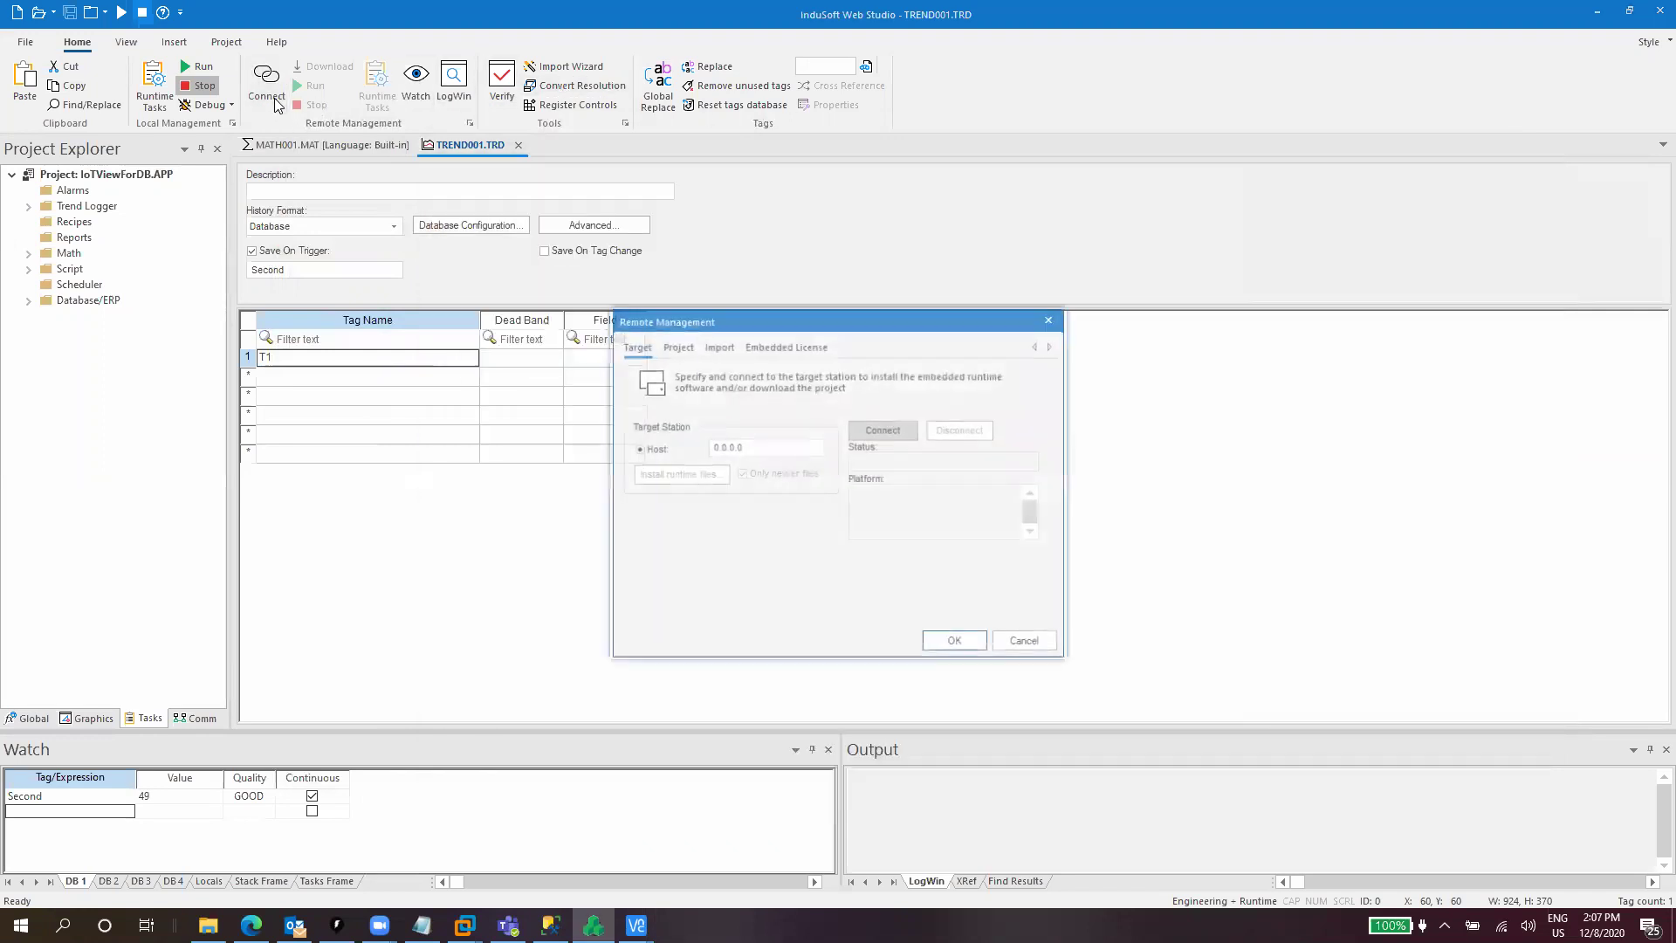
pyautogui.doubleClick(761, 448)
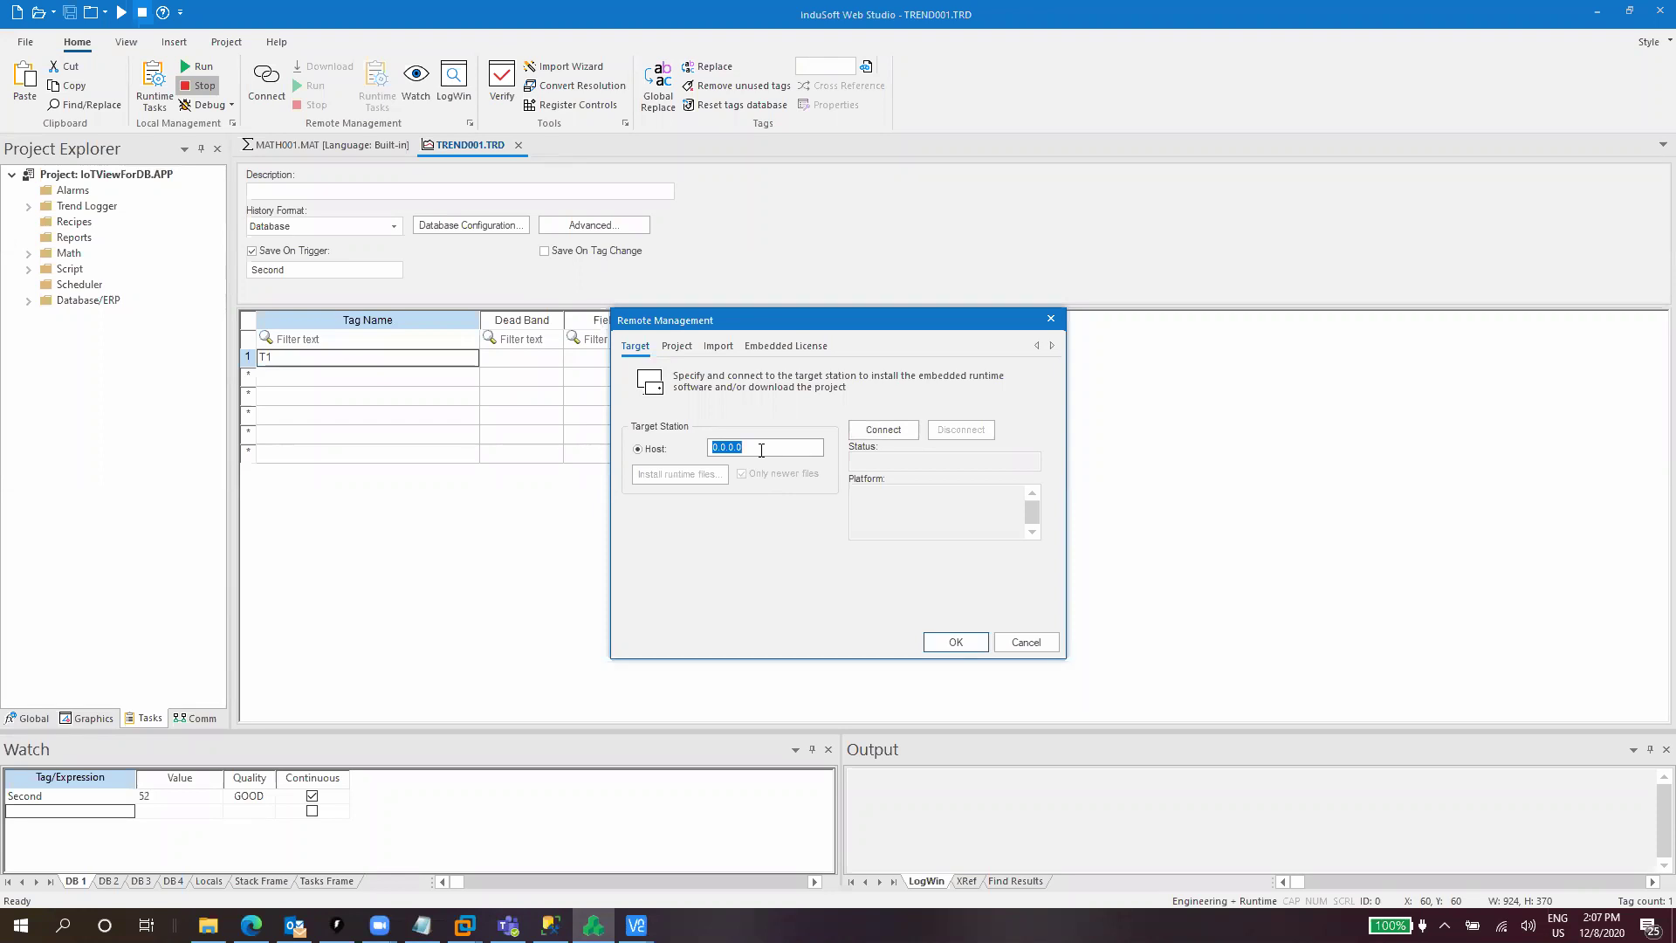
pyautogui.write('192.168.100.68')
pyautogui.click(896, 435)
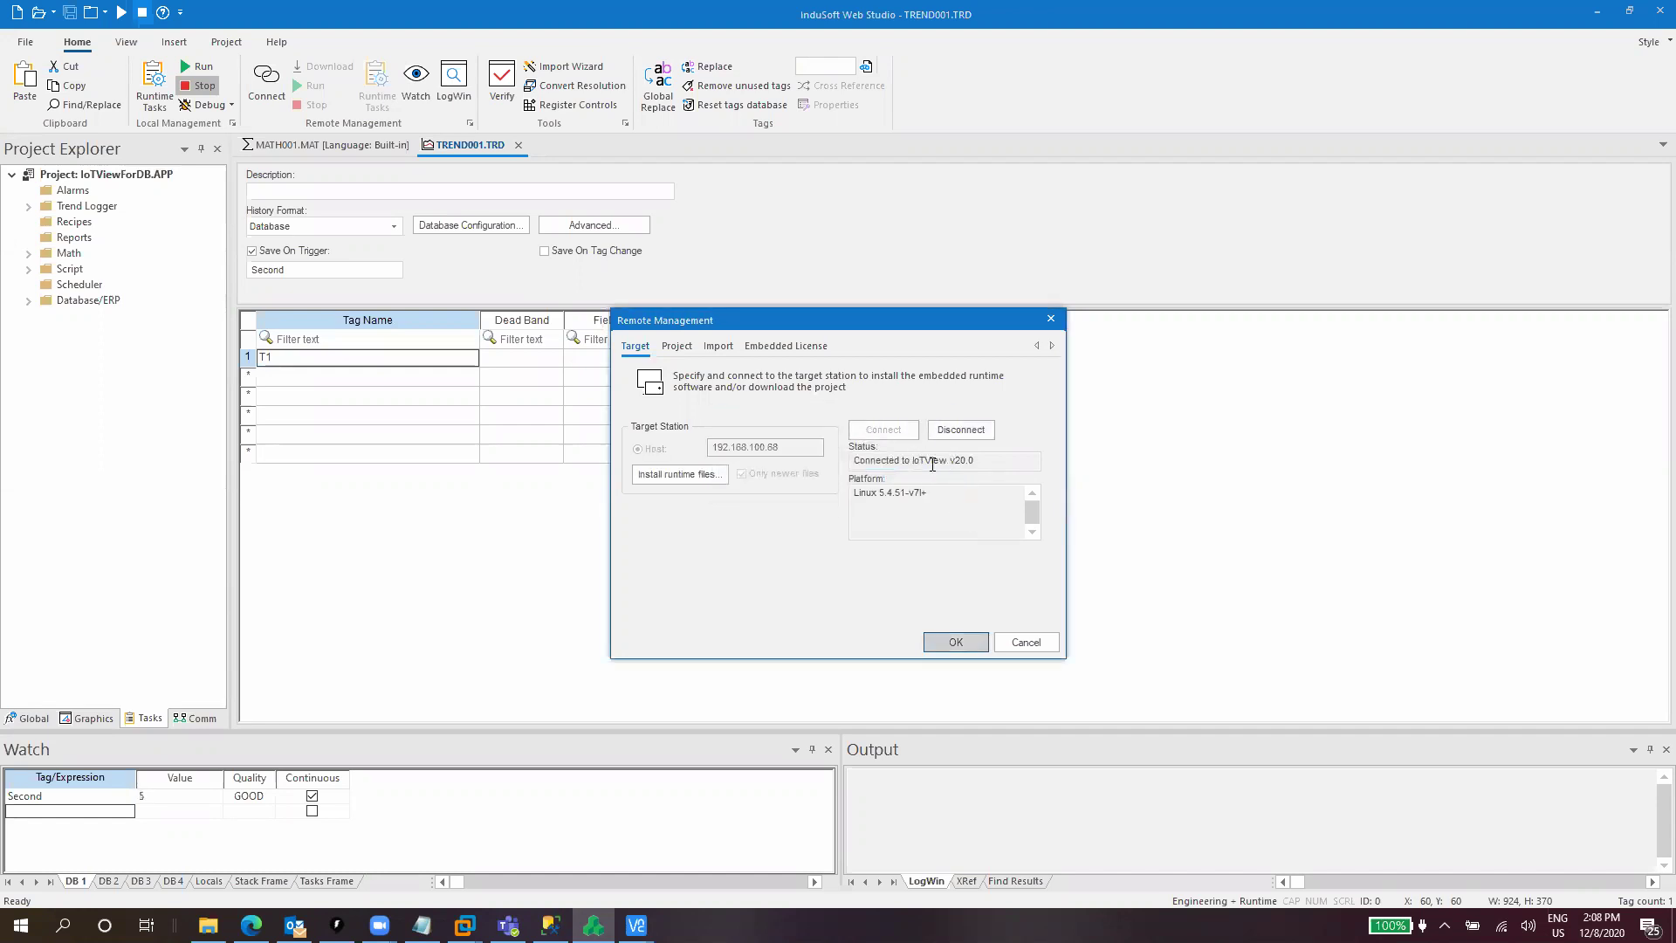
# Stop the target's running project and download the project files to it.
pyautogui.click(676, 348)
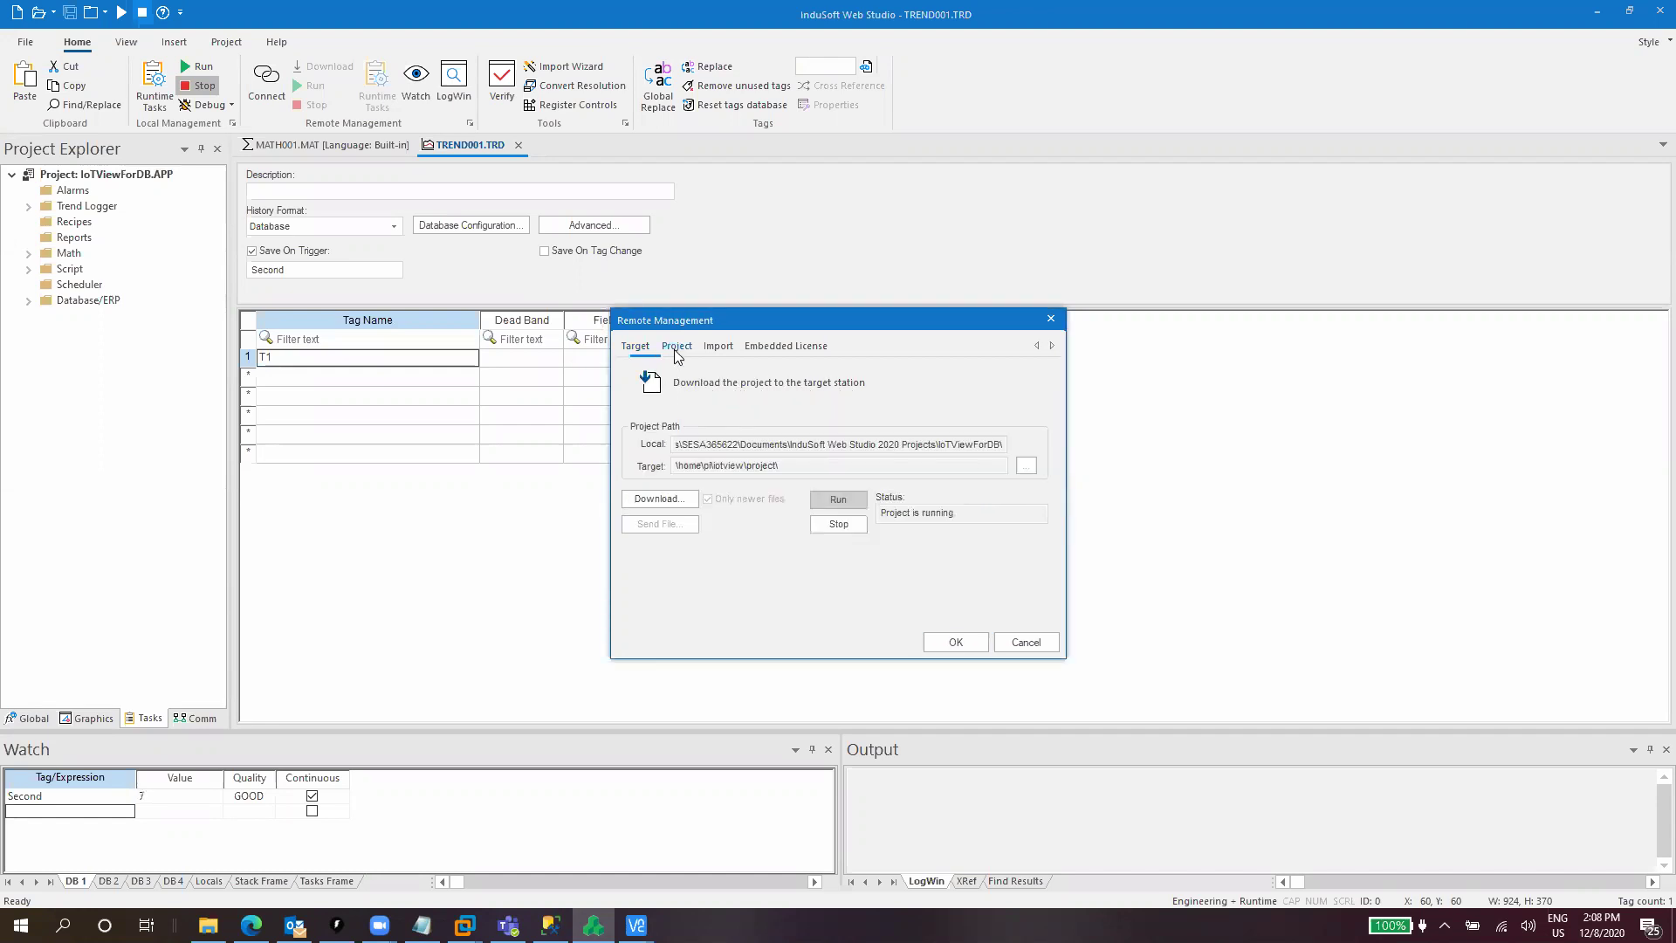
pyautogui.click(844, 525)
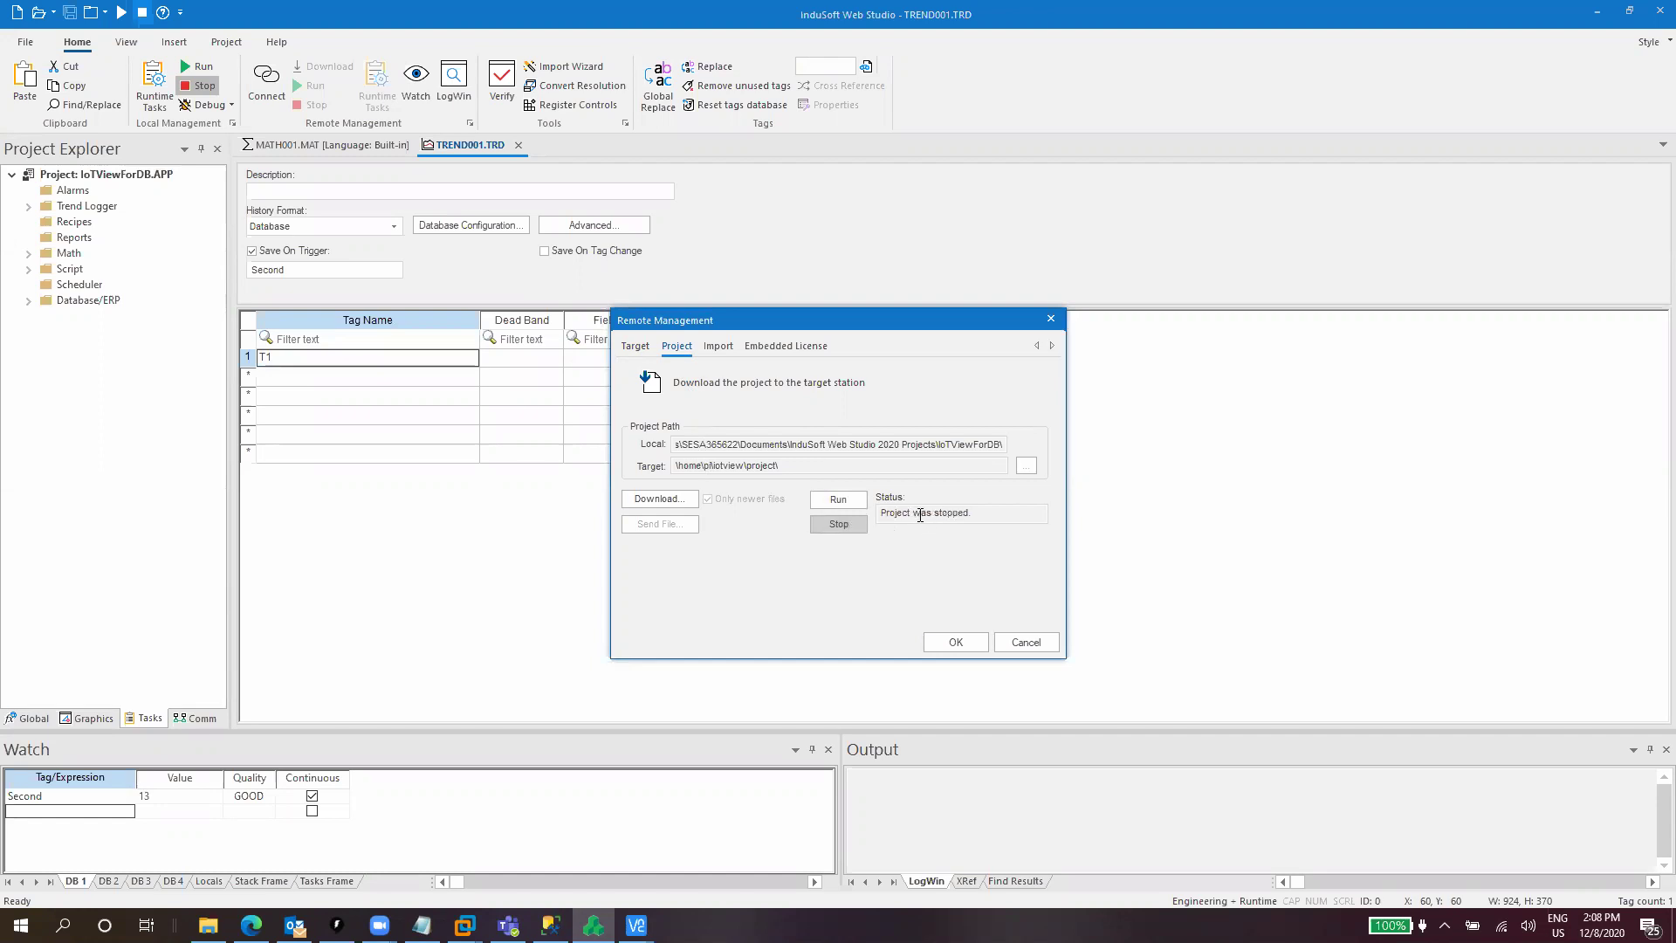
pyautogui.click(666, 500)
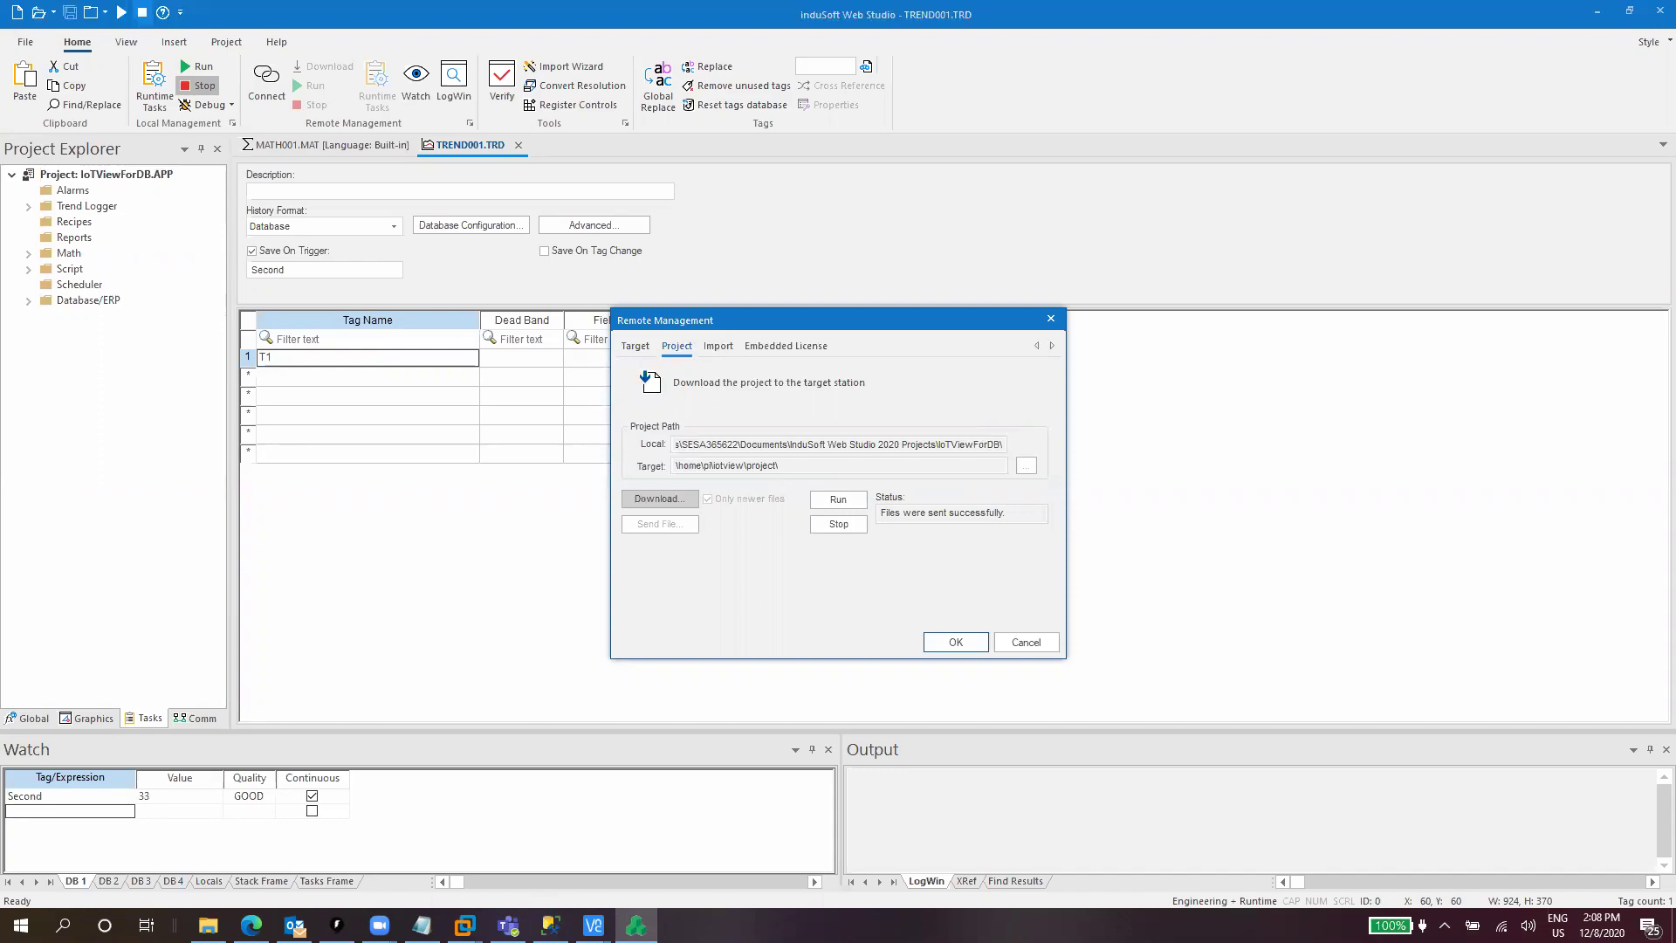
# Delete the dbo.TREND001 table under DB > Tables in SSMS, confirming the deletion.
pyautogui.click(550, 925)
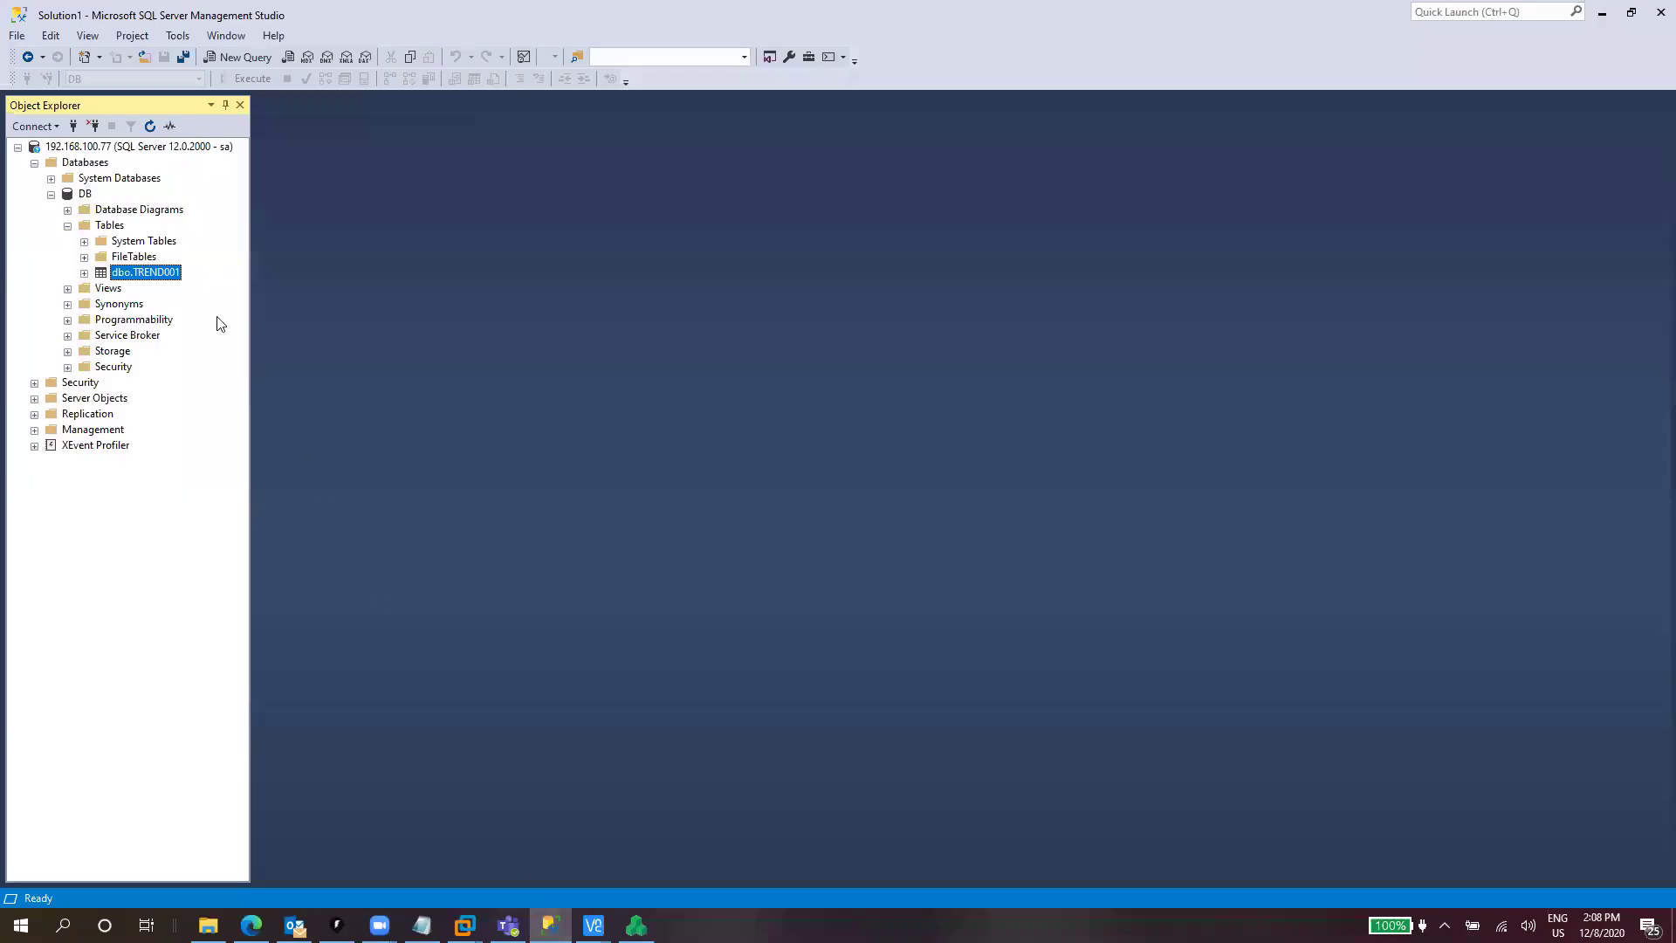
pyautogui.click(123, 269)
pyautogui.press('Delete')
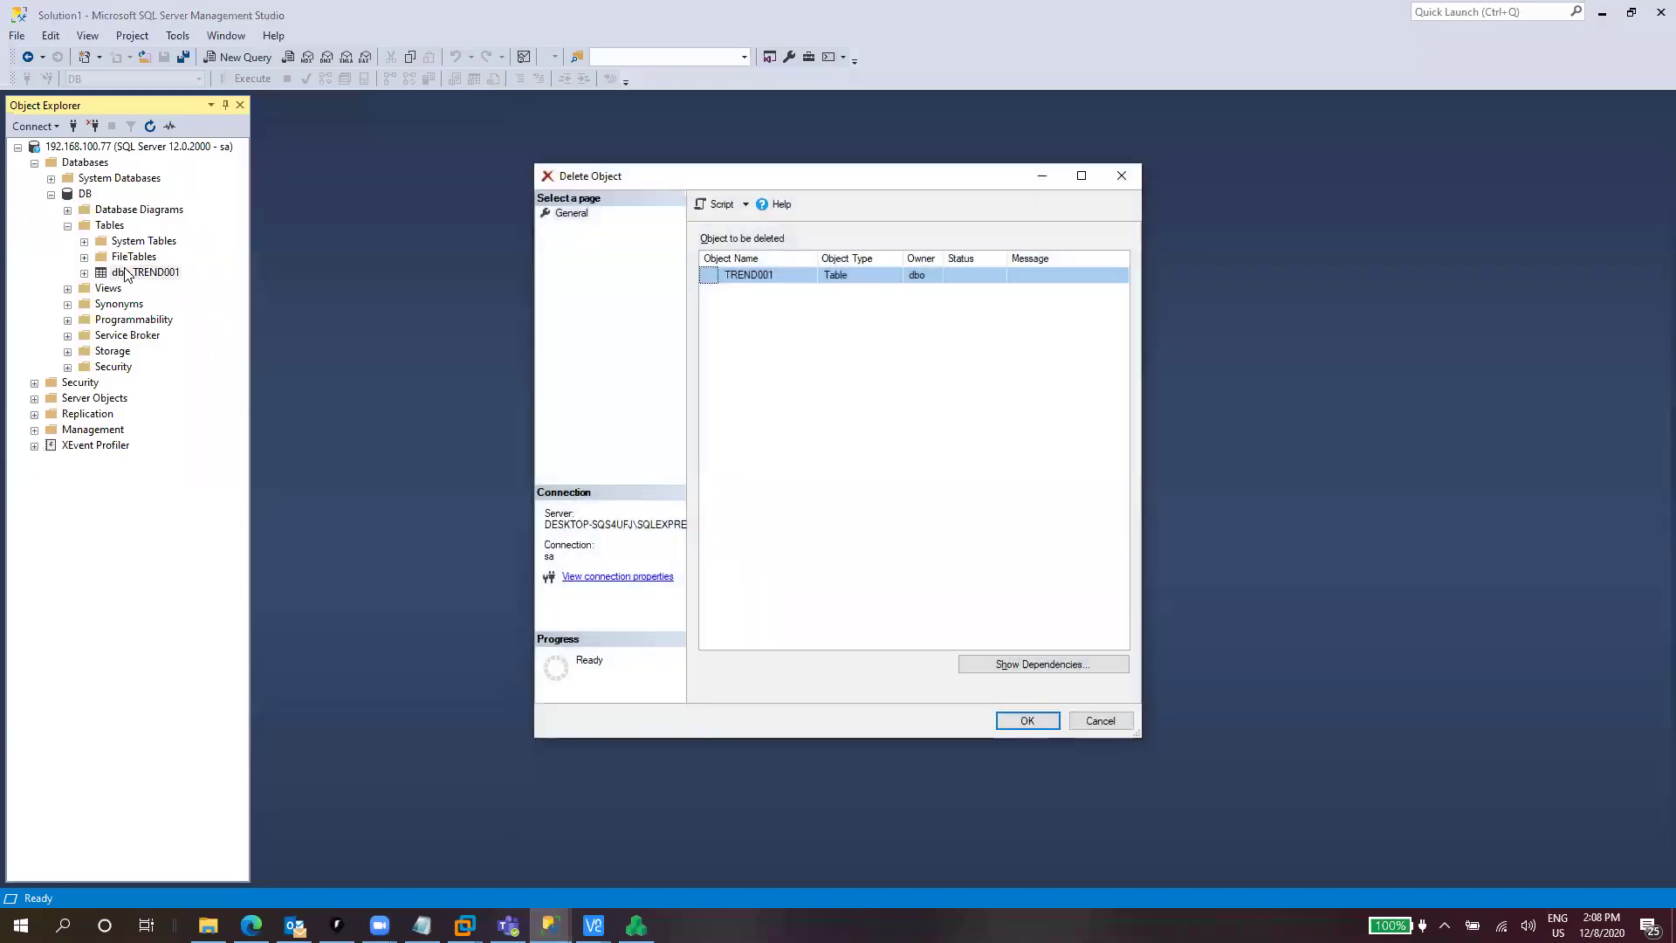
pyautogui.press('Return')
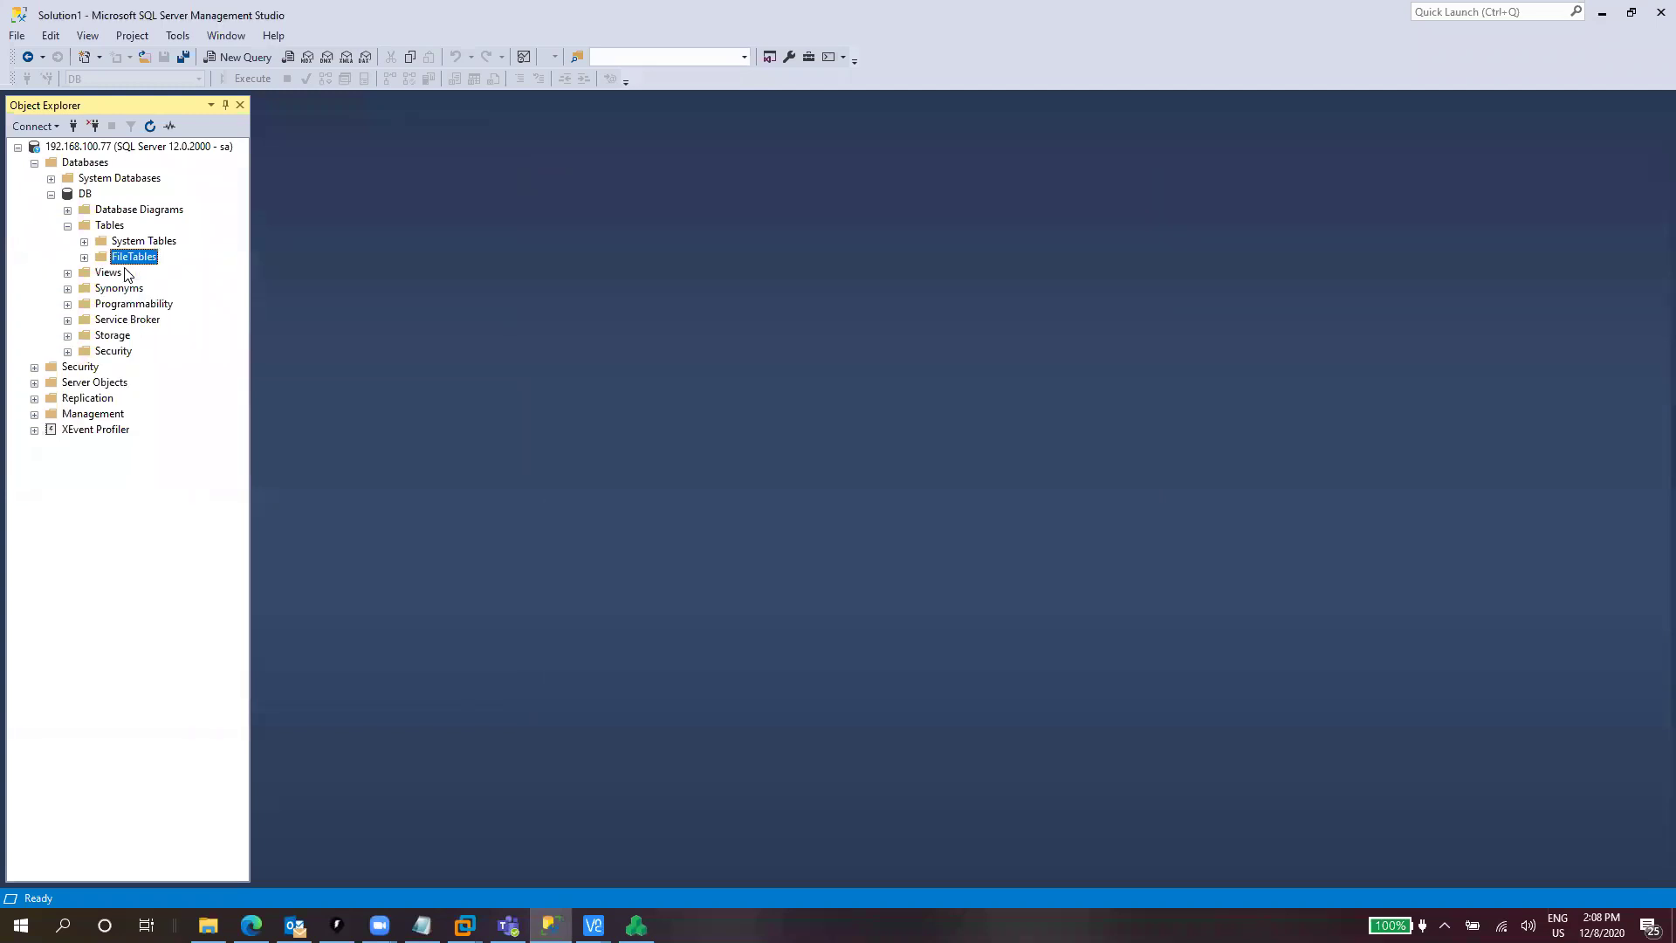
pyautogui.click(97, 226)
# Run the project on the Pi from Remote Management's Project tab, then switch to SSMS.
pyautogui.click(637, 925)
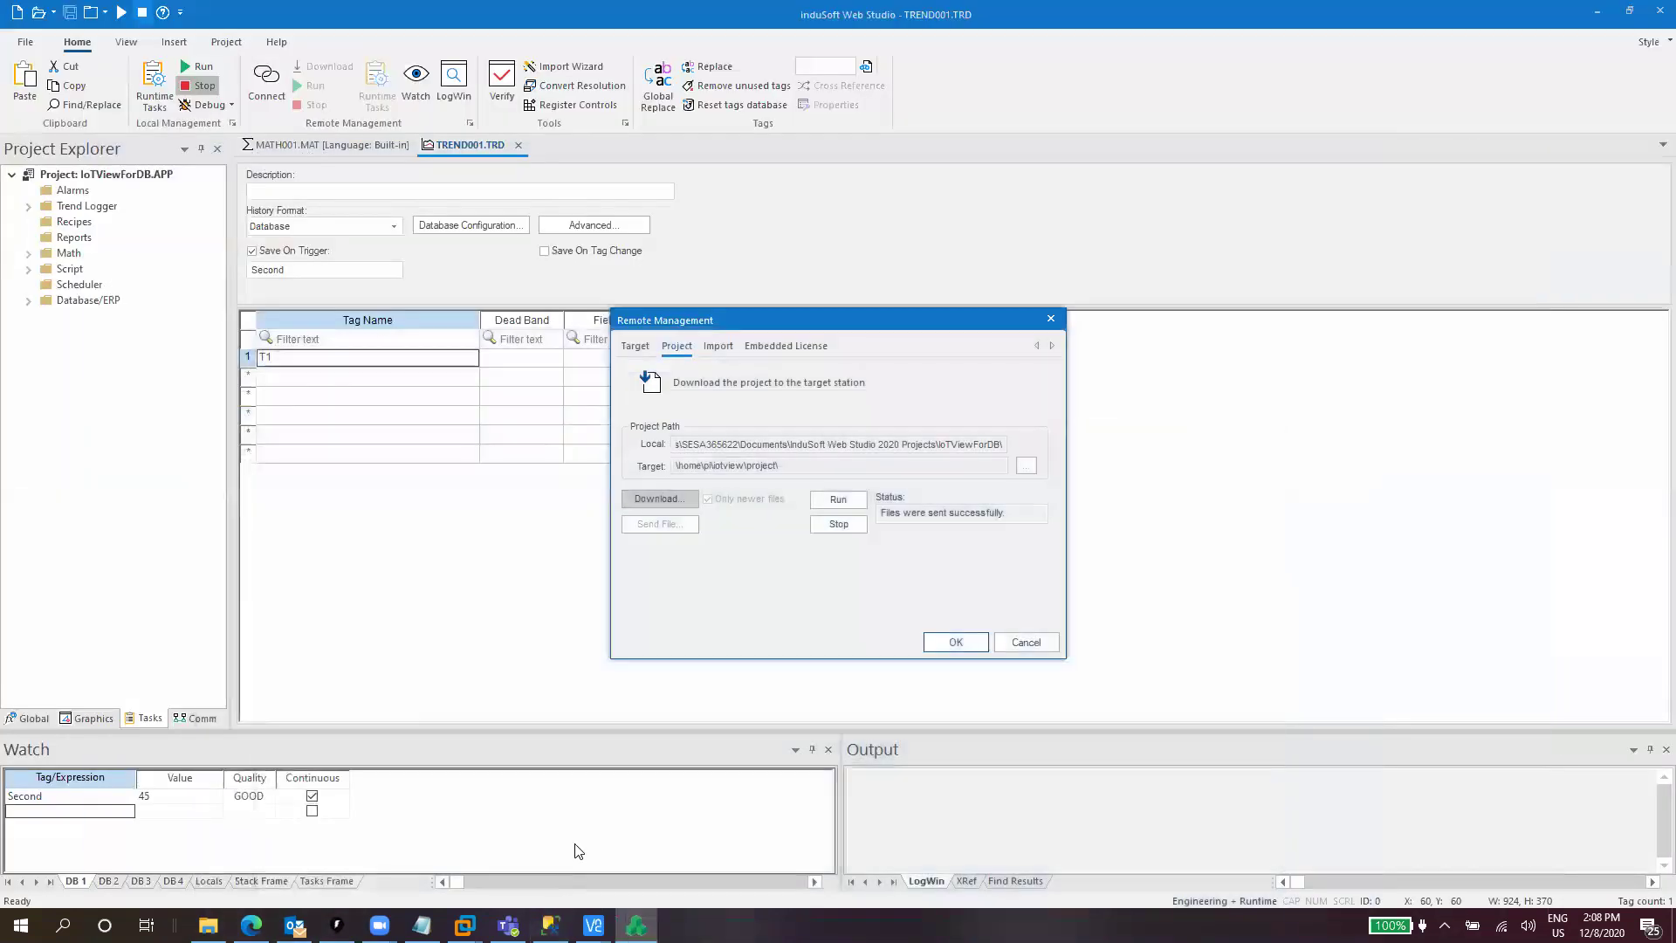
pyautogui.click(843, 504)
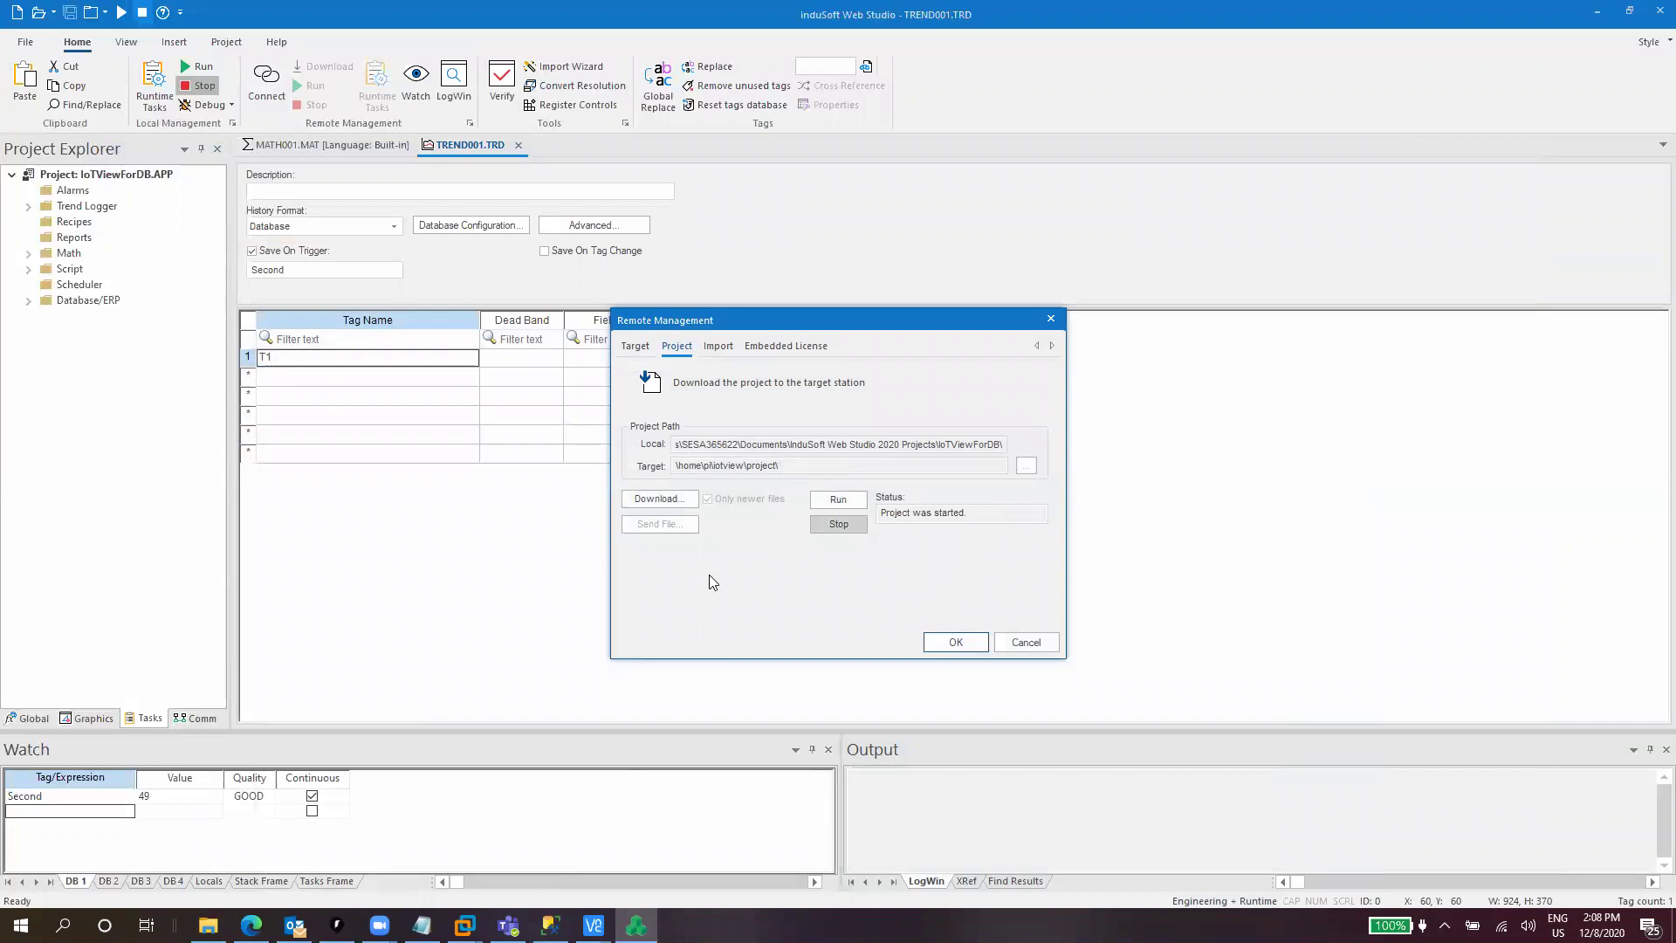
pyautogui.click(551, 926)
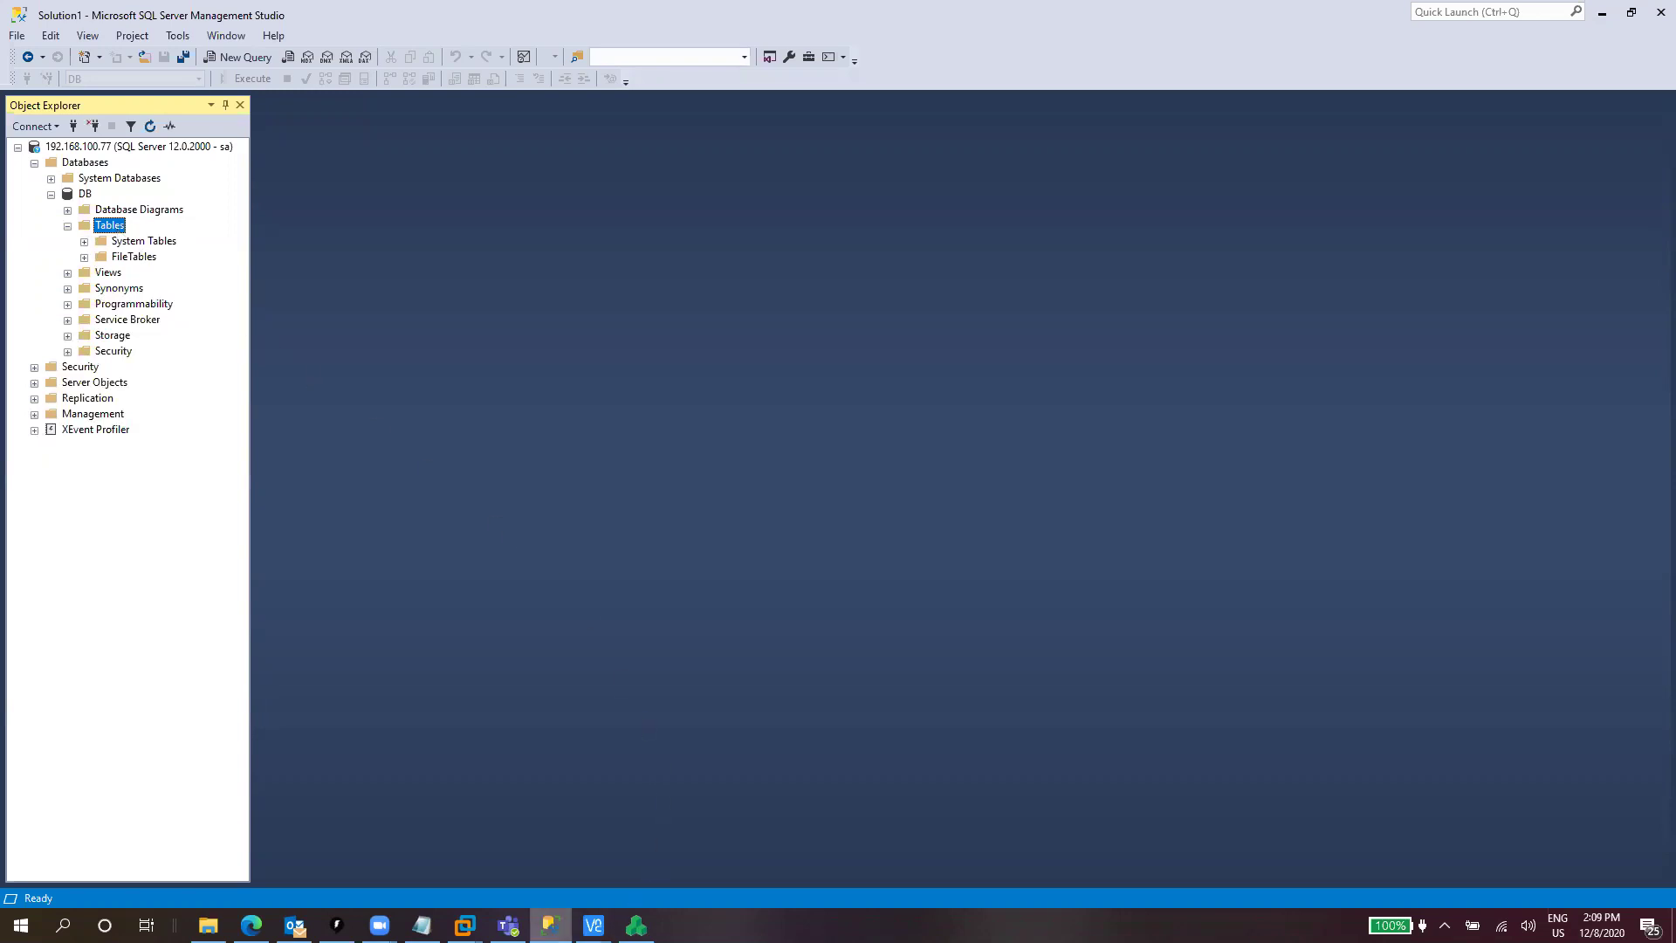
# Bring InduSoft Web Studio's Remote Management back to the front, showing the project started.
pyautogui.click(637, 925)
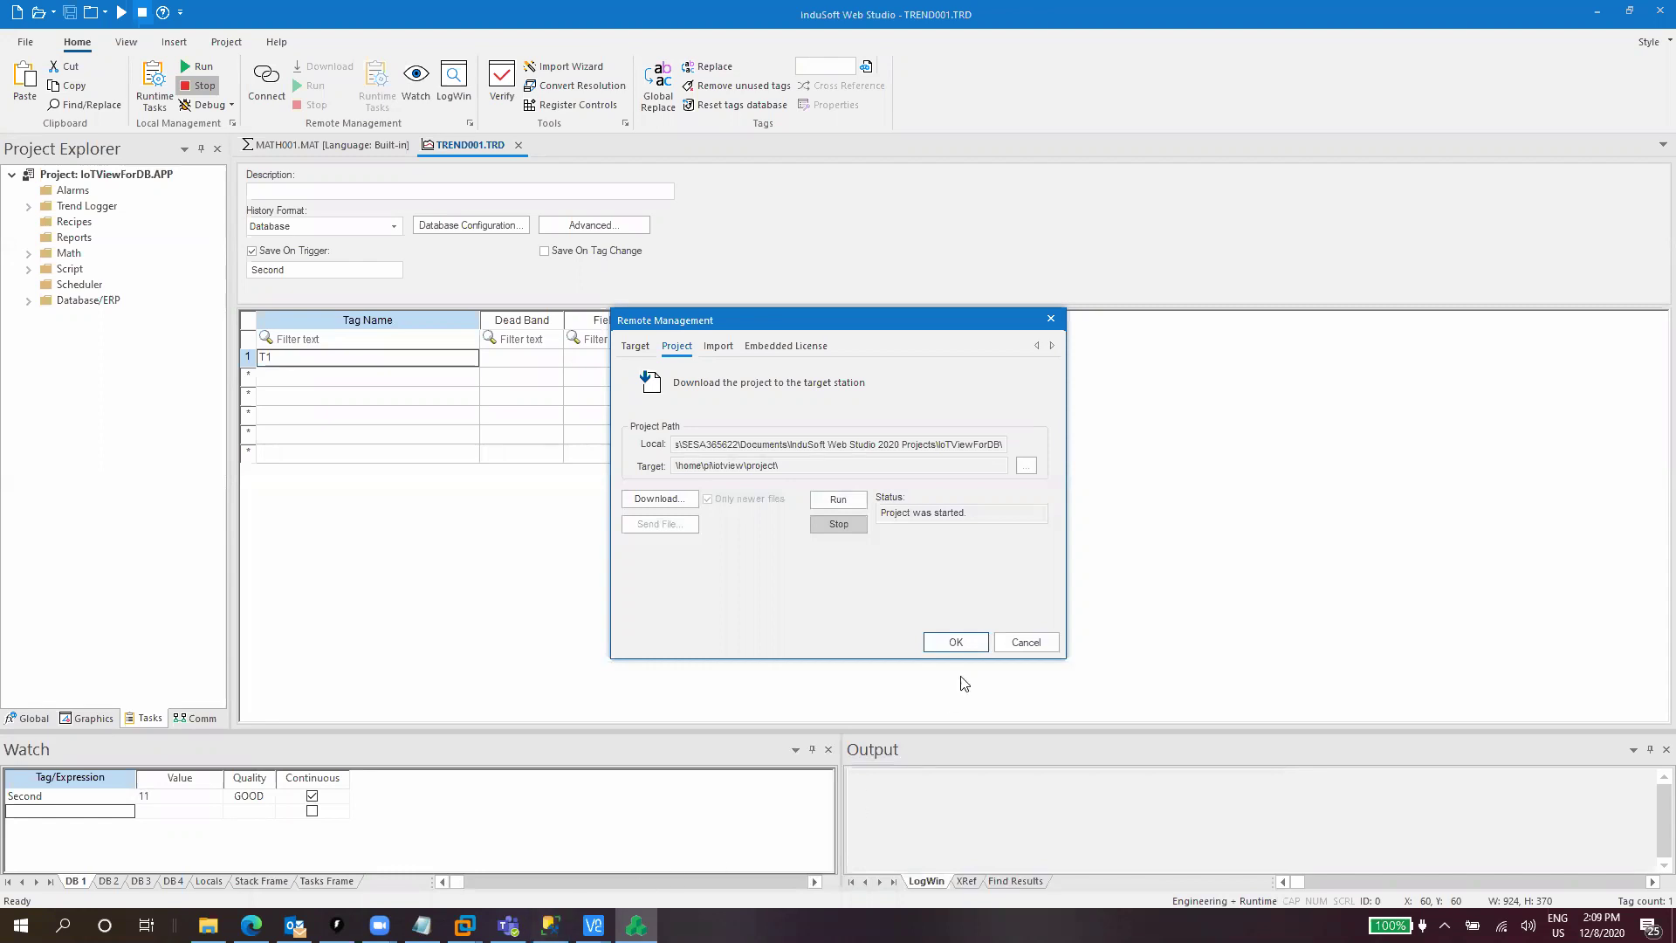
# Close Remote Management with OK and open Studio Database Gateway from the hidden tray icons.
pyautogui.click(967, 639)
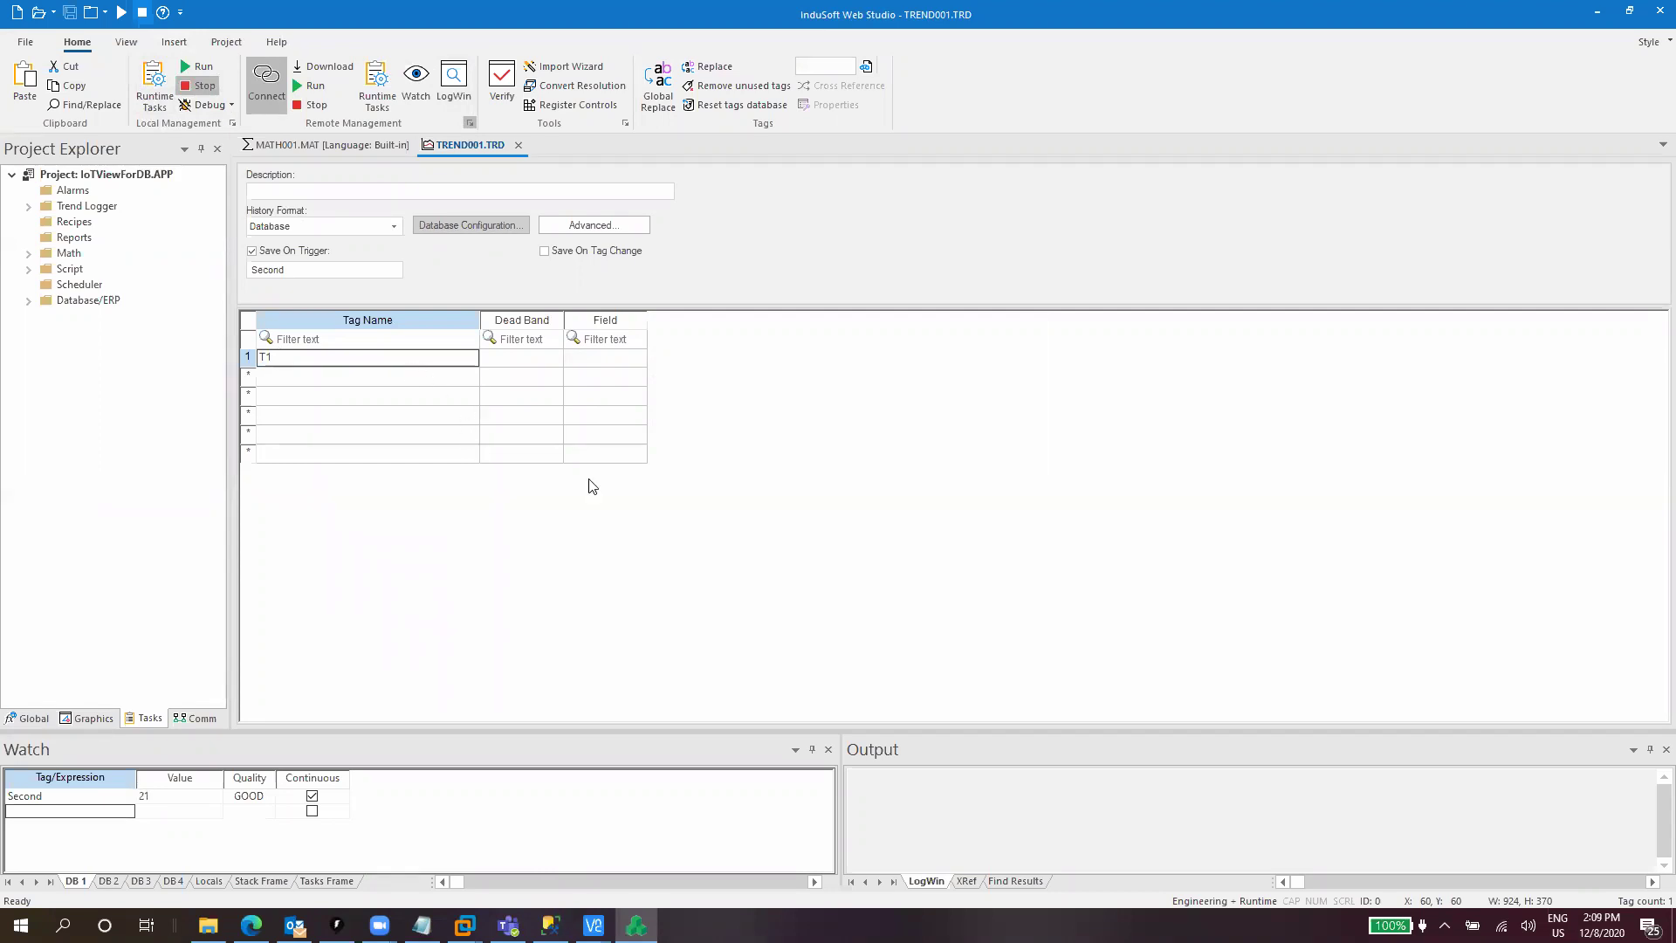
pyautogui.click(1445, 925)
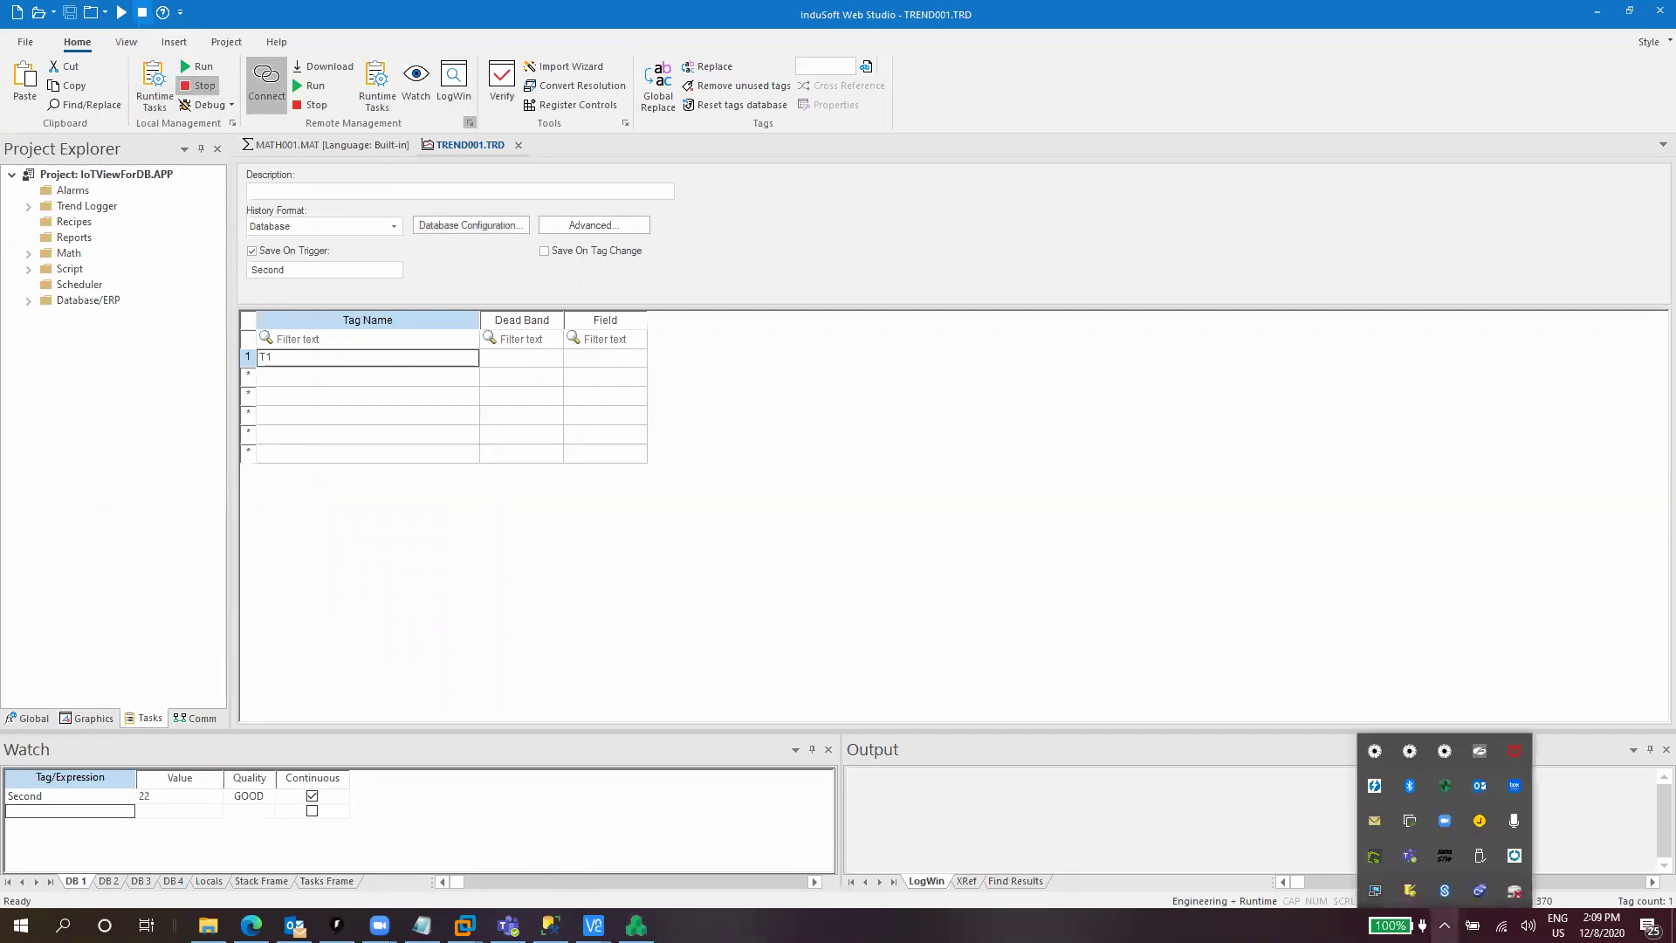
pyautogui.doubleClick(1444, 860)
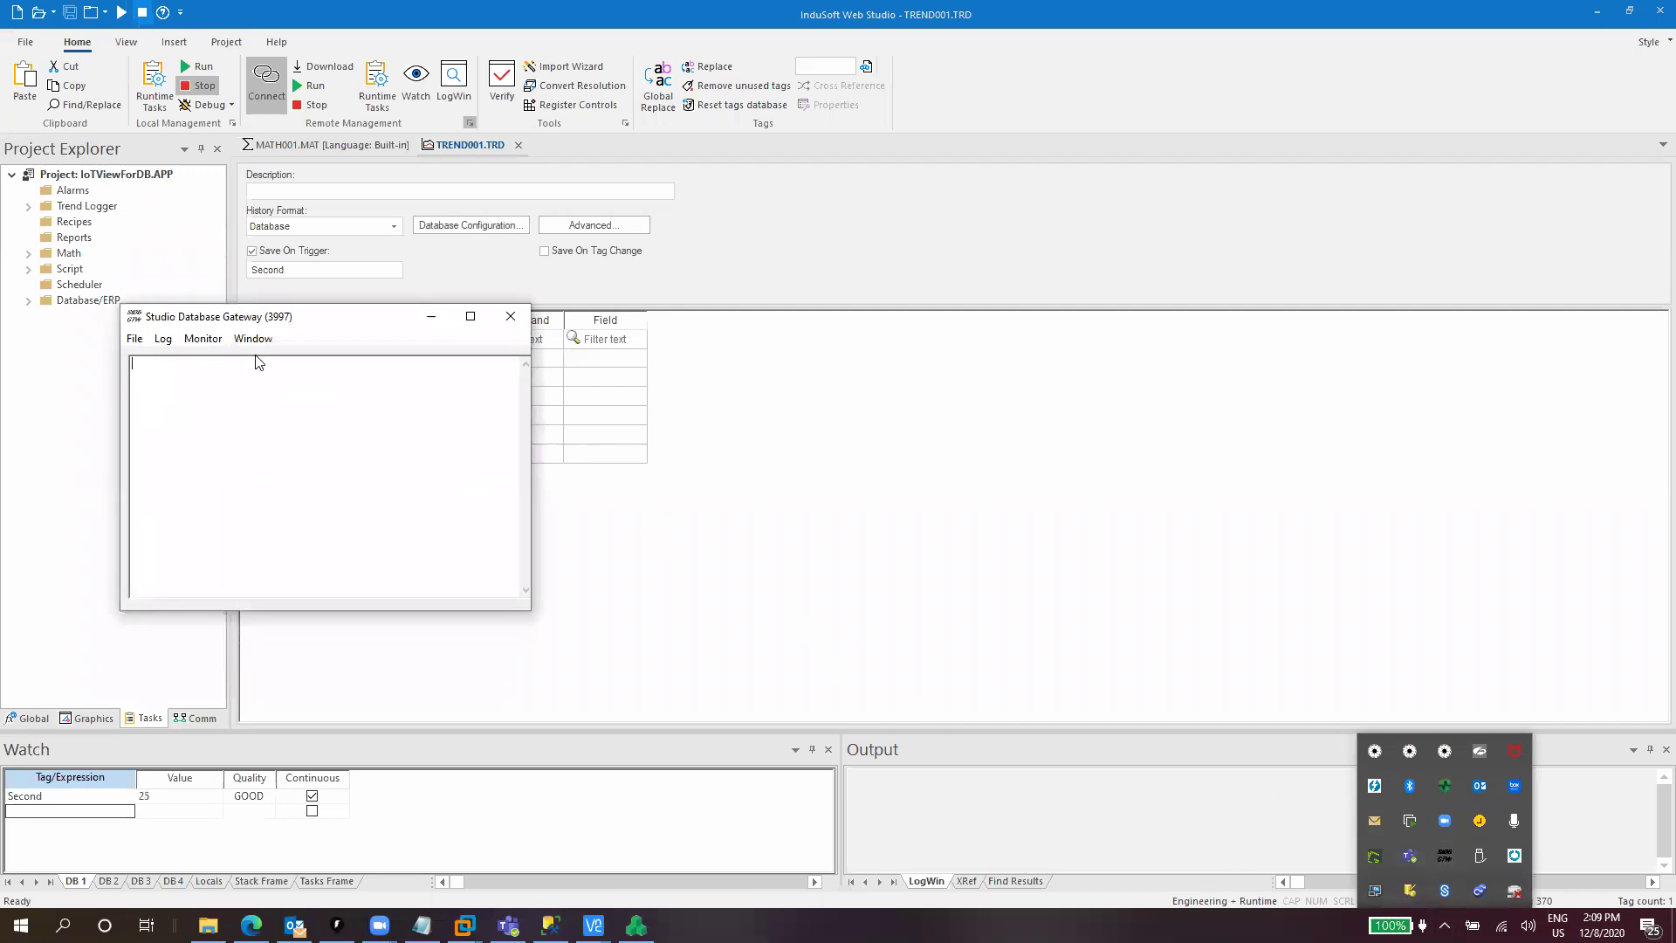
# Drag the Studio Database Gateway window to the right, off the T1 trend grid.
pyautogui.moveTo(255, 322); pyautogui.dragTo(908, 249)
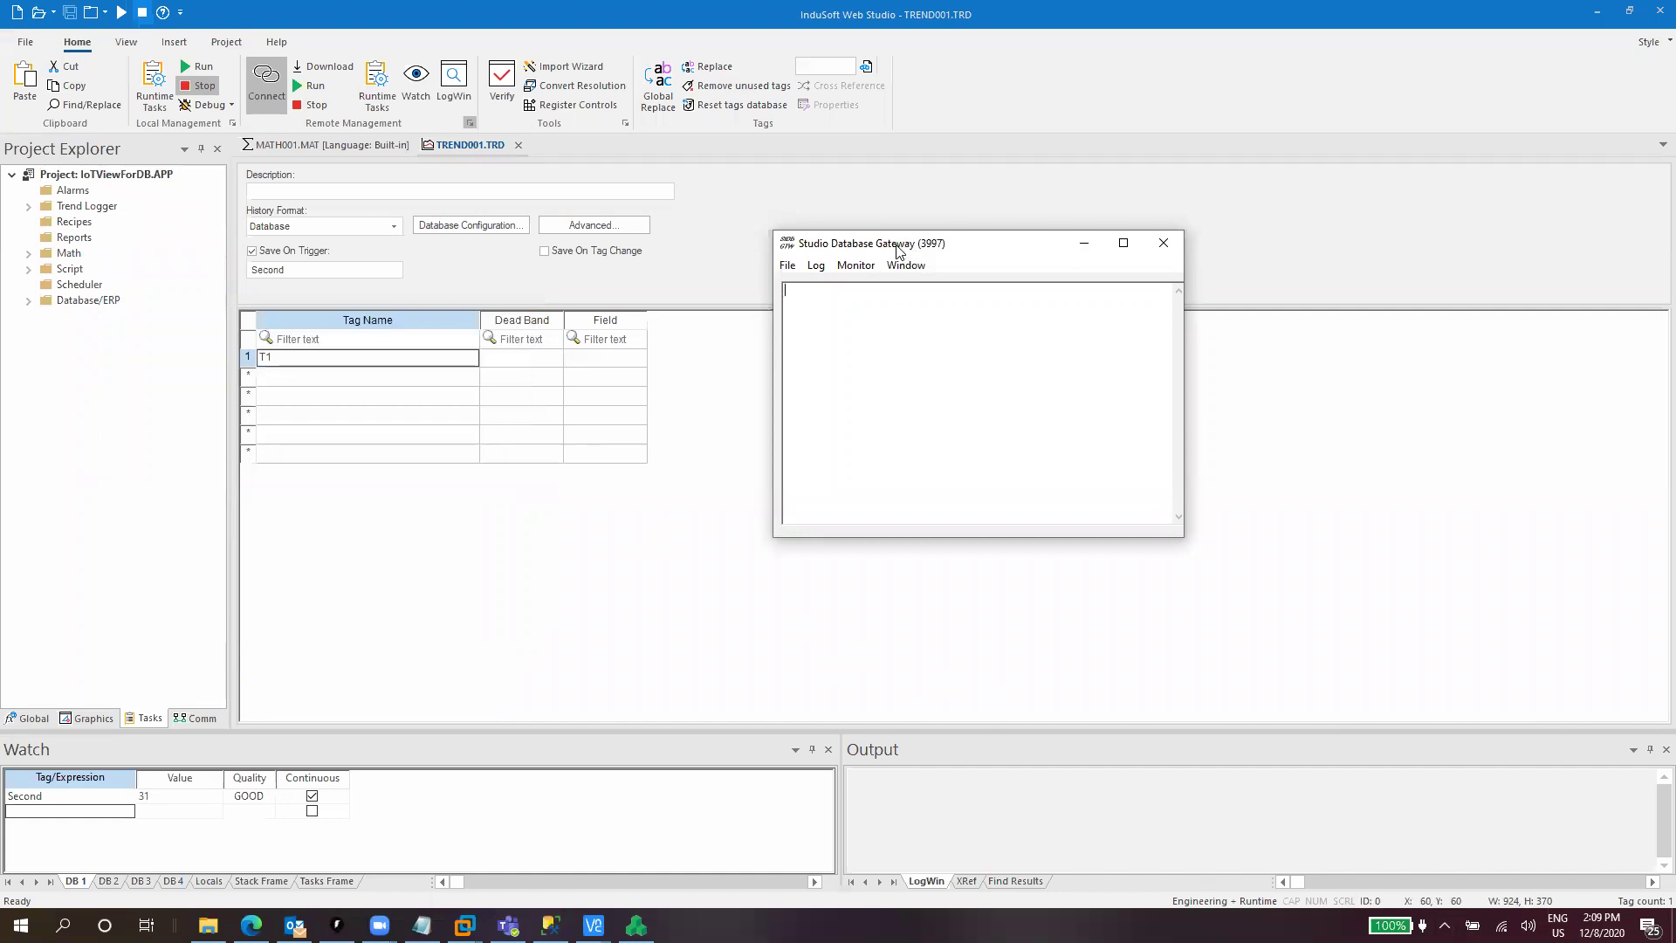
pyautogui.moveTo(902, 249); pyautogui.dragTo(1013, 264)
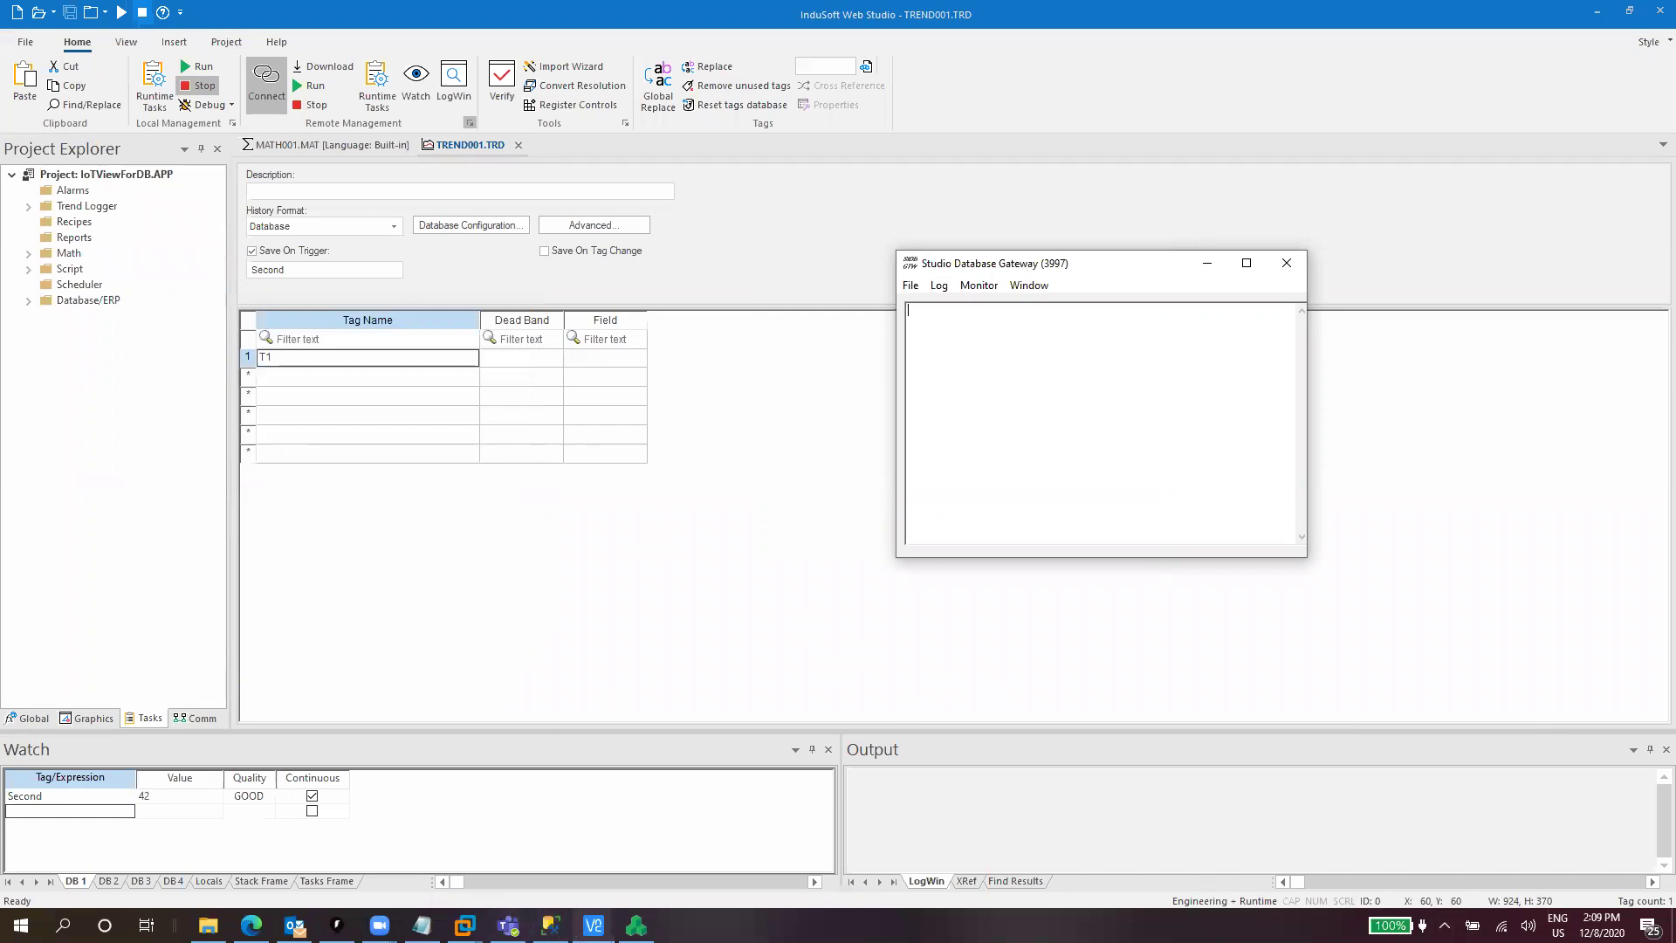
# Bring the Raspberry Pi's VNC desktop forward and open its file manager.
pyautogui.moveTo(593, 926)
pyautogui.click(666, 844)
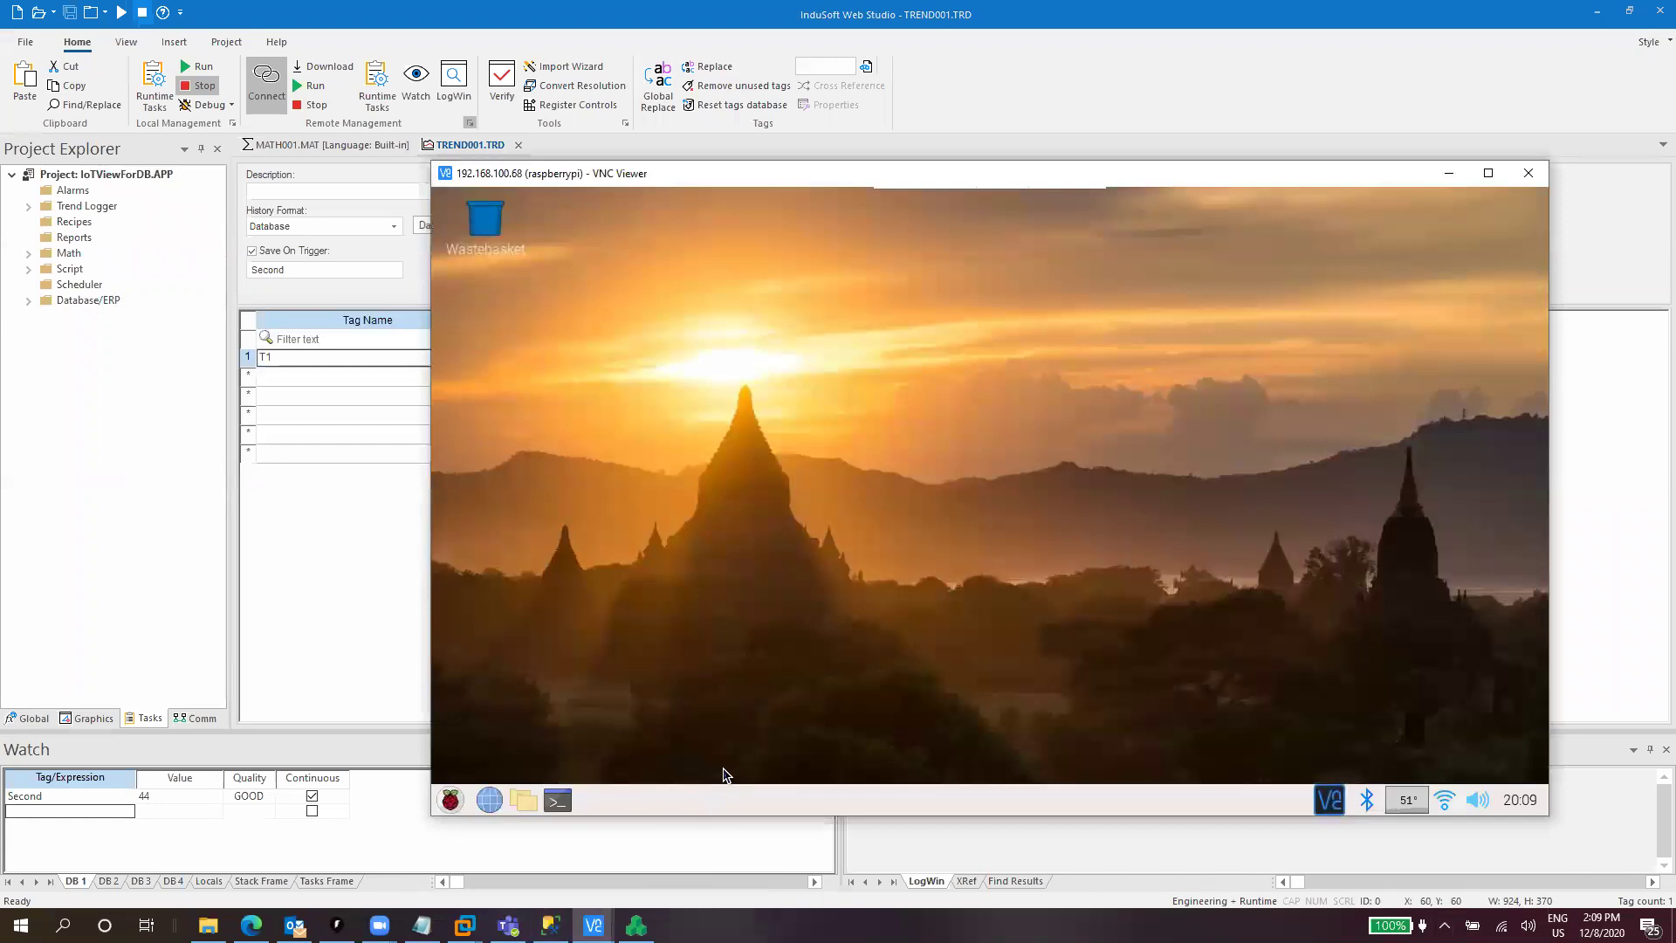
pyautogui.click(520, 801)
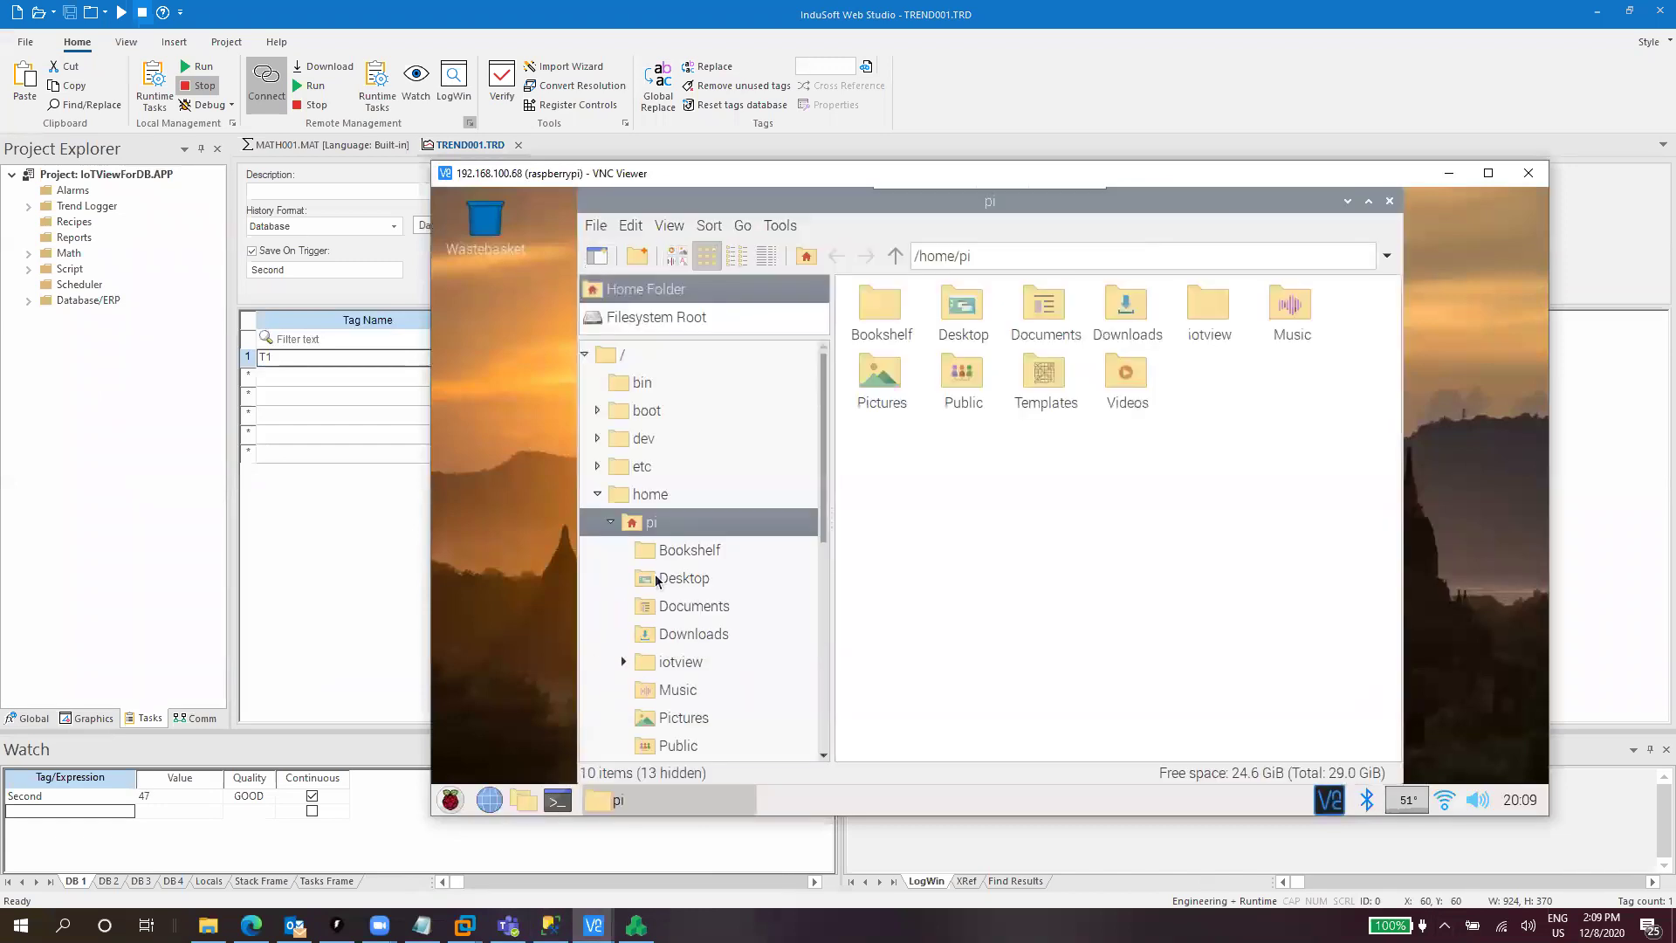
# Navigate to /var/log and select RemoteAgent.log.
pyautogui.scroll(-5, 627, 534)
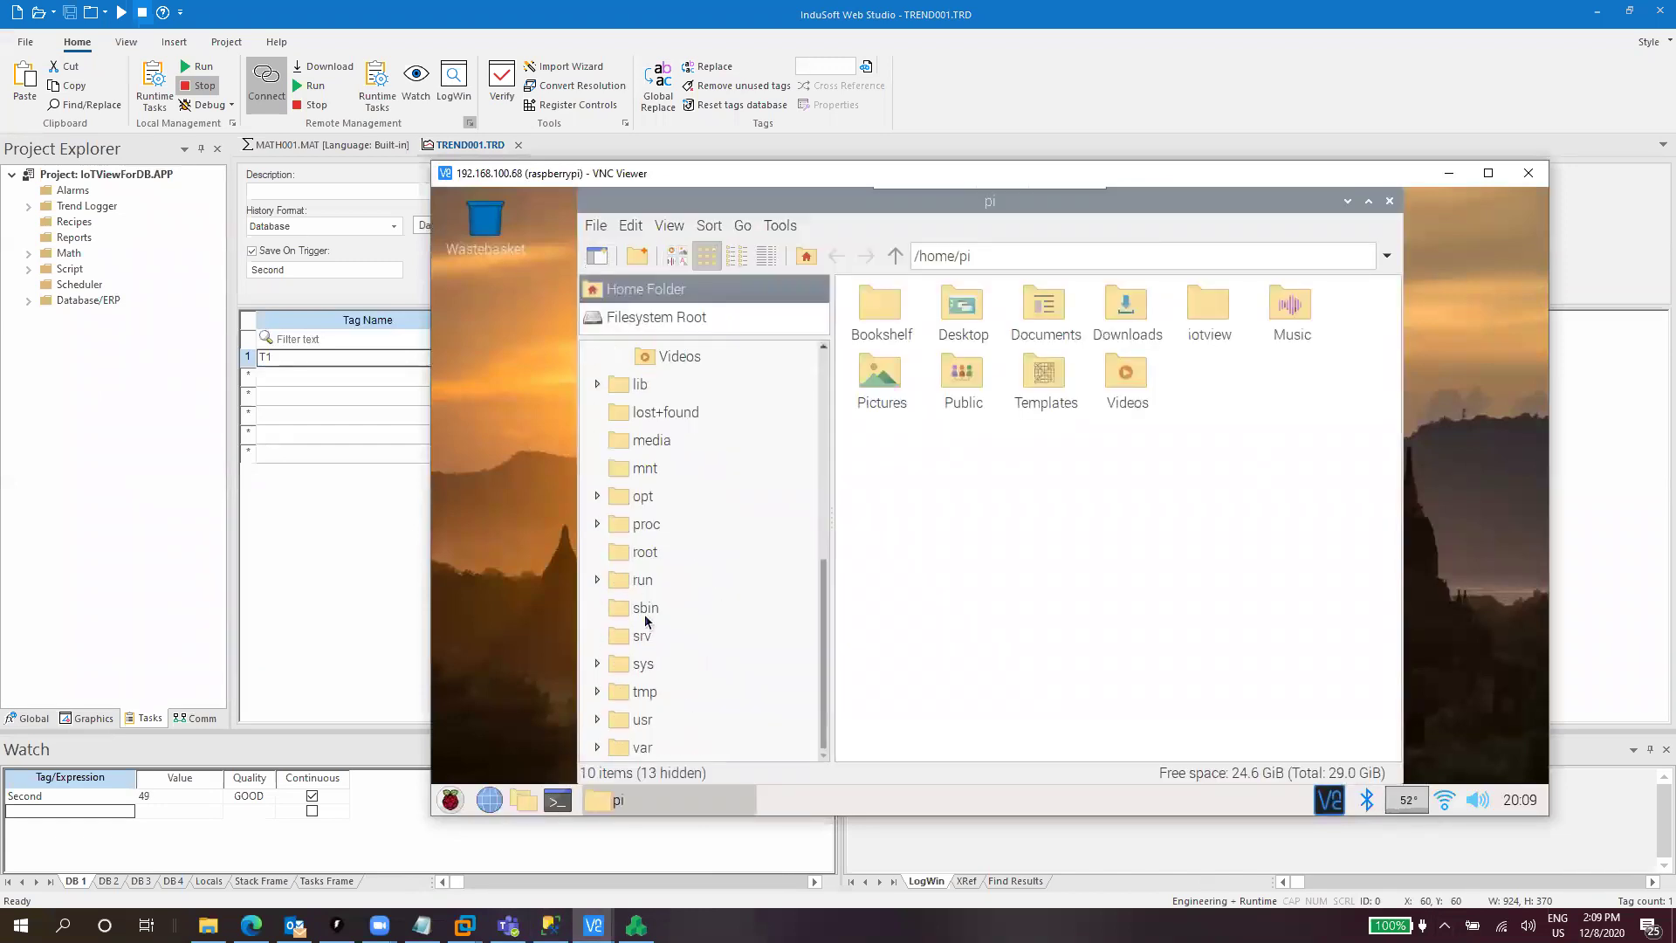
pyautogui.click(628, 747)
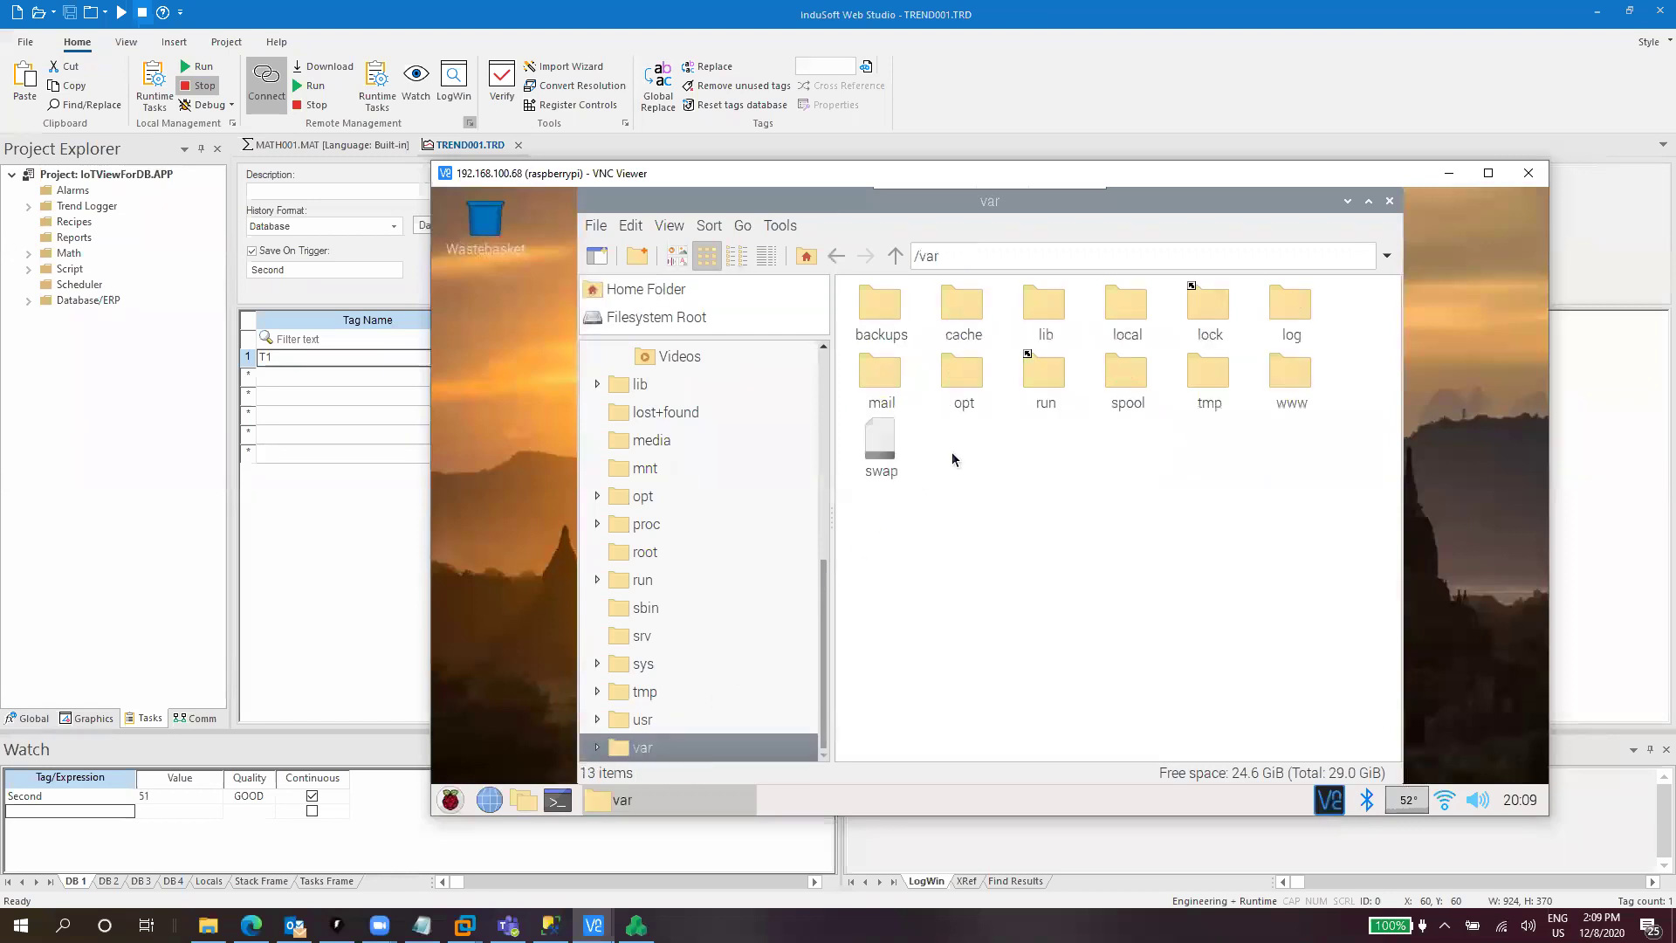
pyautogui.doubleClick(1290, 327)
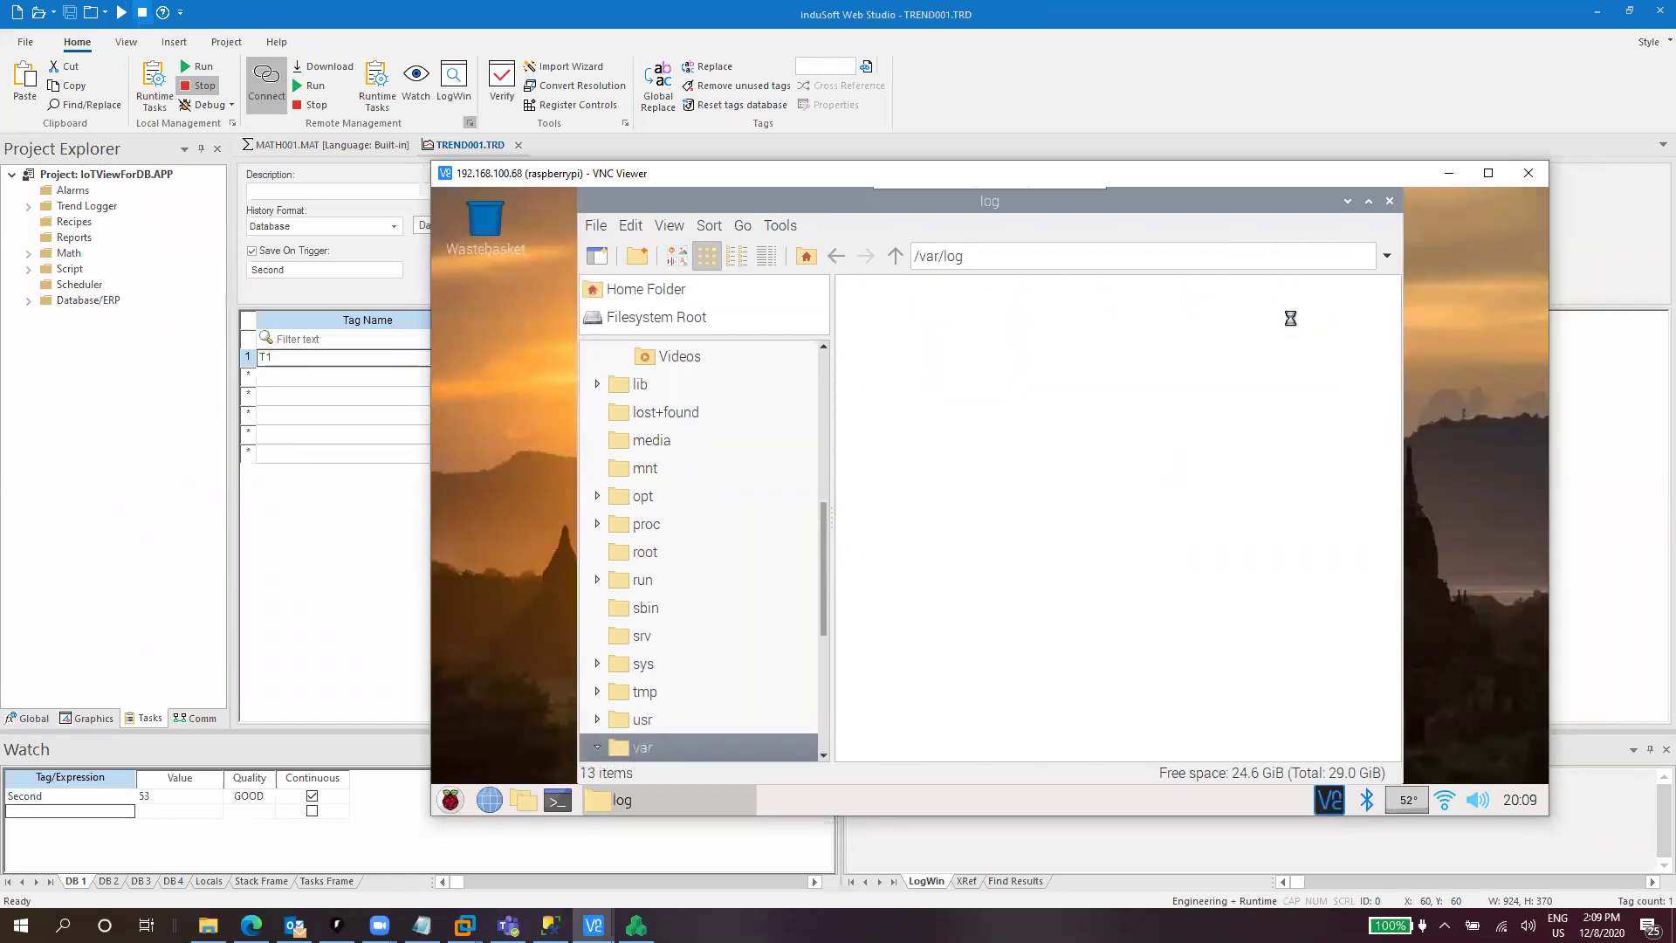
pyautogui.scroll(-5, 1188, 555)
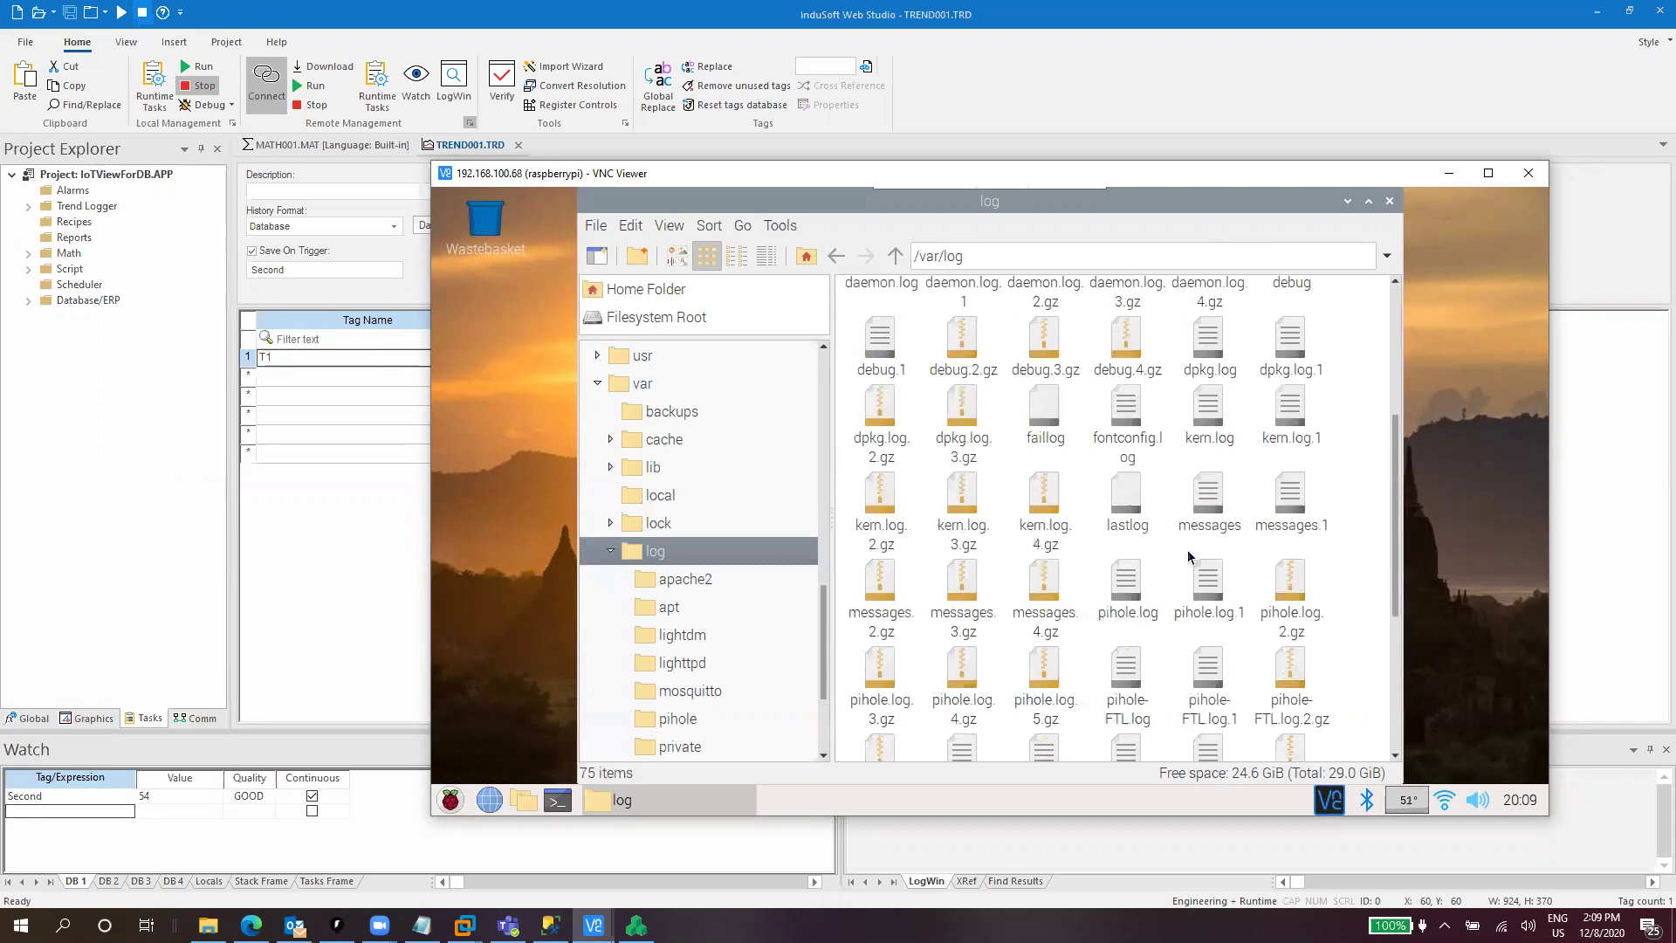
pyautogui.scroll(-3, 1187, 550)
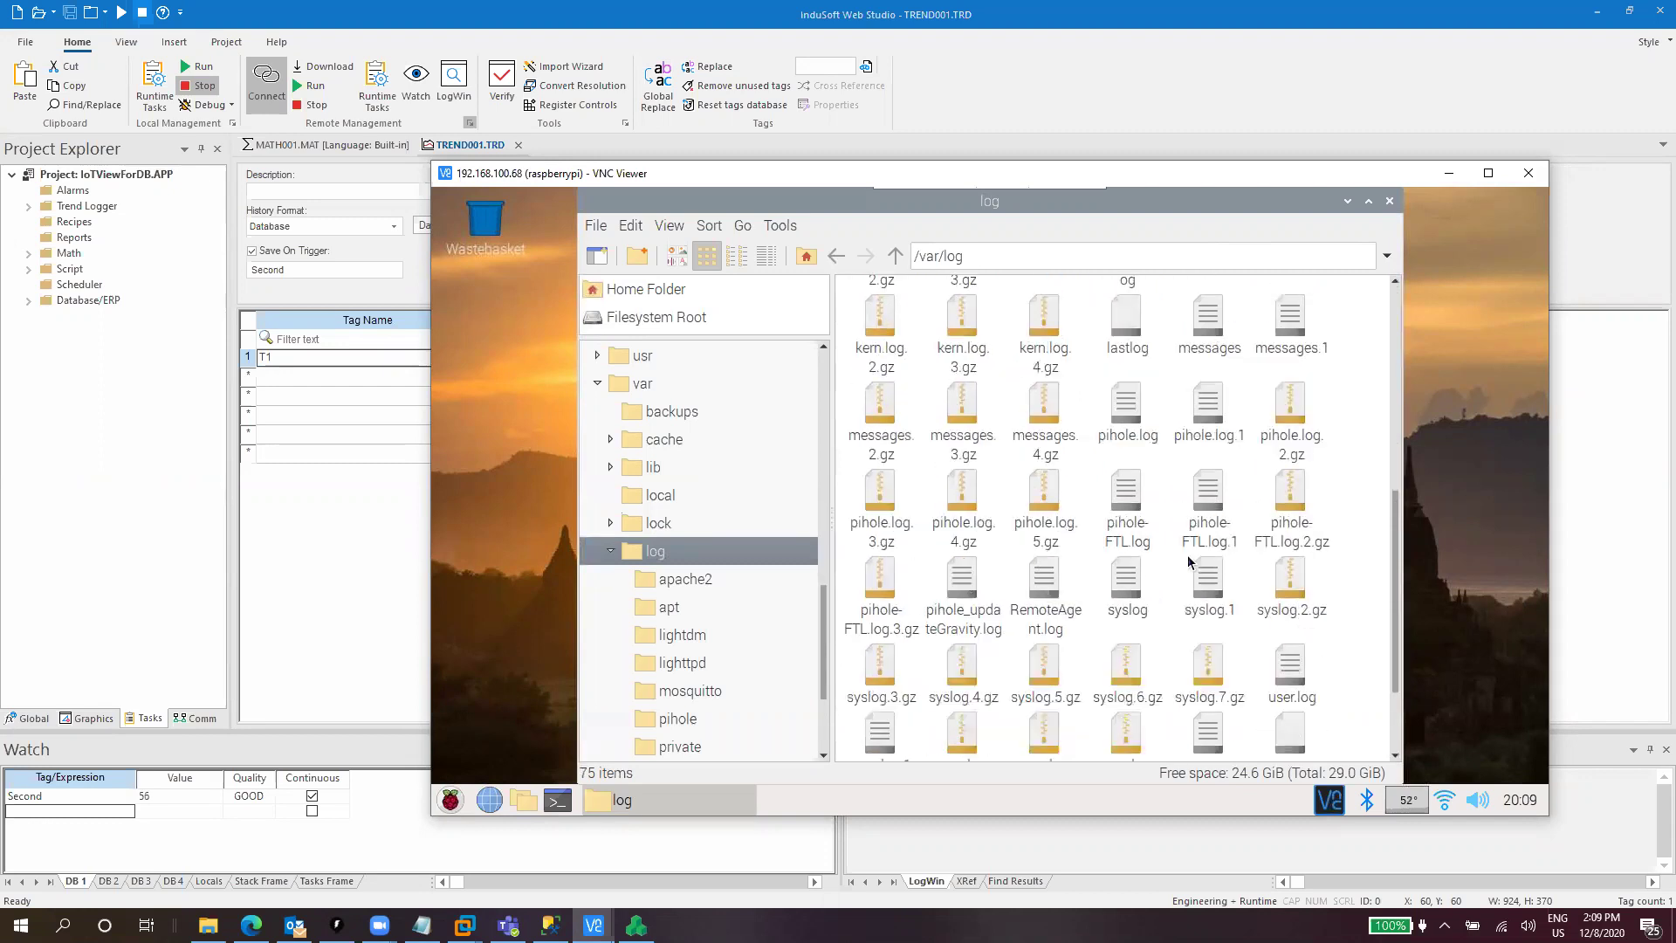
pyautogui.click(1045, 580)
# Open RemoteAgent.log, read trend001's errors reaching Studio Database Gateway at 127.0.0.1, then close Mousepad.
pyautogui.doubleClick(1045, 580)
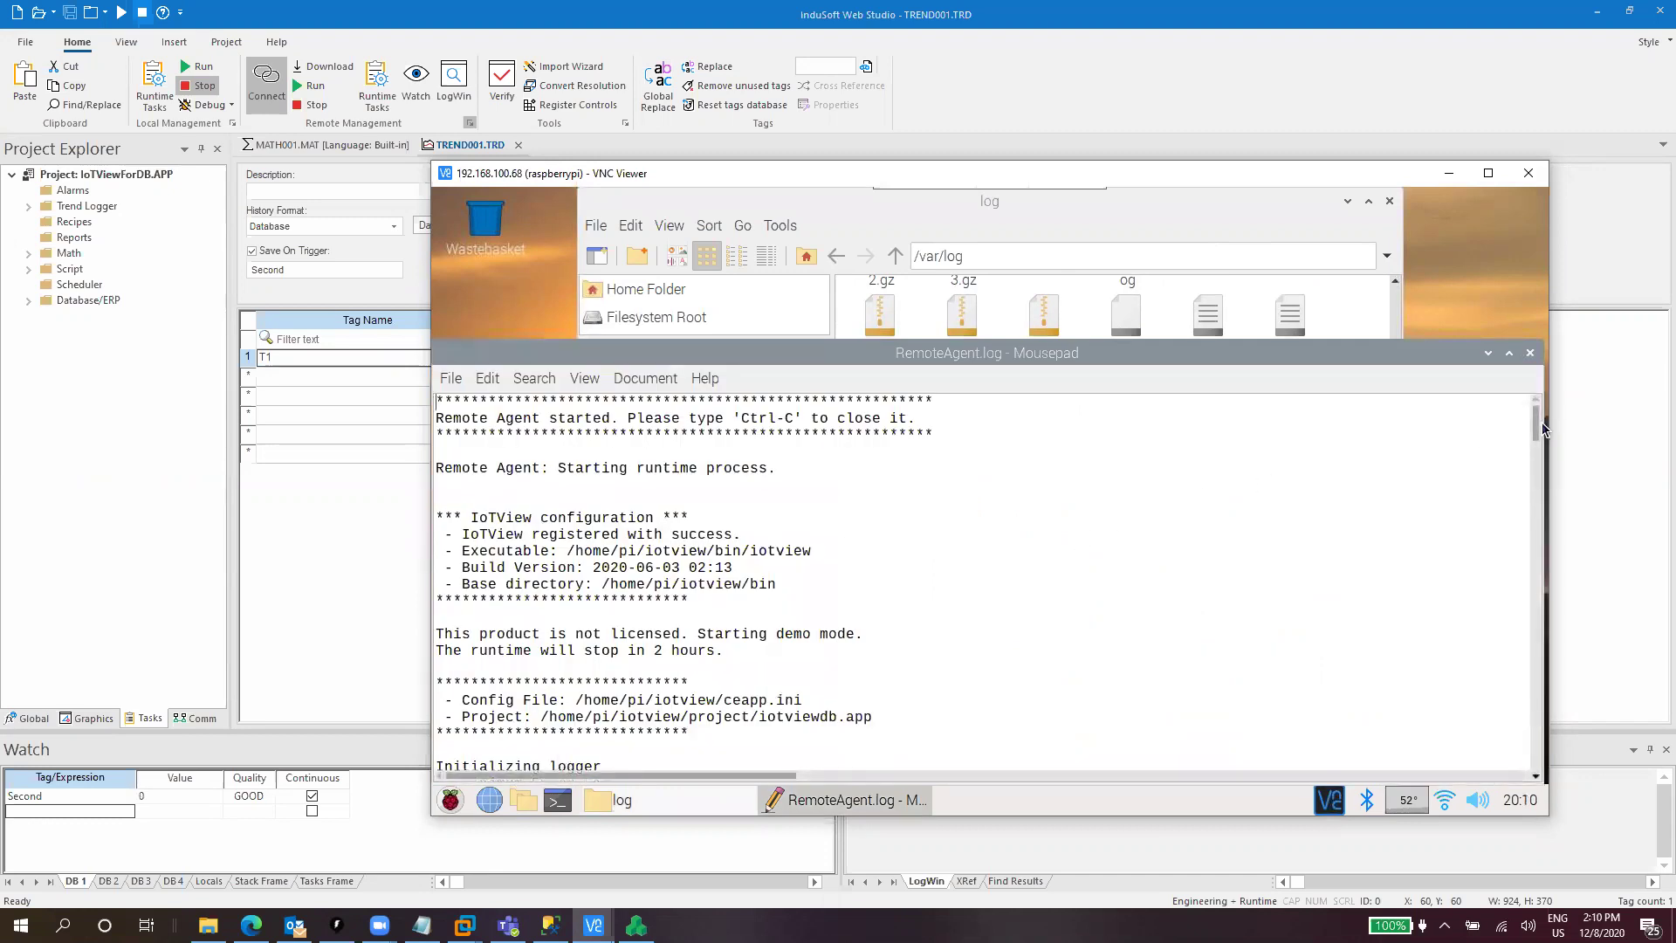
pyautogui.moveTo(1538, 457); pyautogui.dragTo(1527, 780)
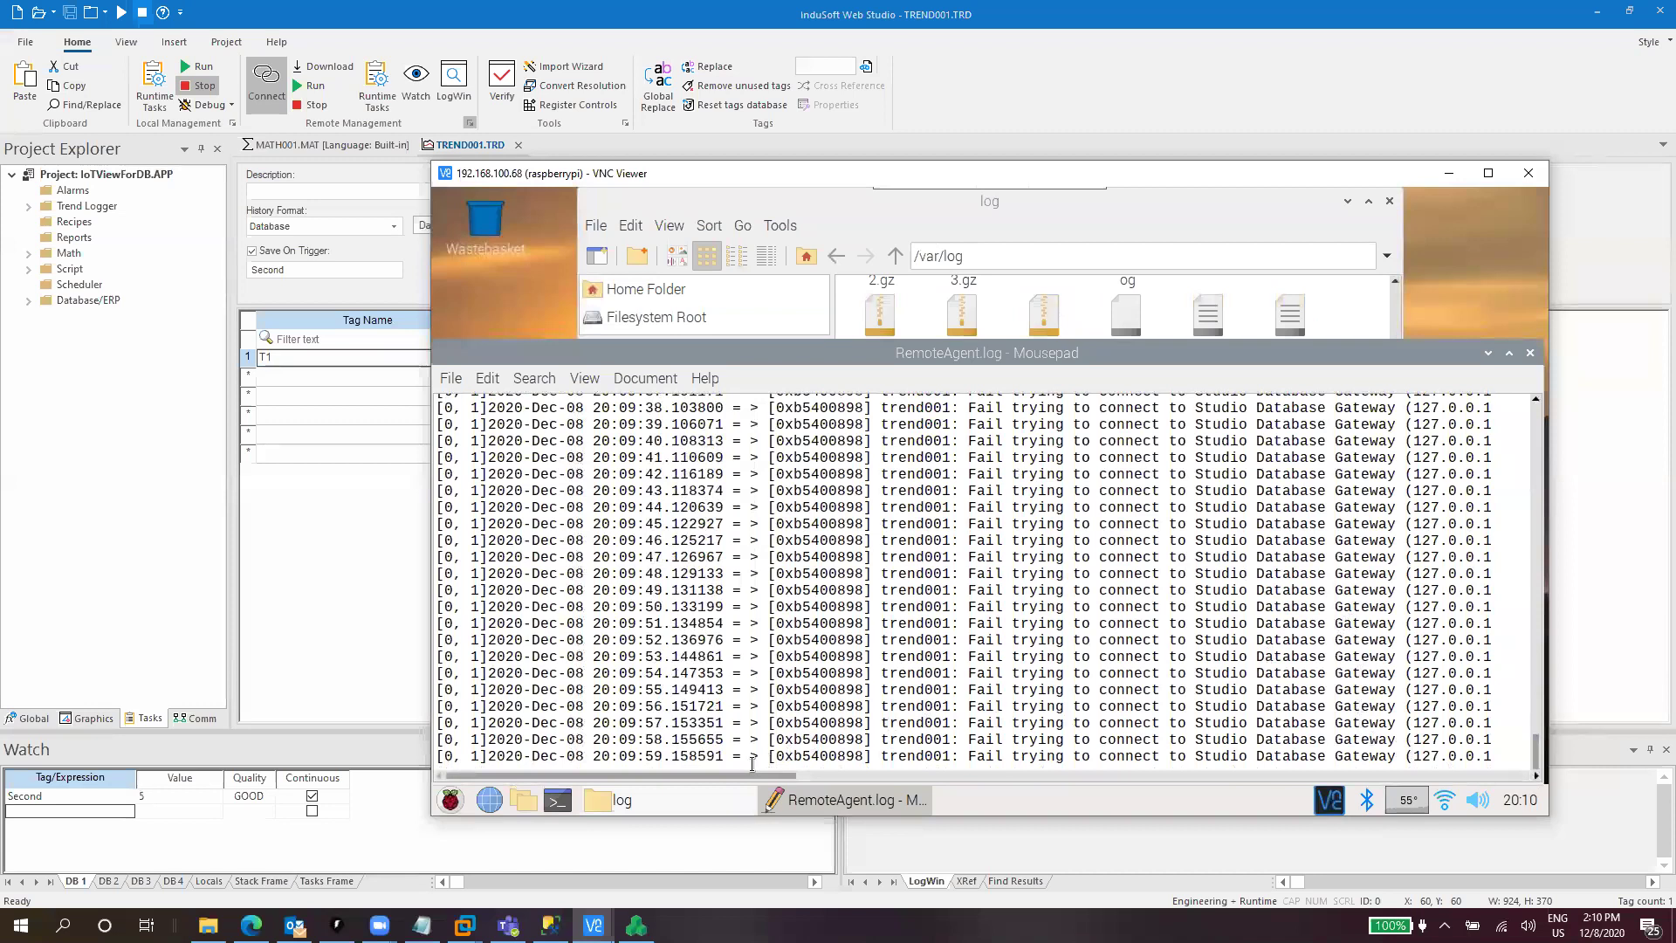
pyautogui.moveTo(733, 774); pyautogui.dragTo(833, 784)
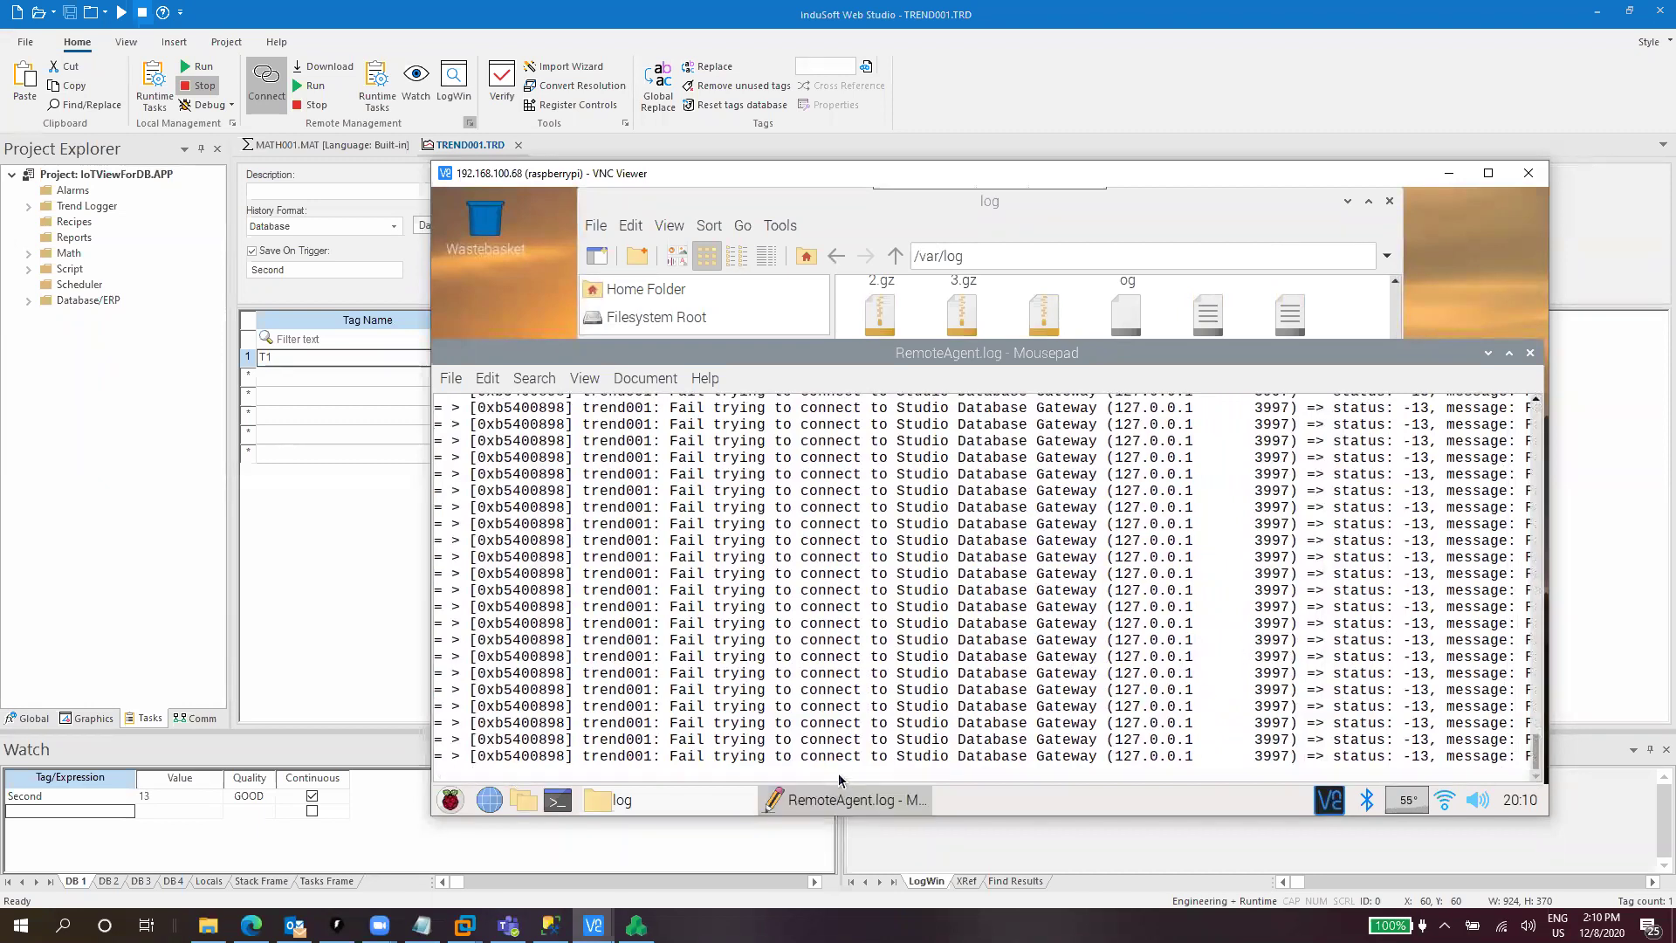
pyautogui.hscroll(1, 970, 777)
pyautogui.hscroll(20, 970, 777)
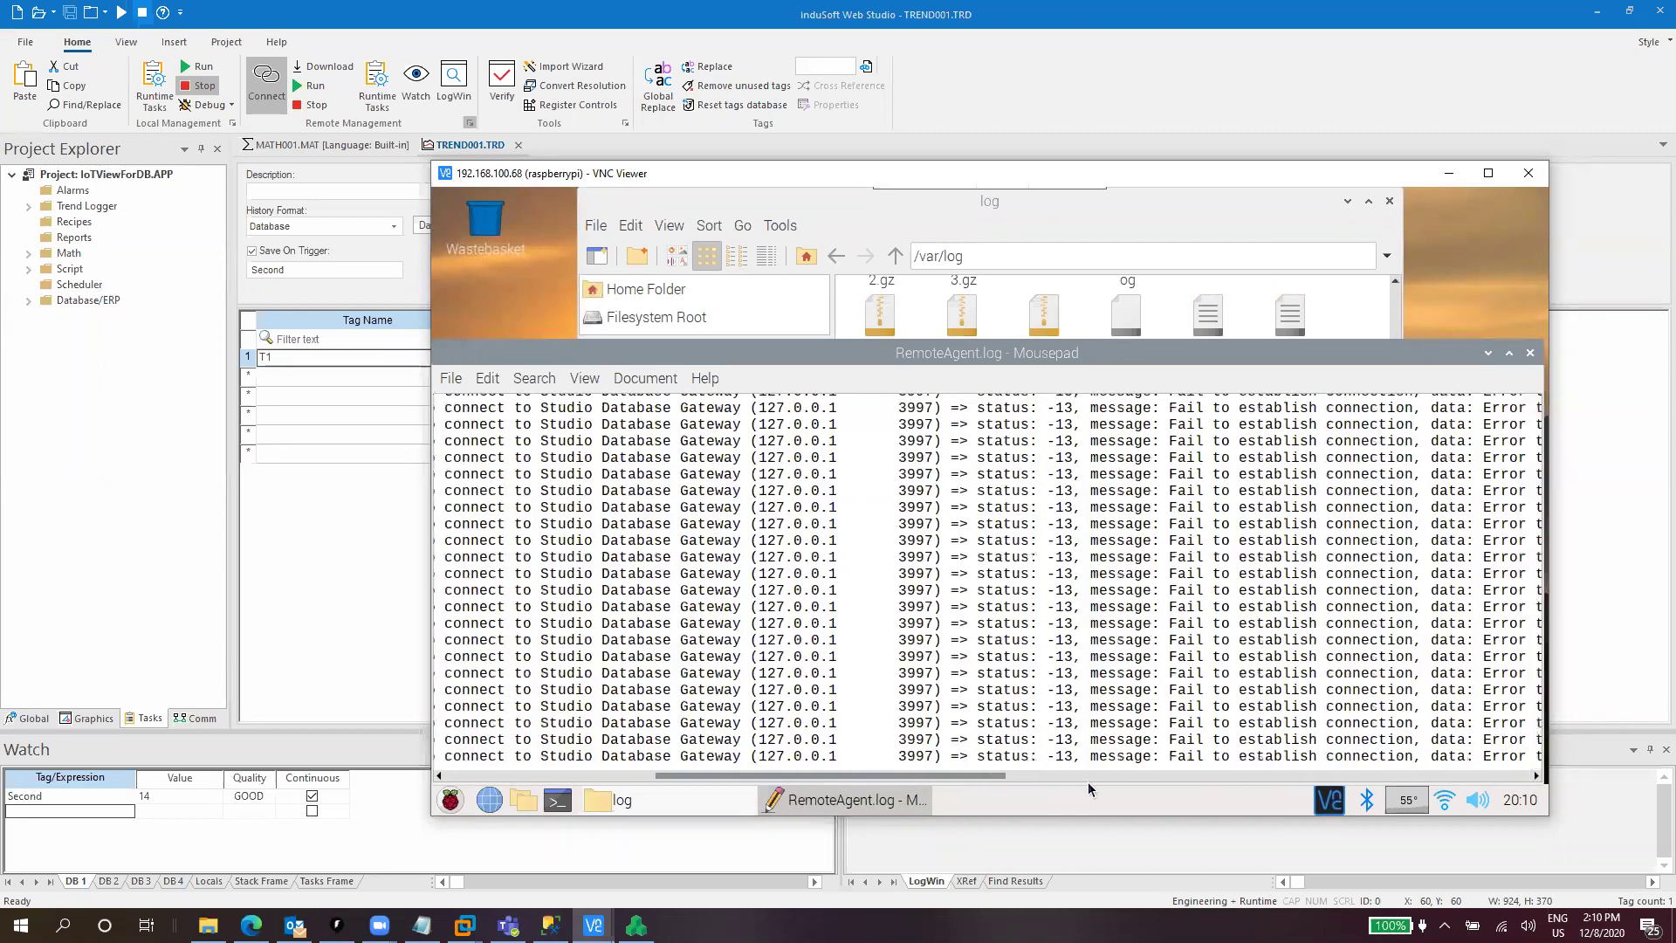
pyautogui.hscroll(5, 1473, 760)
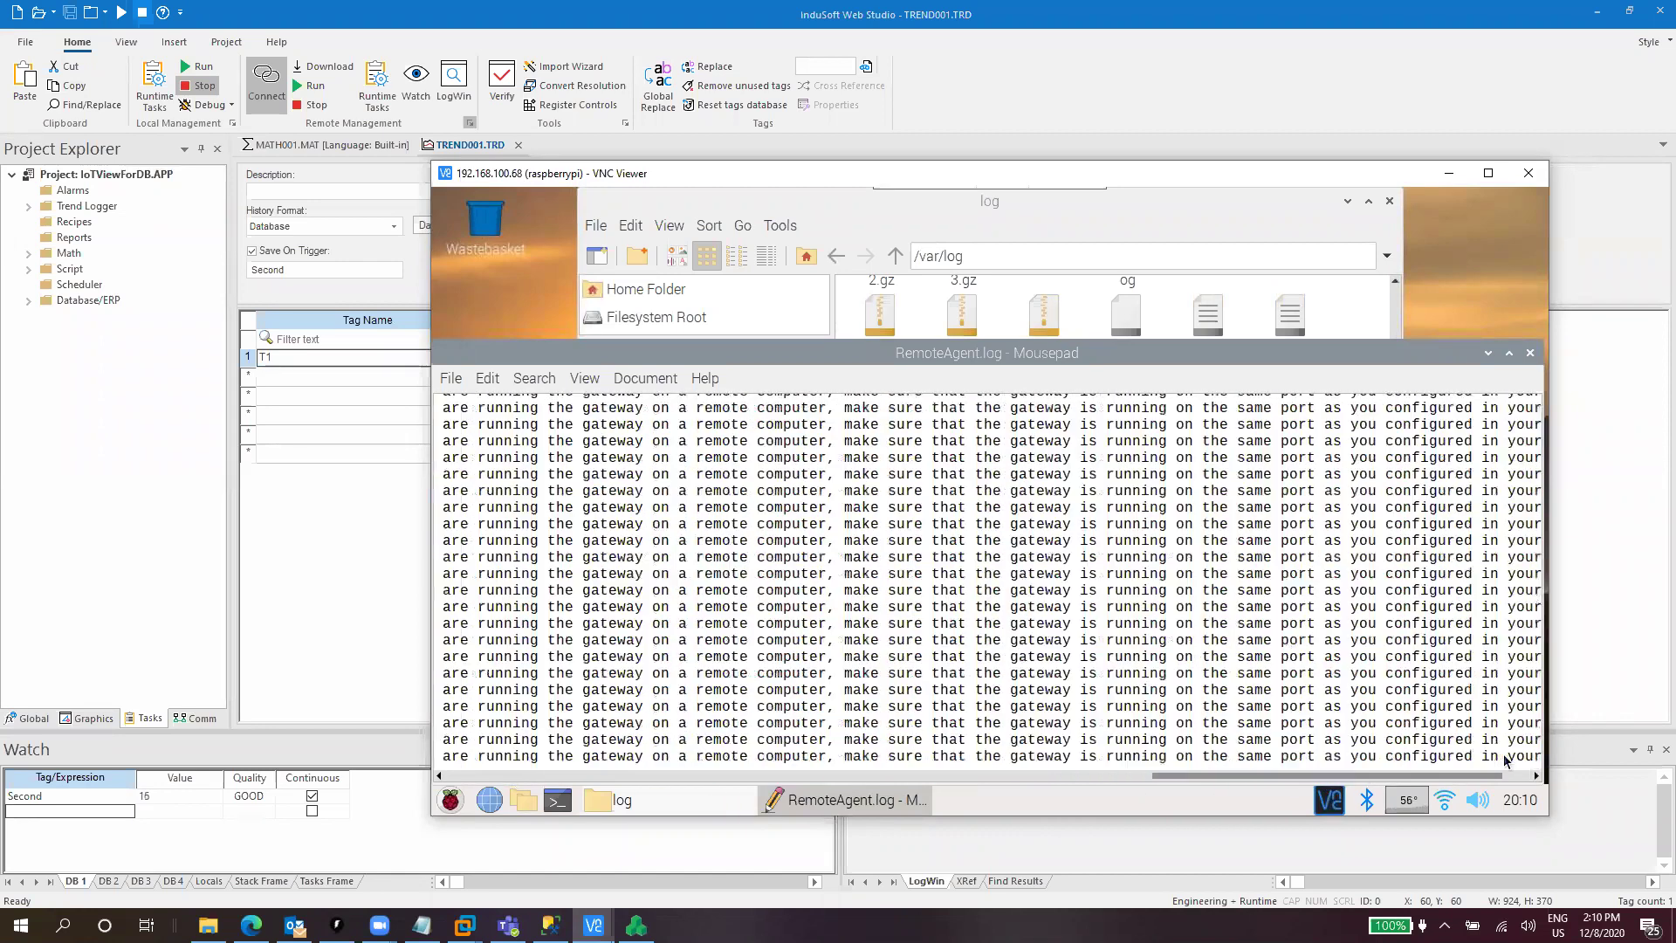
pyautogui.hscroll(-20, 719, 777)
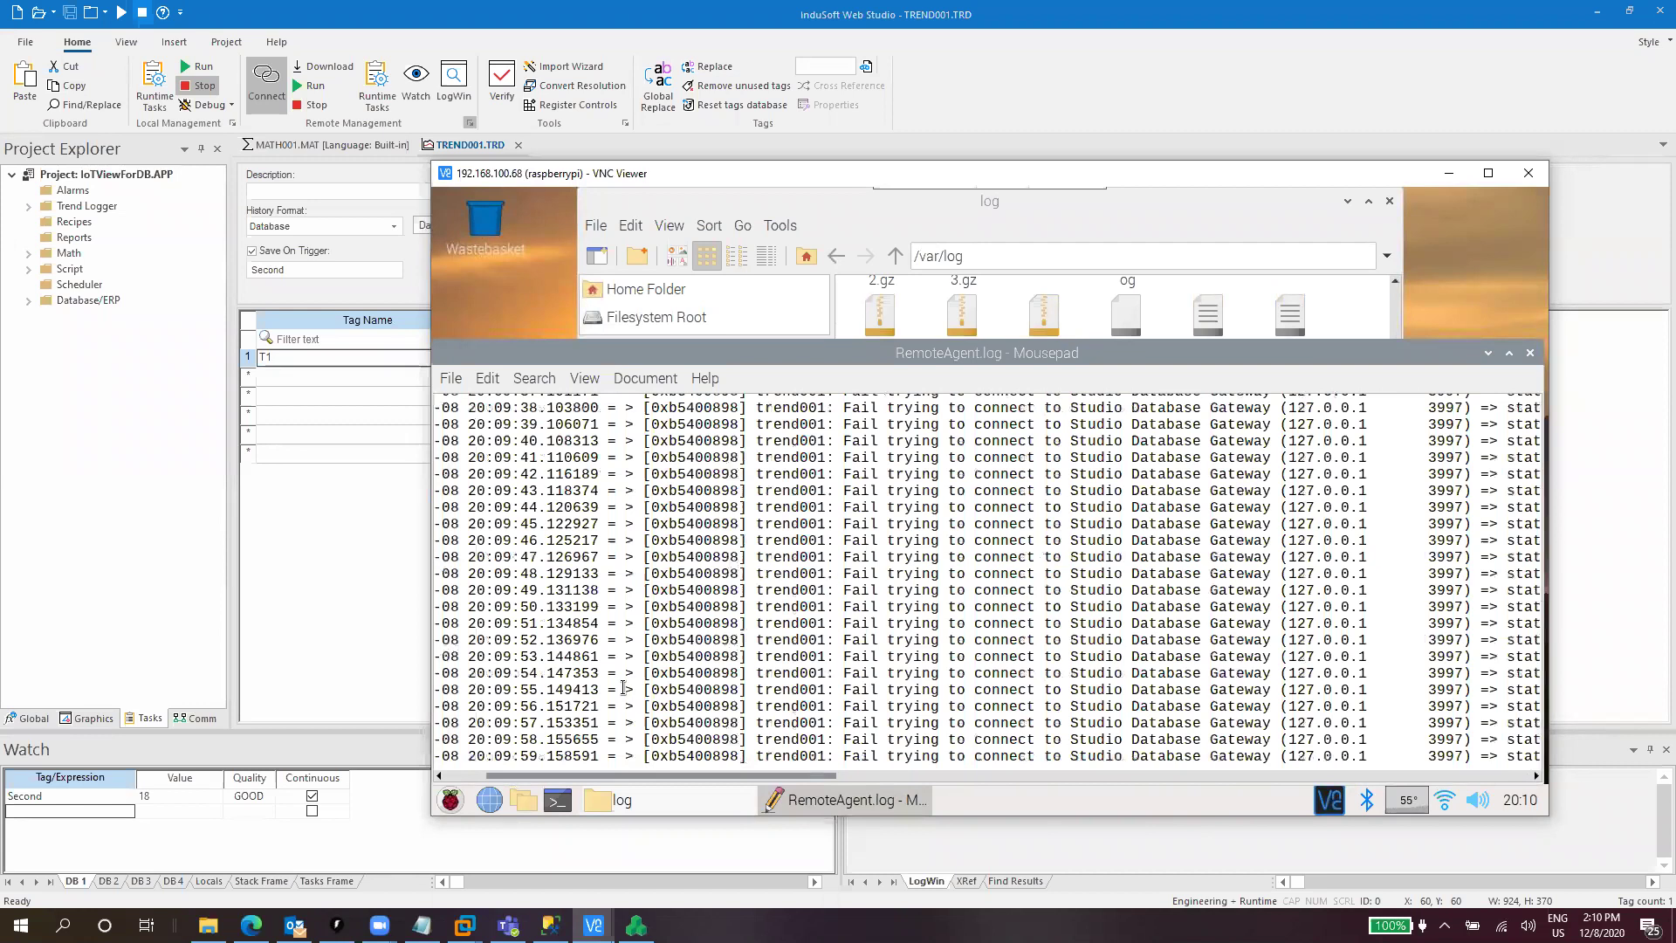
pyautogui.hscroll(-5, 623, 688)
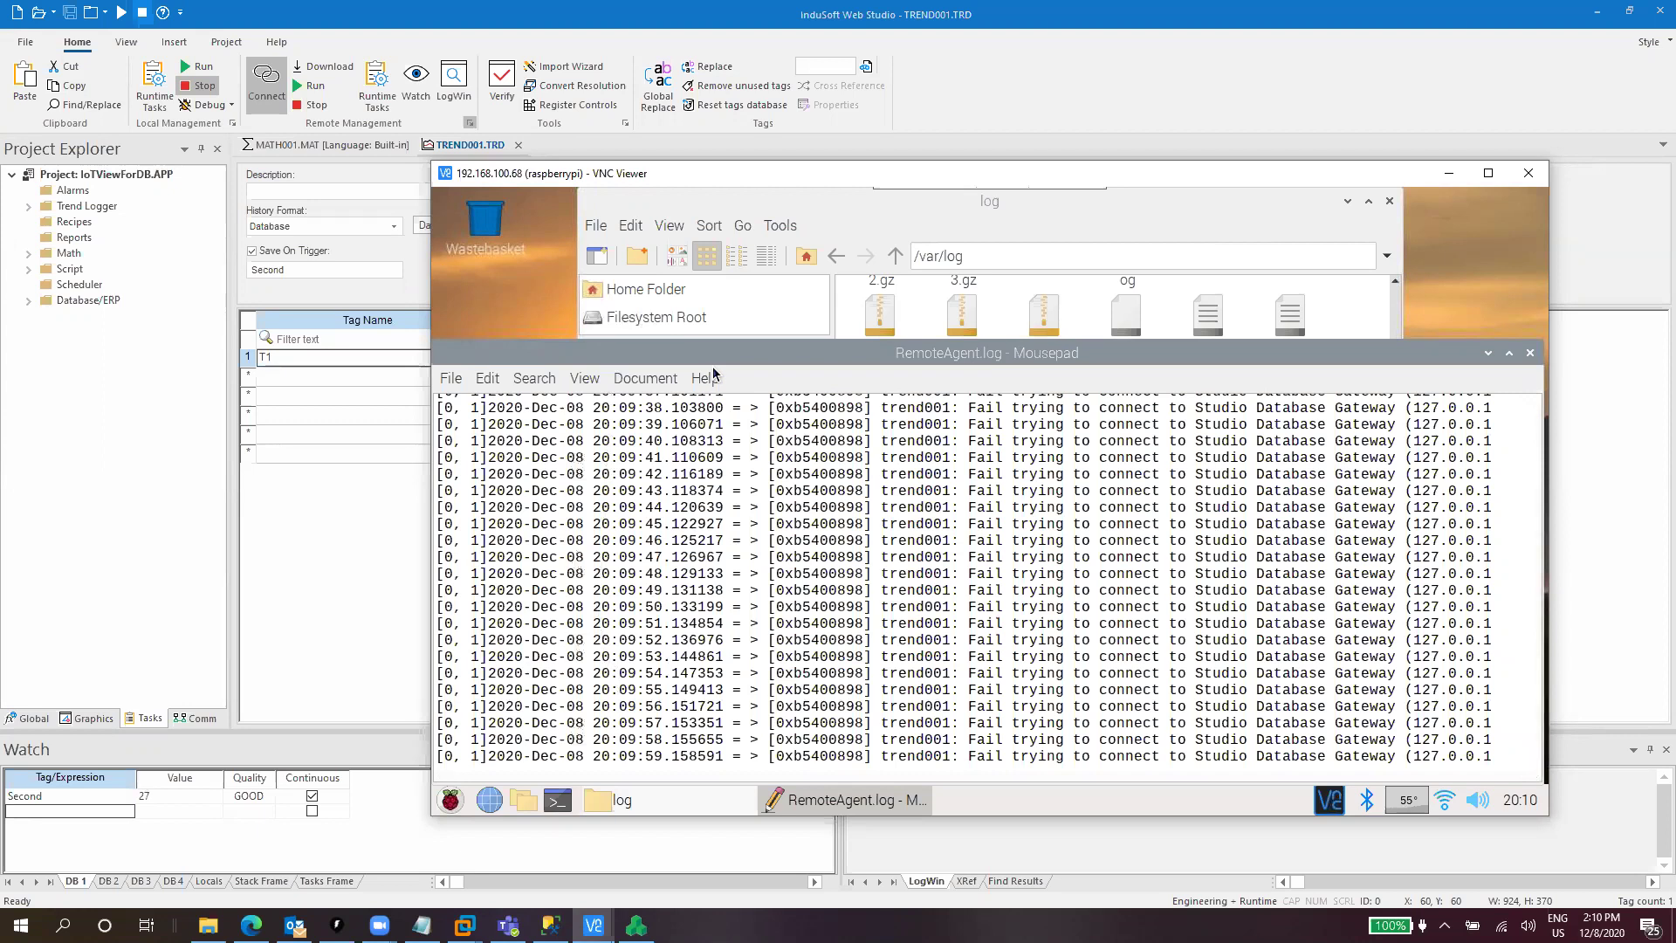
pyautogui.click(1530, 354)
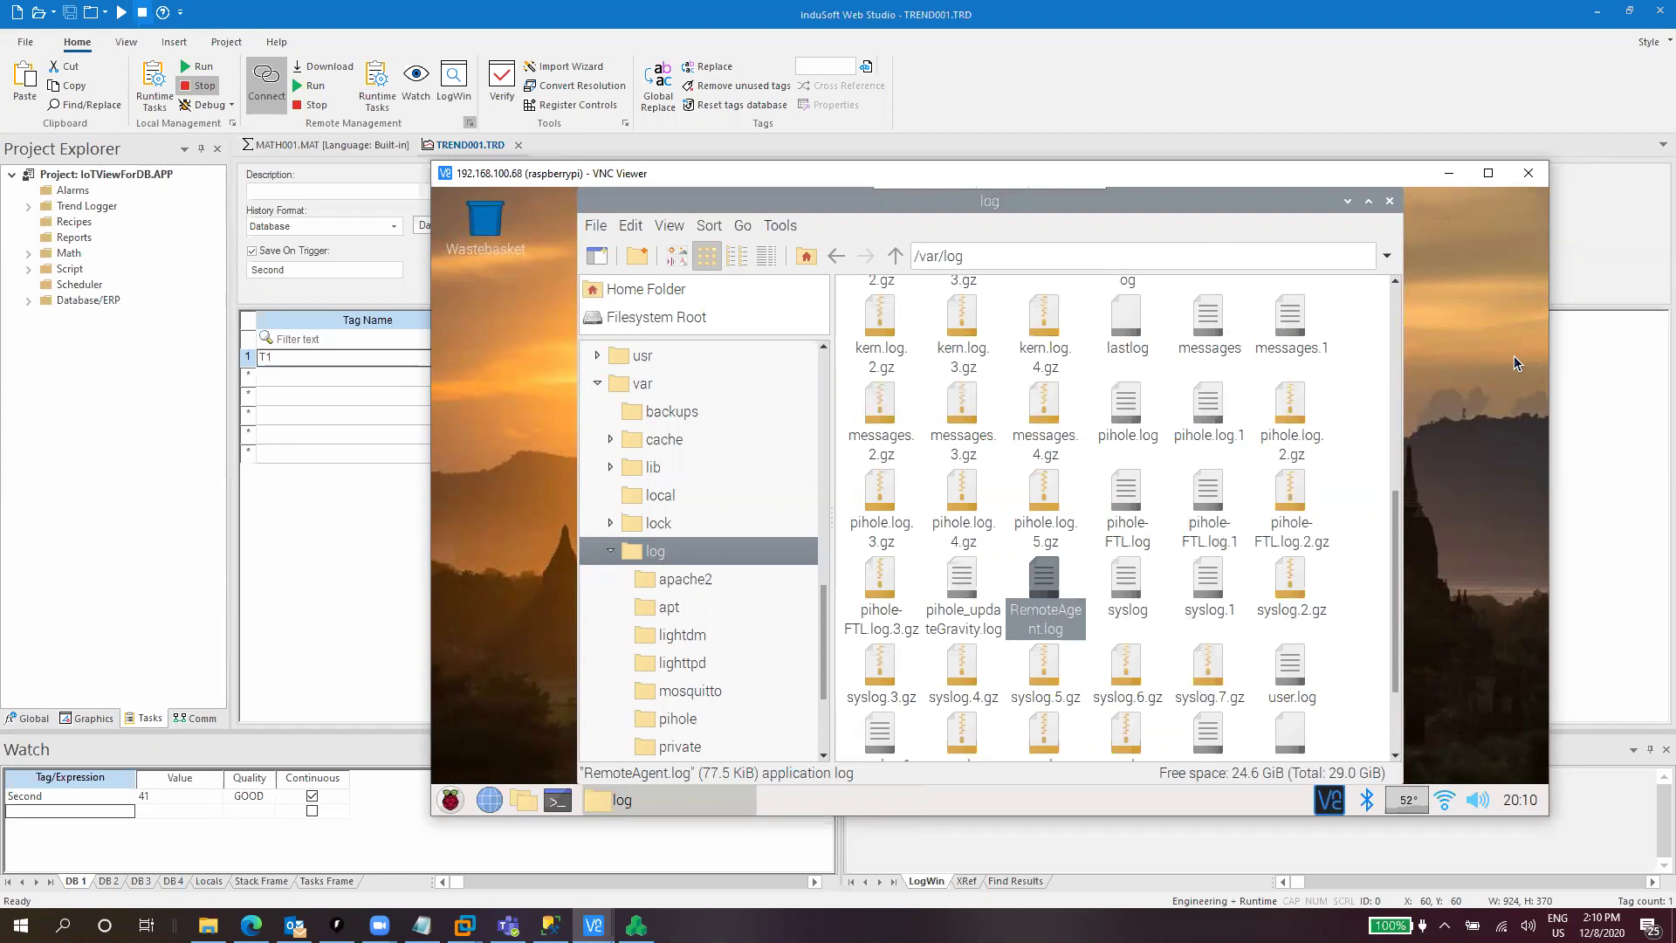
# Switch to the Windows 10 DB Server 2 VM and close its Command Prompt.
pyautogui.moveTo(464, 926)
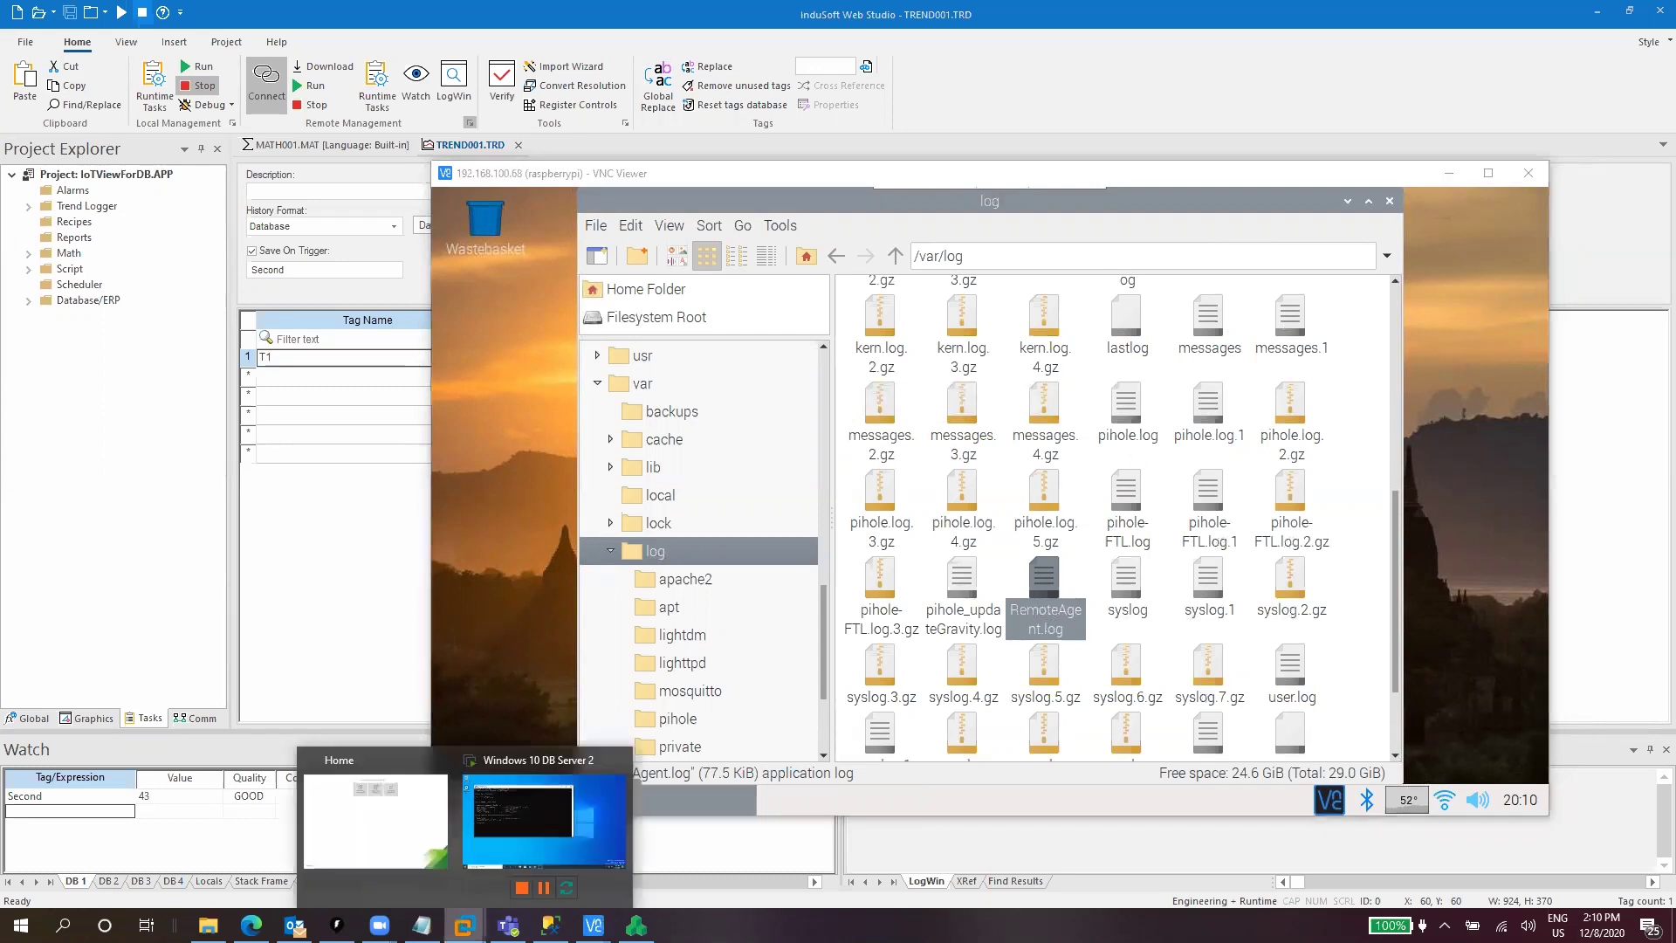
pyautogui.click(517, 810)
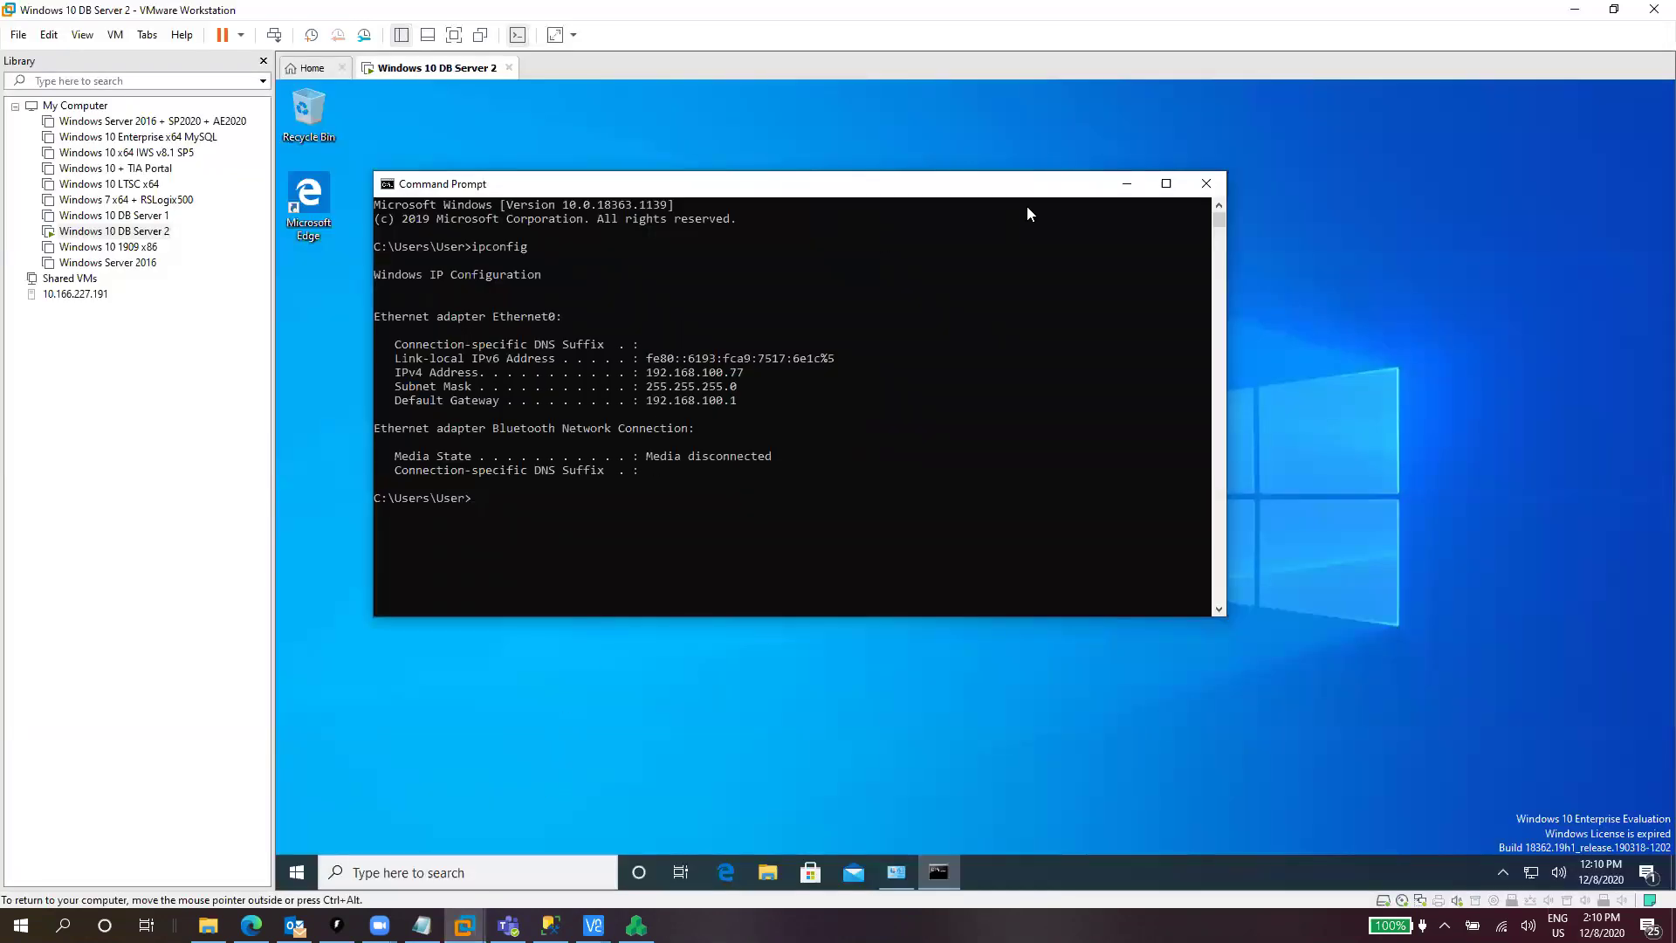
pyautogui.click(1208, 184)
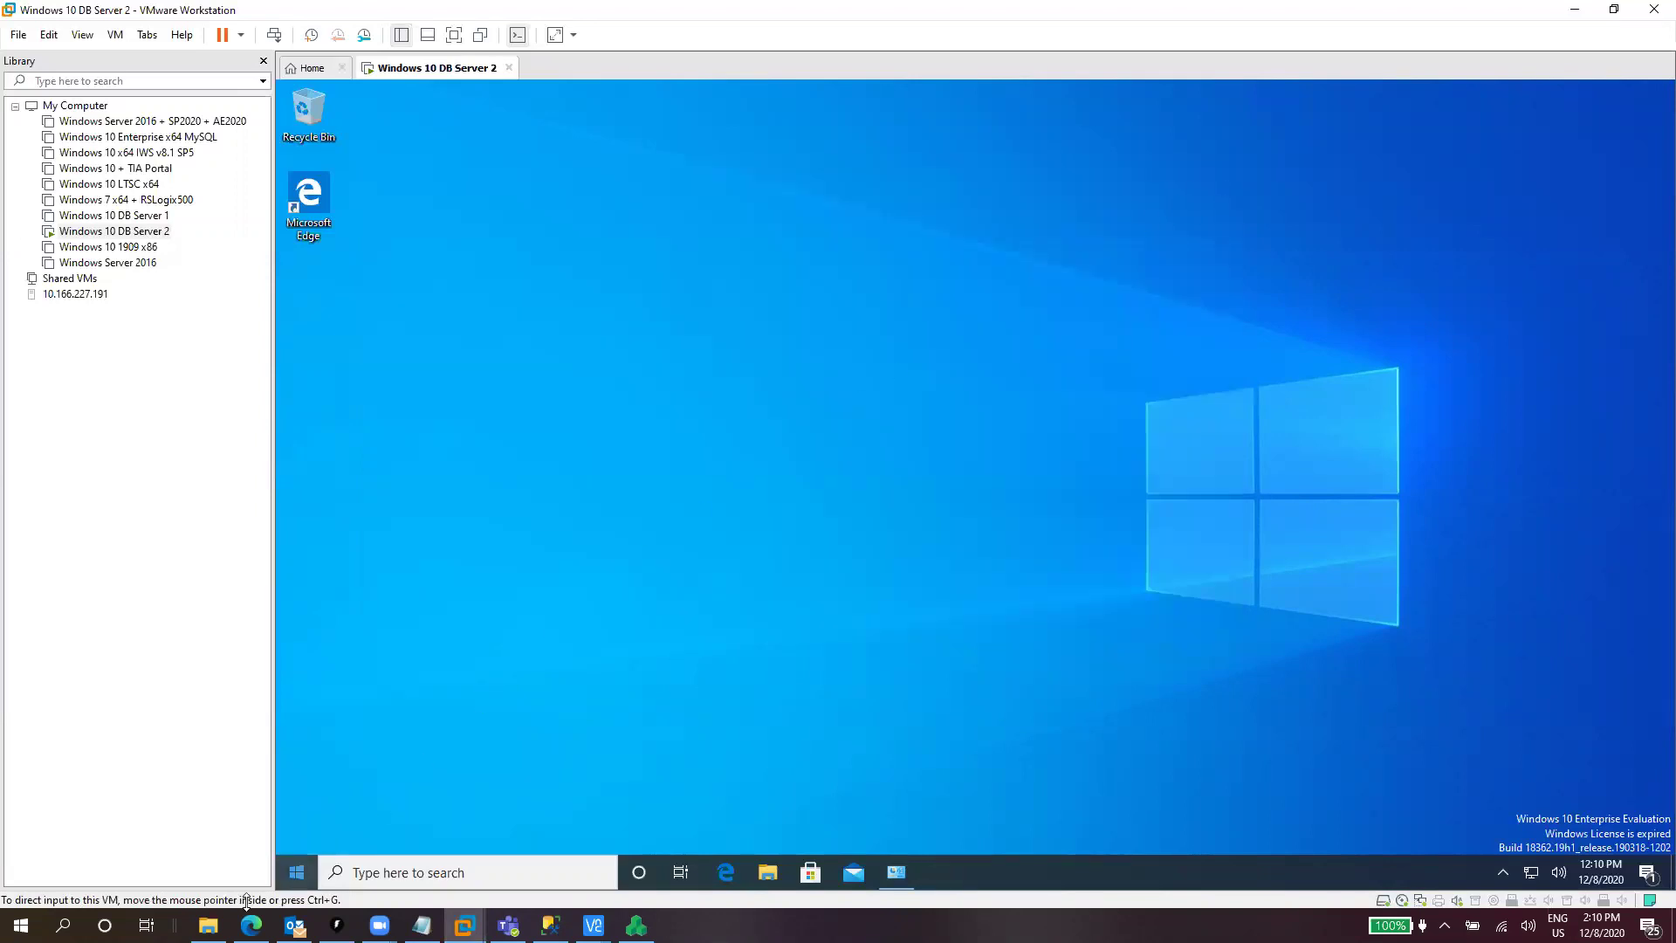
# Select GatewaySetup.exe in the host's DatabaseGateway folder.
pyautogui.click(208, 926)
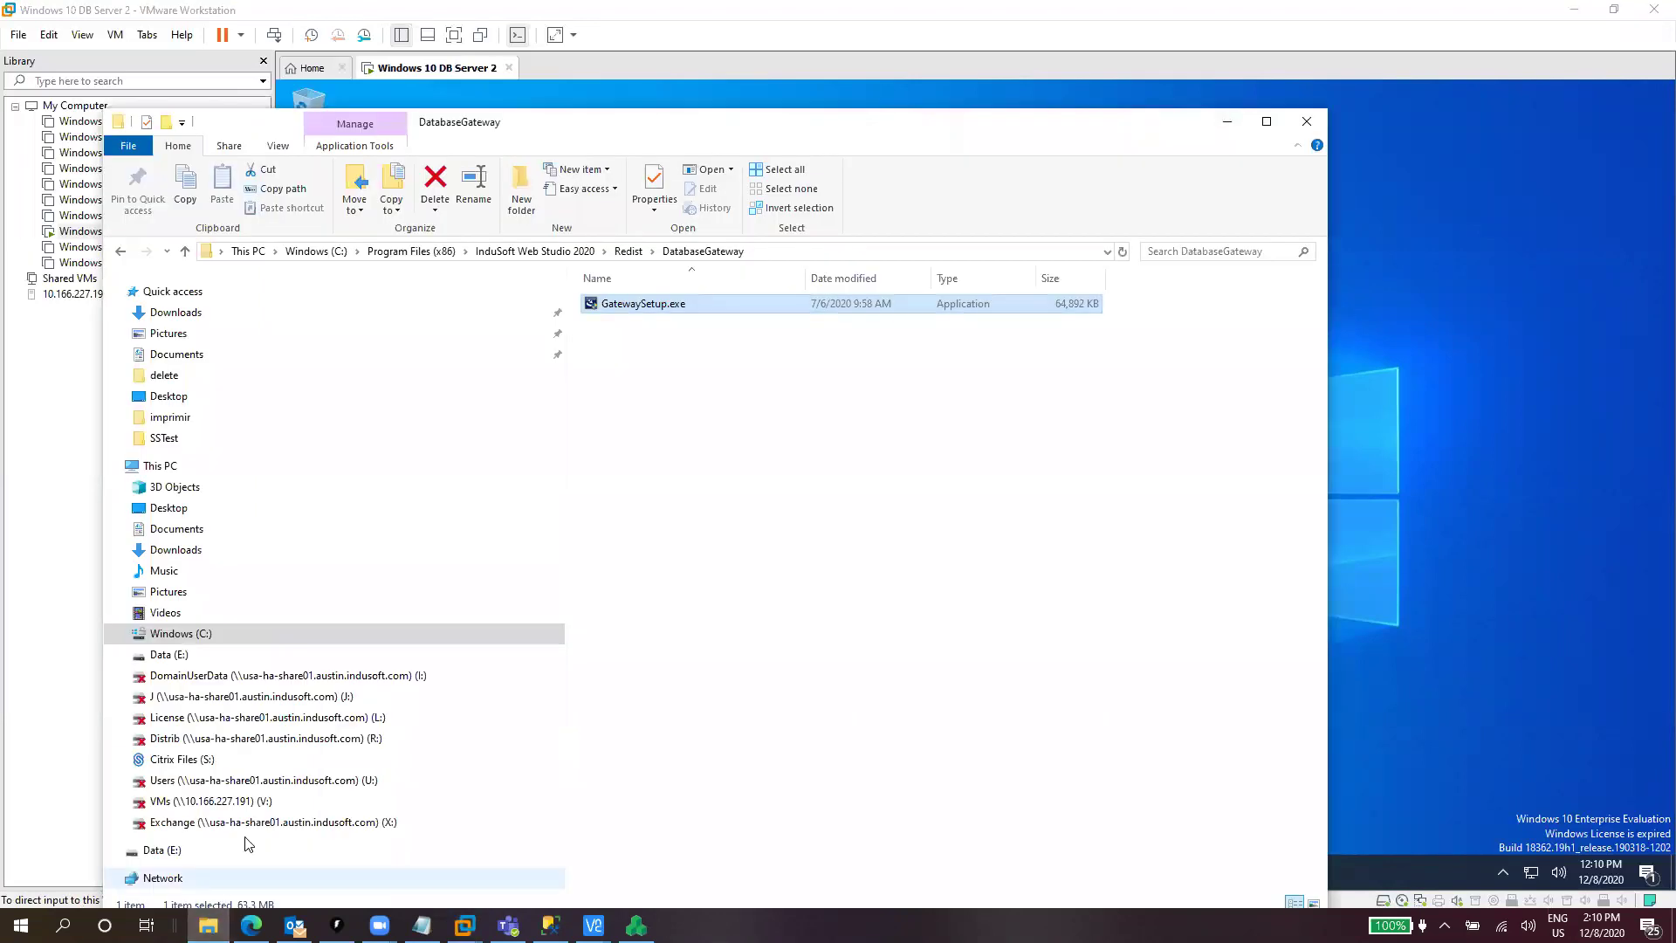
pyautogui.click(840, 251)
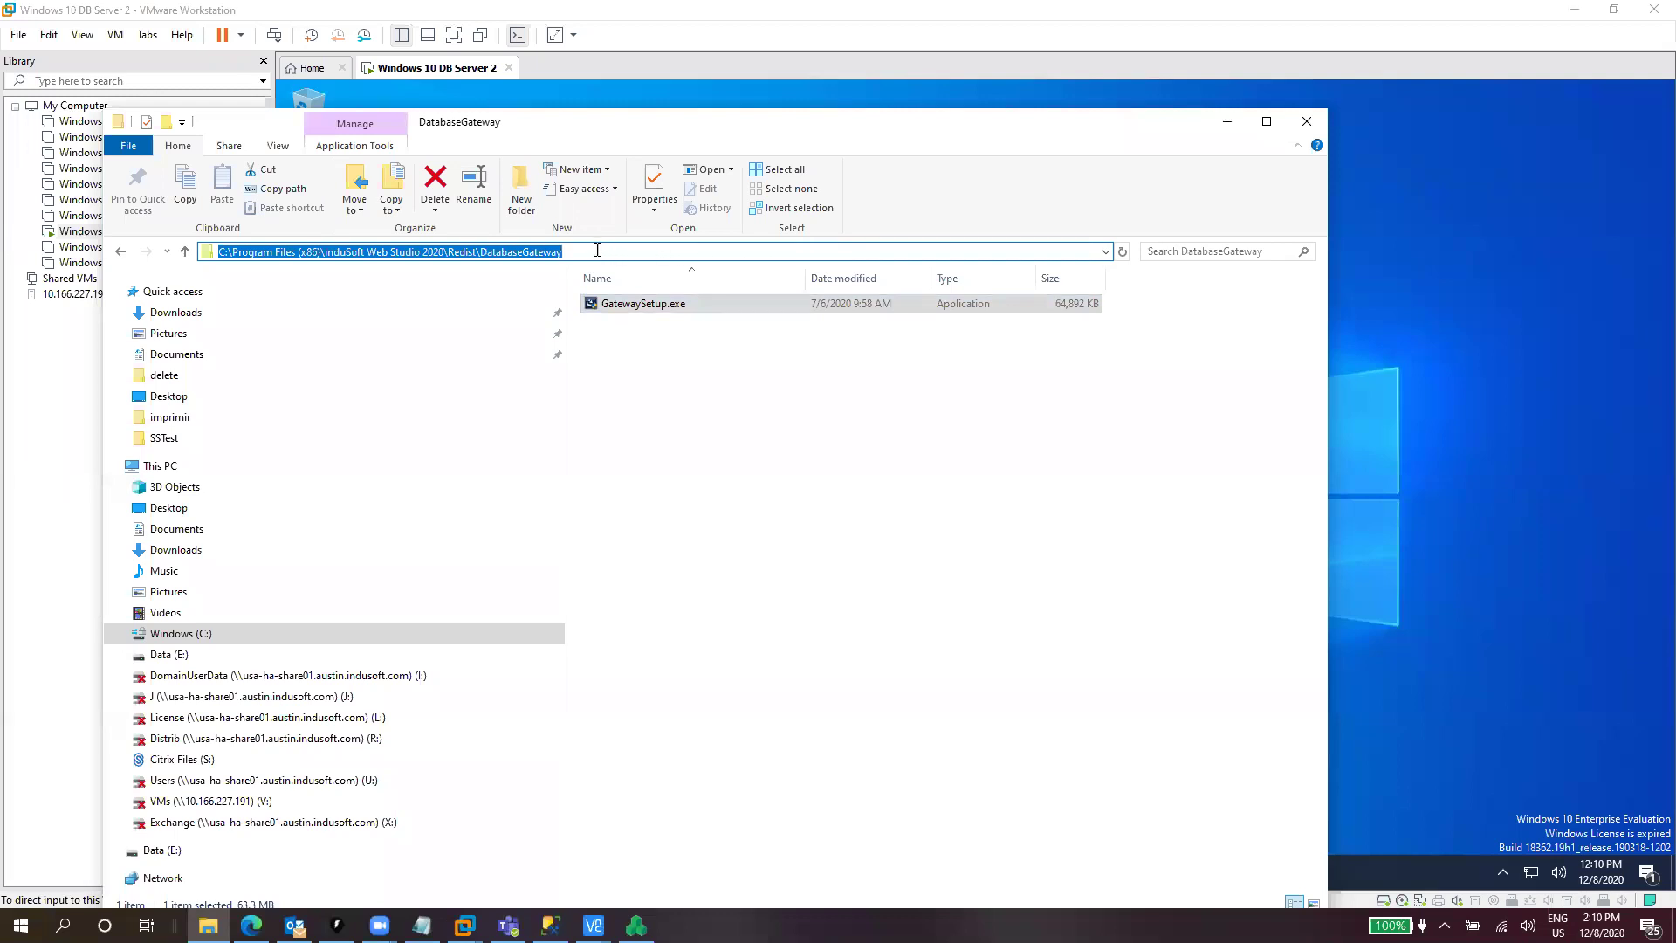
pyautogui.moveTo(598, 250); pyautogui.dragTo(118, 250)
pyautogui.click(672, 356)
pyautogui.click(644, 305)
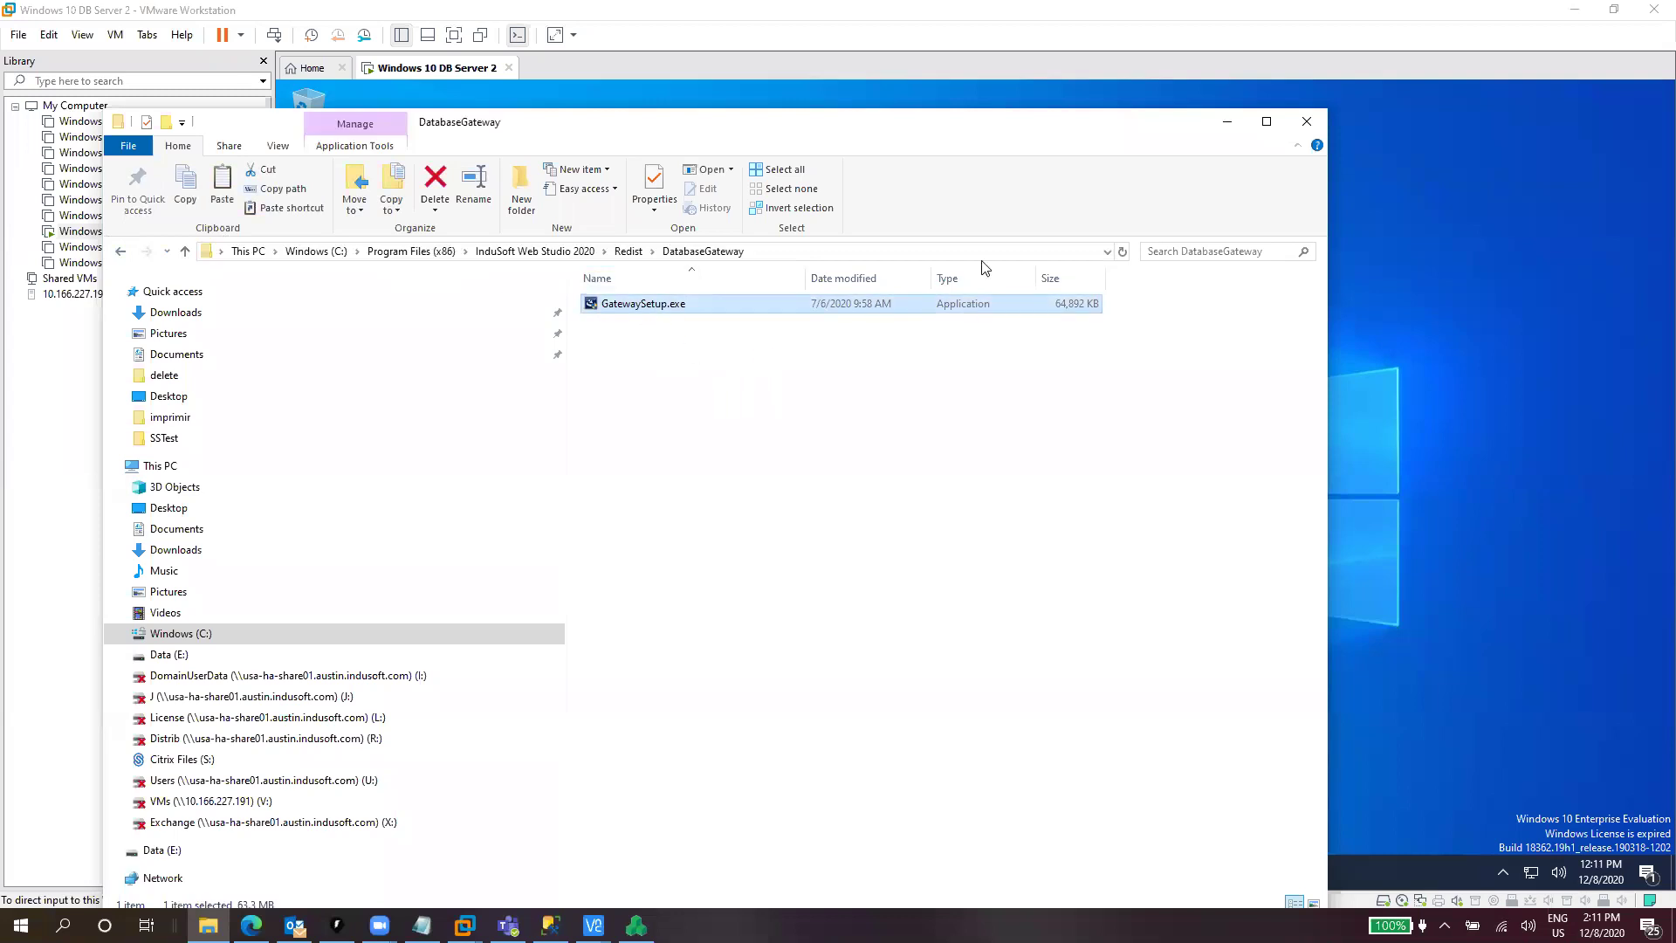
# Paste GatewaySetup.exe into the VM and run it, allowing changes at the UAC prompt.
pyautogui.click(1227, 122)
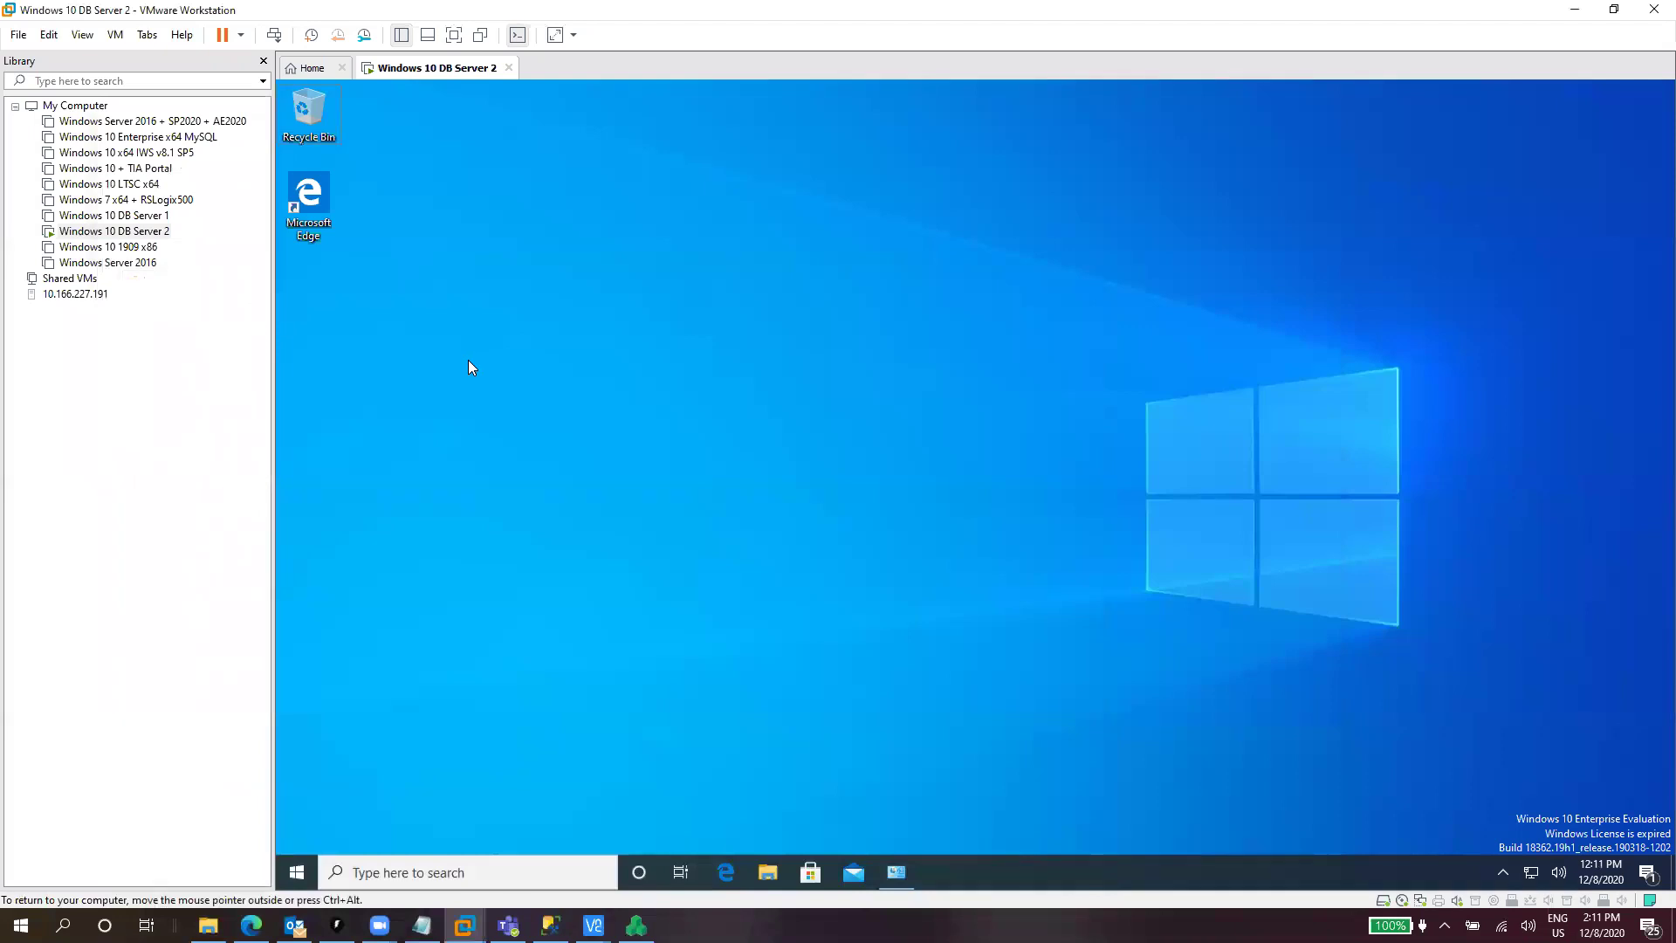
pyautogui.hotkey('ctrl', 'v')
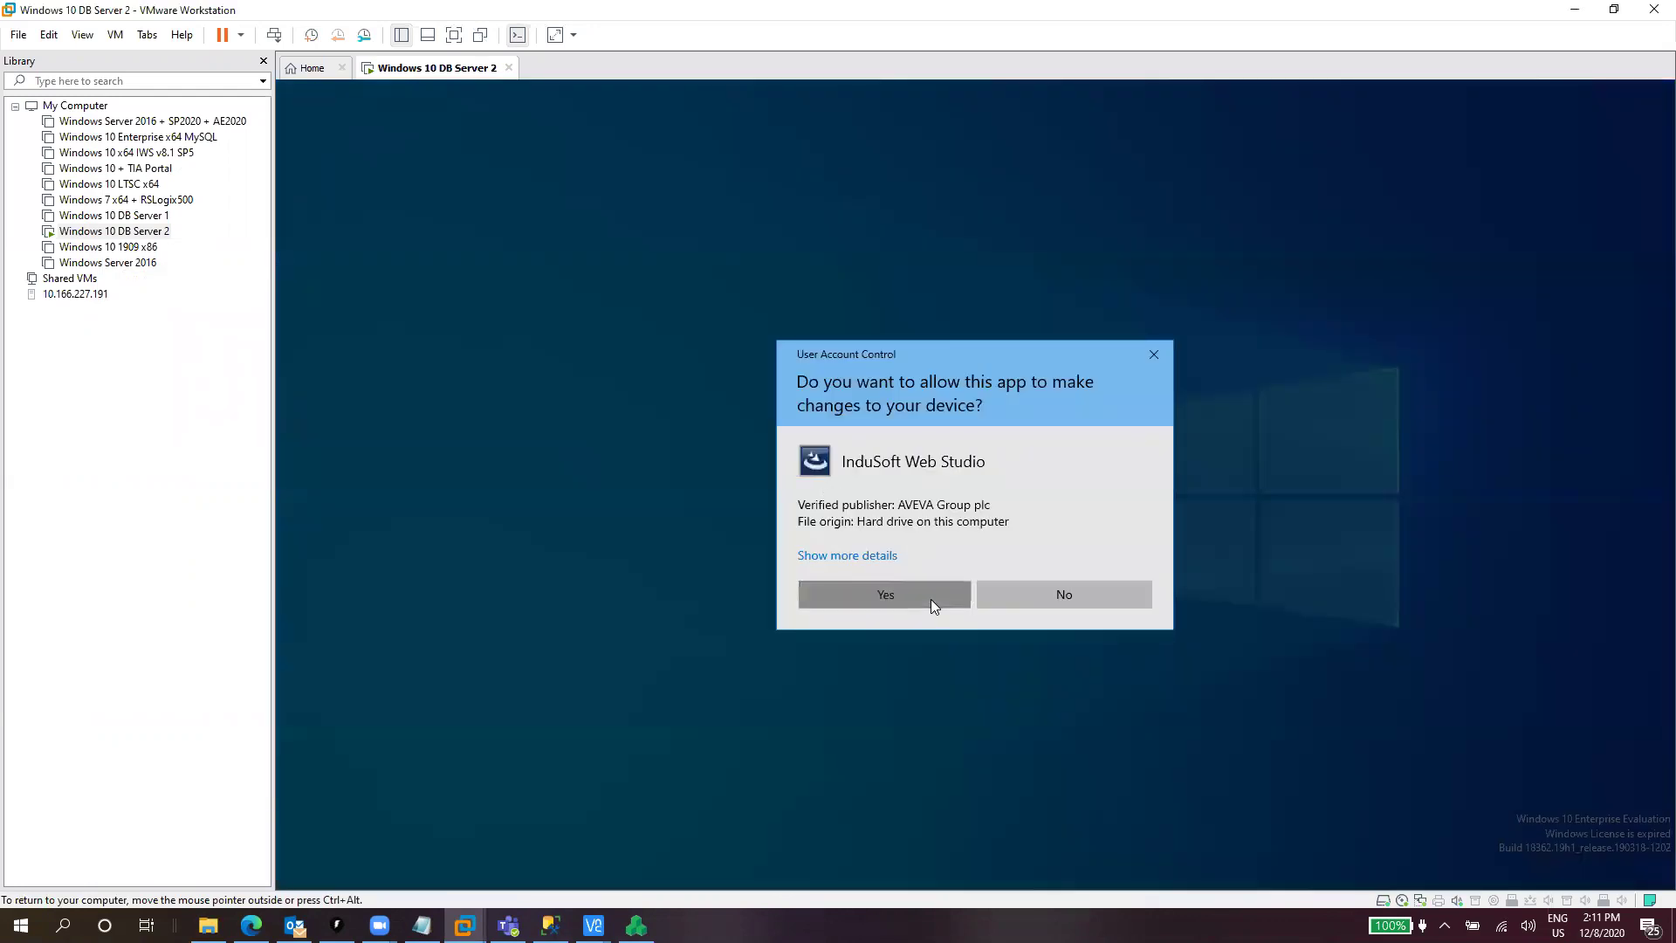
pyautogui.click(930, 599)
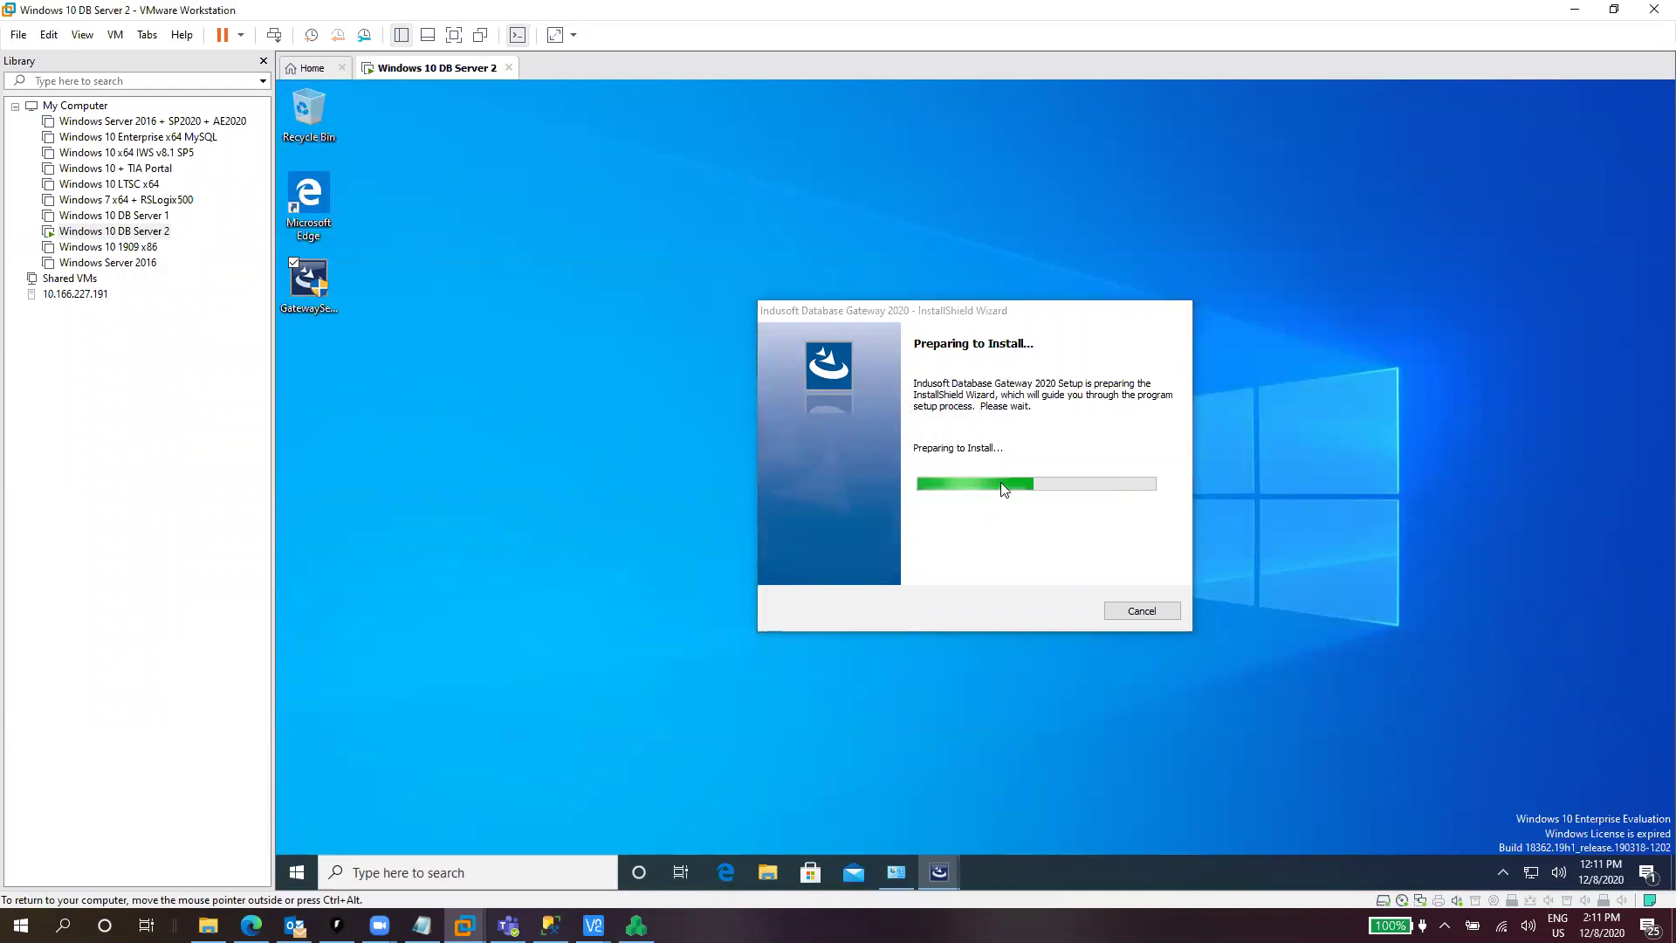
# Install Indusoft Database Gateway 2020 with company name 'abc' and default folder and features.
pyautogui.click(1073, 629)
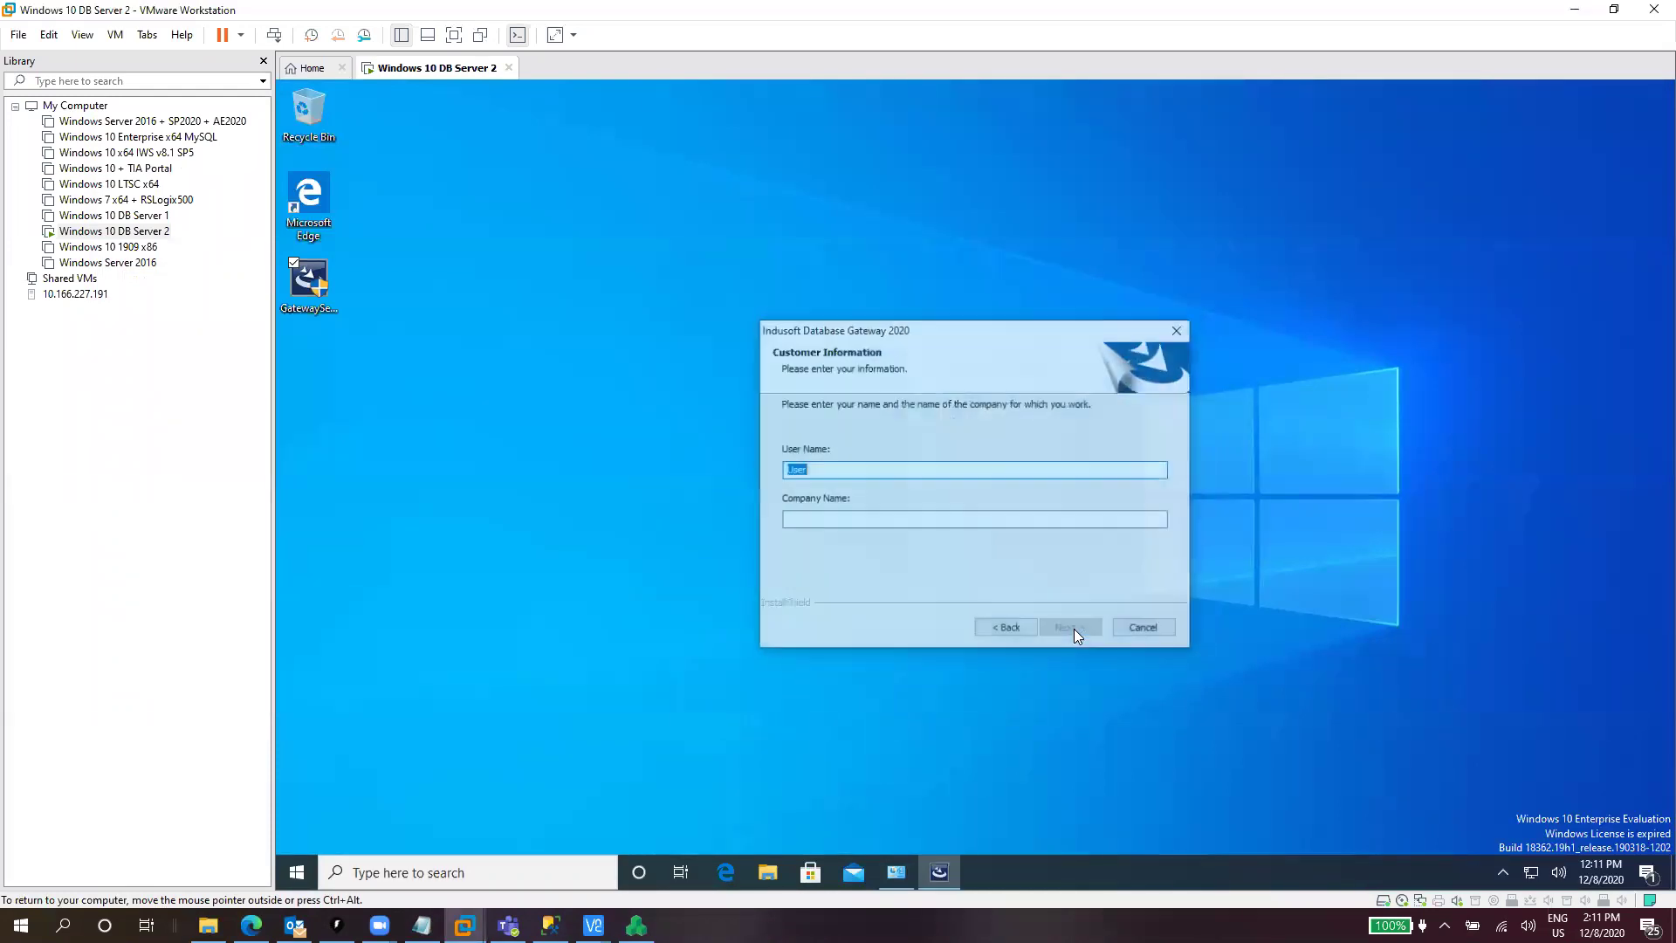
pyautogui.press('Tab')
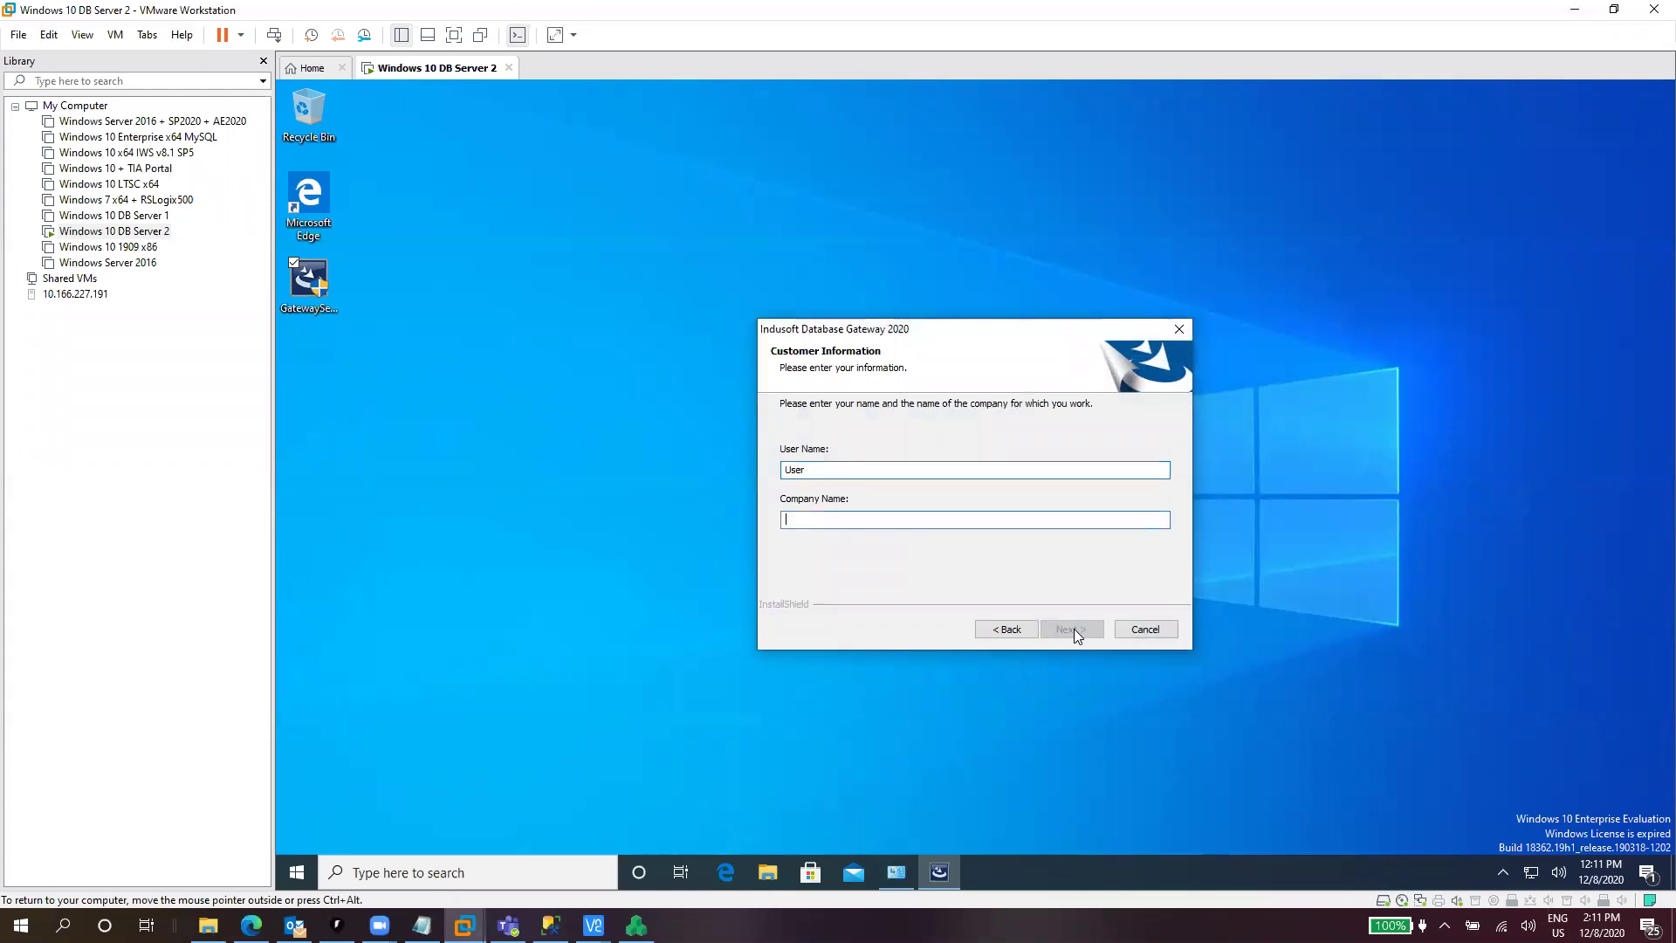
pyautogui.write('abc')
pyautogui.click(1080, 630)
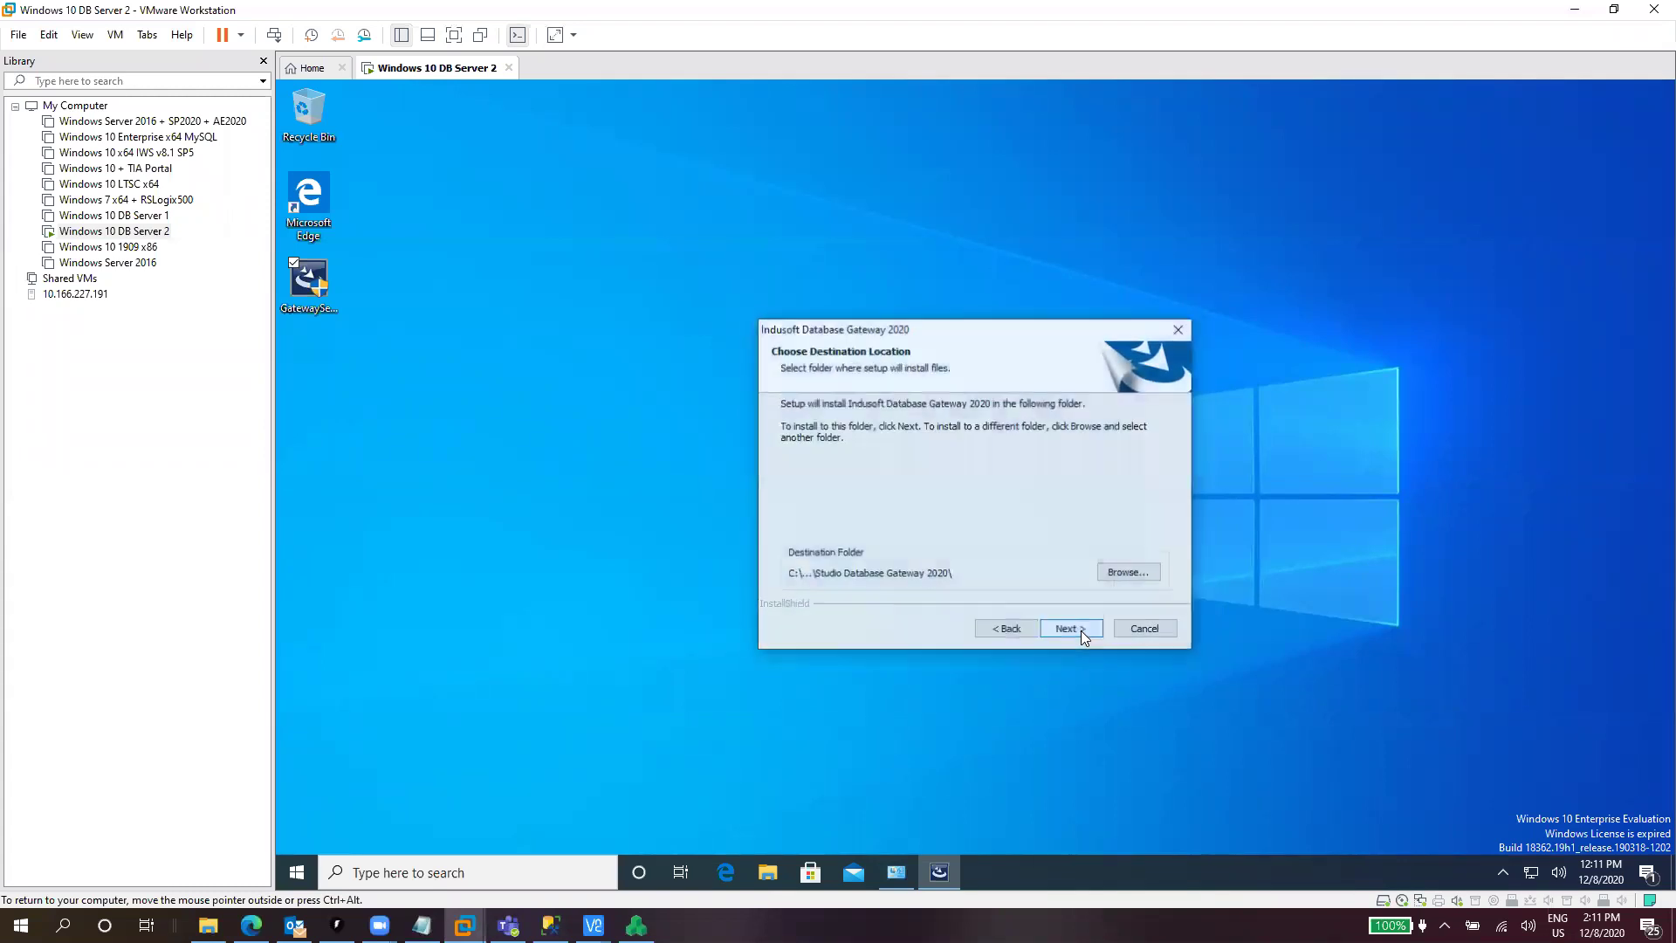
pyautogui.click(1081, 631)
pyautogui.click(1081, 630)
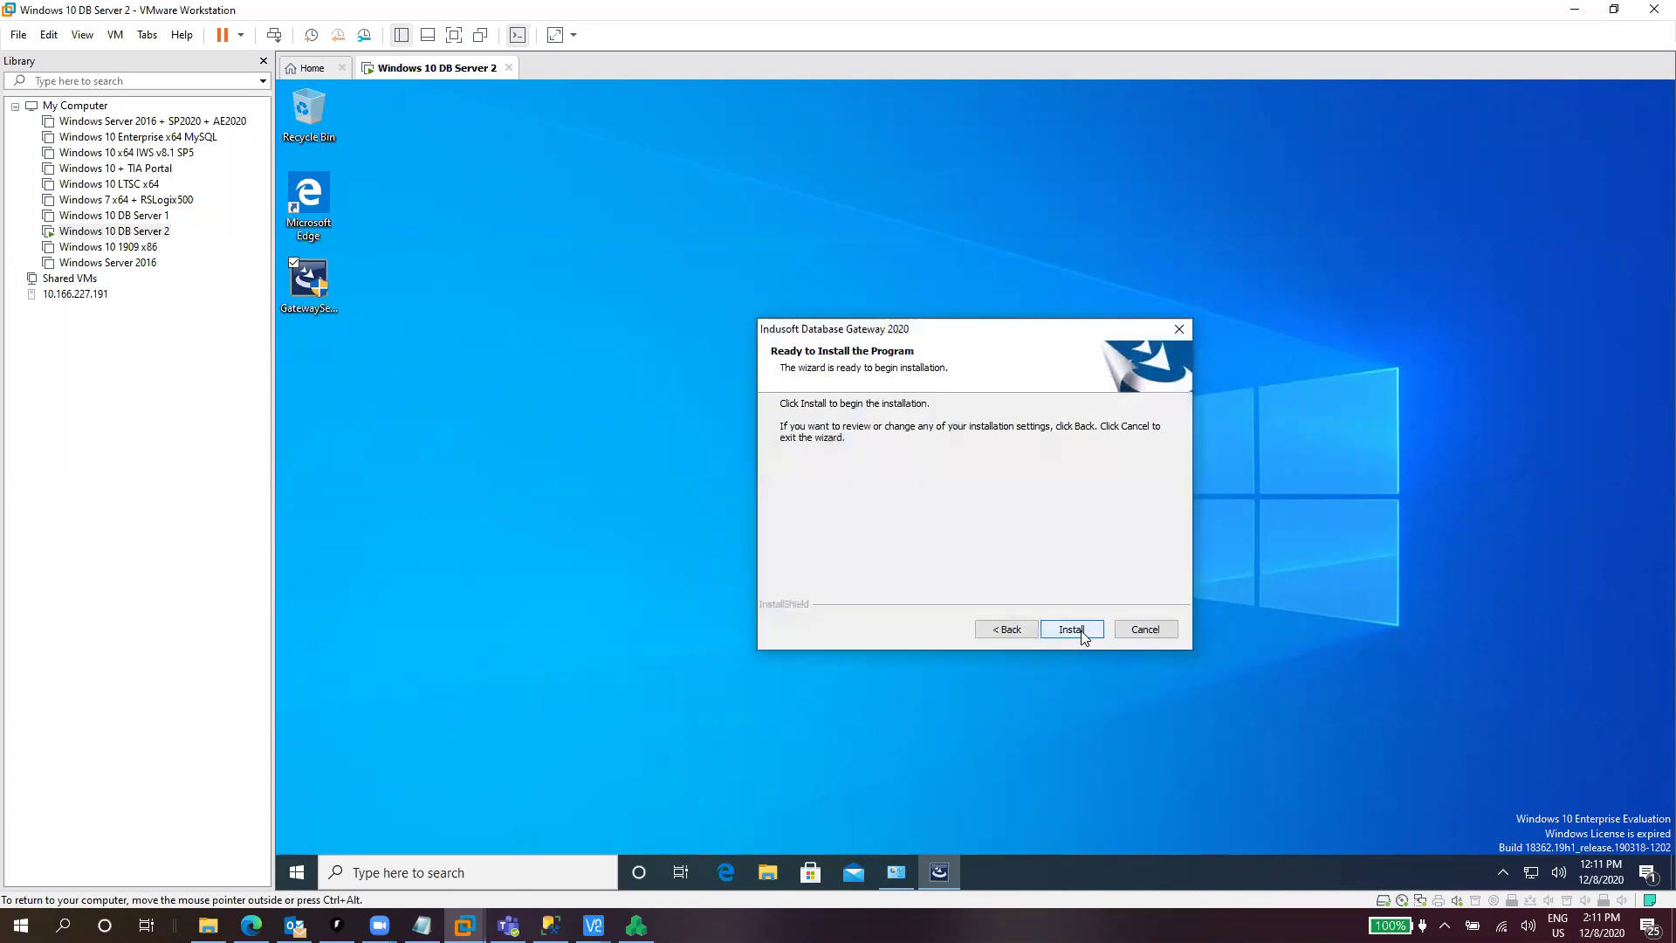
pyautogui.click(1081, 630)
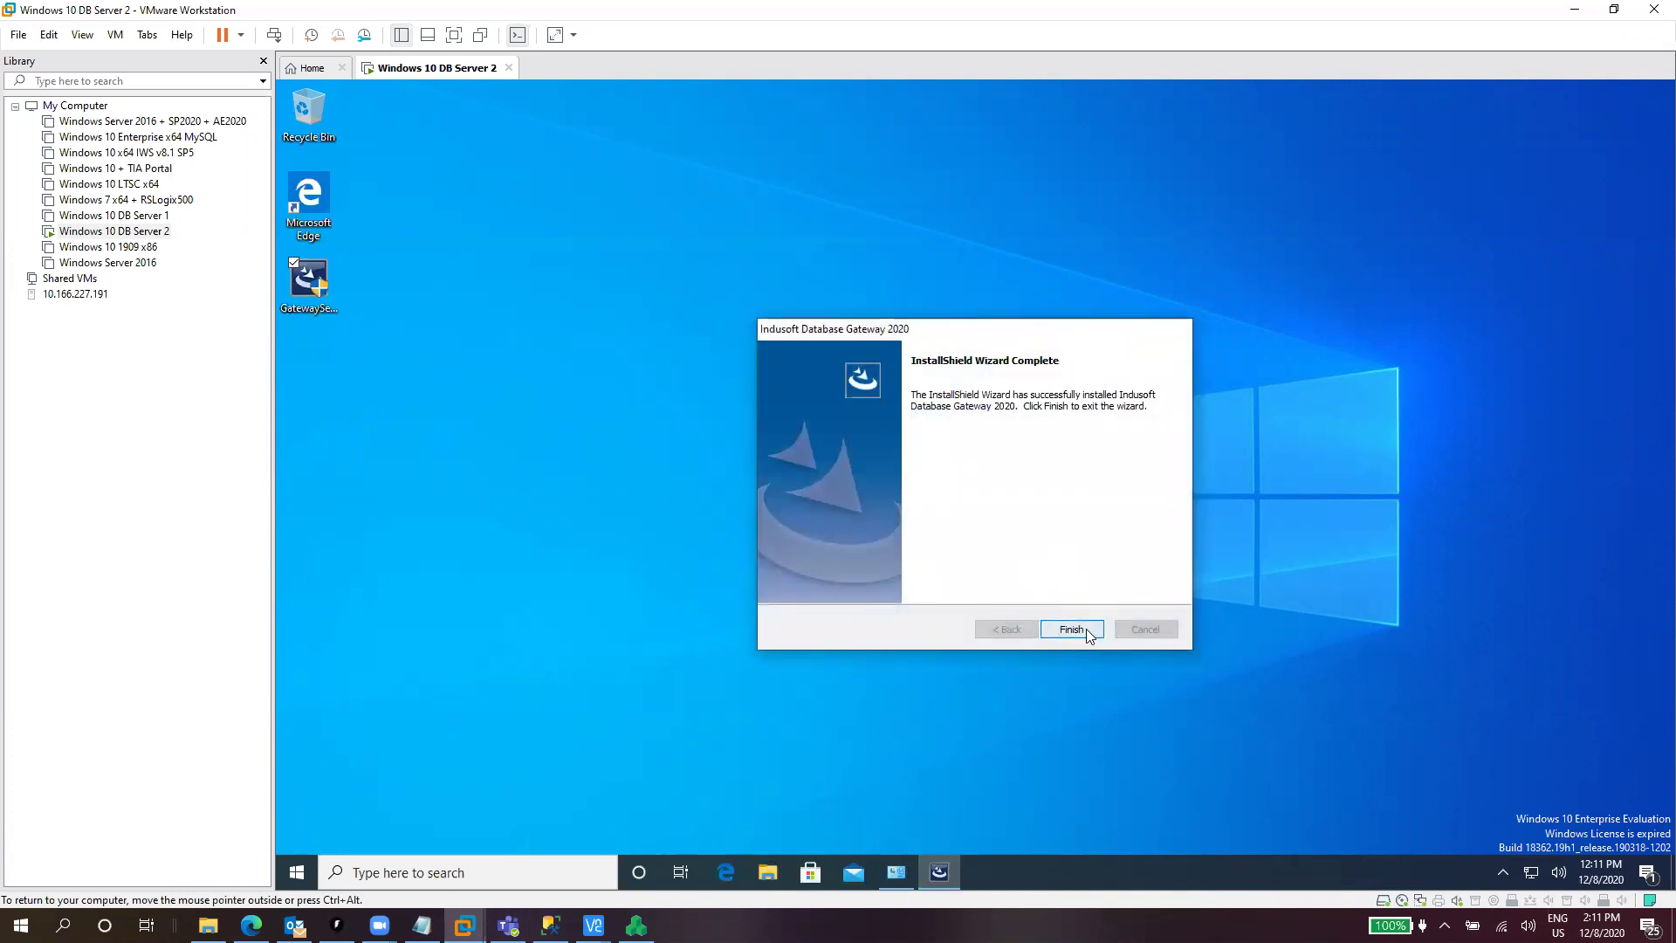
pyautogui.click(1086, 628)
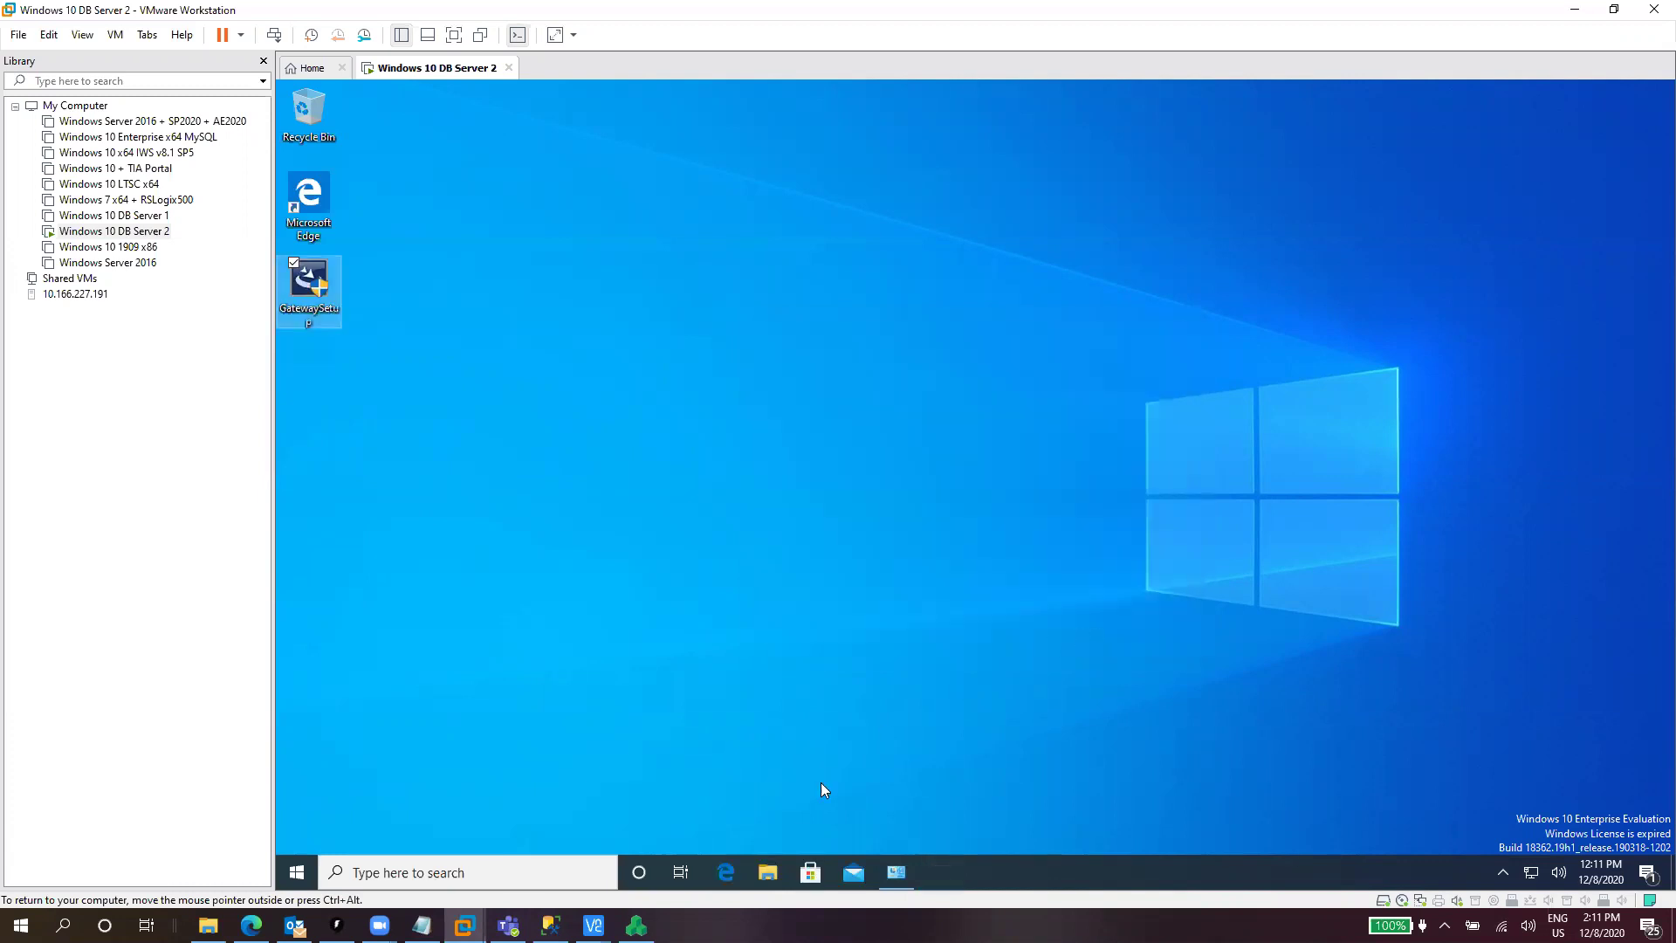
# Launch StADOSvr from C:\Program Files (x86)\Studio Database Gateway 2020.
pyautogui.click(769, 871)
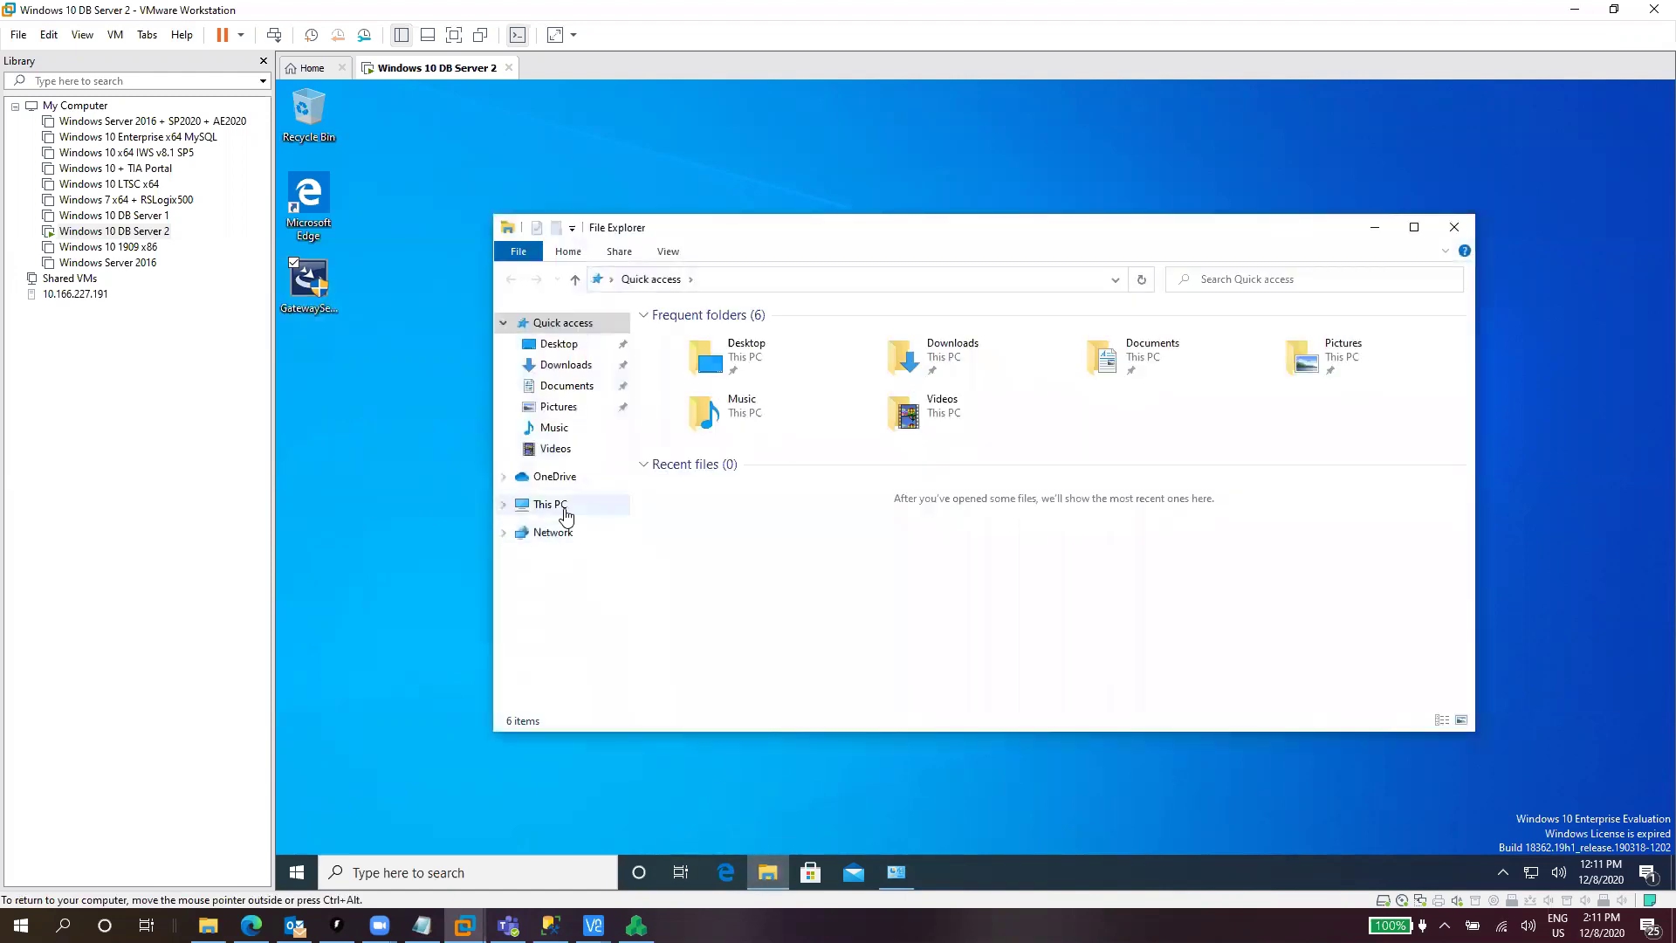
pyautogui.click(566, 515)
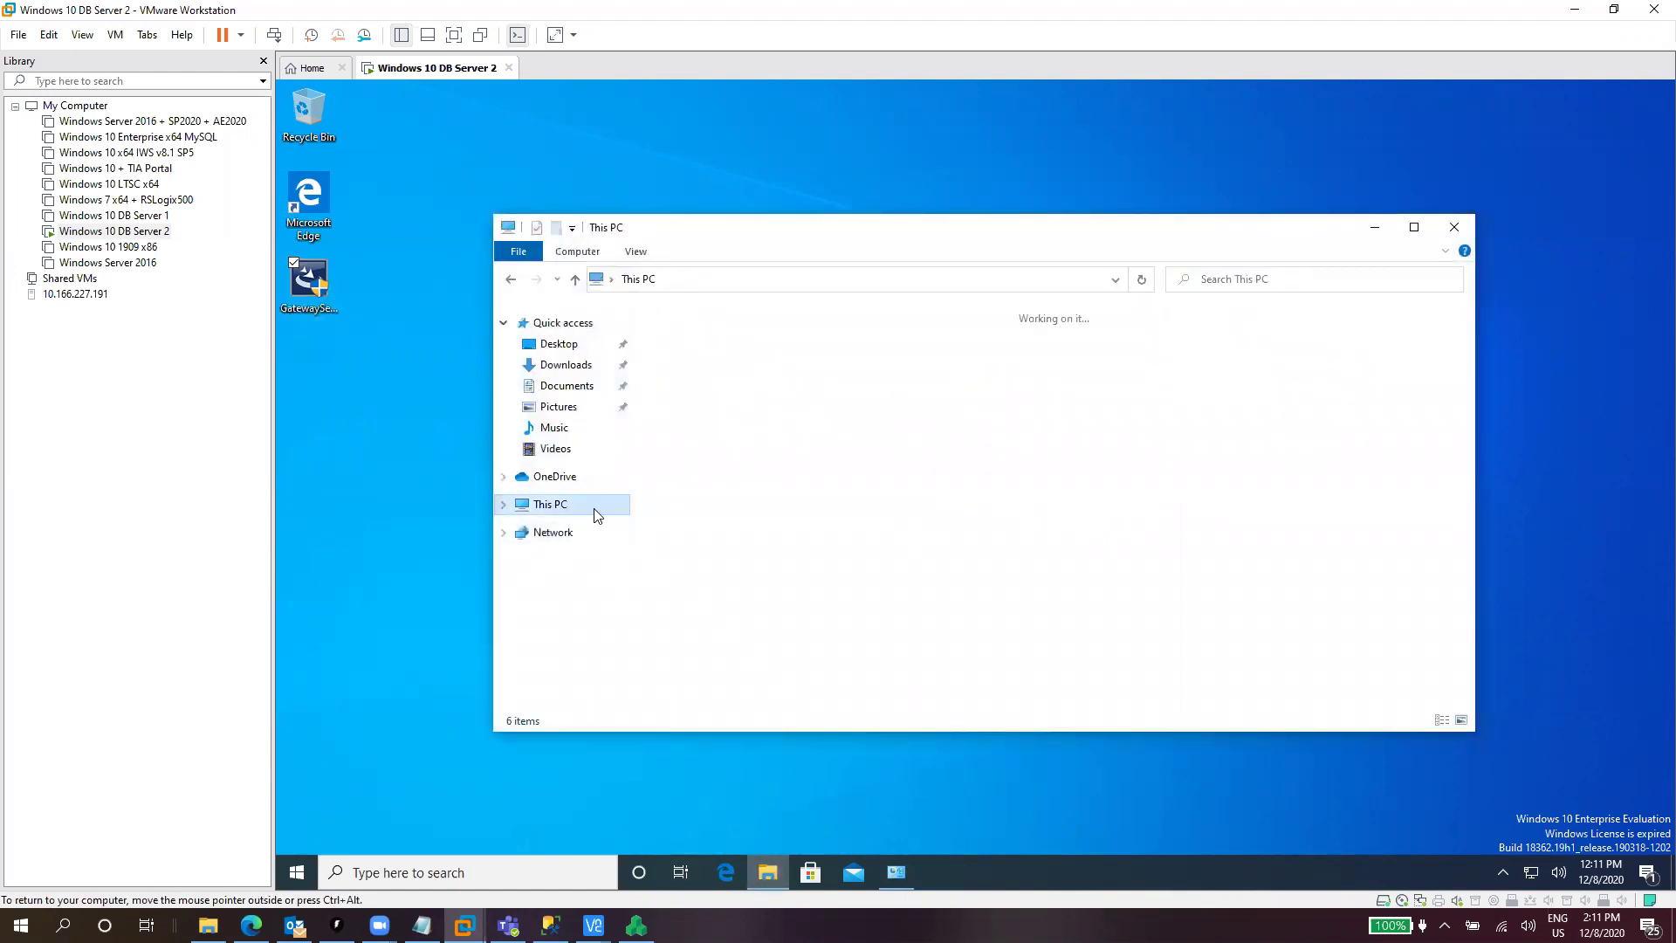
pyautogui.doubleClick(770, 512)
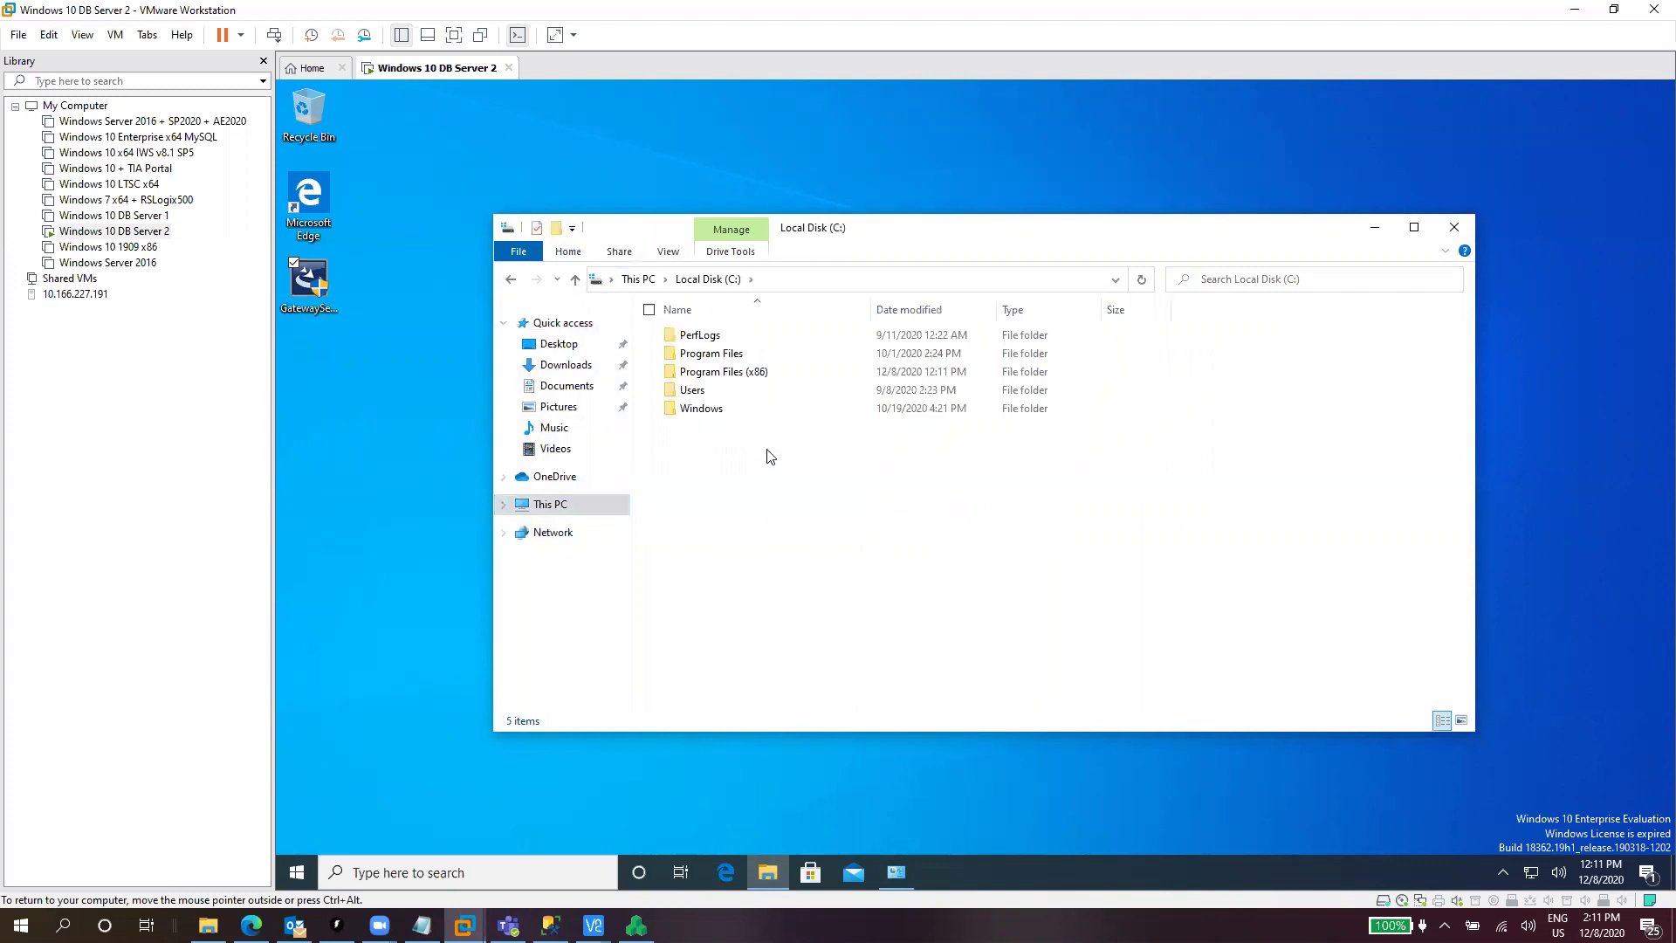
pyautogui.doubleClick(748, 371)
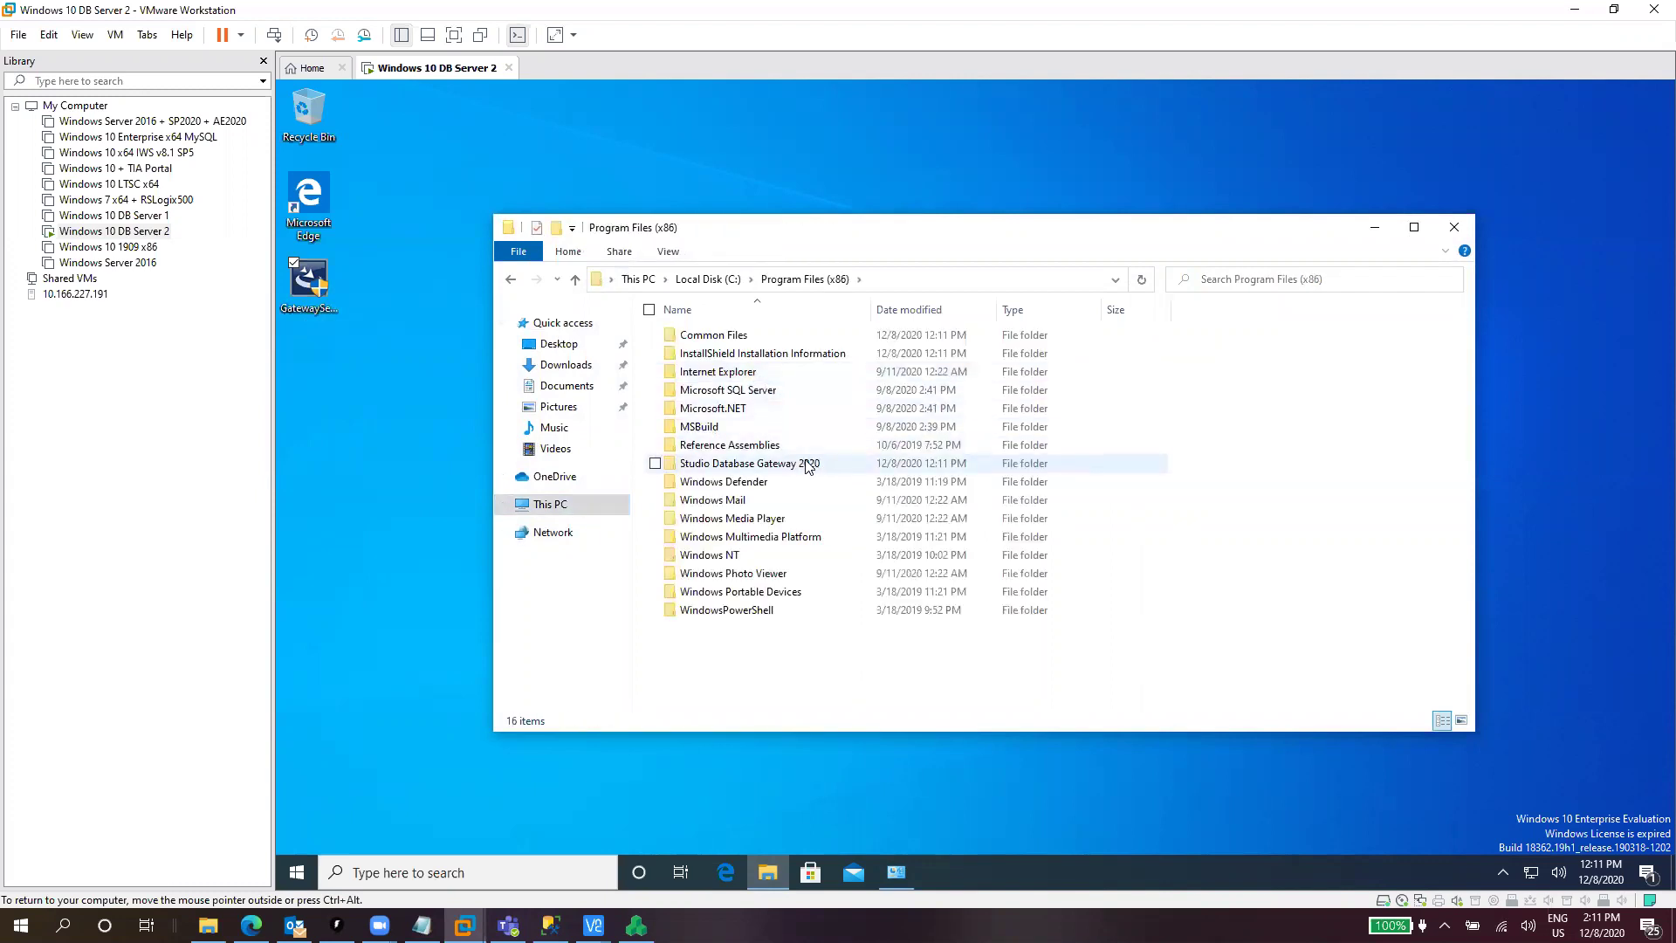
pyautogui.doubleClick(804, 466)
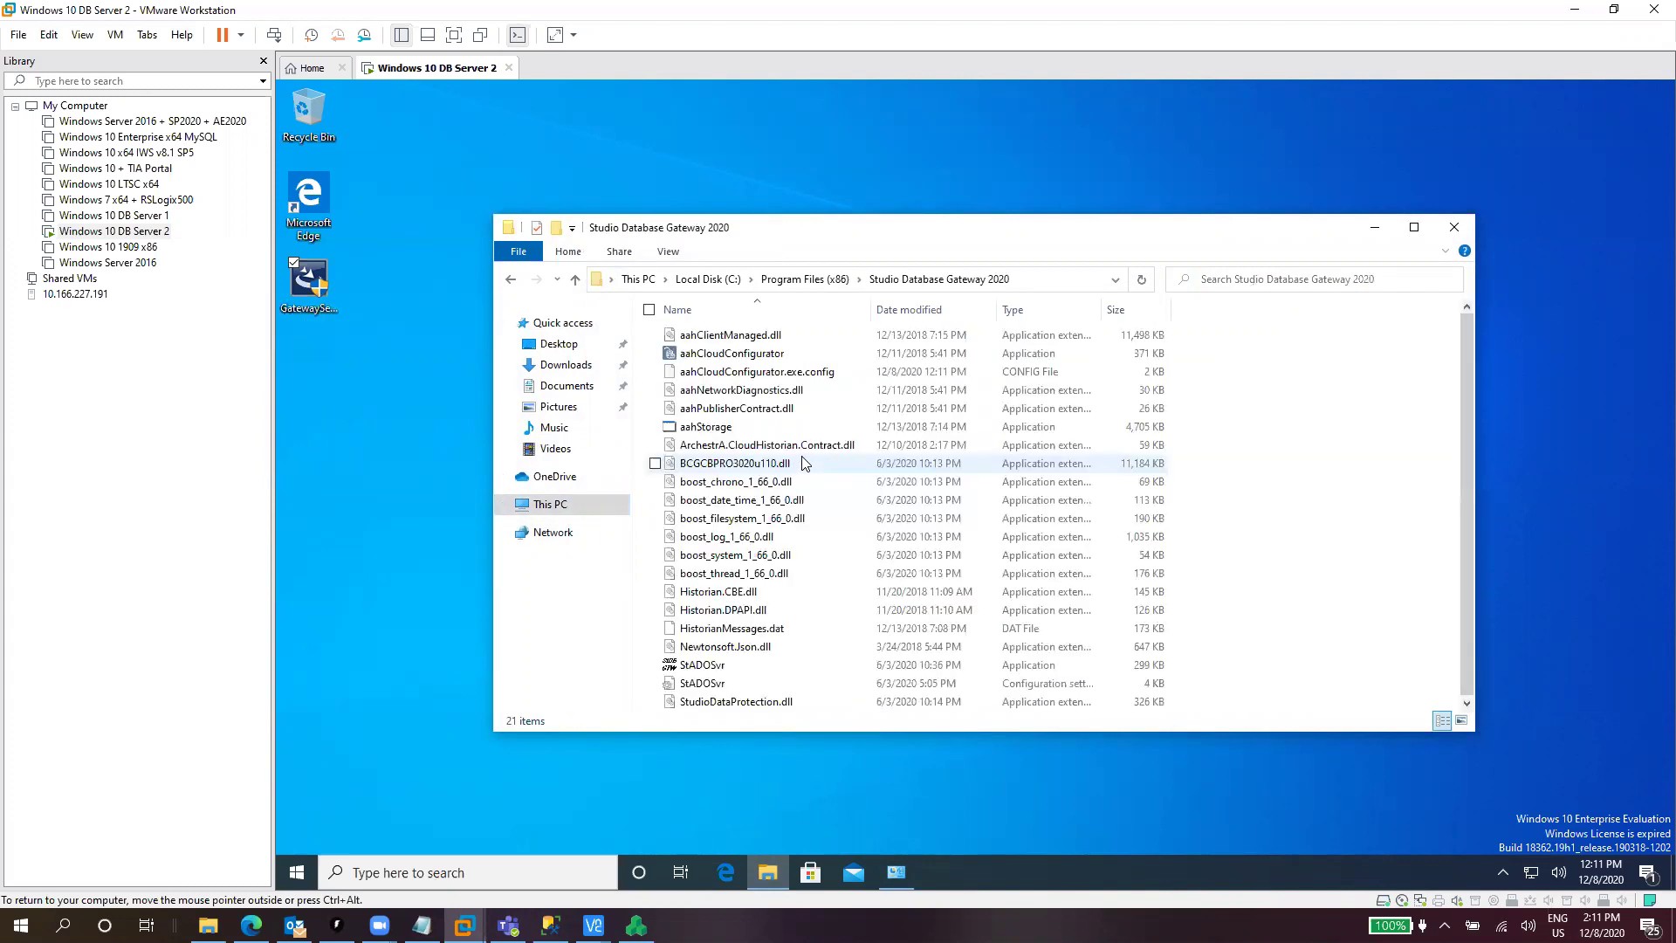
pyautogui.click(730, 665)
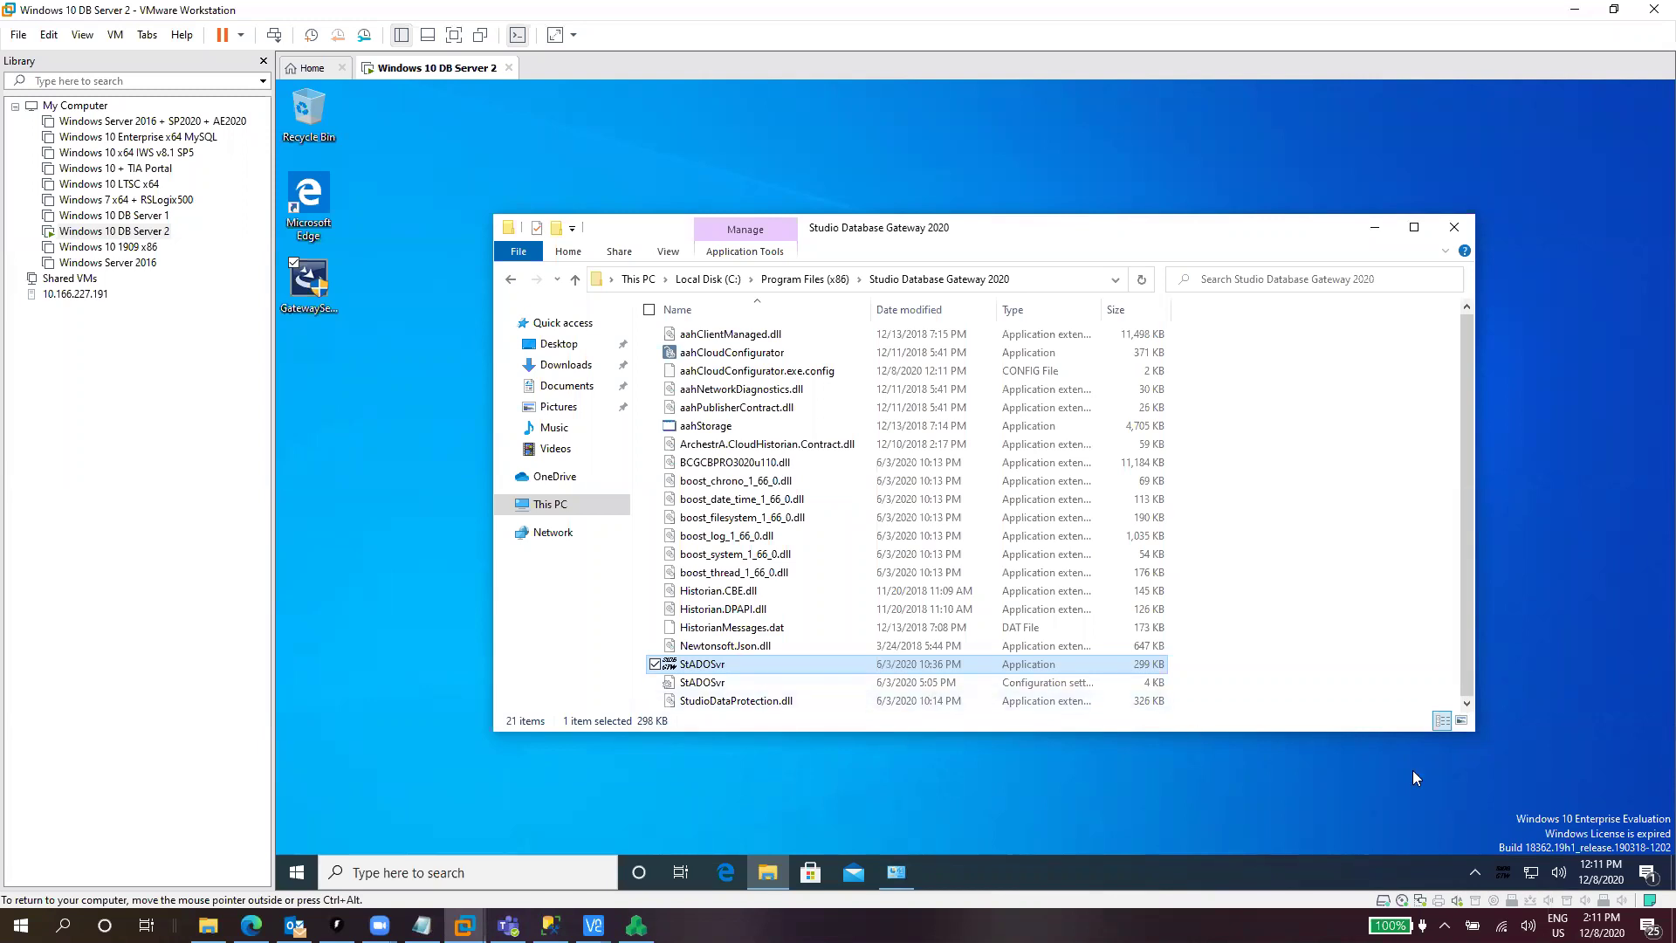
pyautogui.doubleClick(1504, 873)
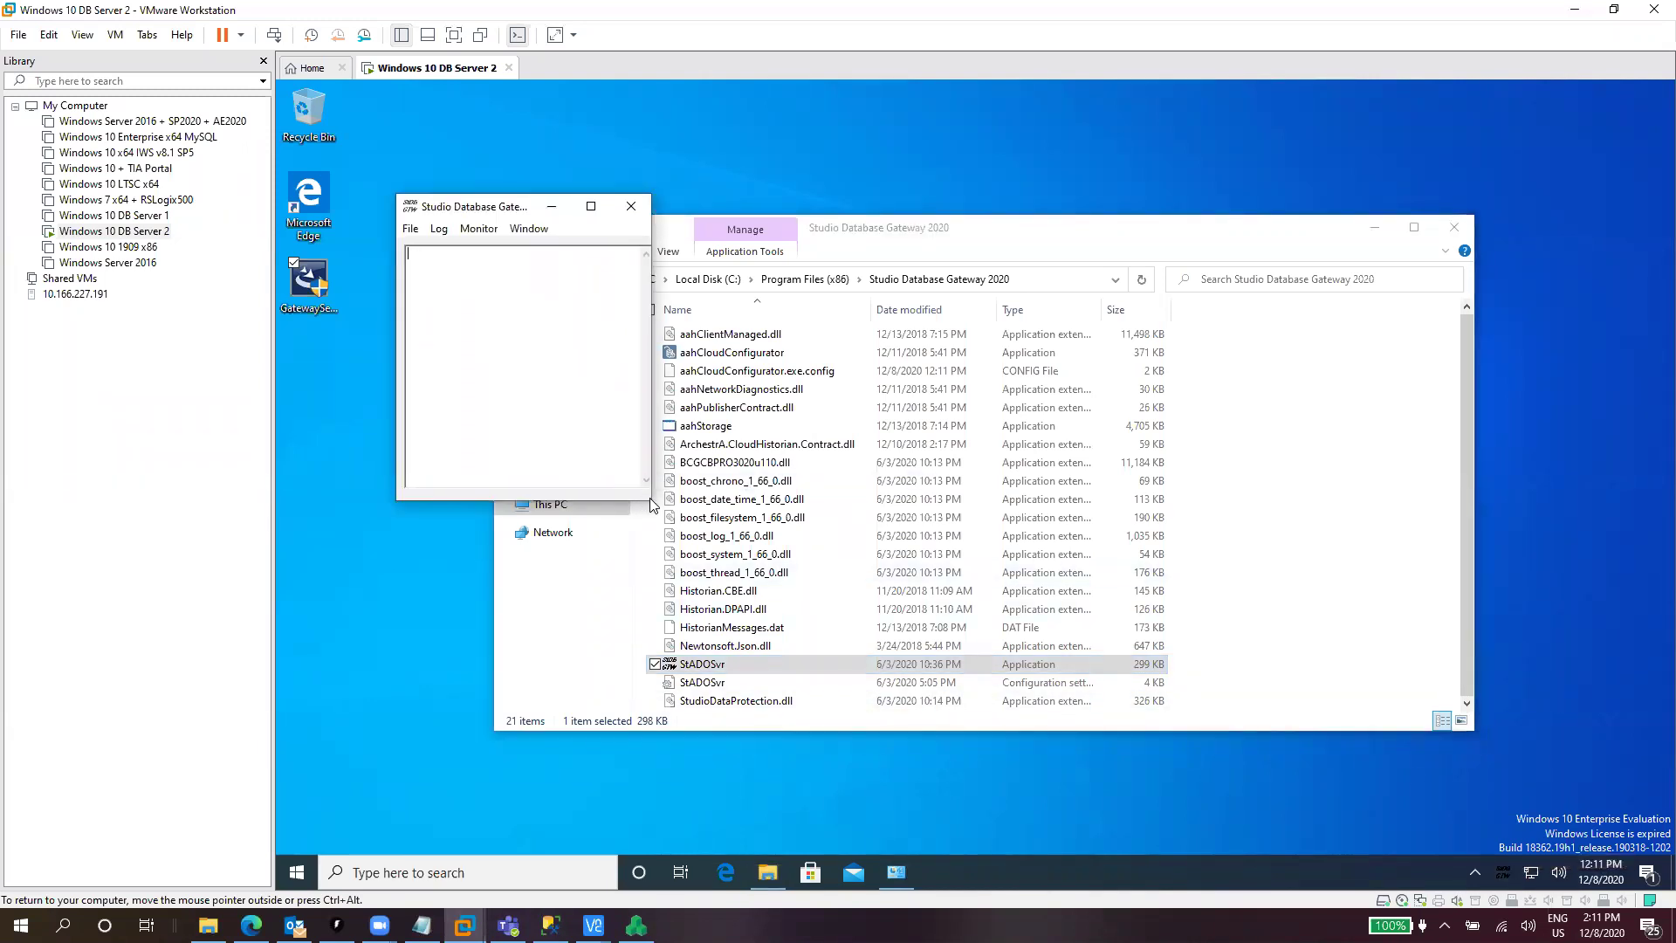
# Enlarge the gateway window and set its log to all messages with date and time.
pyautogui.moveTo(650, 500); pyautogui.dragTo(1021, 591)
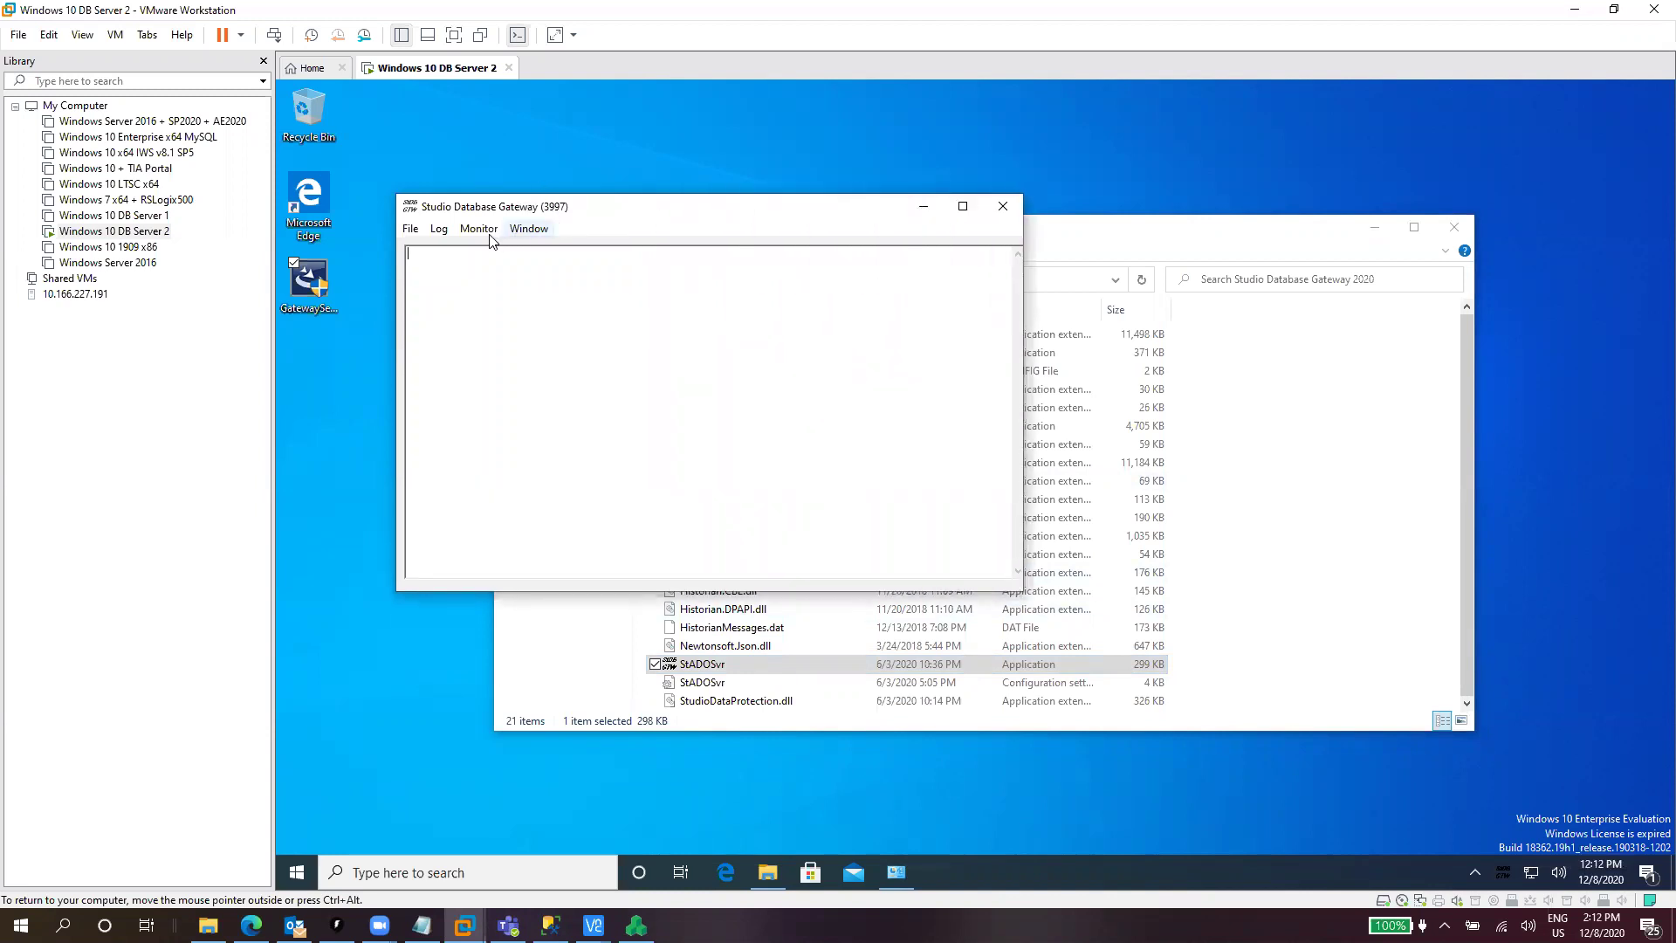
pyautogui.click(438, 229)
pyautogui.click(476, 248)
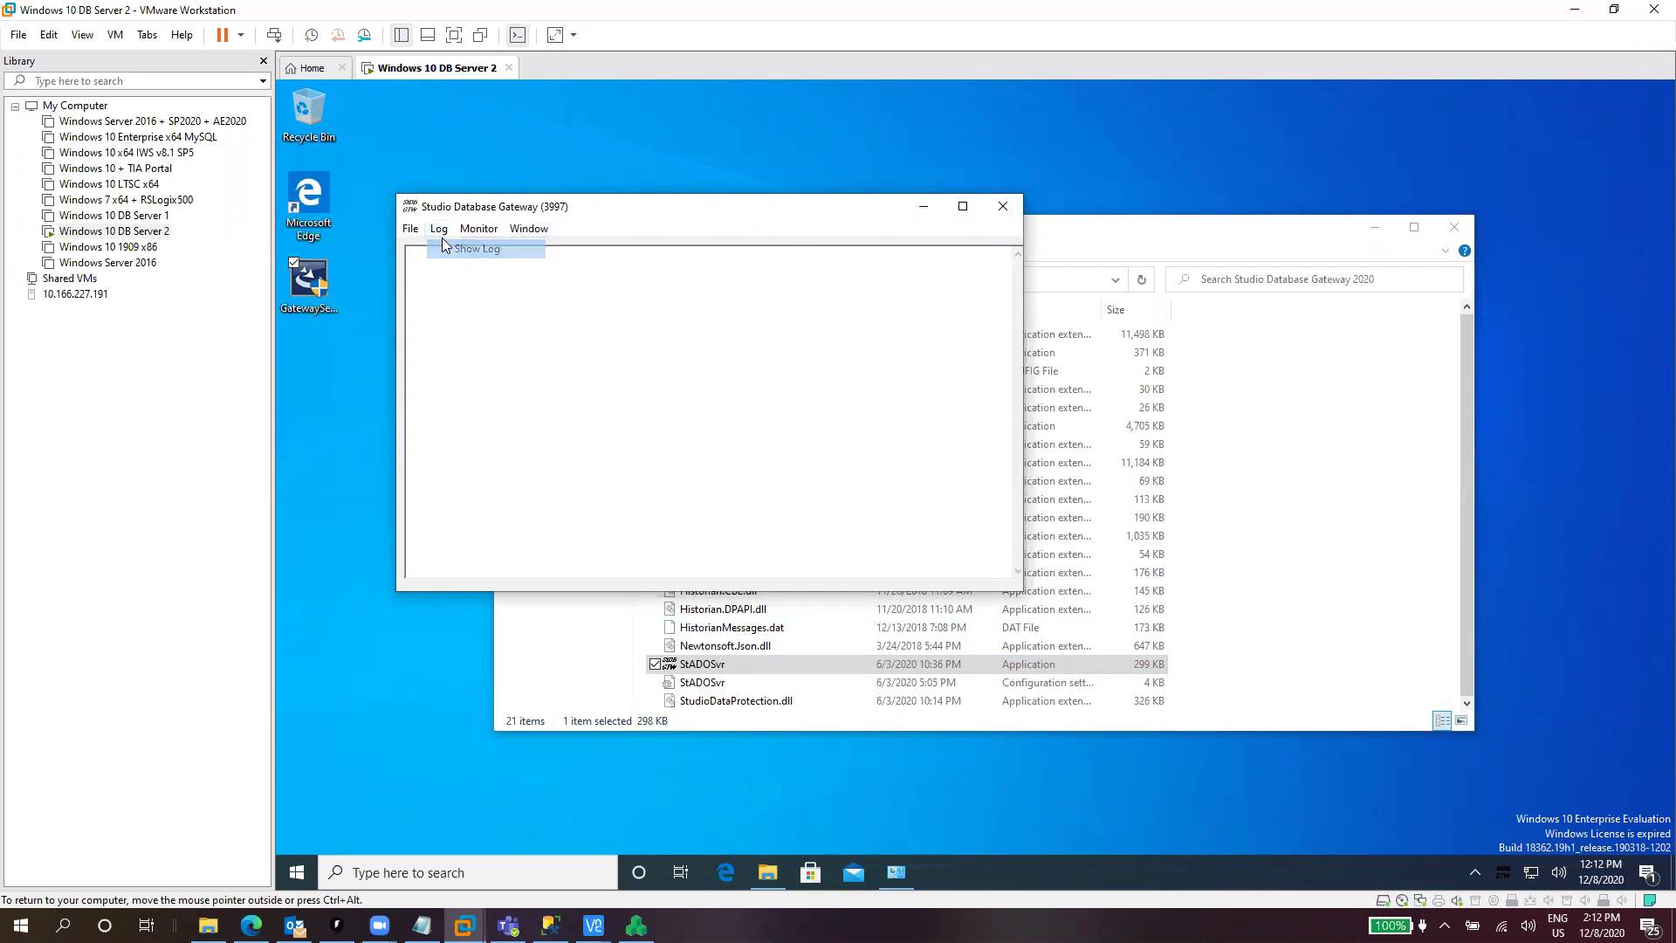
pyautogui.click(438, 229)
pyautogui.click(473, 293)
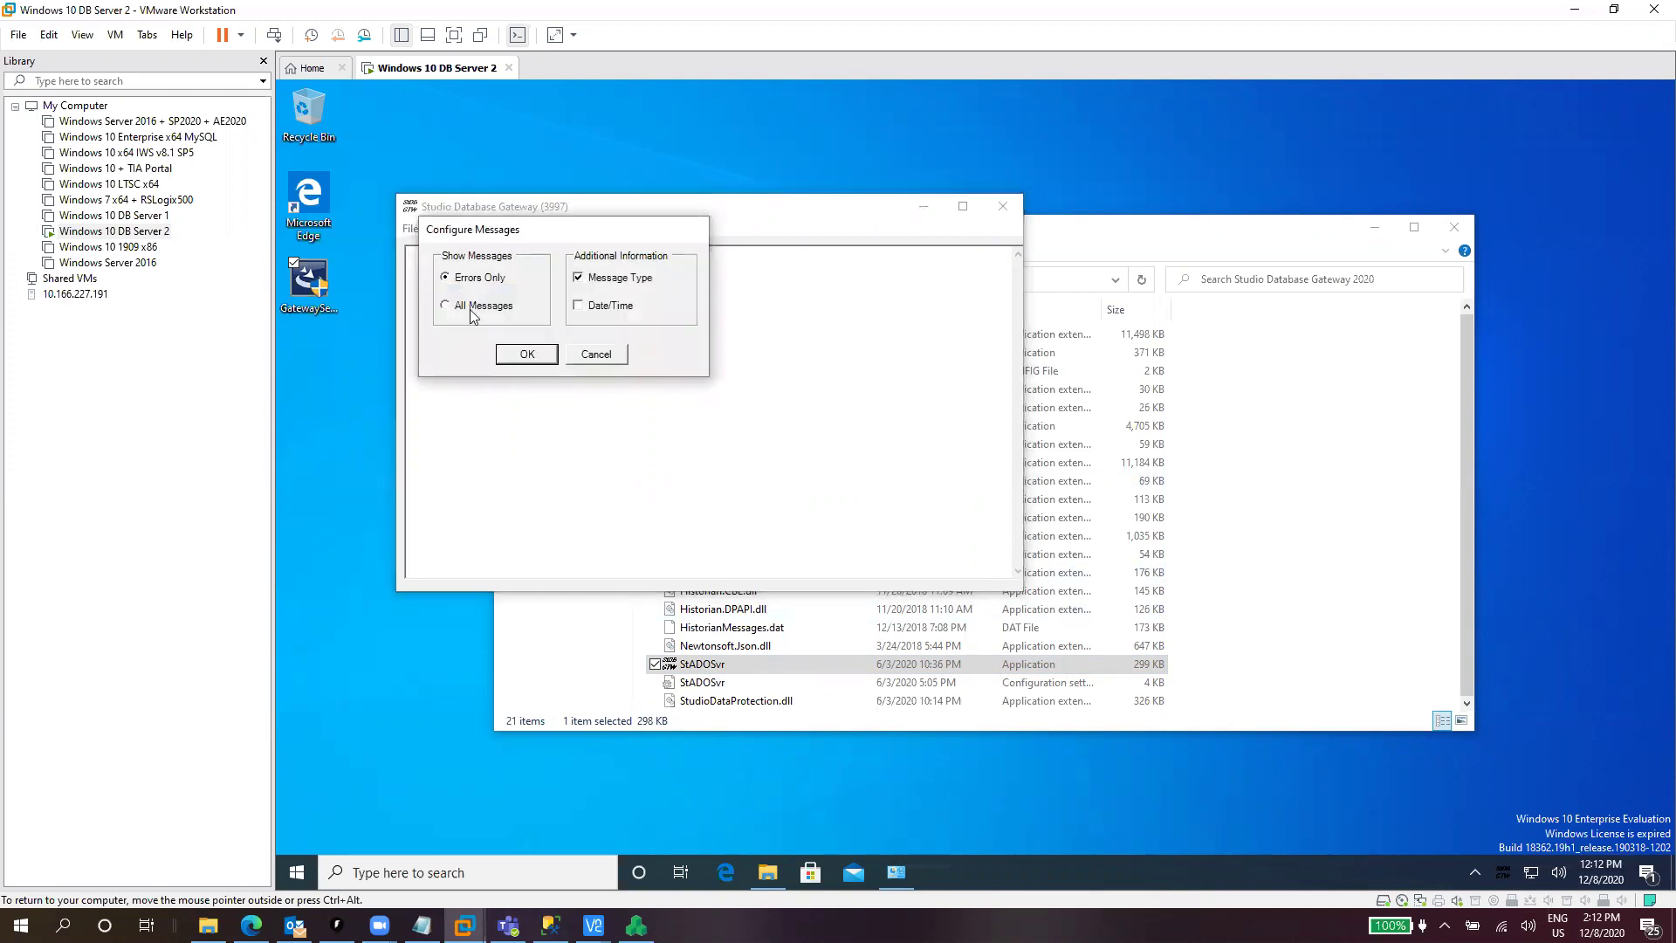
pyautogui.click(475, 306)
pyautogui.click(609, 306)
pyautogui.click(551, 353)
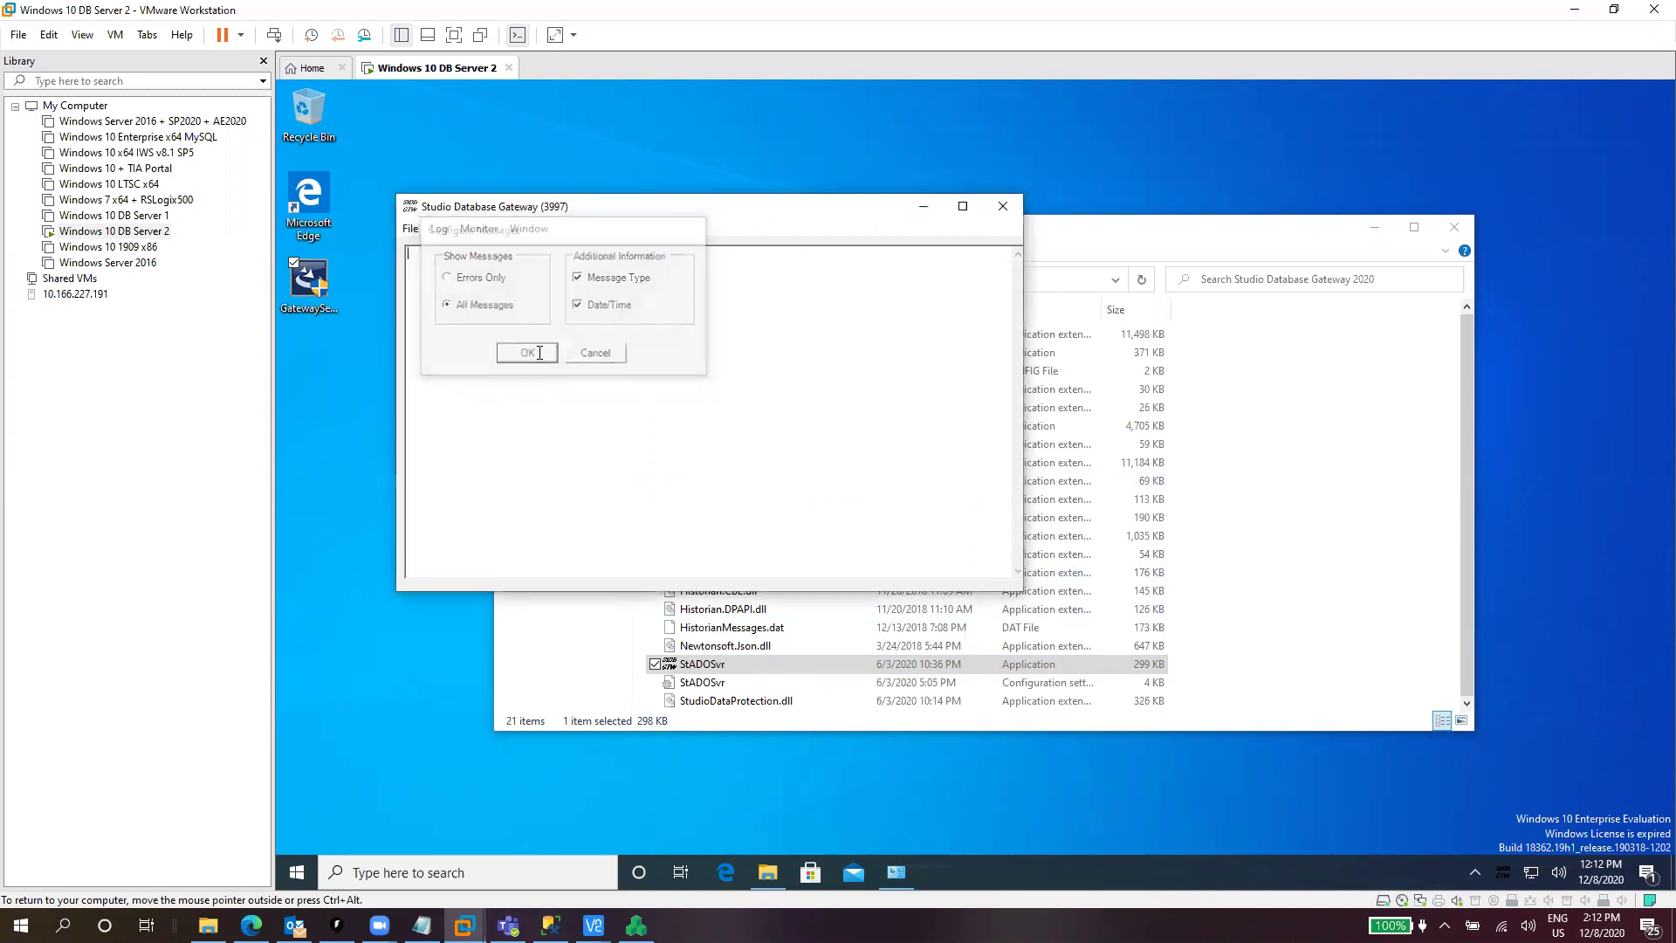
# Minimise File Explorer and centre the Studio Database Gateway window on the desktop.
pyautogui.moveTo(531, 209); pyautogui.dragTo(923, 266)
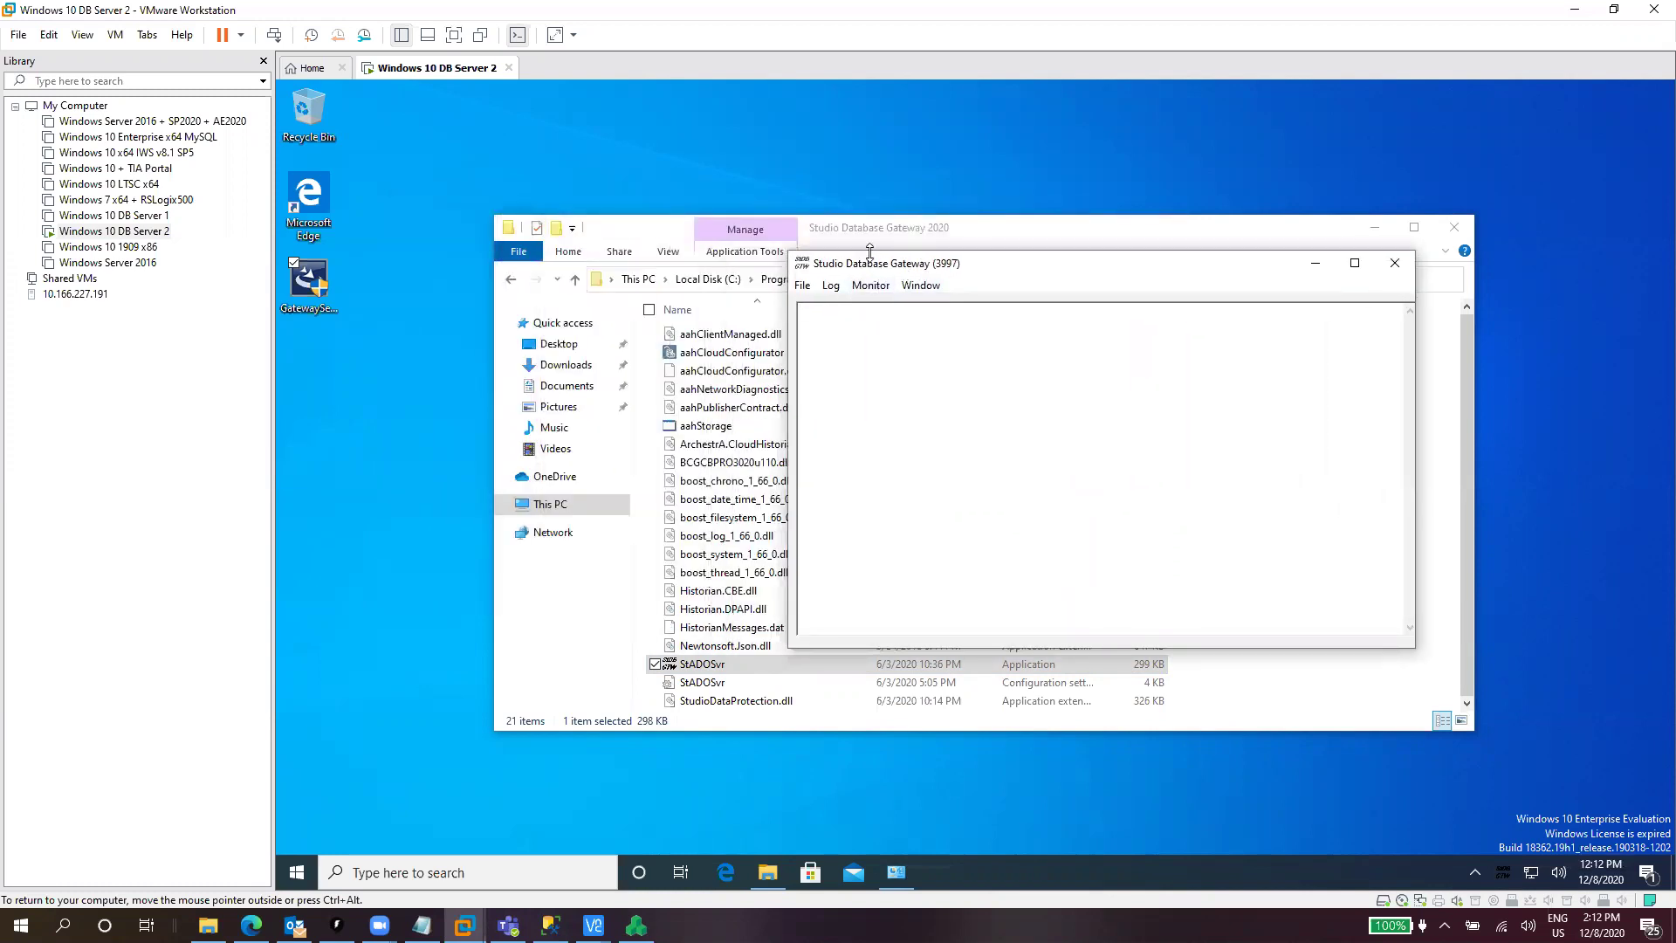
pyautogui.click(1376, 229)
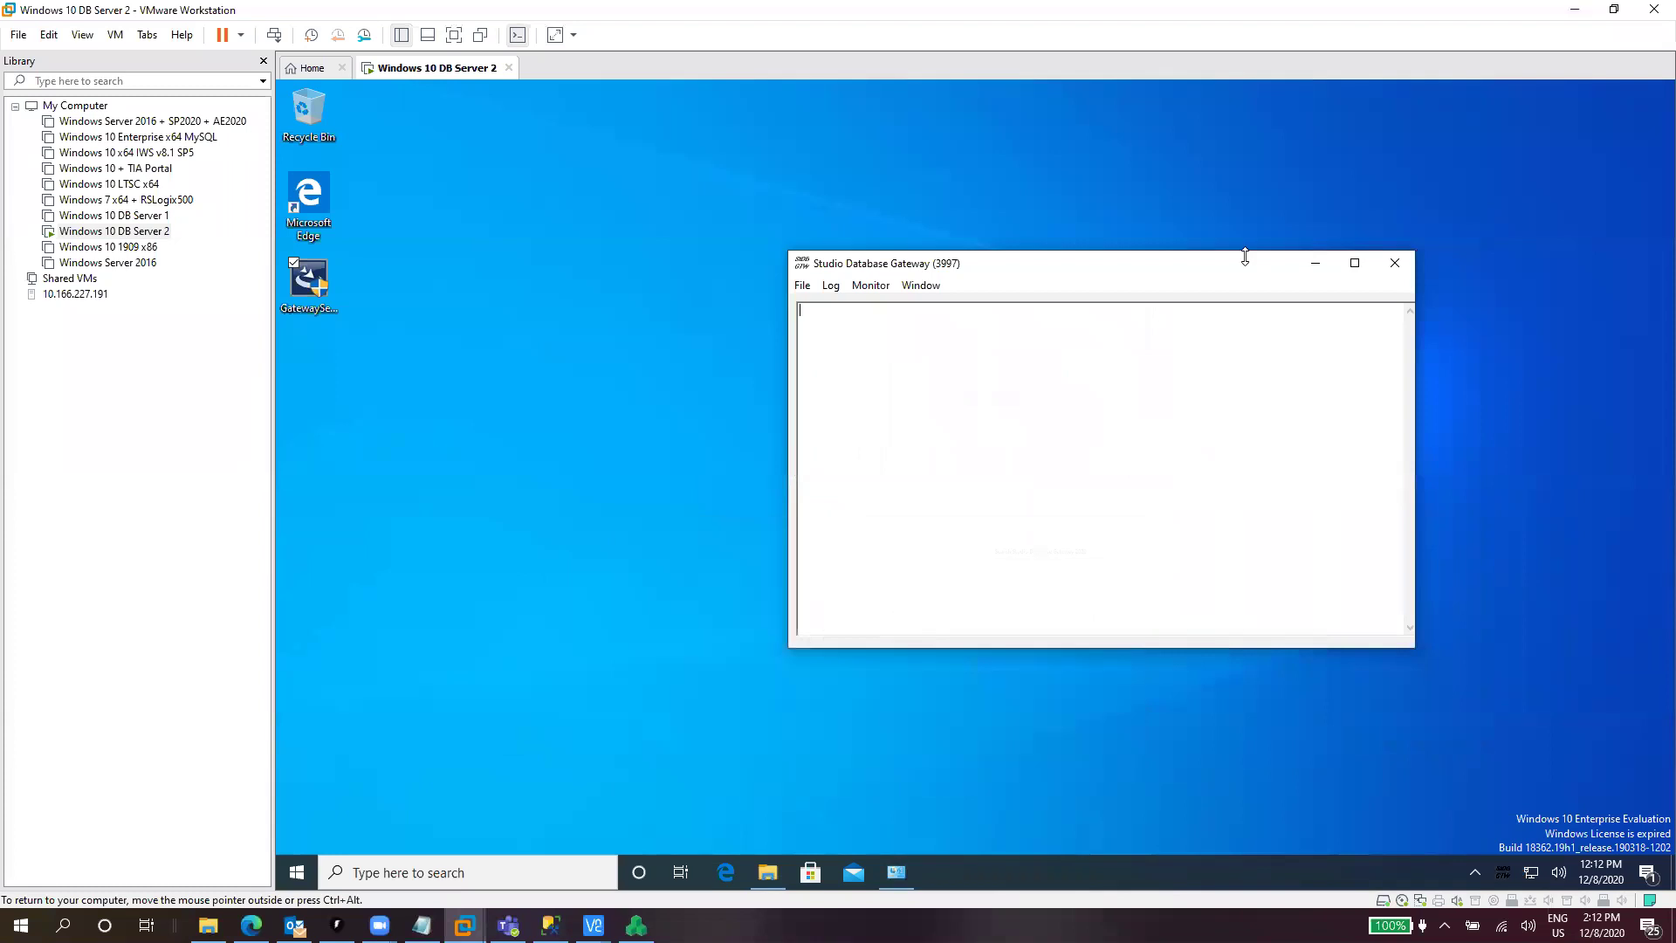
pyautogui.moveTo(1125, 265); pyautogui.dragTo(967, 246)
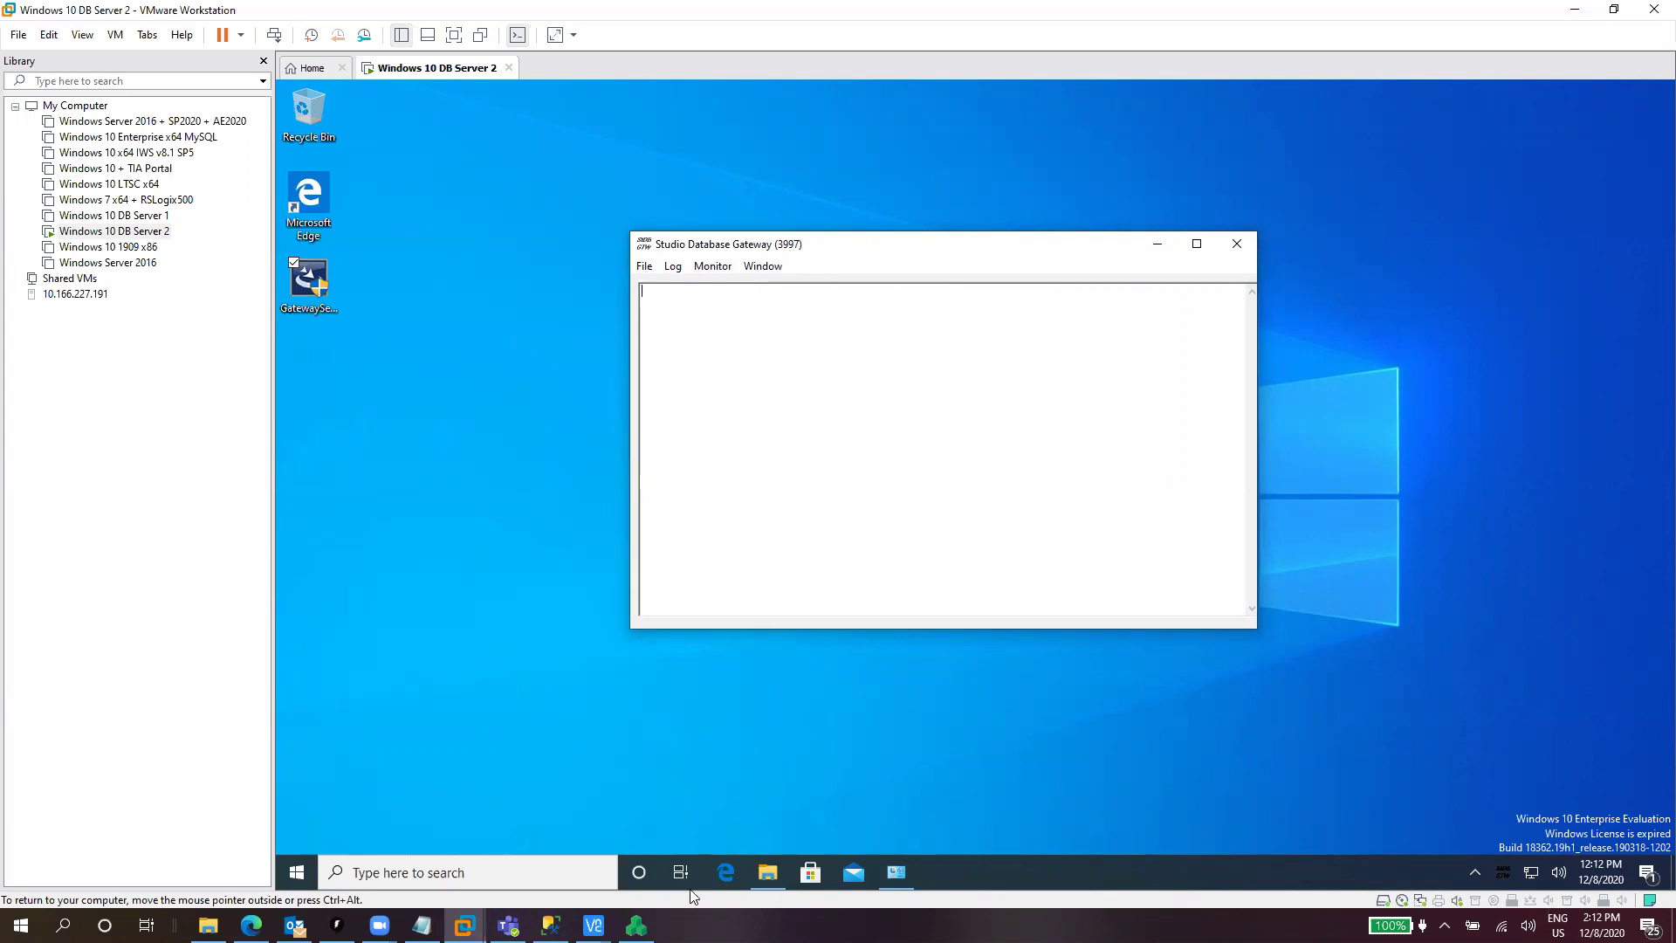
# Change TREND001's Database Gateway host from 127.0.0.1 to 192.168.100.77 and accept both dialogs.
pyautogui.click(637, 924)
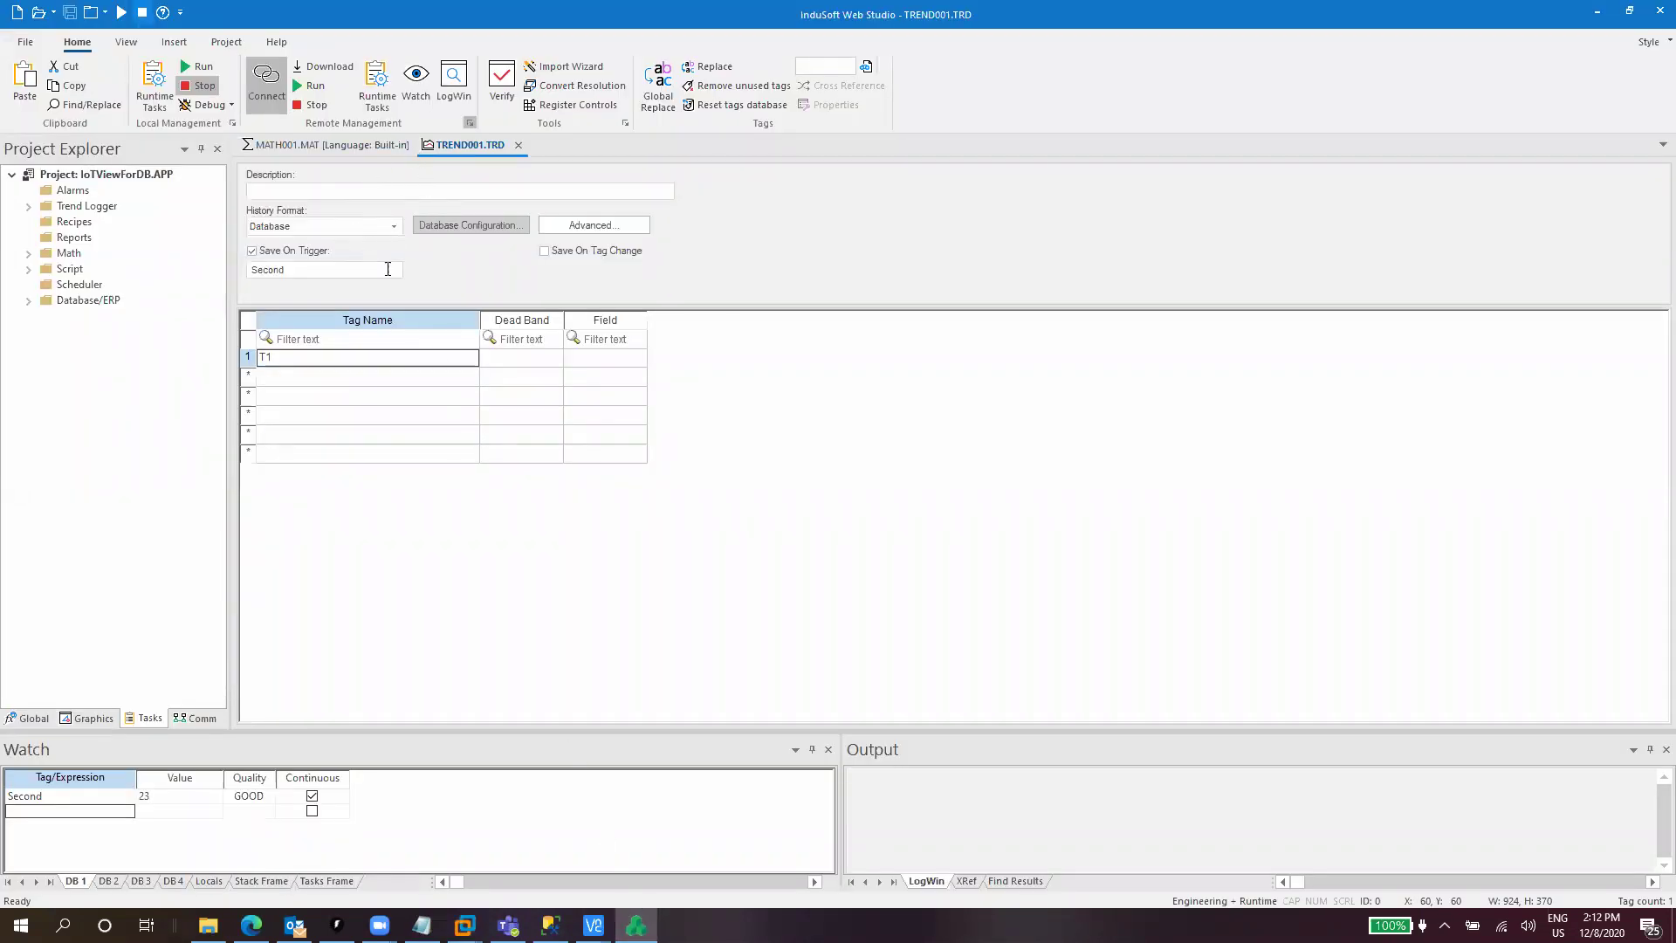
pyautogui.click(459, 227)
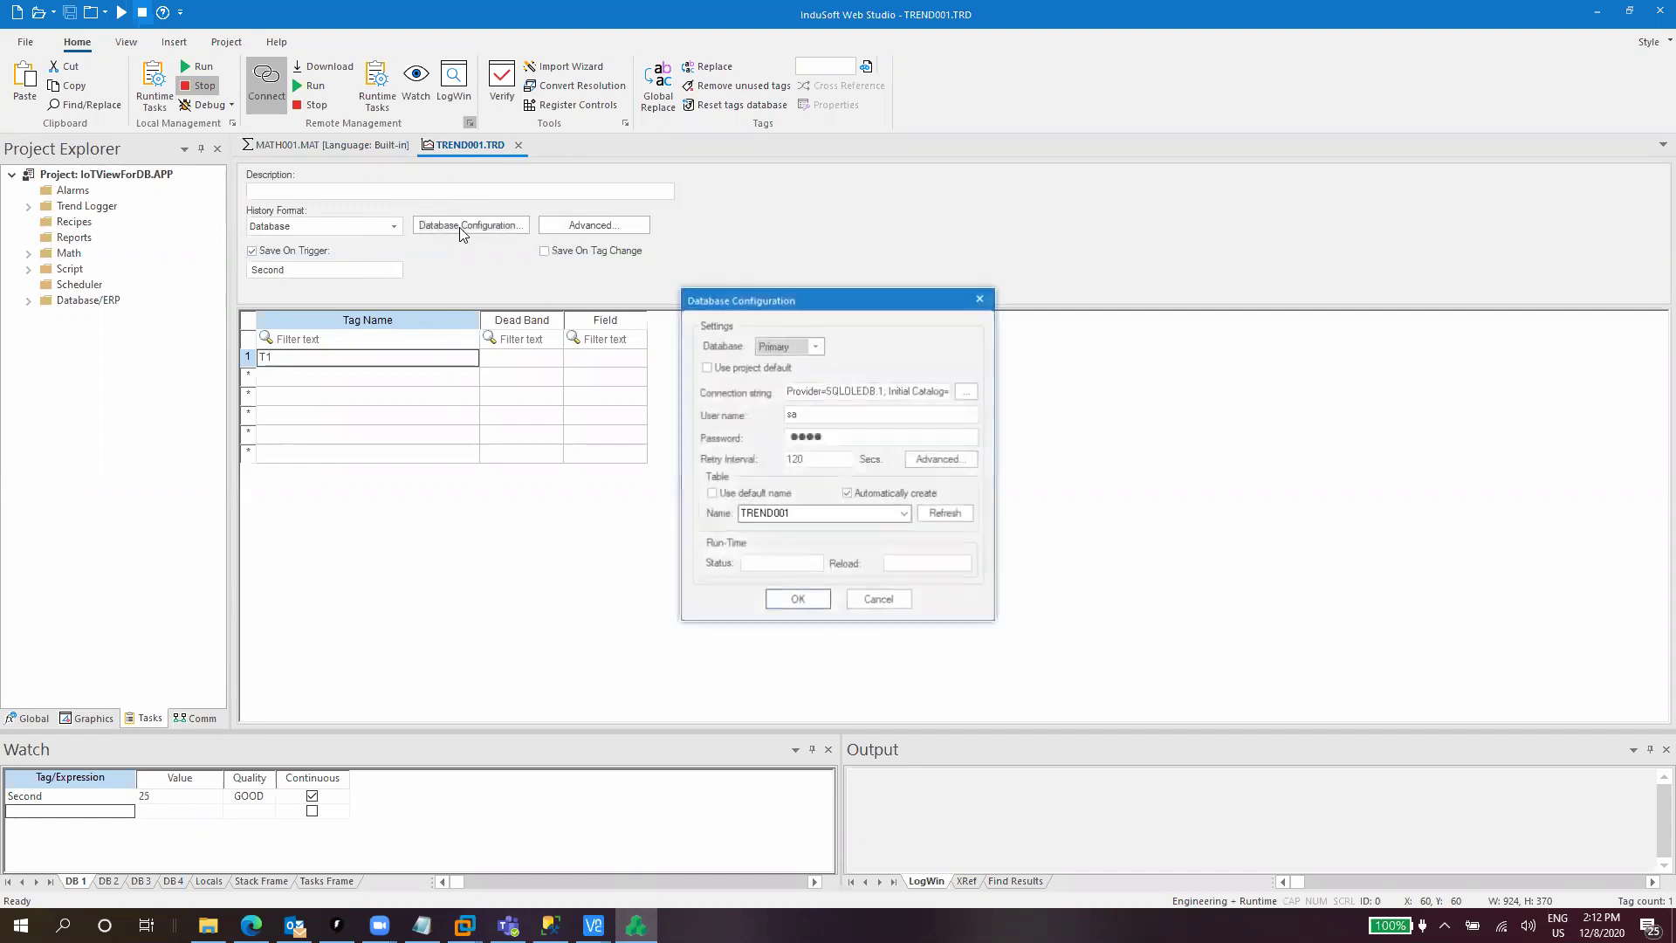
pyautogui.click(953, 464)
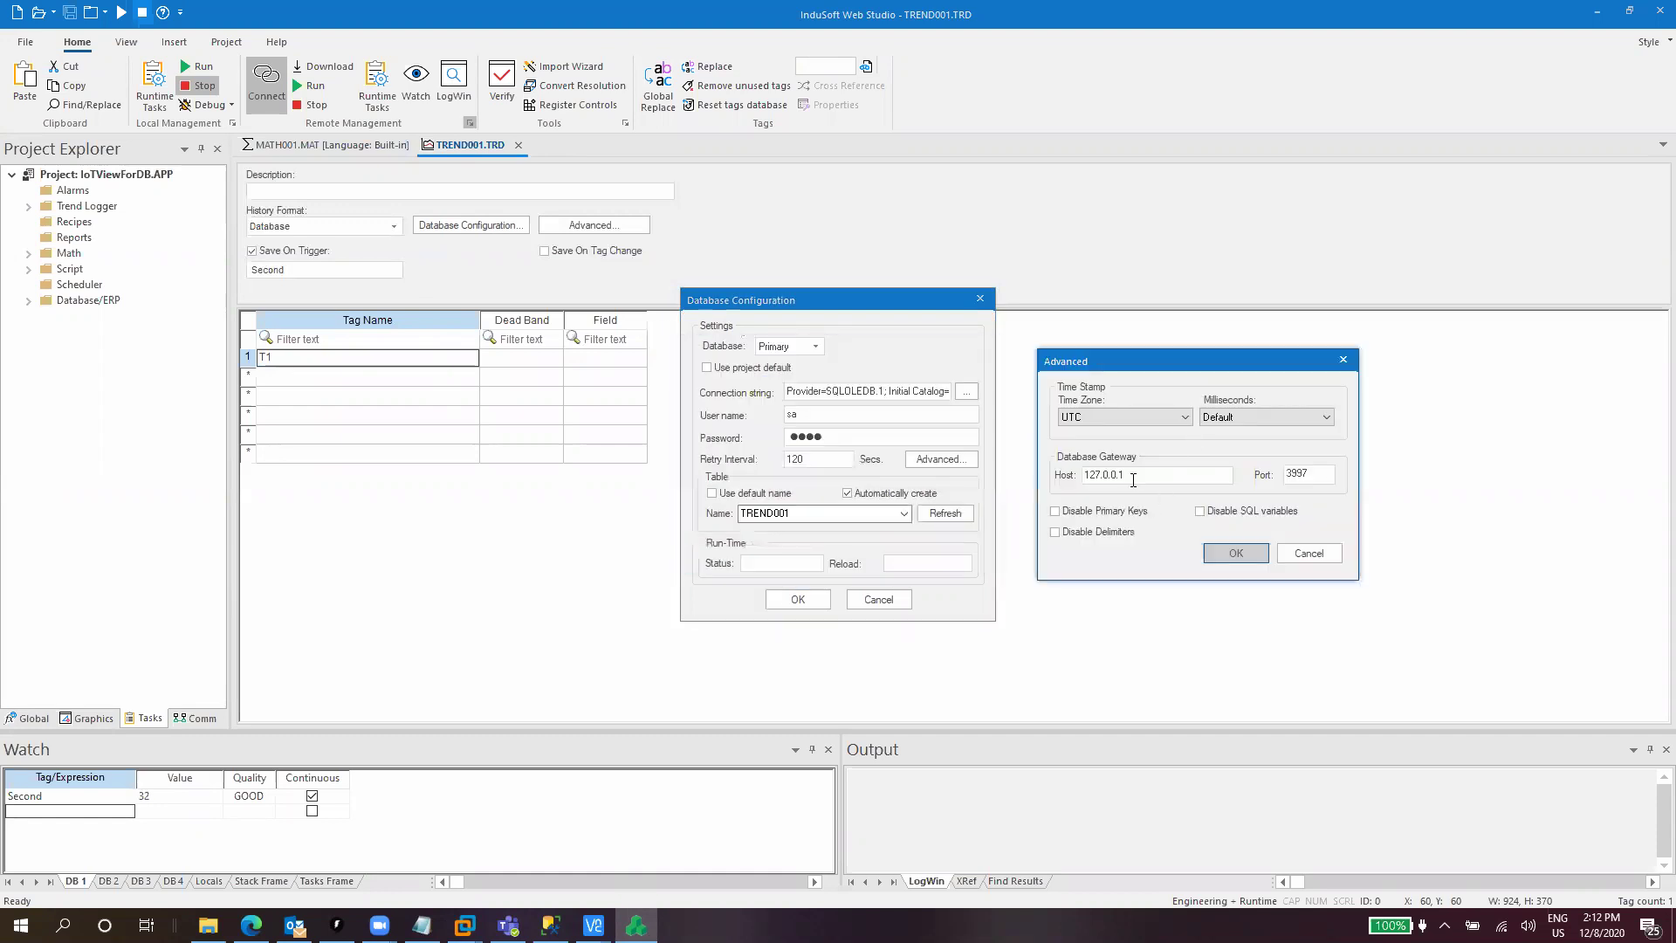
pyautogui.doubleClick(1133, 480)
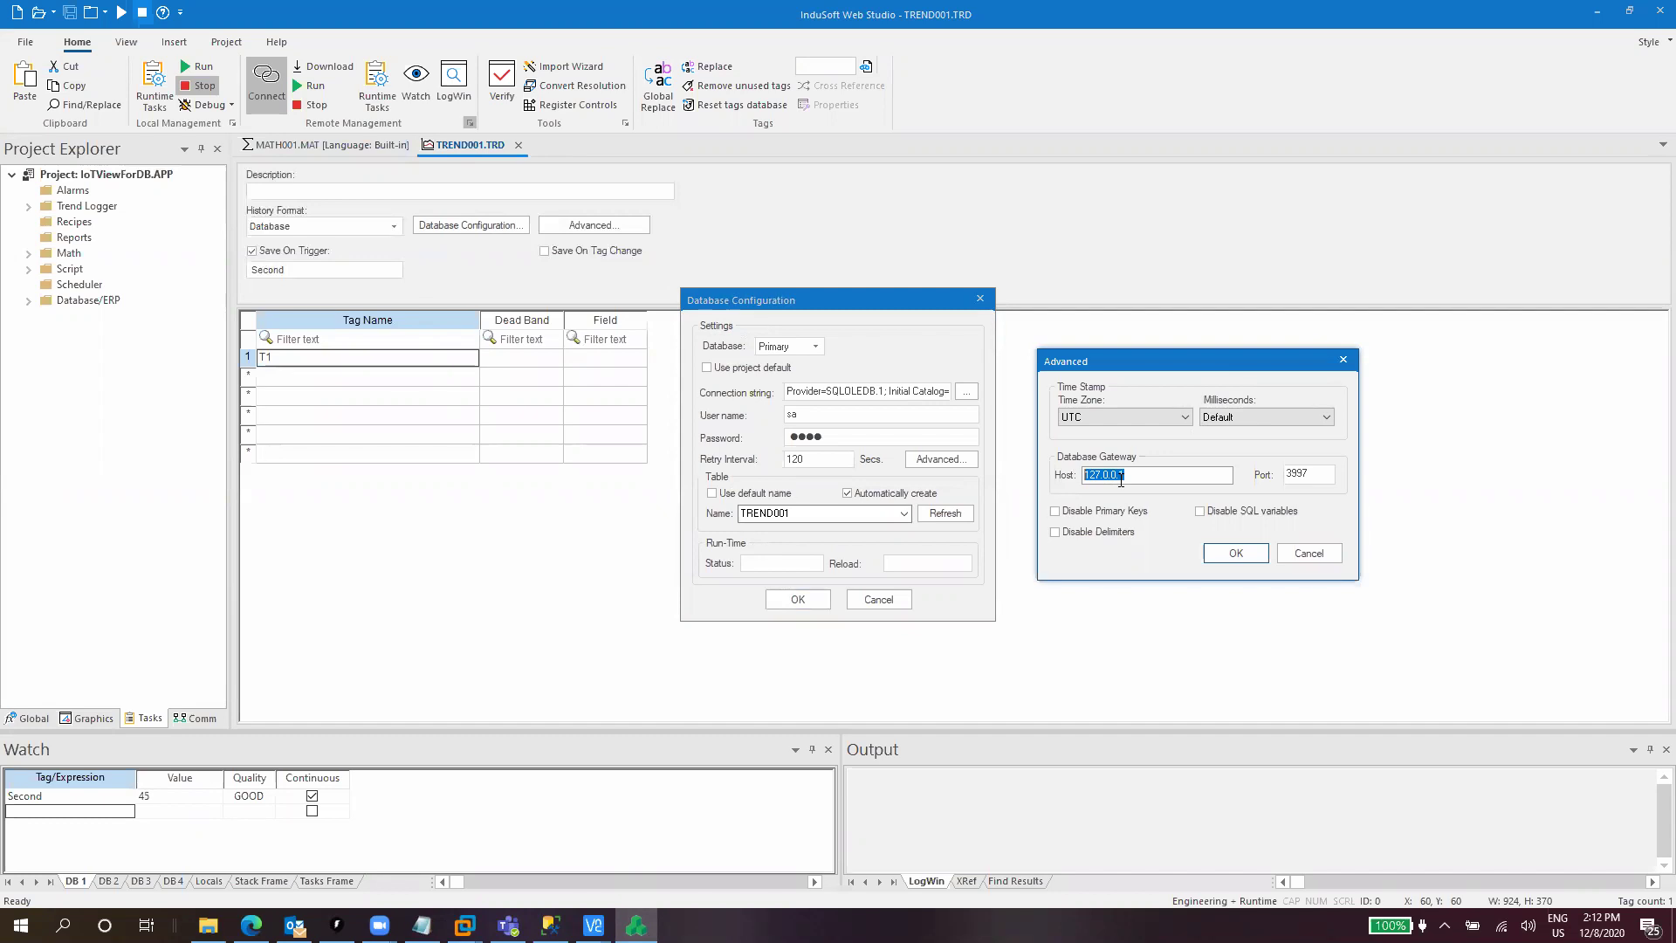
pyautogui.write('192.168.10')
pyautogui.click(1236, 557)
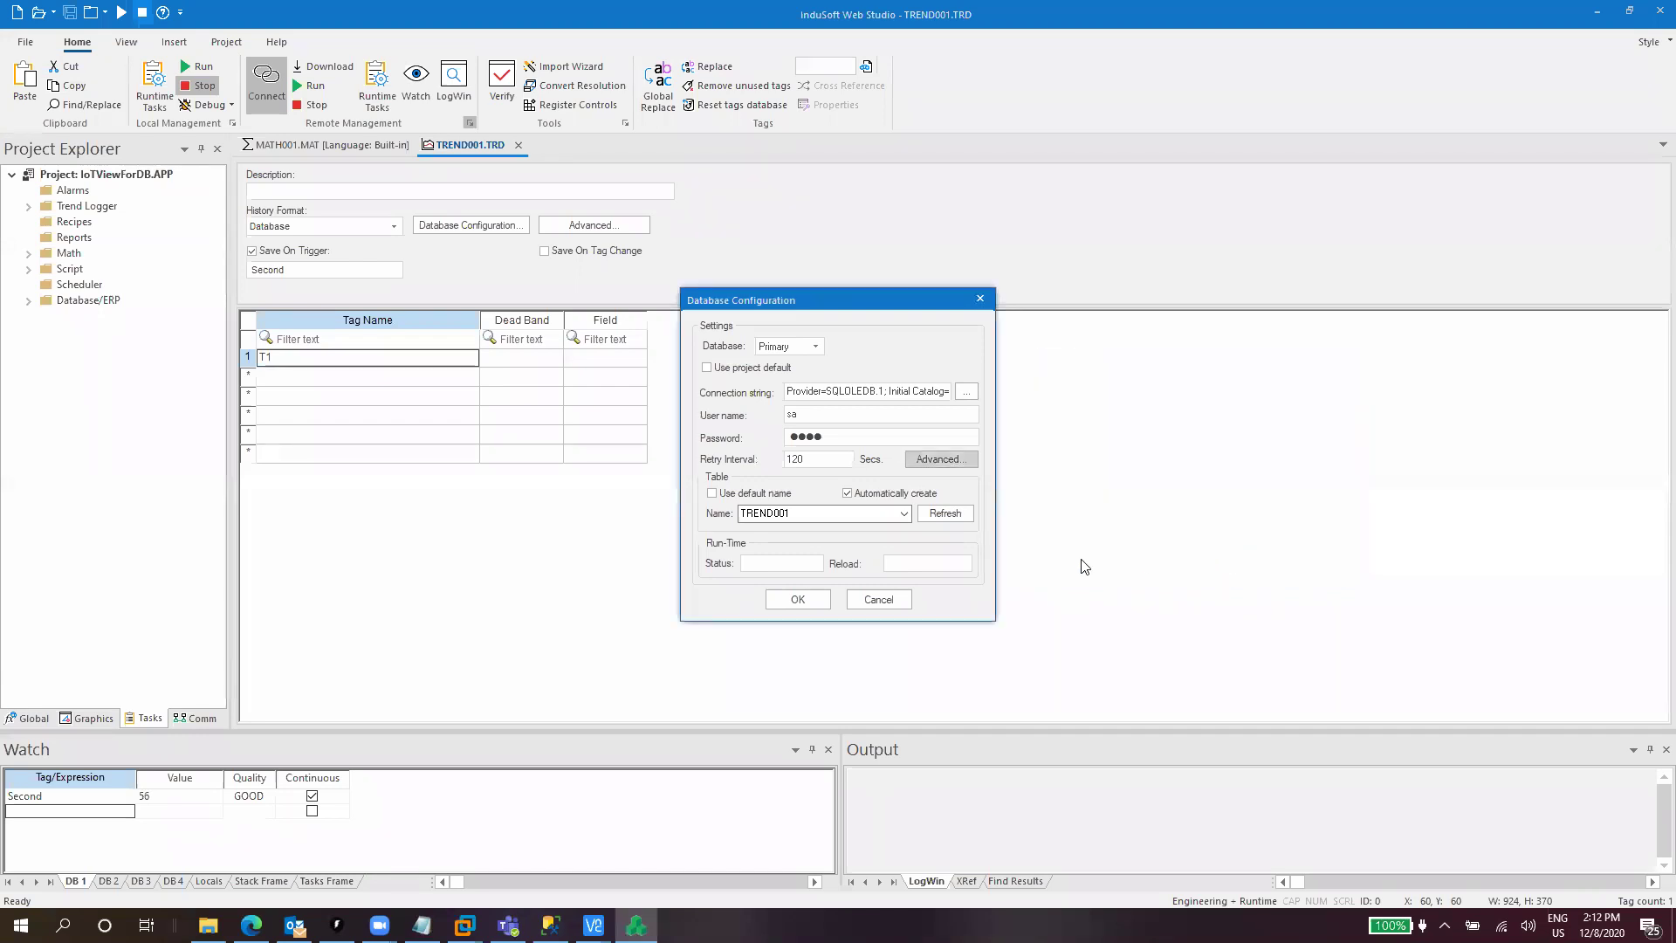
pyautogui.click(798, 600)
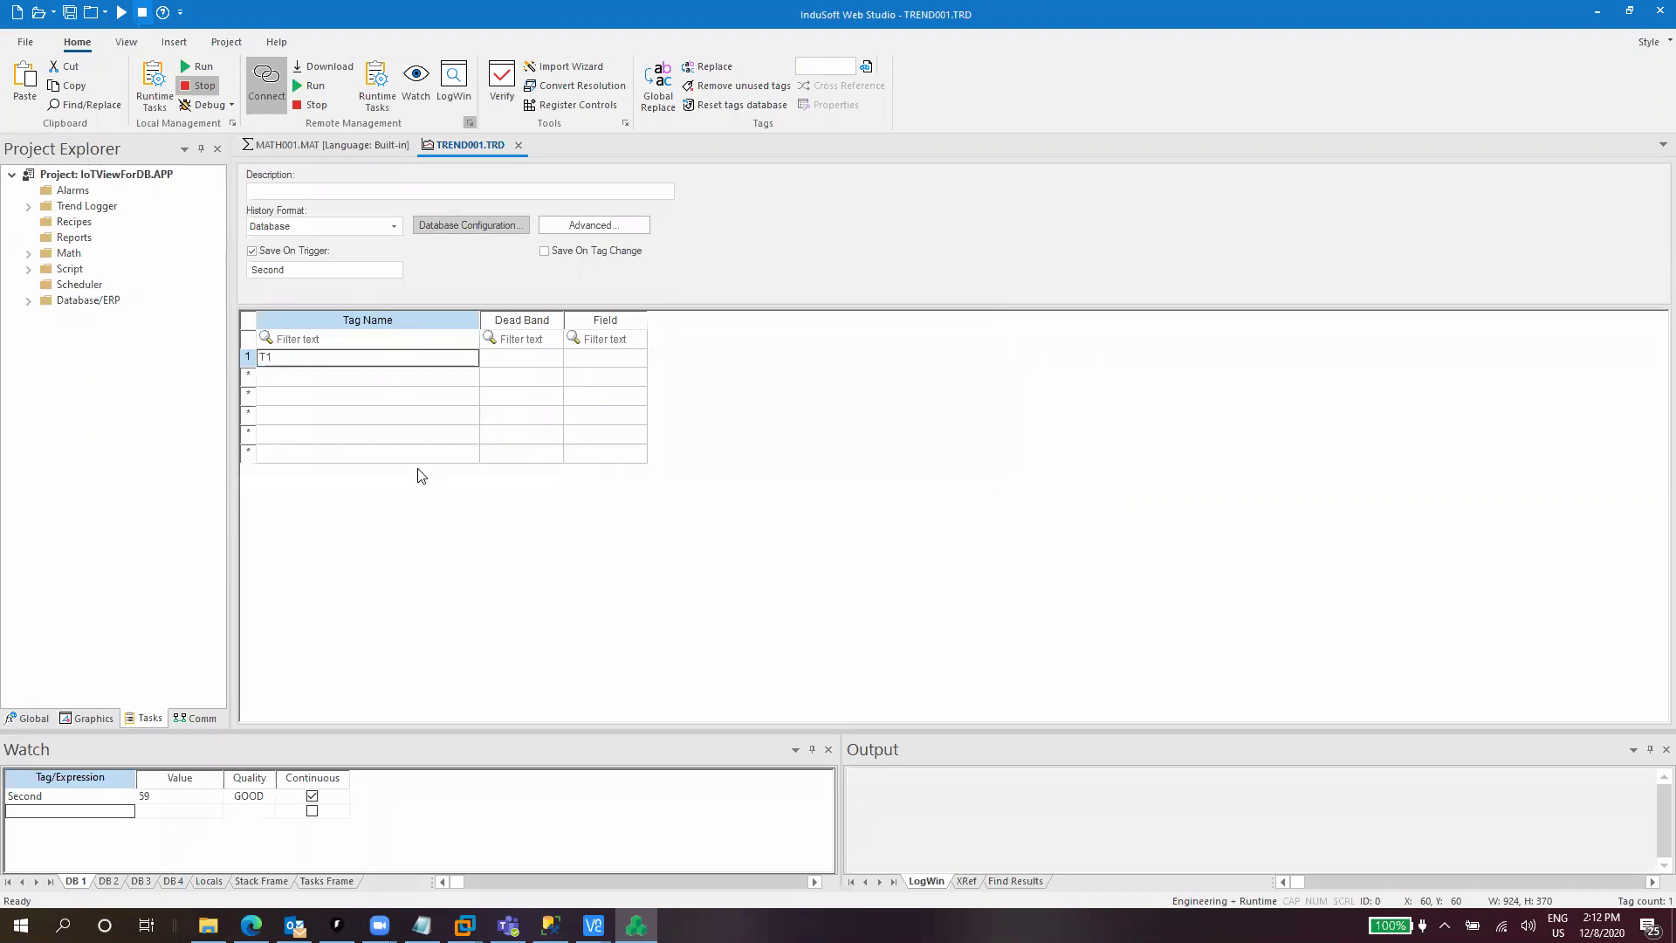
# Run the project and refresh SSMS tables to confirm dbo.TREND001 exists in DB.
pyautogui.click(199, 70)
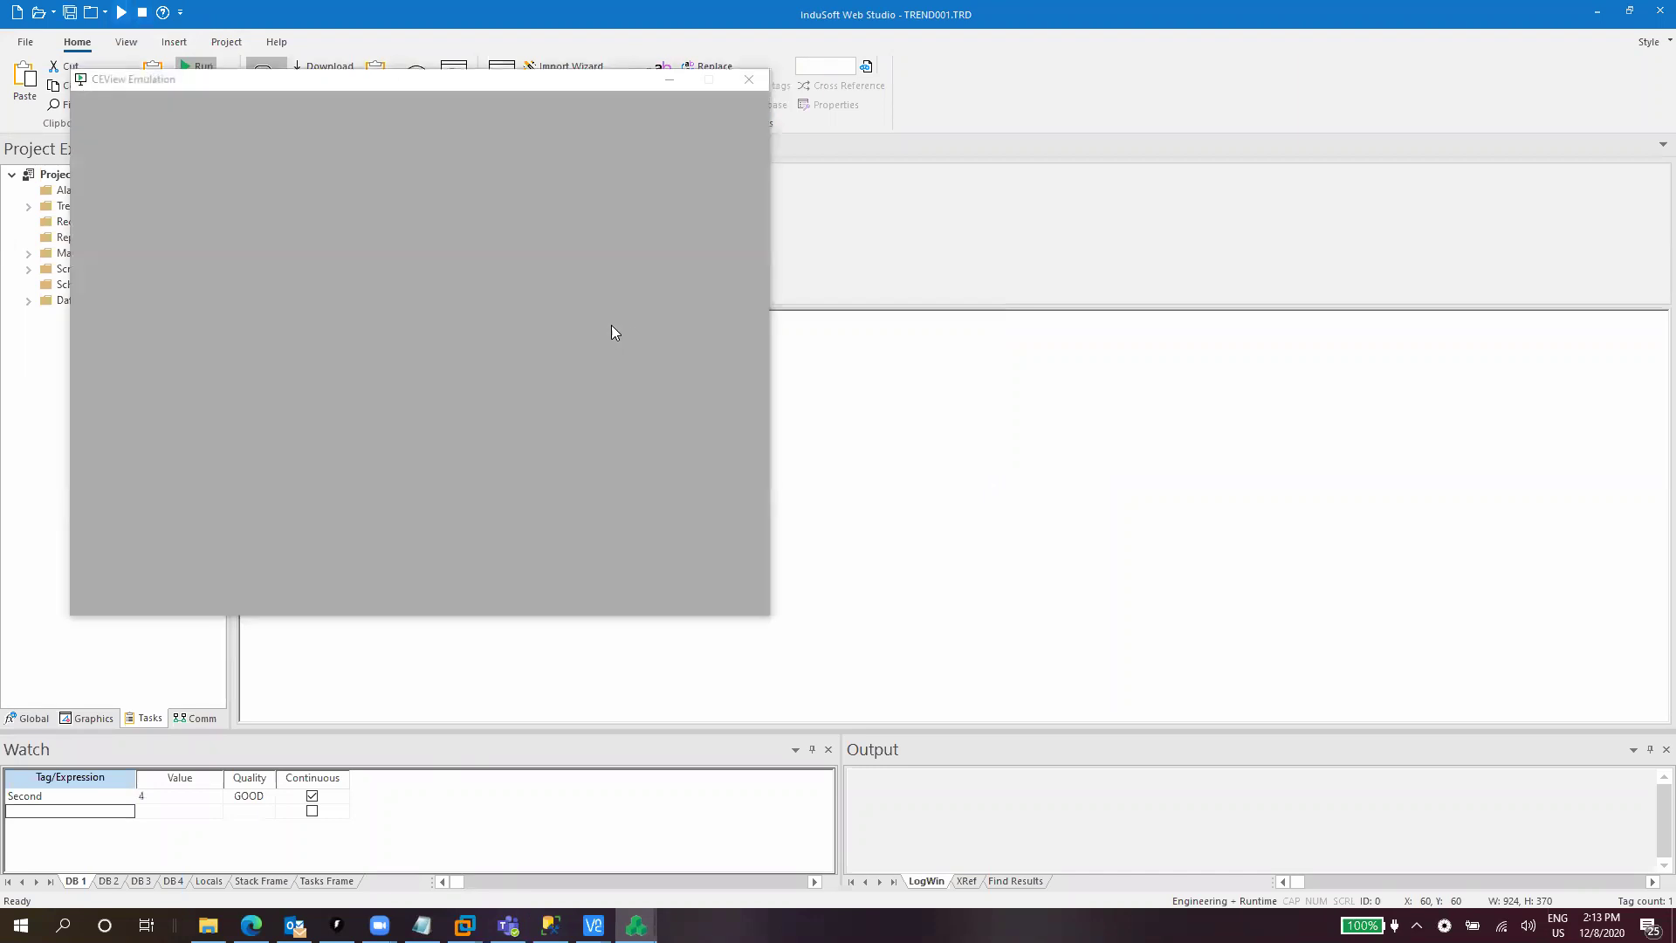
pyautogui.click(550, 926)
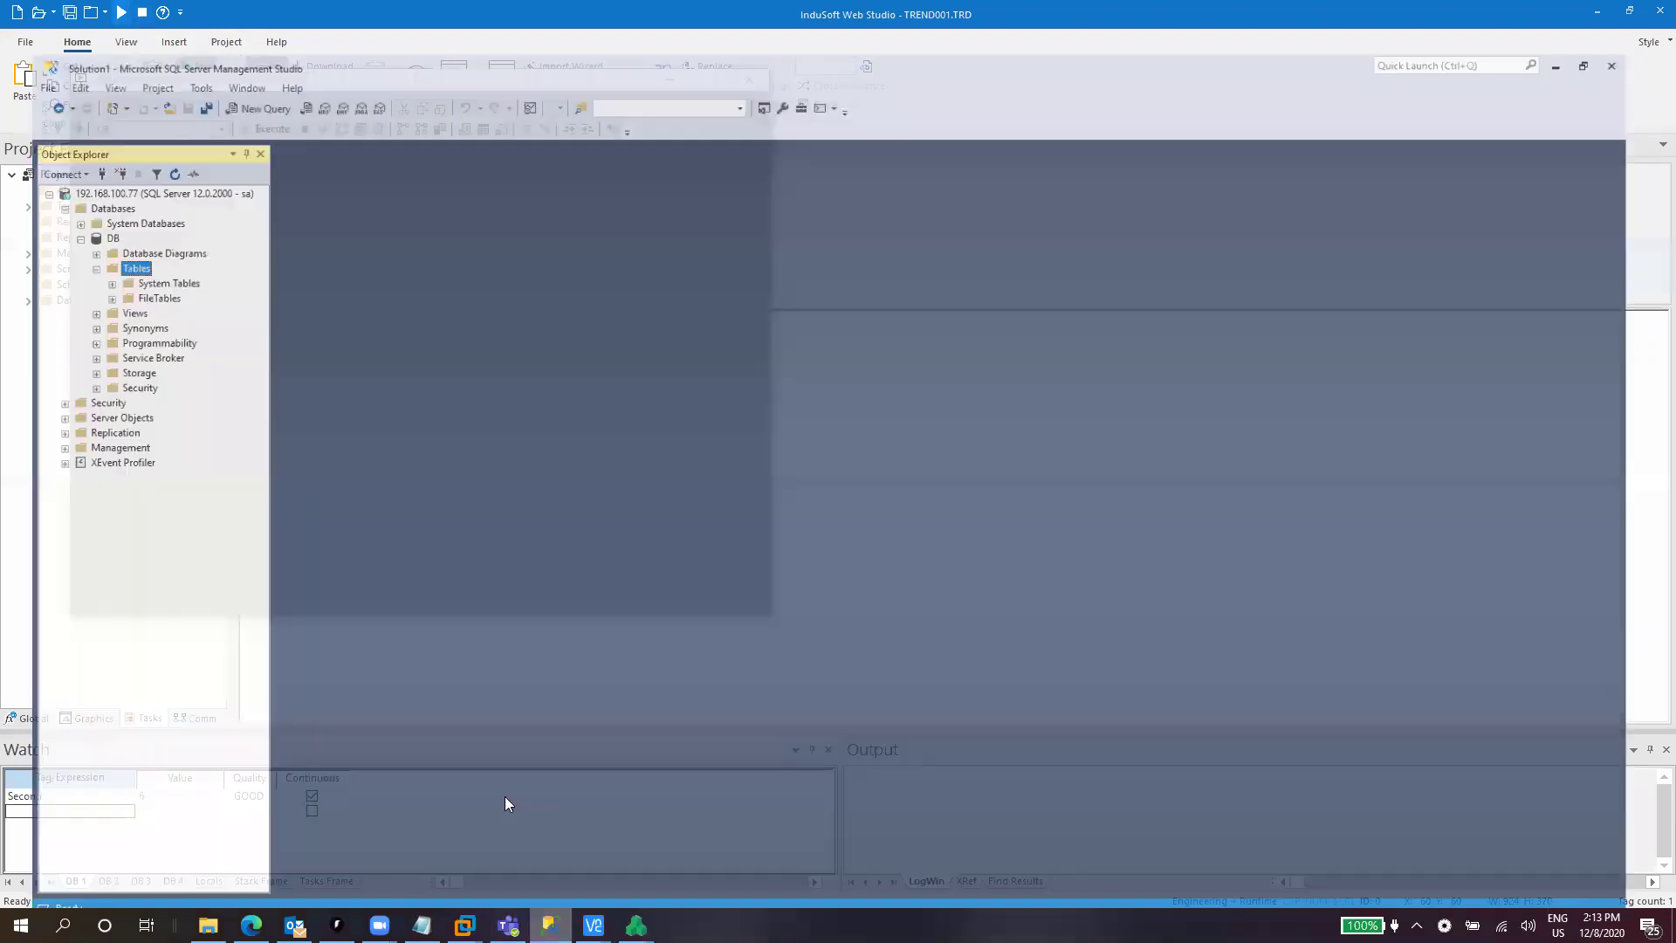
pyautogui.press('F5')
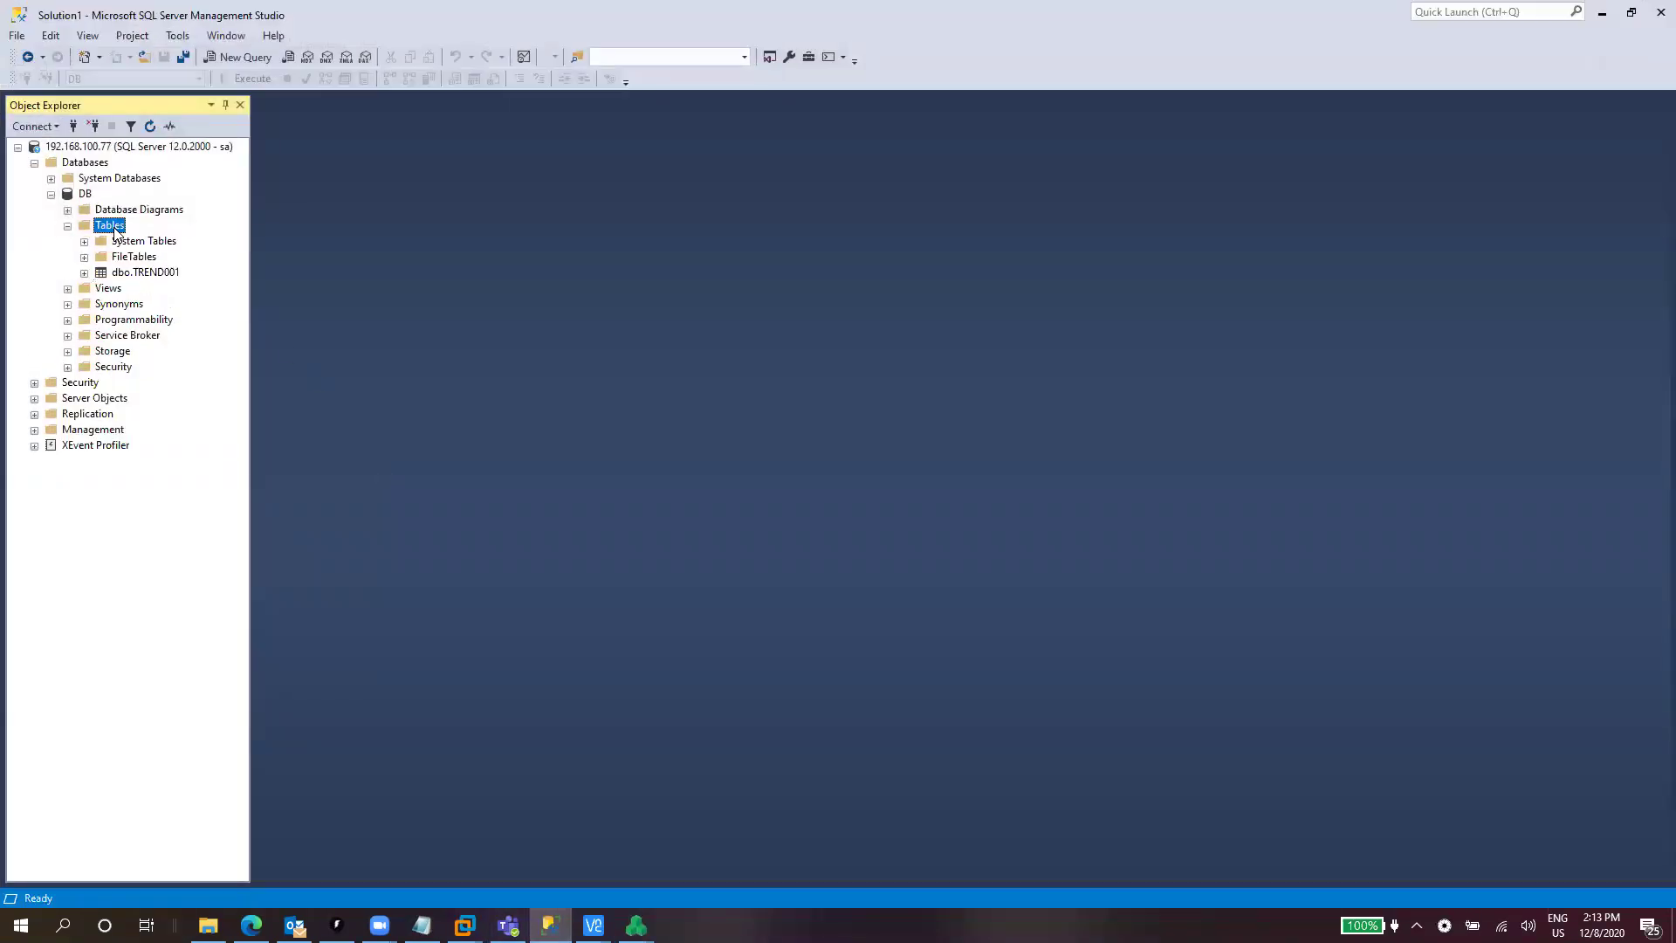
pyautogui.click(146, 274)
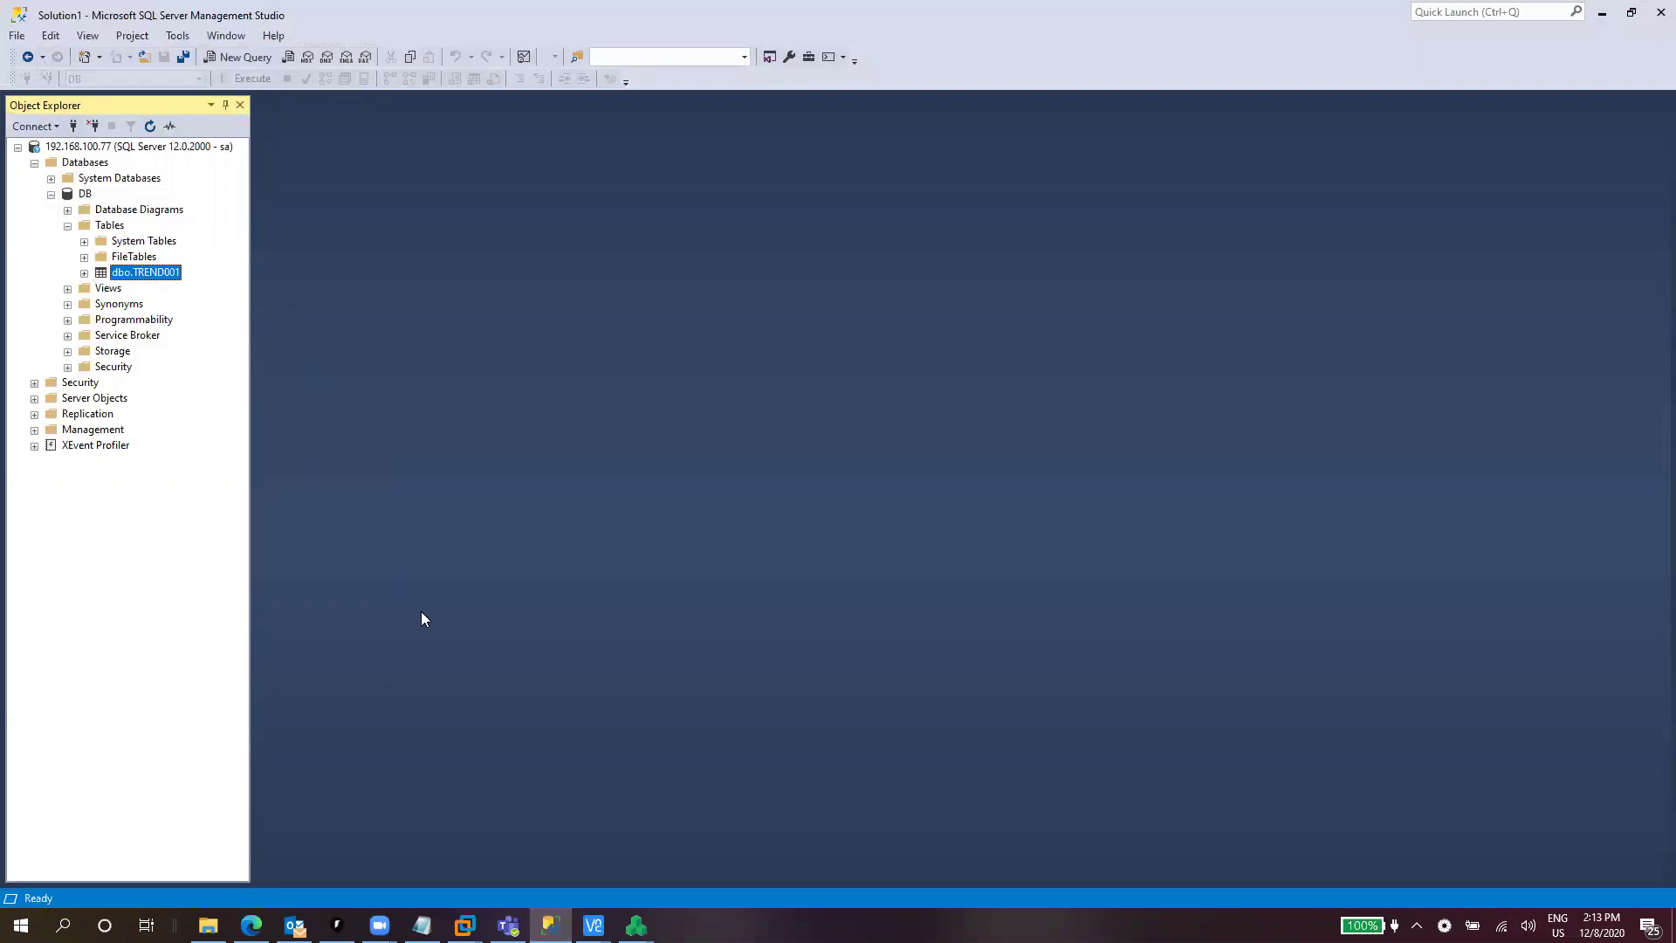
# Check the VM gateway's Monitor > Connections view, then return to InduSoft Web Studio.
pyautogui.click(463, 925)
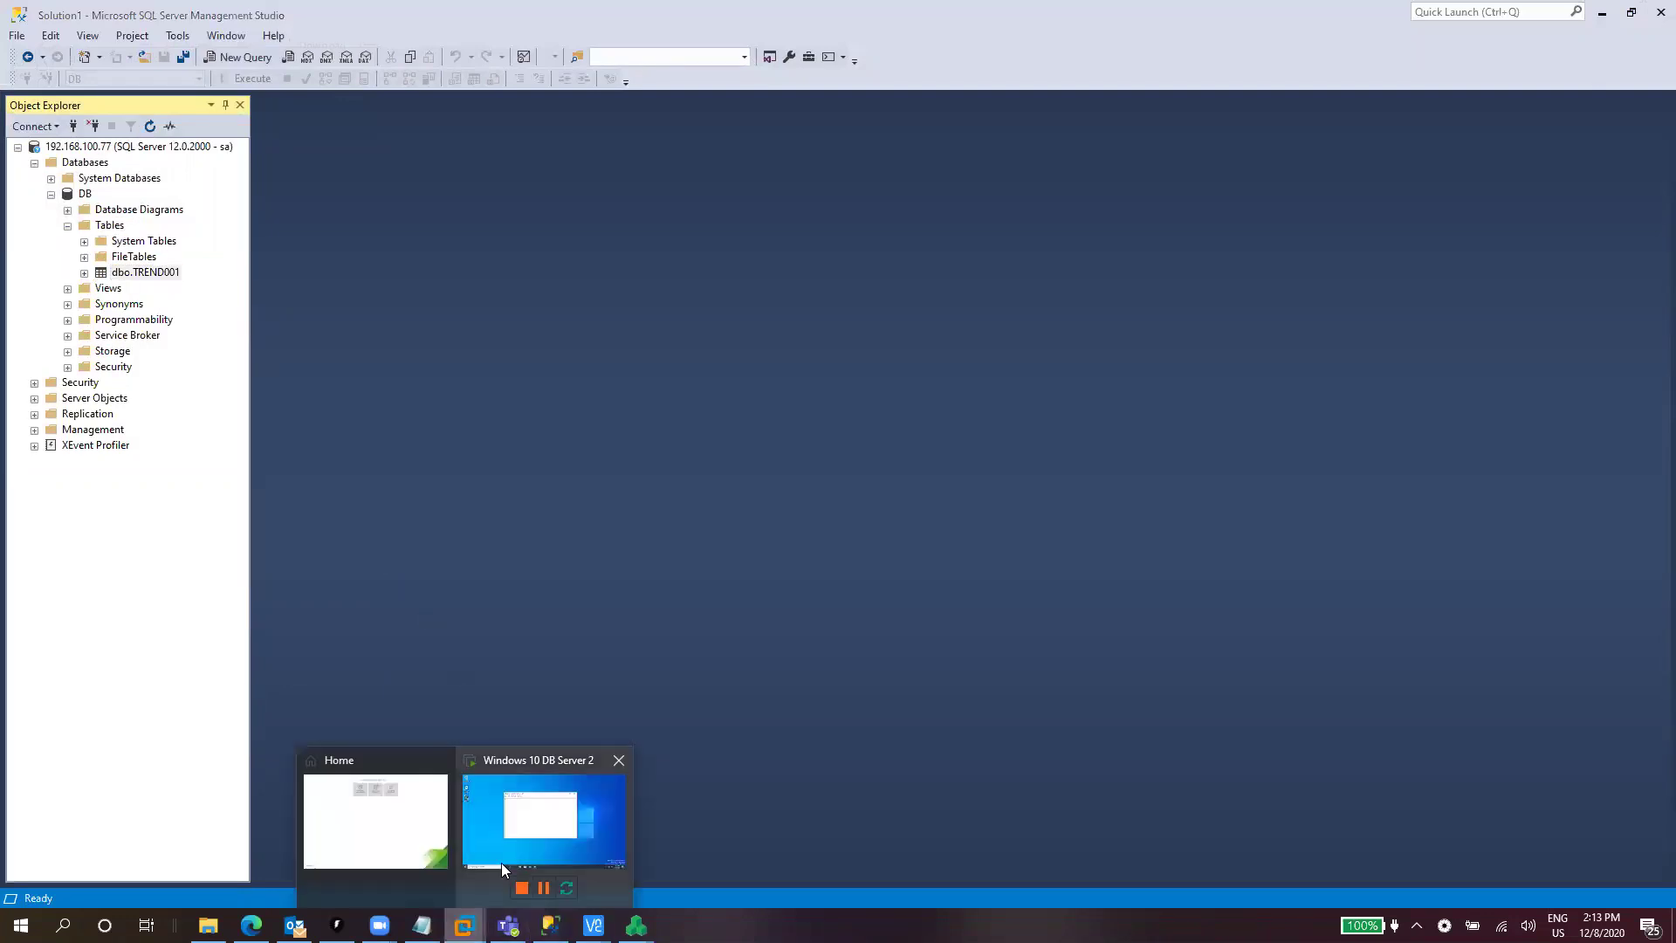
pyautogui.click(522, 820)
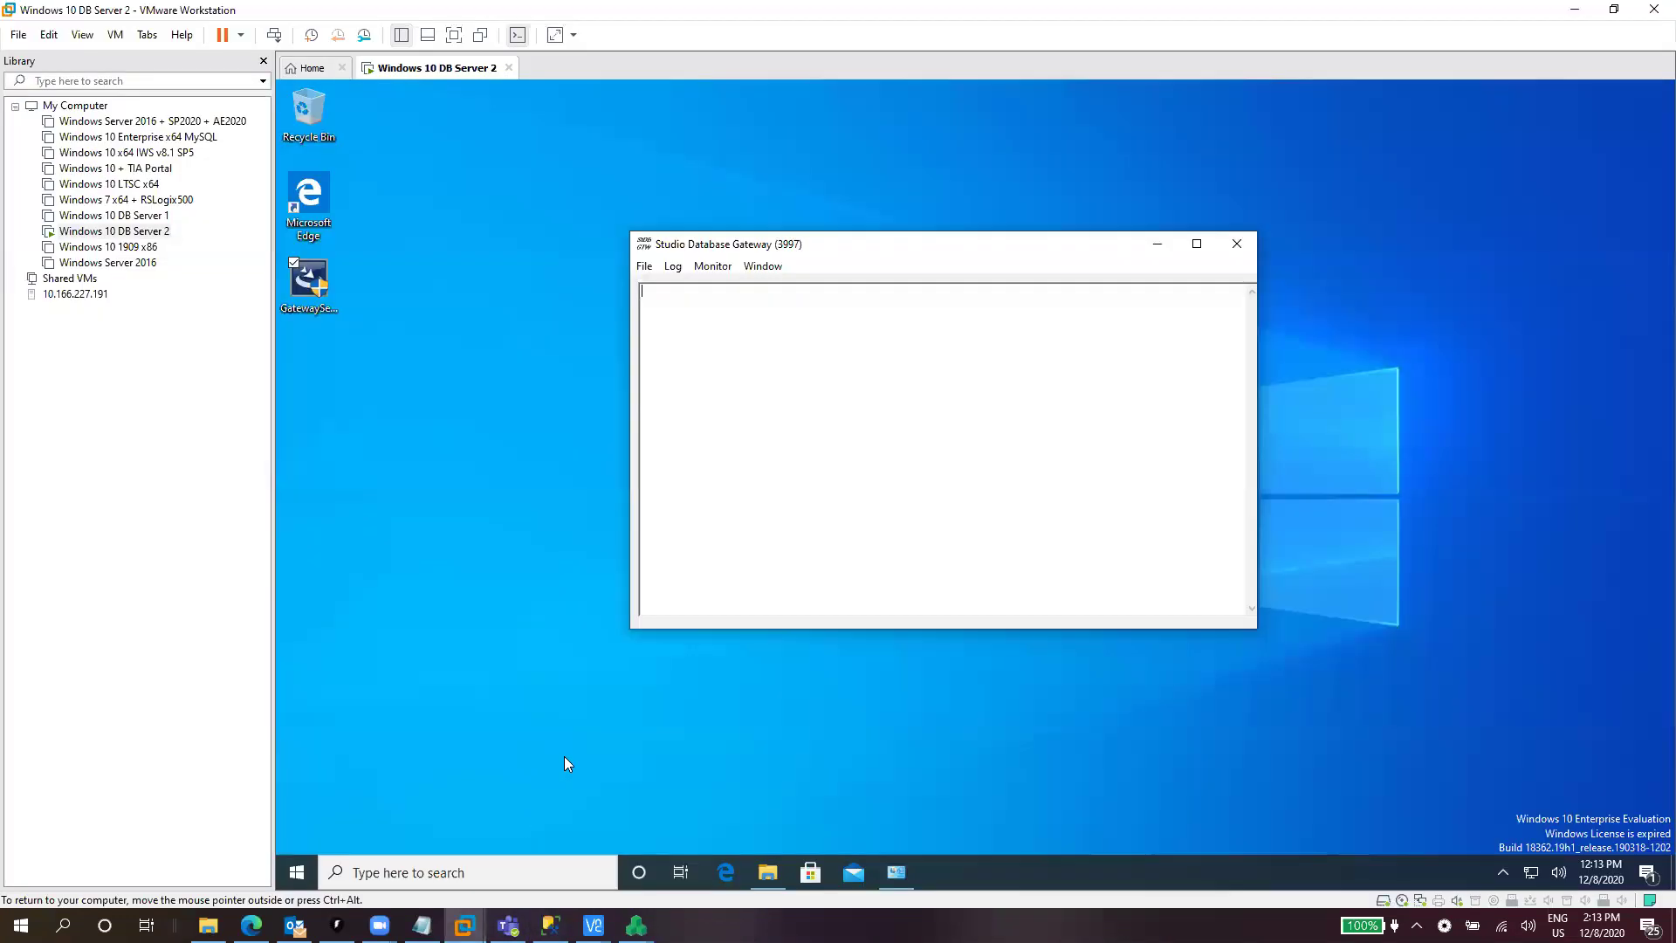
pyautogui.click(718, 266)
pyautogui.click(733, 286)
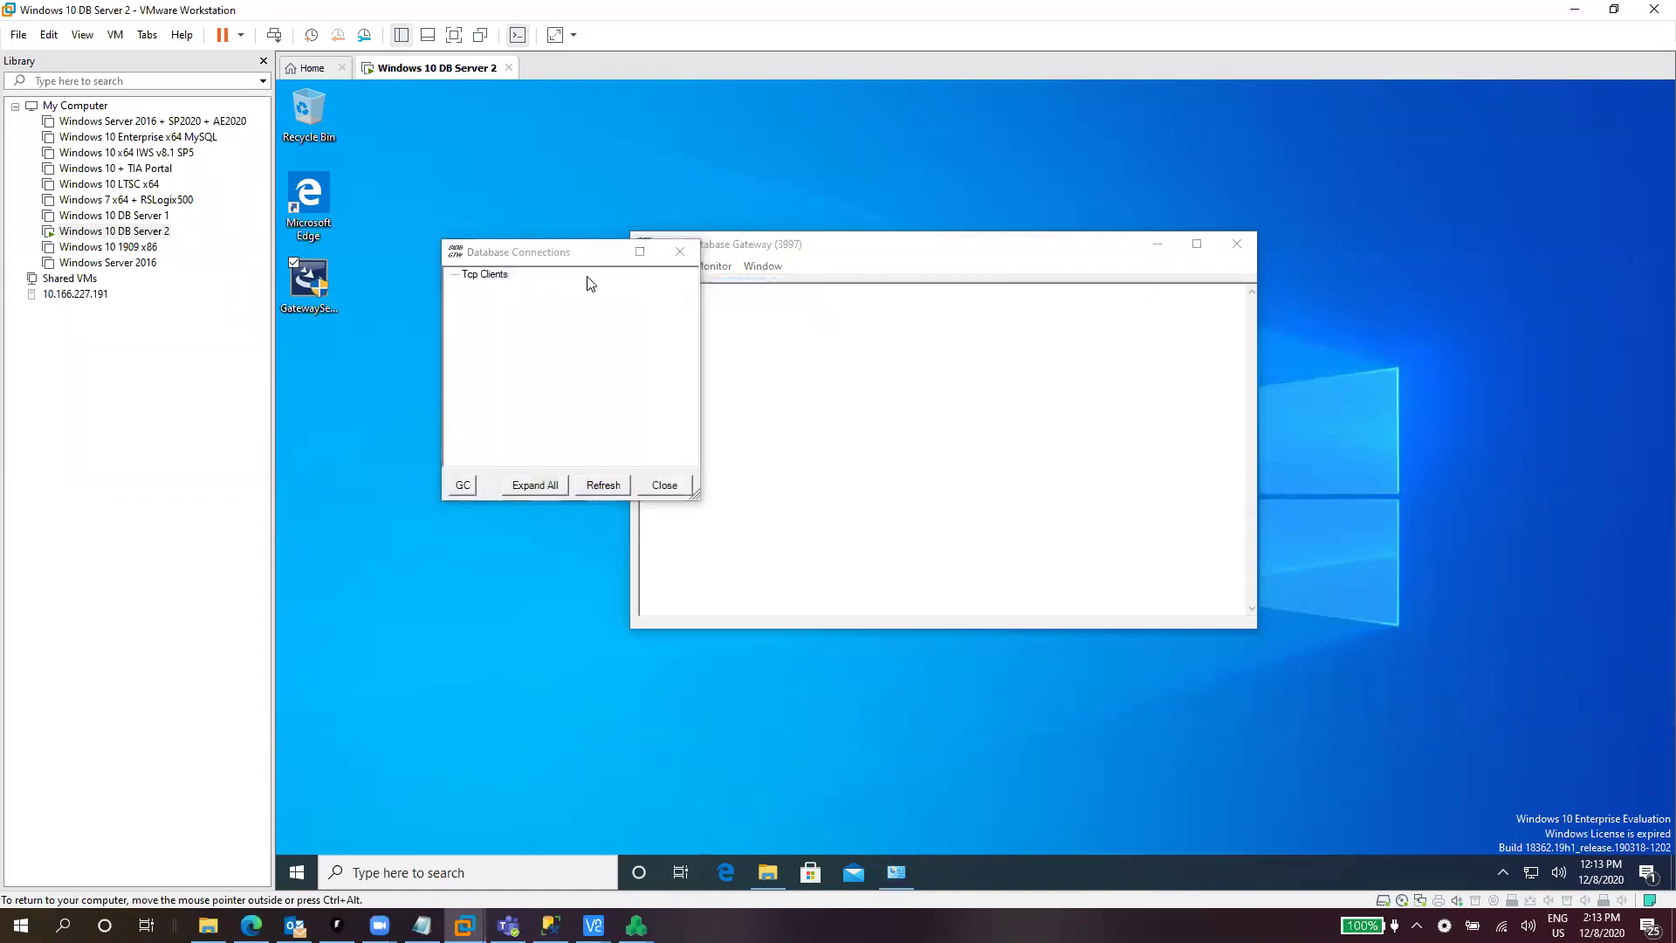
pyautogui.click(679, 252)
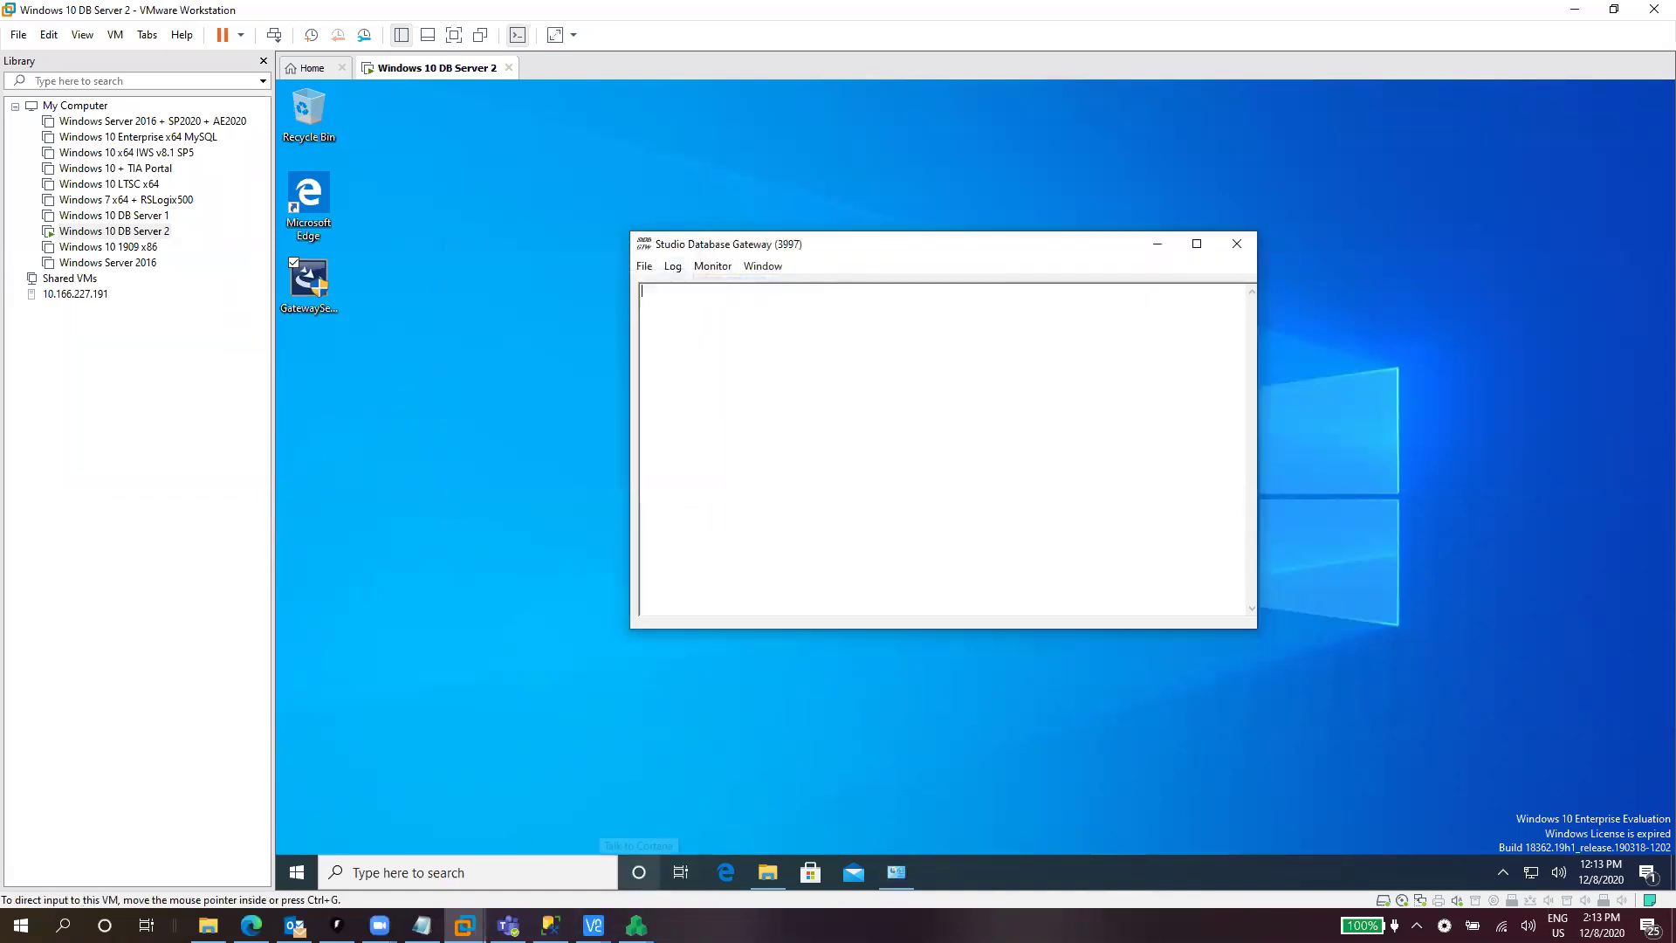
pyautogui.moveTo(636, 925)
pyautogui.click(587, 838)
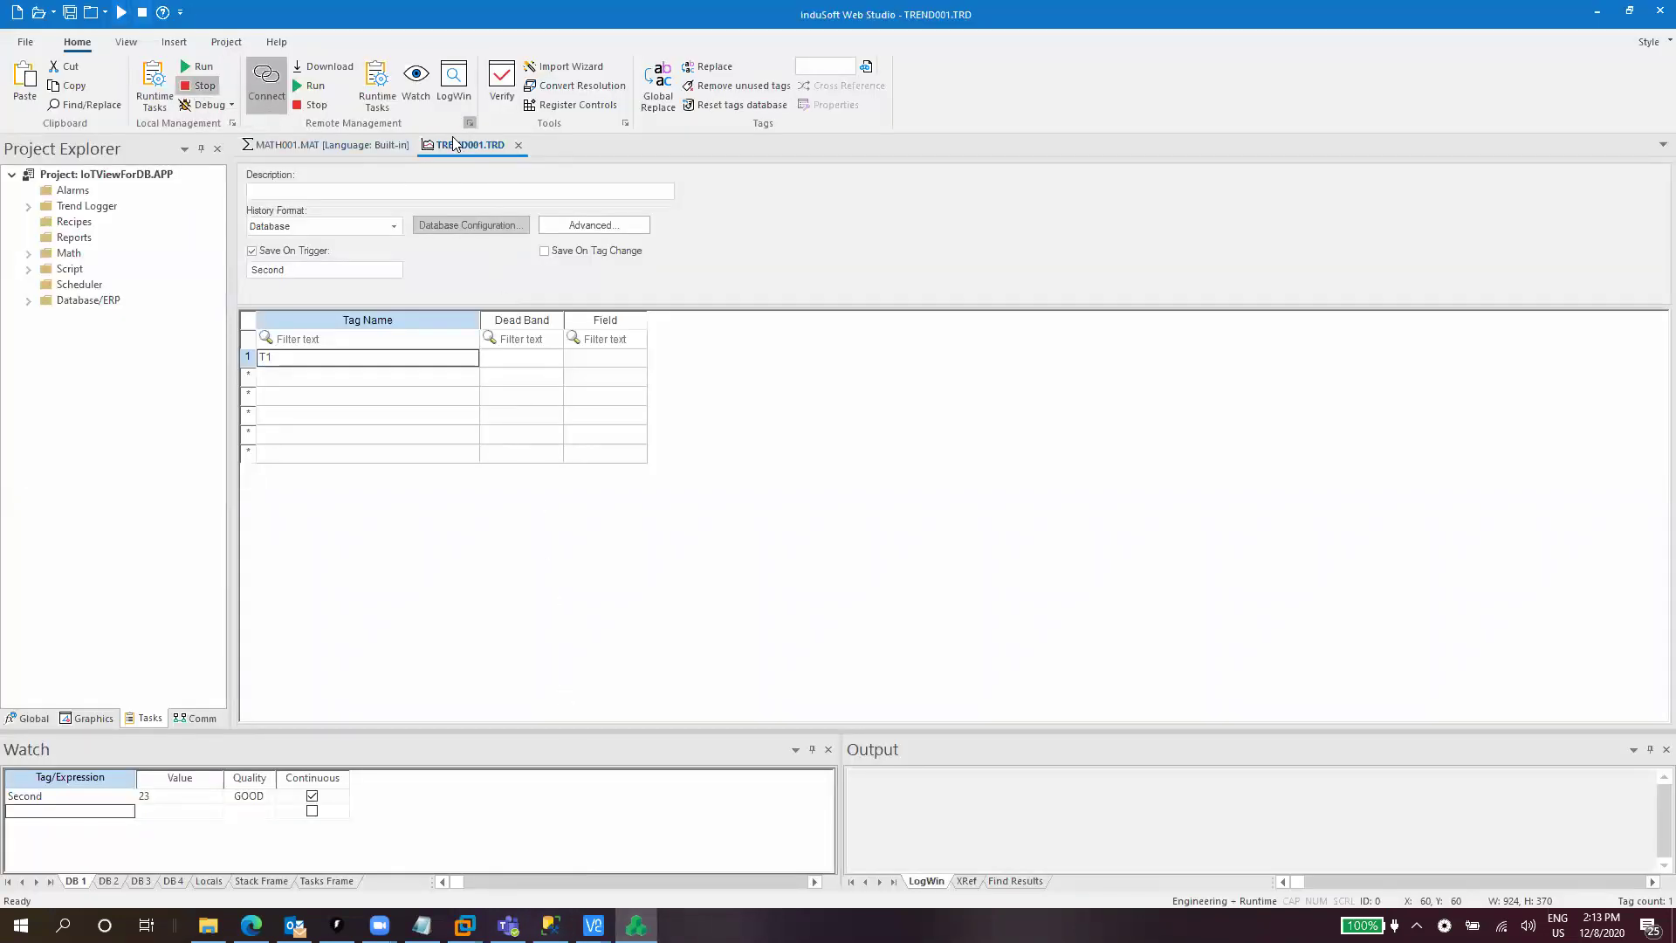
# Verify the TREND001 trend's advanced gateway host setting and close its dialogs unchanged.
pyautogui.click(471, 222)
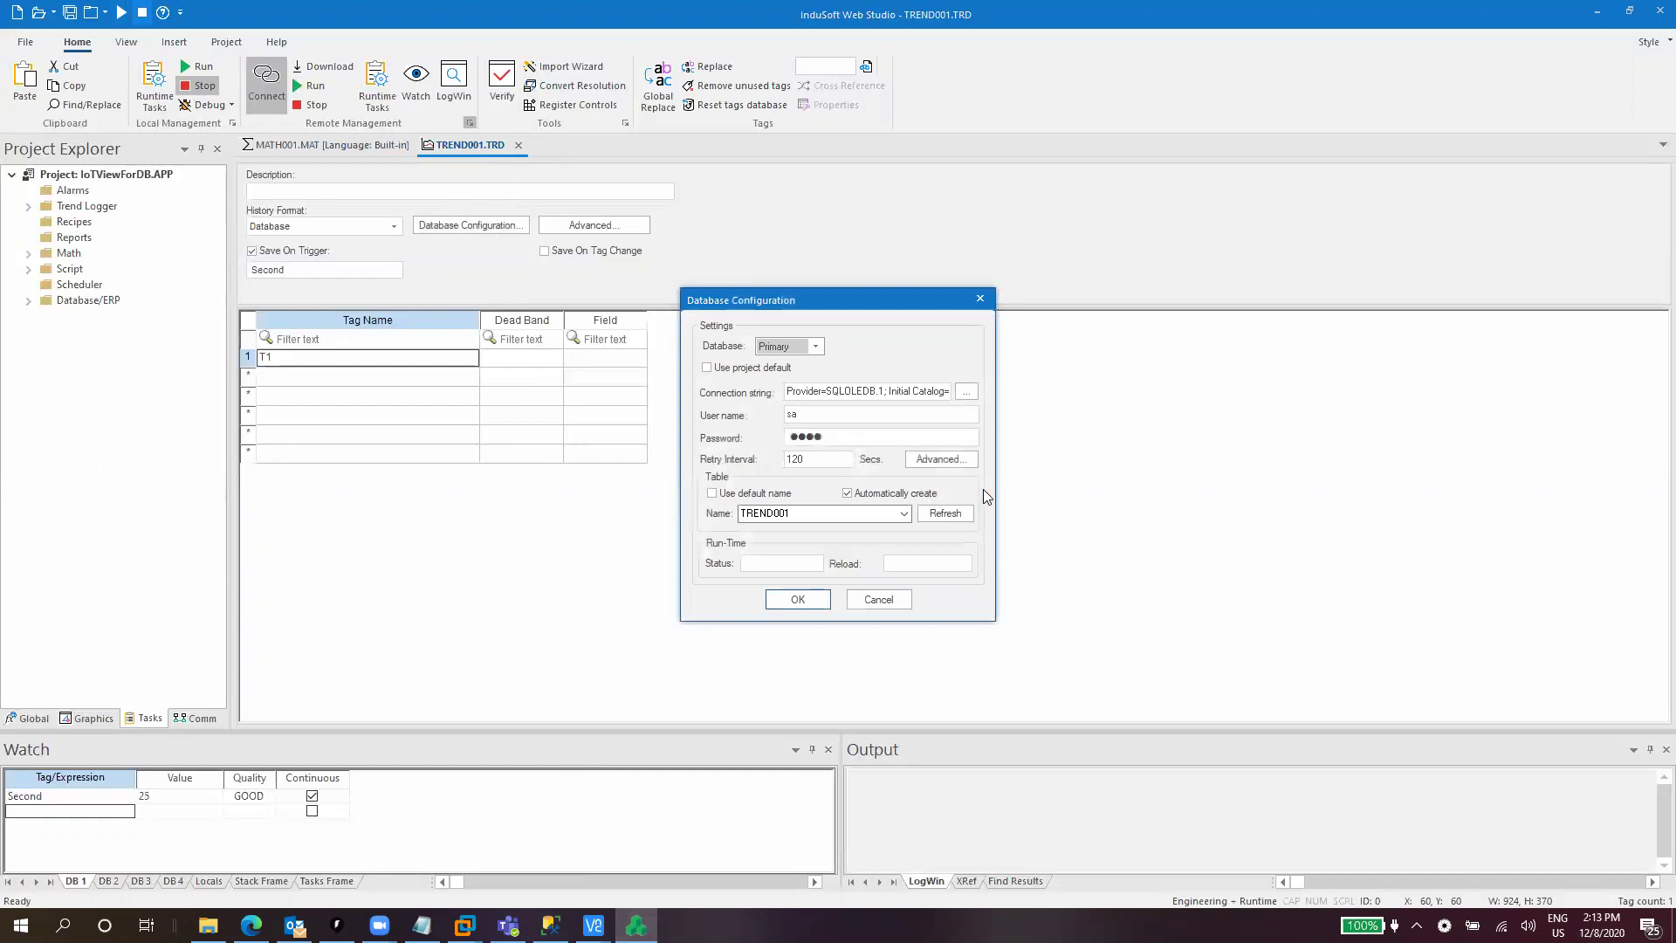
pyautogui.click(961, 461)
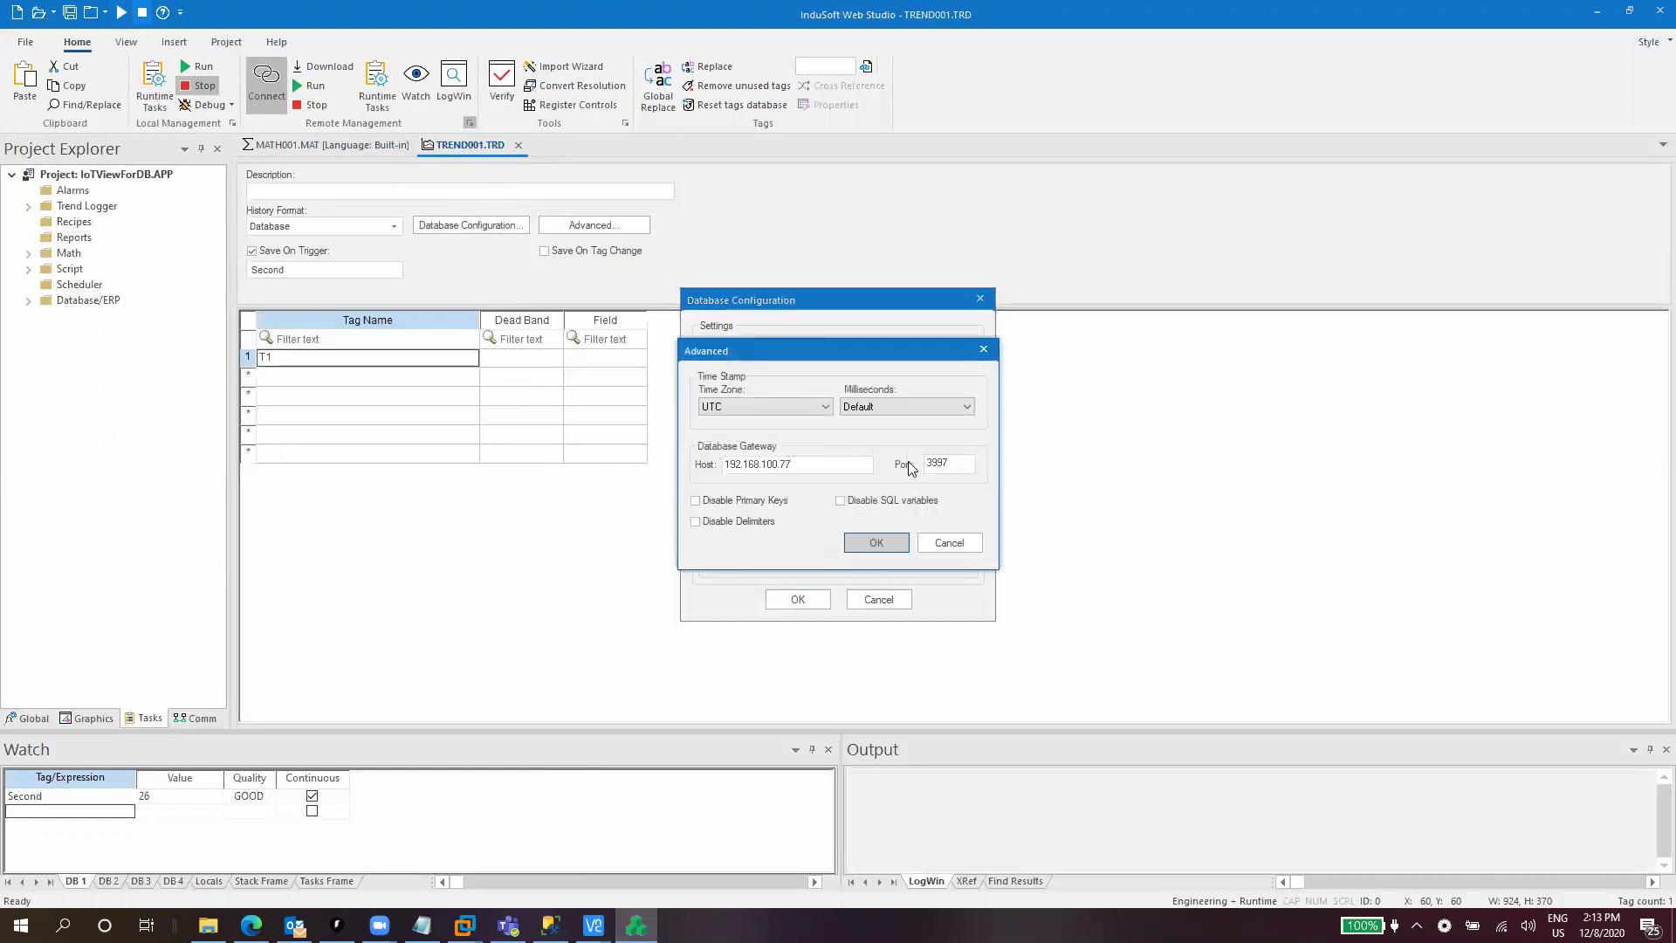
pyautogui.click(885, 545)
pyautogui.click(794, 600)
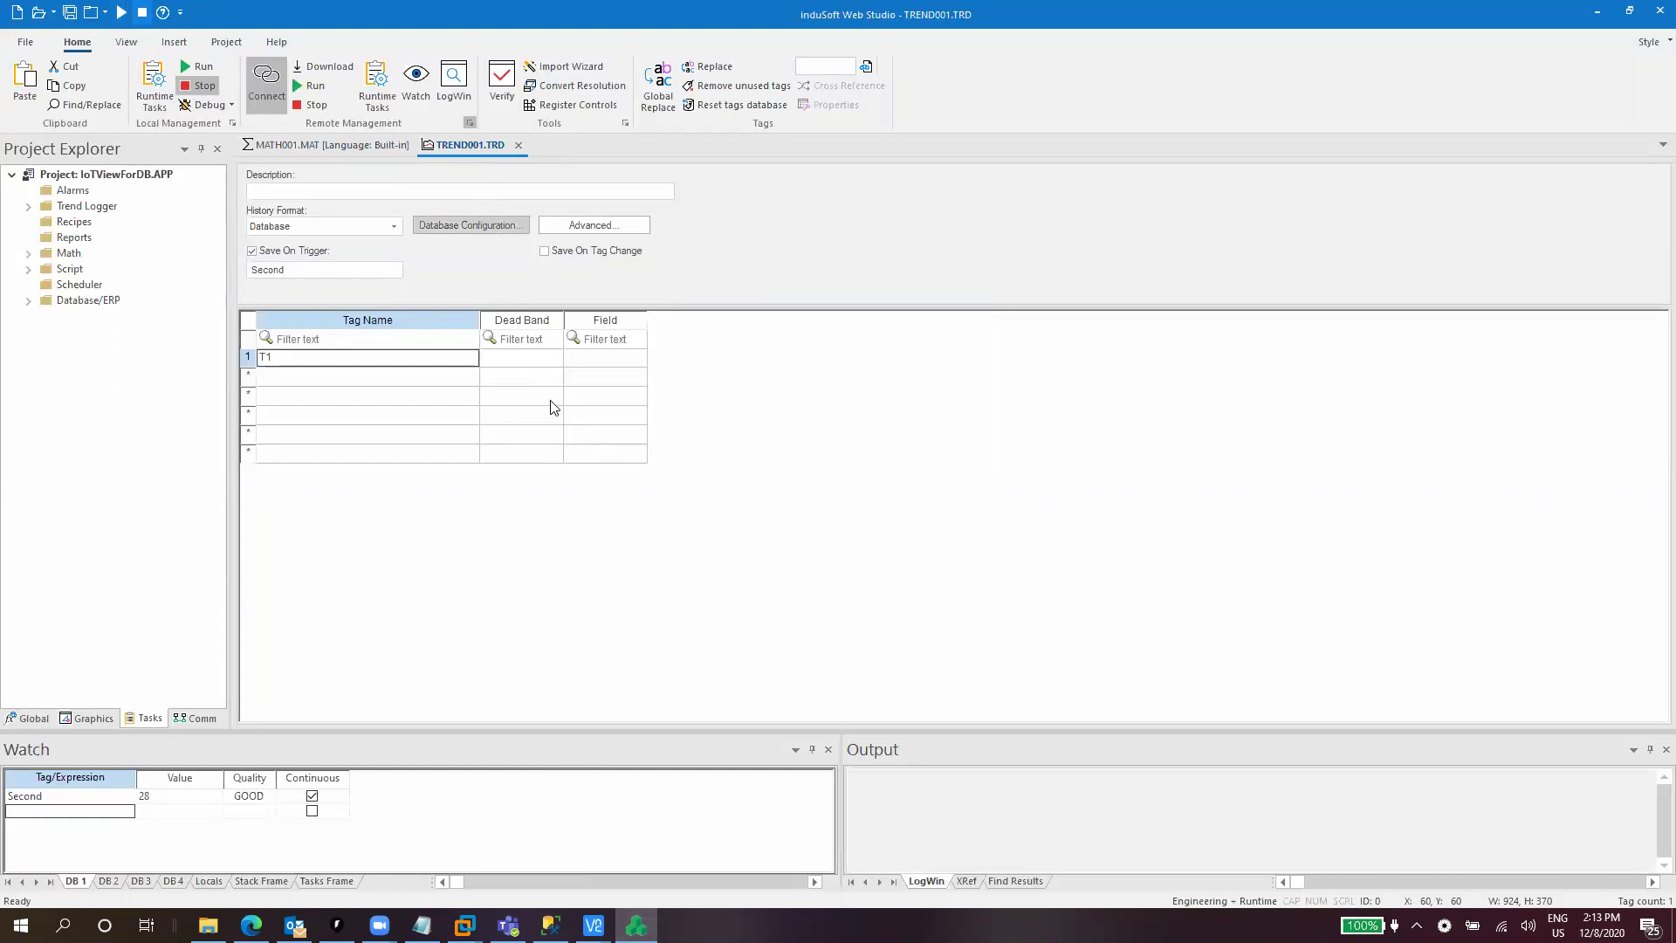
# Set the project's default database gateway host to 192.168.100.77 in Project Settings > Options.
pyautogui.rightClick(133, 177)
pyautogui.click(162, 186)
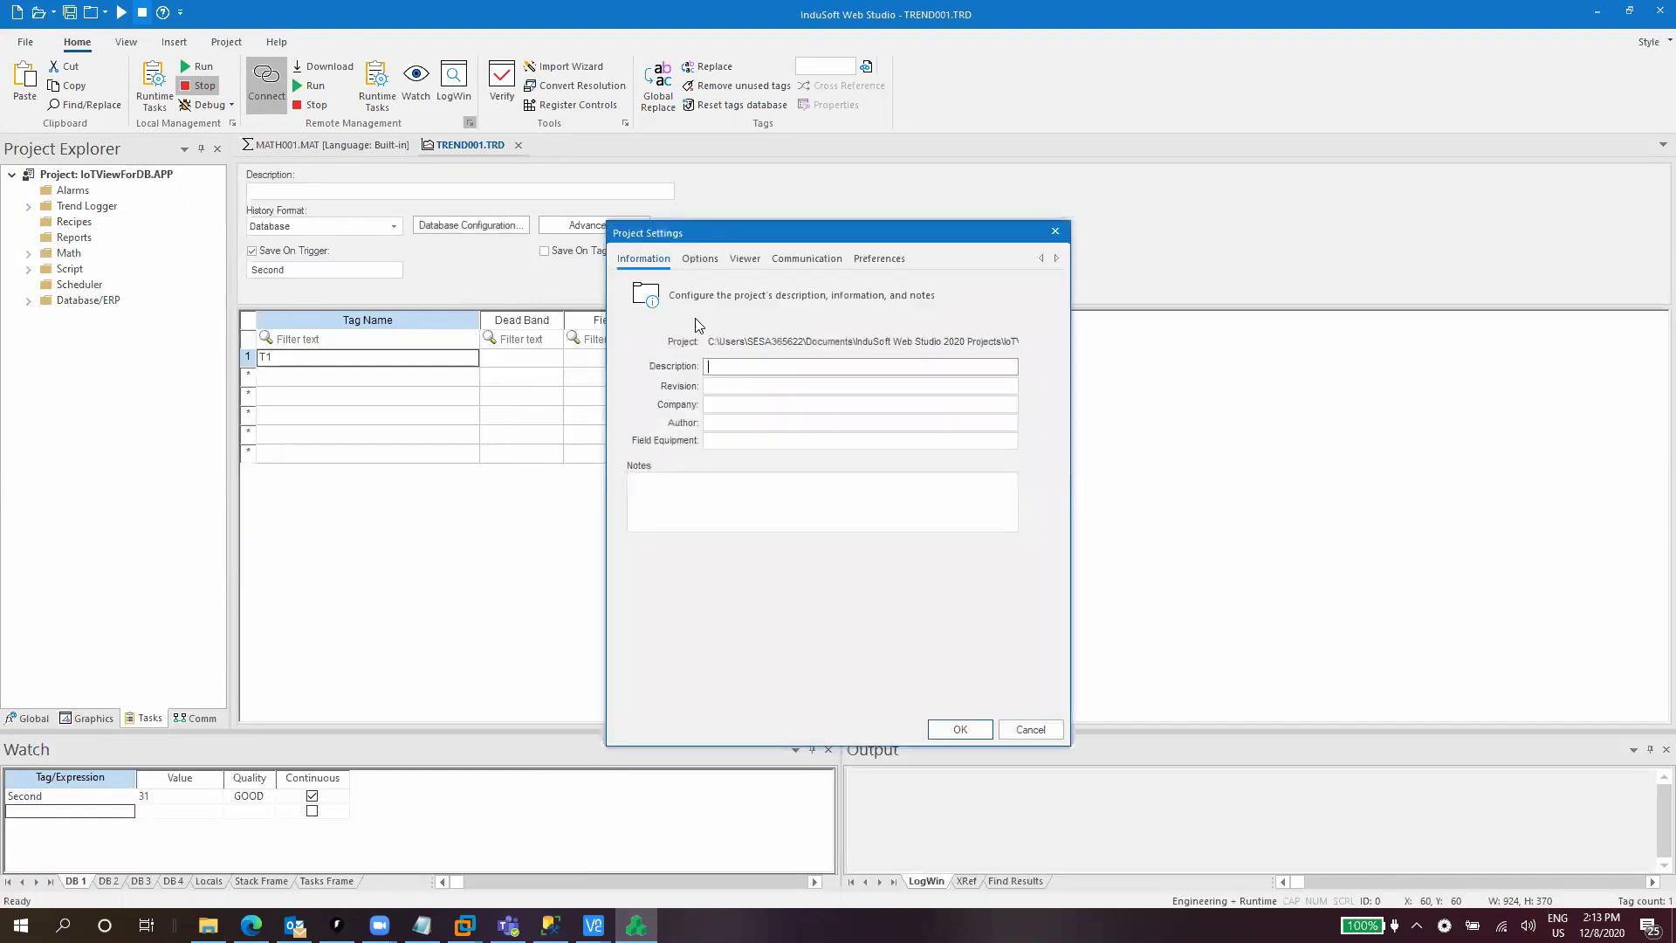
pyautogui.click(701, 259)
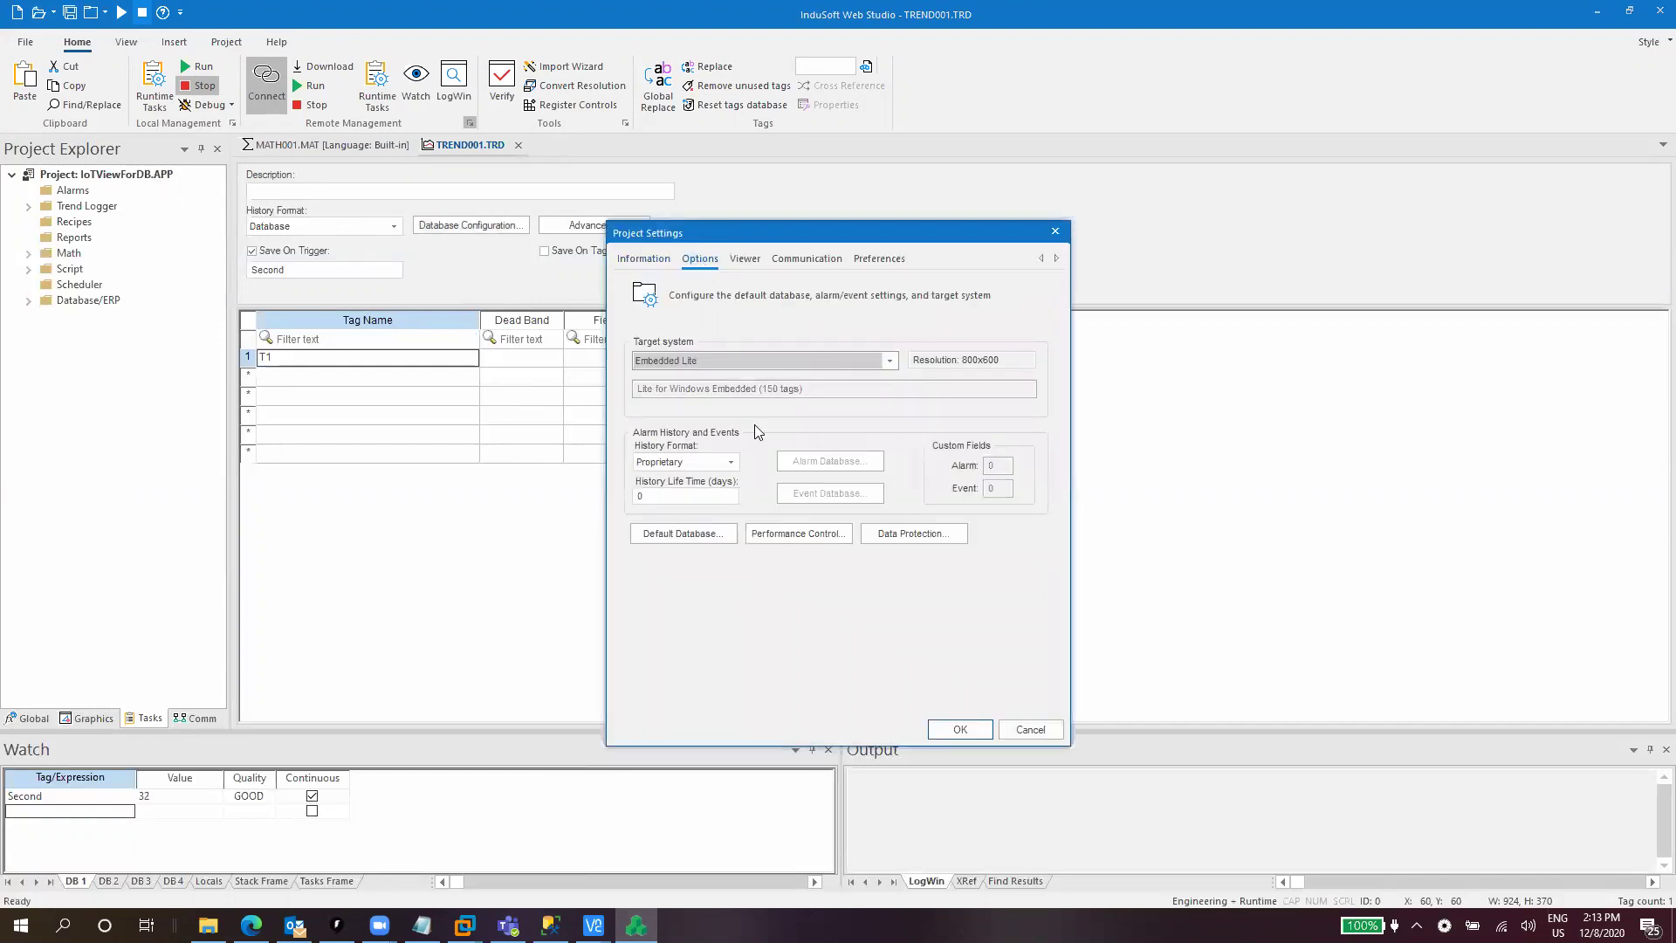
pyautogui.click(701, 535)
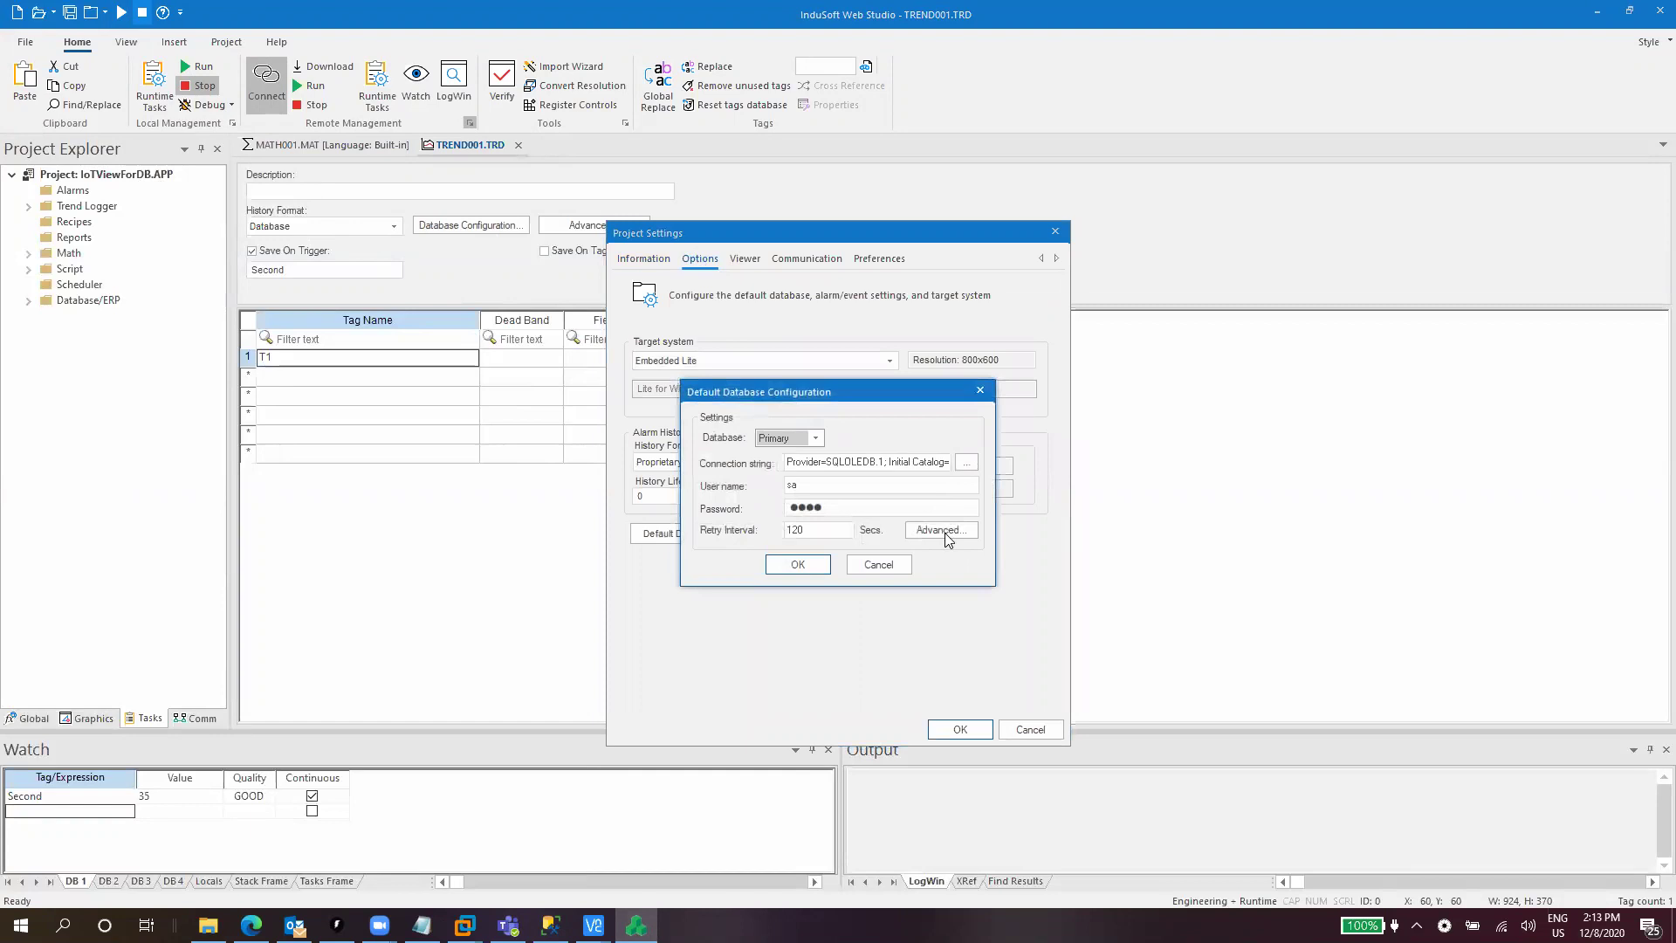
pyautogui.click(946, 533)
pyautogui.doubleClick(800, 486)
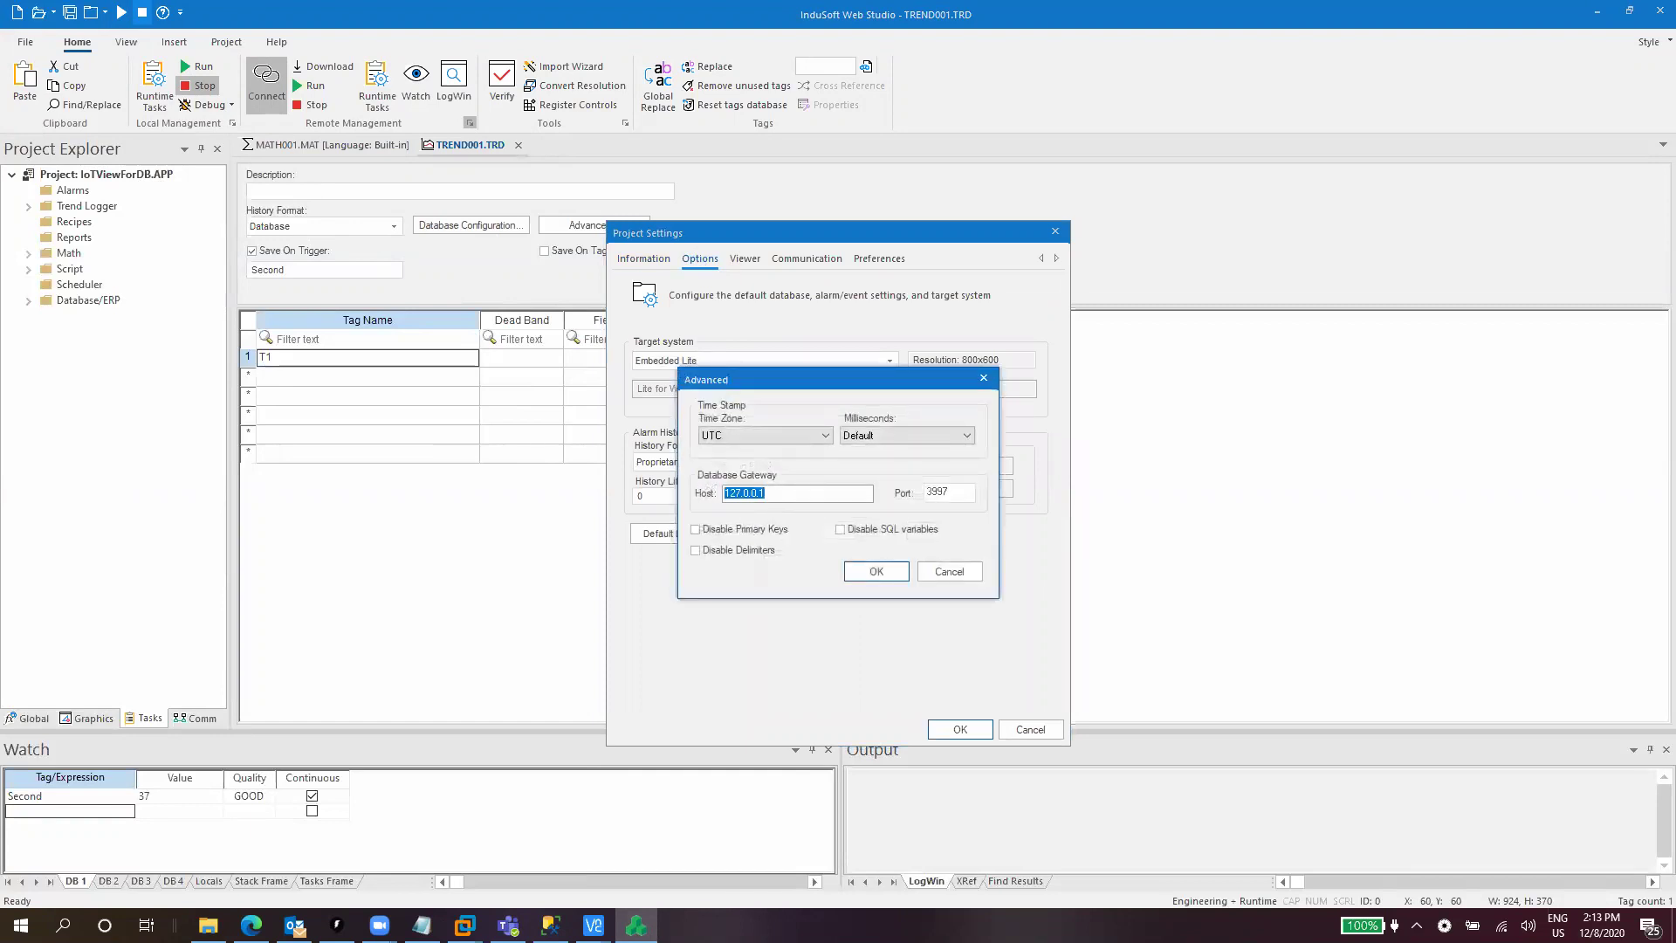
pyautogui.write('192')
pyautogui.click(876, 570)
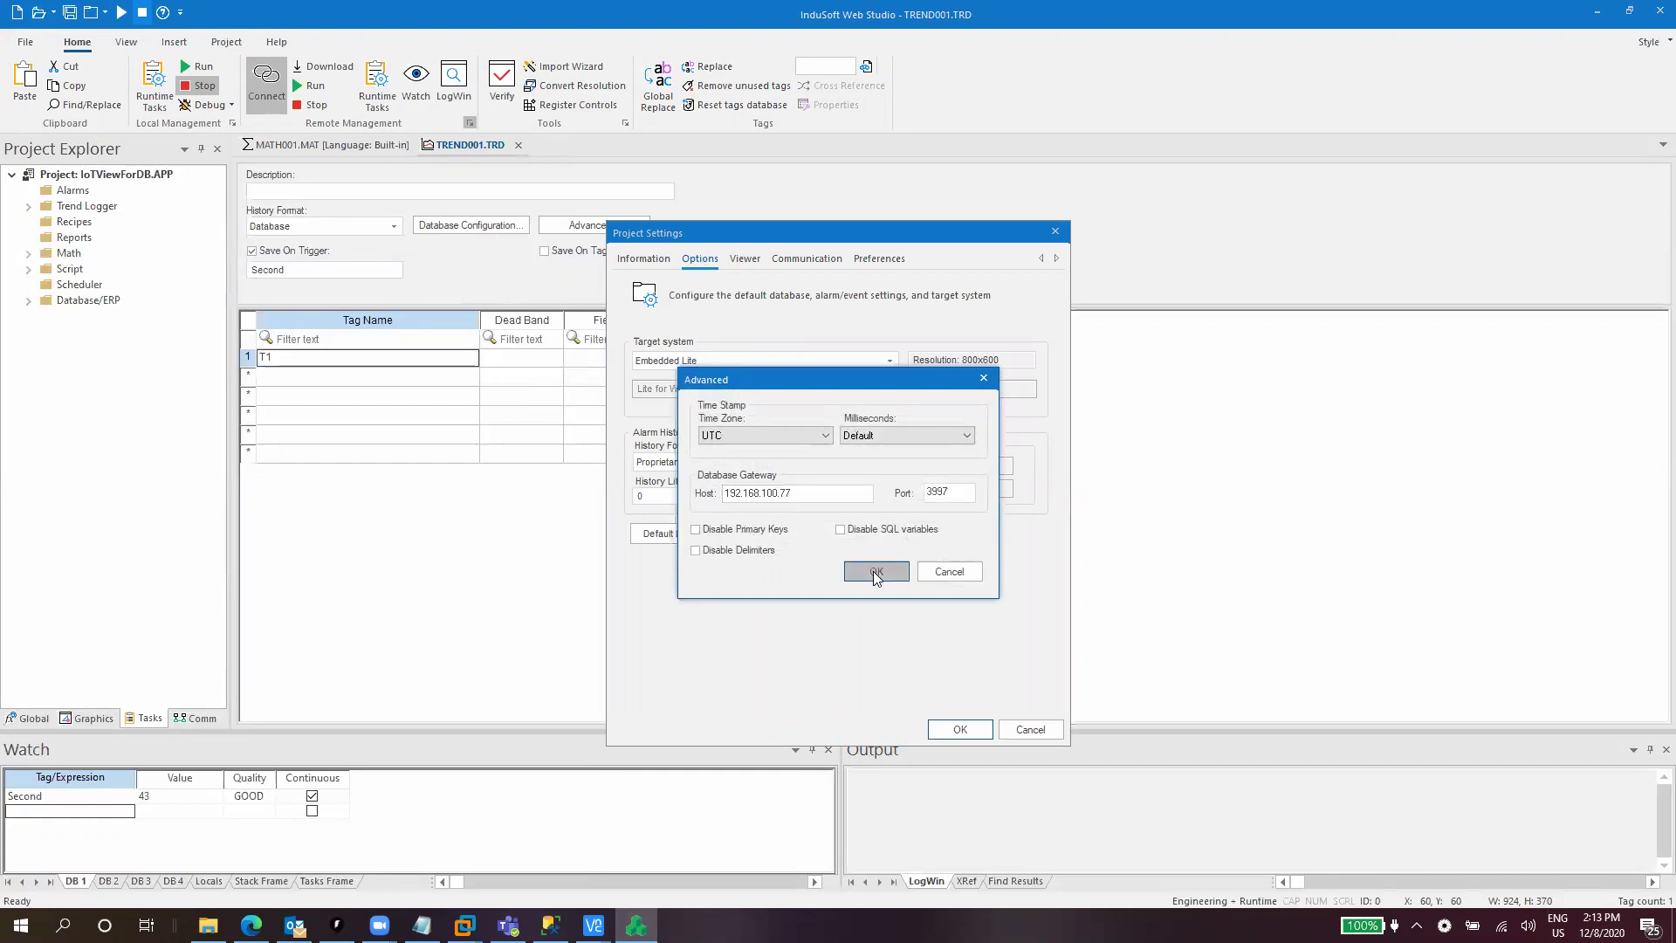
pyautogui.click(794, 565)
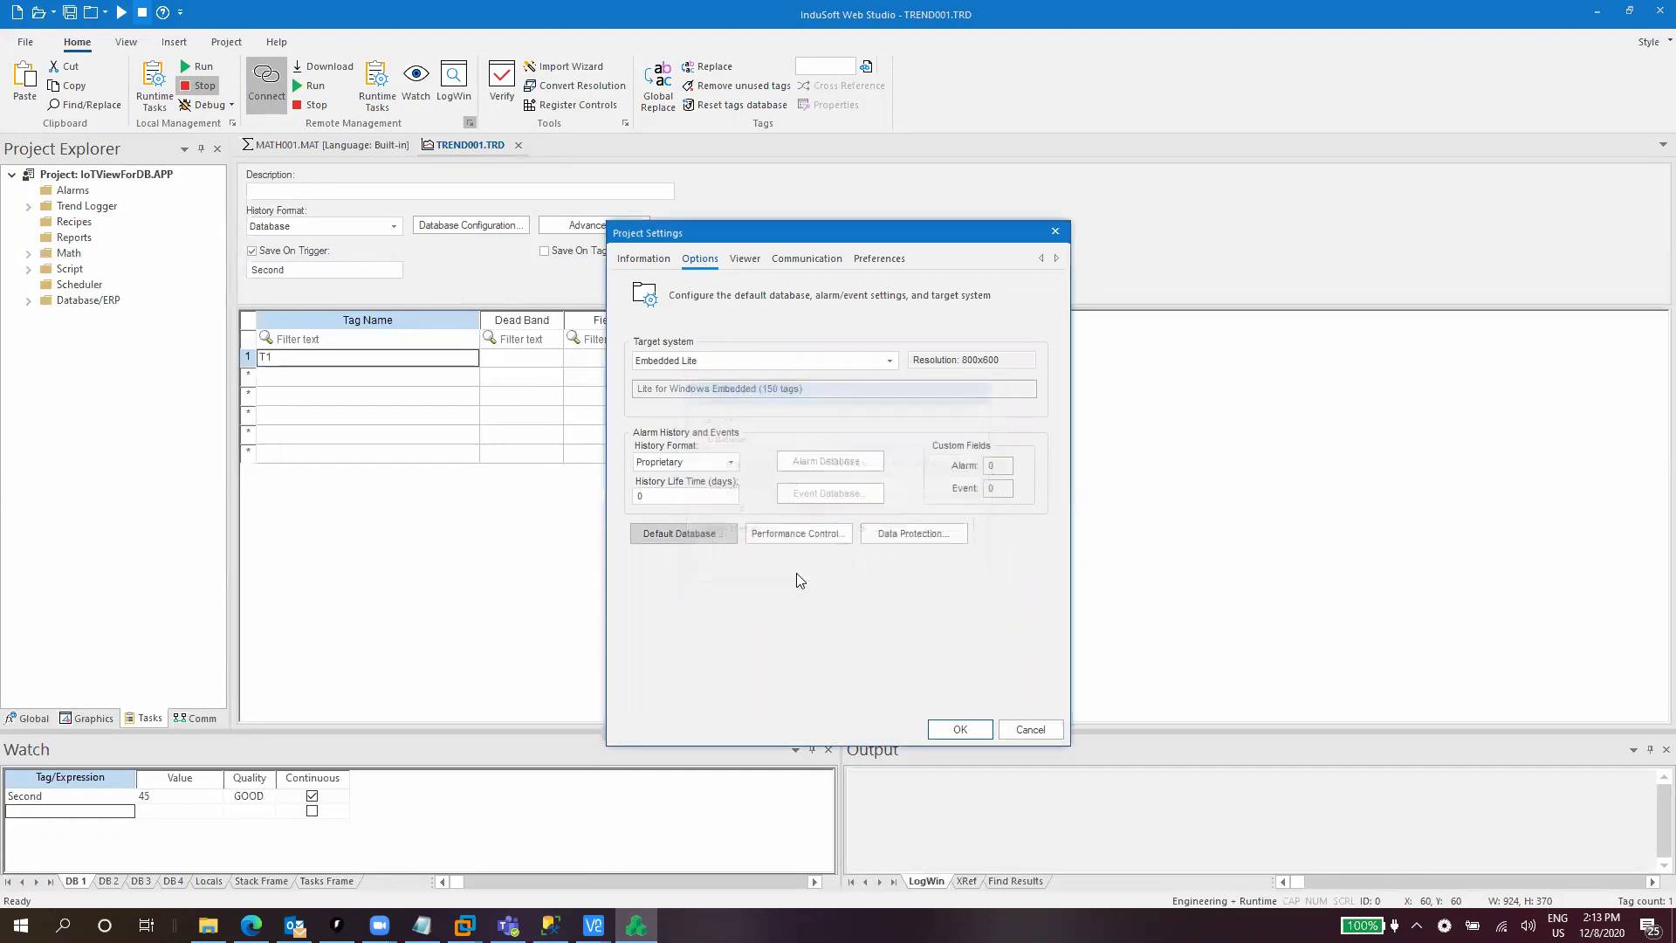
pyautogui.click(960, 730)
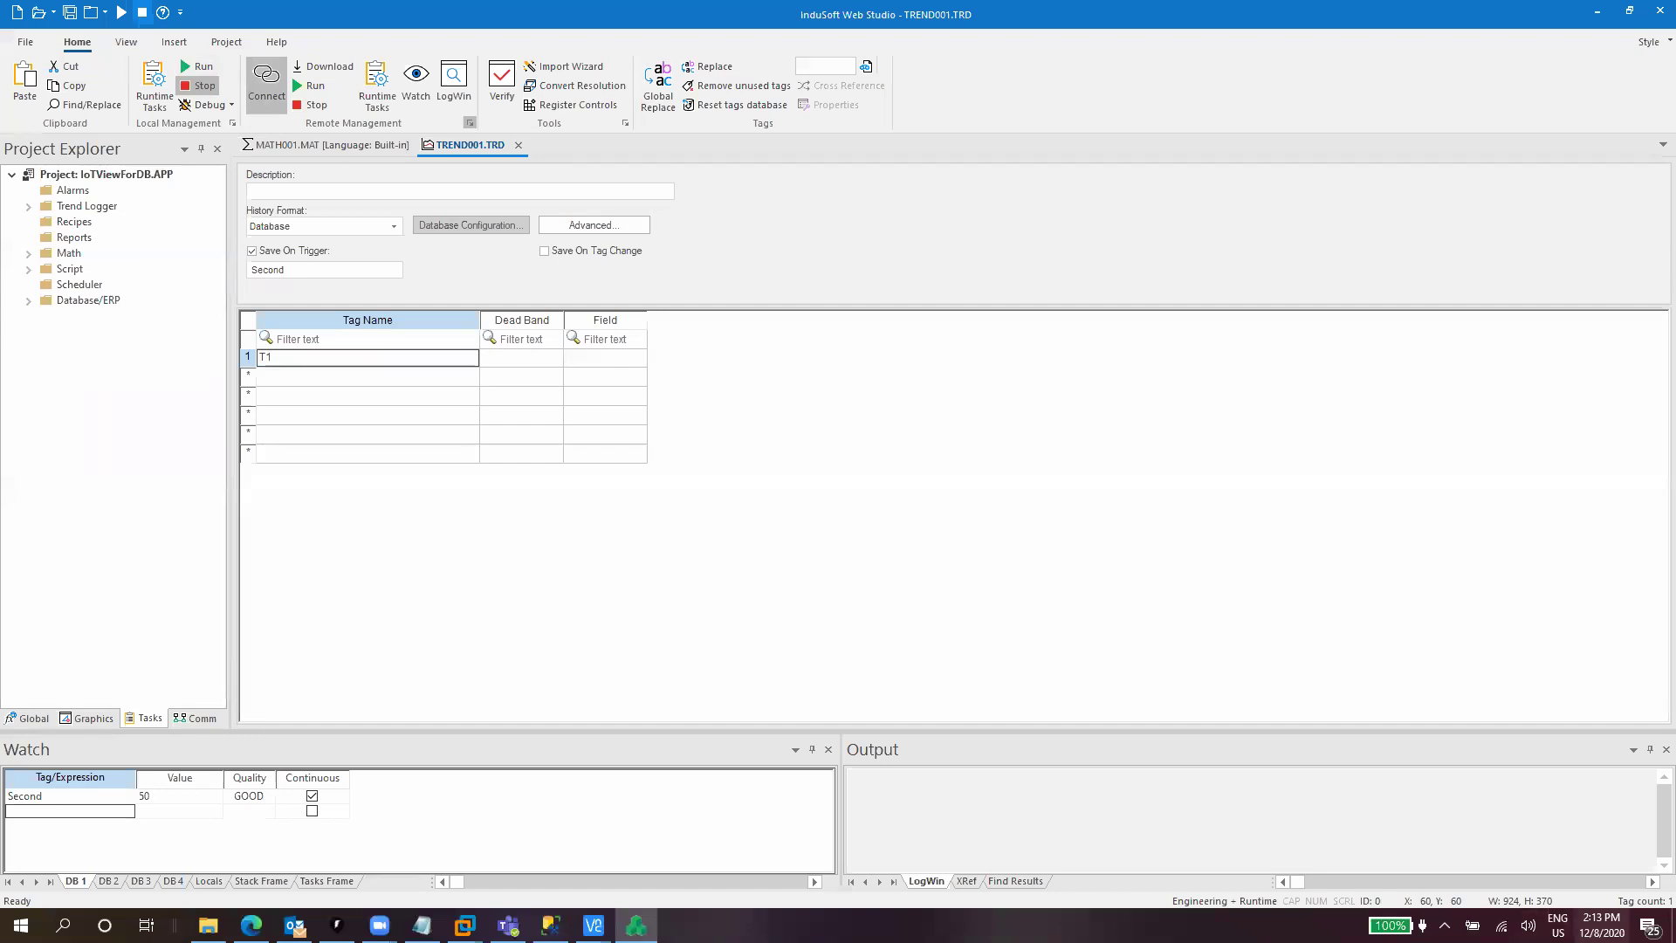
# Exit the local database gateway from the system tray.
pyautogui.click(1444, 925)
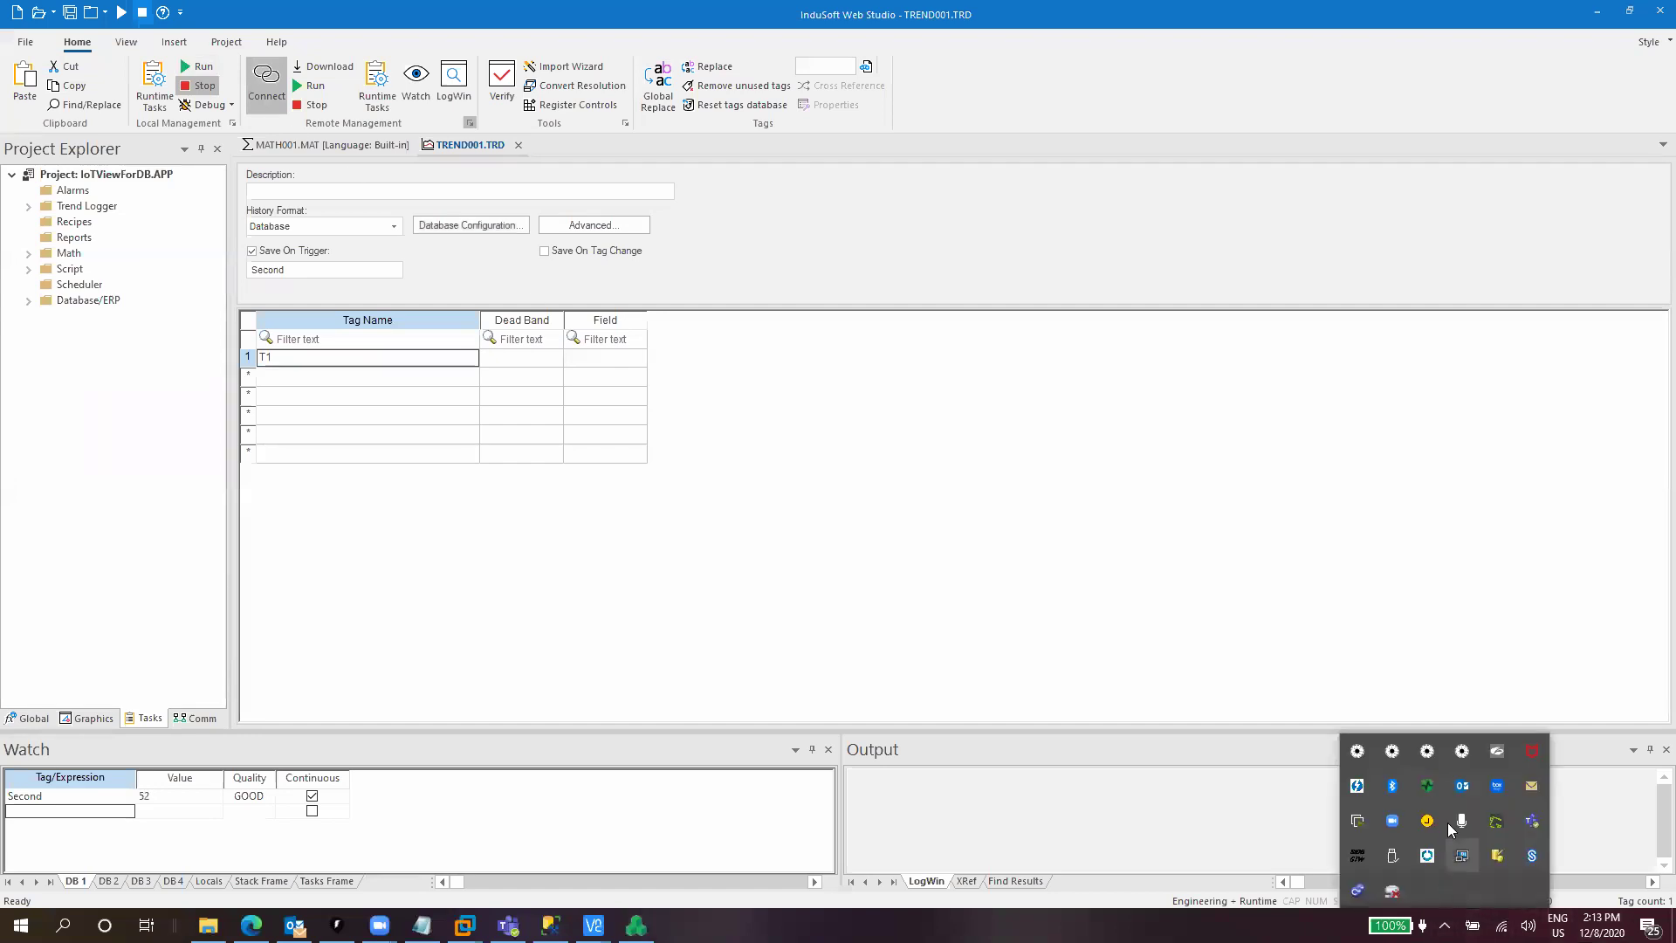
pyautogui.rightClick(1357, 855)
pyautogui.click(1337, 839)
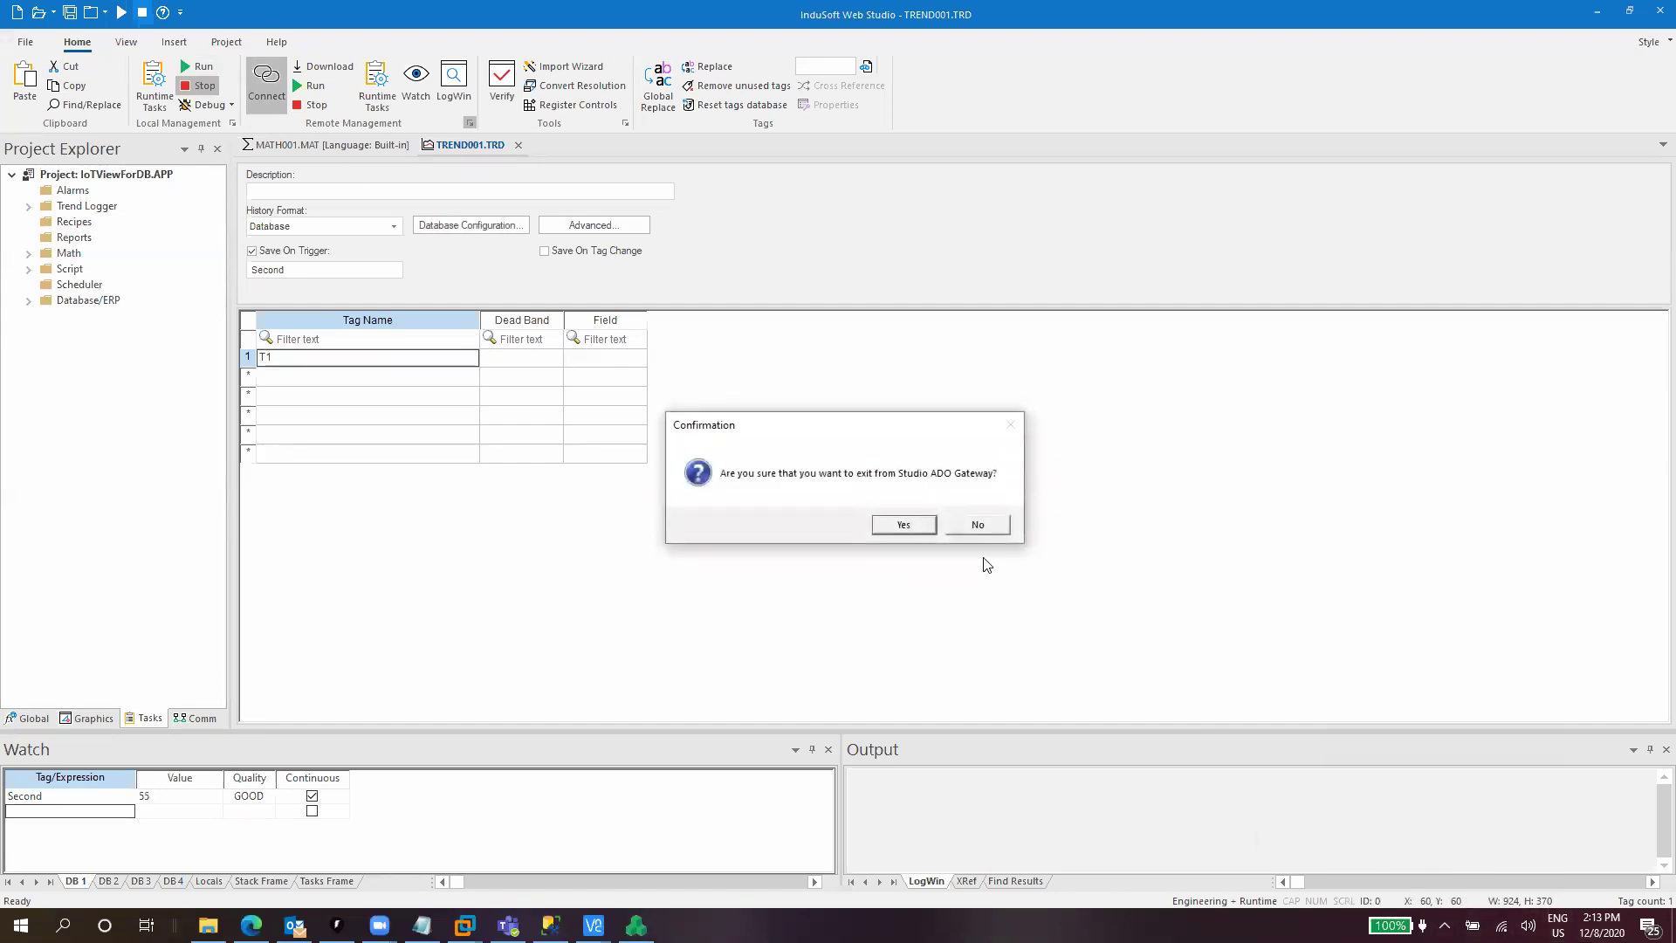
pyautogui.click(923, 529)
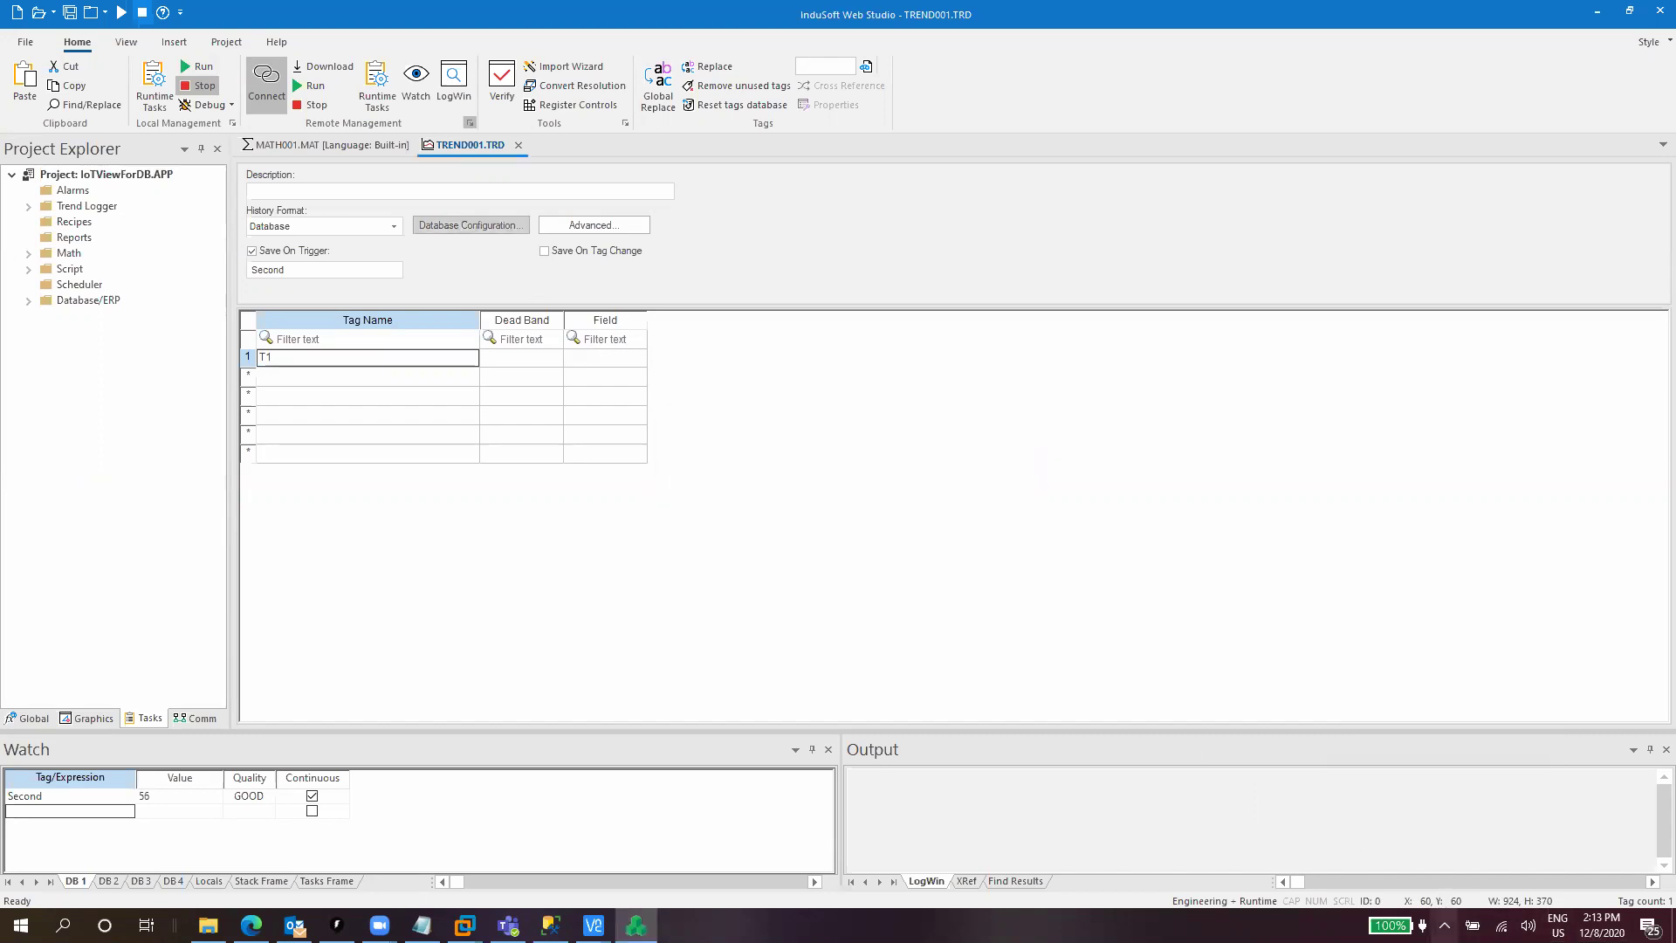
pyautogui.click(1445, 925)
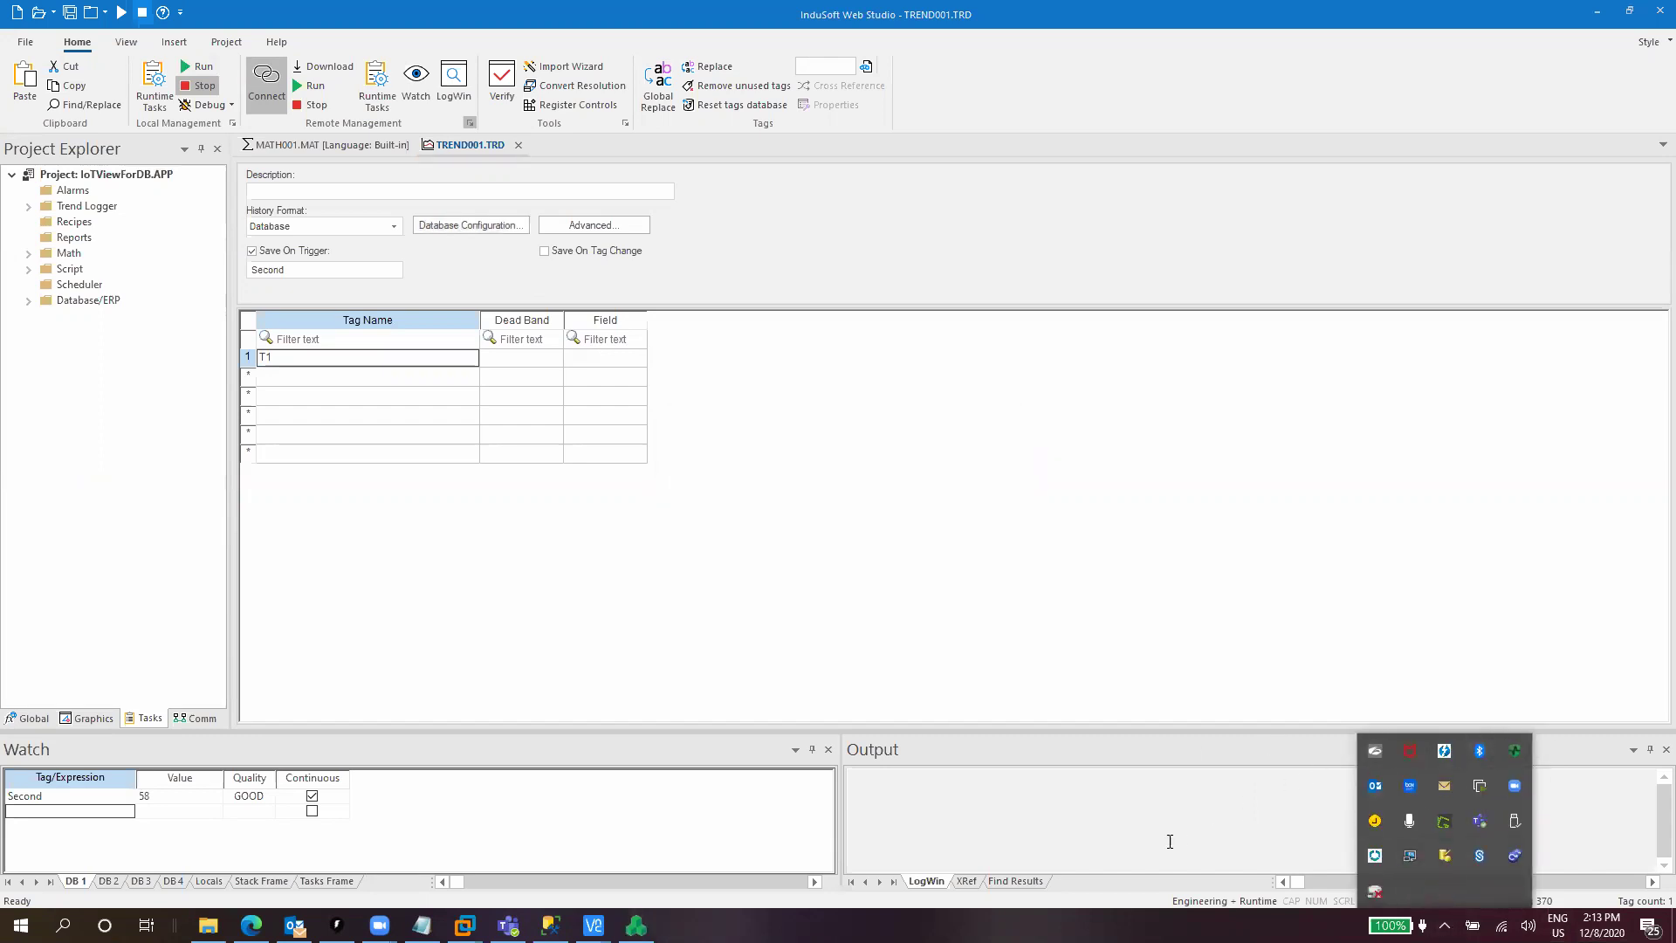
pyautogui.click(853, 614)
# Delete the dbo.TREND001 table in SSMS, then return to InduSoft Web Studio.
pyautogui.click(551, 926)
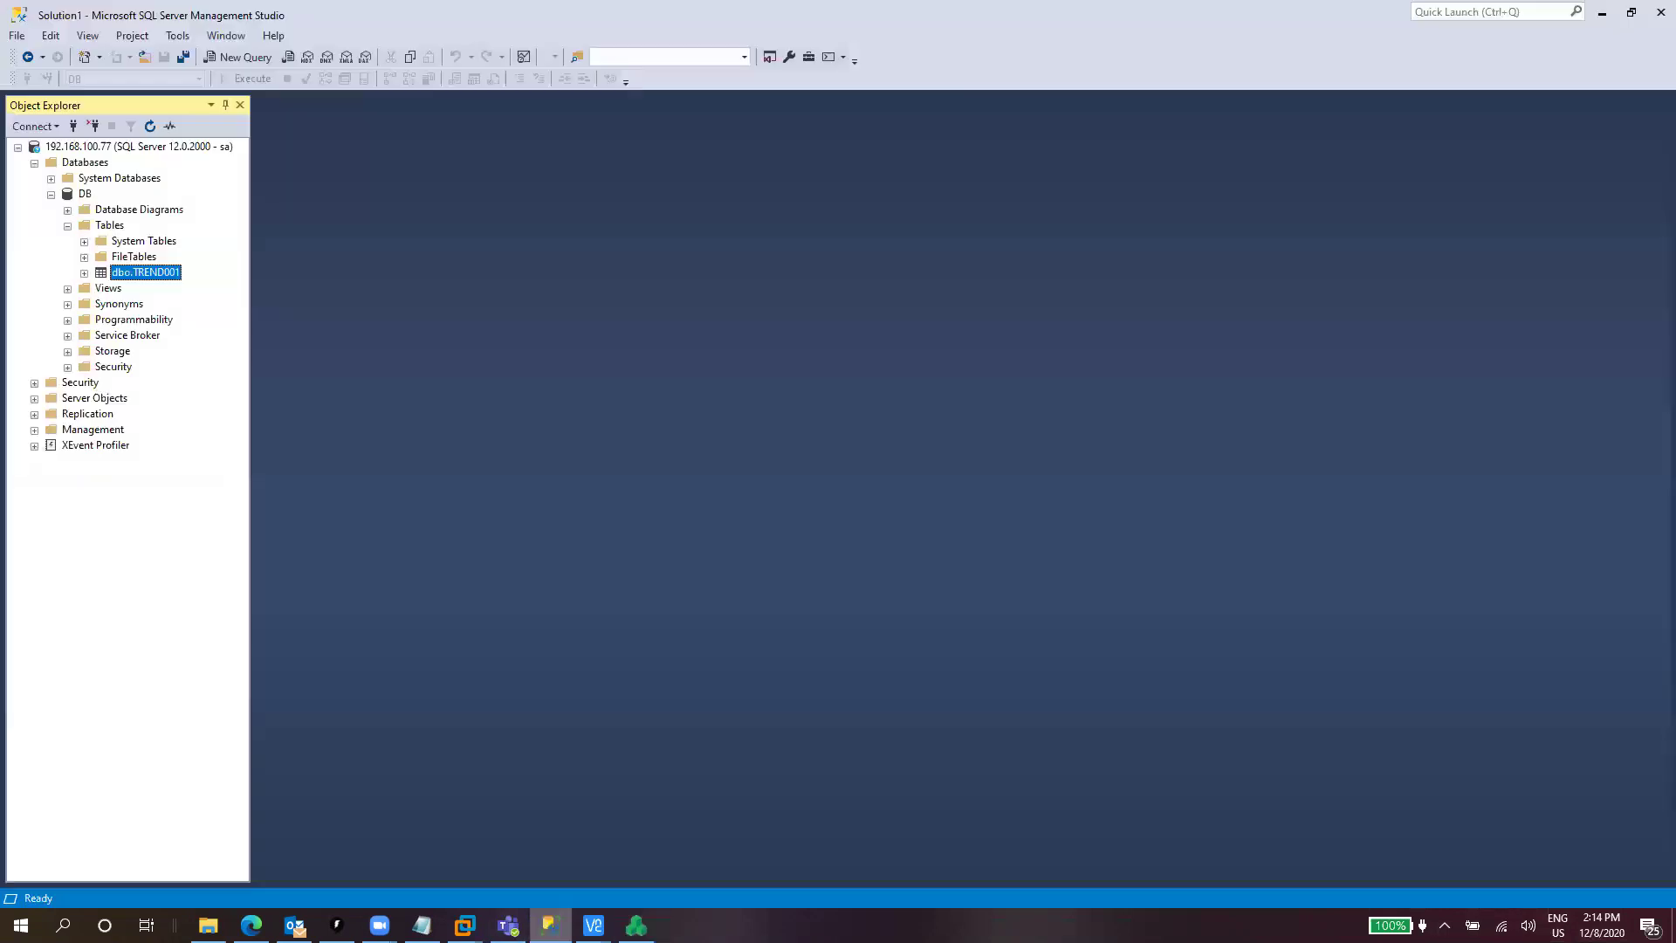
pyautogui.click(132, 275)
pyautogui.press('Delete')
pyautogui.press('Return')
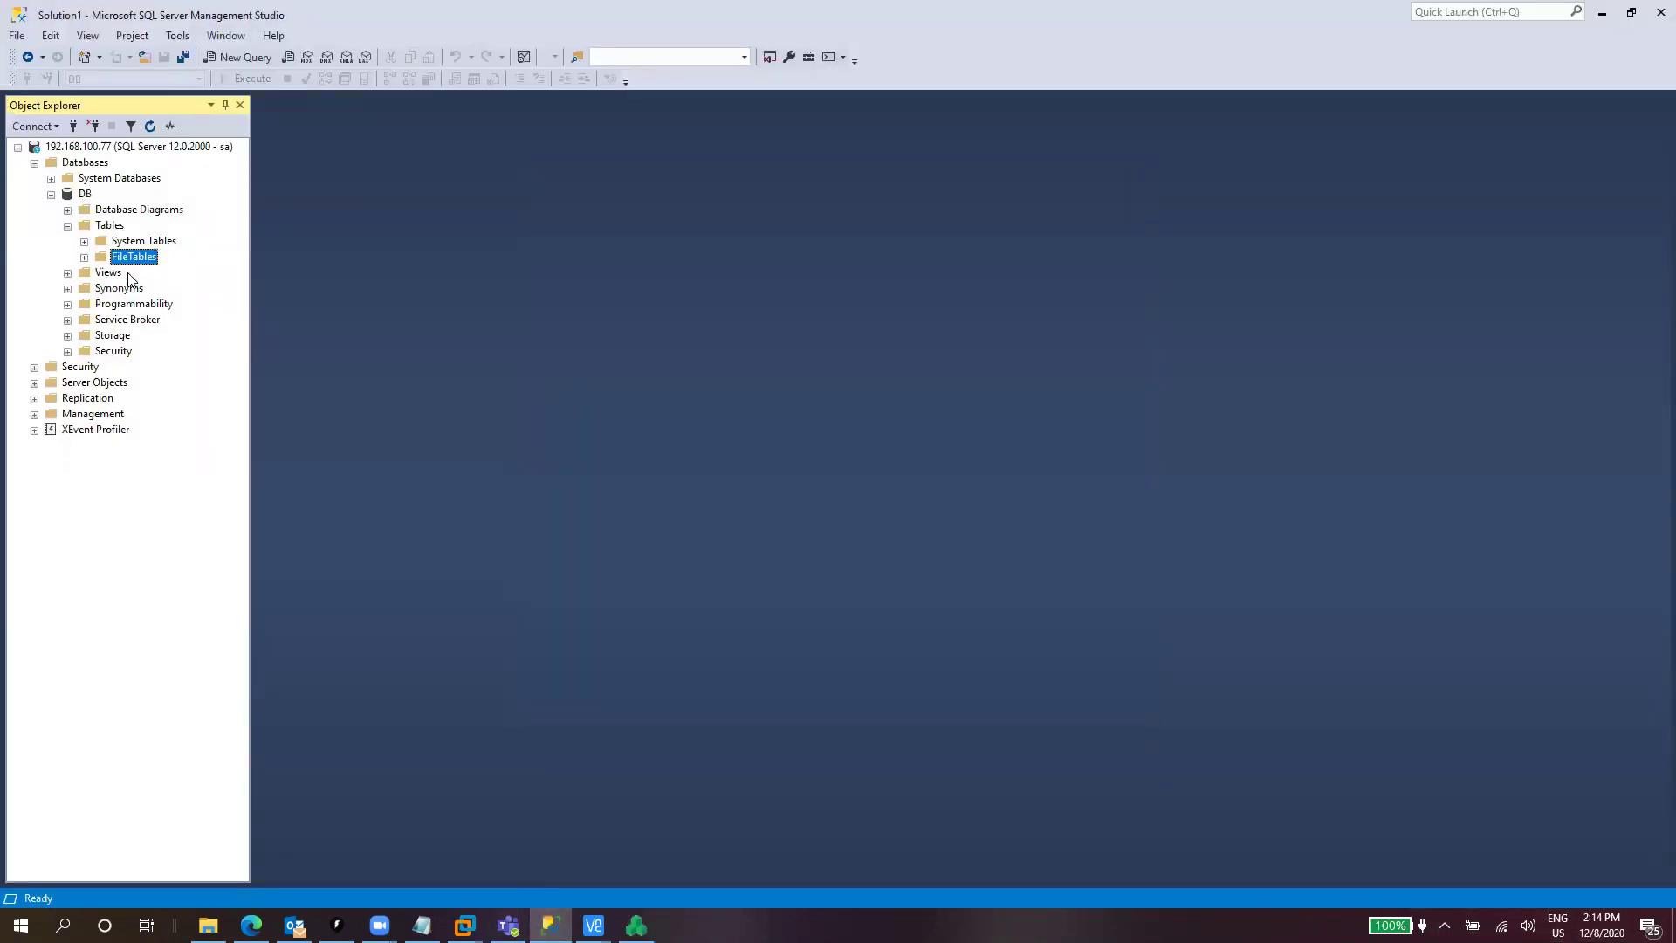
pyautogui.click(103, 229)
pyautogui.hotkey('alt', 'Tab')
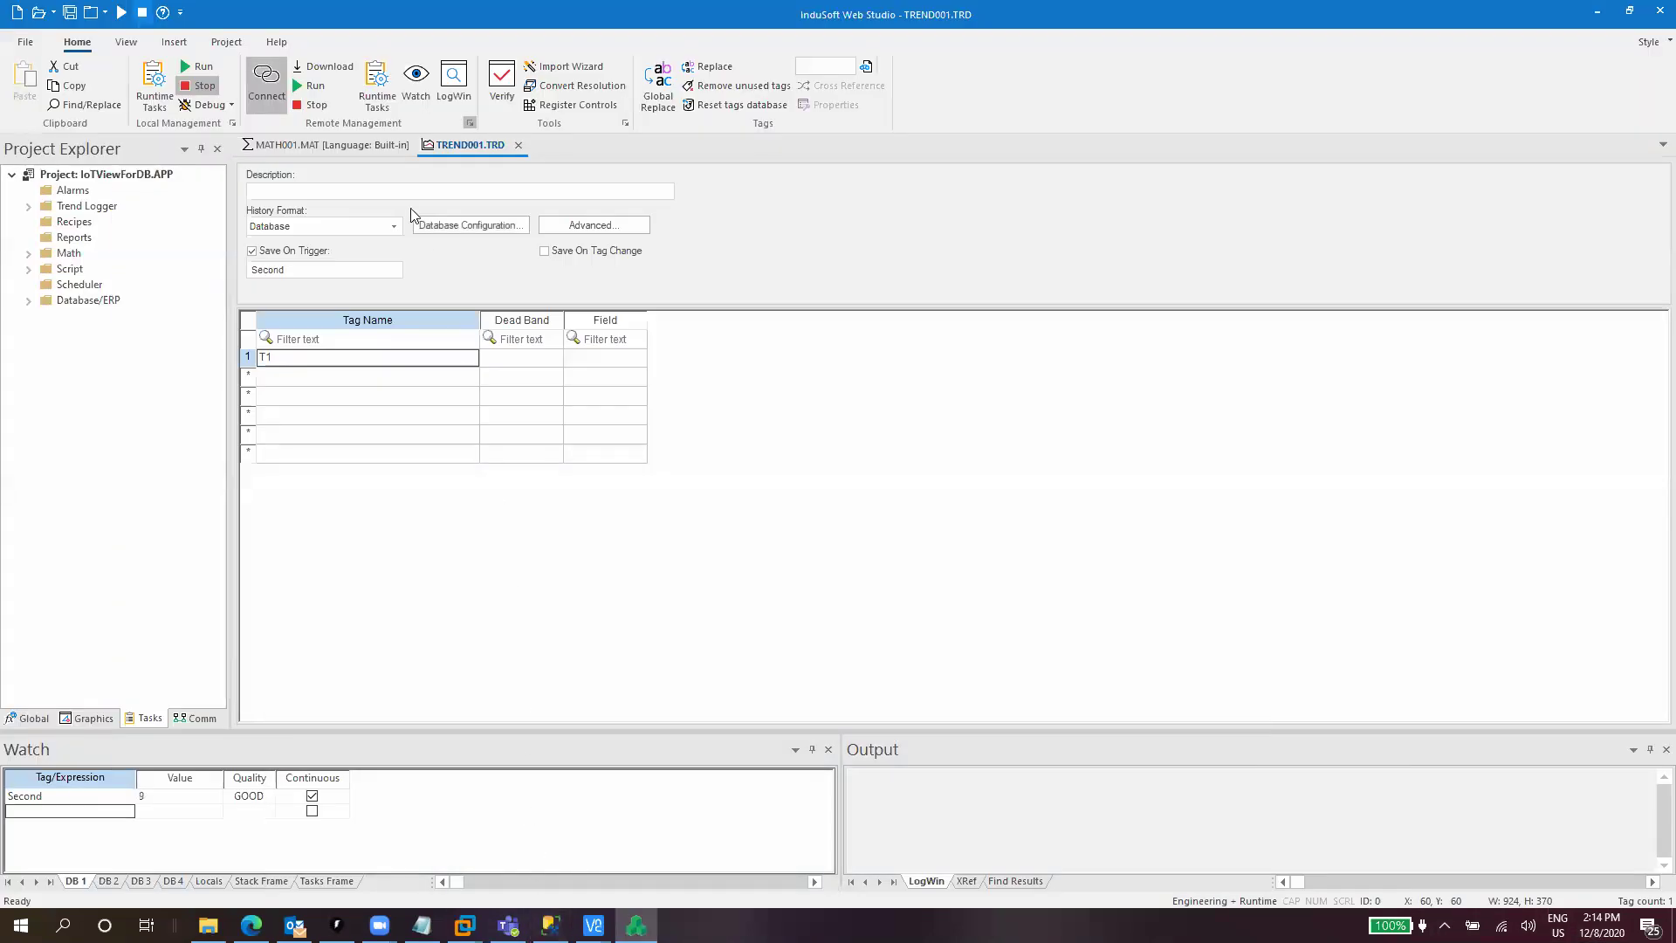
# Run the project and refresh SSMS tables to see dbo.TREND001 recreated.
pyautogui.click(75, 18)
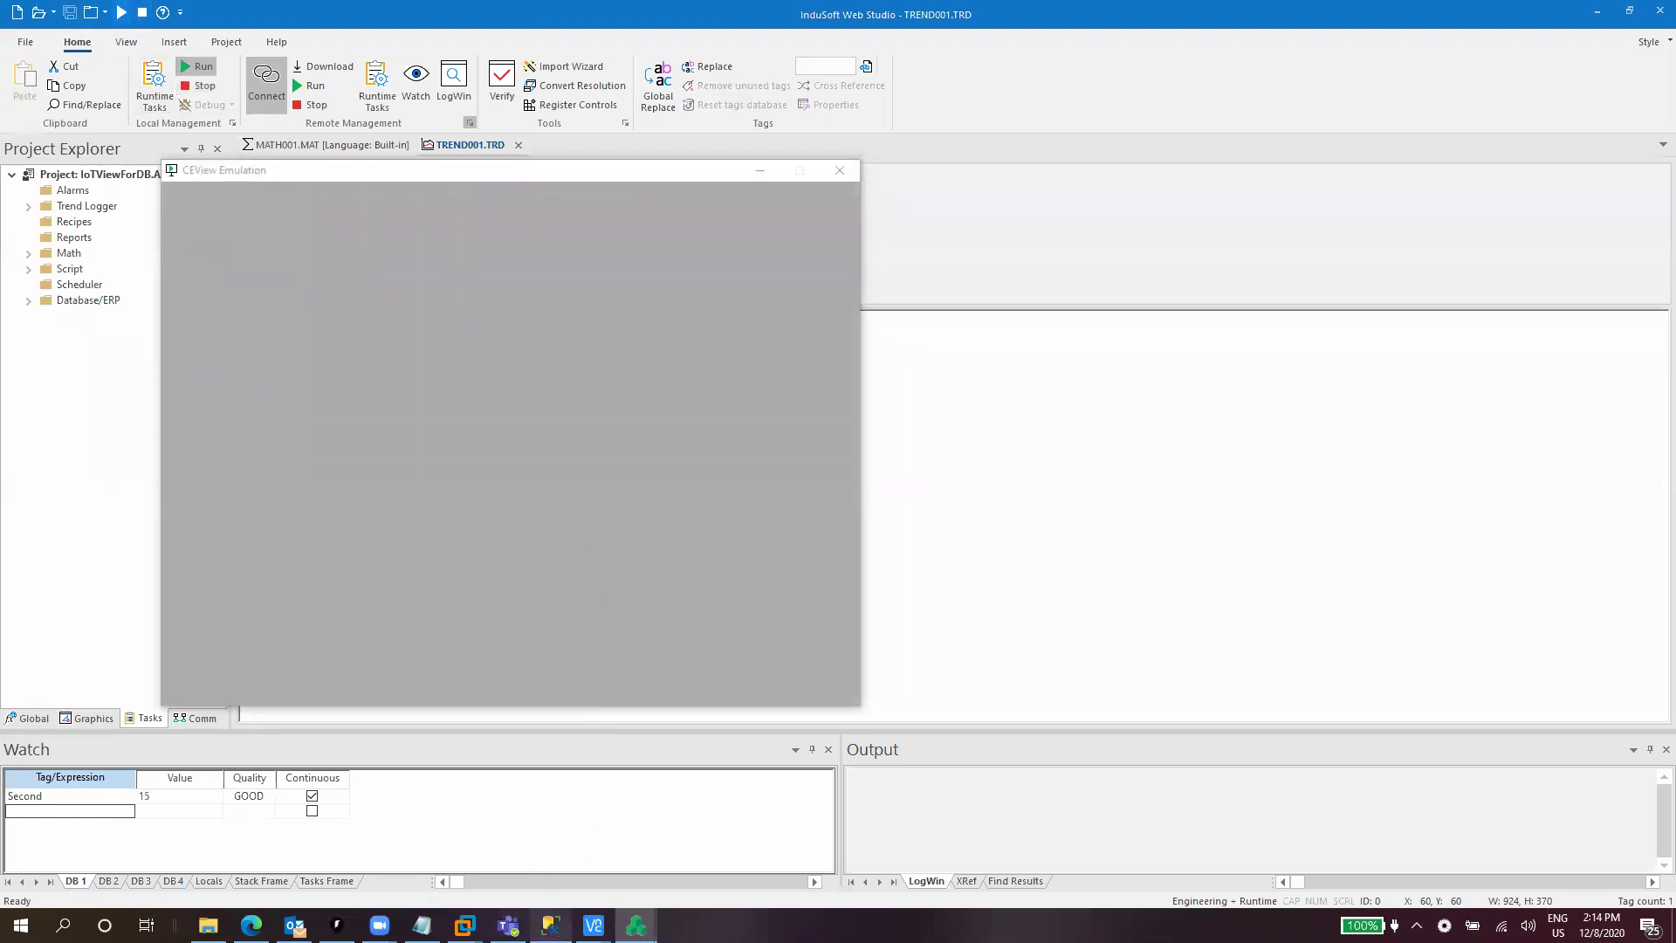
pyautogui.click(551, 926)
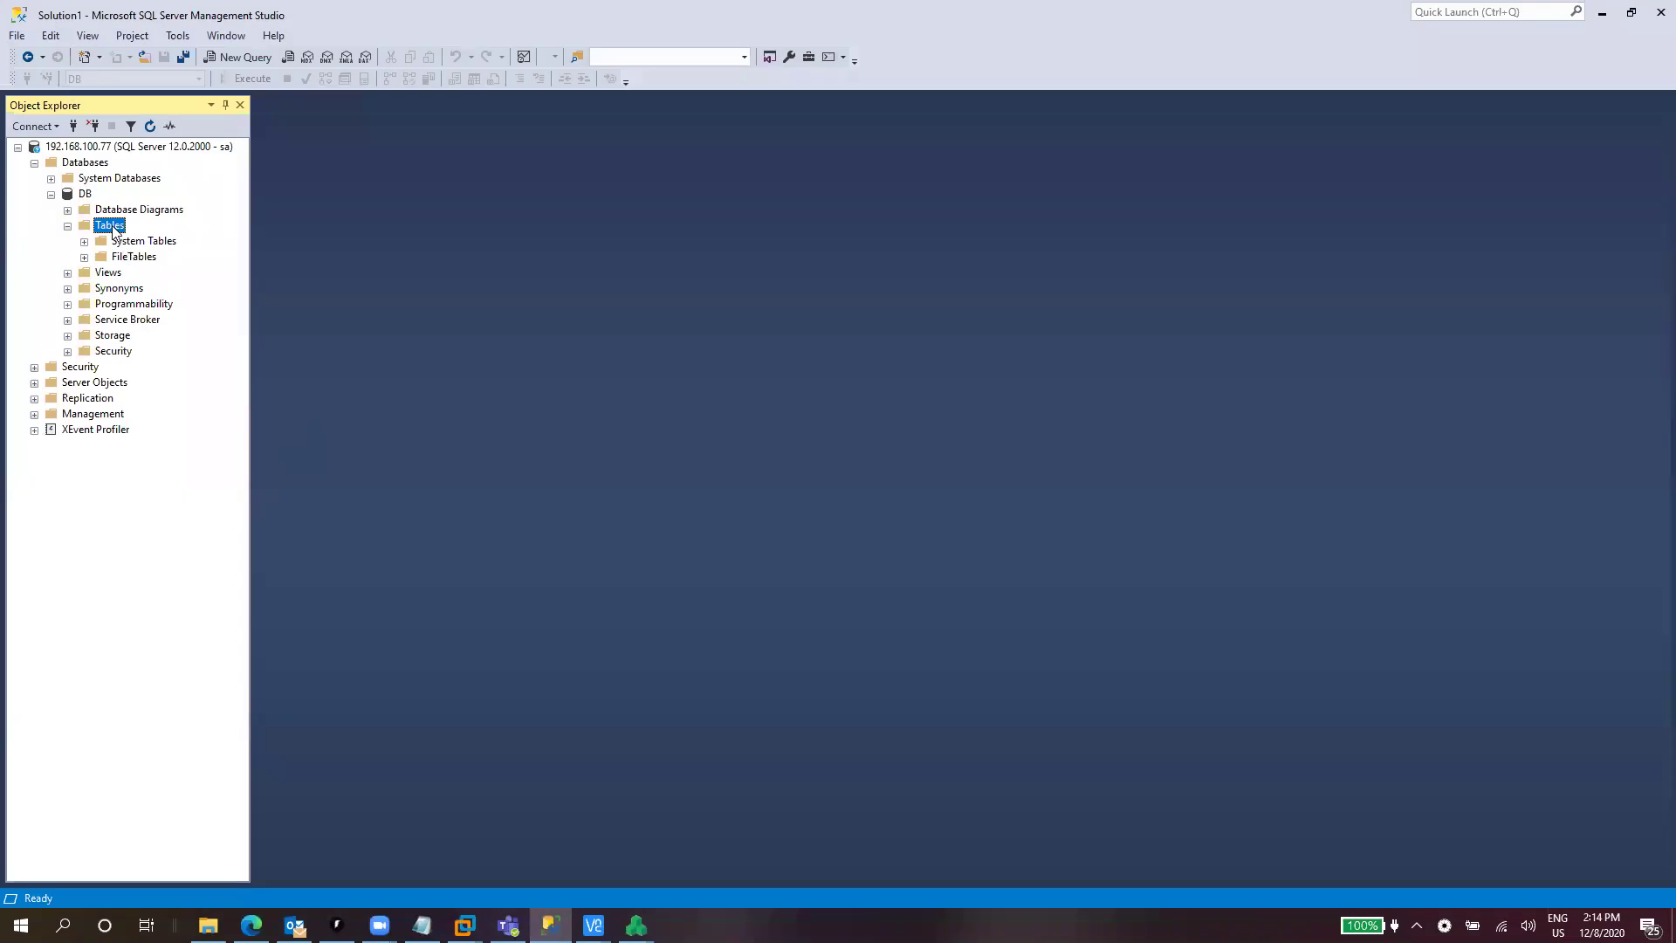
pyautogui.press('F5')
pyautogui.click(156, 272)
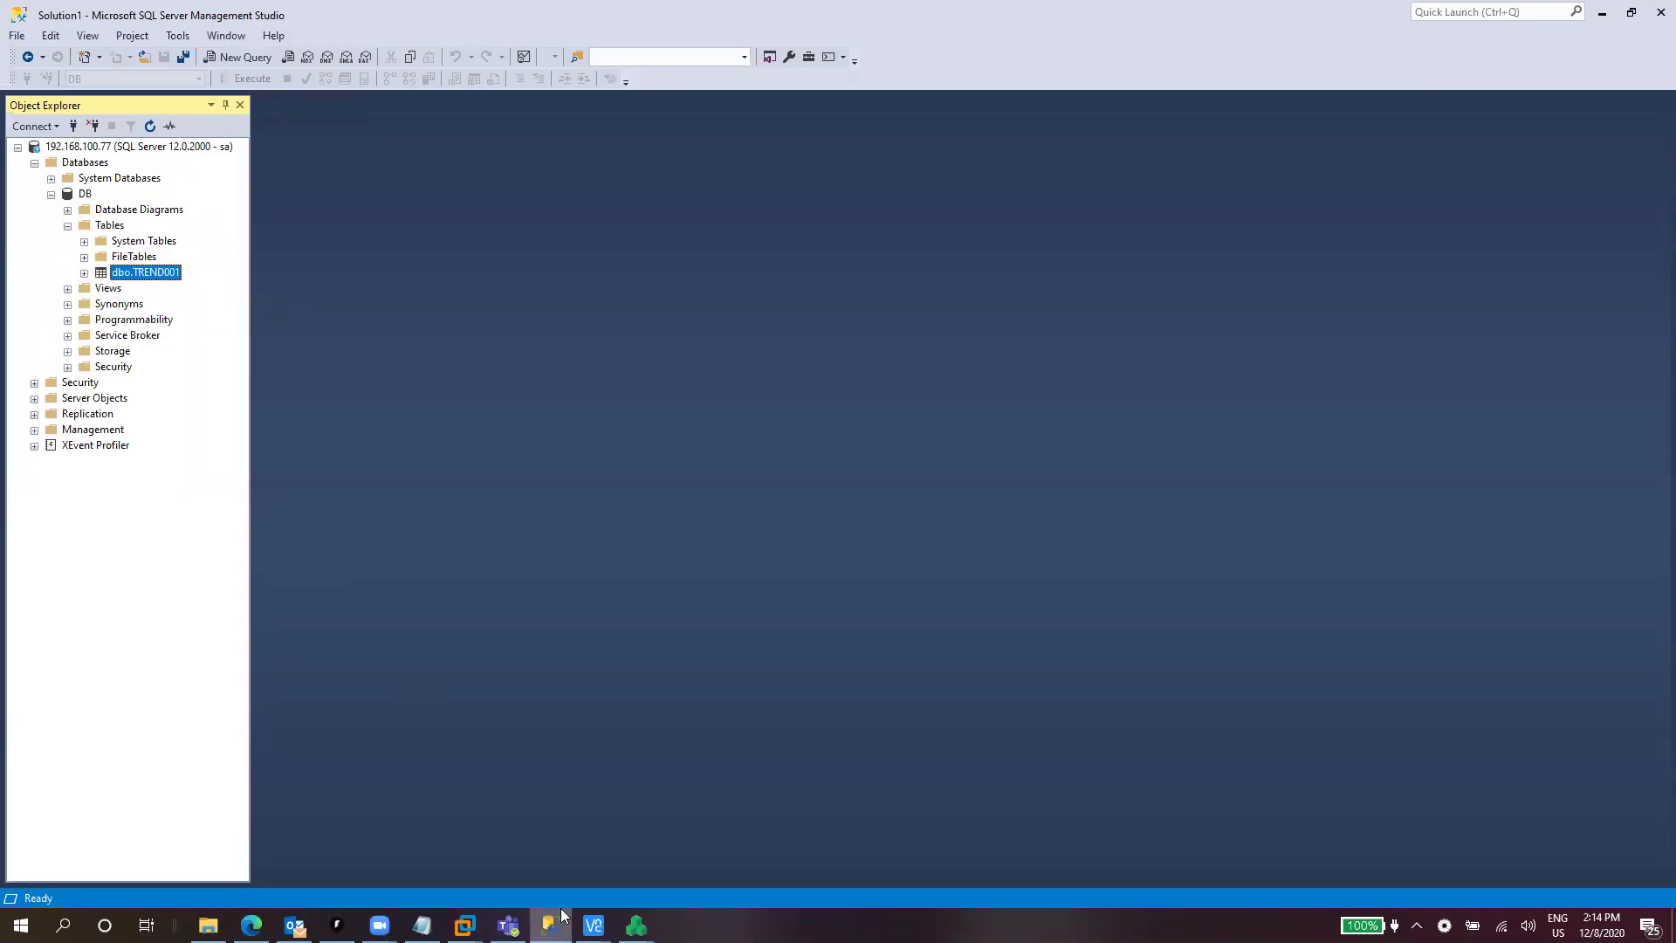
# Widen and reposition the VM's gateway window to read its TREND001 connection log.
pyautogui.moveTo(463, 923)
pyautogui.click(524, 833)
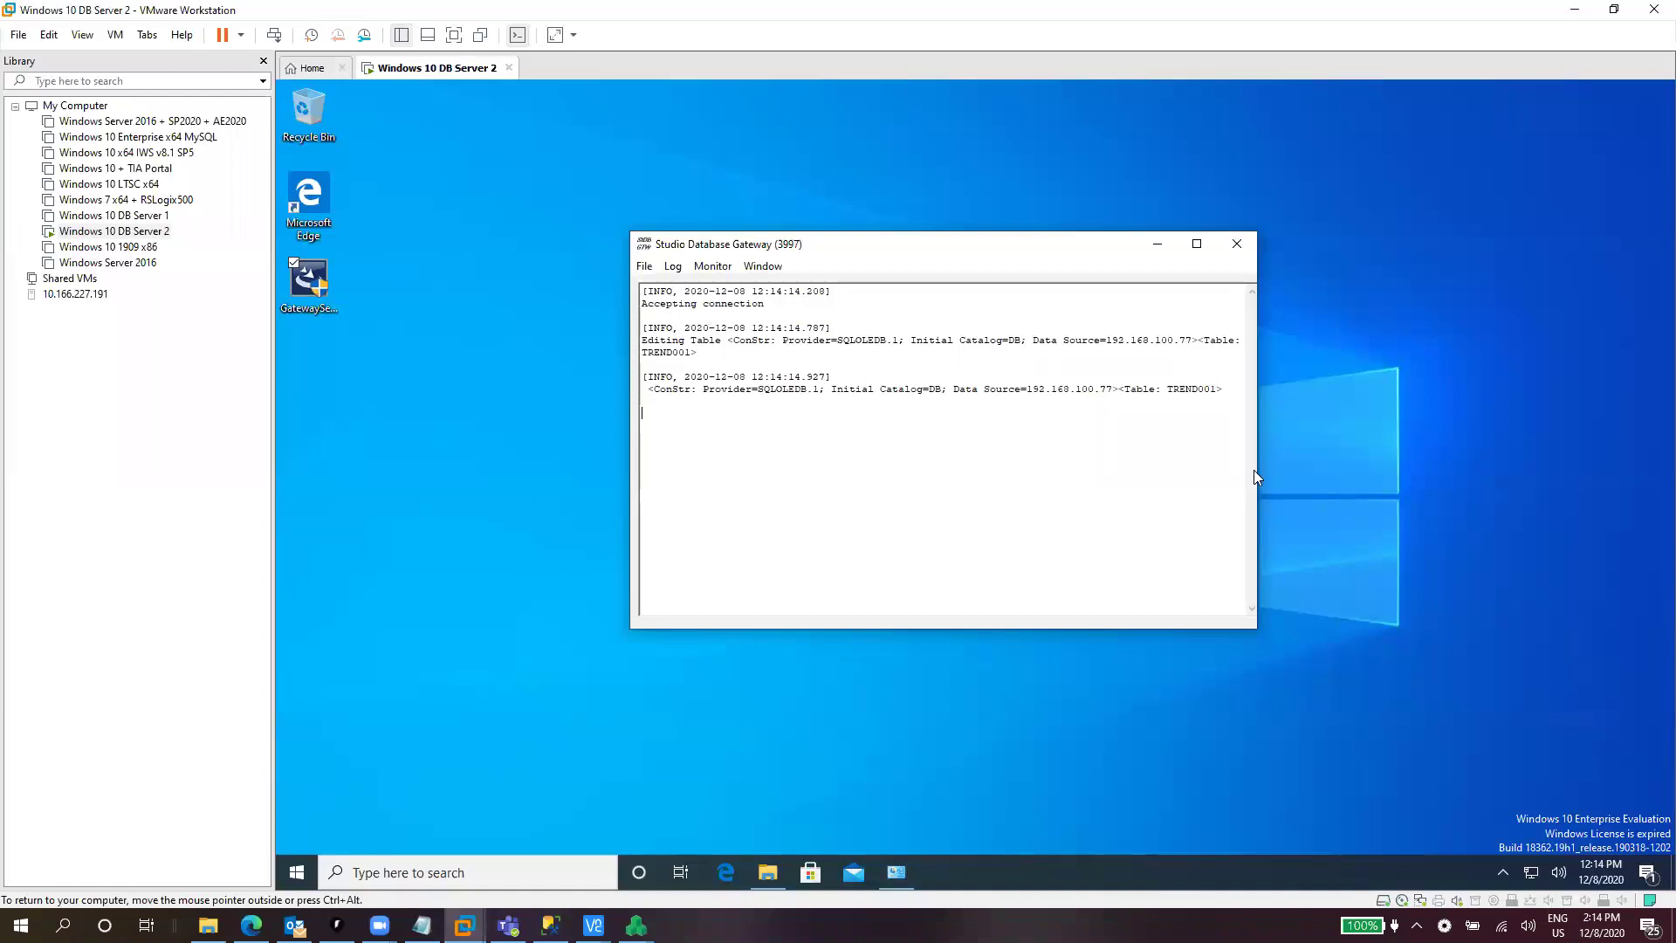
pyautogui.moveTo(1257, 471); pyautogui.dragTo(1448, 436)
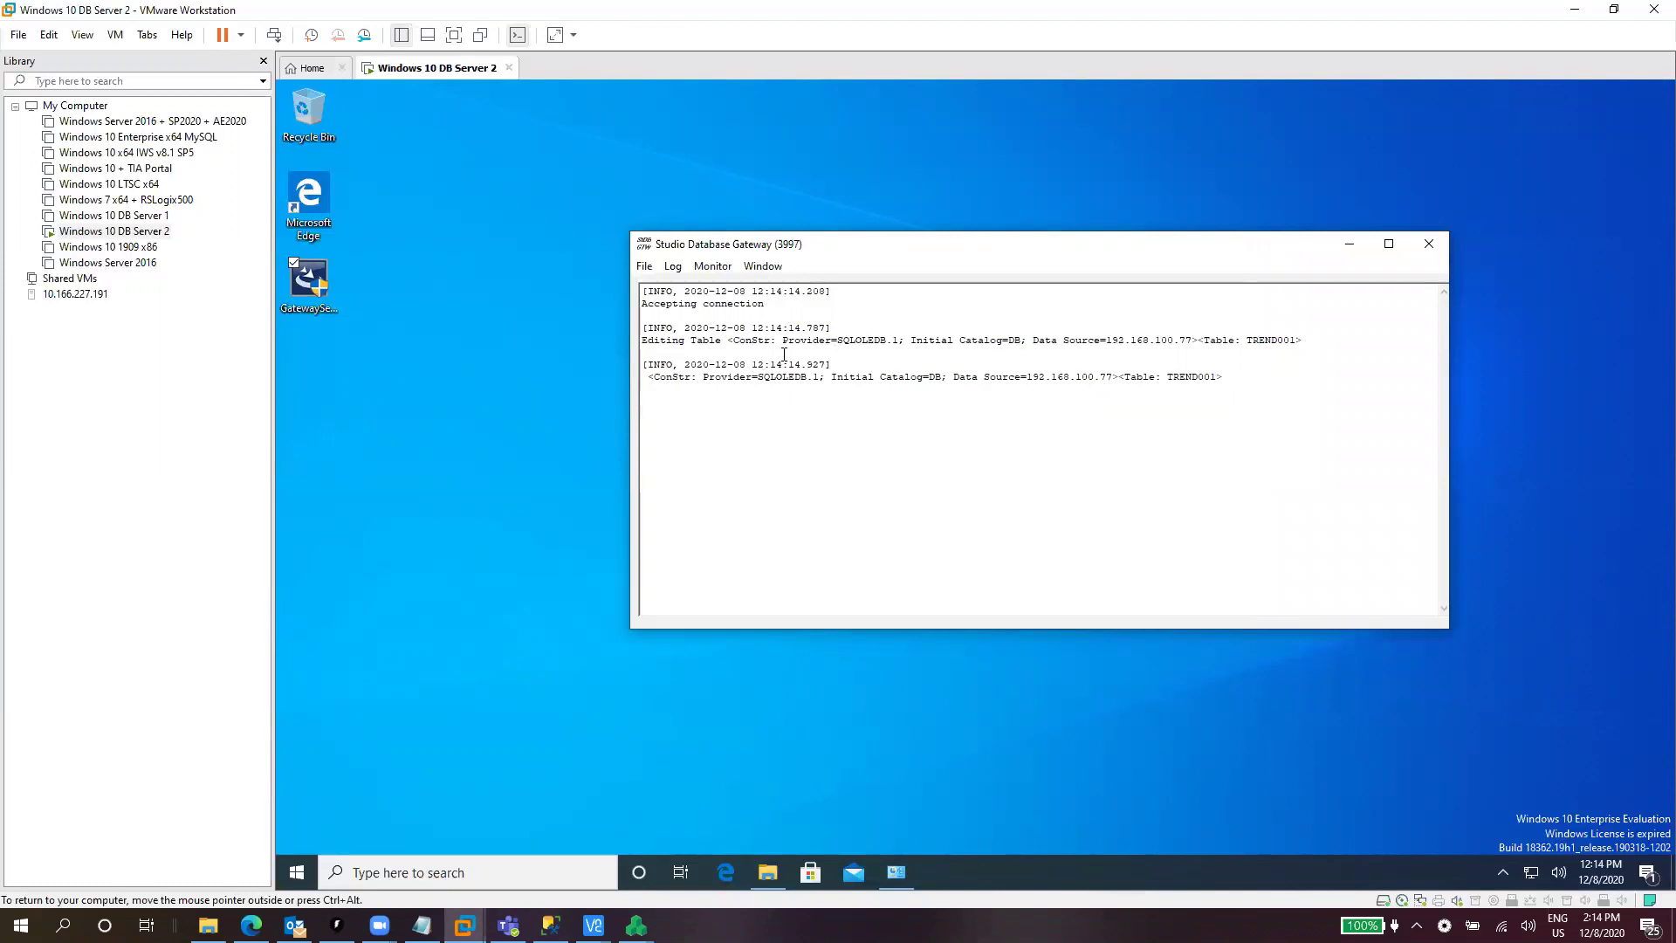
pyautogui.moveTo(786, 253); pyautogui.dragTo(711, 304)
pyautogui.click(1417, 925)
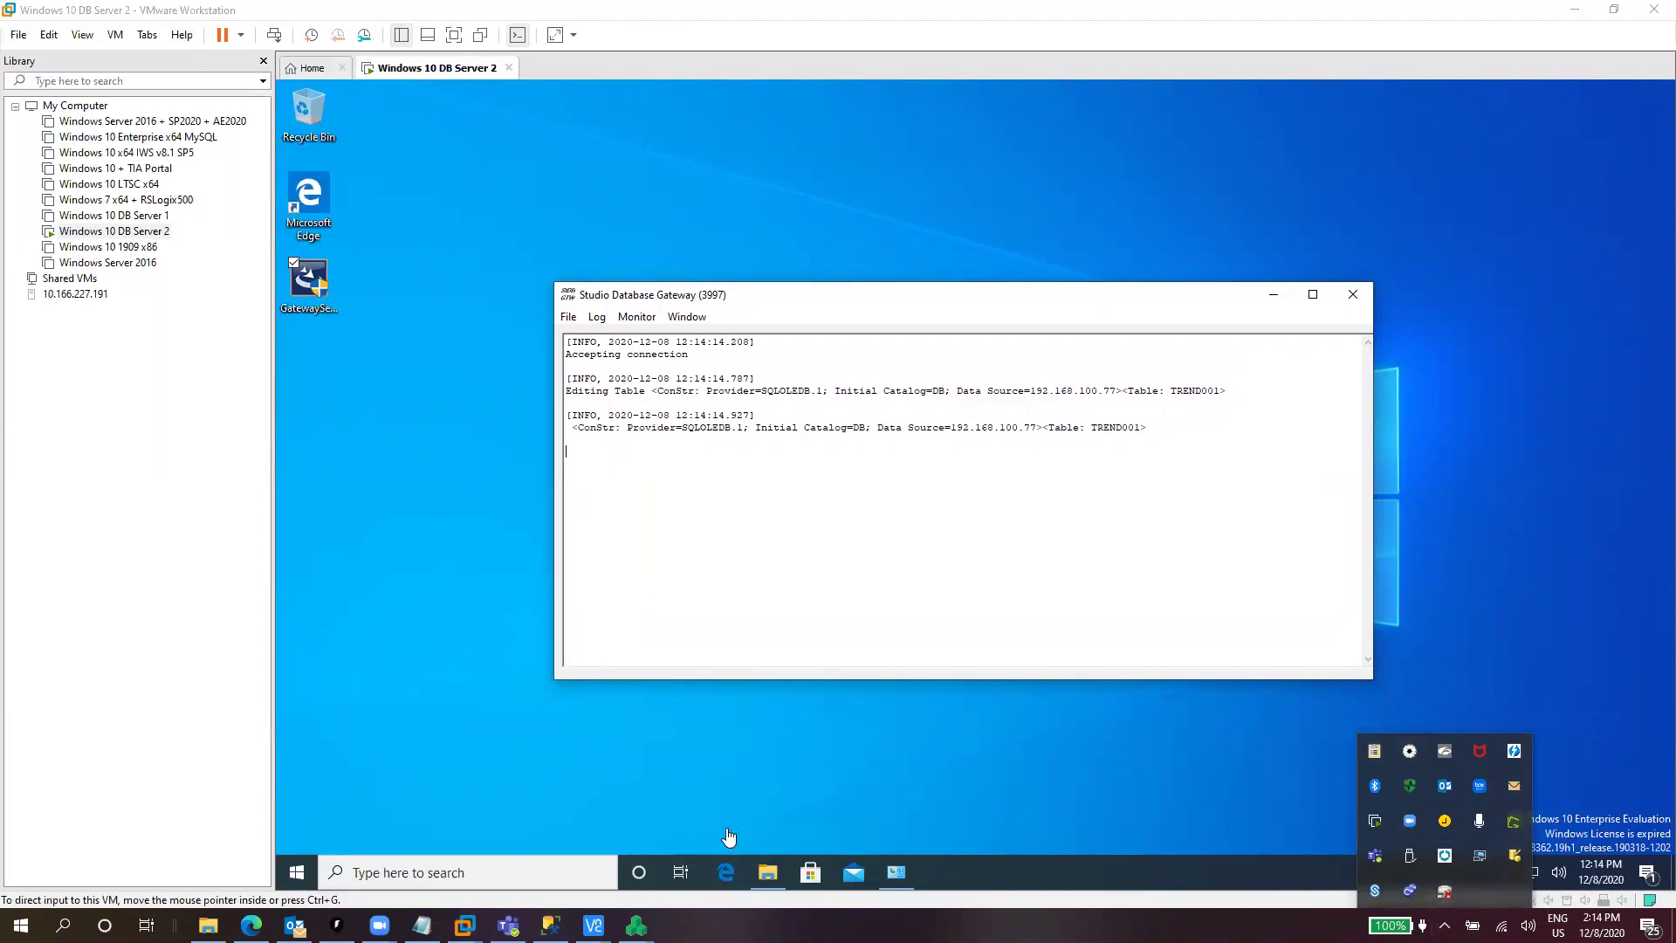
pyautogui.click(804, 299)
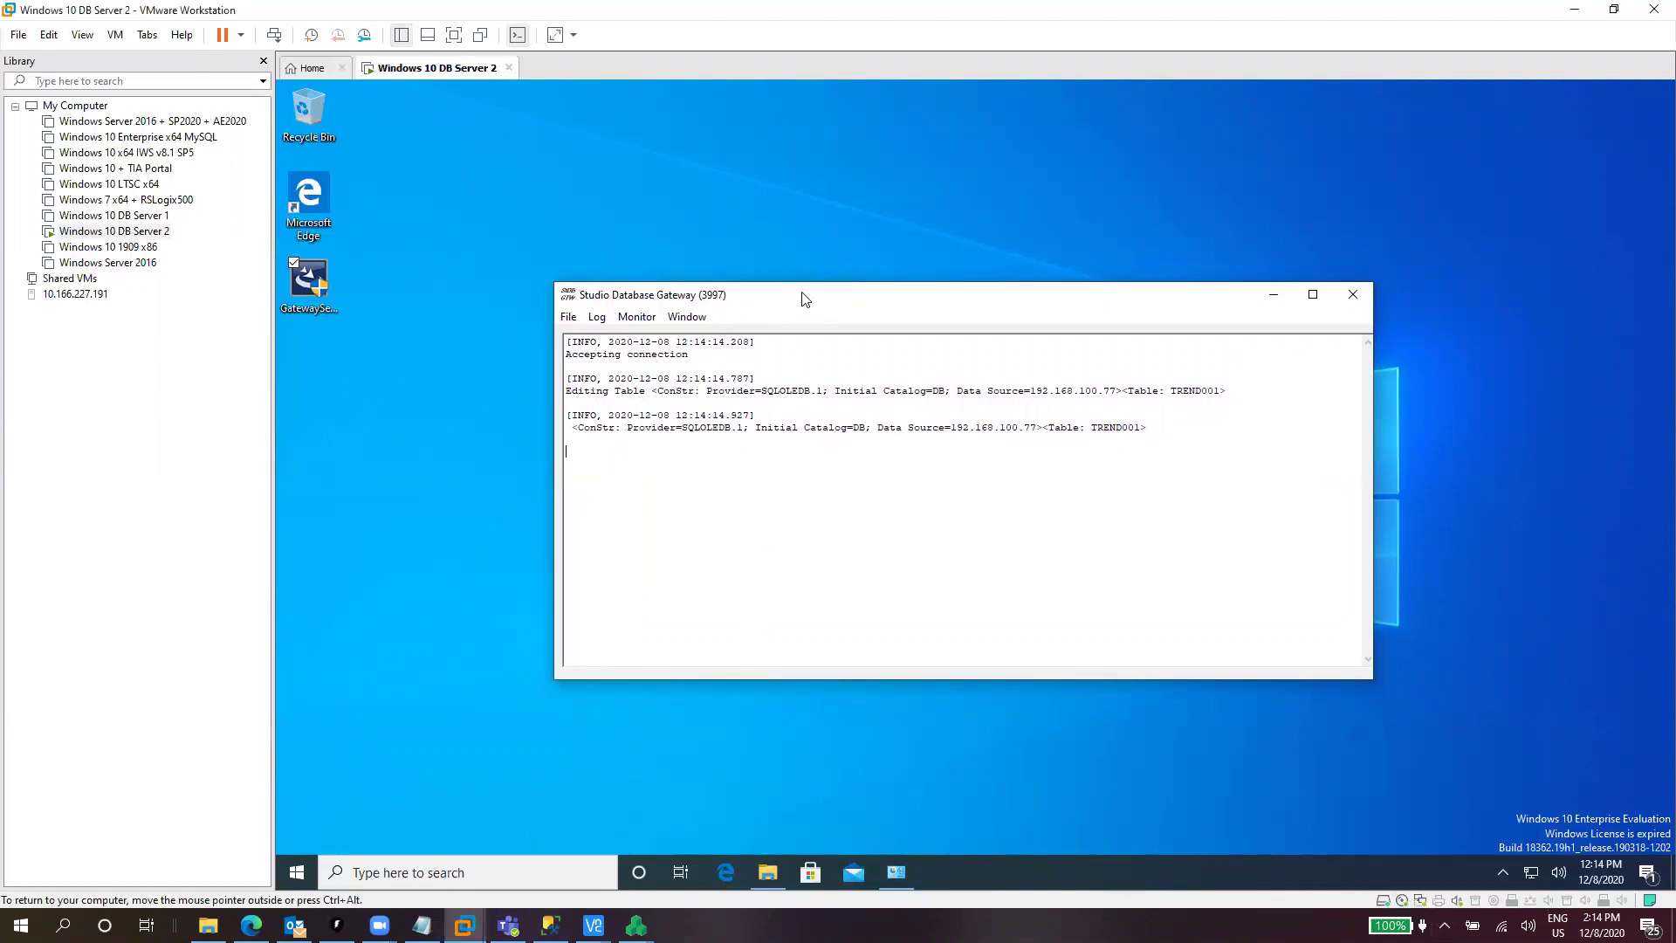
pyautogui.moveTo(805, 300); pyautogui.dragTo(782, 258)
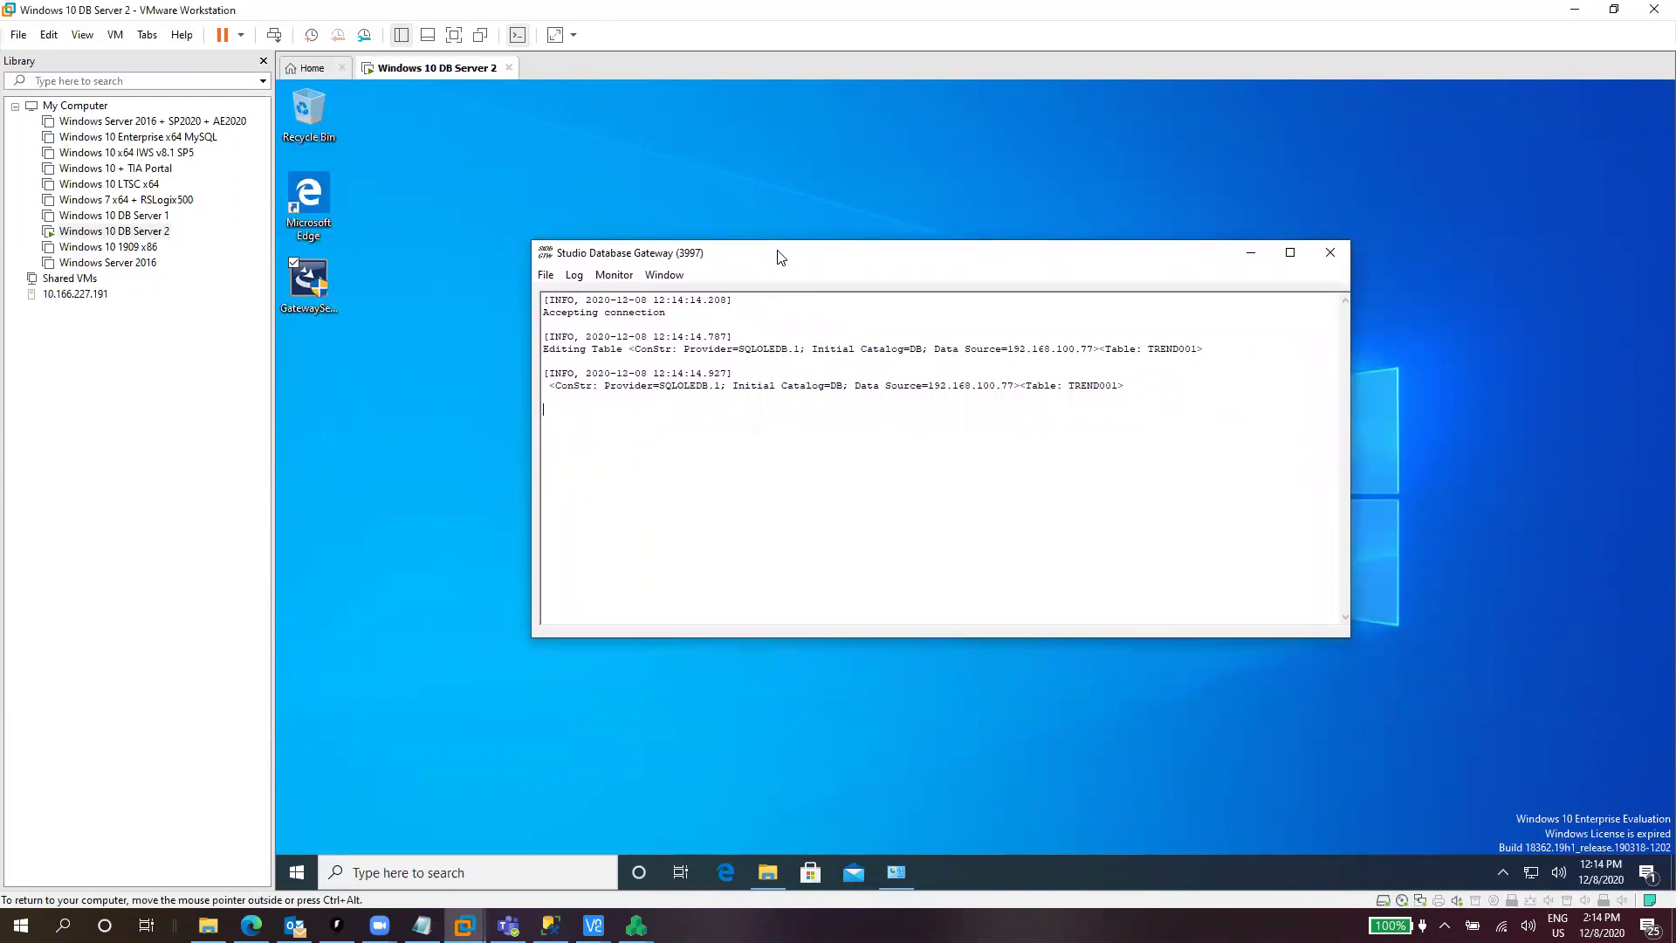
pyautogui.moveTo(778, 256); pyautogui.dragTo(811, 256)
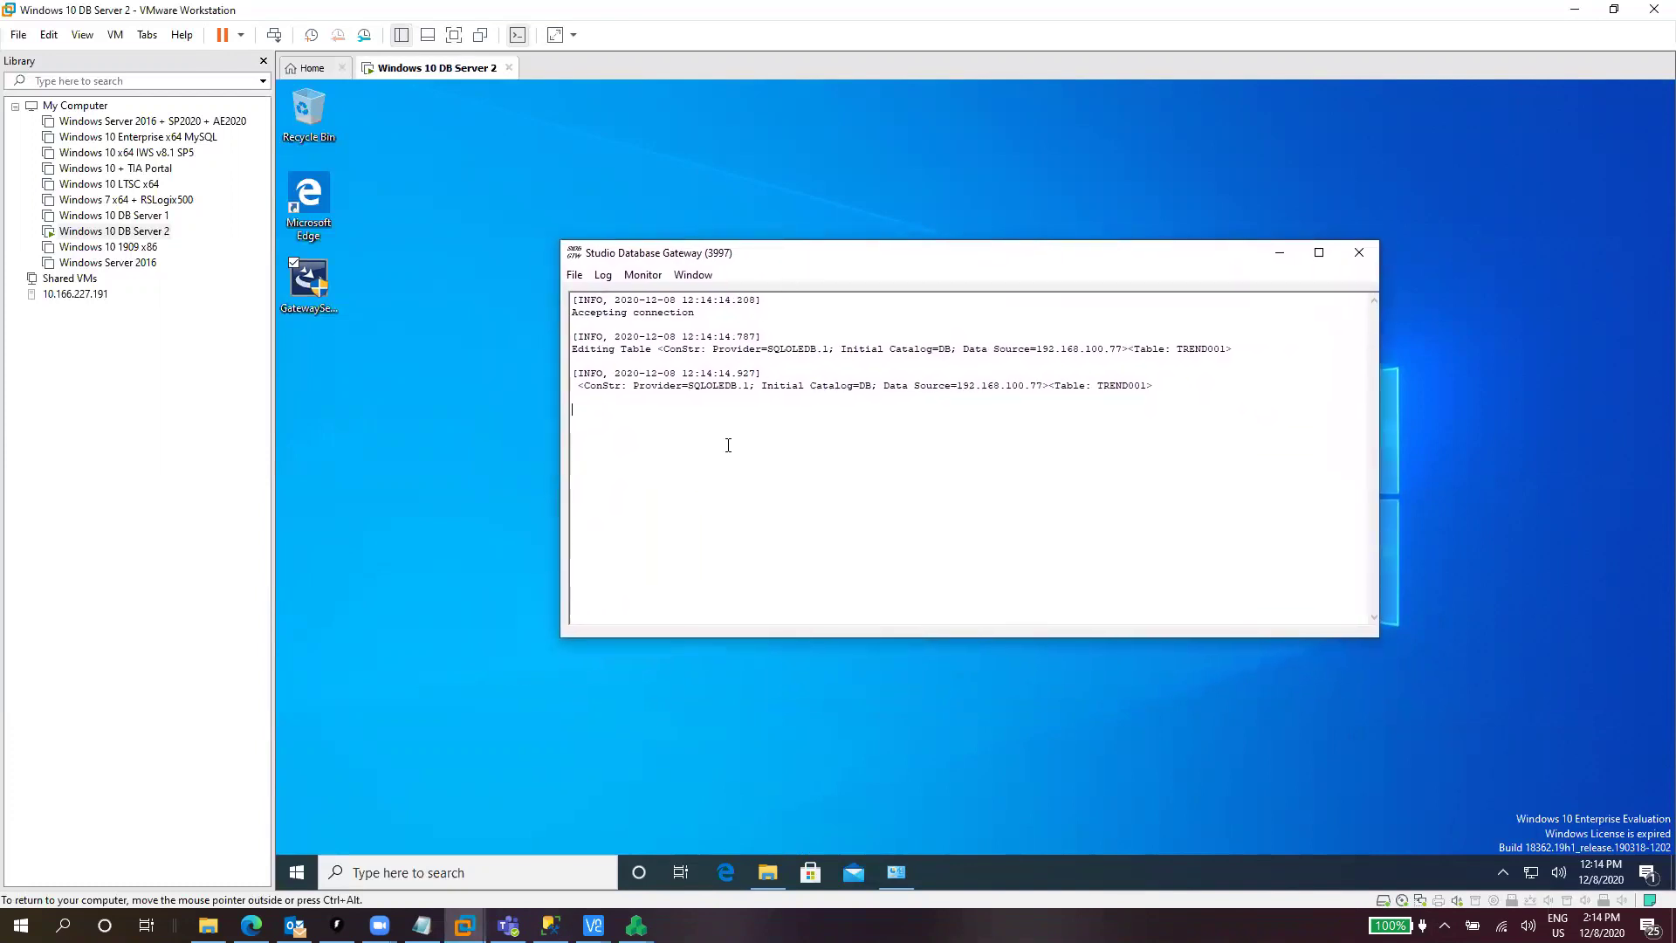
# Stop the local project runtime in InduSoft Web Studio.
pyautogui.moveTo(636, 925)
pyautogui.click(563, 862)
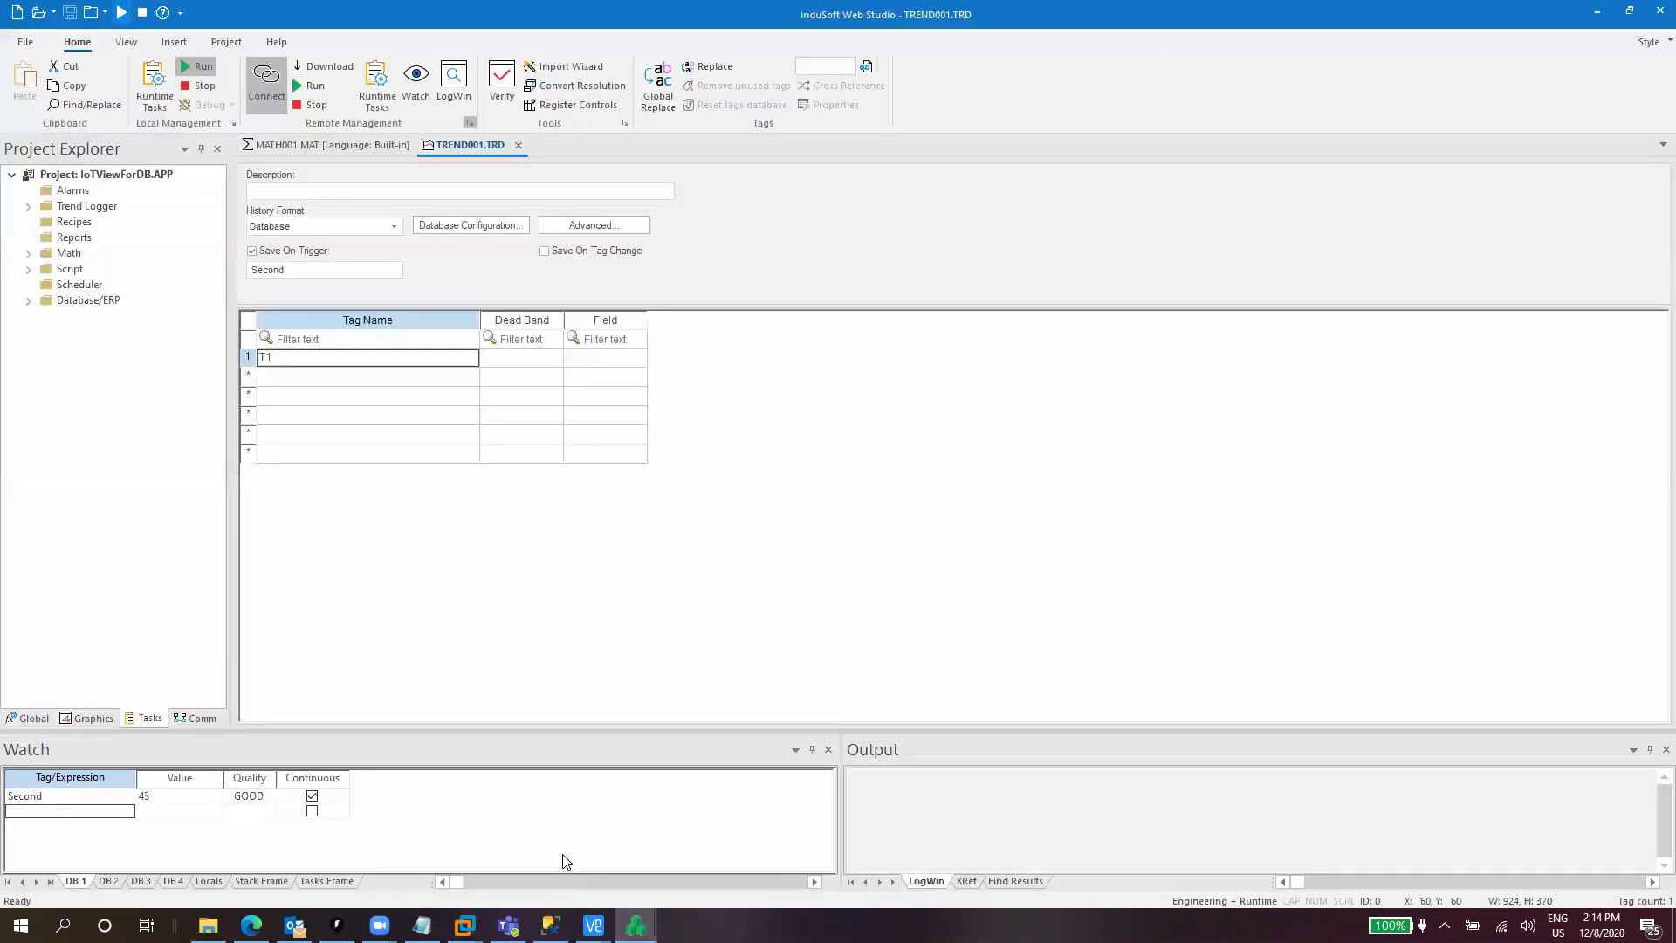
pyautogui.click(202, 87)
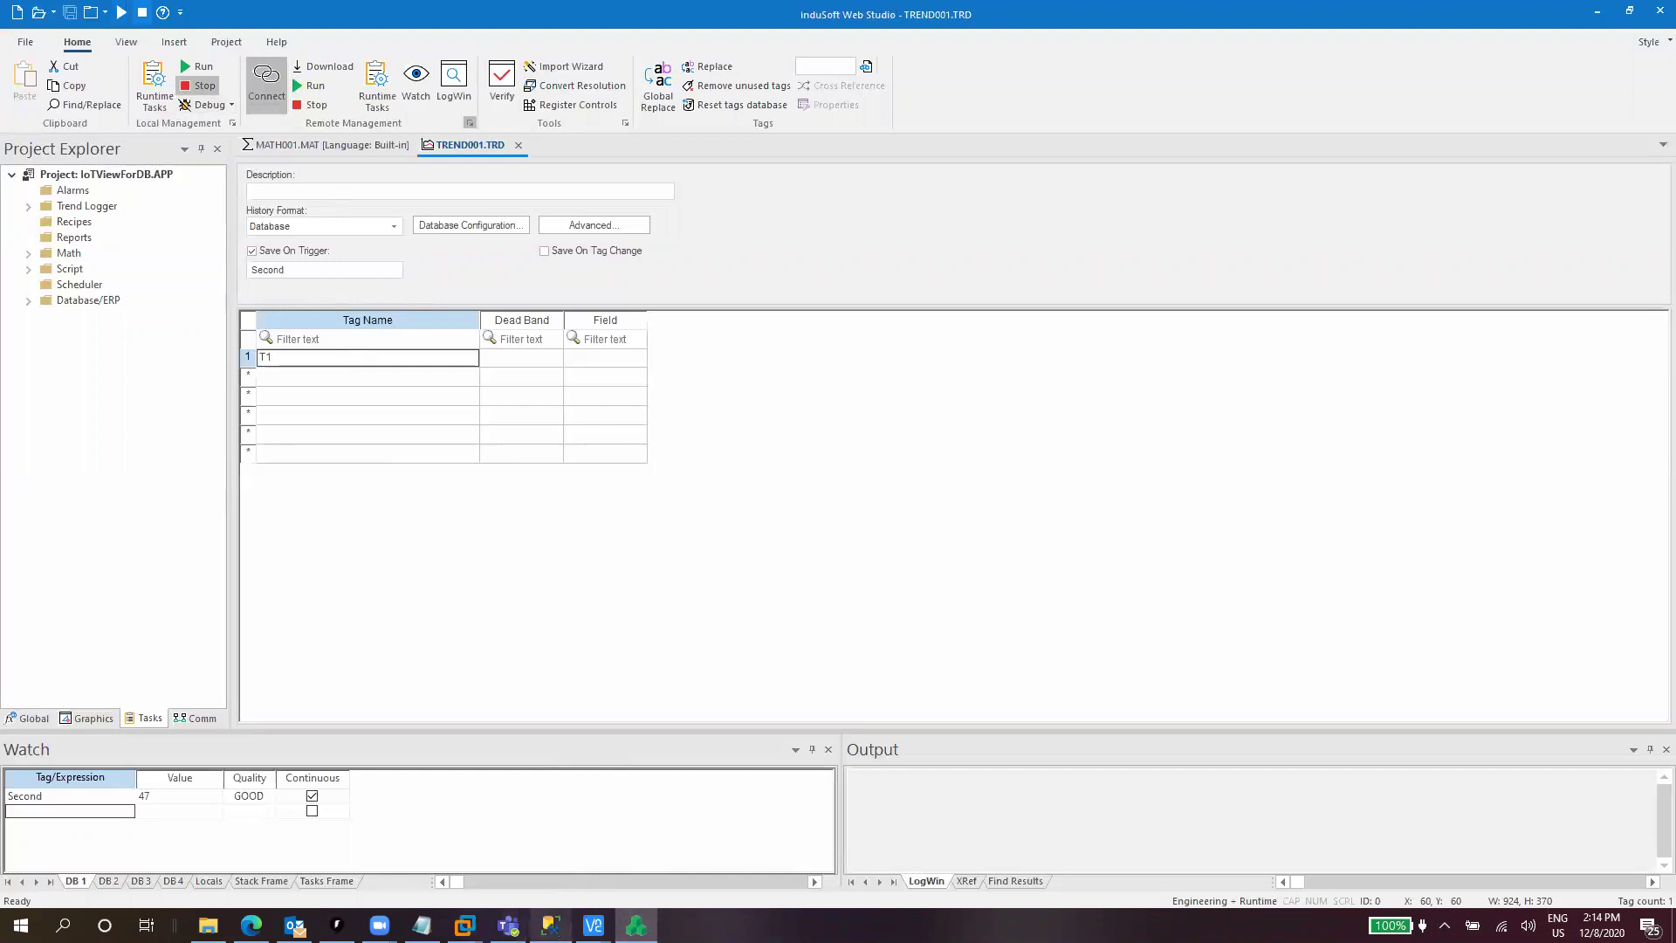
# Delete the dbo.TREND001 table in SSMS and return to InduSoft.
pyautogui.click(550, 925)
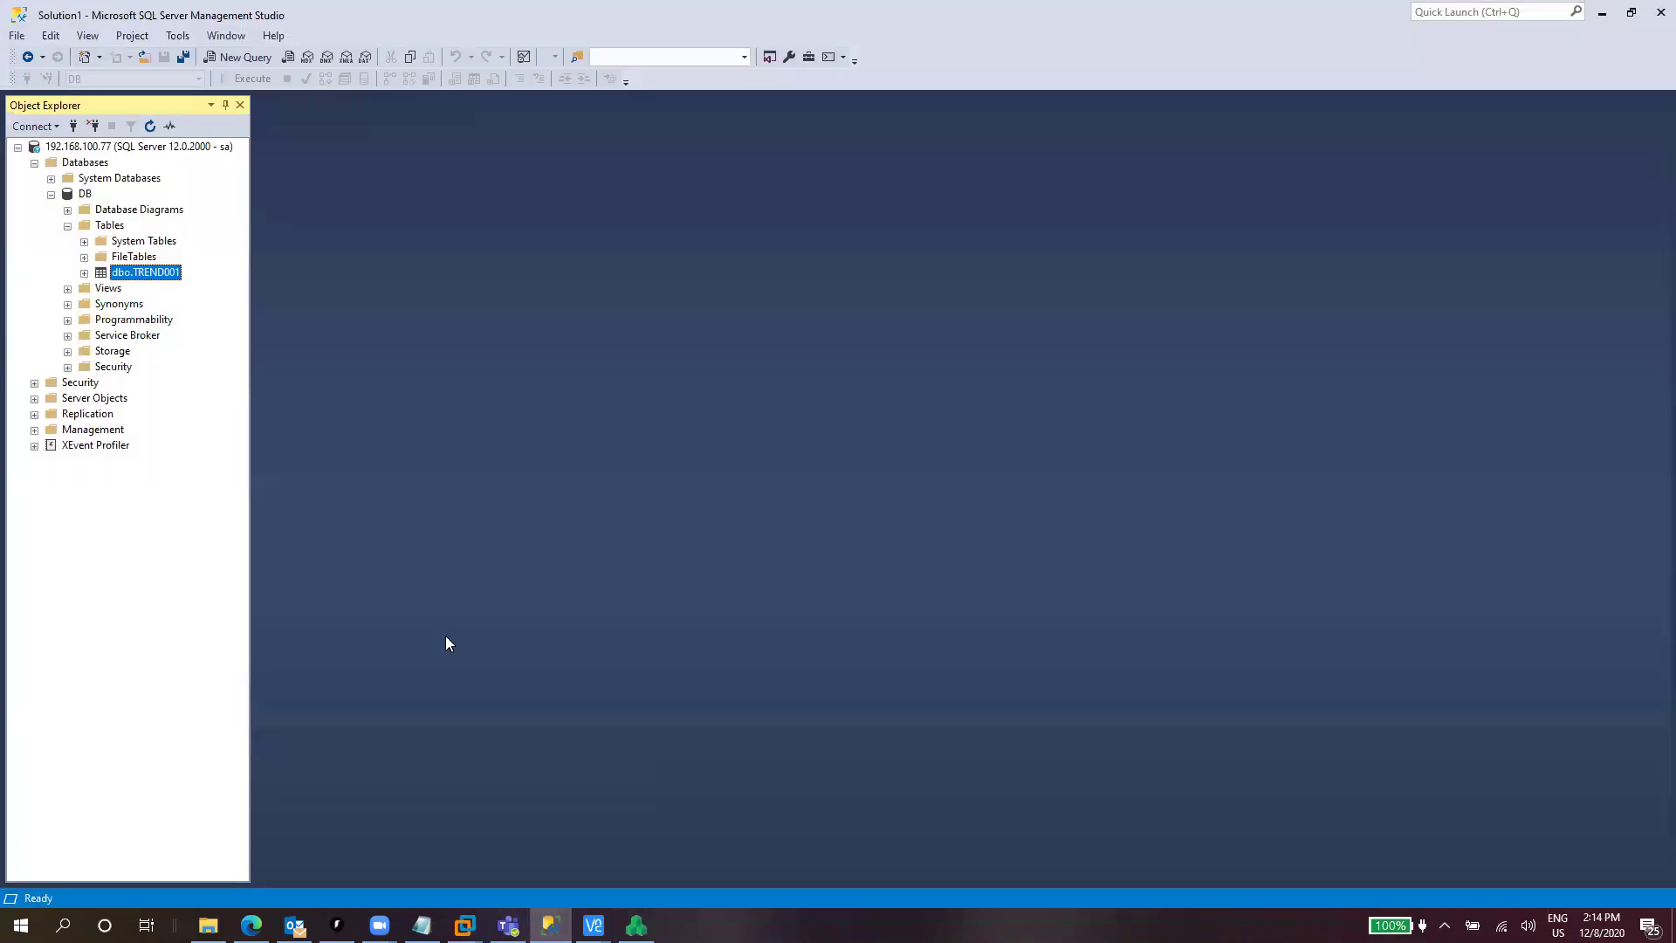
pyautogui.click(131, 274)
pyautogui.press('Delete')
pyautogui.press('Return')
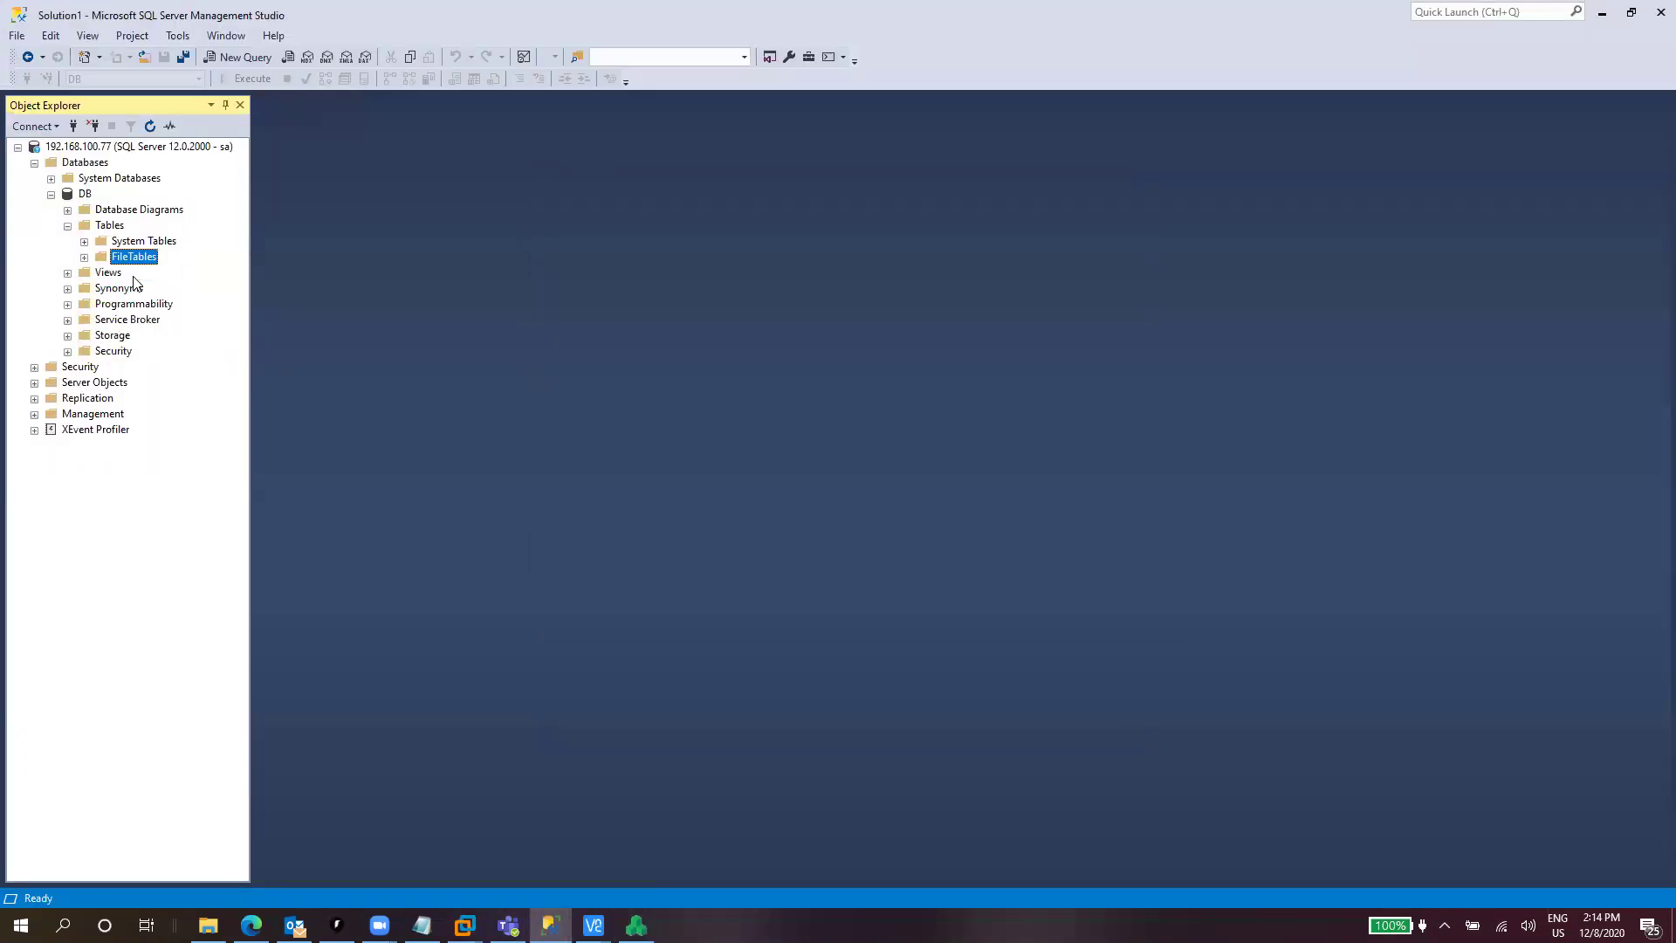
pyautogui.click(117, 230)
pyautogui.click(636, 926)
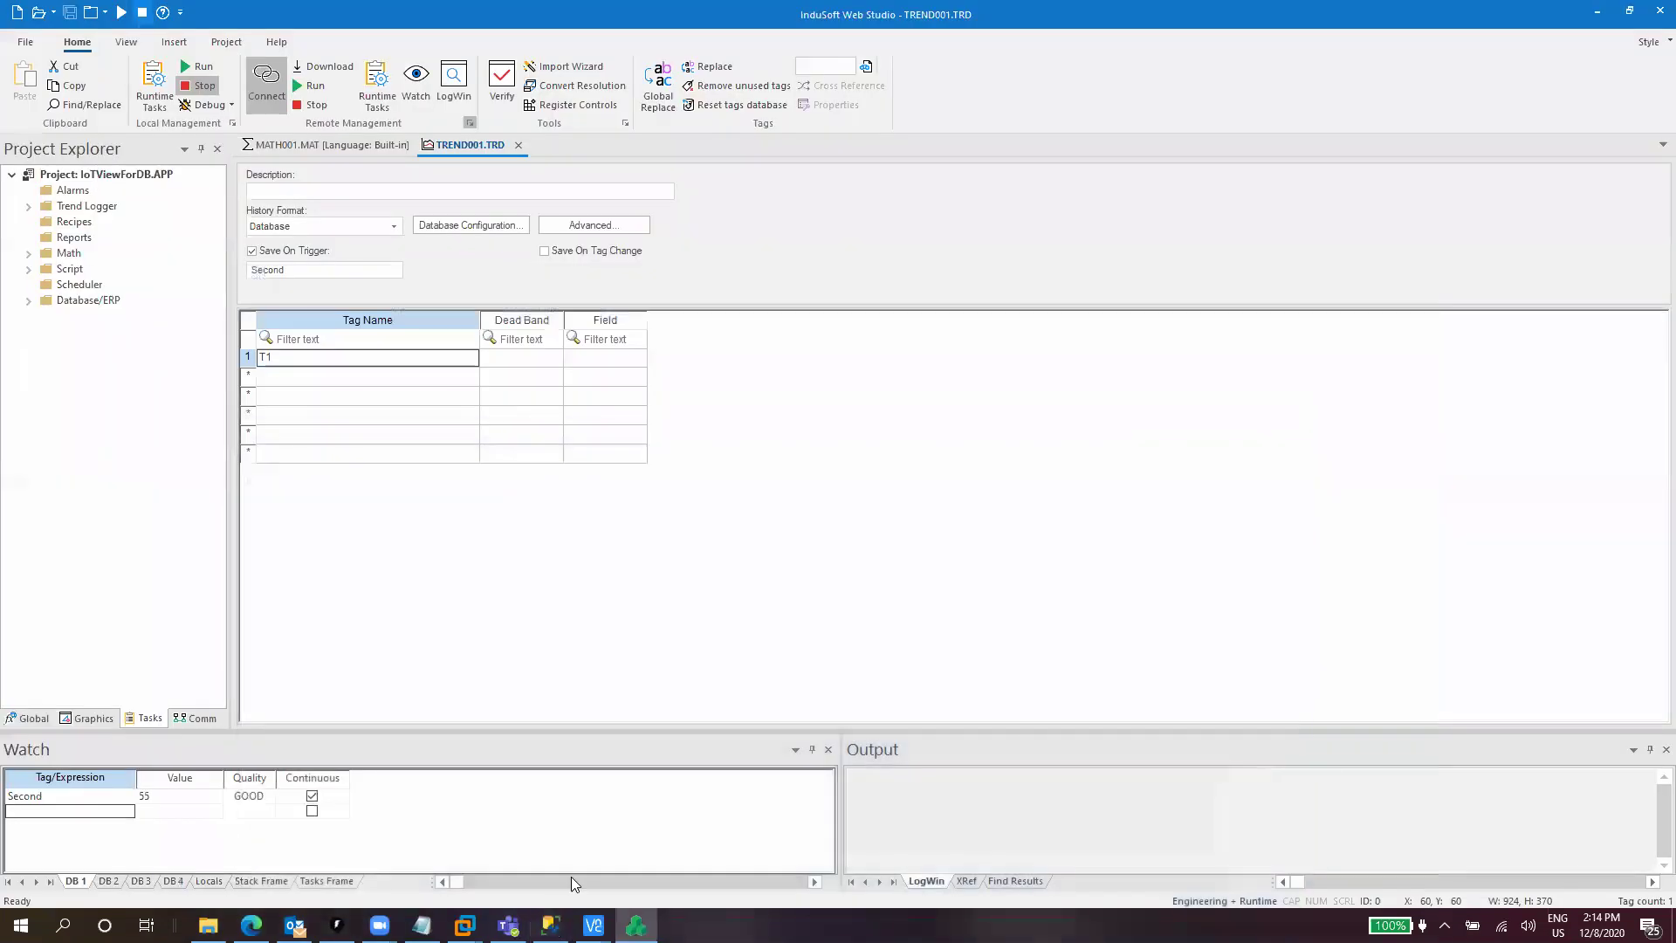
# Clear the Studio Database Gateway log in the VM, then return to InduSoft.
pyautogui.moveTo(463, 926)
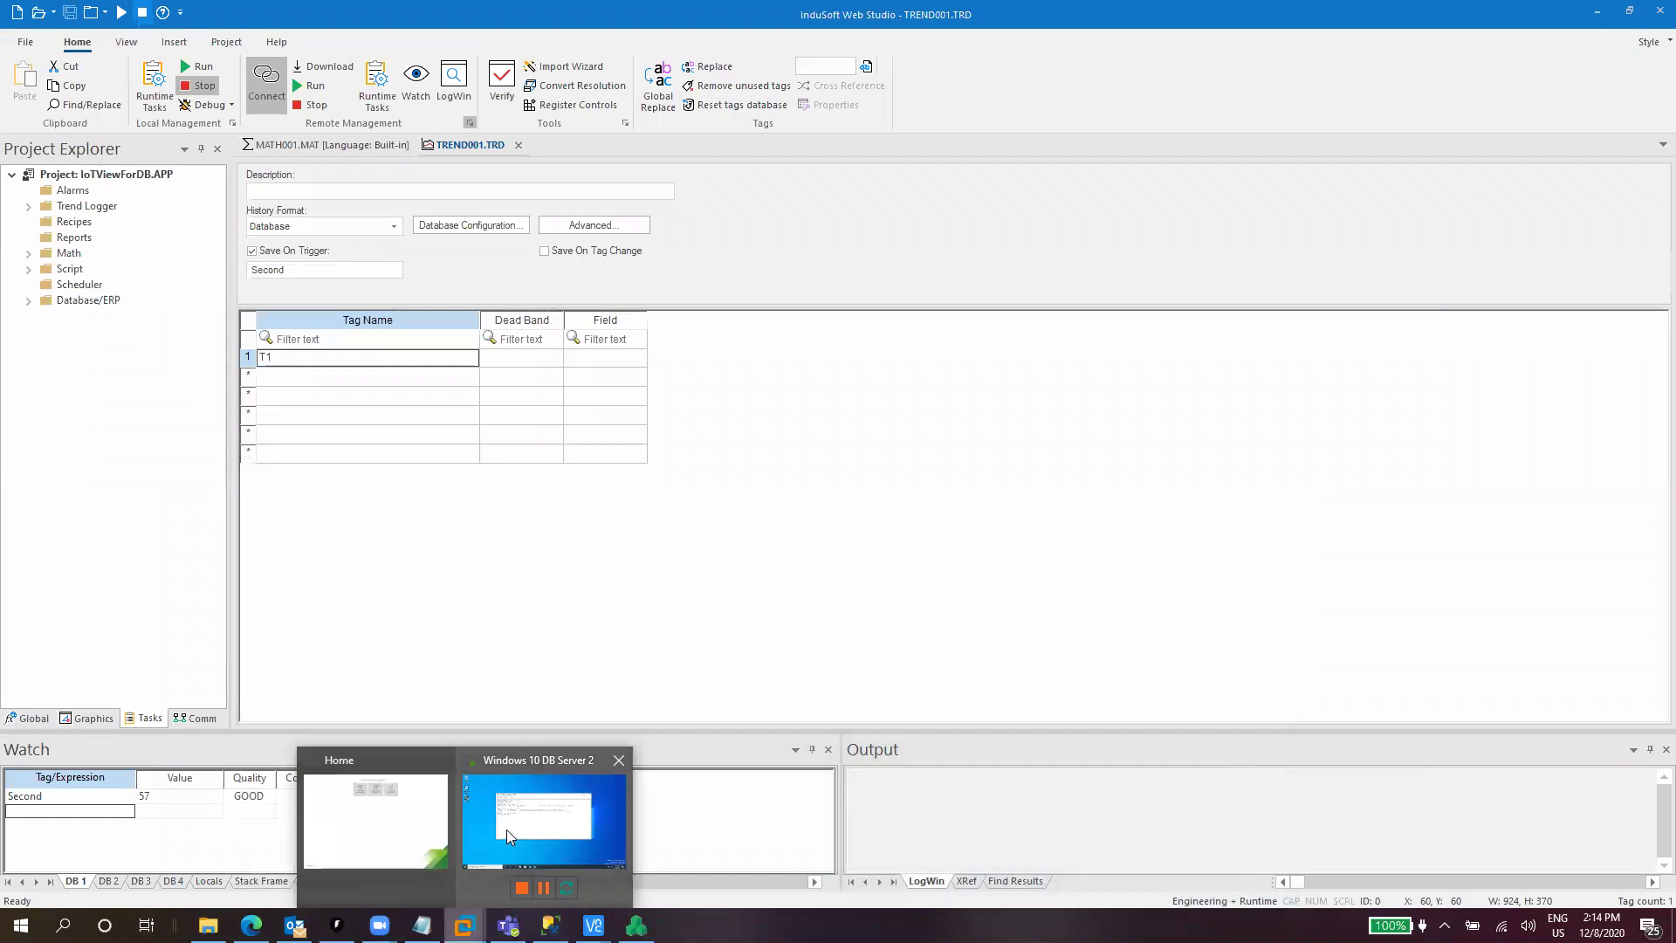
pyautogui.click(506, 830)
pyautogui.click(602, 275)
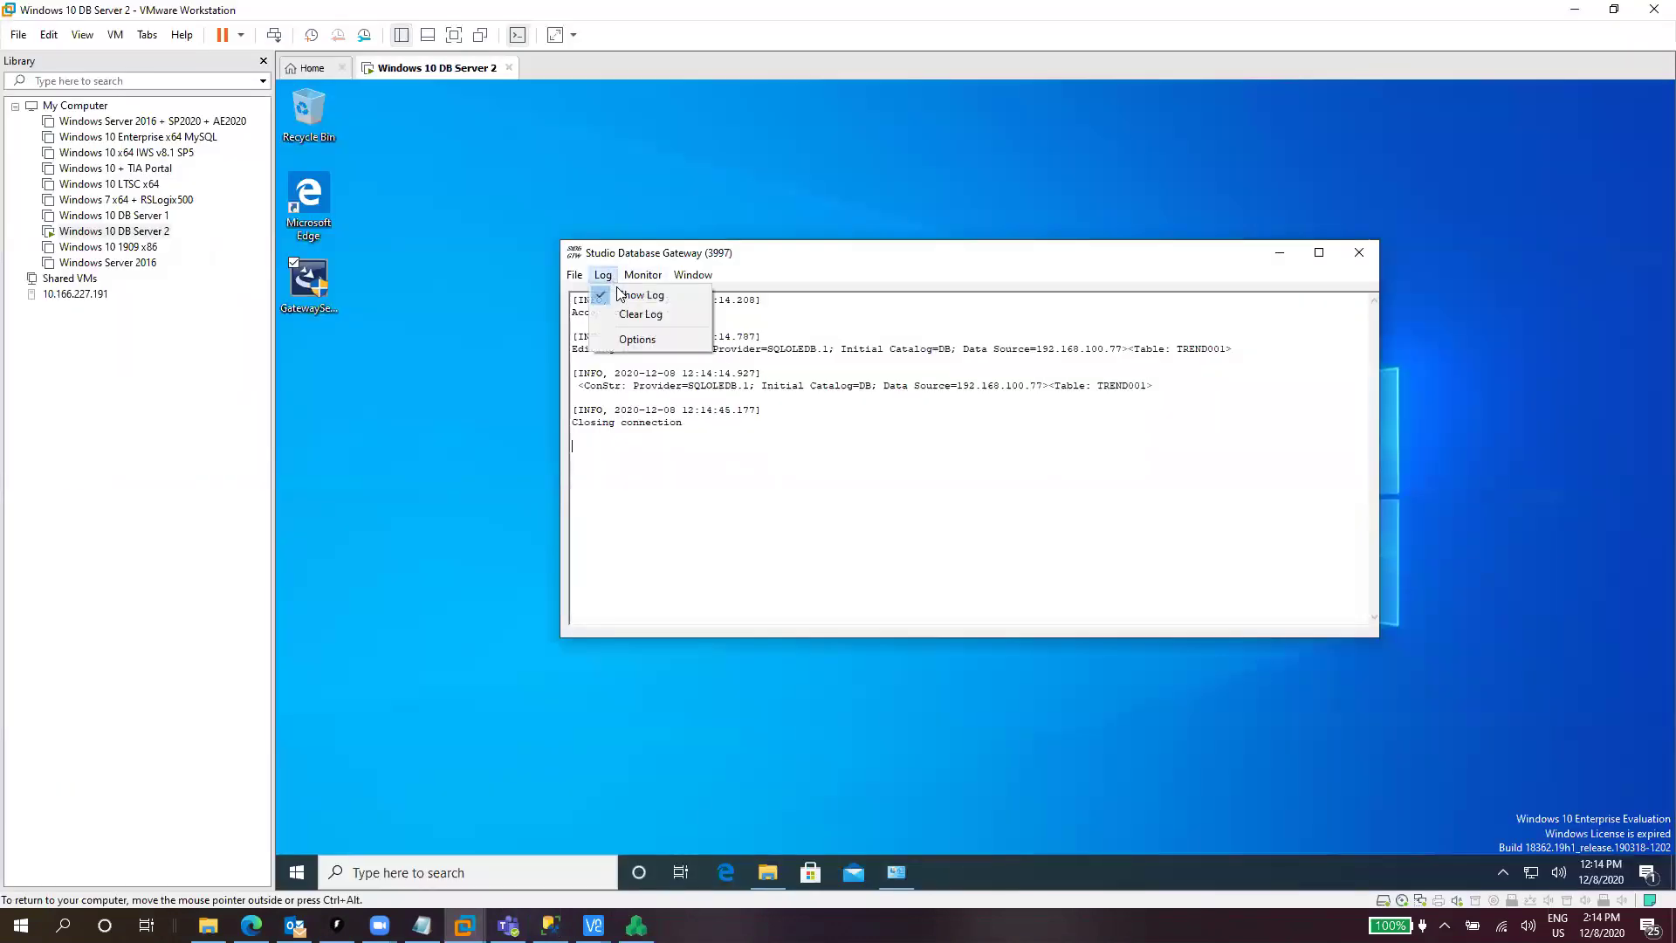
pyautogui.click(637, 316)
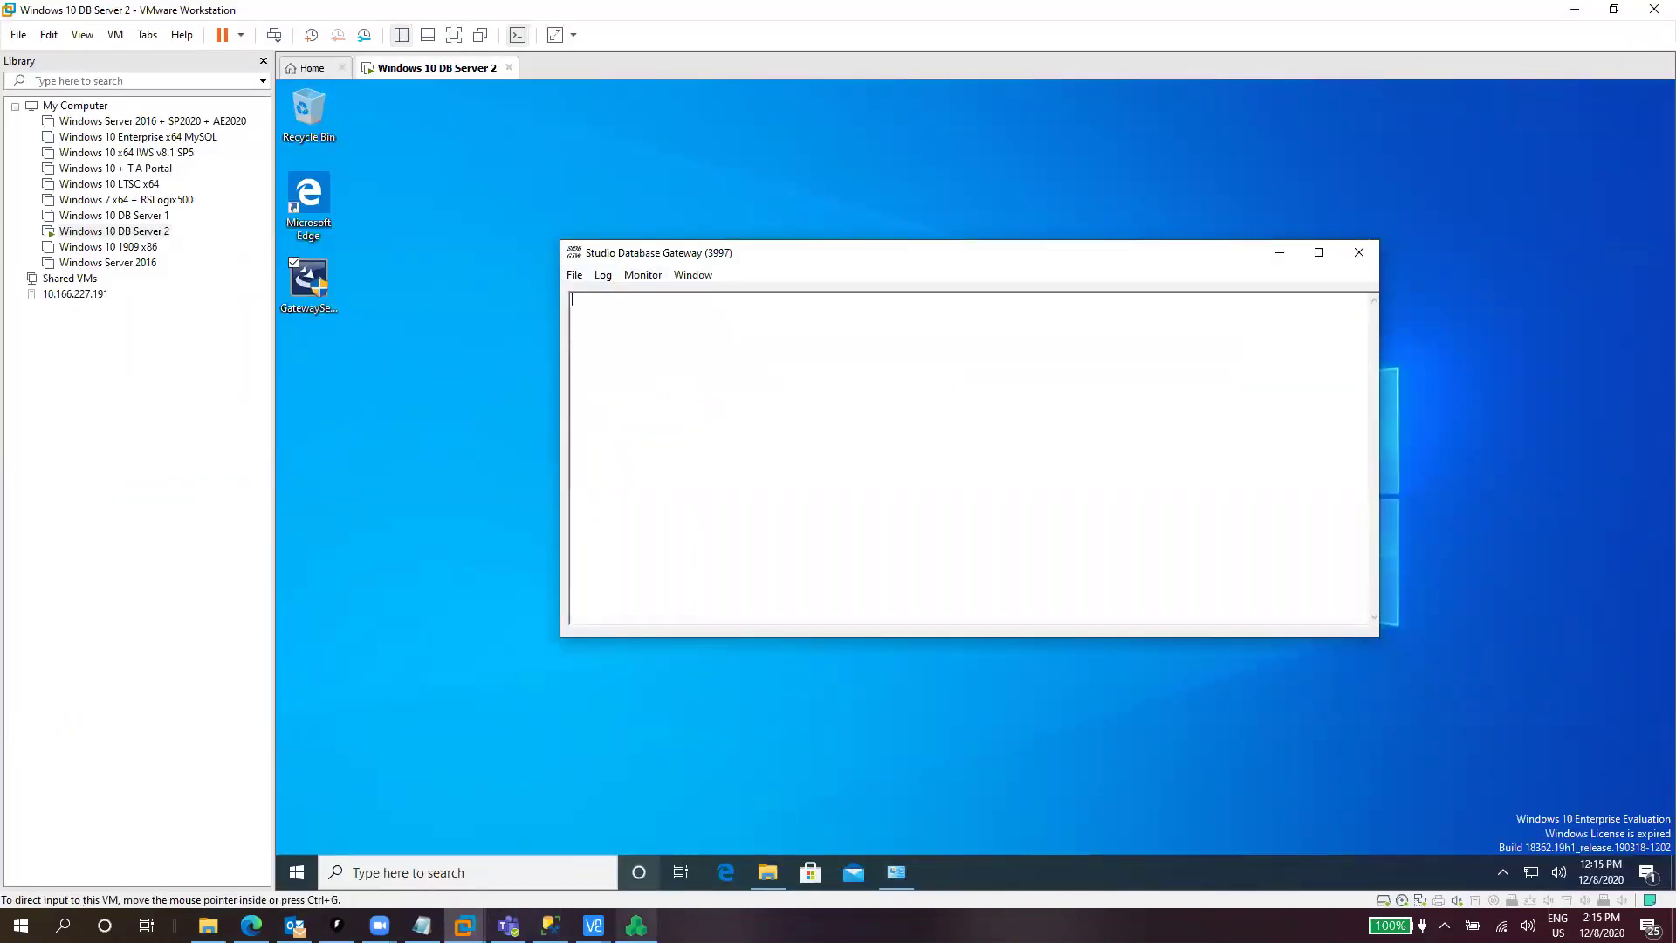
pyautogui.click(636, 926)
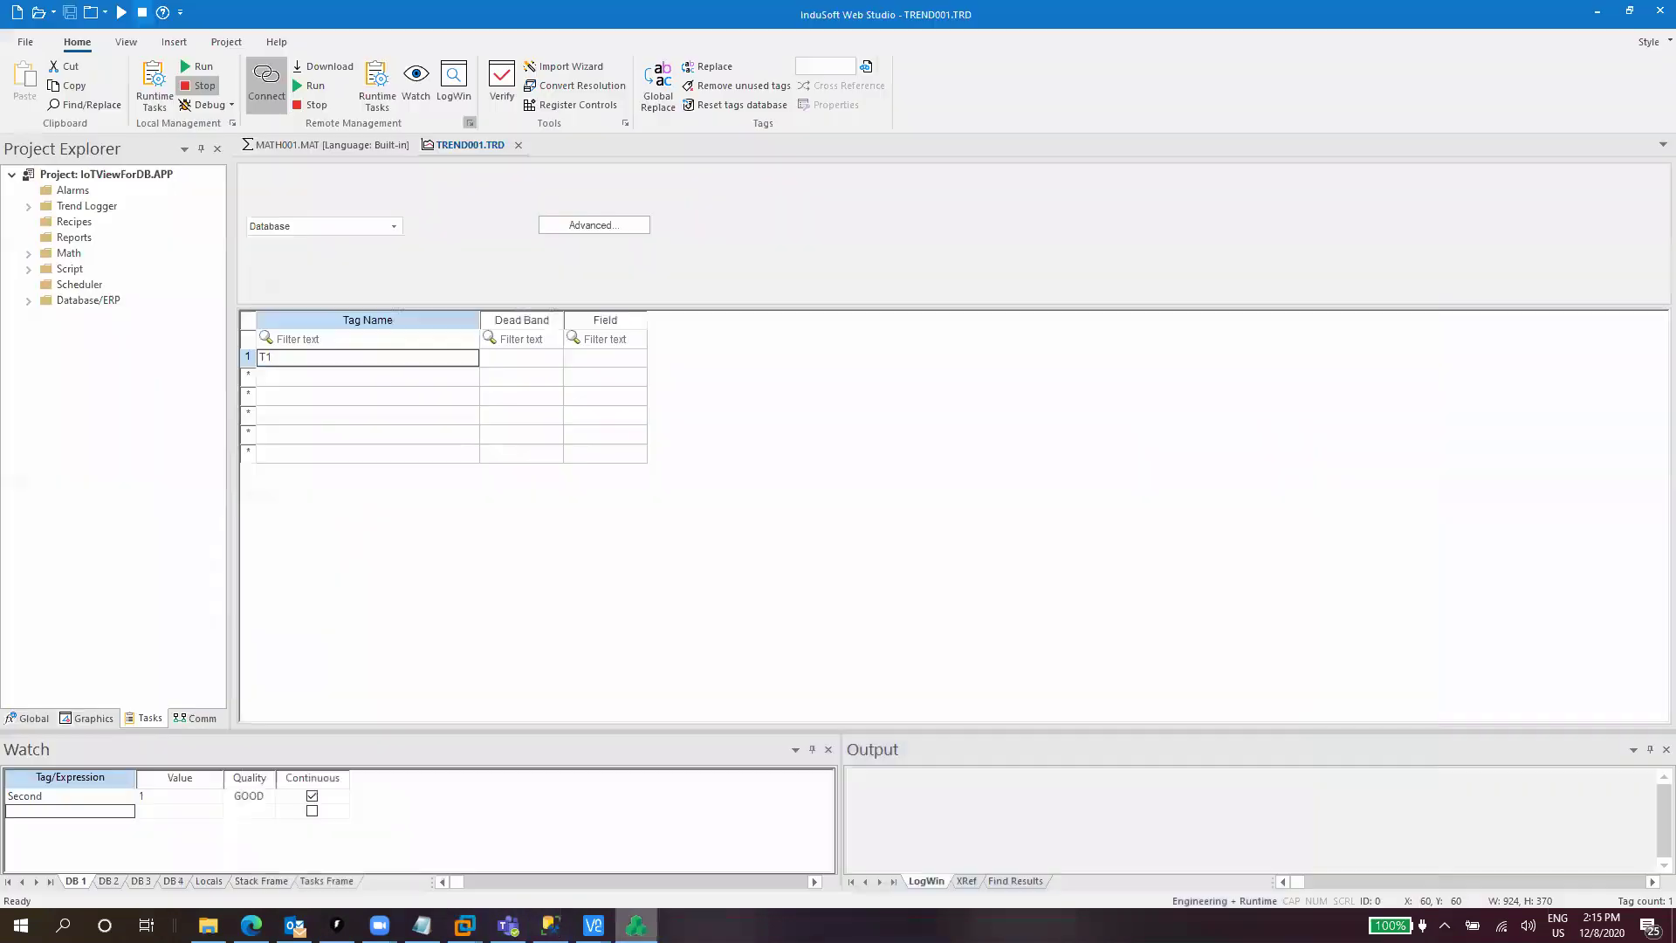
# Close the TREND001 and MATH001 worksheets and stop the project on the Raspberry Pi.
pyautogui.click(517, 145)
pyautogui.click(431, 145)
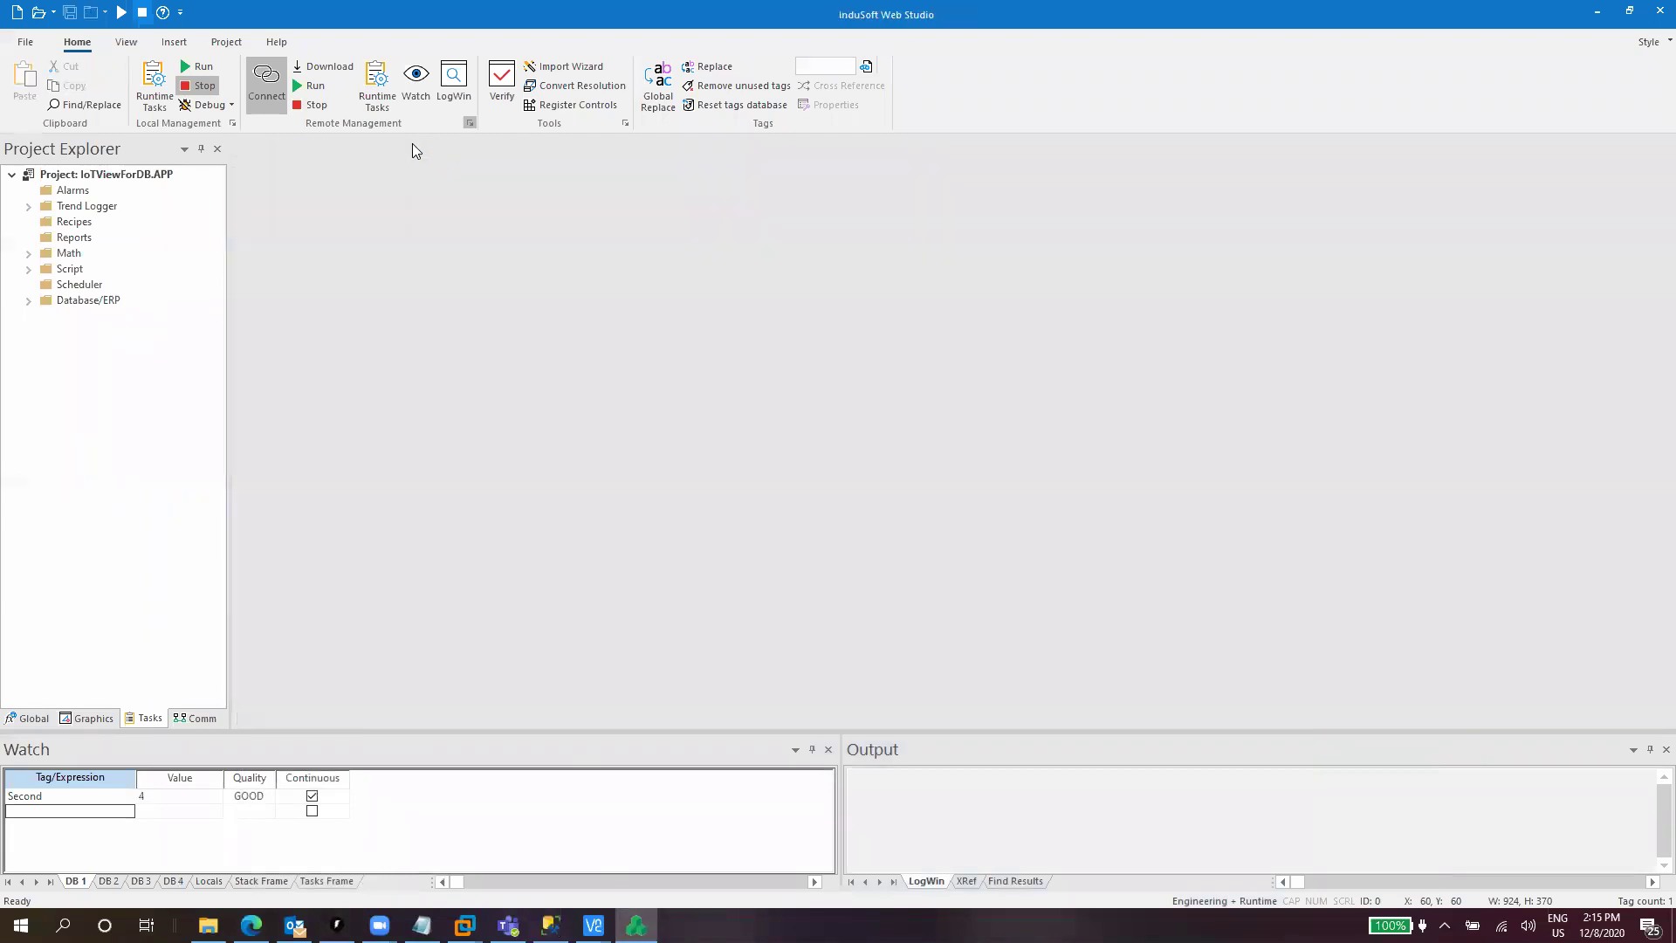
pyautogui.click(269, 87)
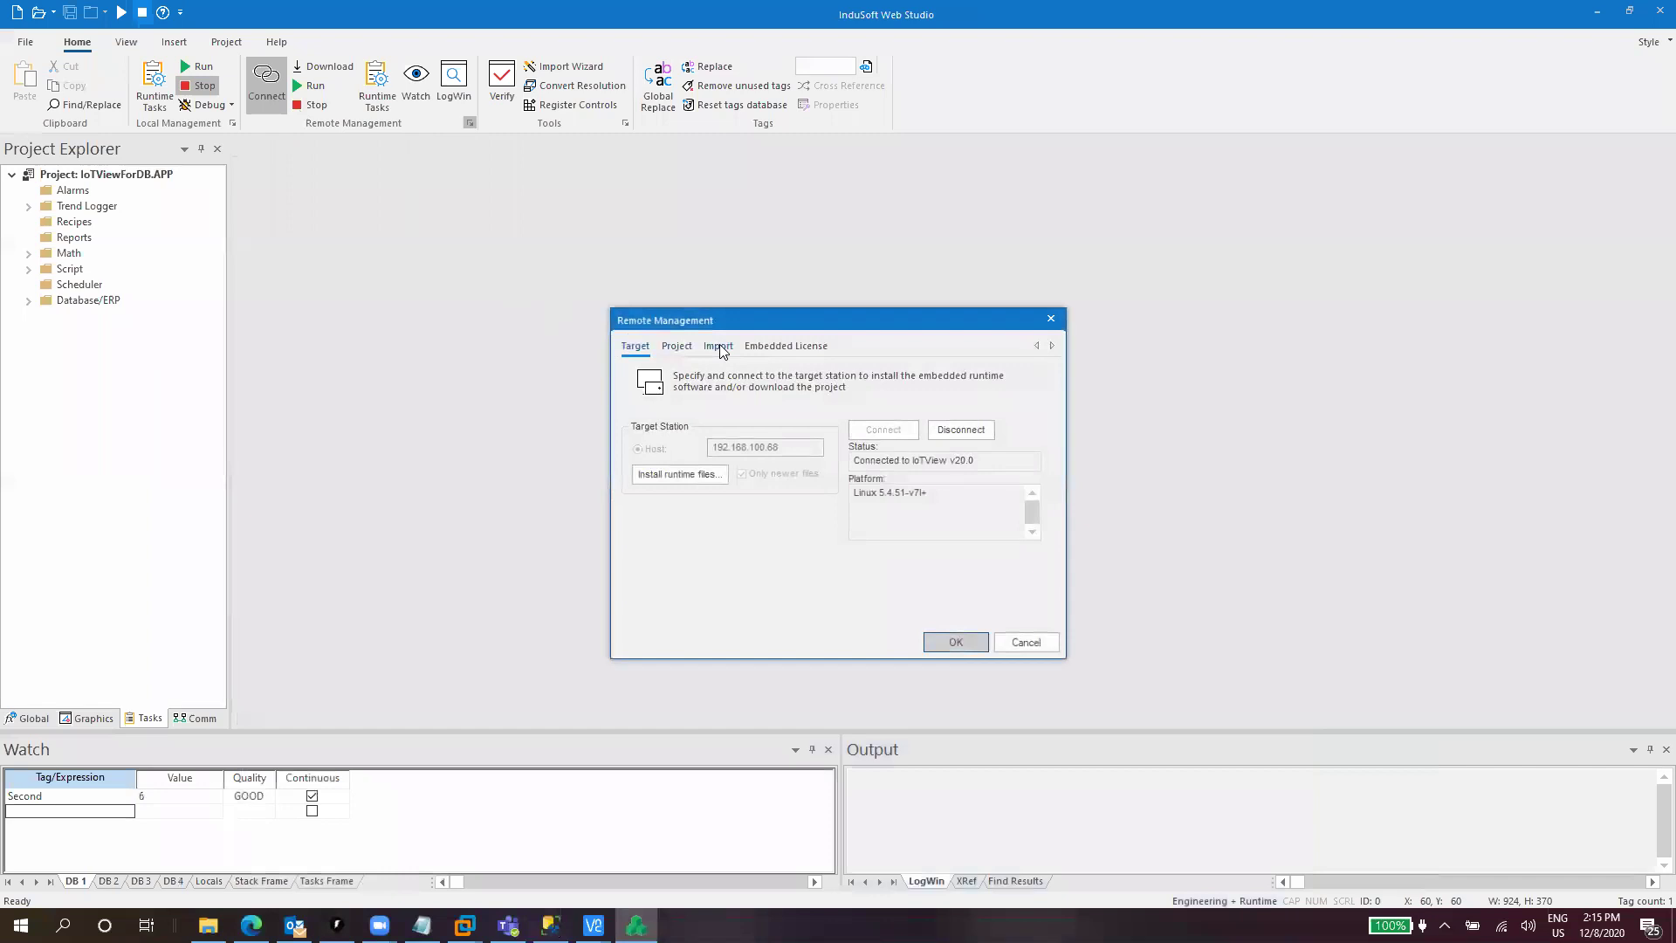
pyautogui.click(679, 346)
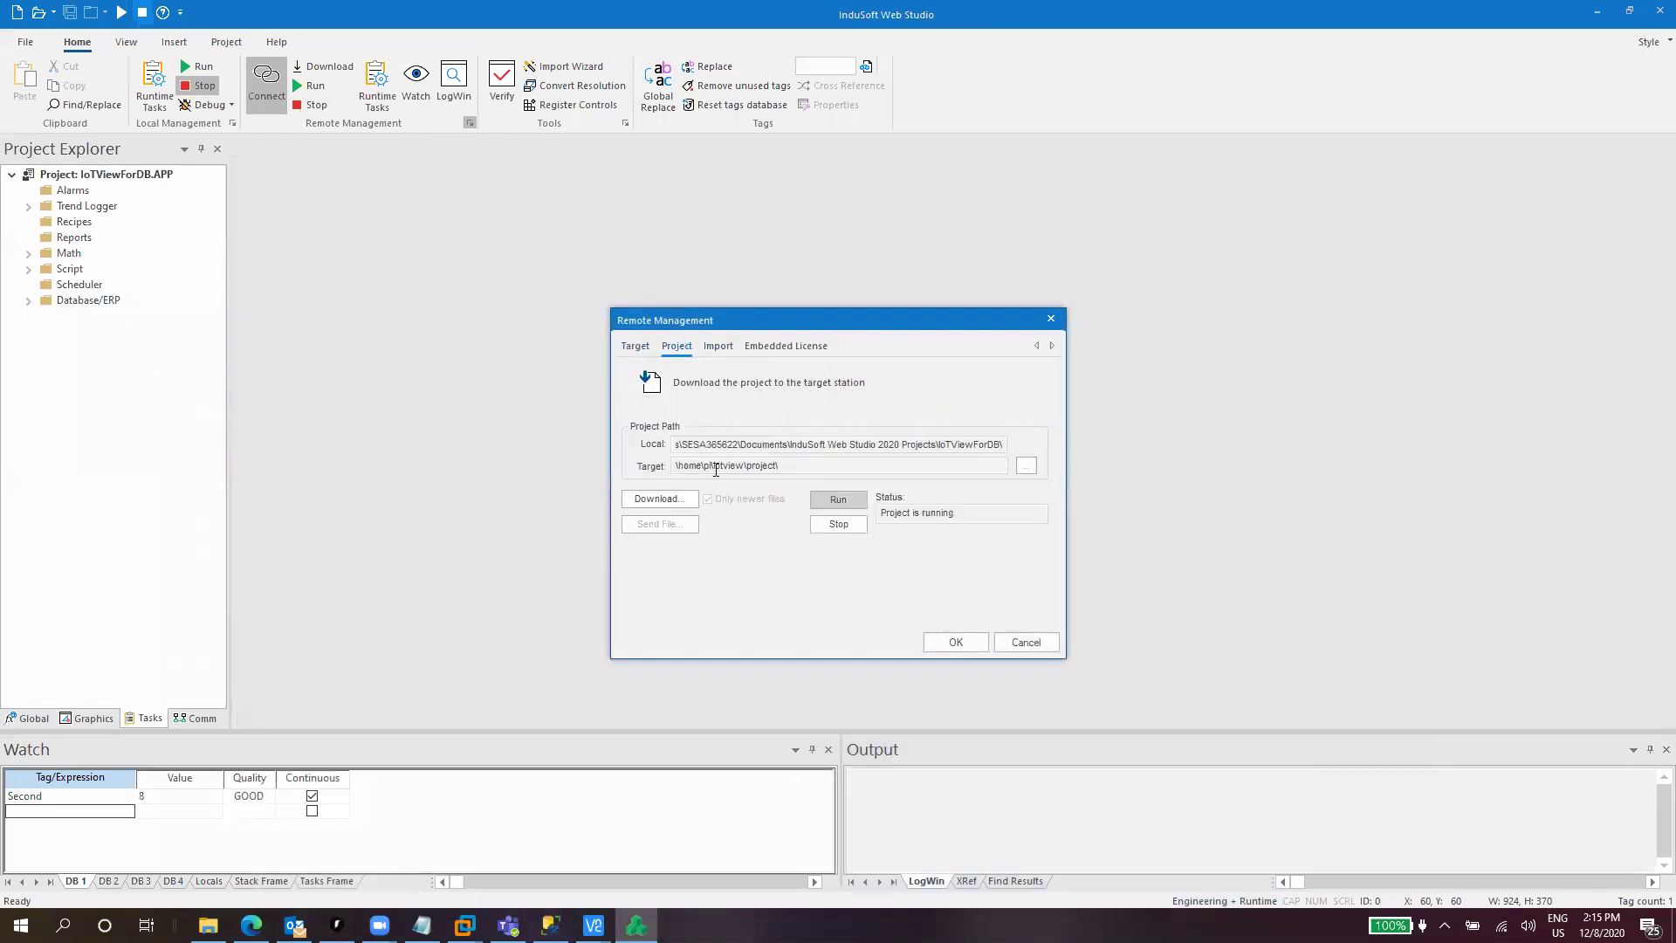
pyautogui.click(852, 522)
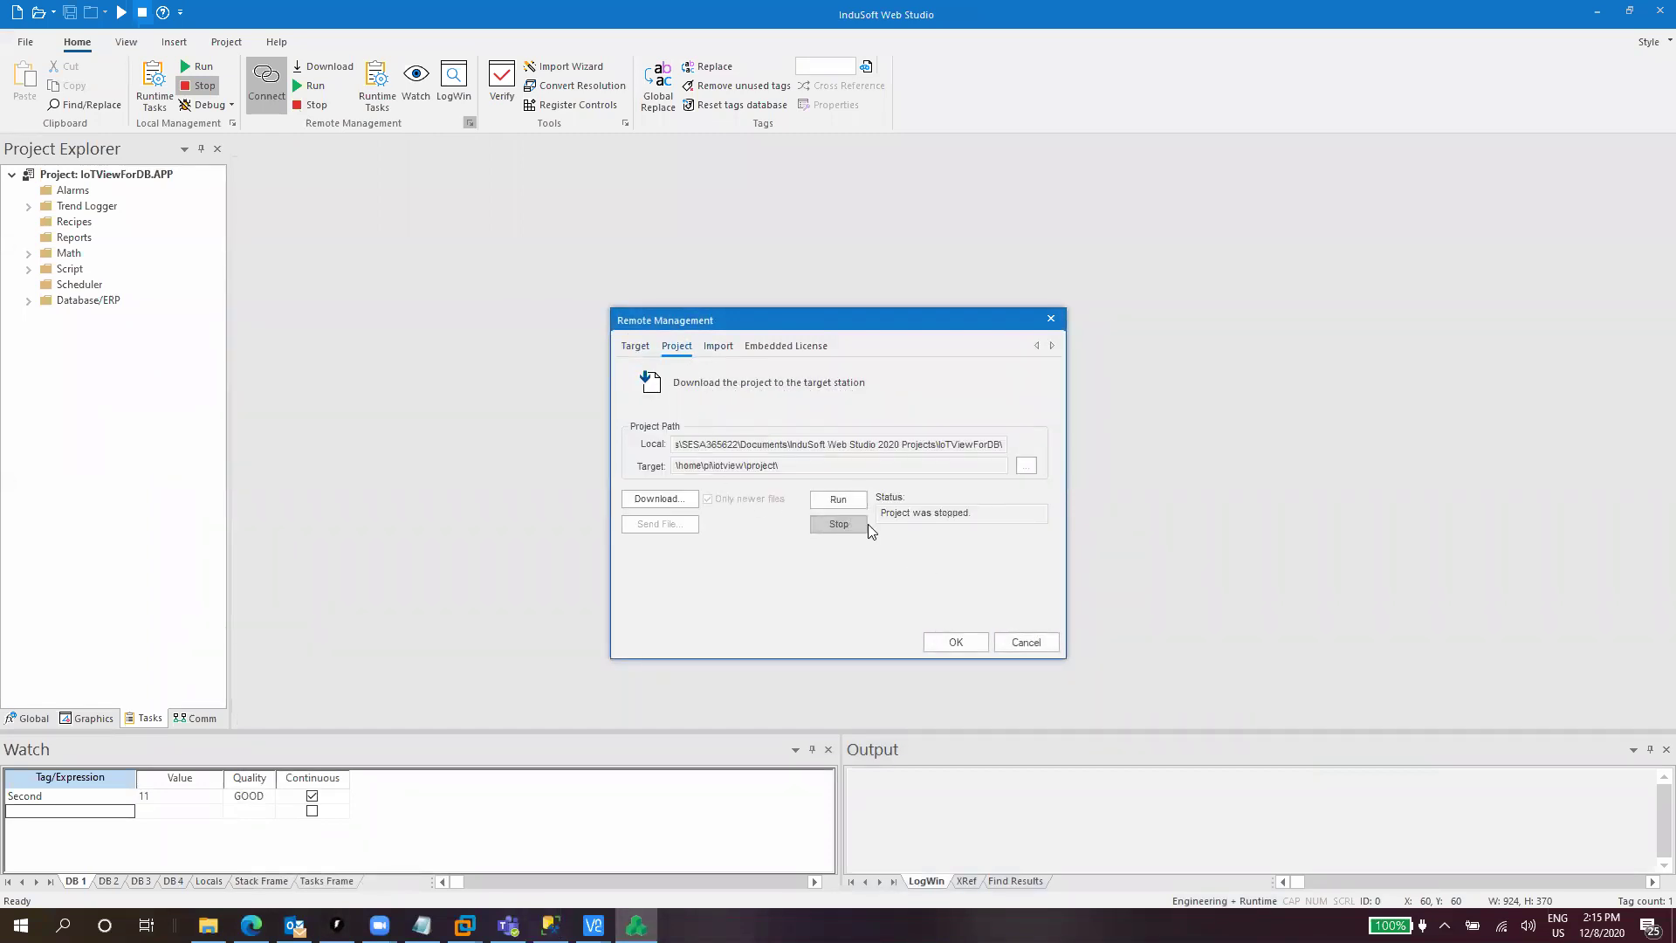
# Download the IoTViewForDB project files to the Raspberry Pi target.
pyautogui.click(650, 503)
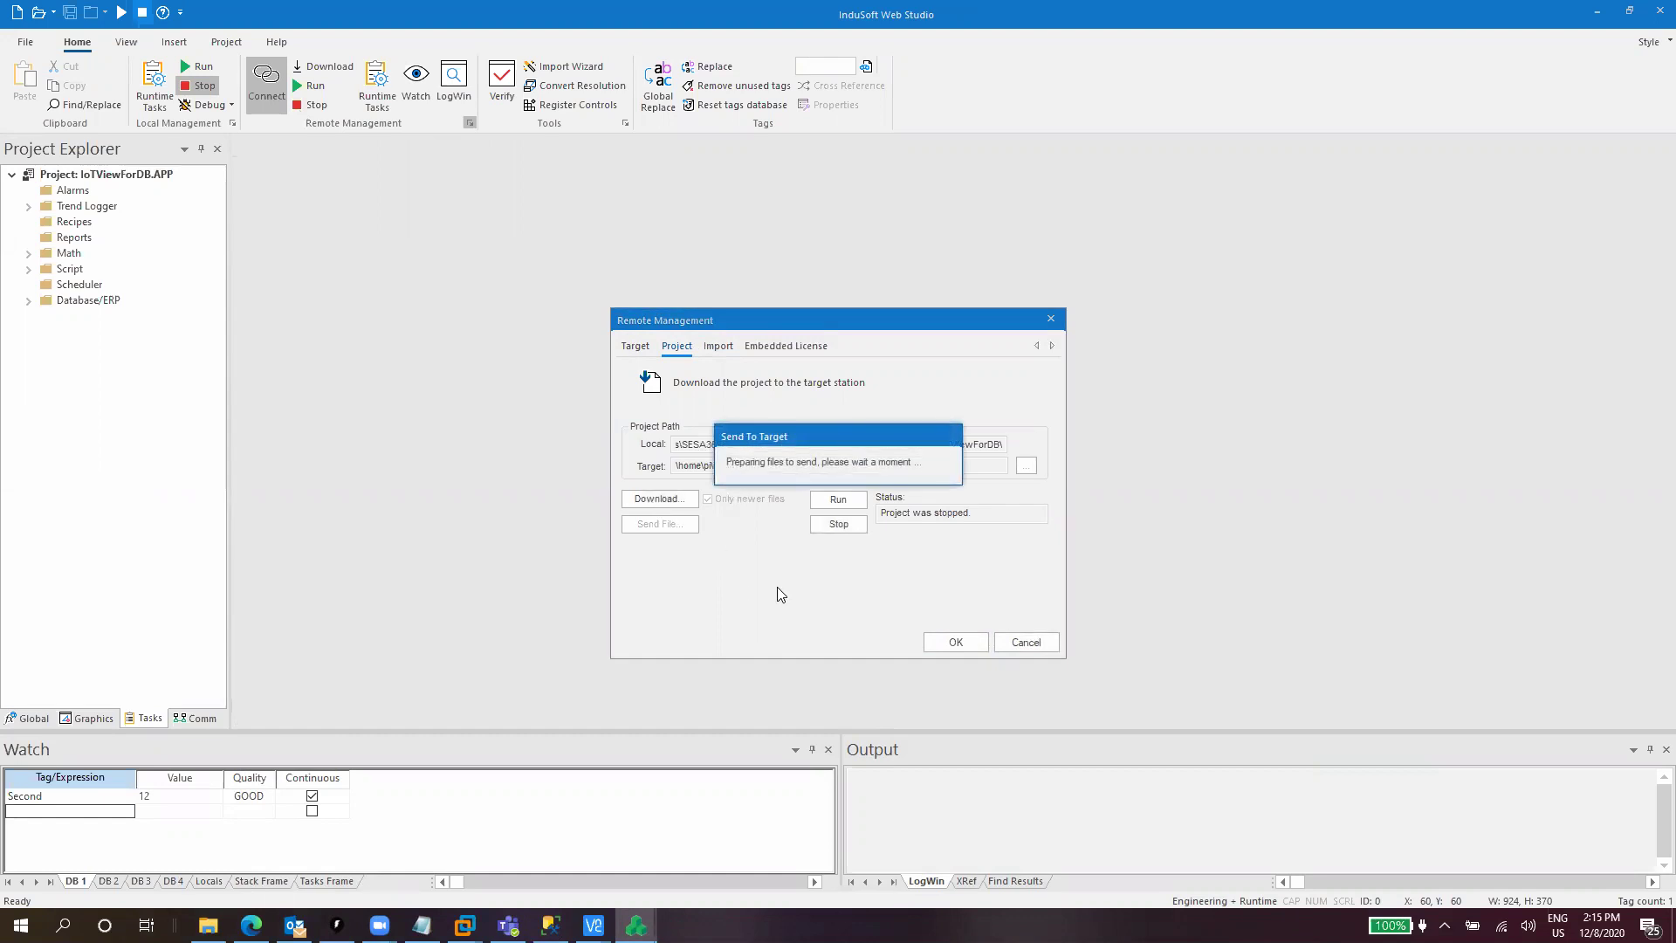
pyautogui.moveTo(593, 925)
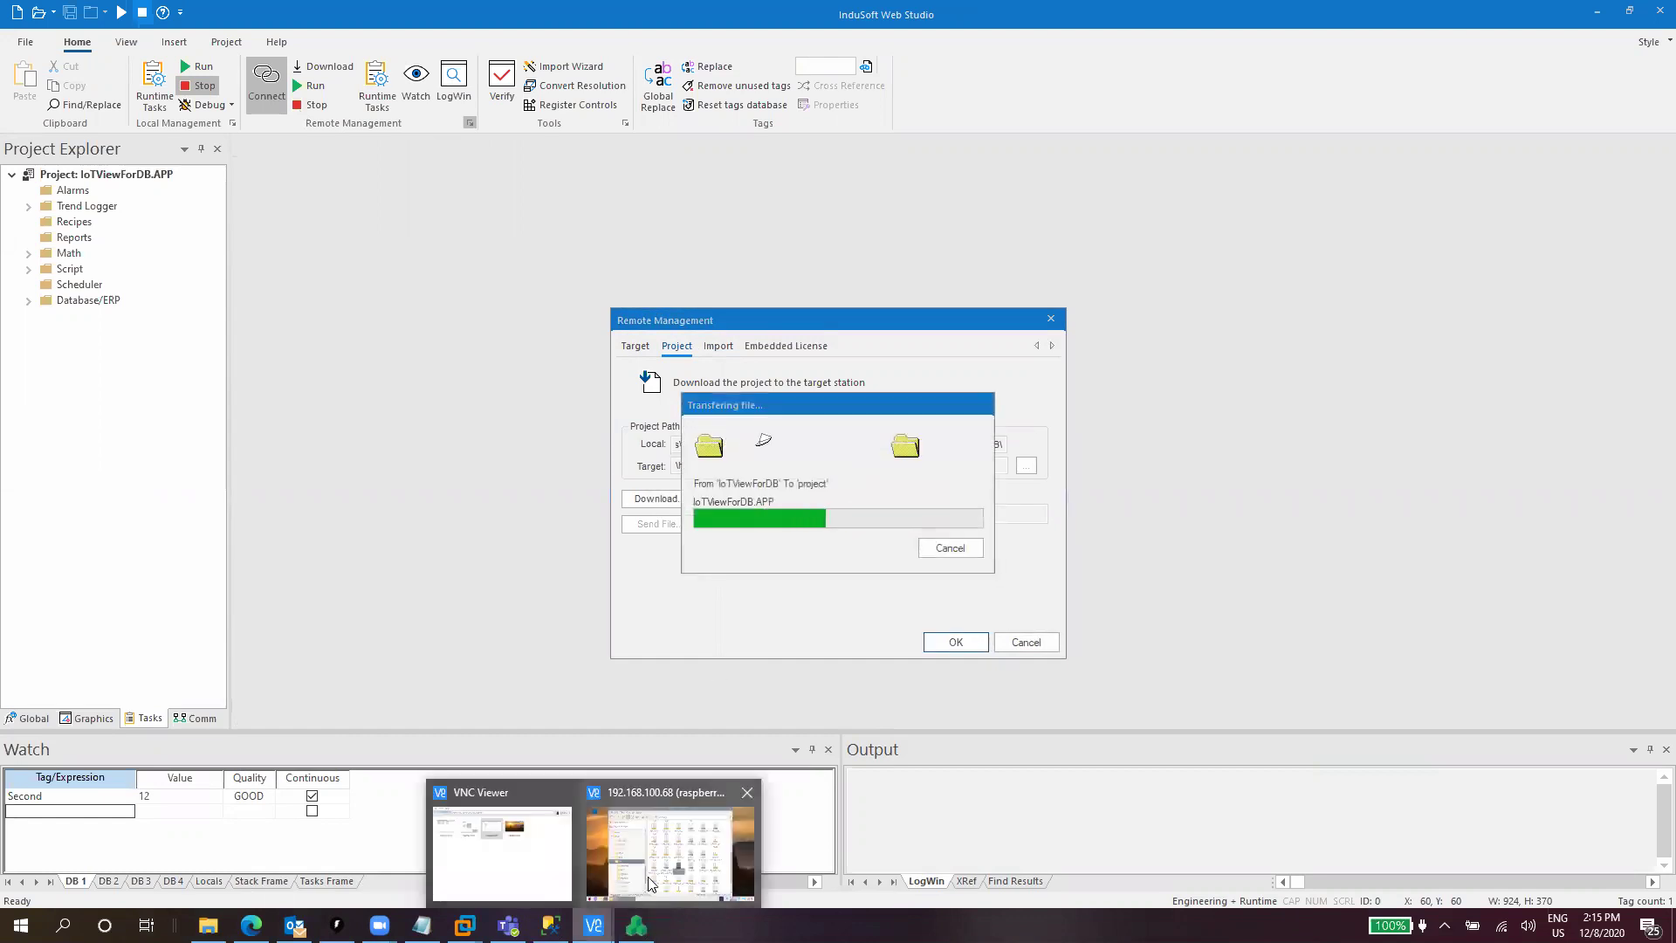
pyautogui.click(768, 851)
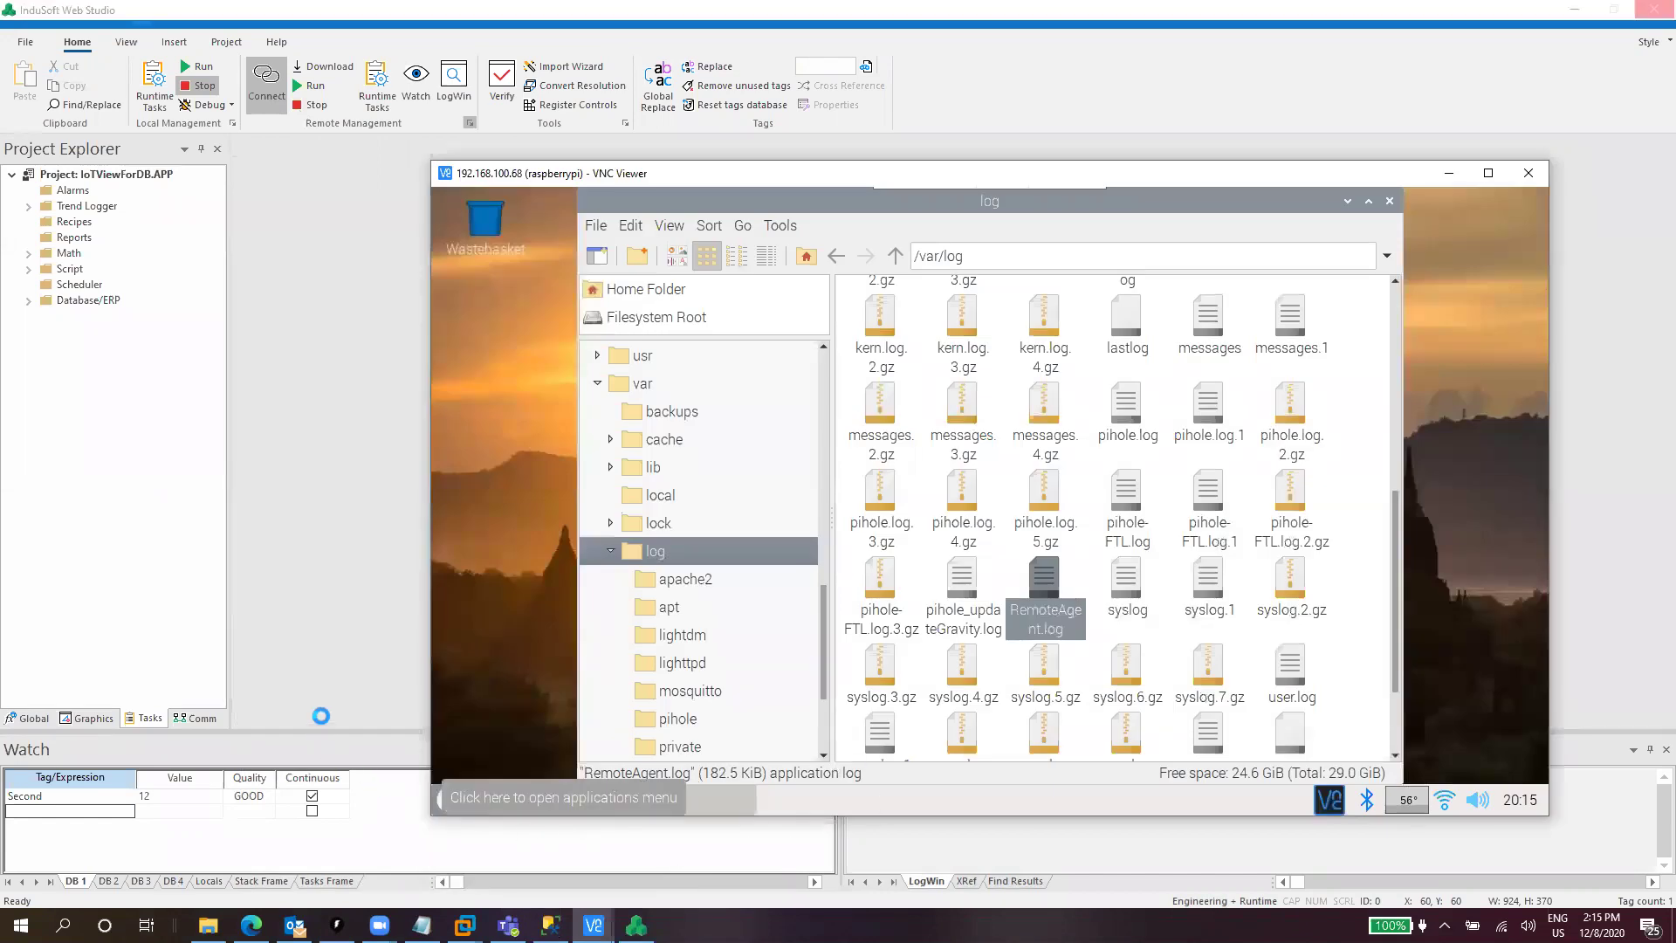
pyautogui.click(411, 685)
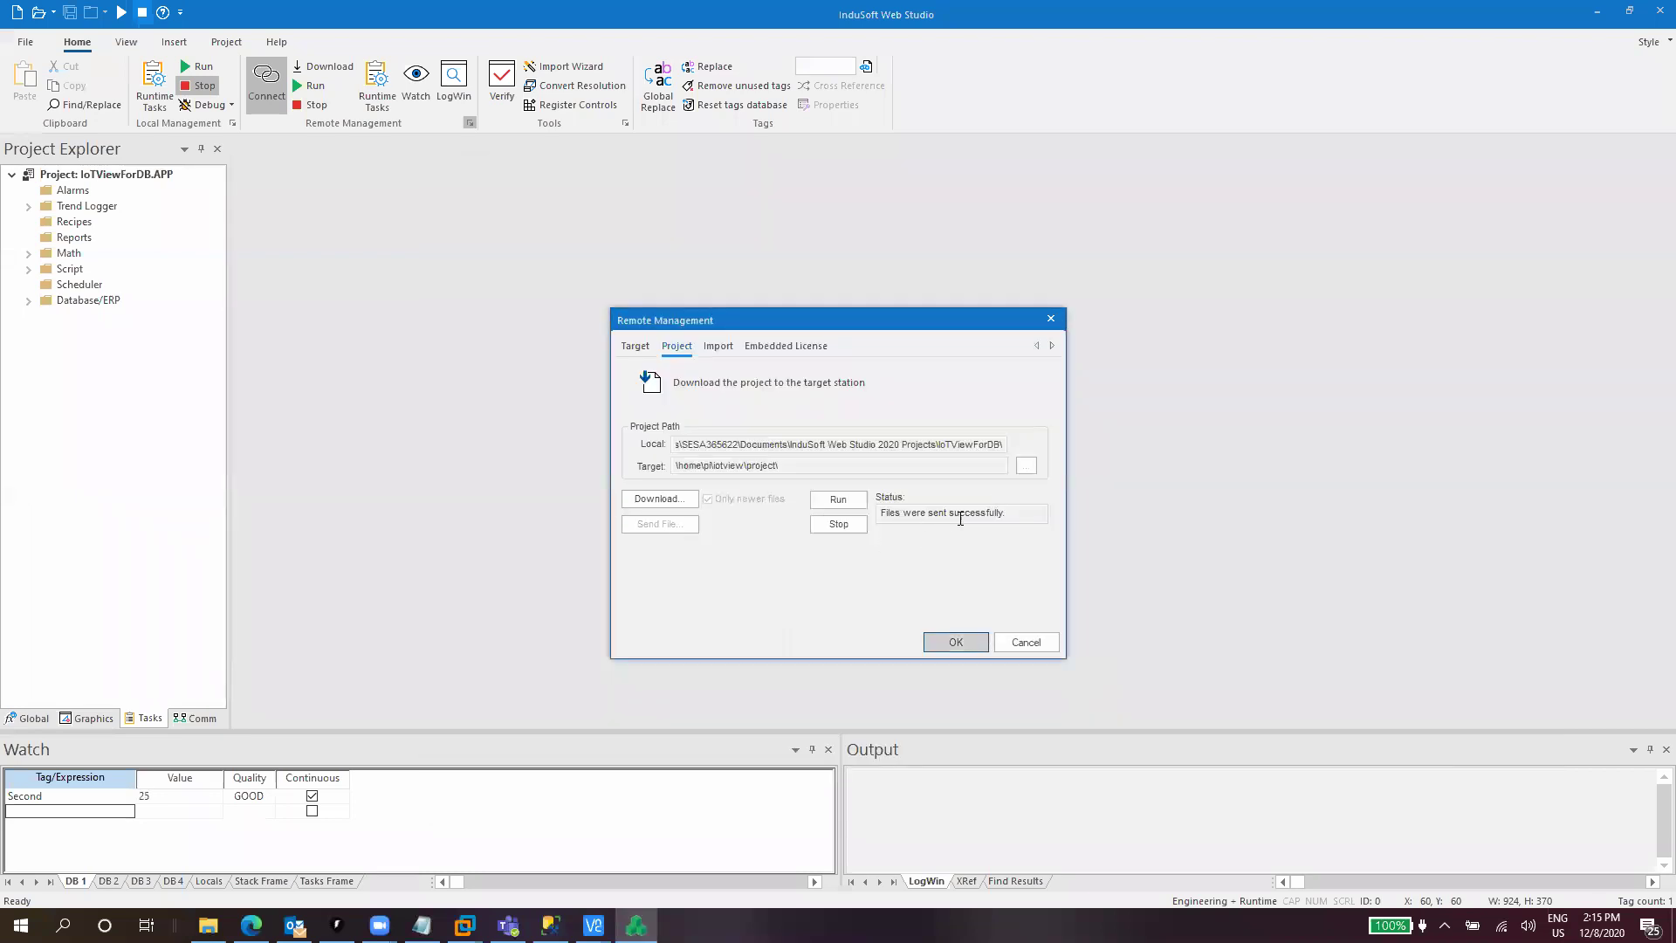
# Run the project on the Raspberry Pi and view it in VNC Viewer.
pyautogui.click(825, 499)
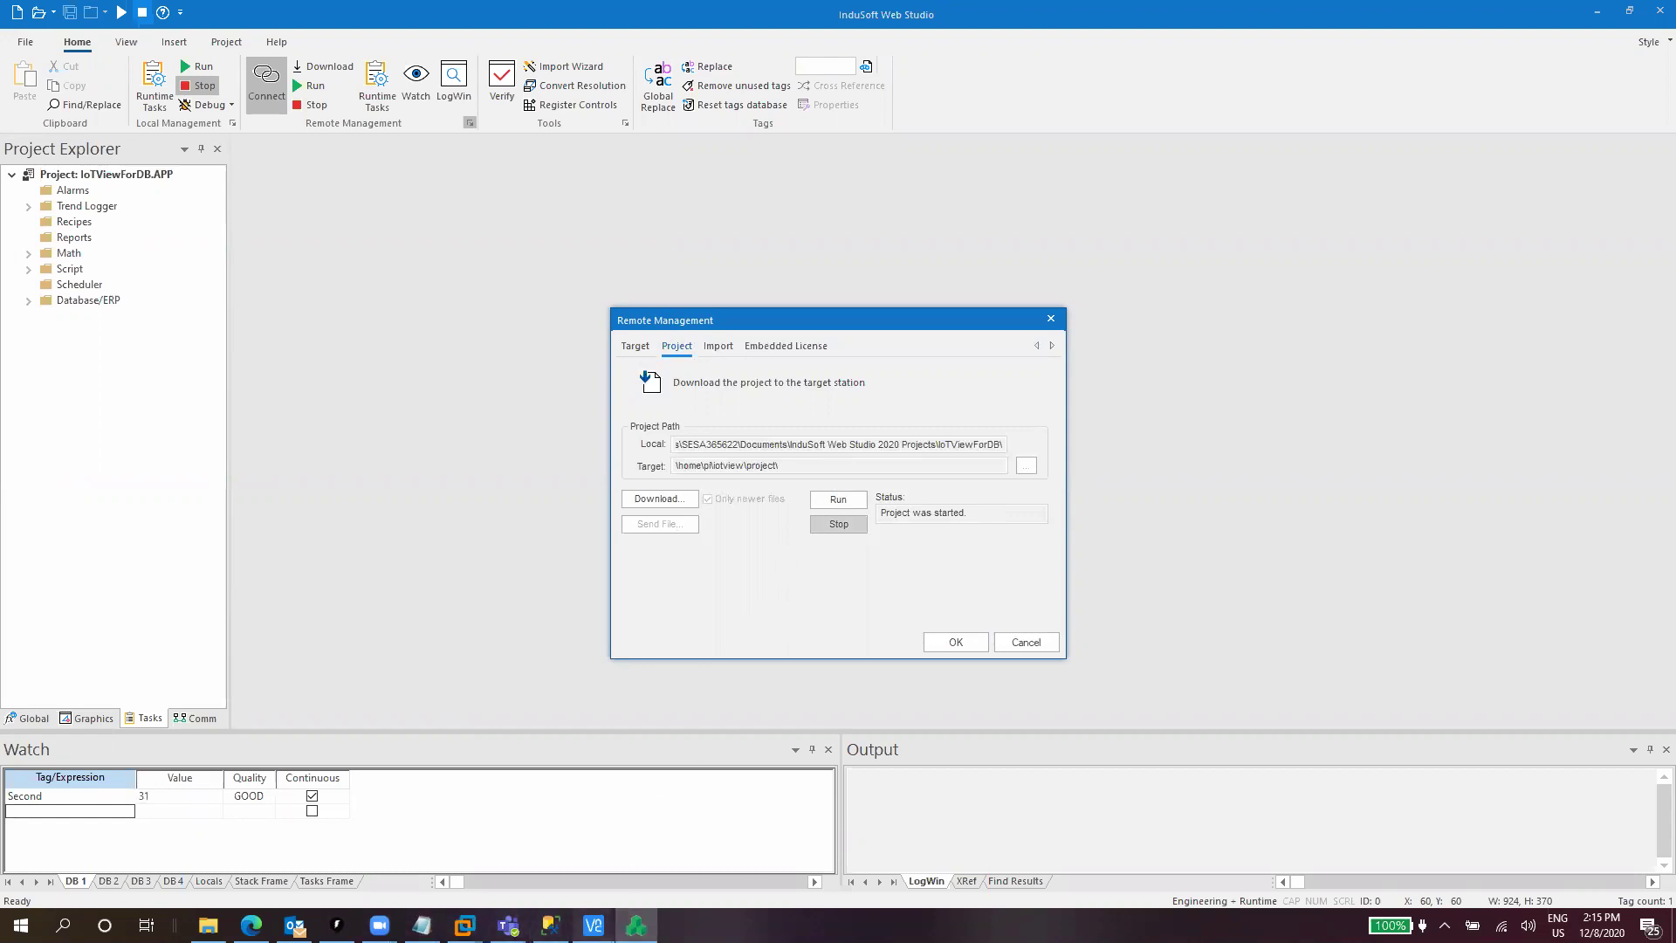
pyautogui.moveTo(593, 926)
pyautogui.click(654, 869)
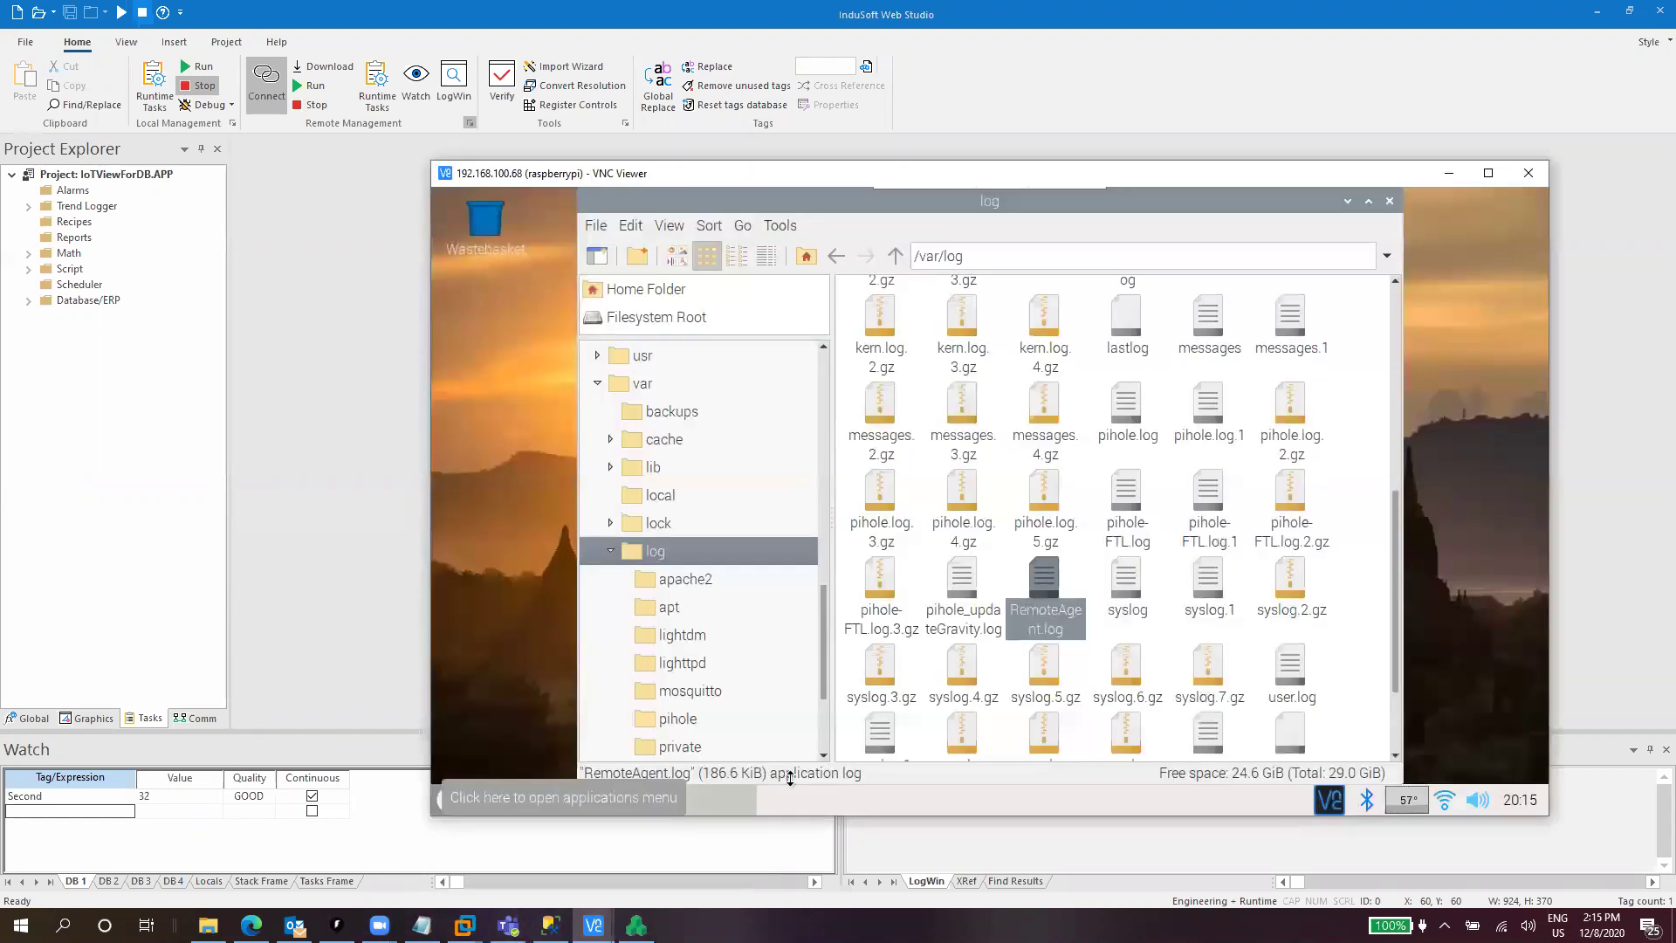
# Open the Pi's RemoteAgent.log, scroll through the startup entries and mark a failed gateway connection line.
pyautogui.doubleClick(1052, 596)
pyautogui.scroll(-10, 1091, 542)
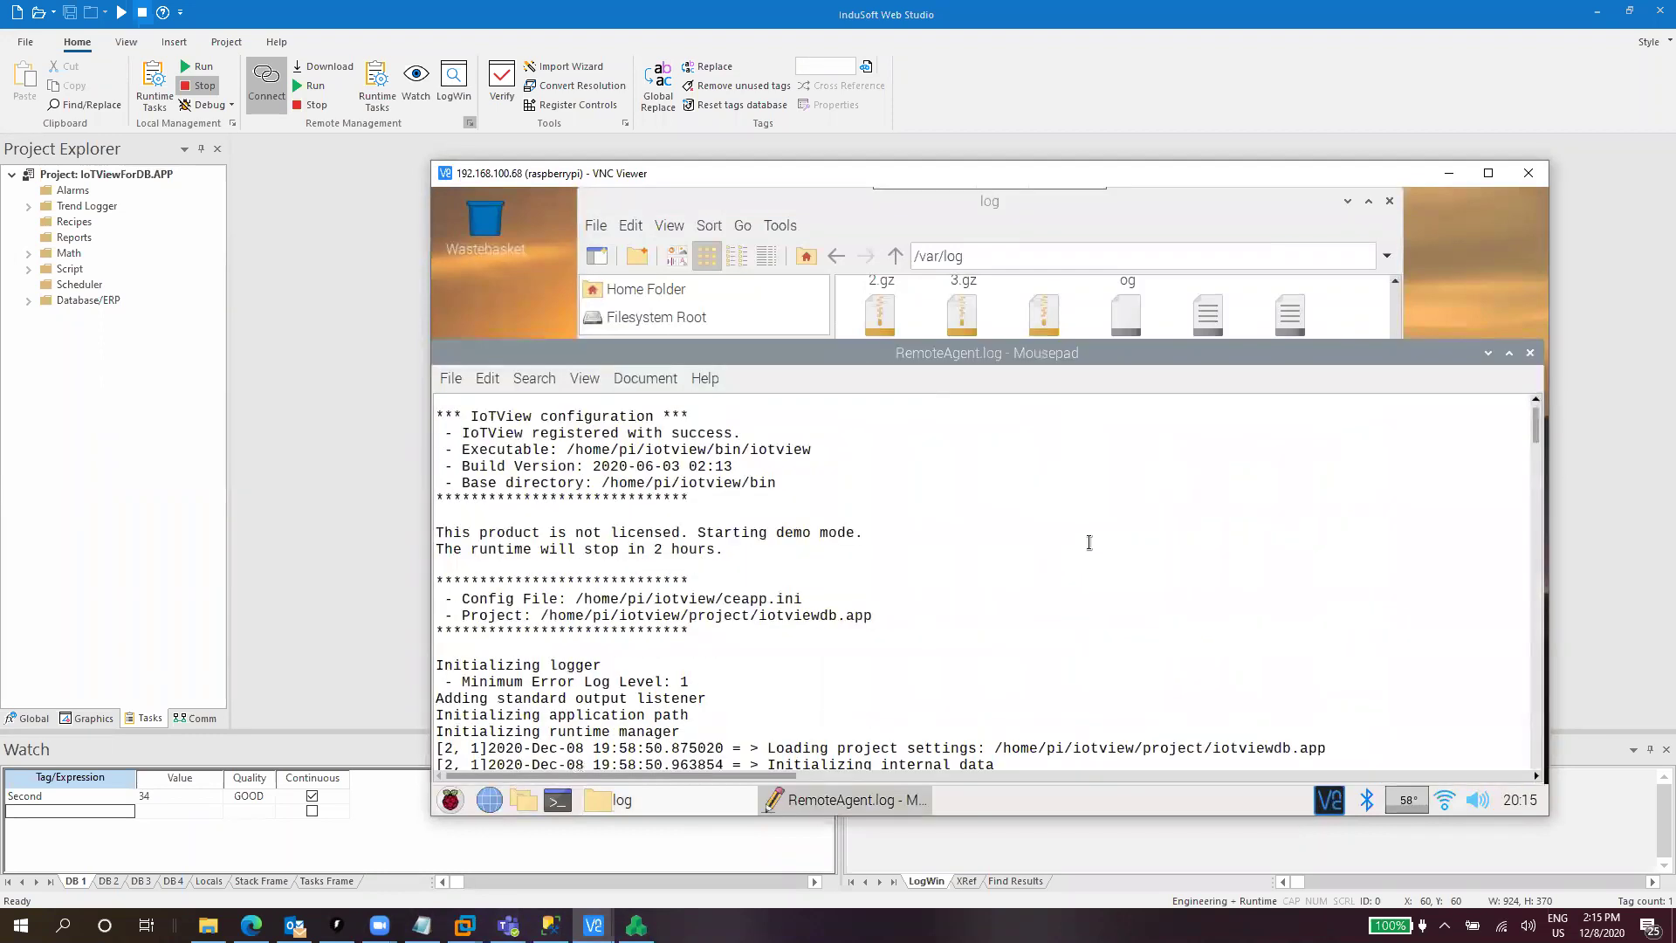
pyautogui.scroll(-15, 1073, 576)
pyautogui.scroll(1, 1015, 703)
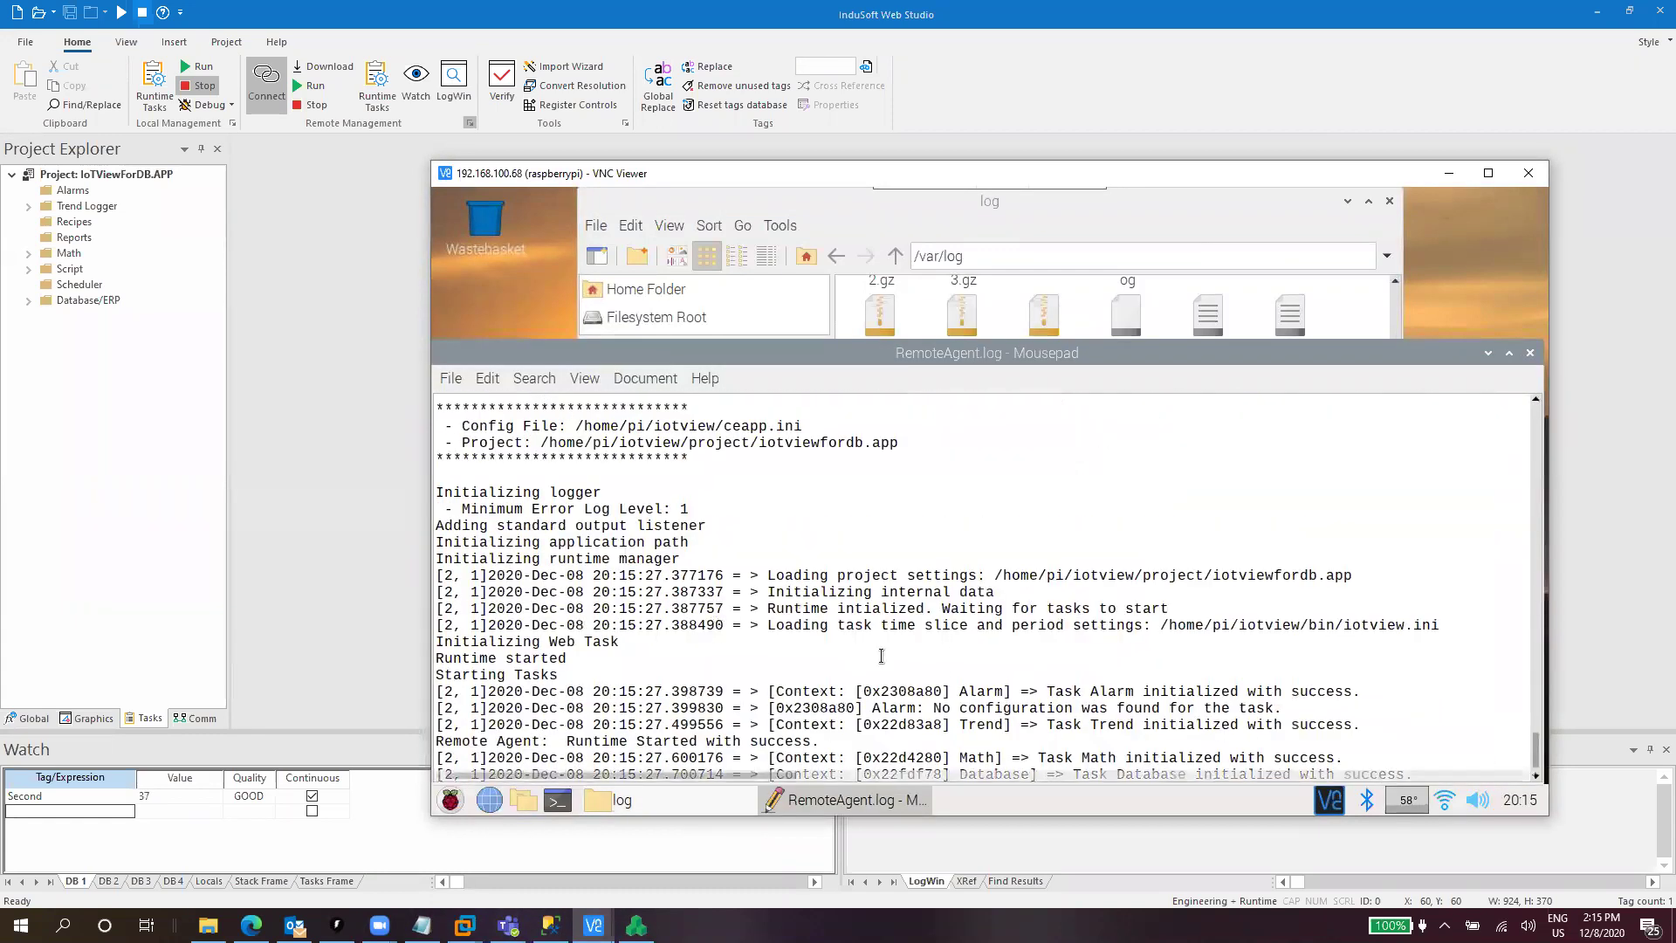
pyautogui.scroll(8, 1014, 703)
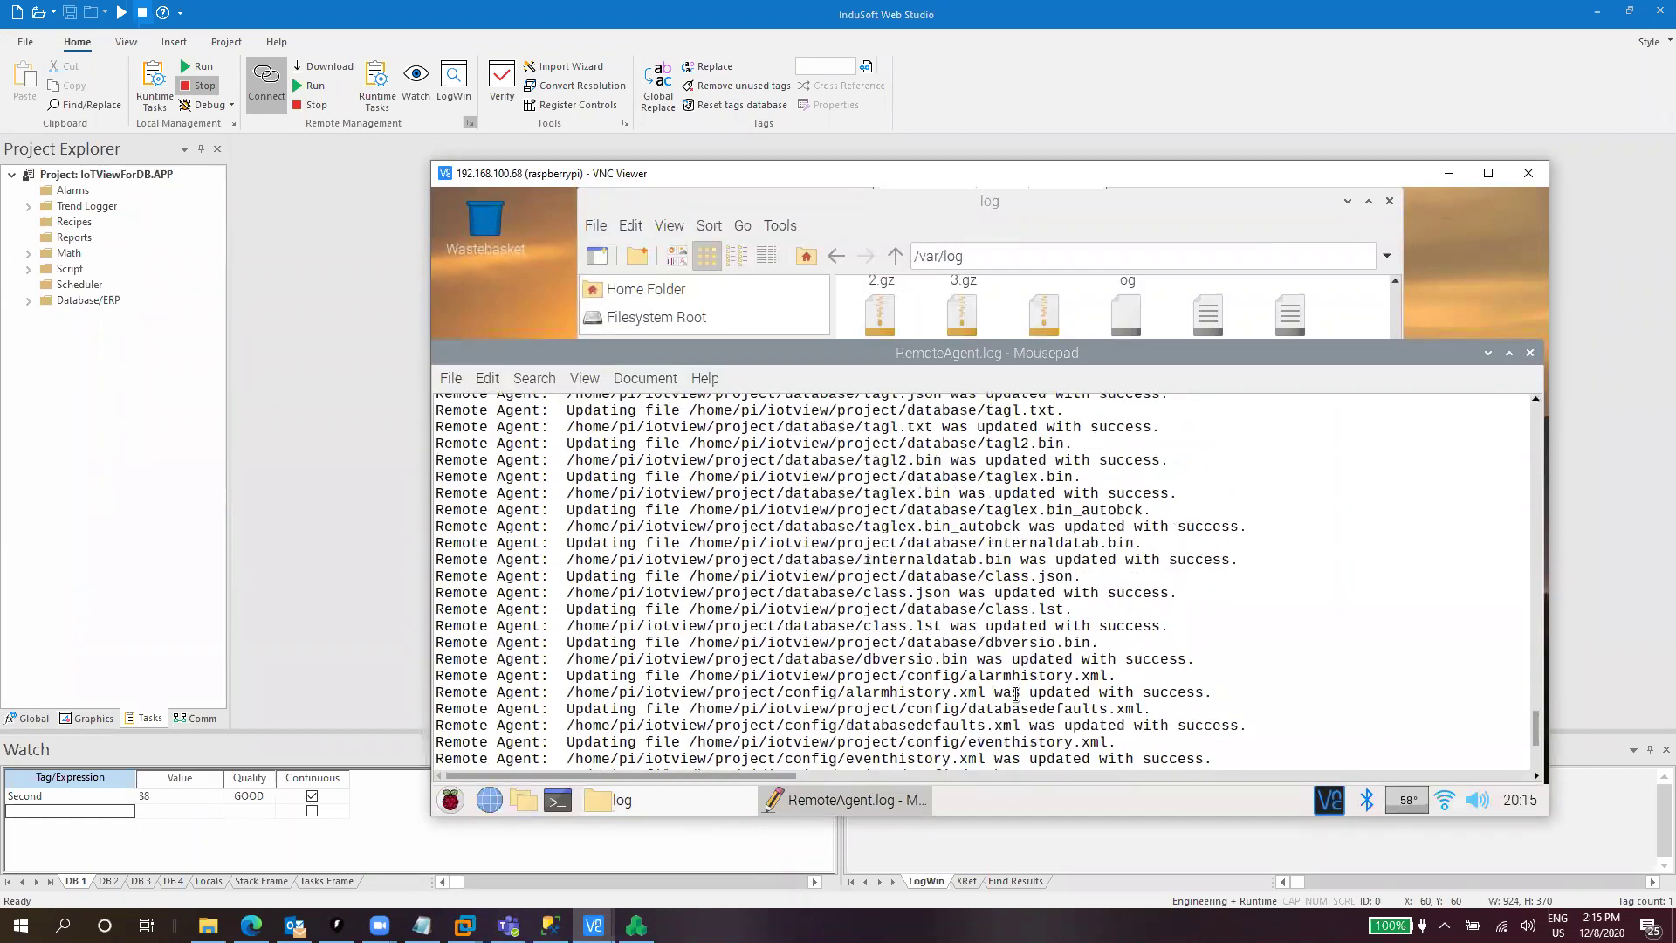
pyautogui.scroll(10, 1017, 693)
pyautogui.scroll(-6, 1018, 692)
pyautogui.scroll(6, 1030, 672)
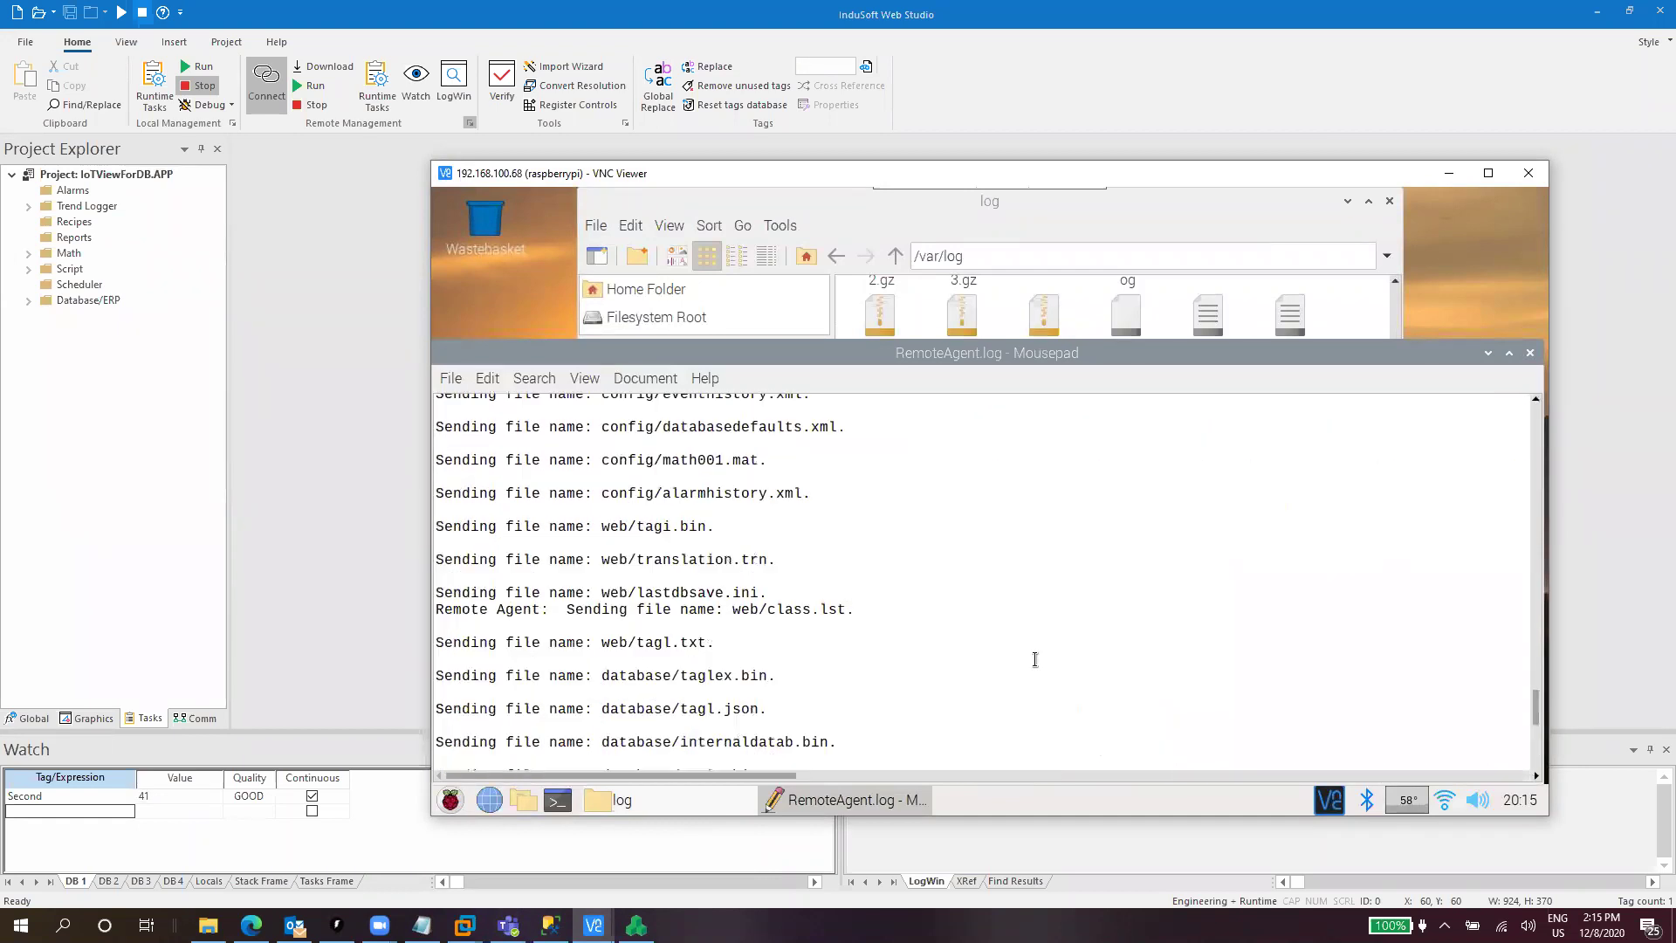
pyautogui.scroll(8, 1035, 654)
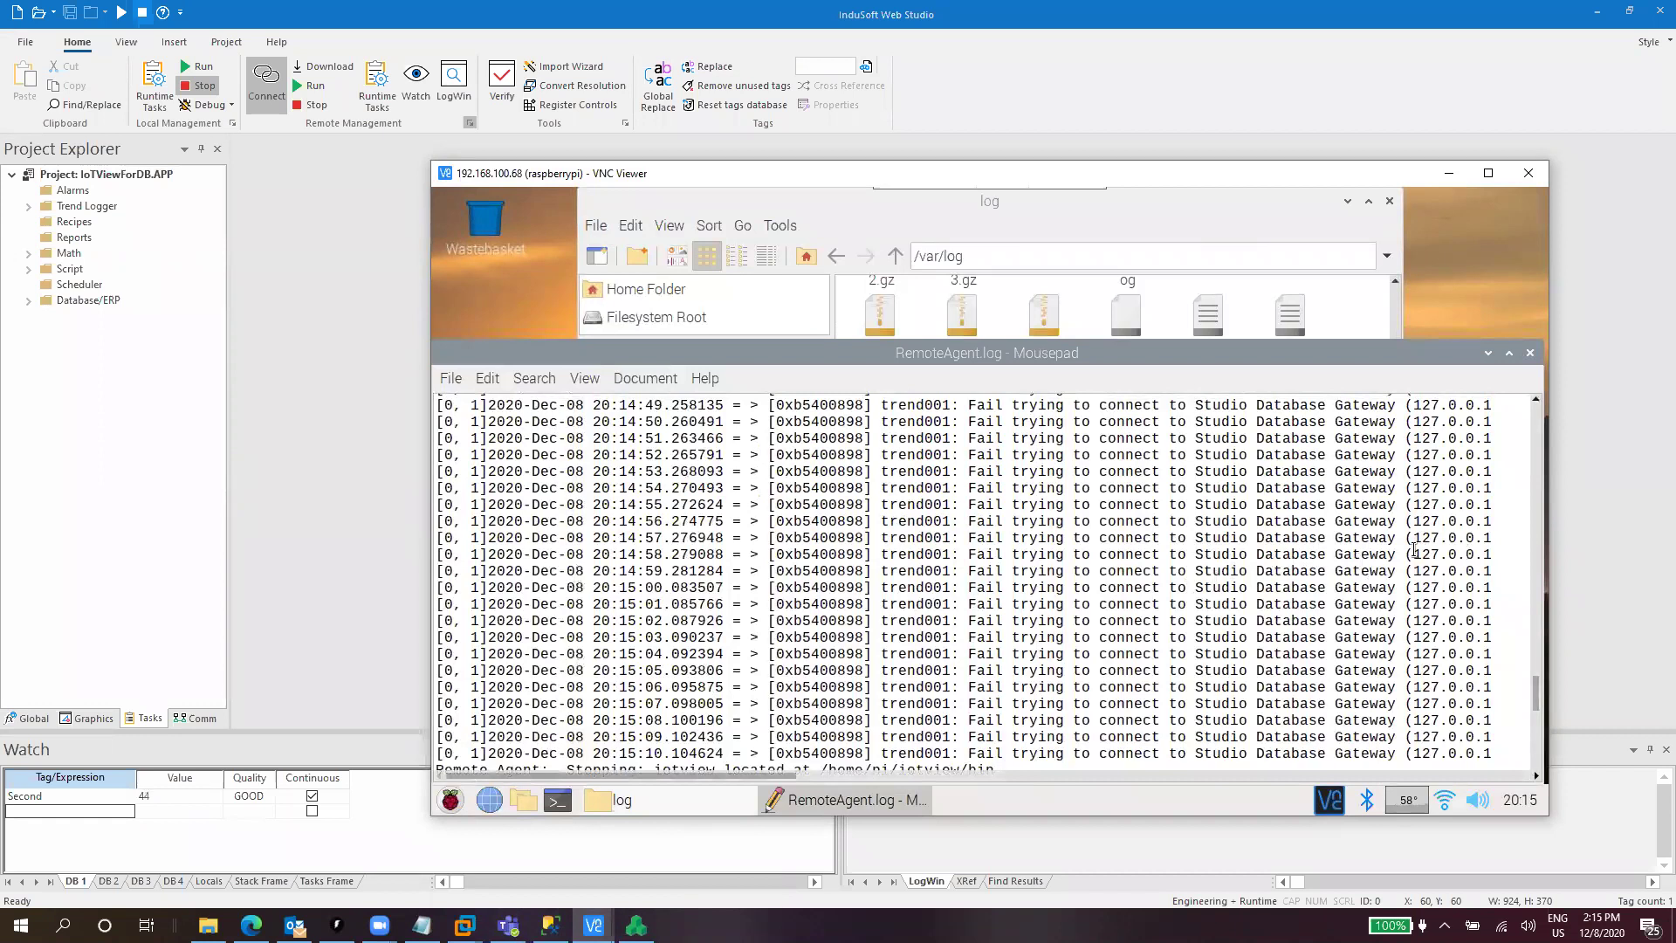
pyautogui.keyDown('shift'); pyautogui.click(1414, 552); pyautogui.keyUp('shift')
pyautogui.hscroll(1, 1495, 545)
pyautogui.scroll(-10, 1334, 570)
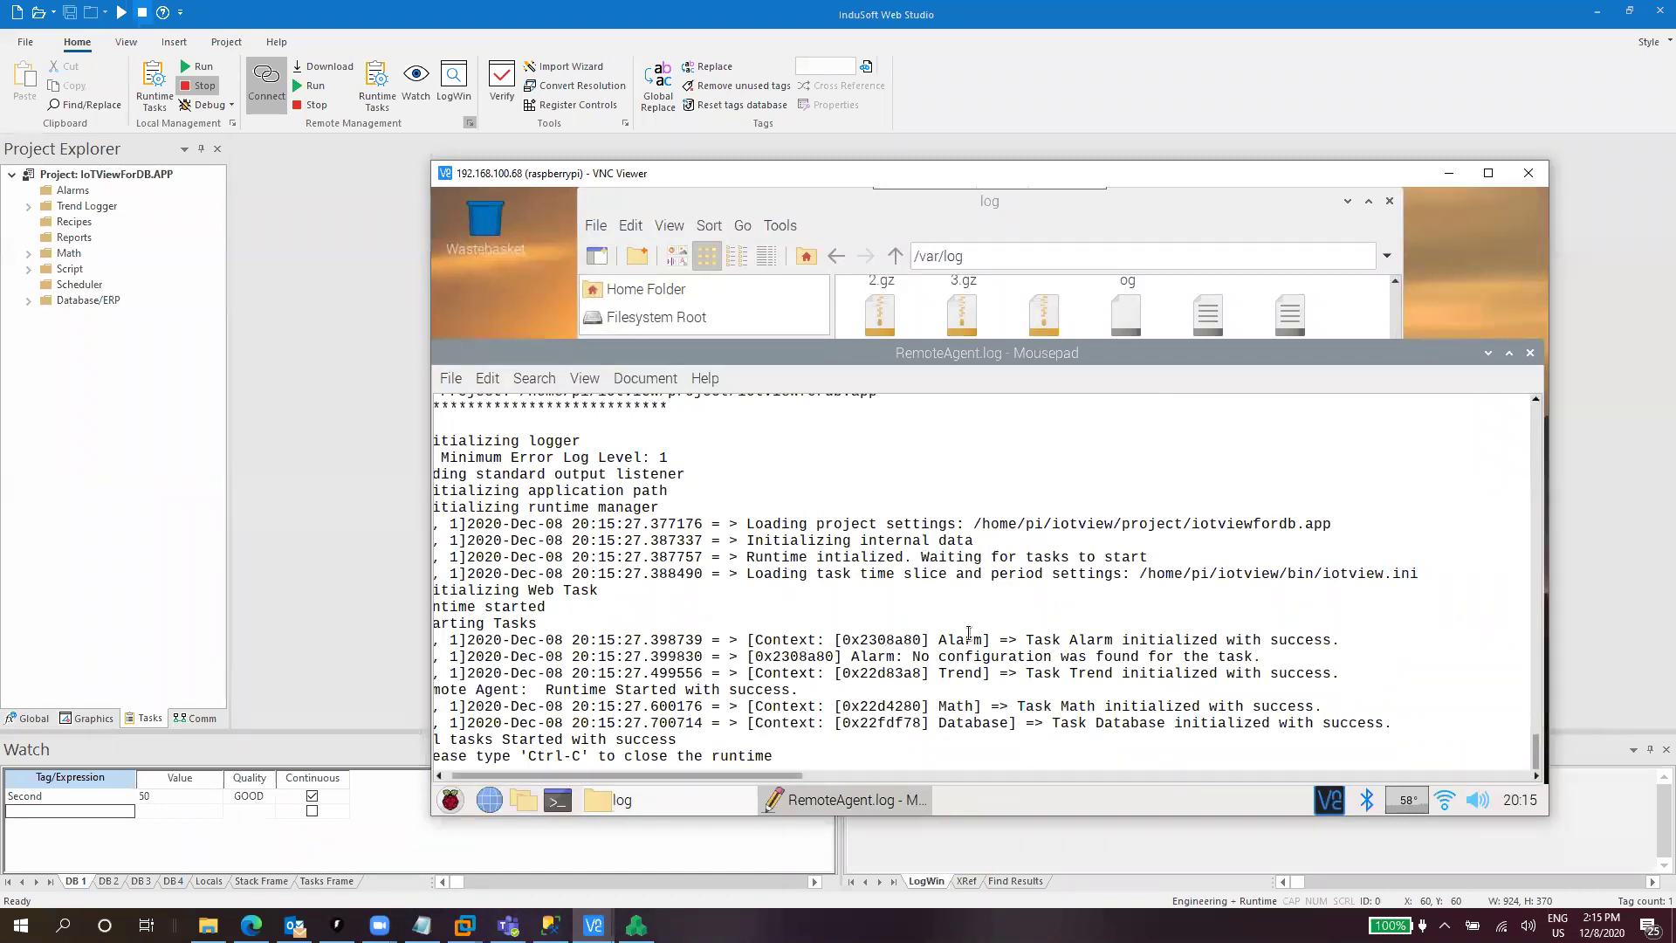
# Close the log, then select the top 1000 rows of dbo.TREND001 and browse the timestamped T1 values.
pyautogui.click(1530, 352)
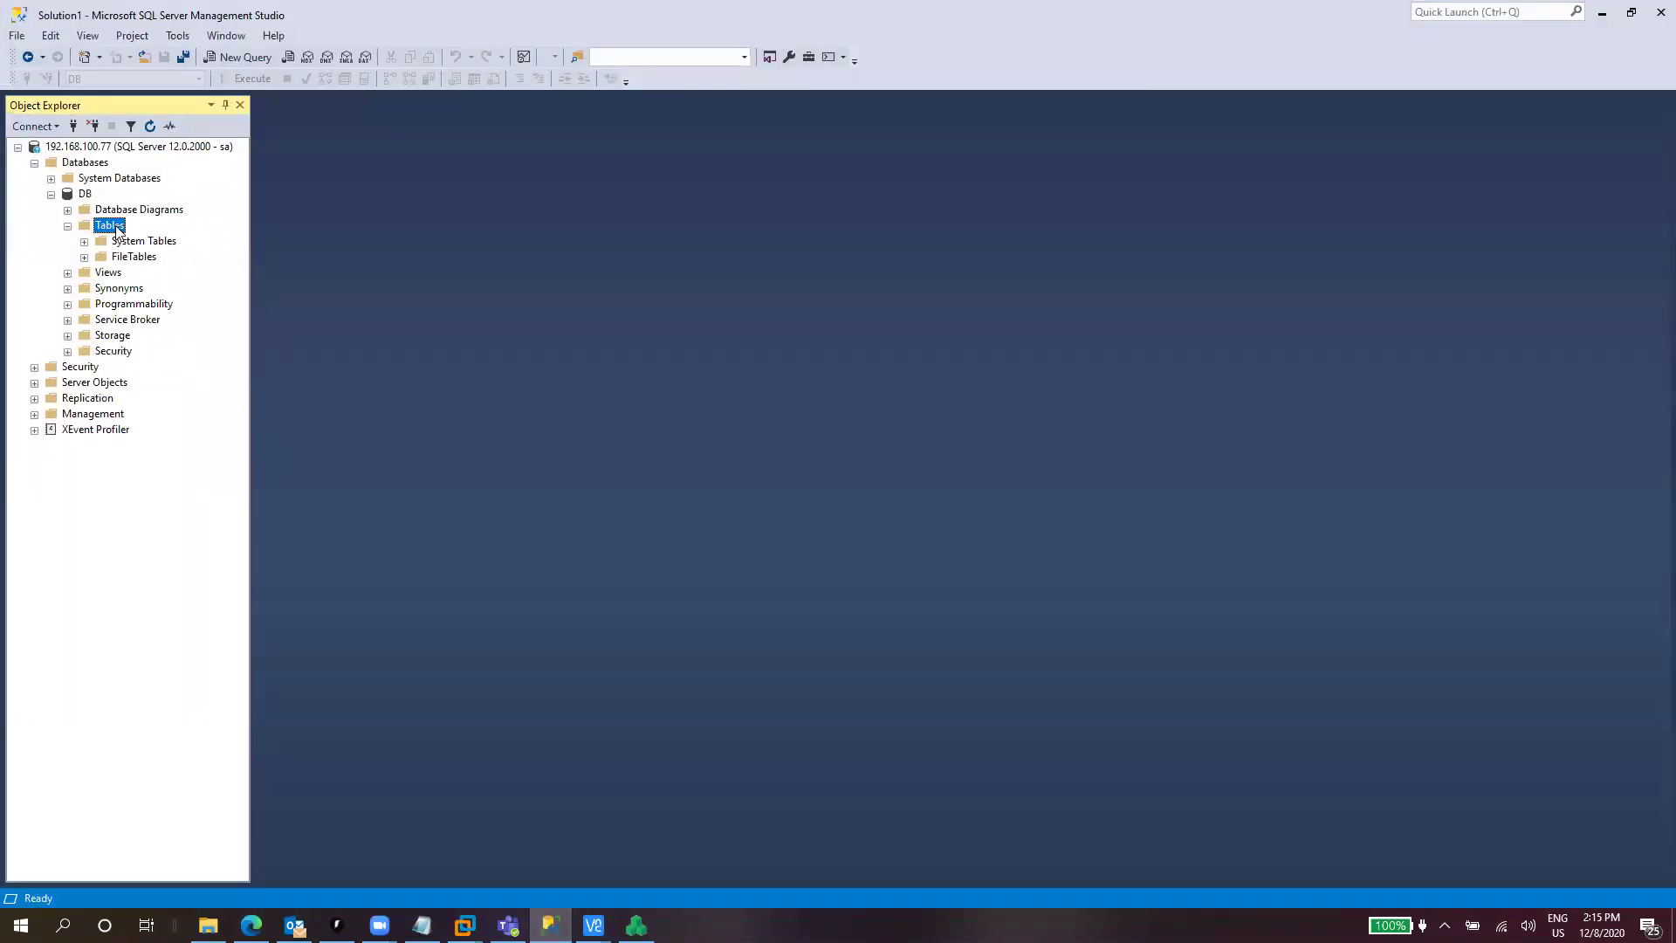
pyautogui.press('F5')
pyautogui.doubleClick(145, 272)
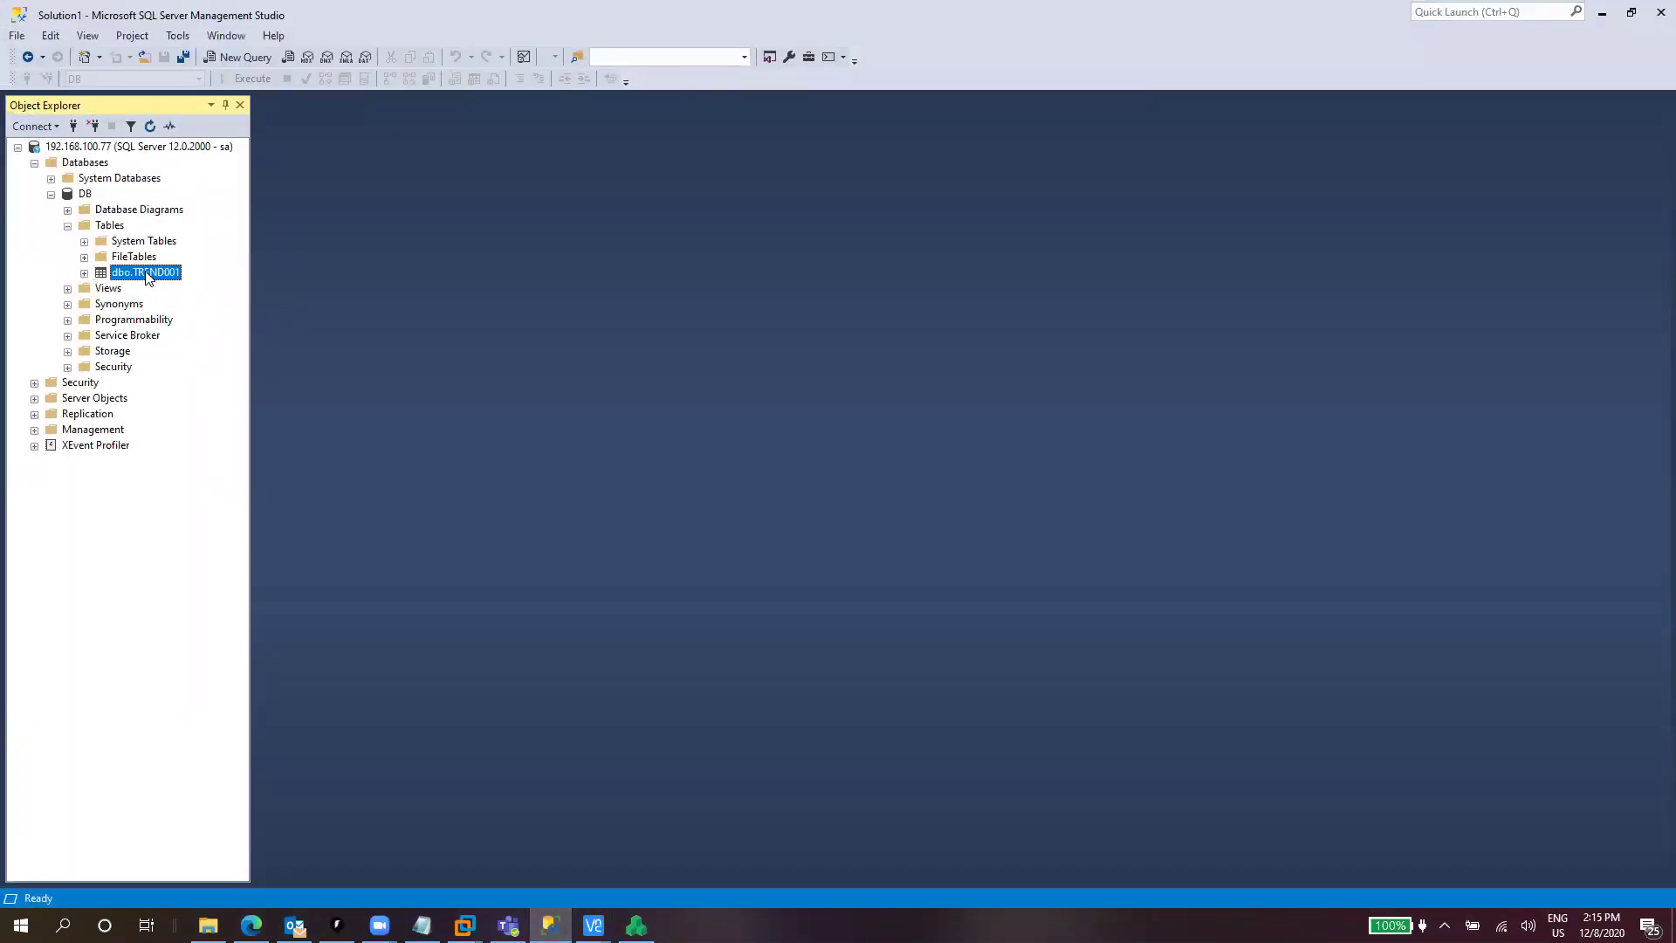
pyautogui.rightClick(145, 271)
pyautogui.click(210, 320)
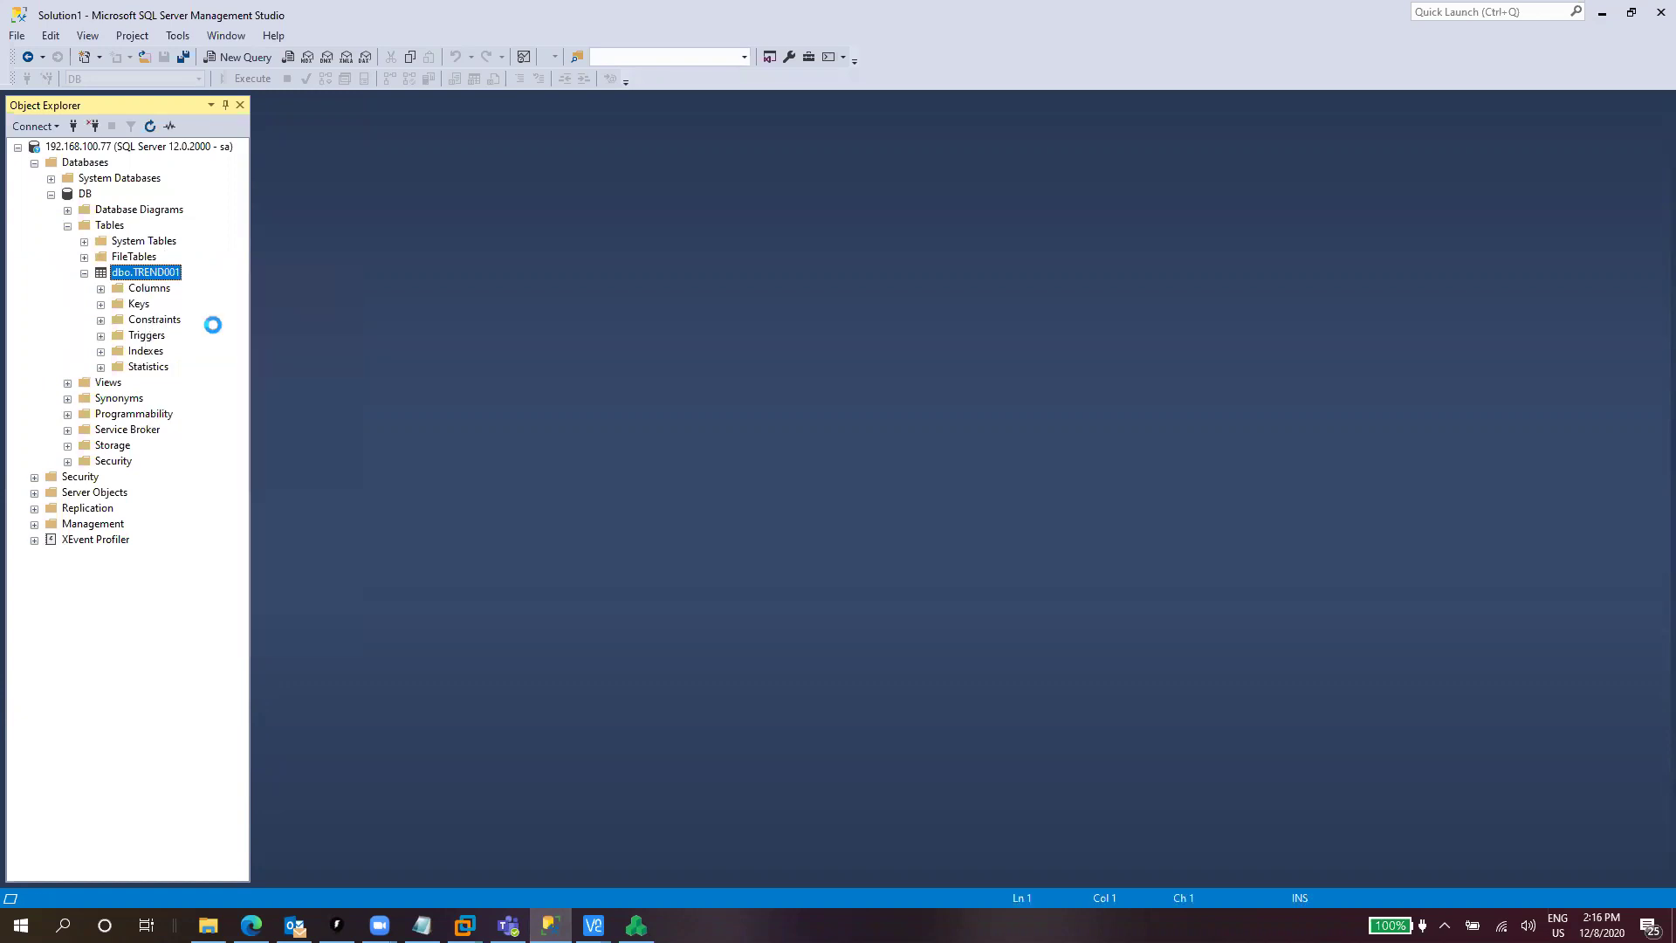
pyautogui.click(456, 650)
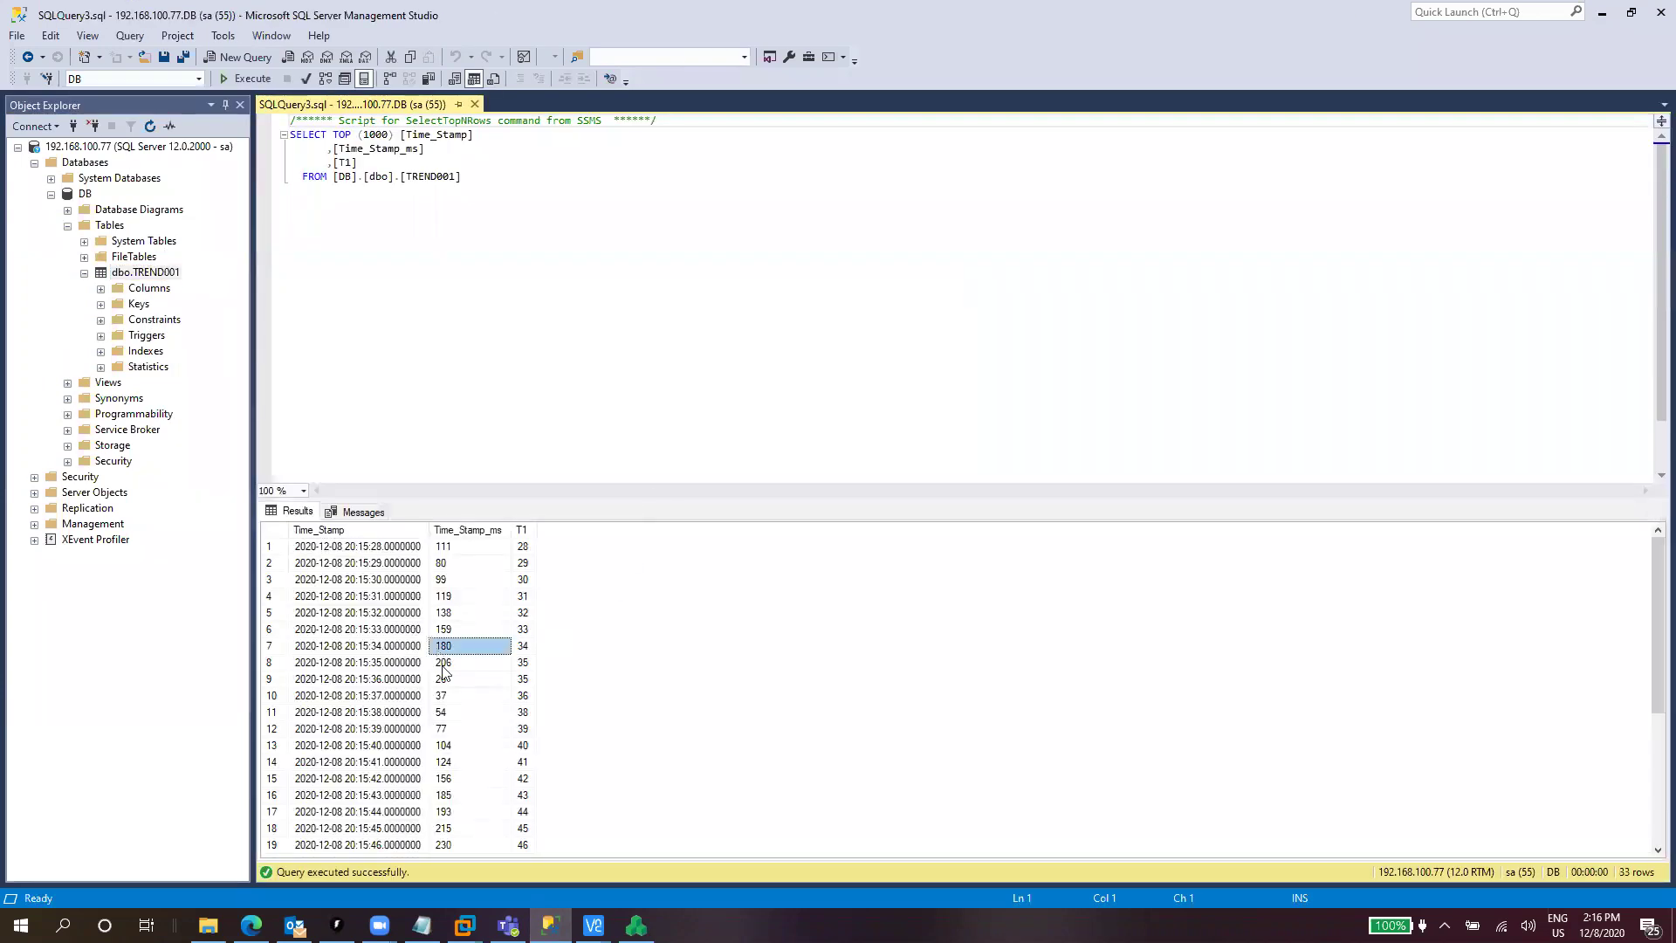
pyautogui.scroll(-5, 488, 734)
pyautogui.scroll(5, 524, 786)
# Go back through the gateway virtual machine to InduSoft Web Studio.
pyautogui.click(593, 925)
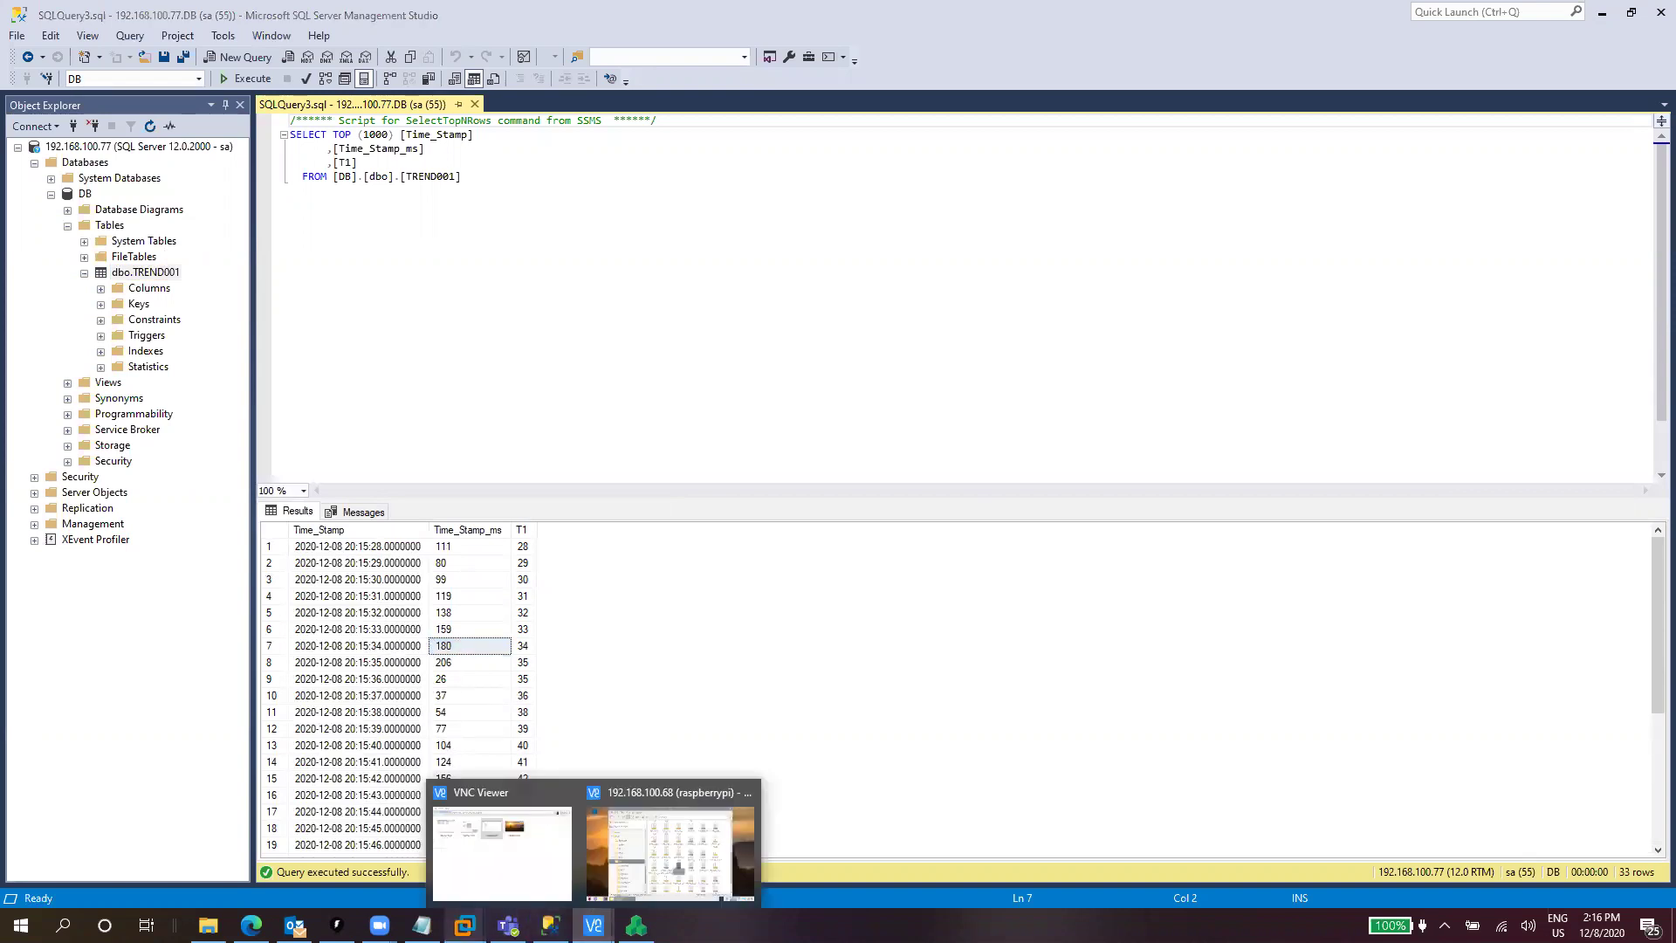
pyautogui.moveTo(463, 925)
pyautogui.click(559, 829)
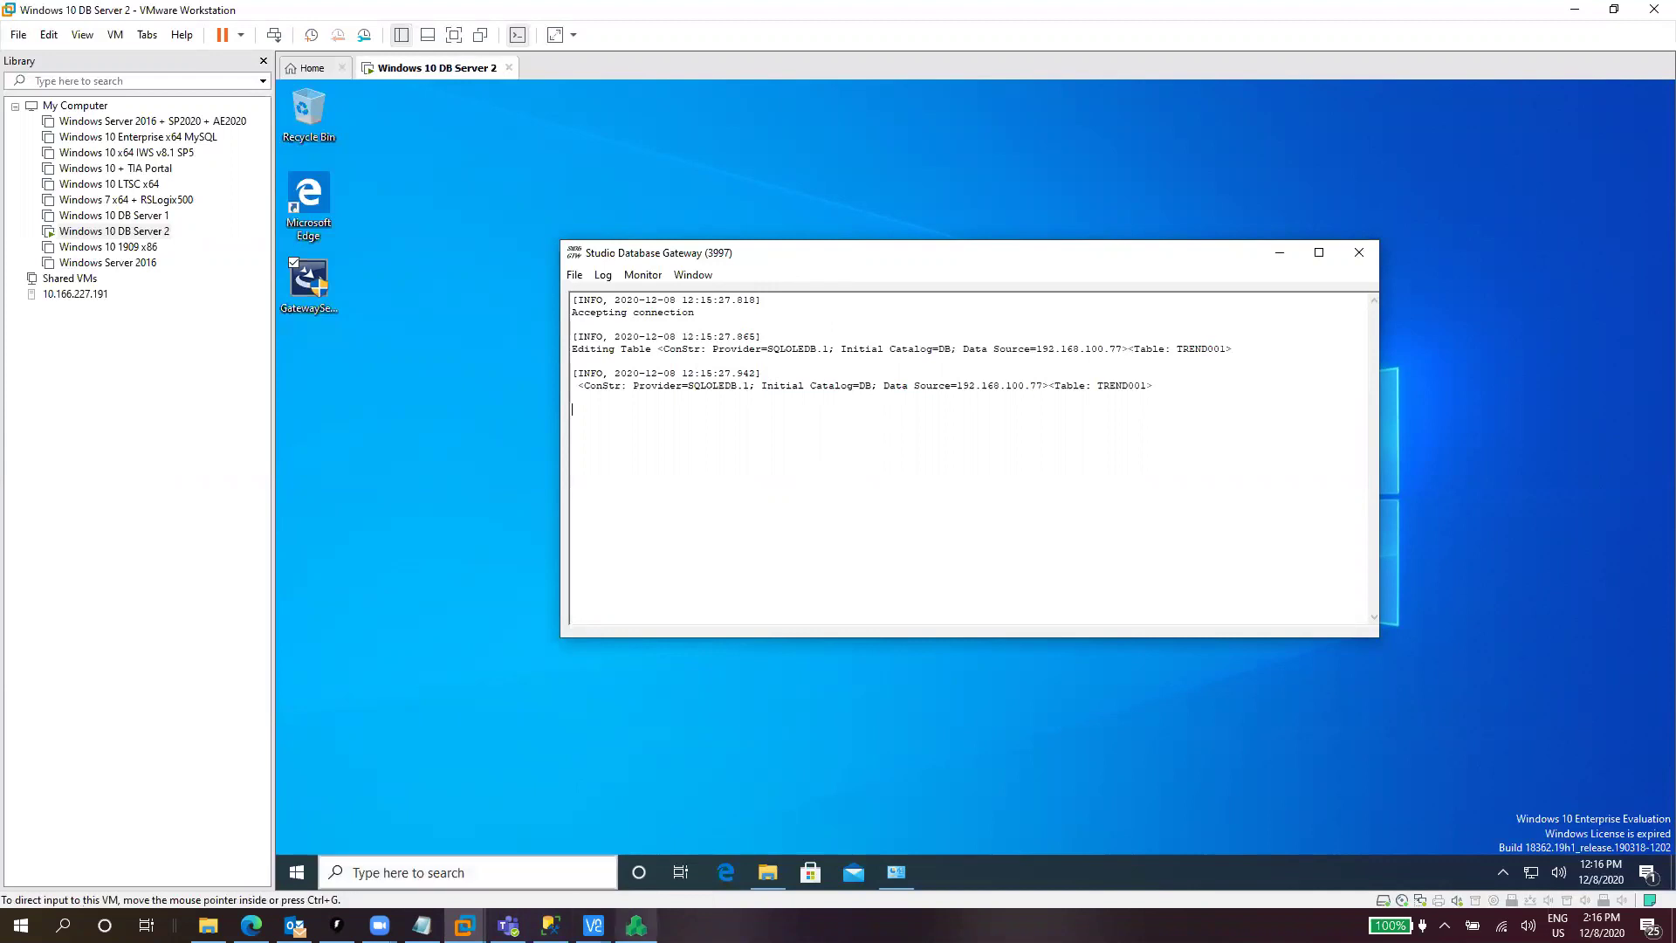
pyautogui.click(636, 925)
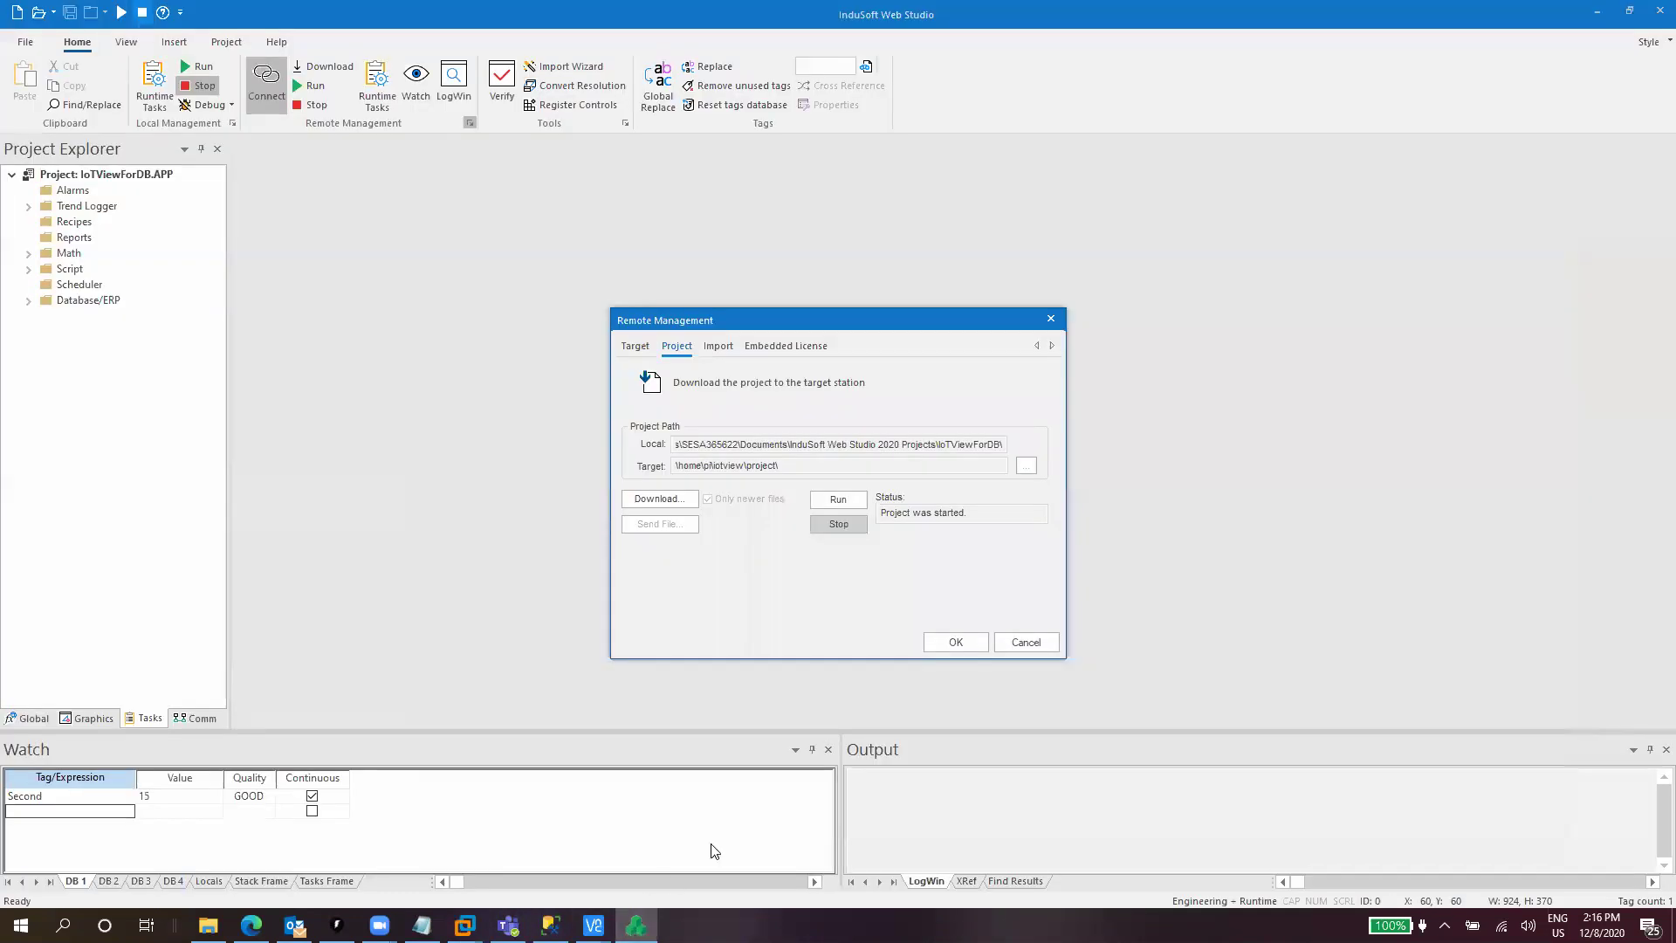
# Close Remote Management and insert a new screen with default attributes.
pyautogui.click(965, 643)
pyautogui.click(69, 718)
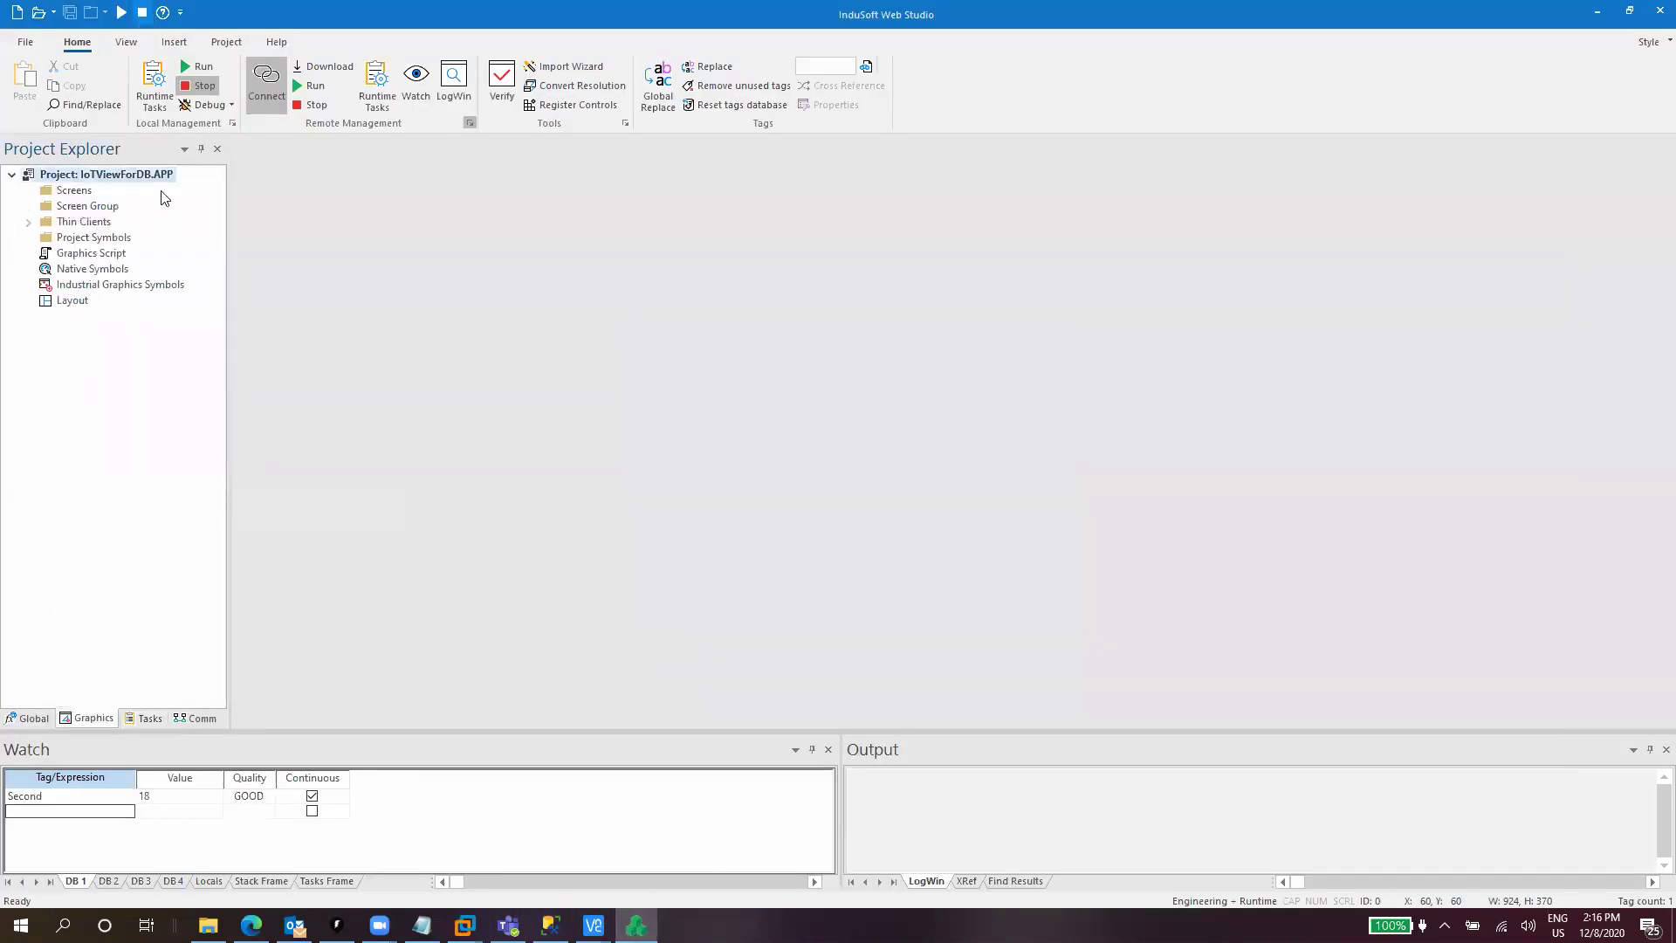
pyautogui.rightClick(74, 192)
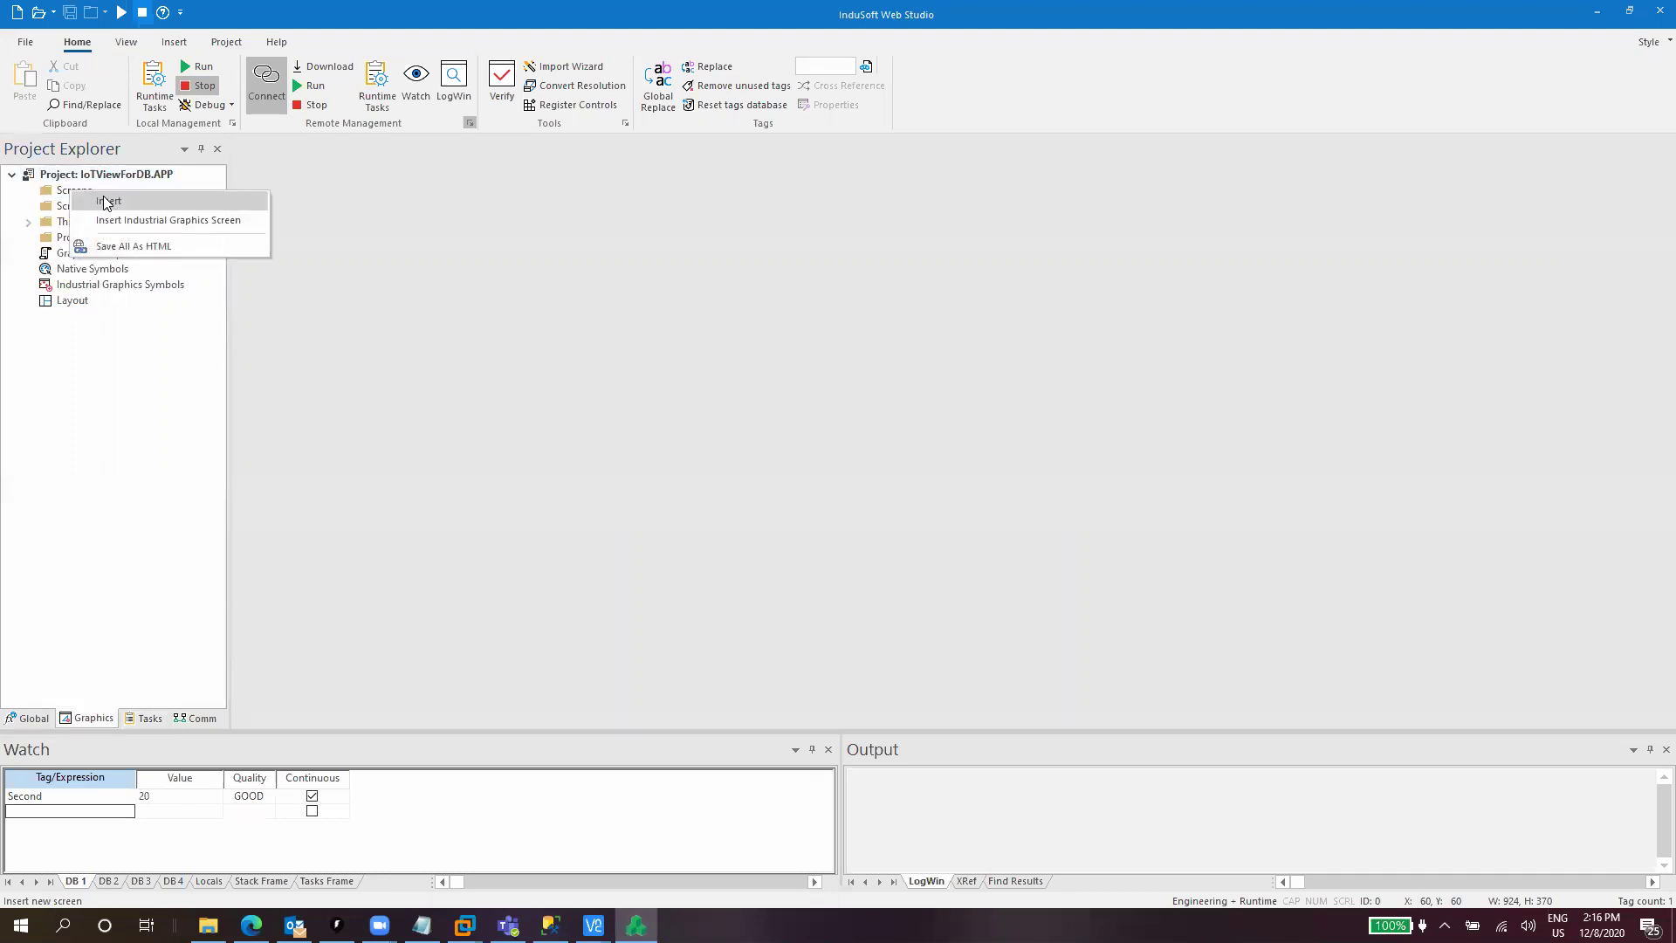
pyautogui.click(113, 204)
pyautogui.press('Return')
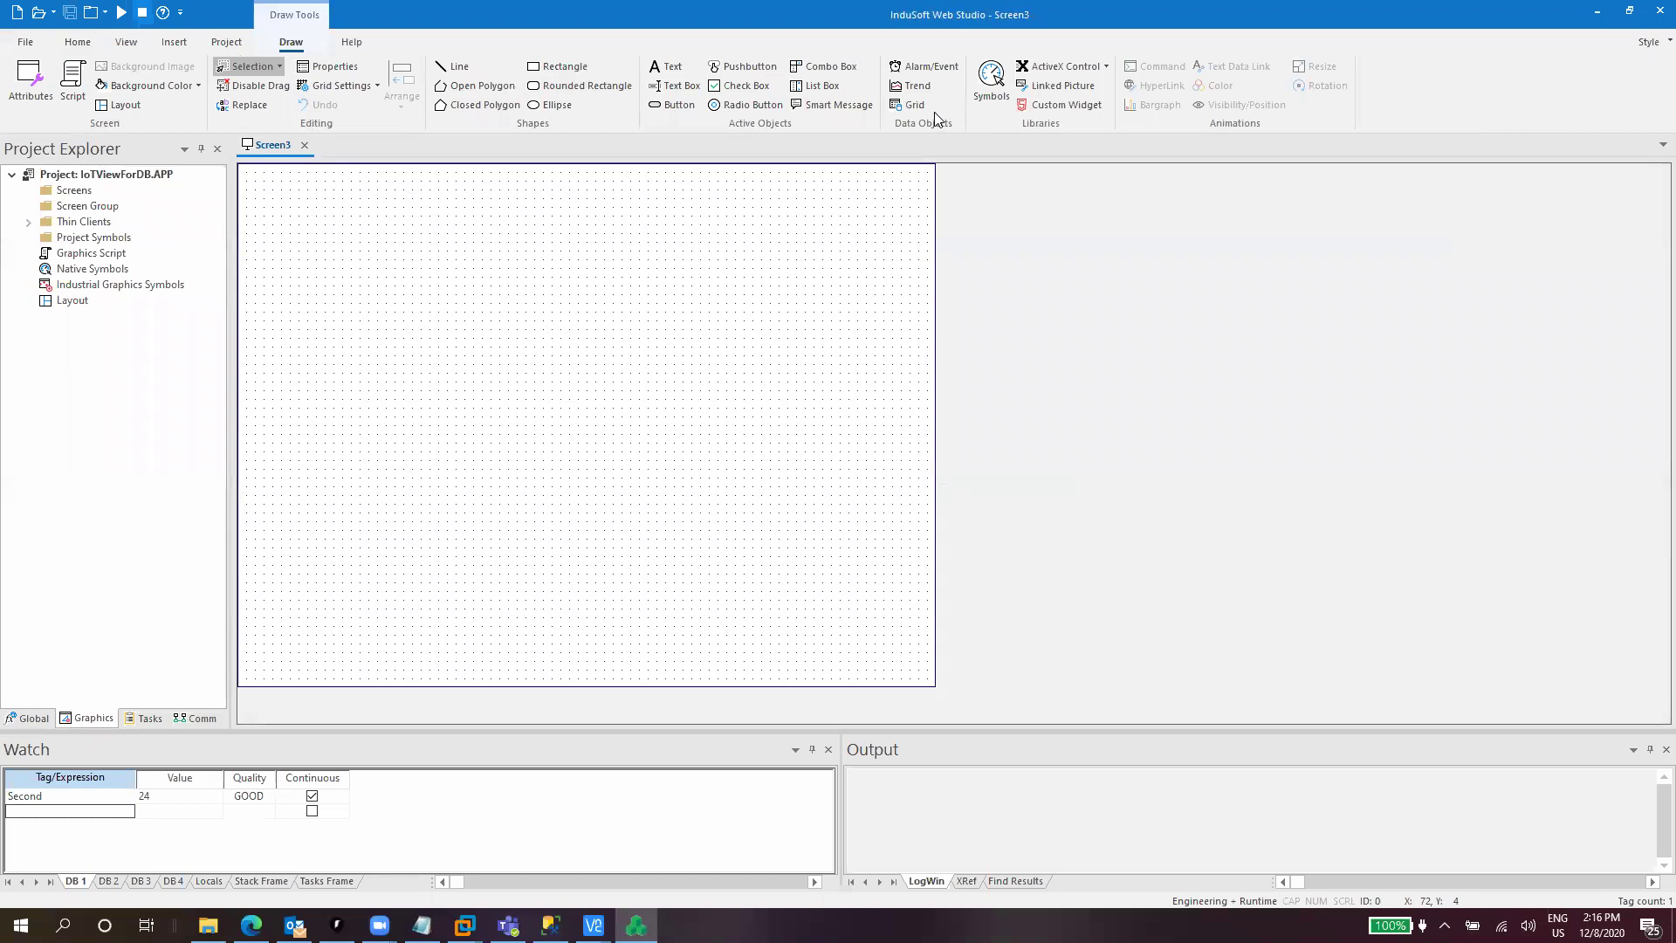
# Draw a grid object stretched across most of the new screen.
pyautogui.click(924, 104)
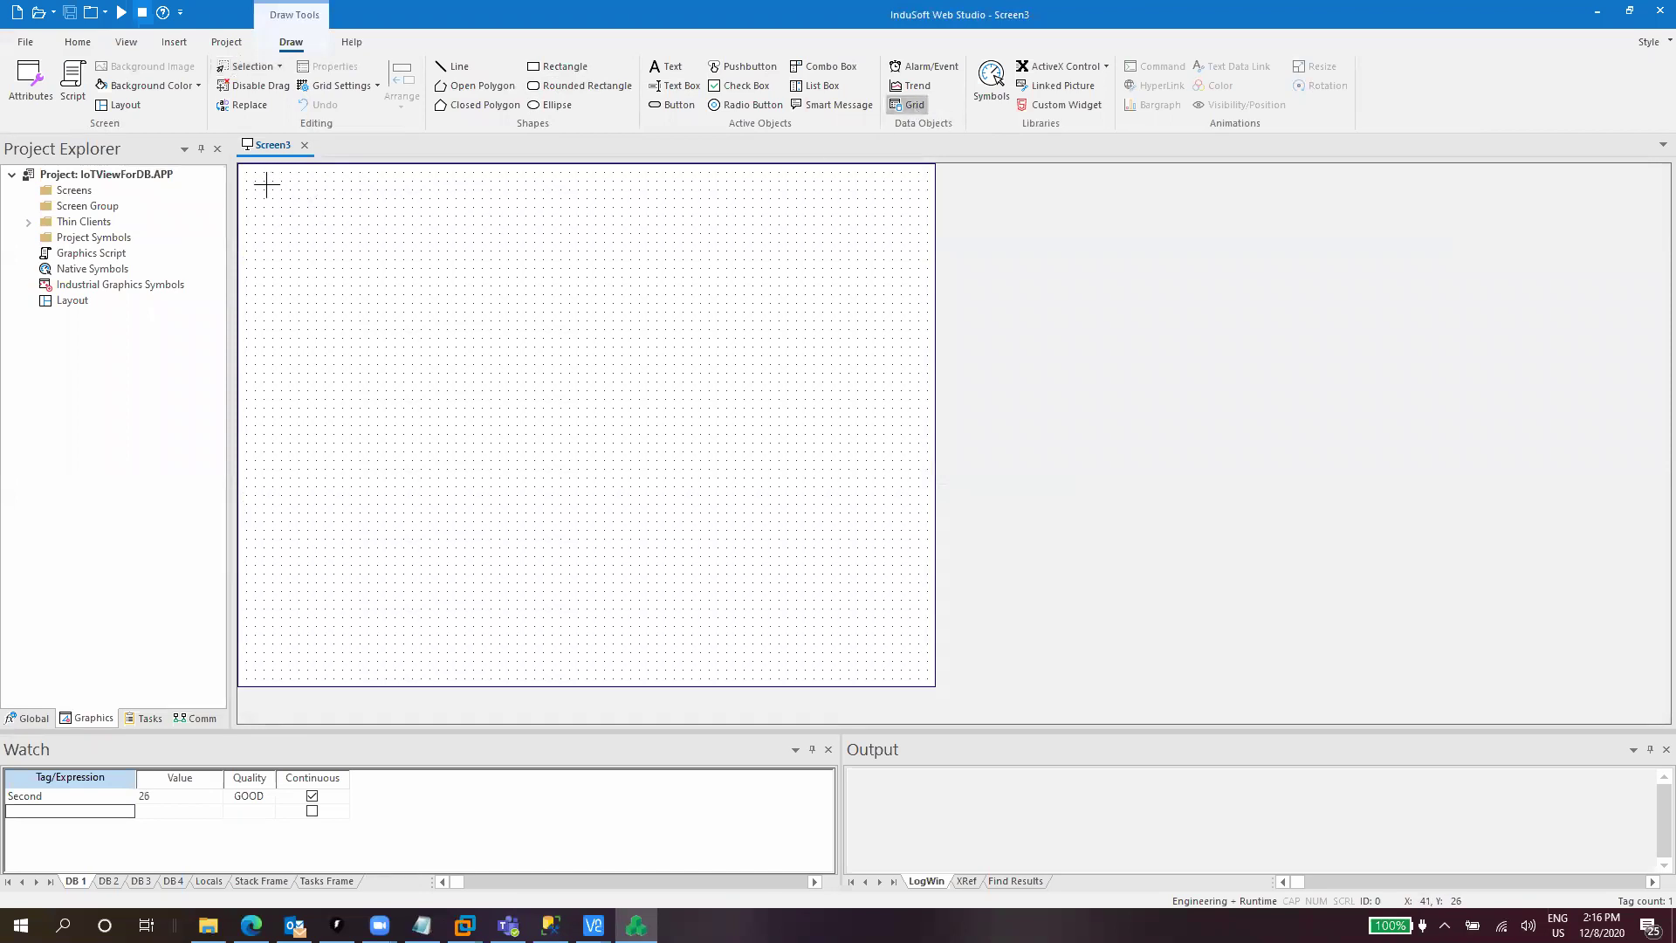
pyautogui.moveTo(265, 185); pyautogui.dragTo(612, 461)
pyautogui.moveTo(713, 530); pyautogui.dragTo(922, 675)
# Set the grid's data source to Database without the default connection, using table TREND001.
pyautogui.doubleClick(554, 434)
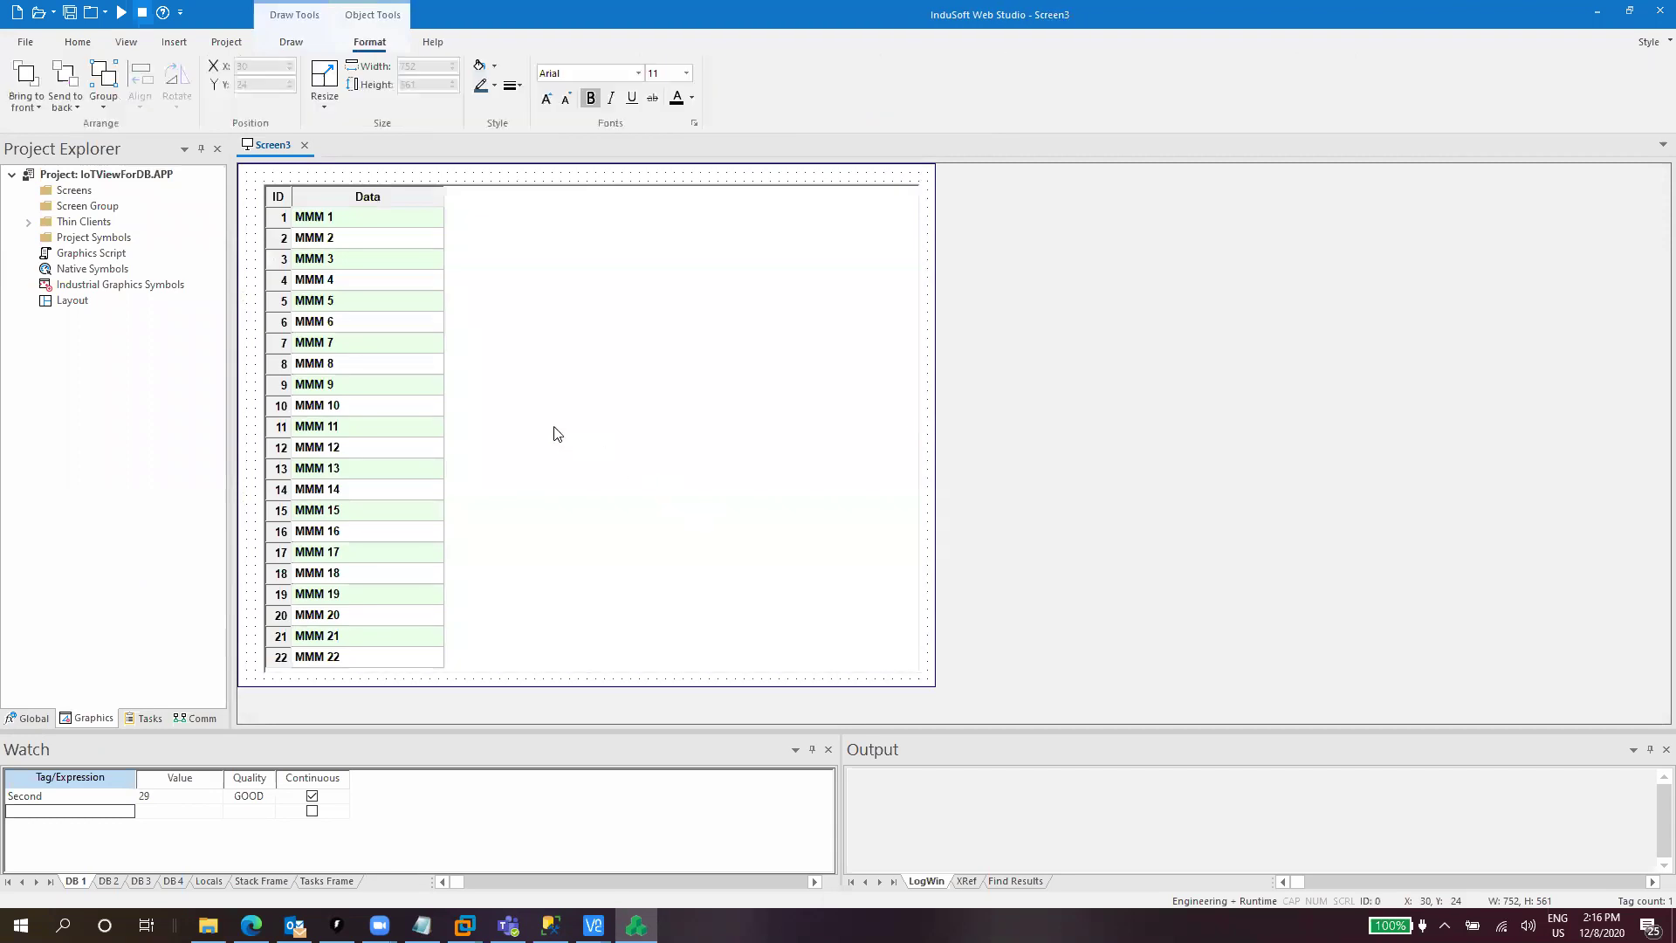
pyautogui.click(315, 327)
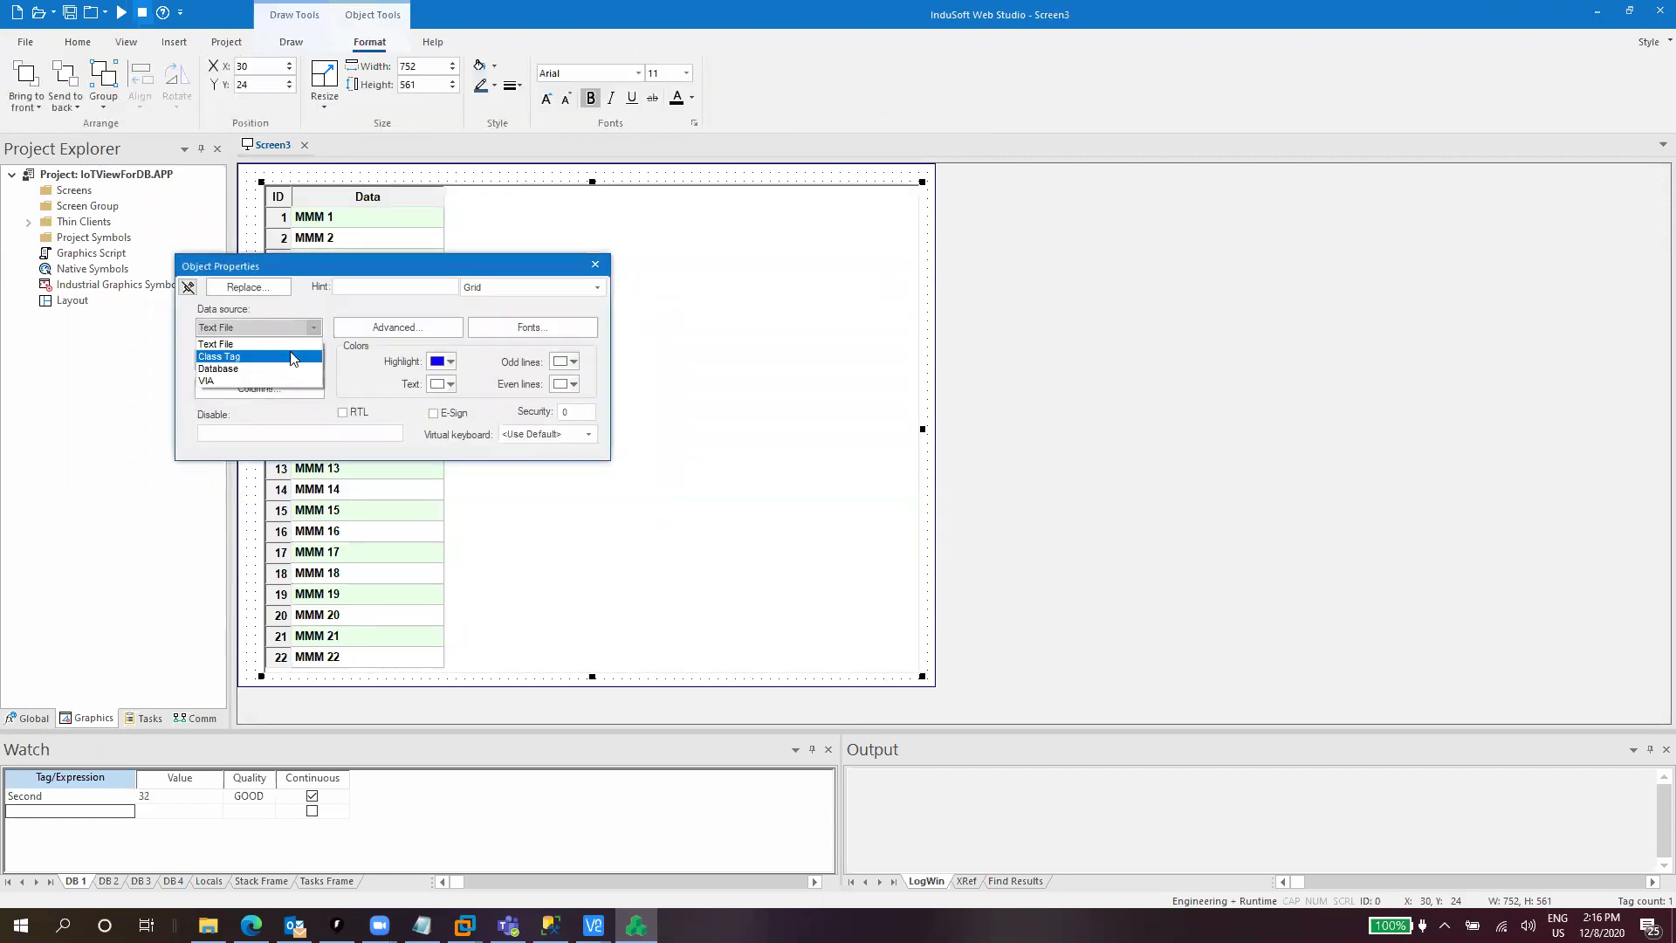
pyautogui.click(275, 365)
pyautogui.click(272, 364)
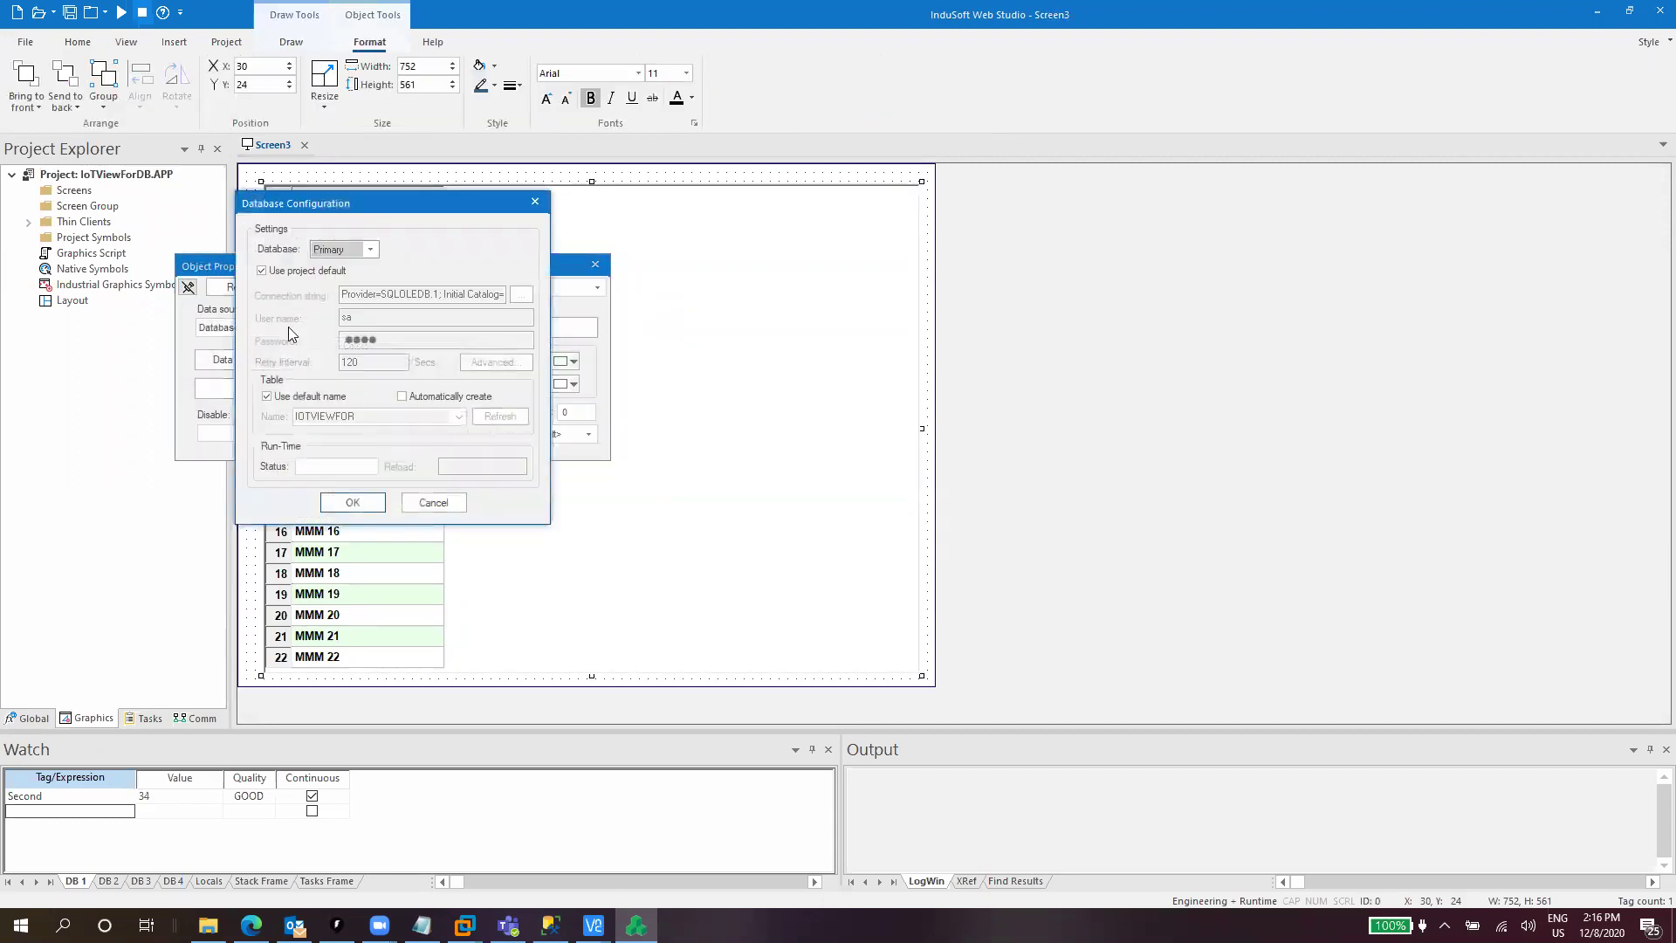
pyautogui.click(294, 273)
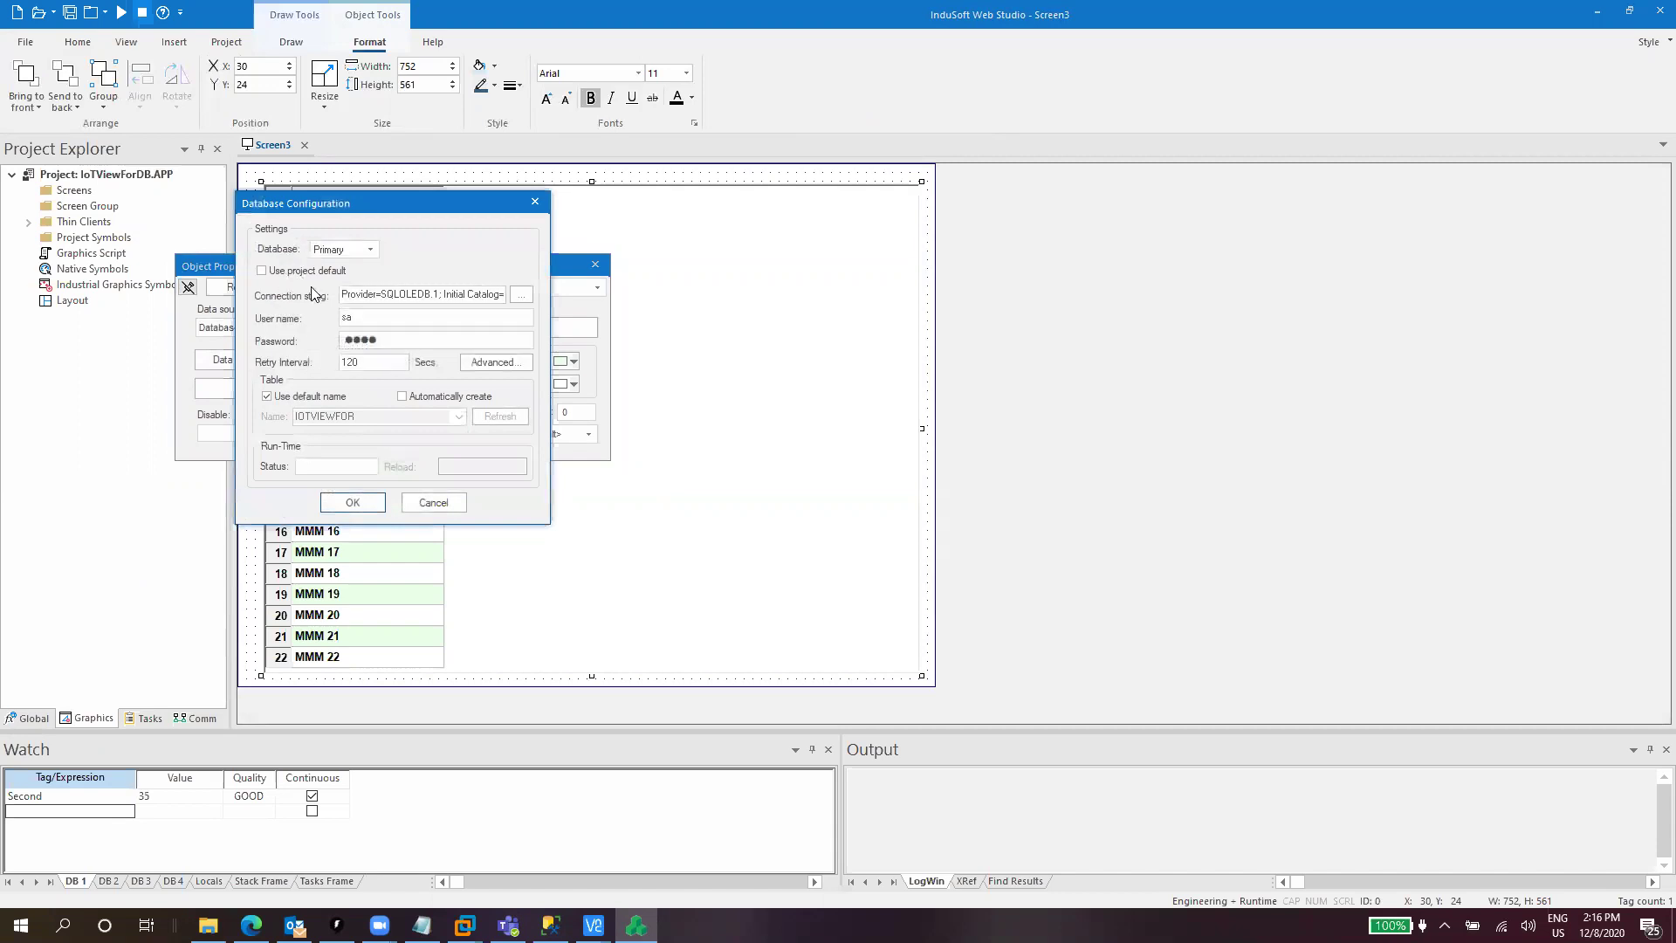
pyautogui.click(502, 362)
pyautogui.moveTo(367, 367); pyautogui.dragTo(278, 367)
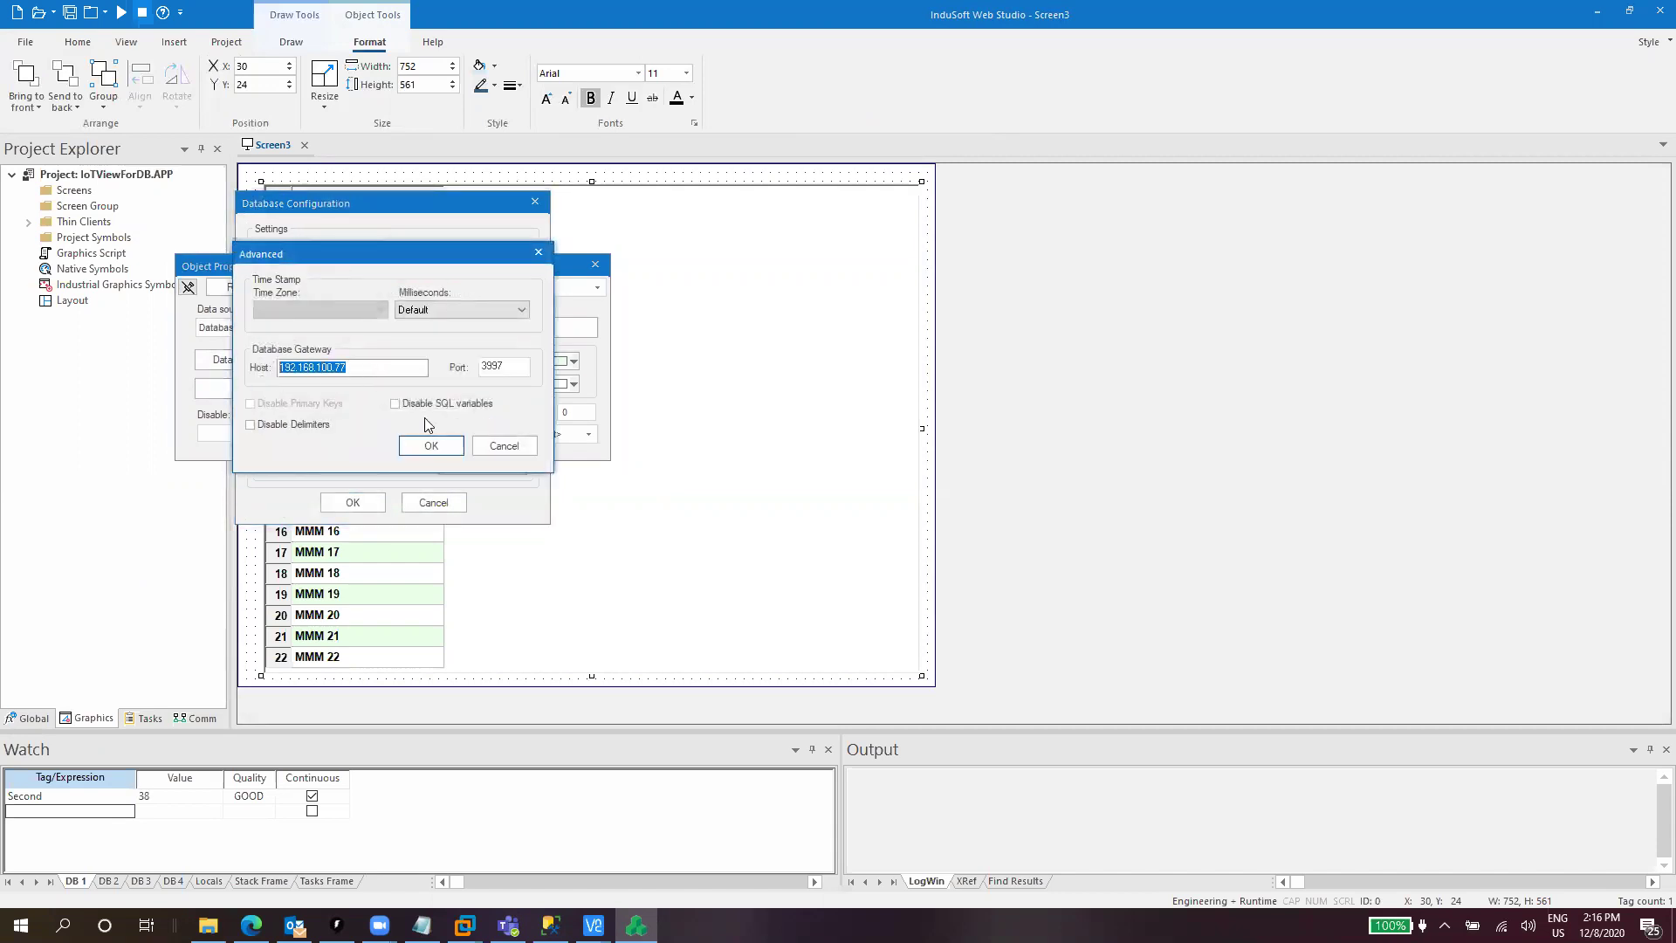
pyautogui.click(433, 446)
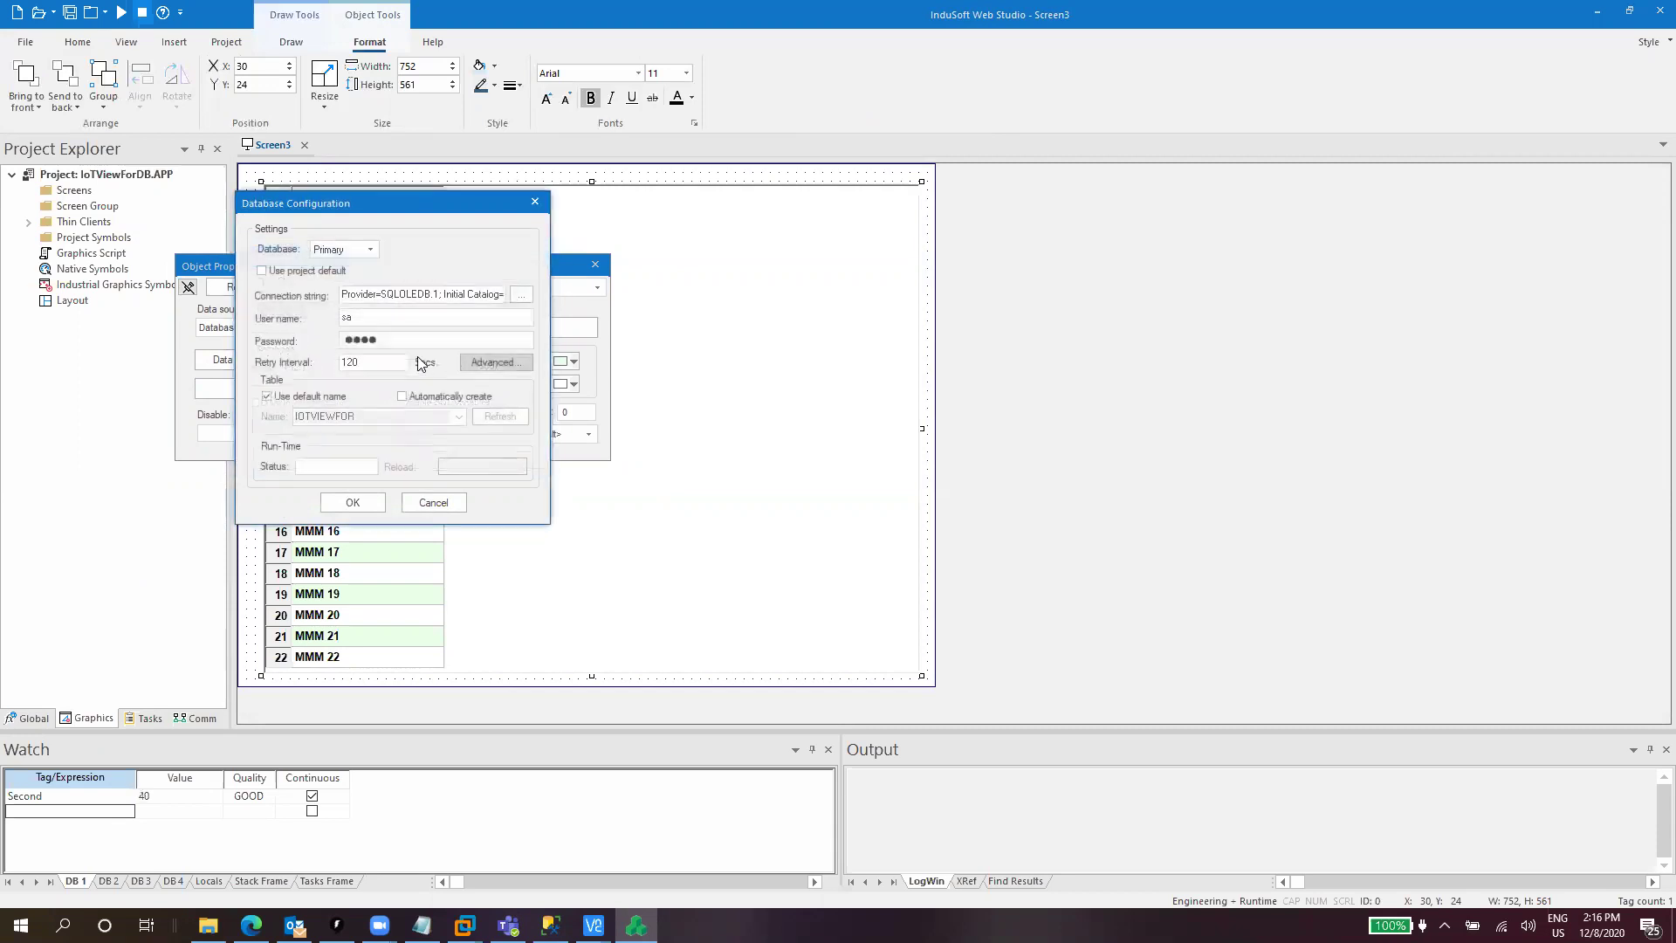
pyautogui.click(297, 395)
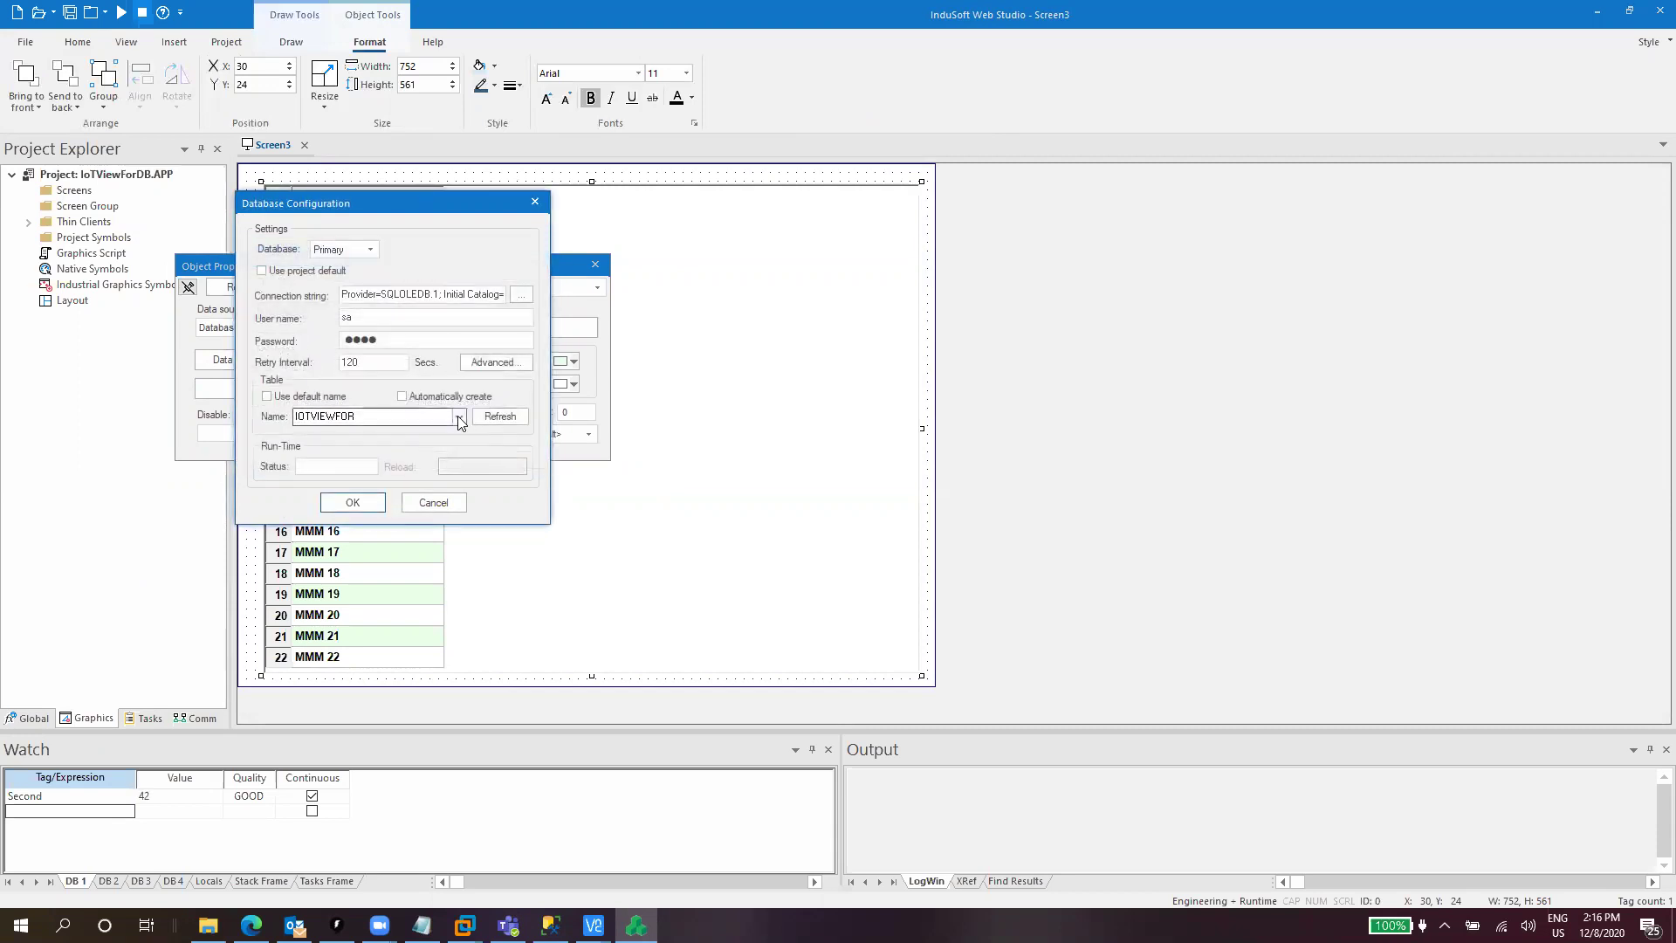
pyautogui.click(457, 418)
pyautogui.click(408, 431)
pyautogui.click(349, 502)
# Define two grid columns: label DateTime with field Time_Stamp, and label T1 with field T1.
pyautogui.click(278, 388)
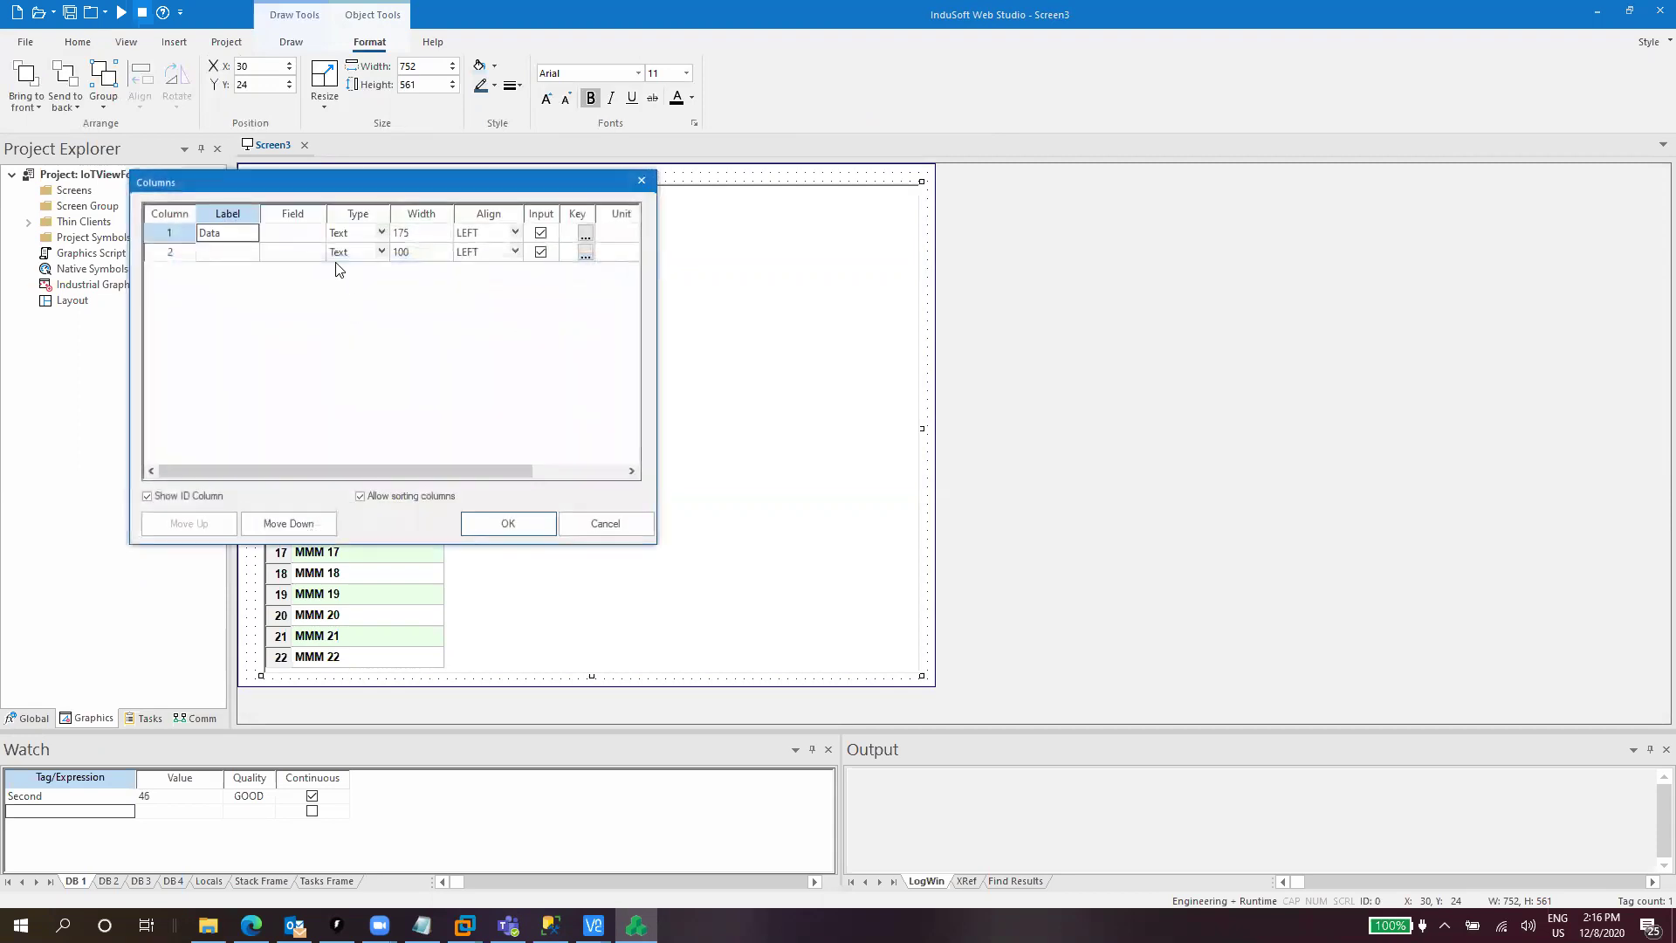
pyautogui.doubleClick(218, 233)
pyautogui.write('DateTime')
pyautogui.press('Tab')
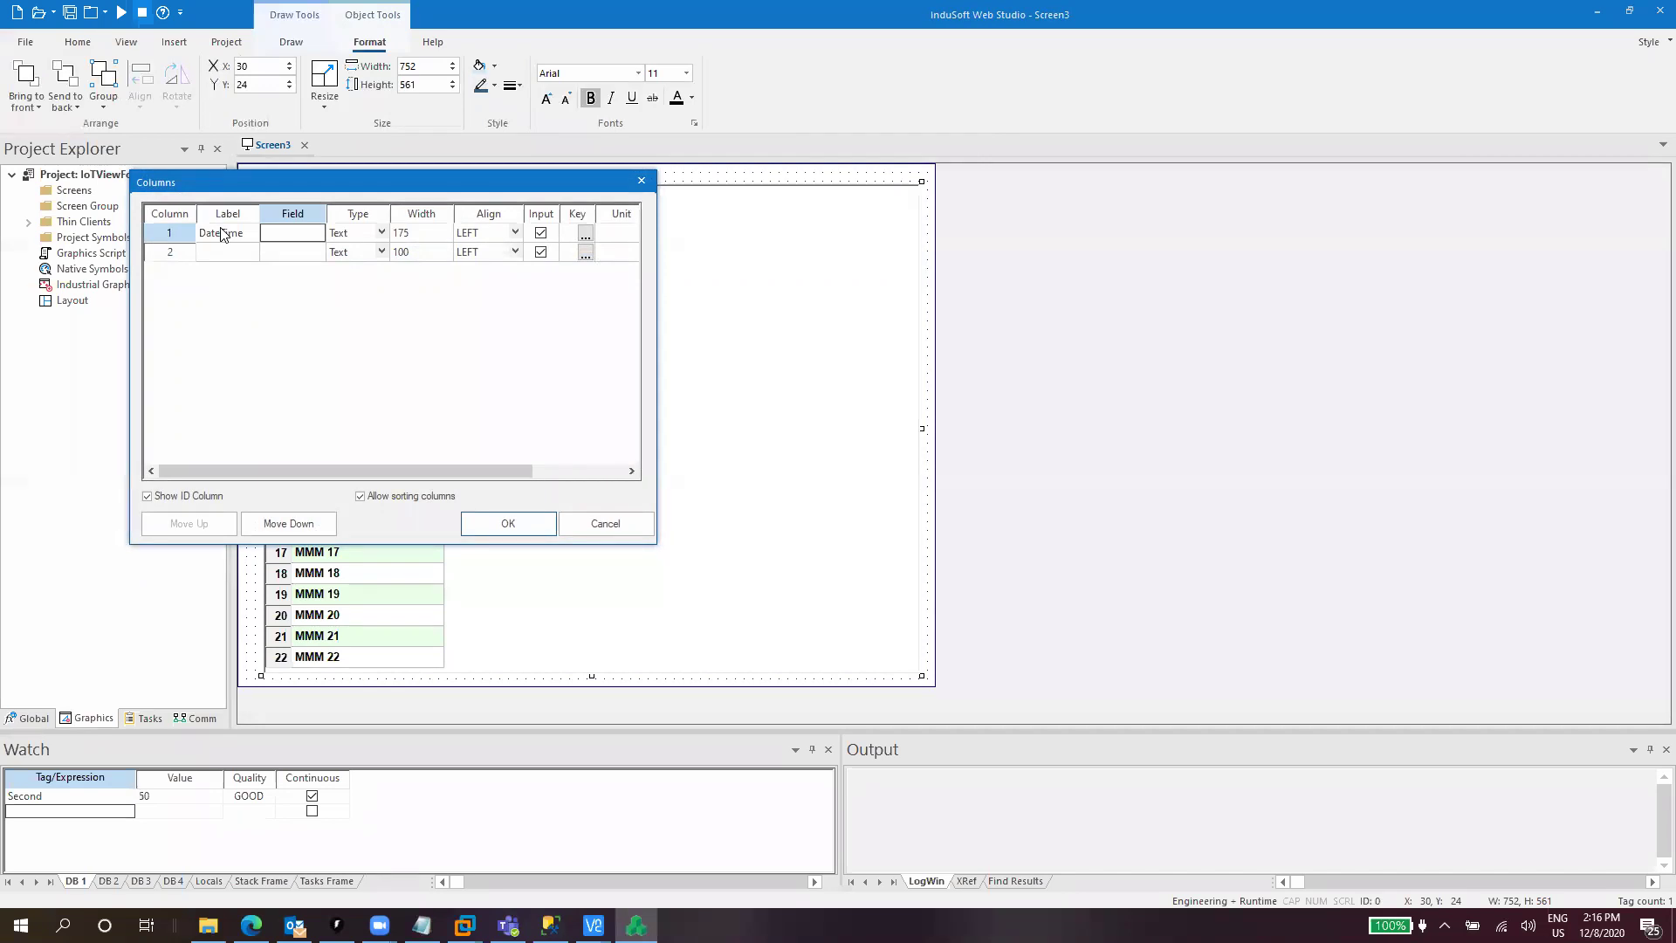
pyautogui.moveTo(325, 213); pyautogui.dragTo(438, 213)
pyautogui.click(397, 236)
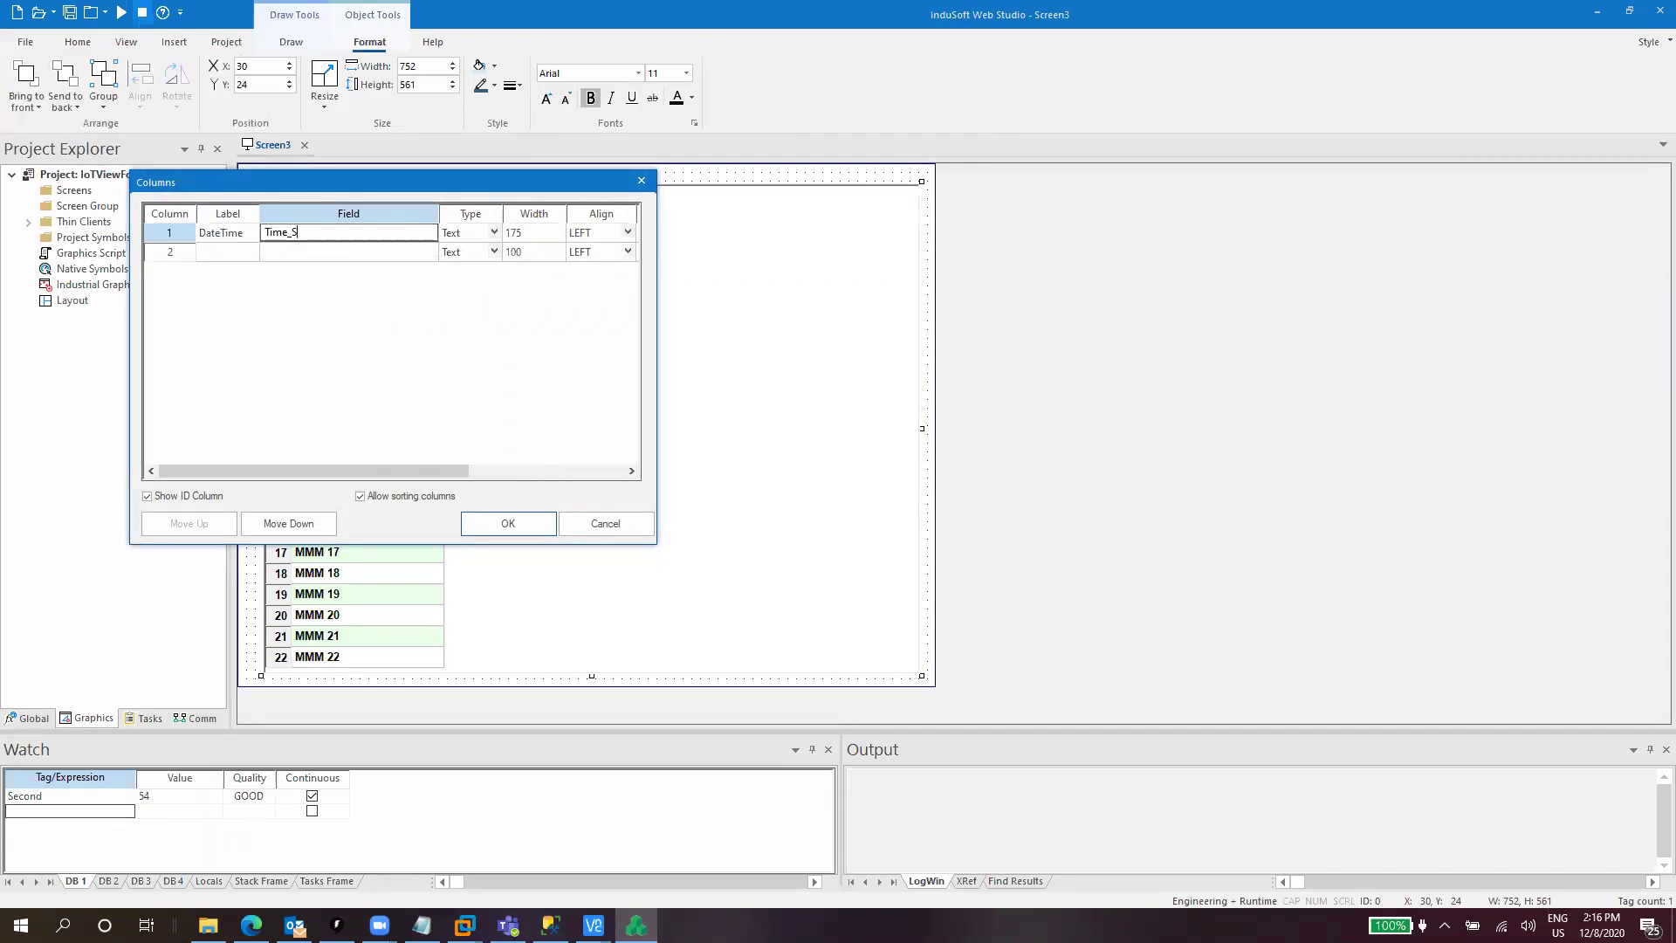
pyautogui.write('Time_Stamp')
pyautogui.press('Return')
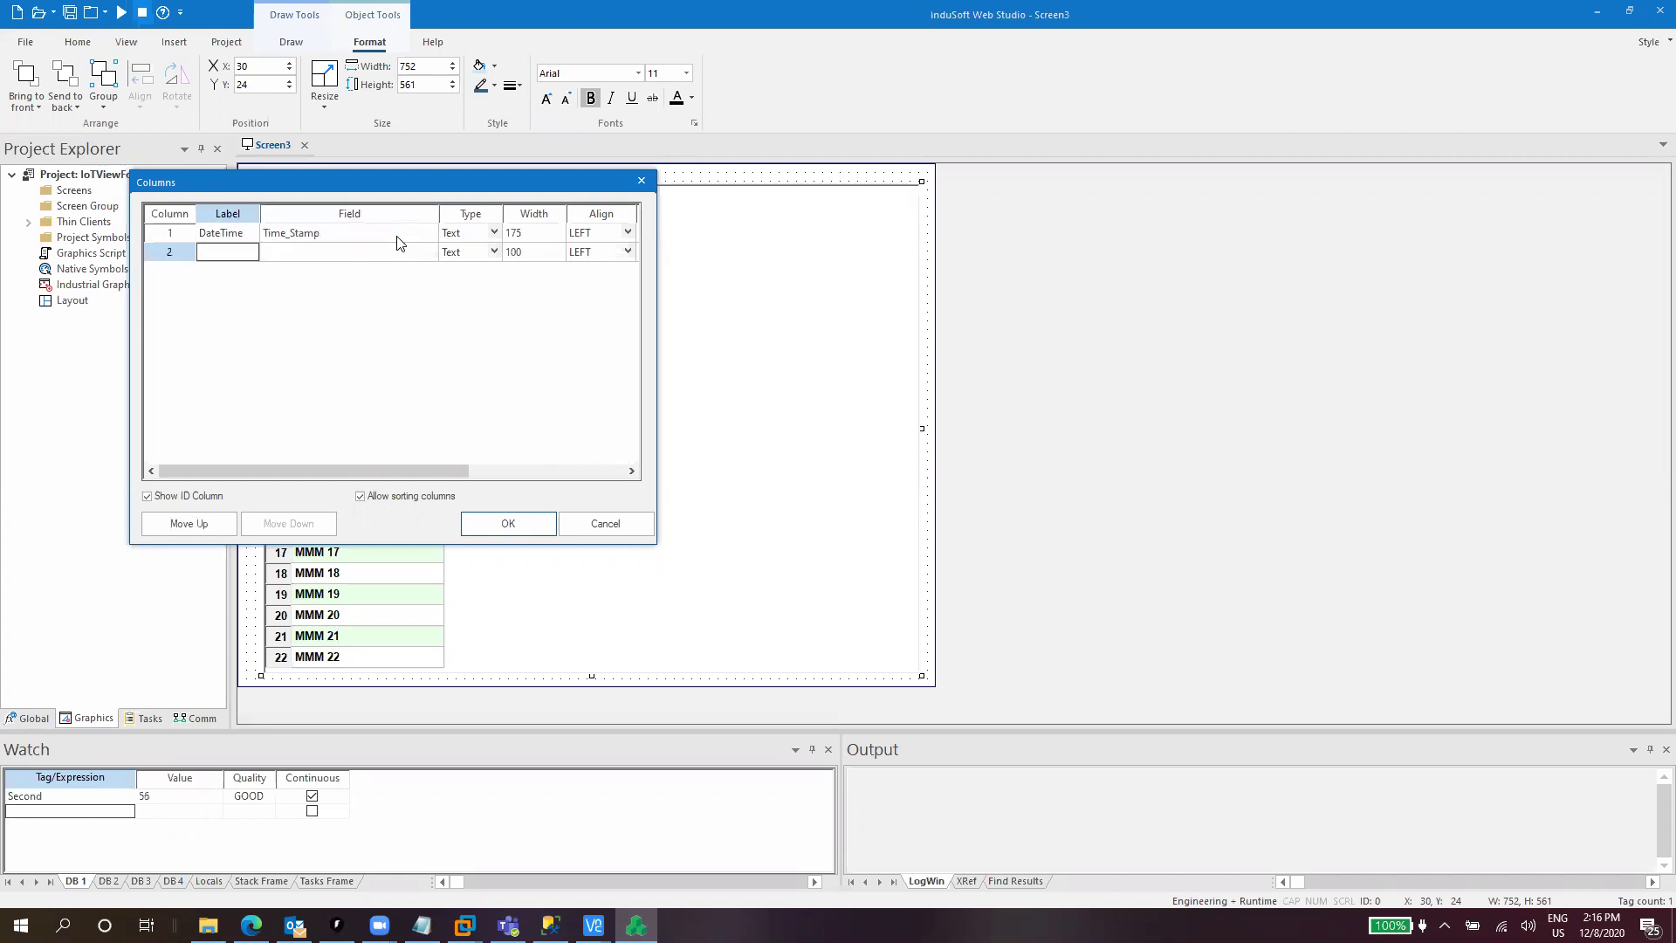
pyautogui.write('T1')
pyautogui.press('Return')
pyautogui.write('T1')
pyautogui.press('Return')
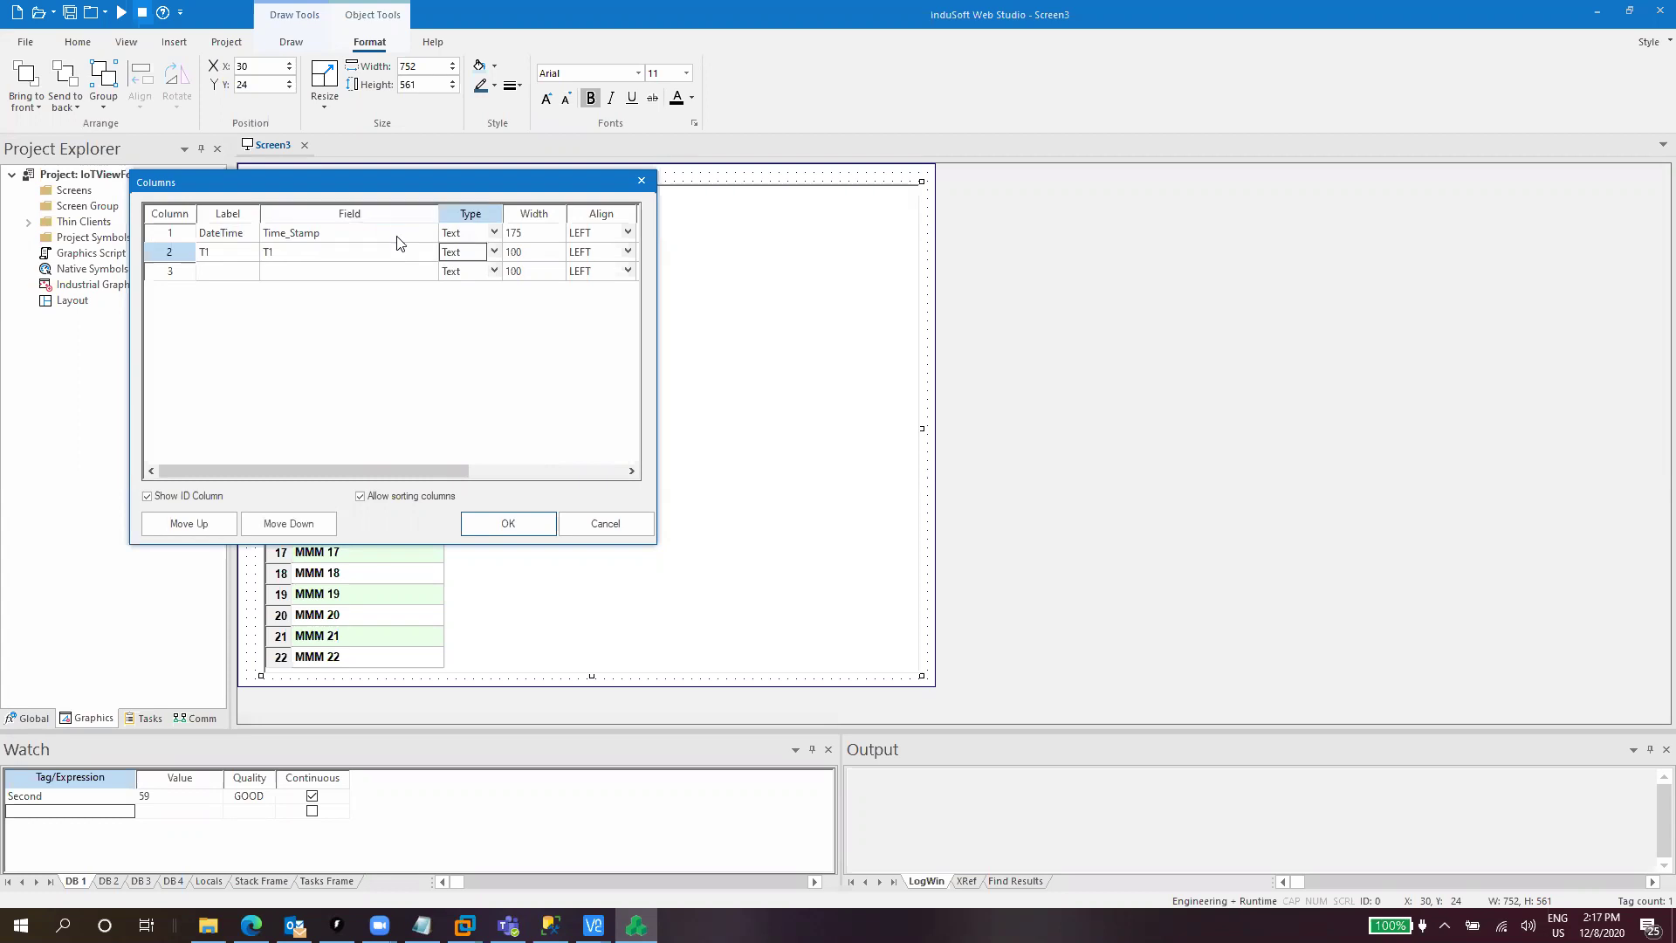
# Make the DateTime column type Date/Time and T1 Numeric, then close the grid dialogs.
pyautogui.click(476, 233)
pyautogui.click(493, 233)
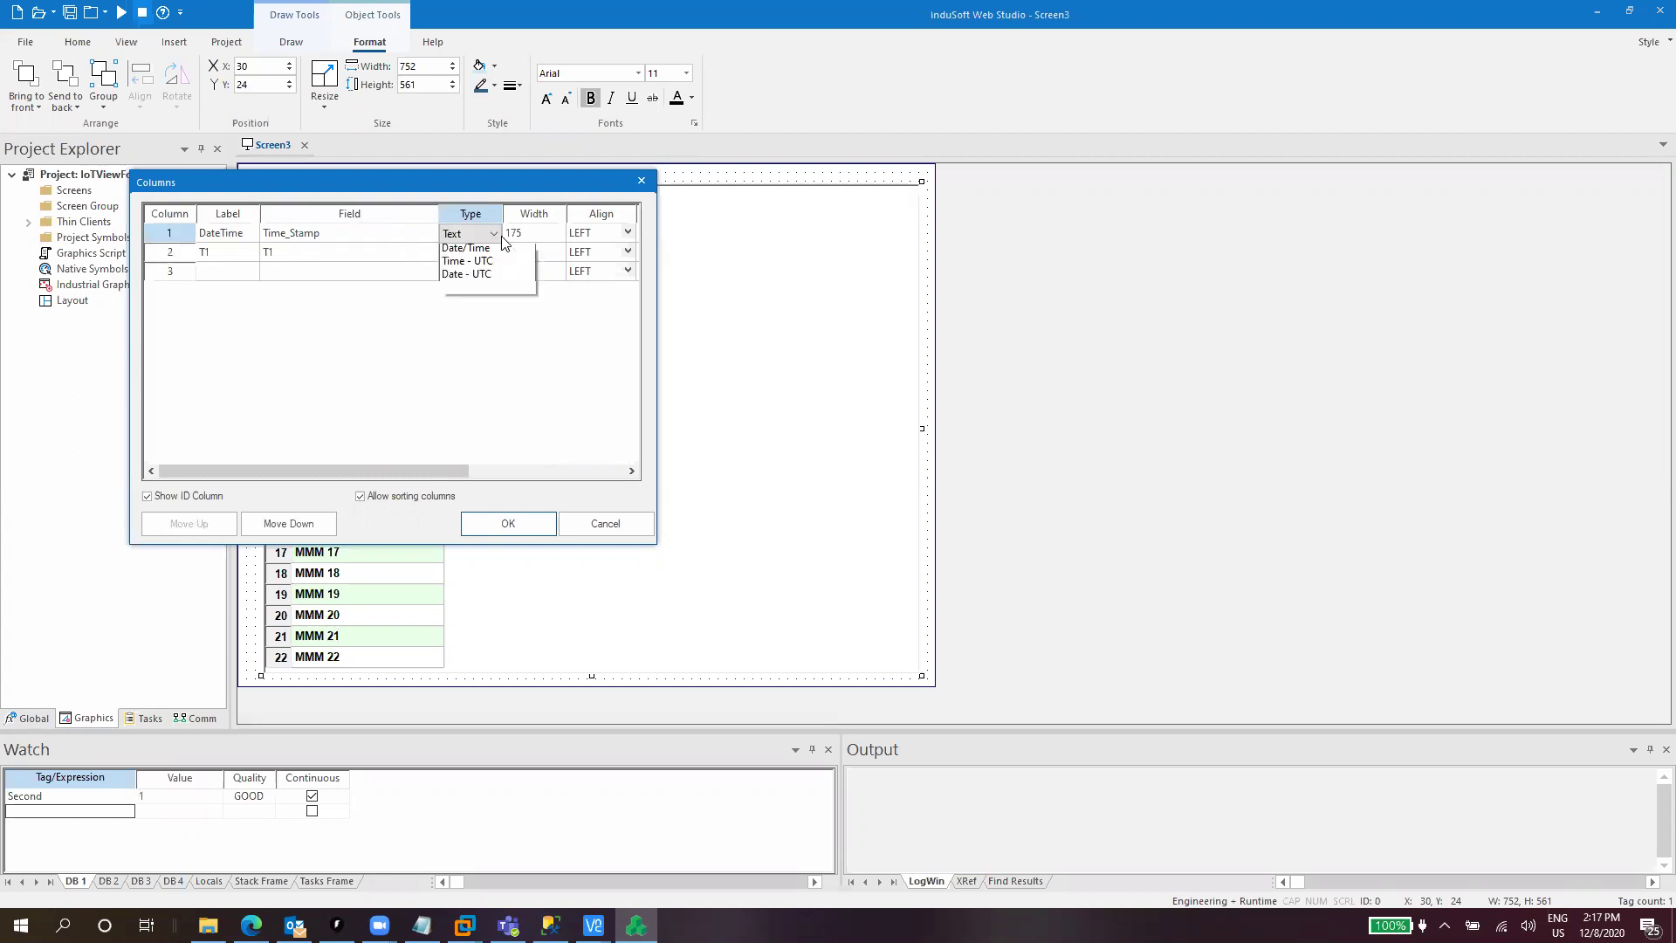
pyautogui.click(480, 369)
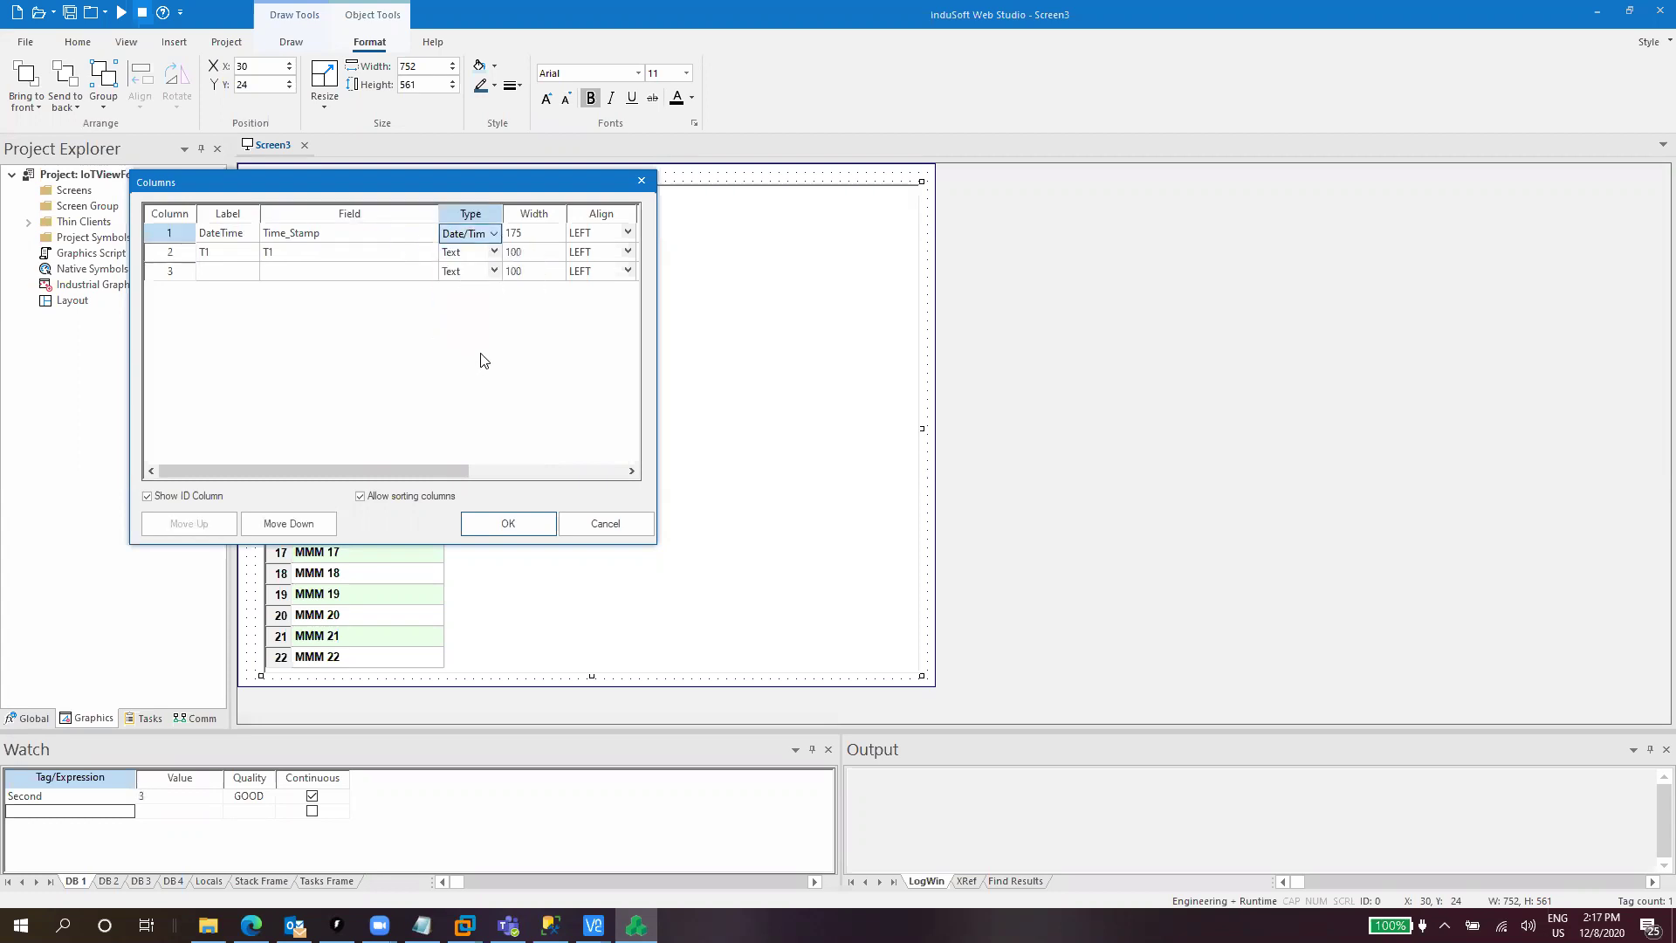
pyautogui.click(493, 252)
pyautogui.click(493, 252)
pyautogui.click(458, 283)
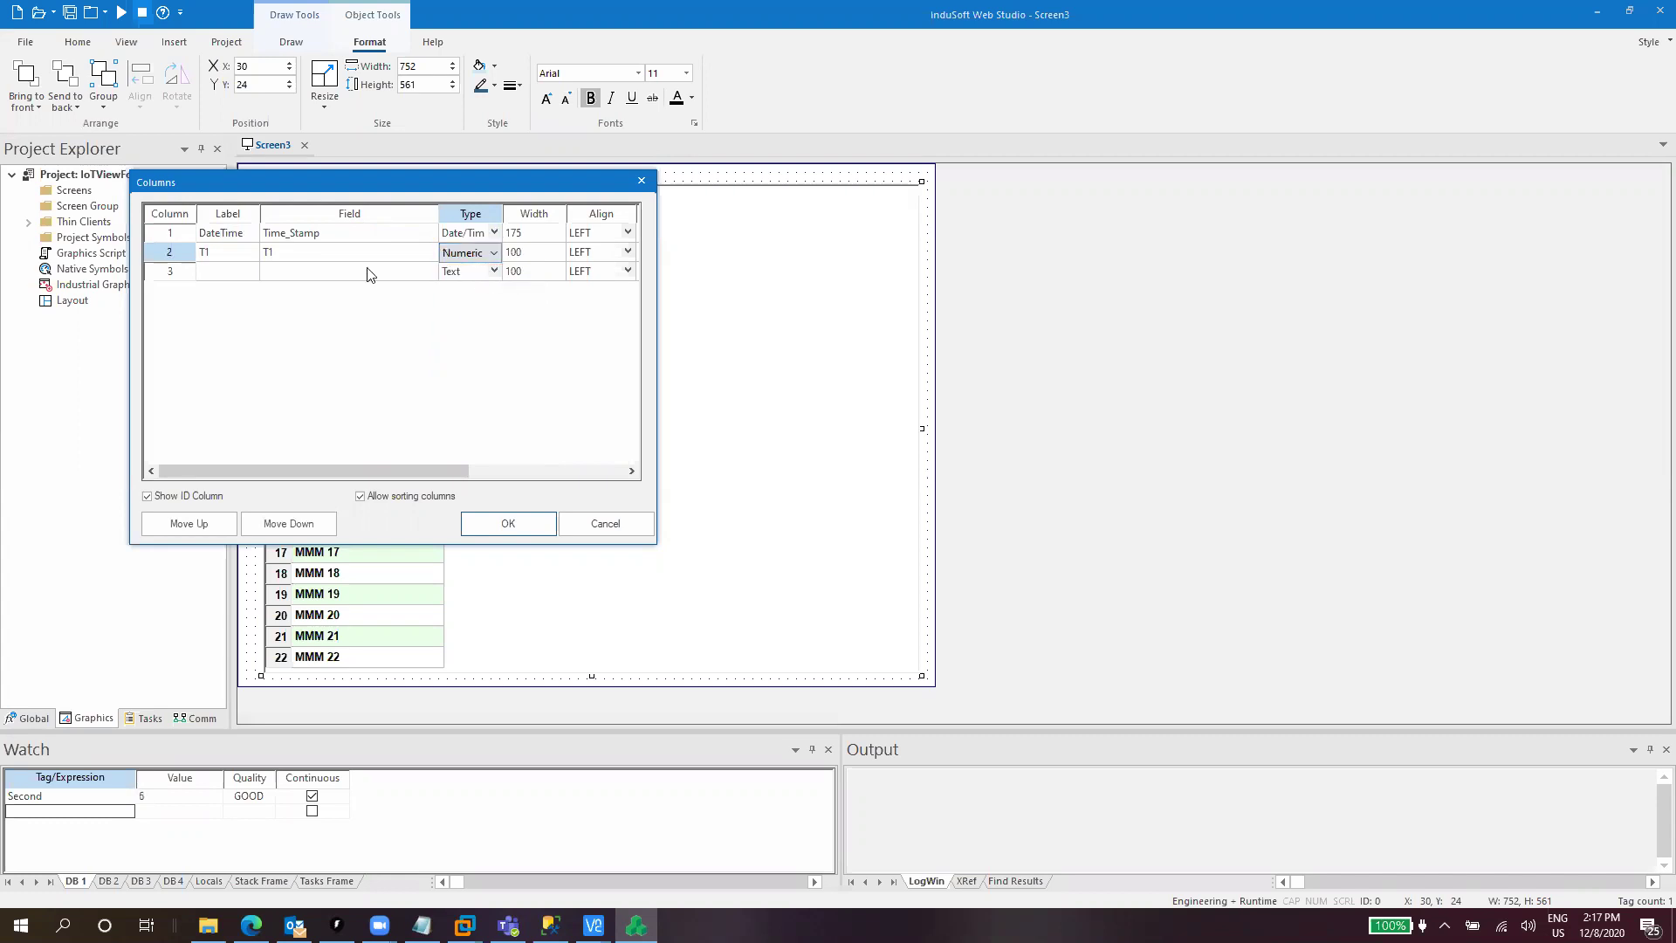
pyautogui.click(507, 524)
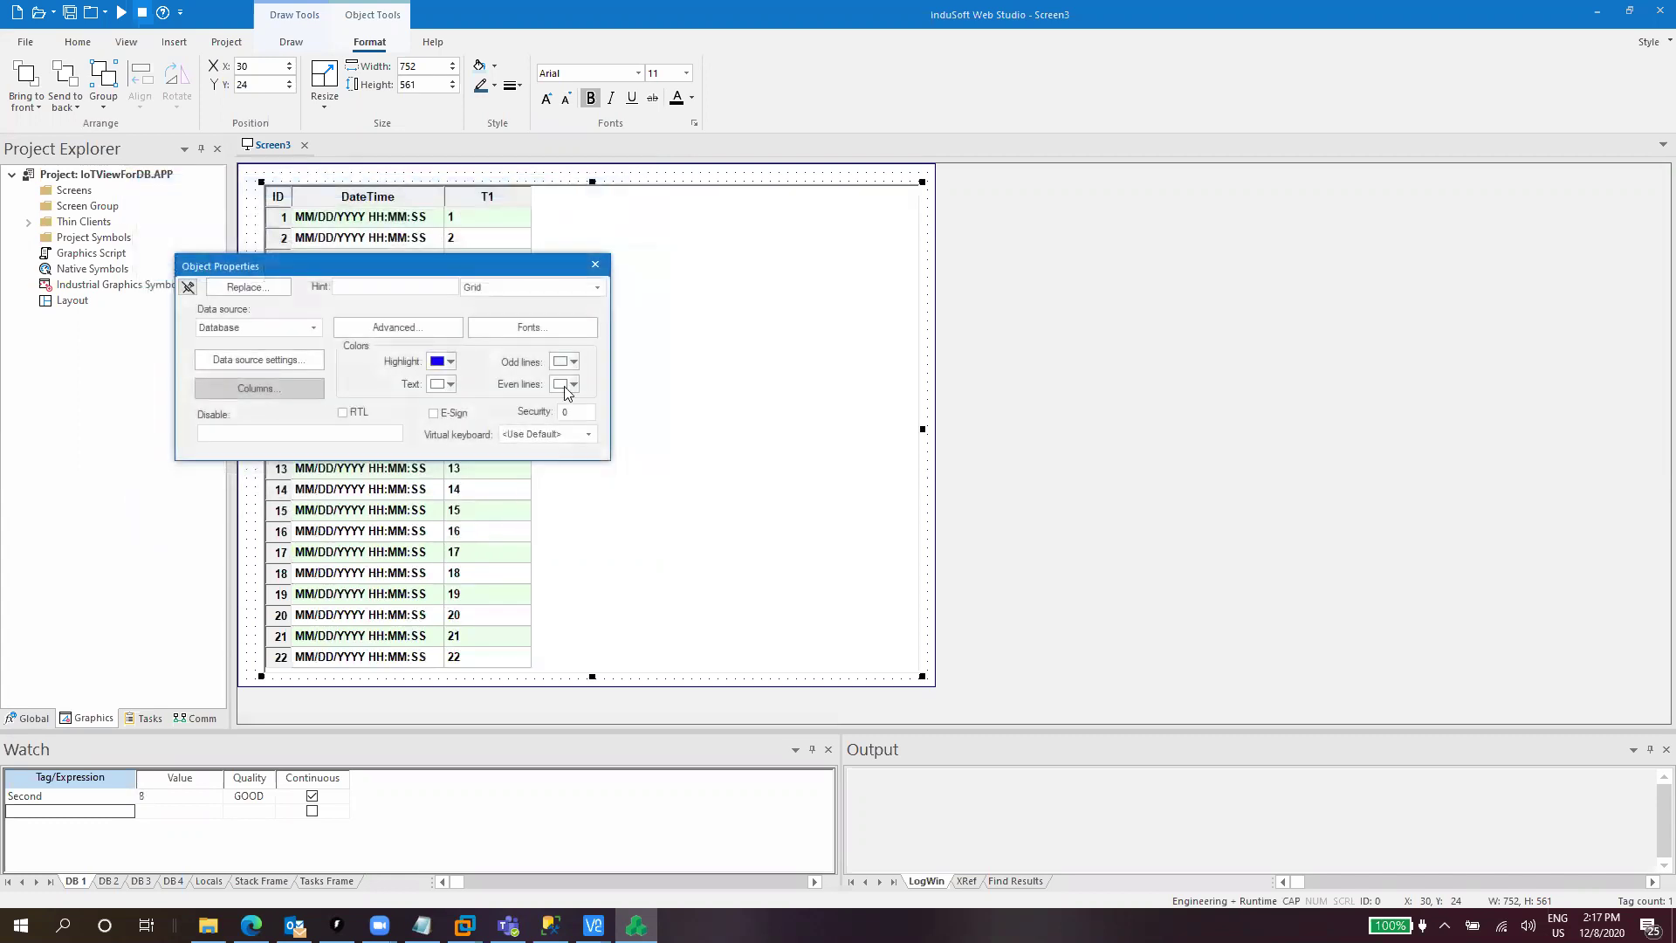
pyautogui.click(616, 271)
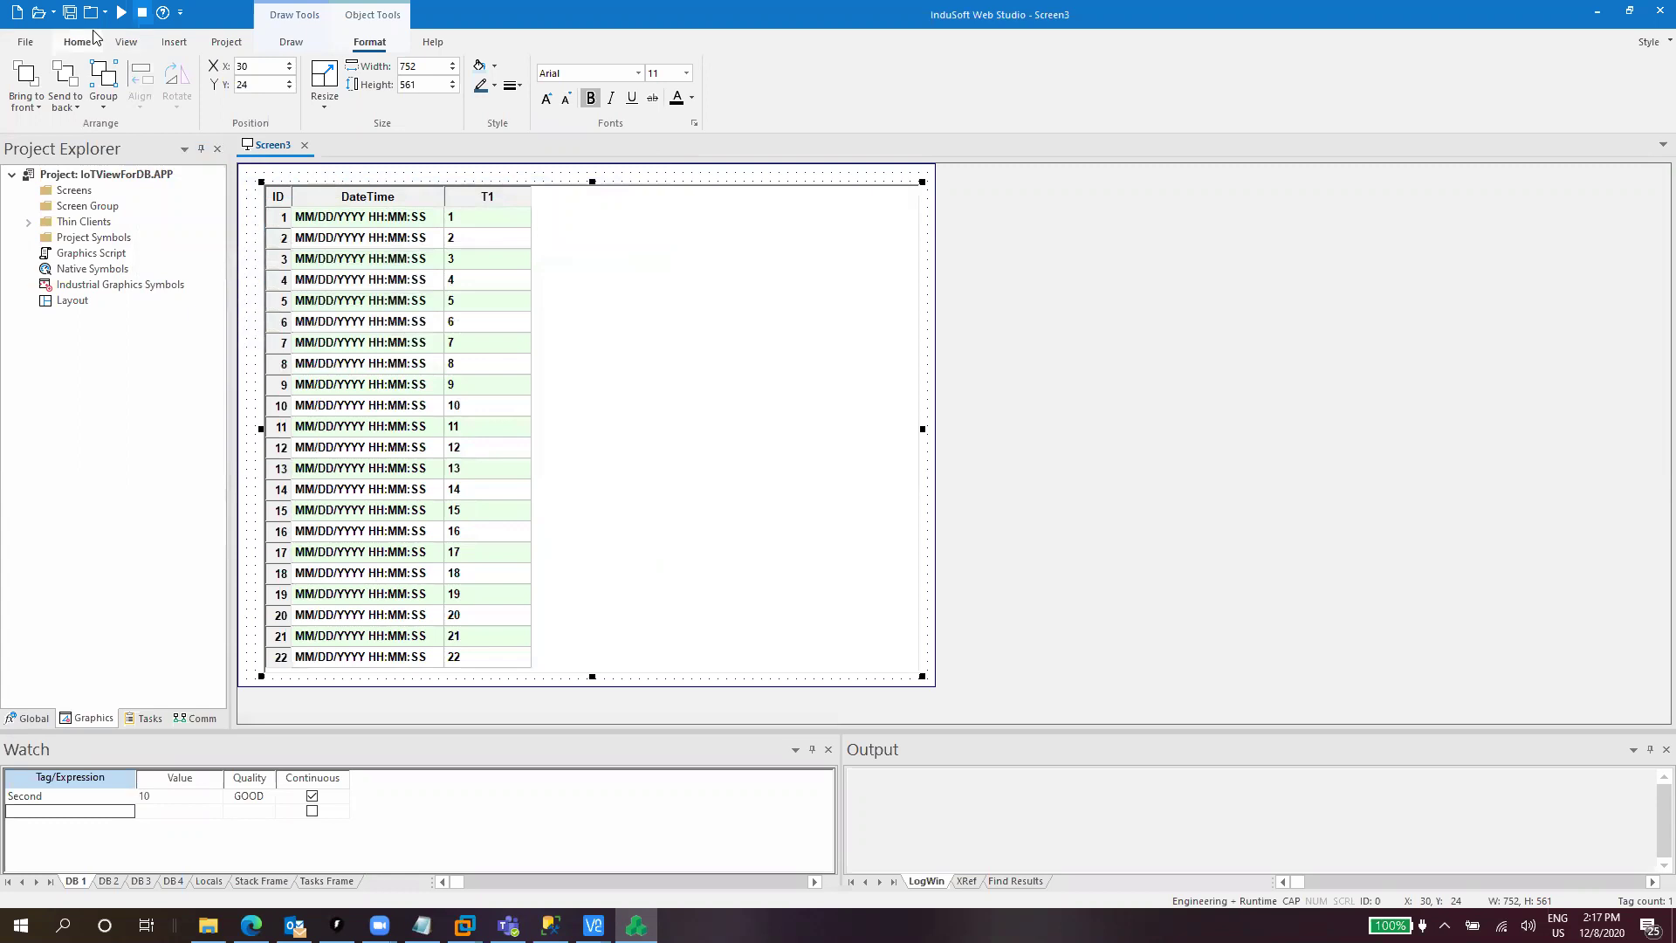
# Save the grid screen as main, declining the download to the target.
pyautogui.click(70, 13)
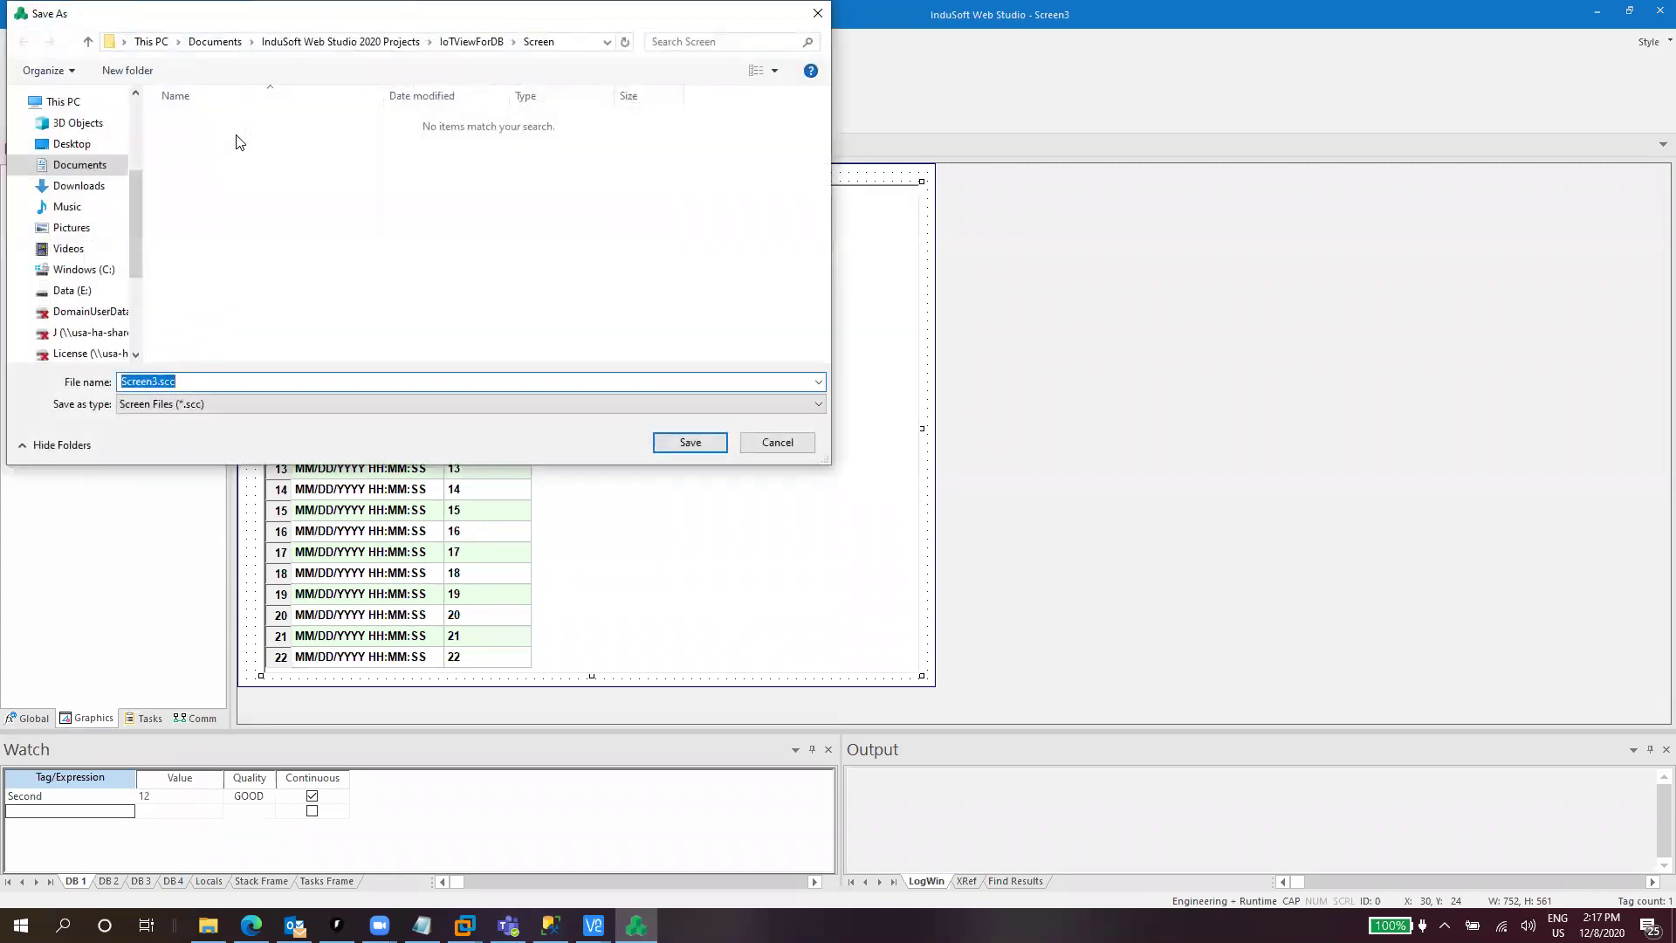
pyautogui.write('main')
pyautogui.press('Return')
pyautogui.press('Tab')
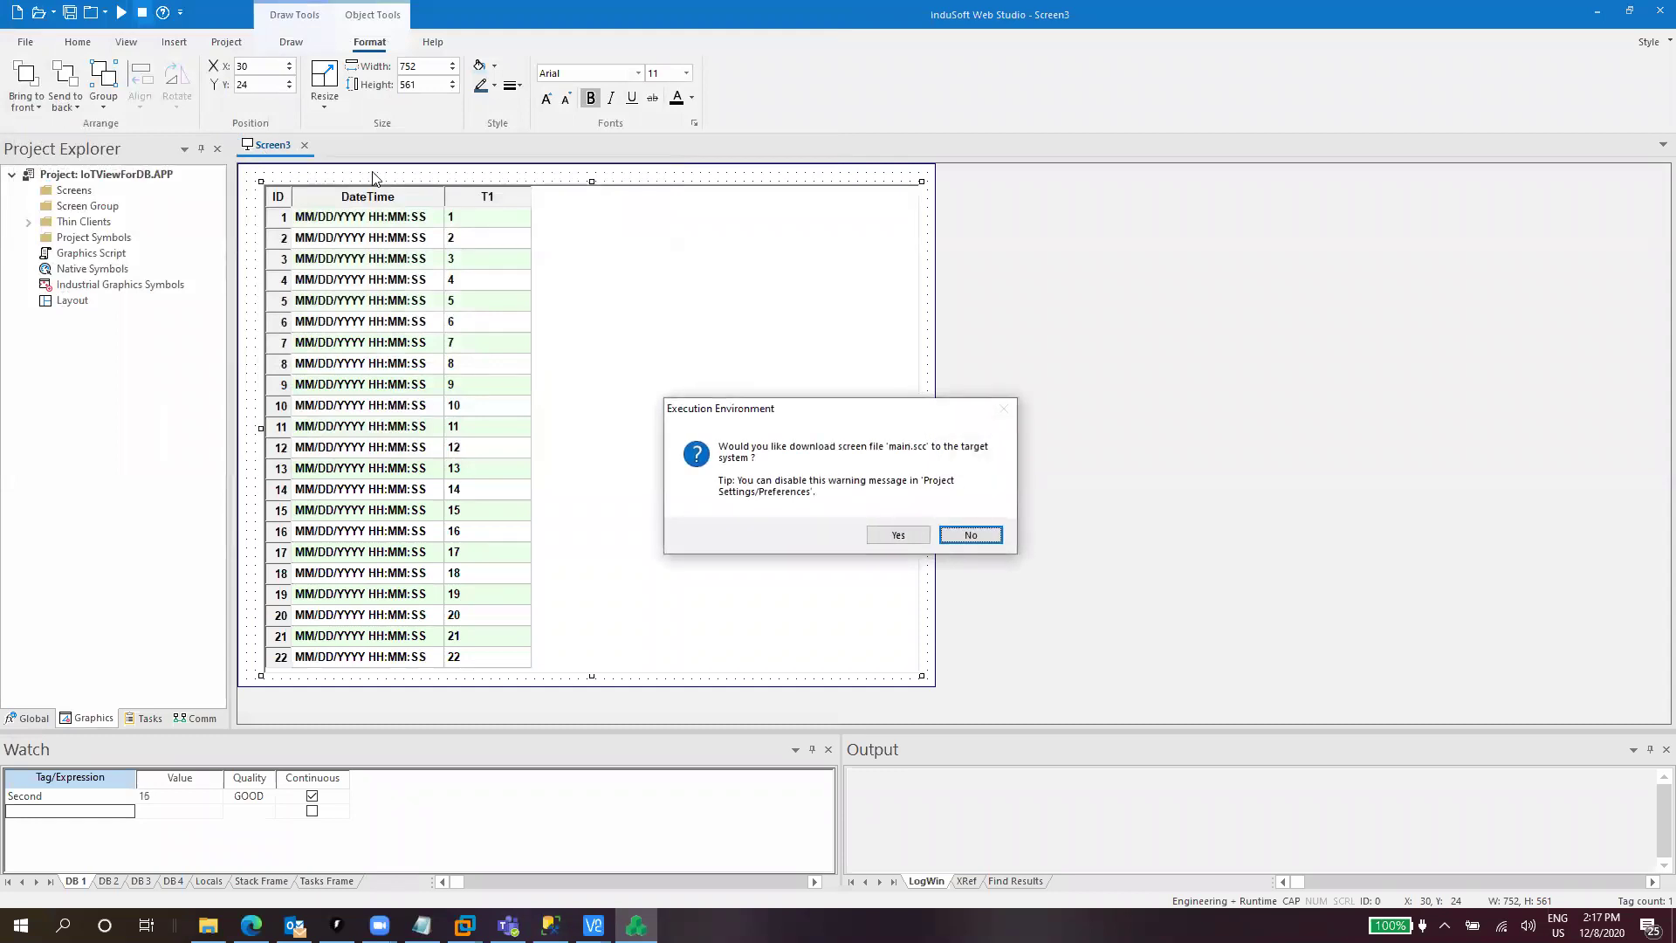
pyautogui.press('Return')
# Reopen the main screen, accepting the TCP/IP server and web security prompts, and expand Thin Clients.
pyautogui.click(310, 146)
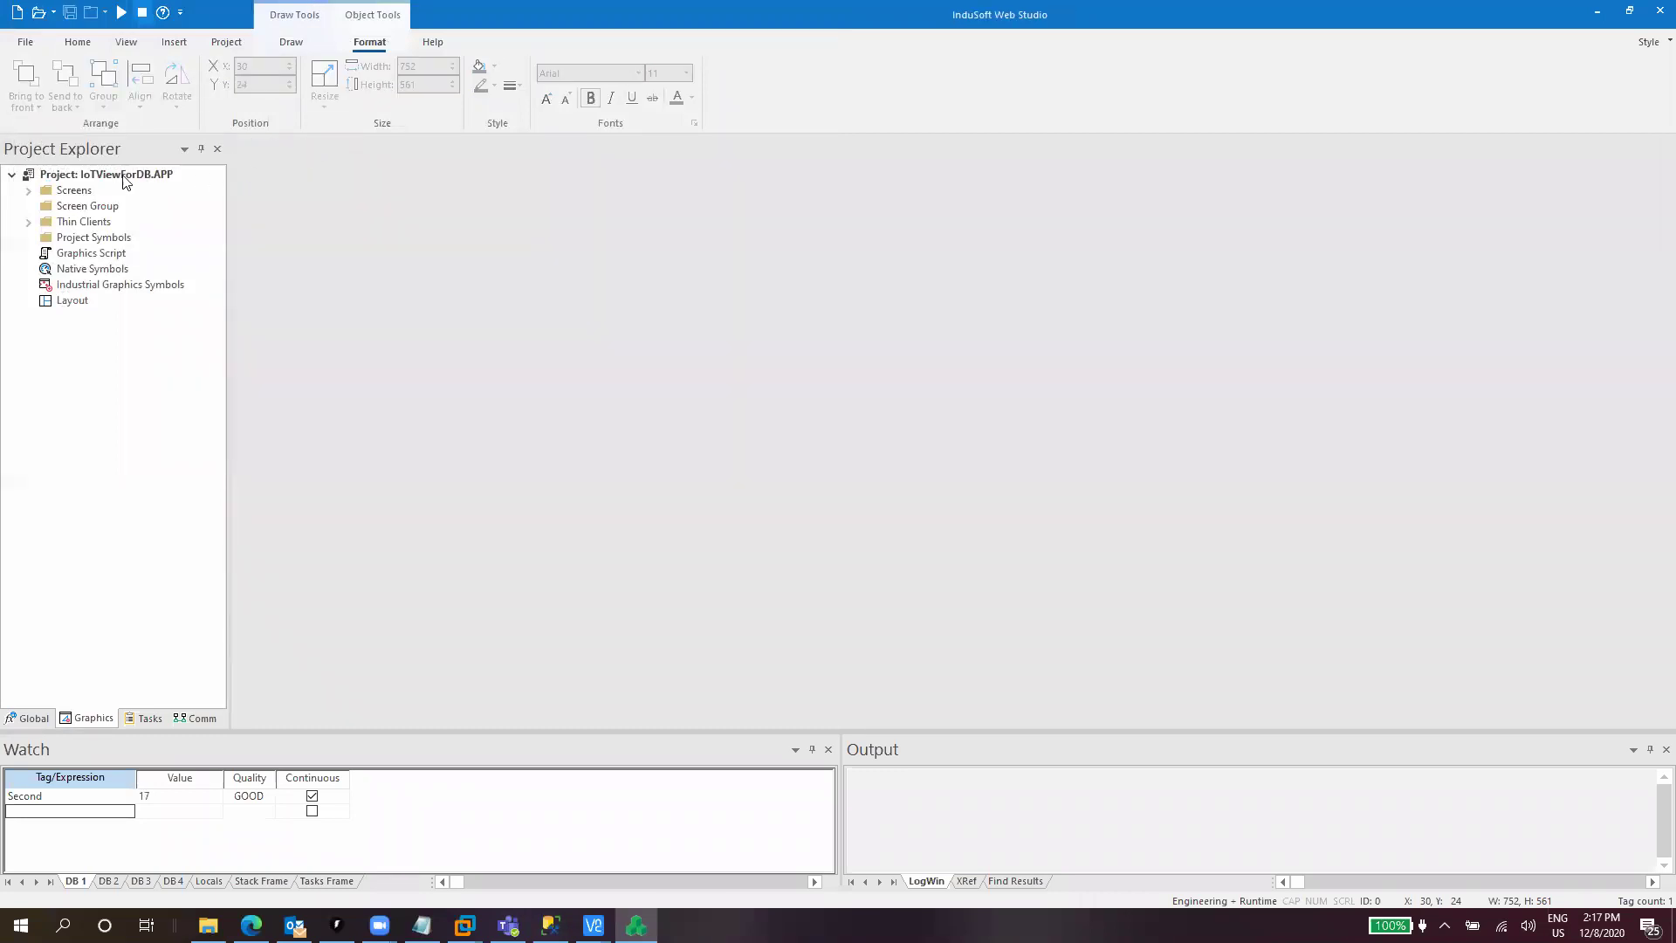
pyautogui.doubleClick(77, 191)
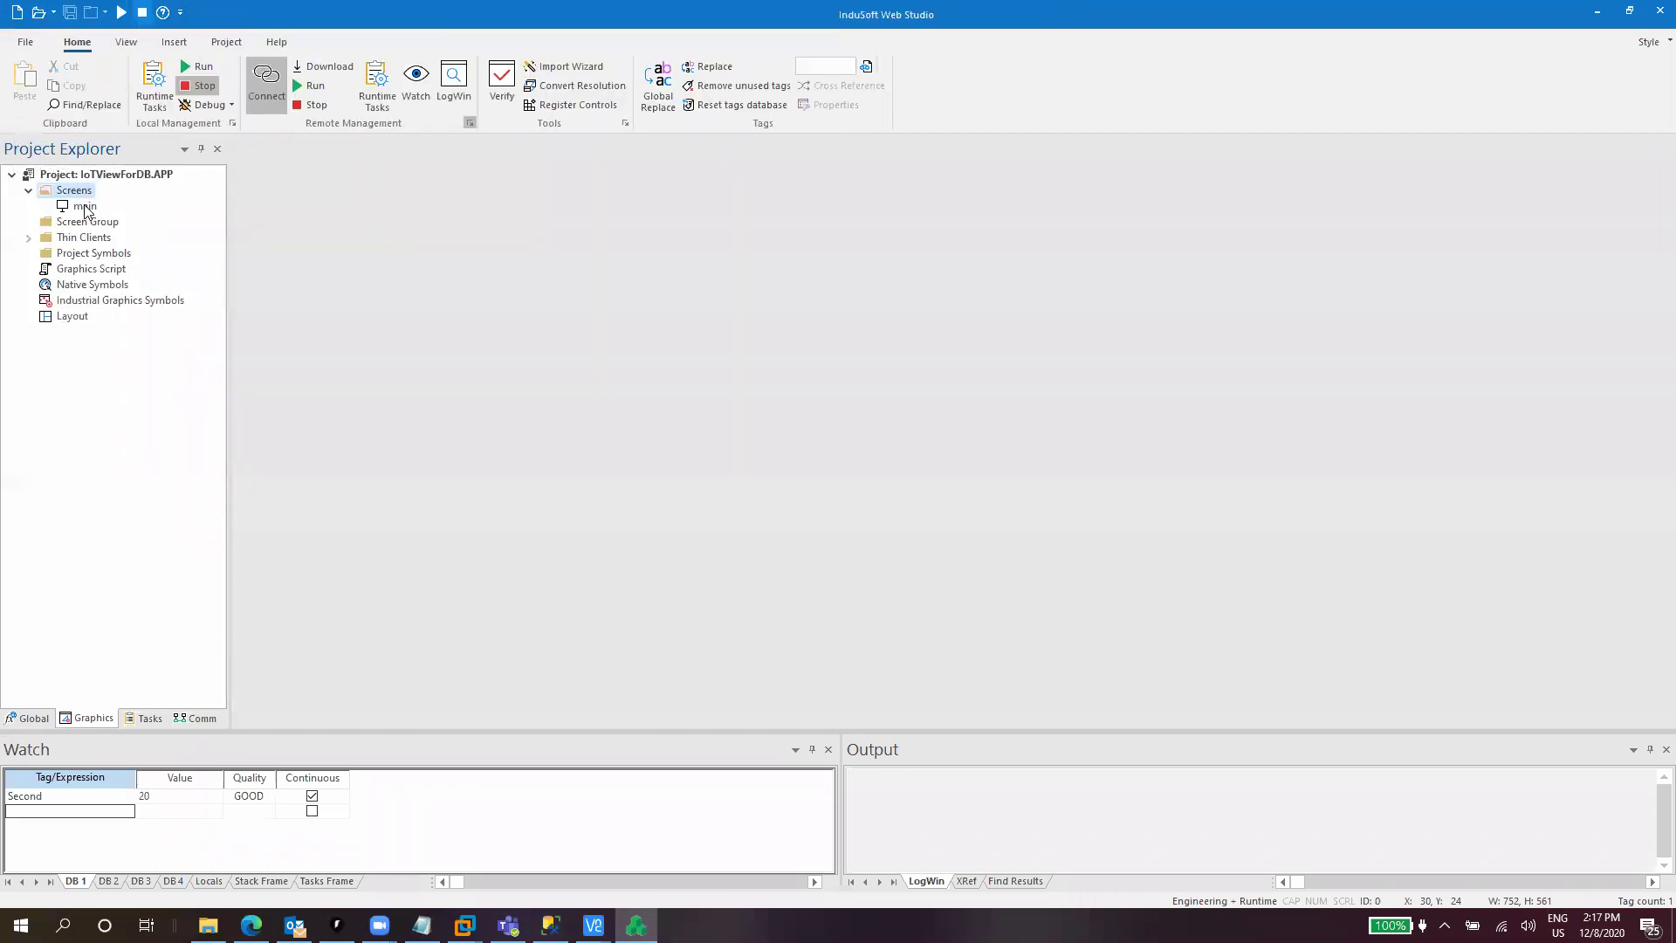
pyautogui.rightClick(85, 210)
pyautogui.click(171, 277)
pyautogui.click(980, 534)
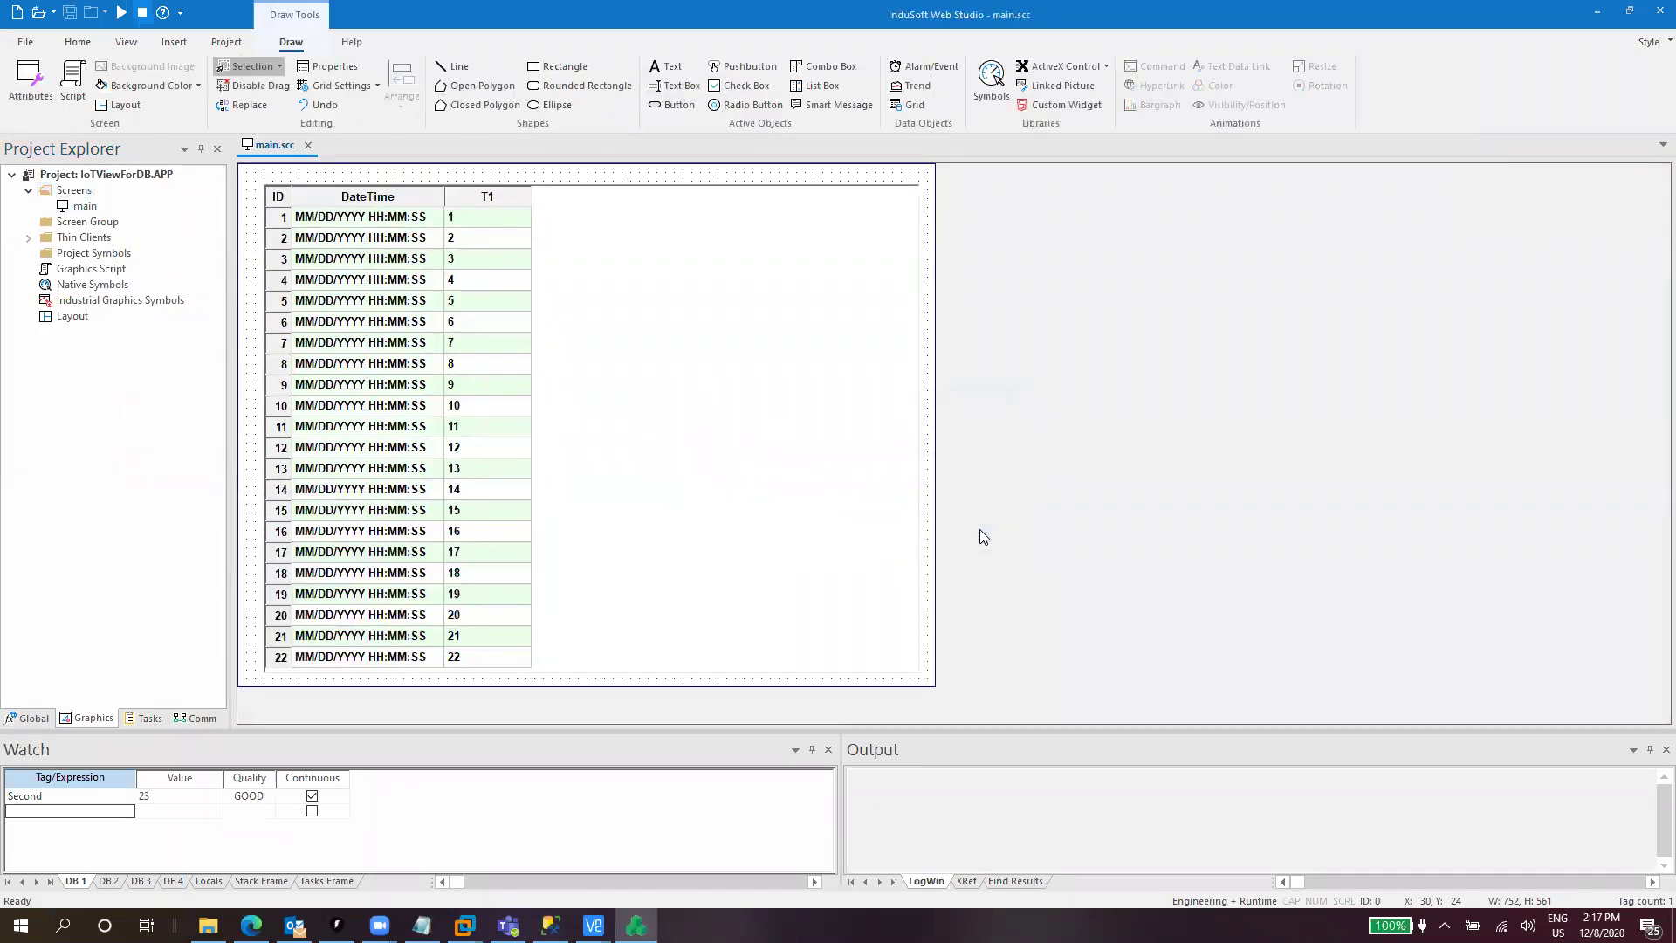
pyautogui.click(843, 506)
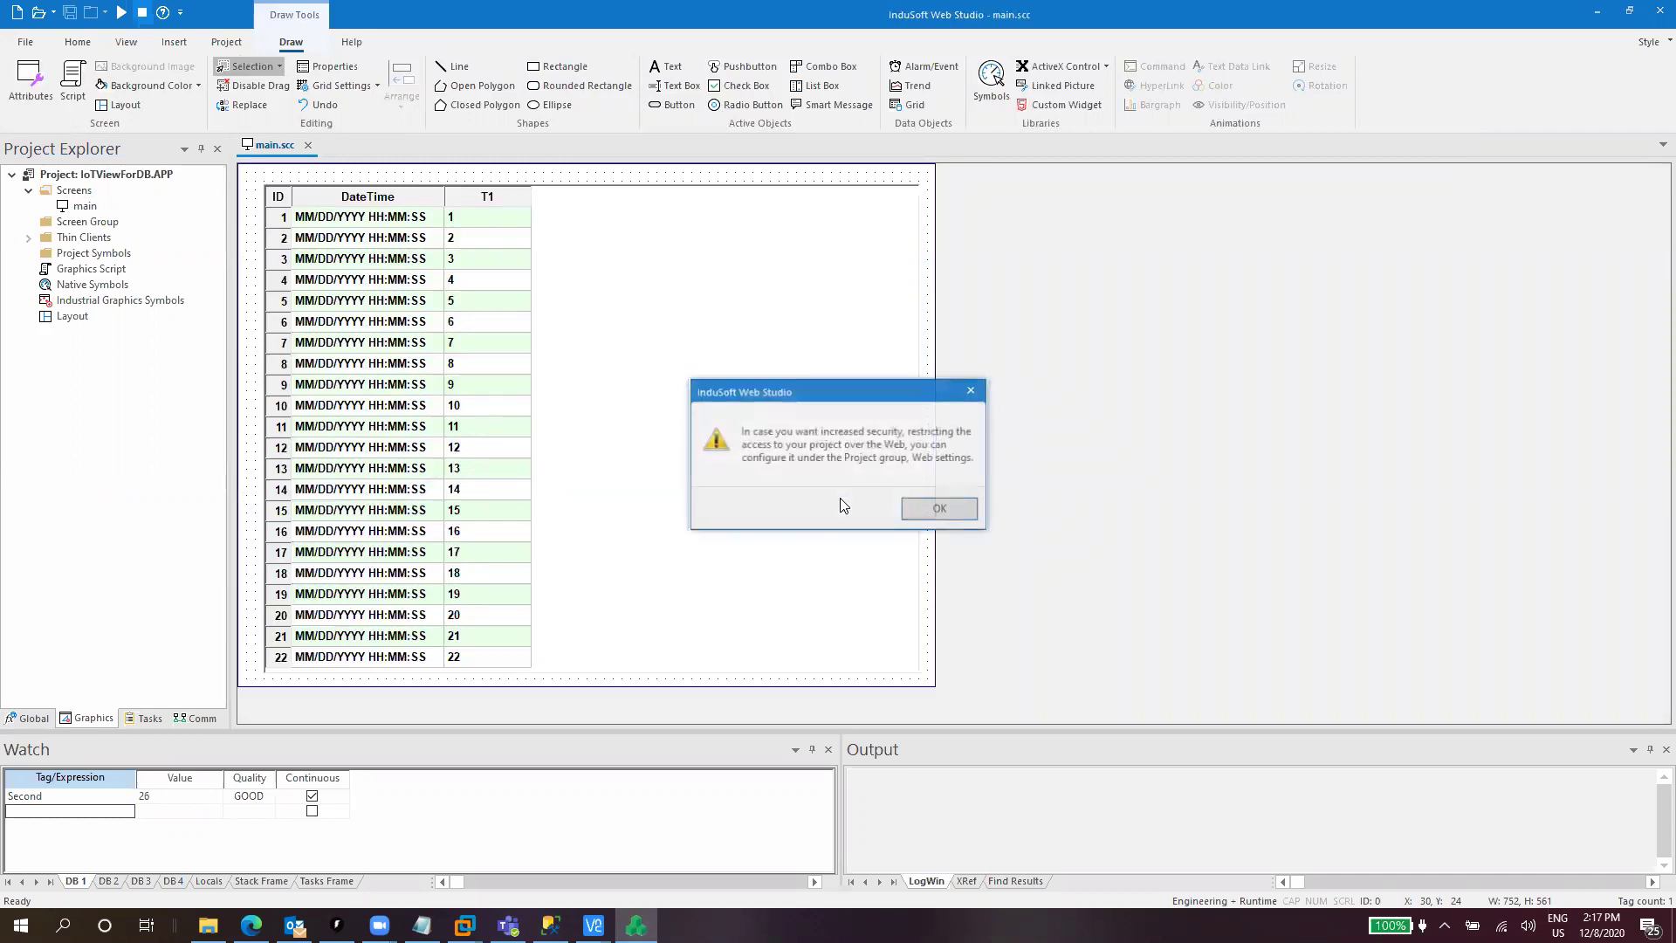
pyautogui.click(940, 508)
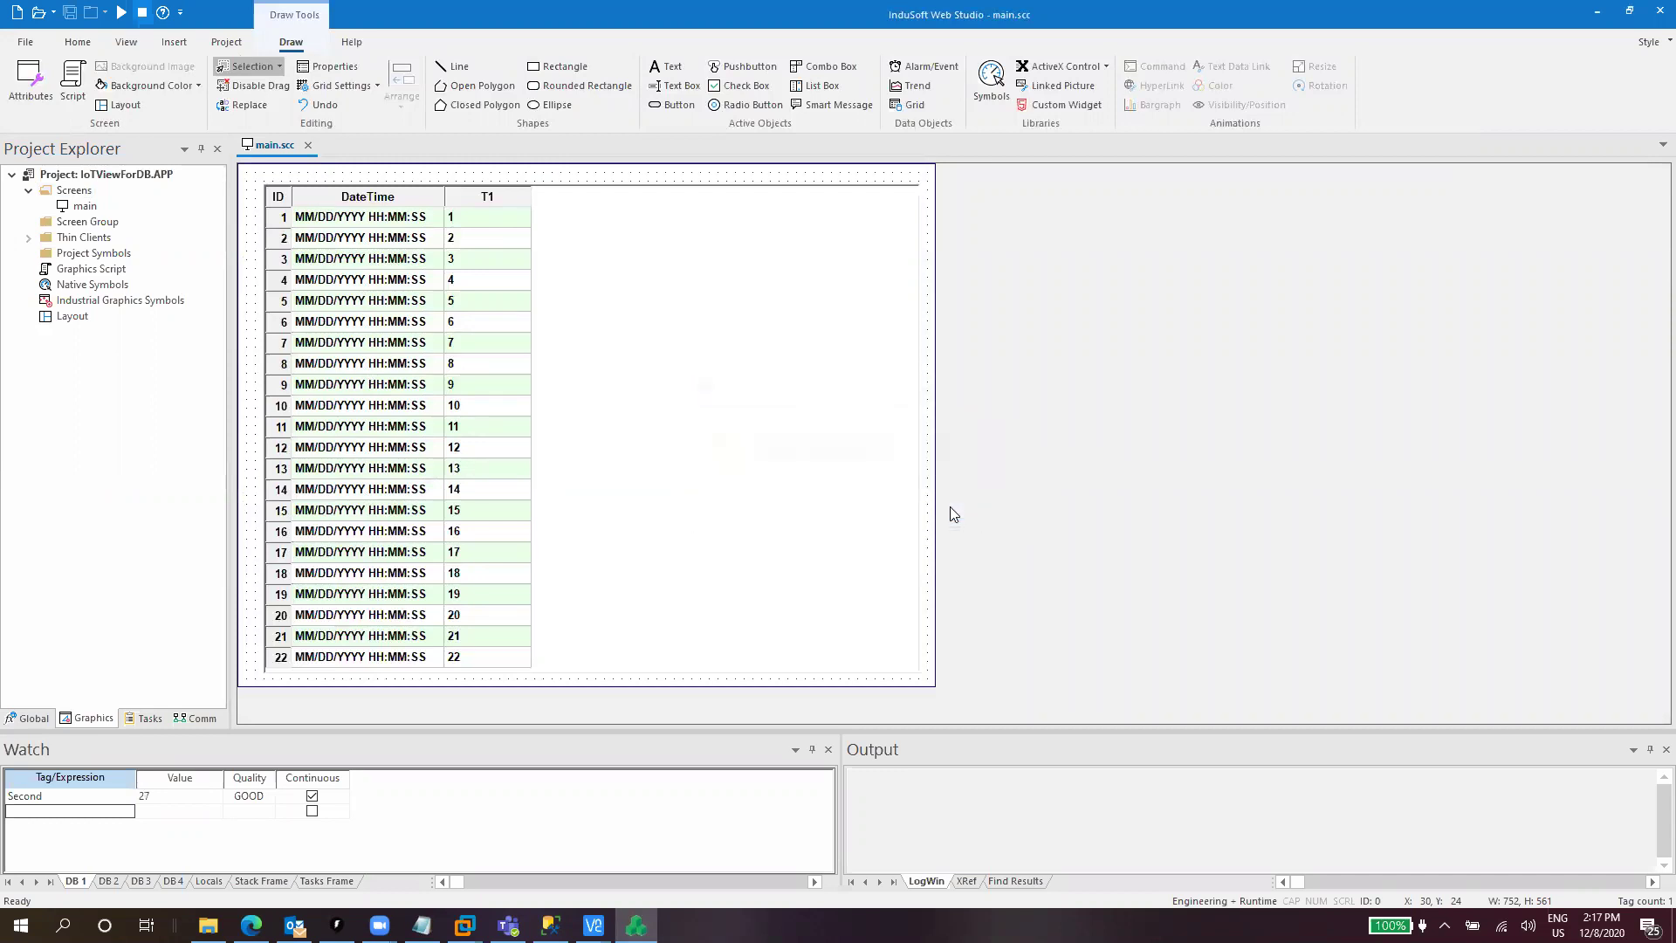
pyautogui.doubleClick(93, 237)
# Enable Mobile Access, save its default configuration with Enable CGI on, and close it.
pyautogui.doubleClick(93, 268)
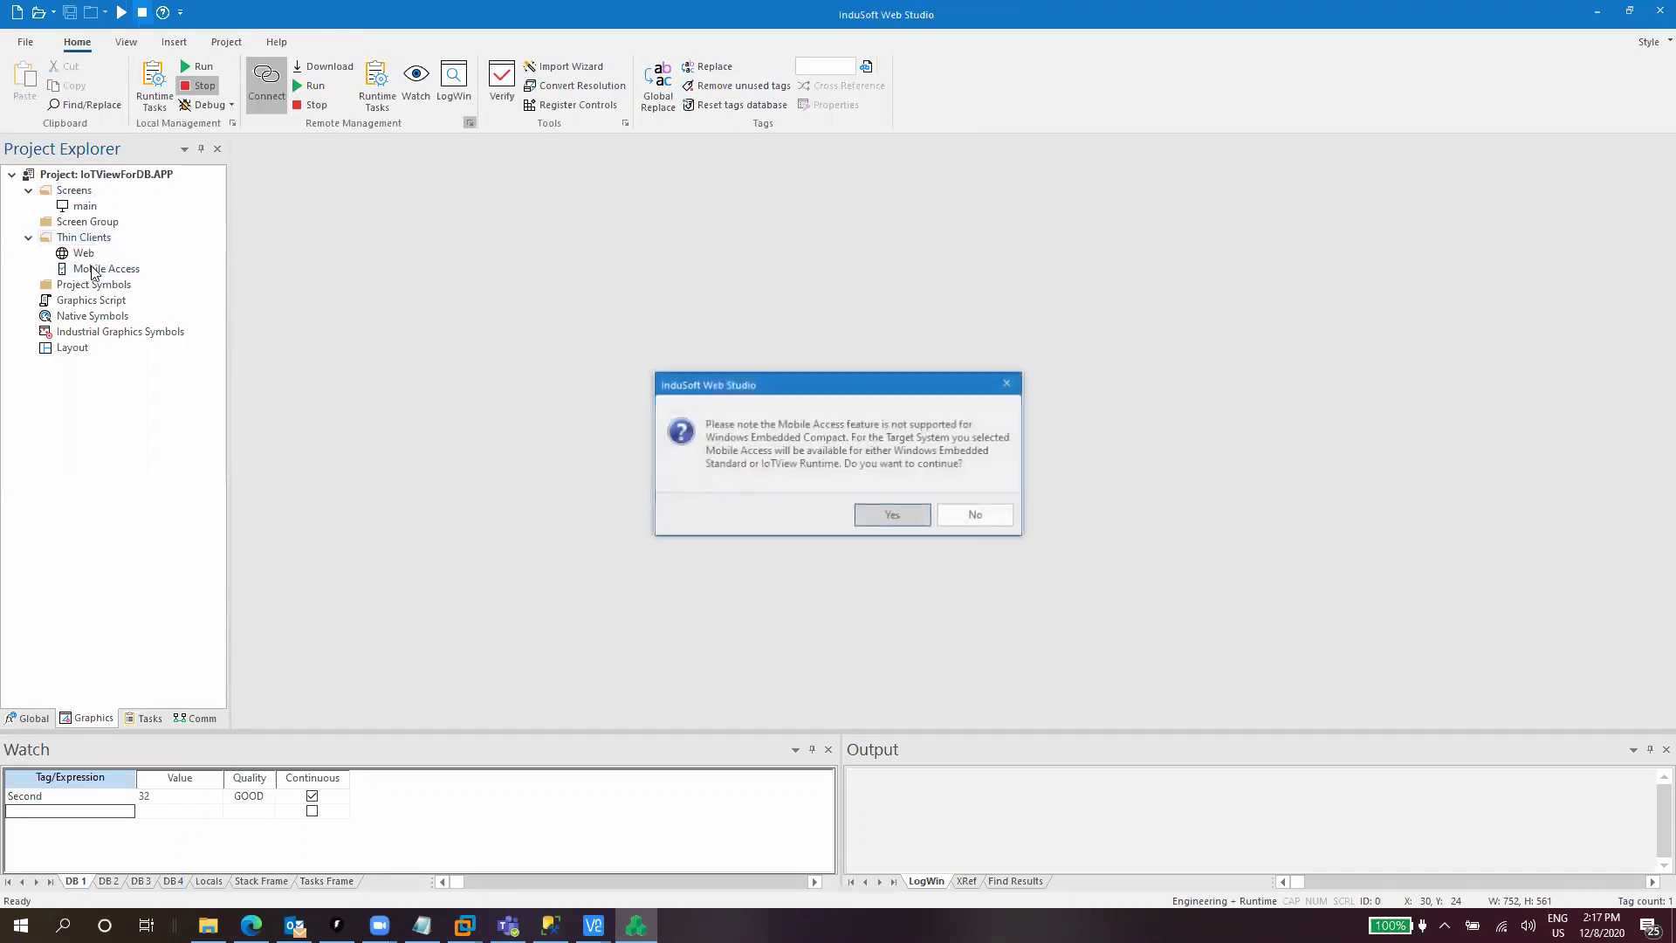
pyautogui.click(892, 514)
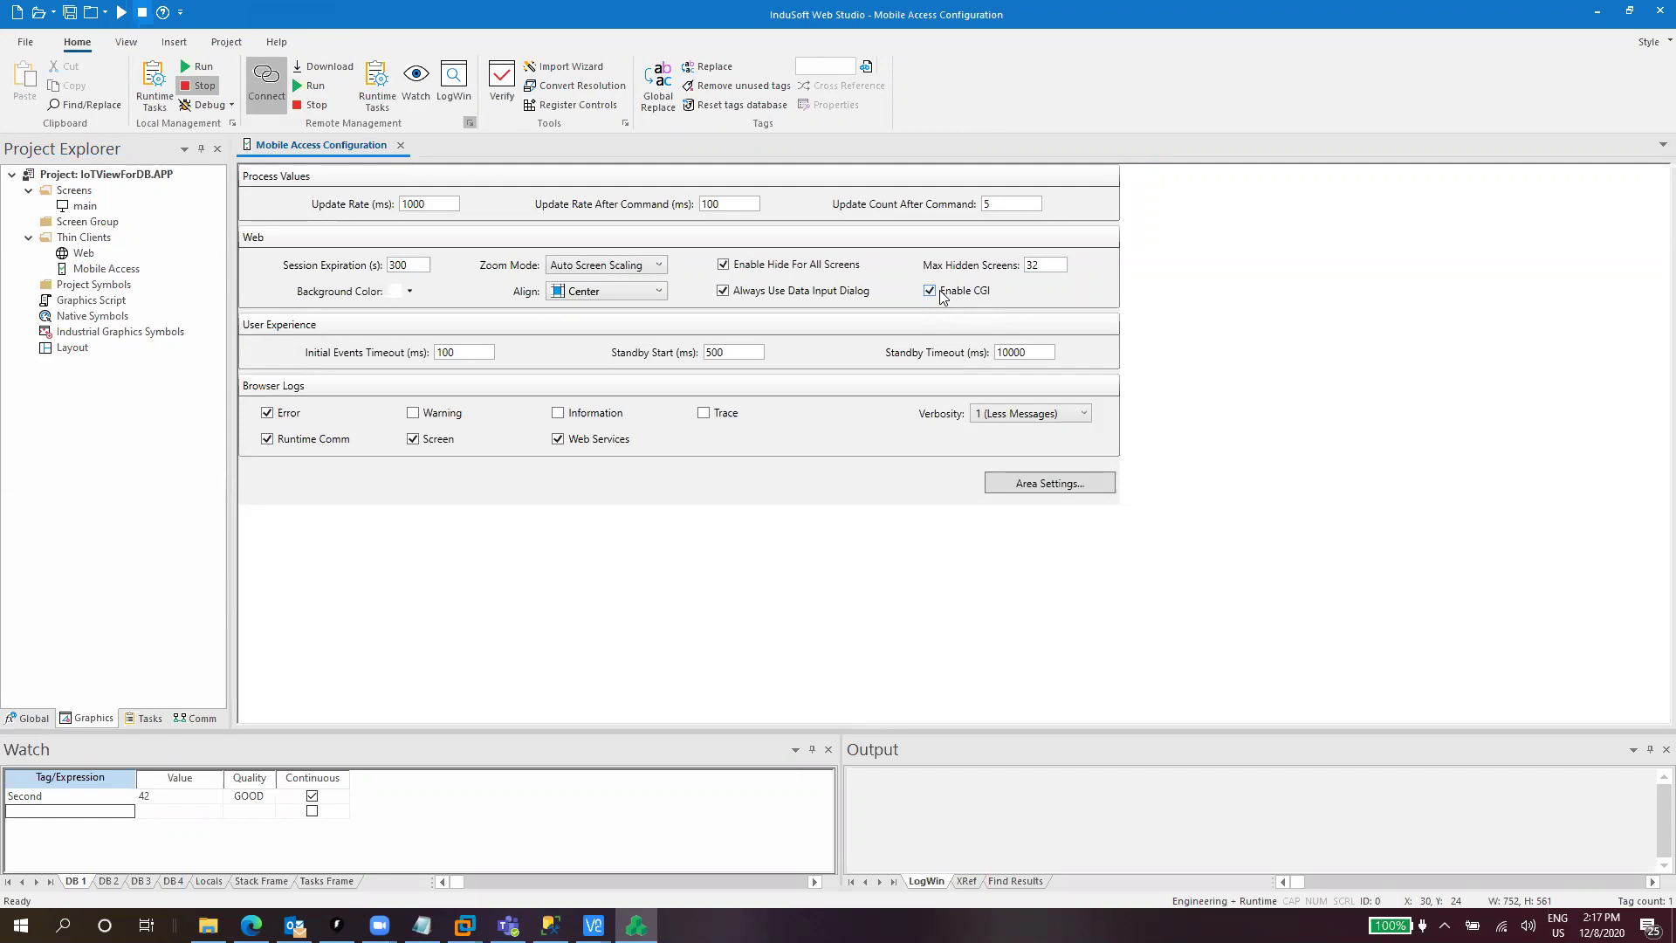
pyautogui.click(71, 17)
pyautogui.click(400, 146)
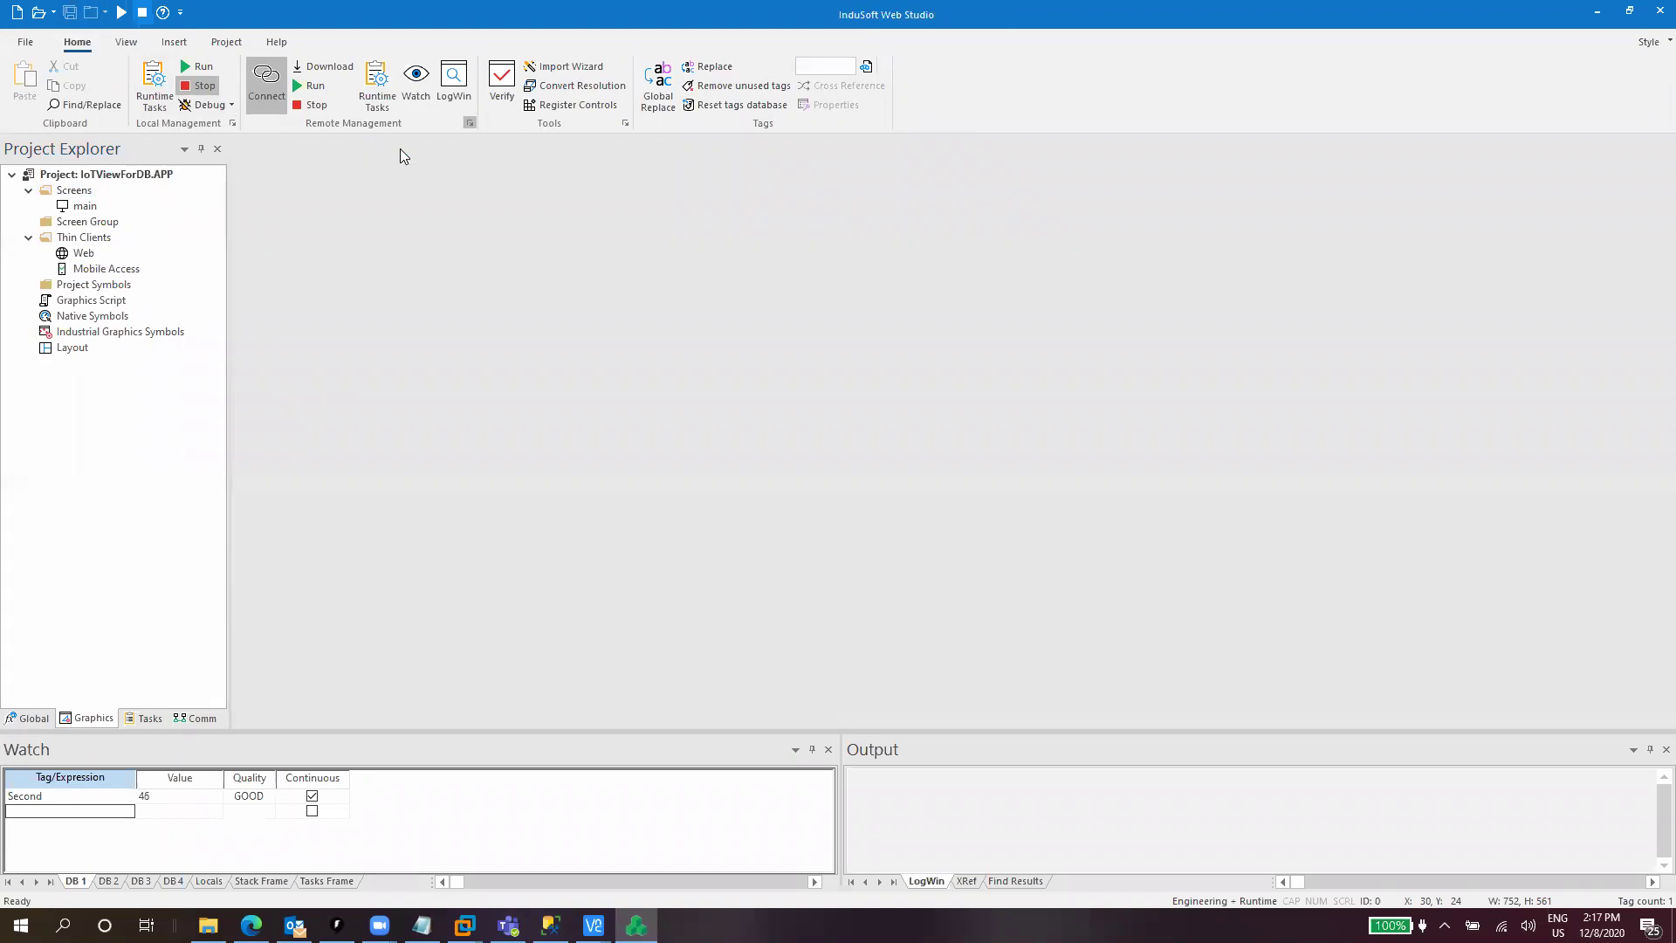
# Download the updated project to the Raspberry Pi target and run it.
pyautogui.click(268, 103)
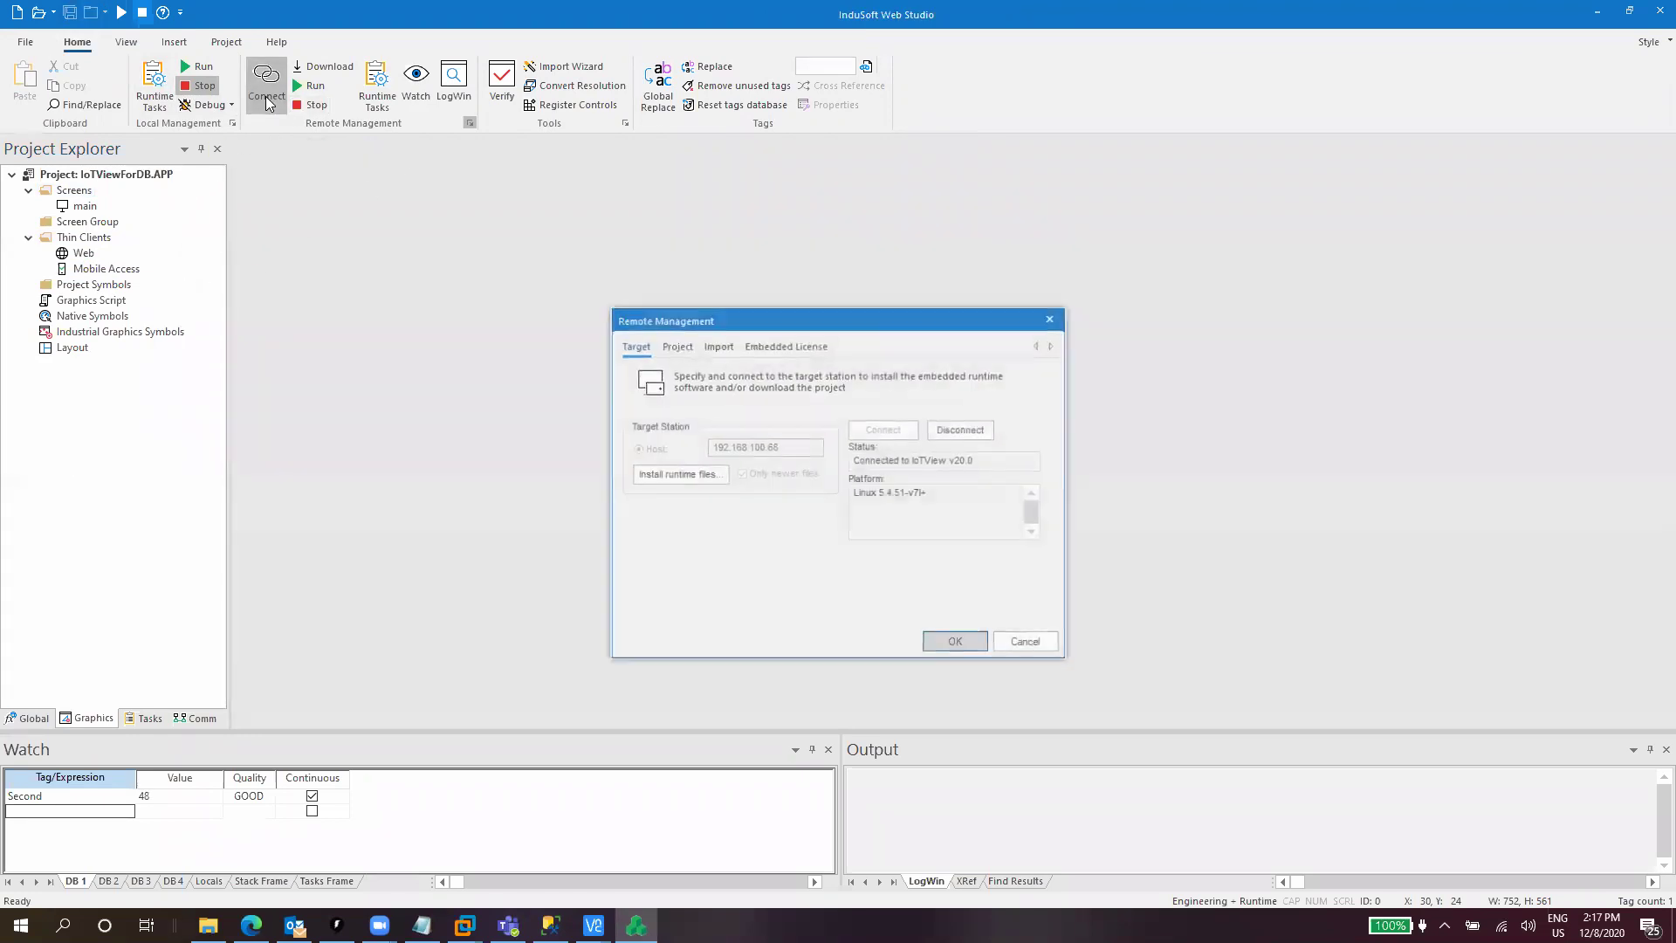
pyautogui.click(678, 345)
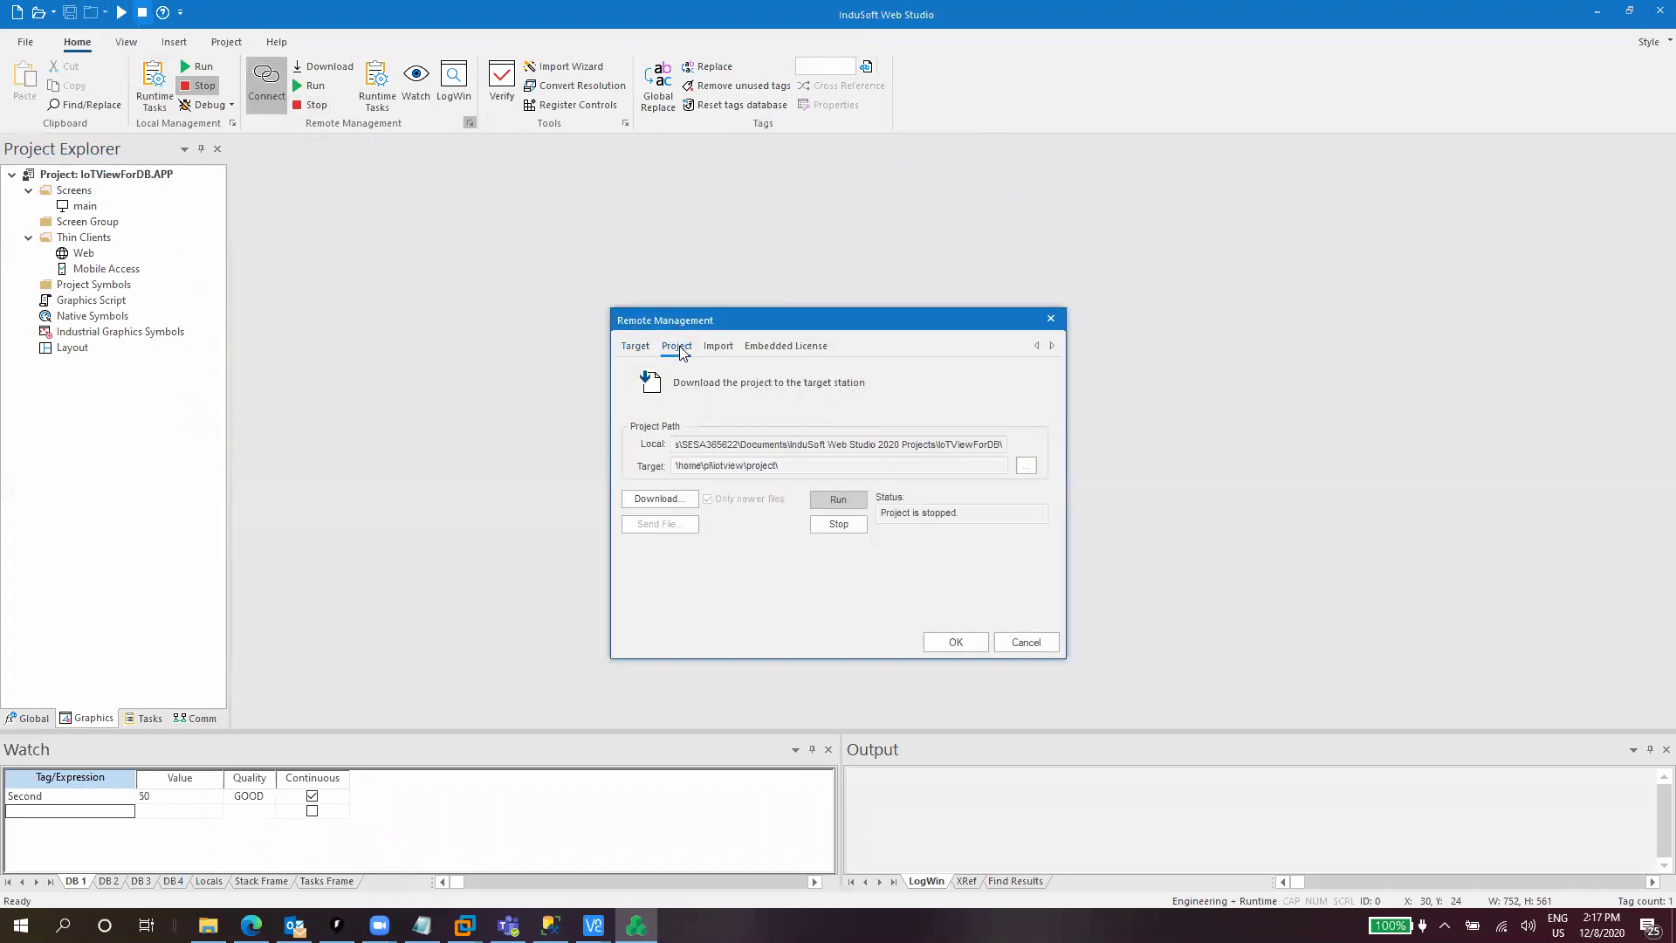
pyautogui.click(673, 505)
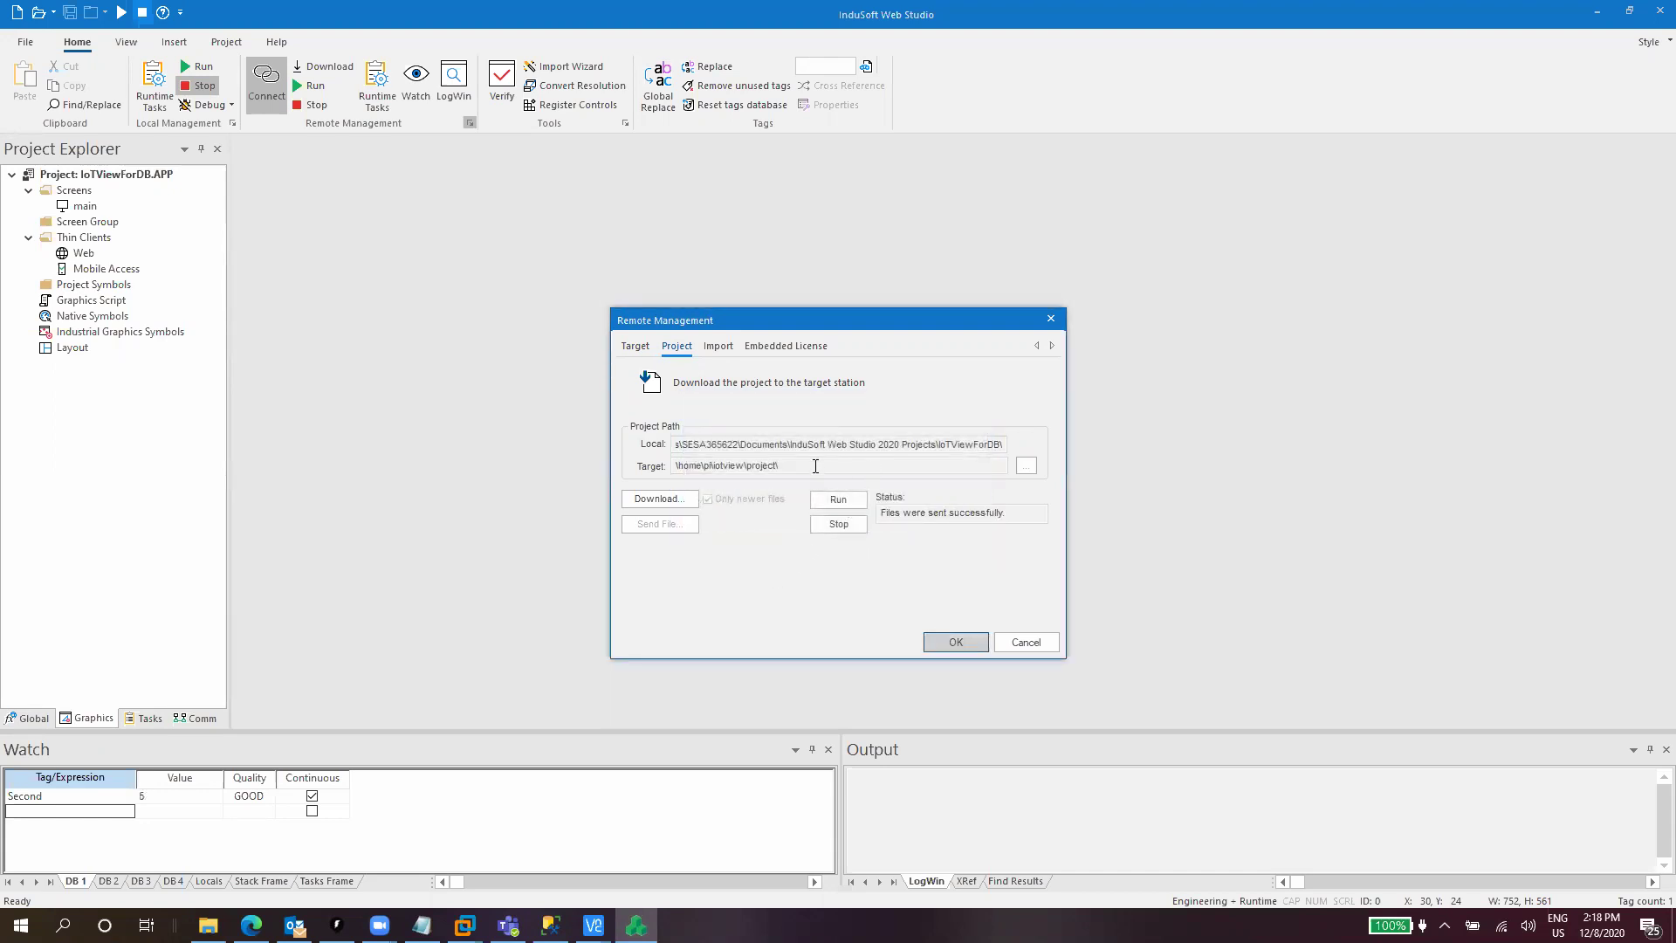
pyautogui.click(853, 502)
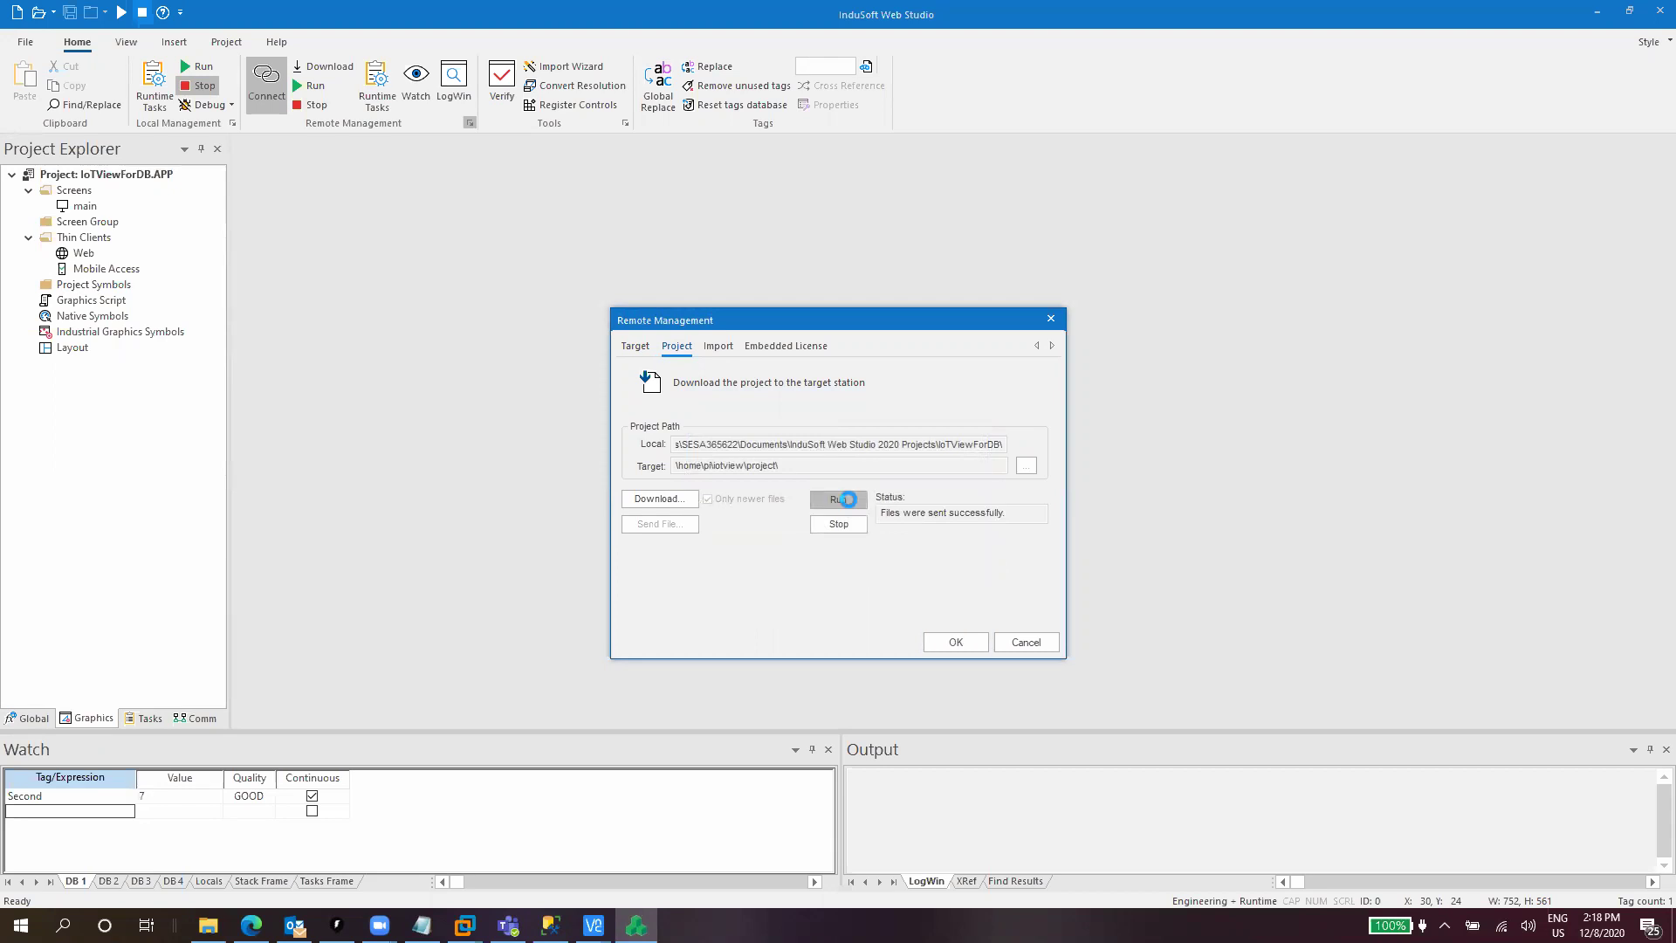
pyautogui.click(961, 642)
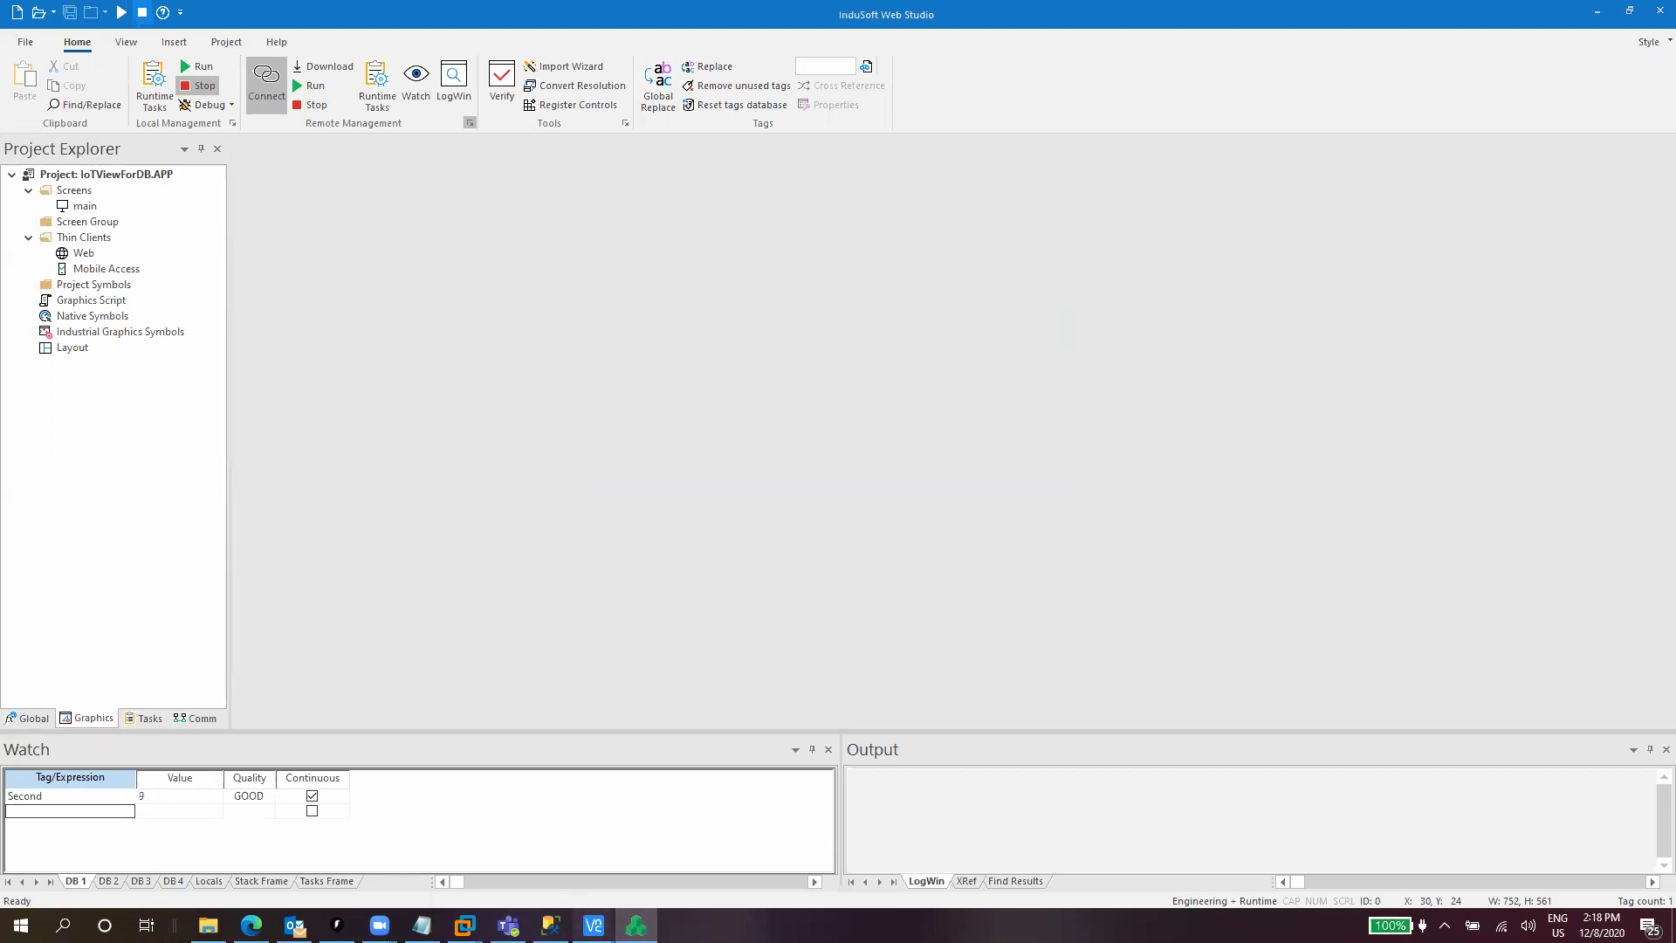
# Log on to the Pi's Mobile Access page to view the DateTime/T1 grid, then switch to Windows 10 DB Server 2.
pyautogui.moveTo(593, 925)
pyautogui.click(639, 850)
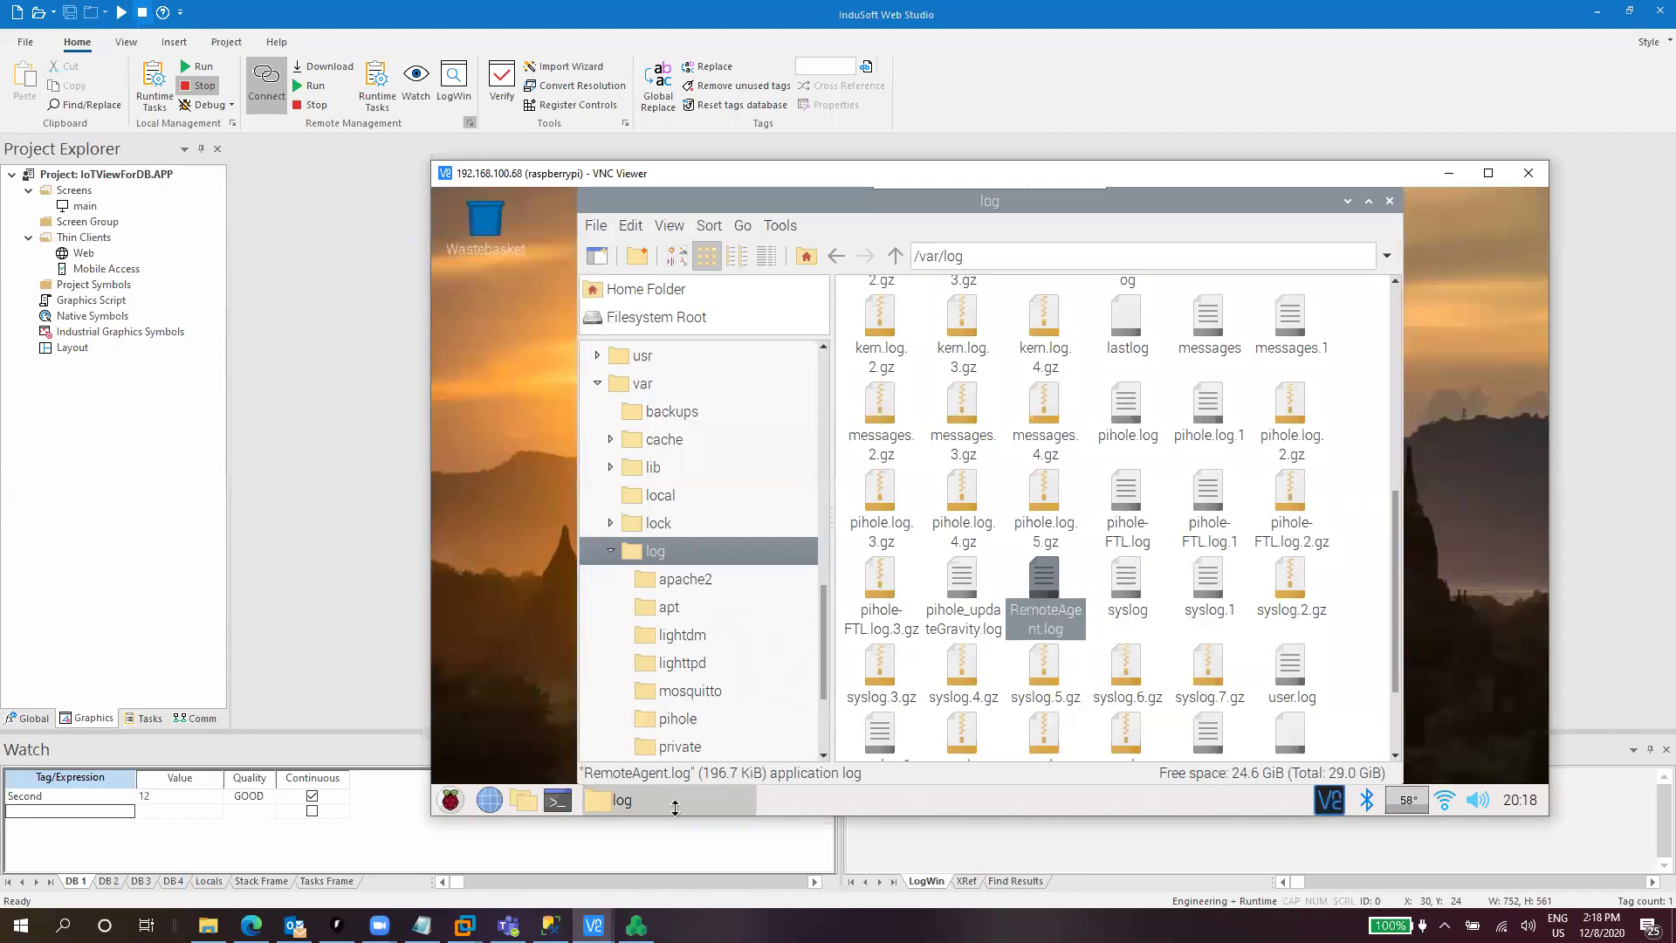
pyautogui.click(637, 799)
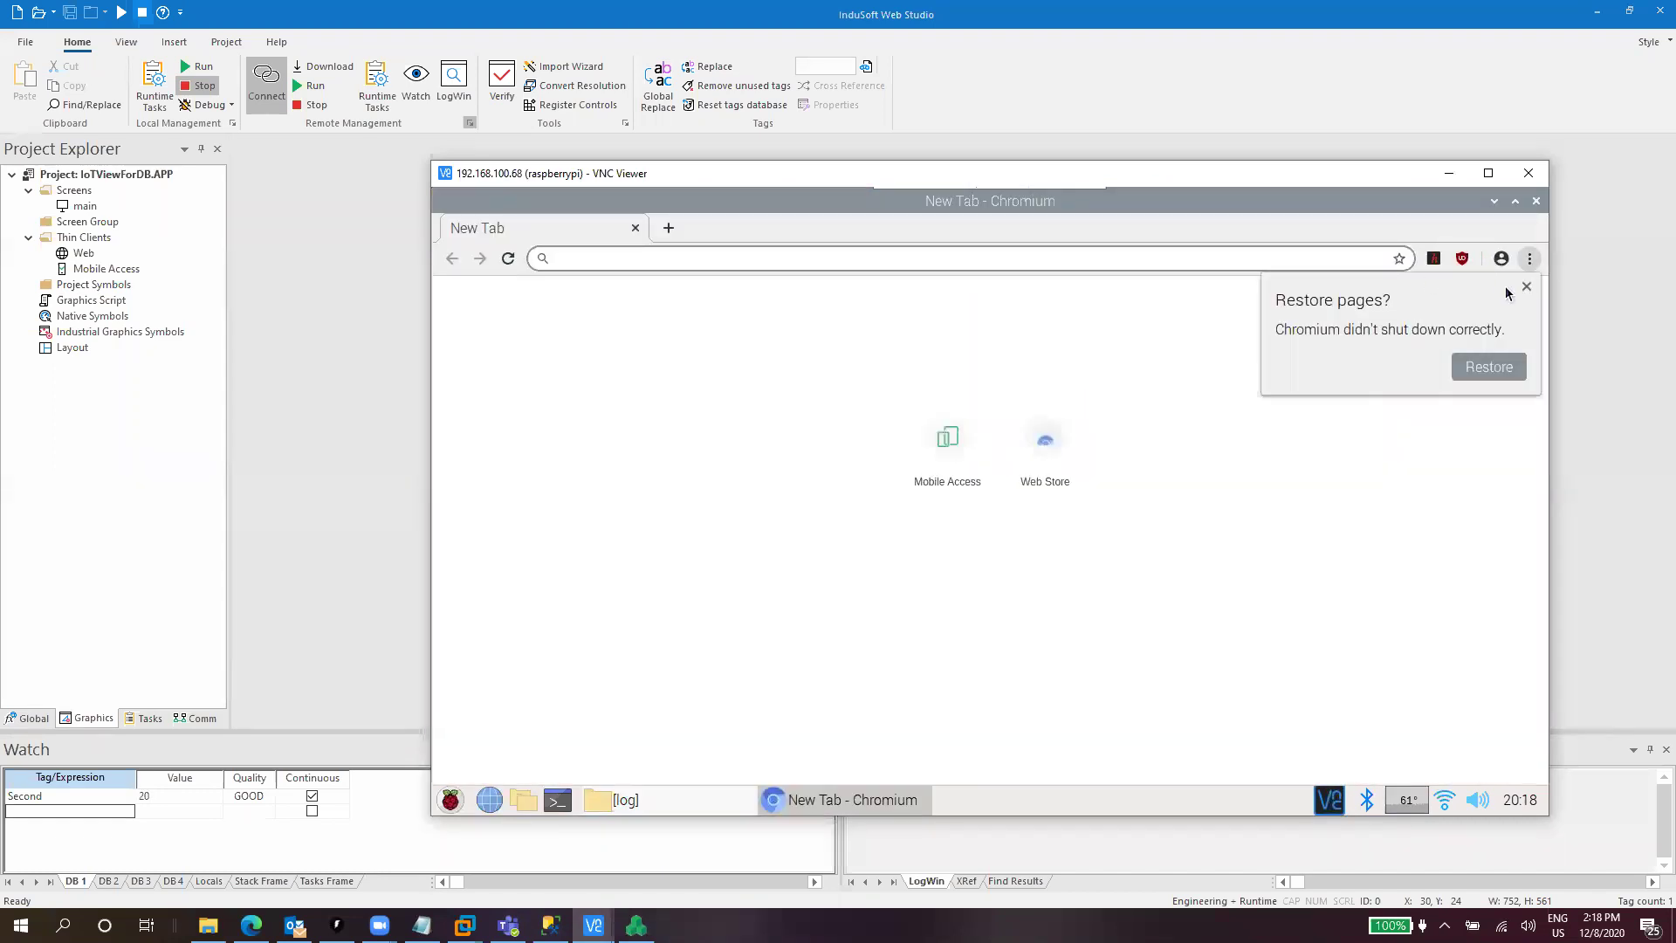
pyautogui.click(1527, 287)
pyautogui.click(956, 489)
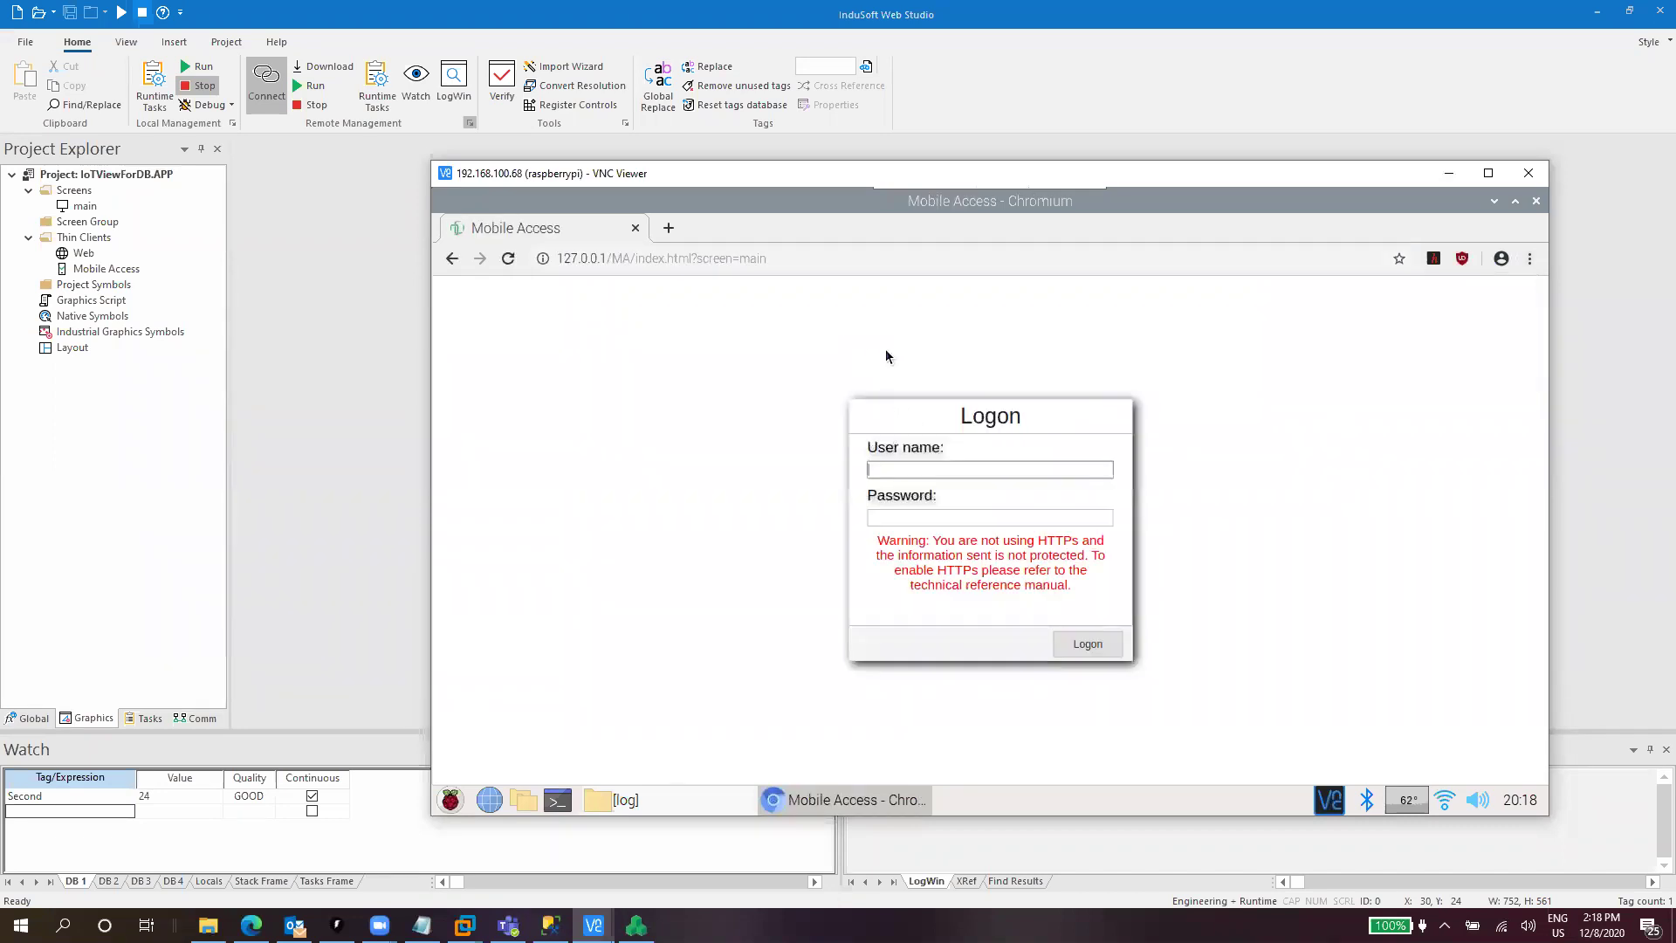
pyautogui.click(1094, 651)
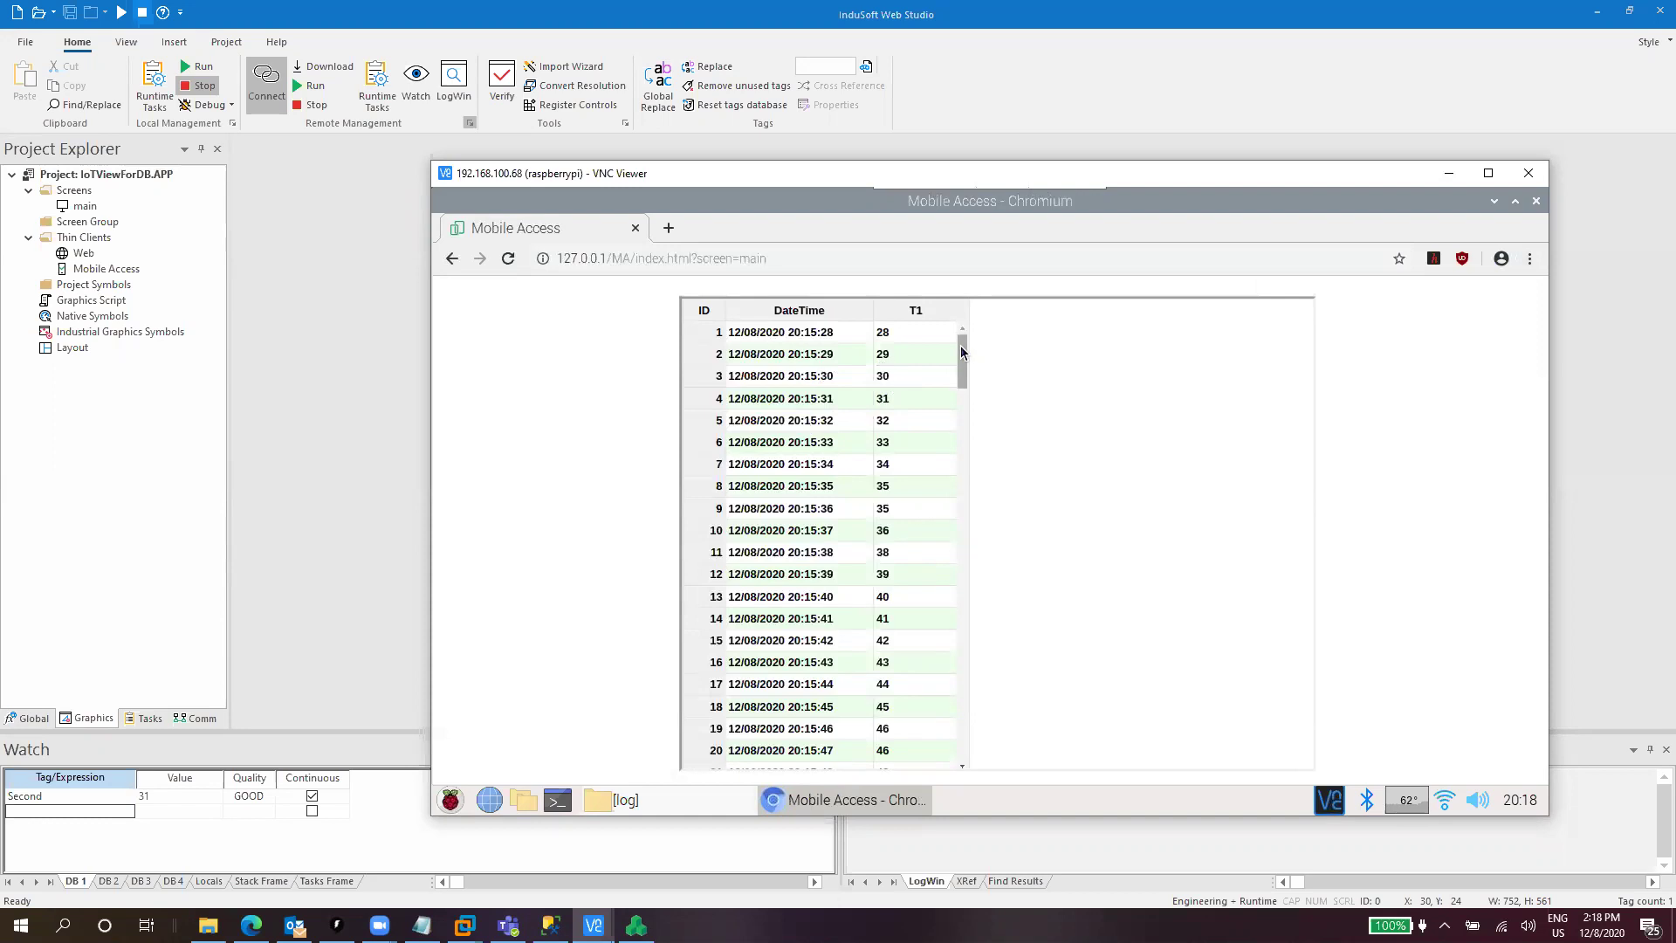
pyautogui.moveTo(957, 402); pyautogui.dragTo(961, 334)
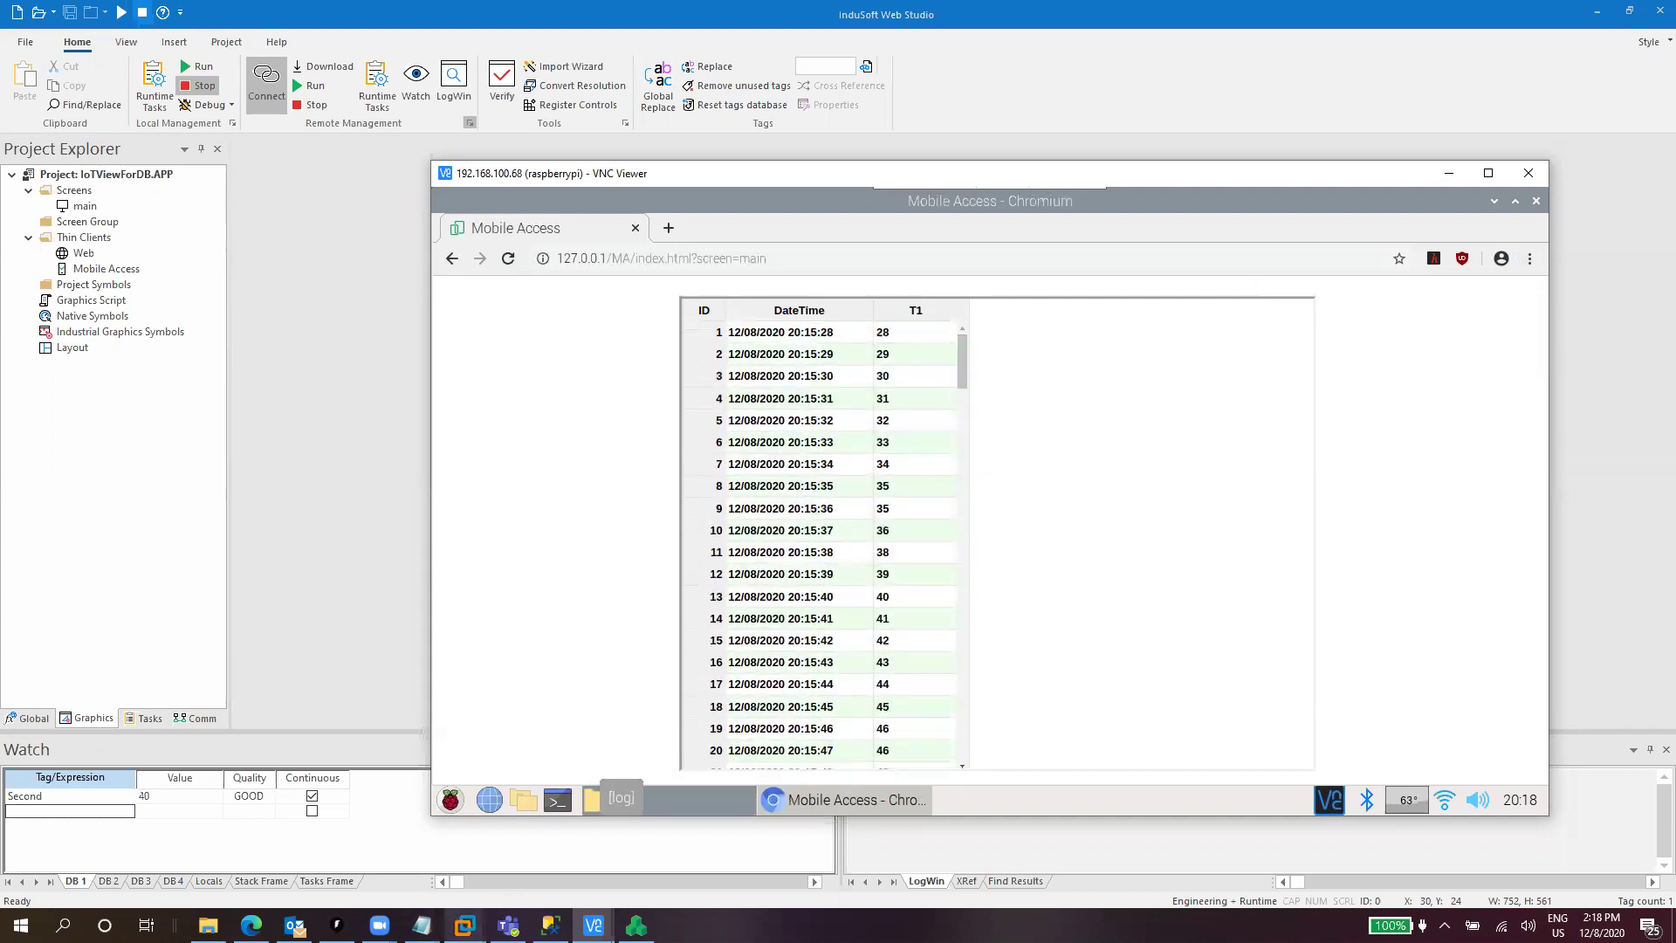
pyautogui.click(464, 925)
pyautogui.click(512, 849)
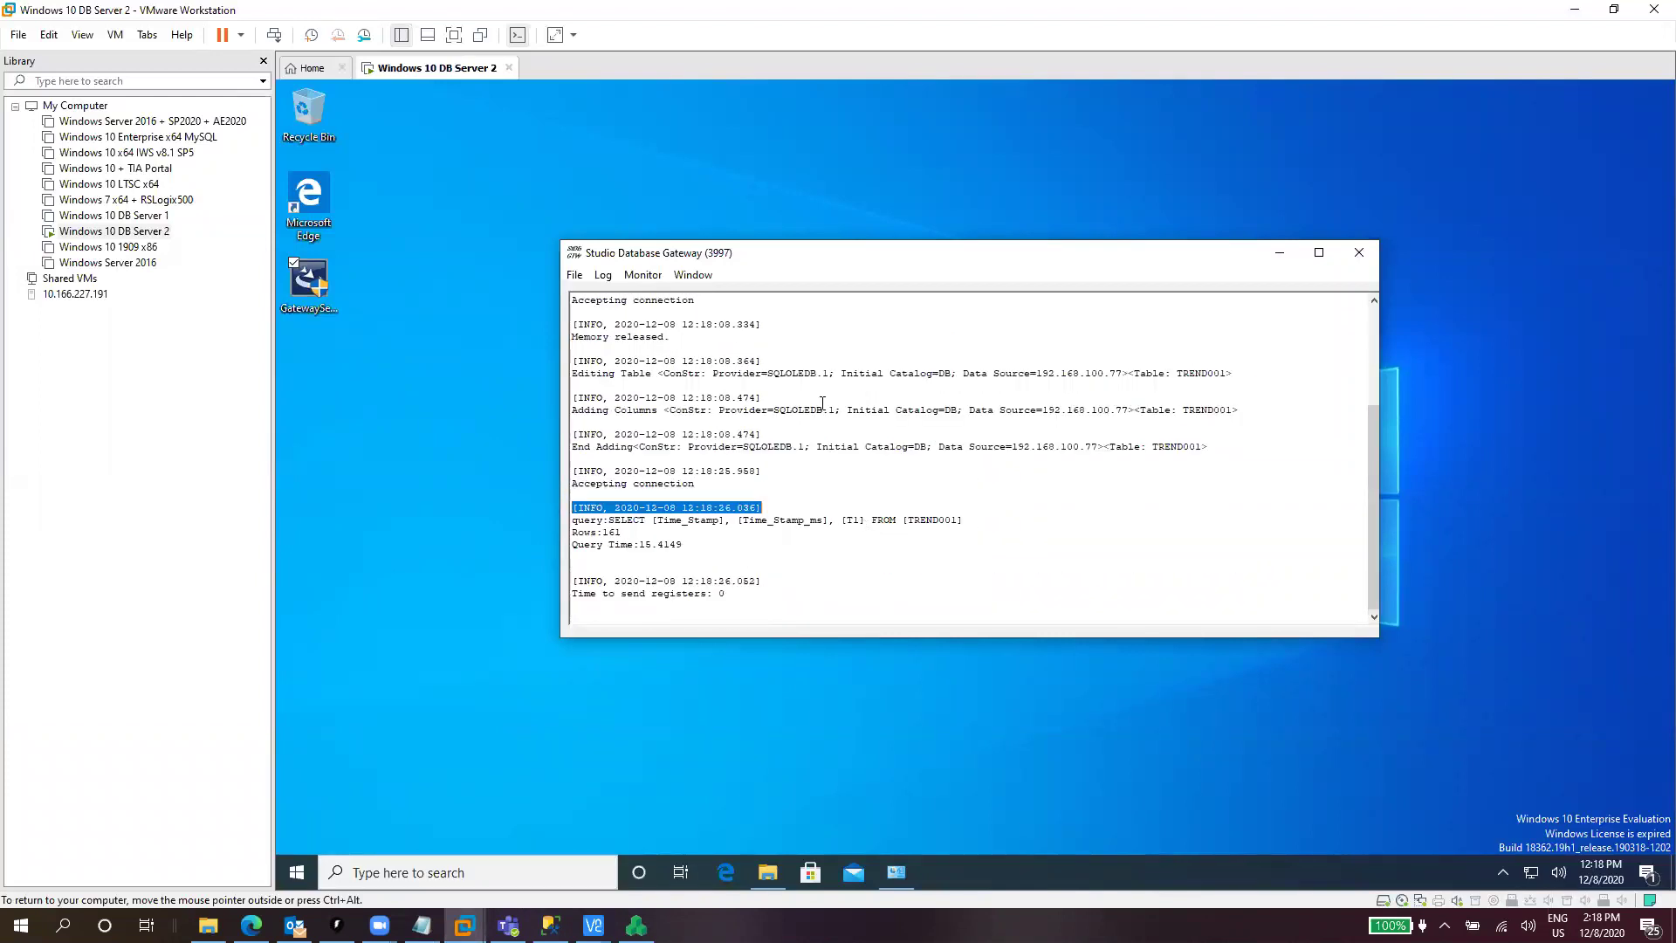
# Move the Studio Database Gateway window aside to read its TREND001 query returning 161 rows.
pyautogui.moveTo(806, 257); pyautogui.dragTo(881, 276)
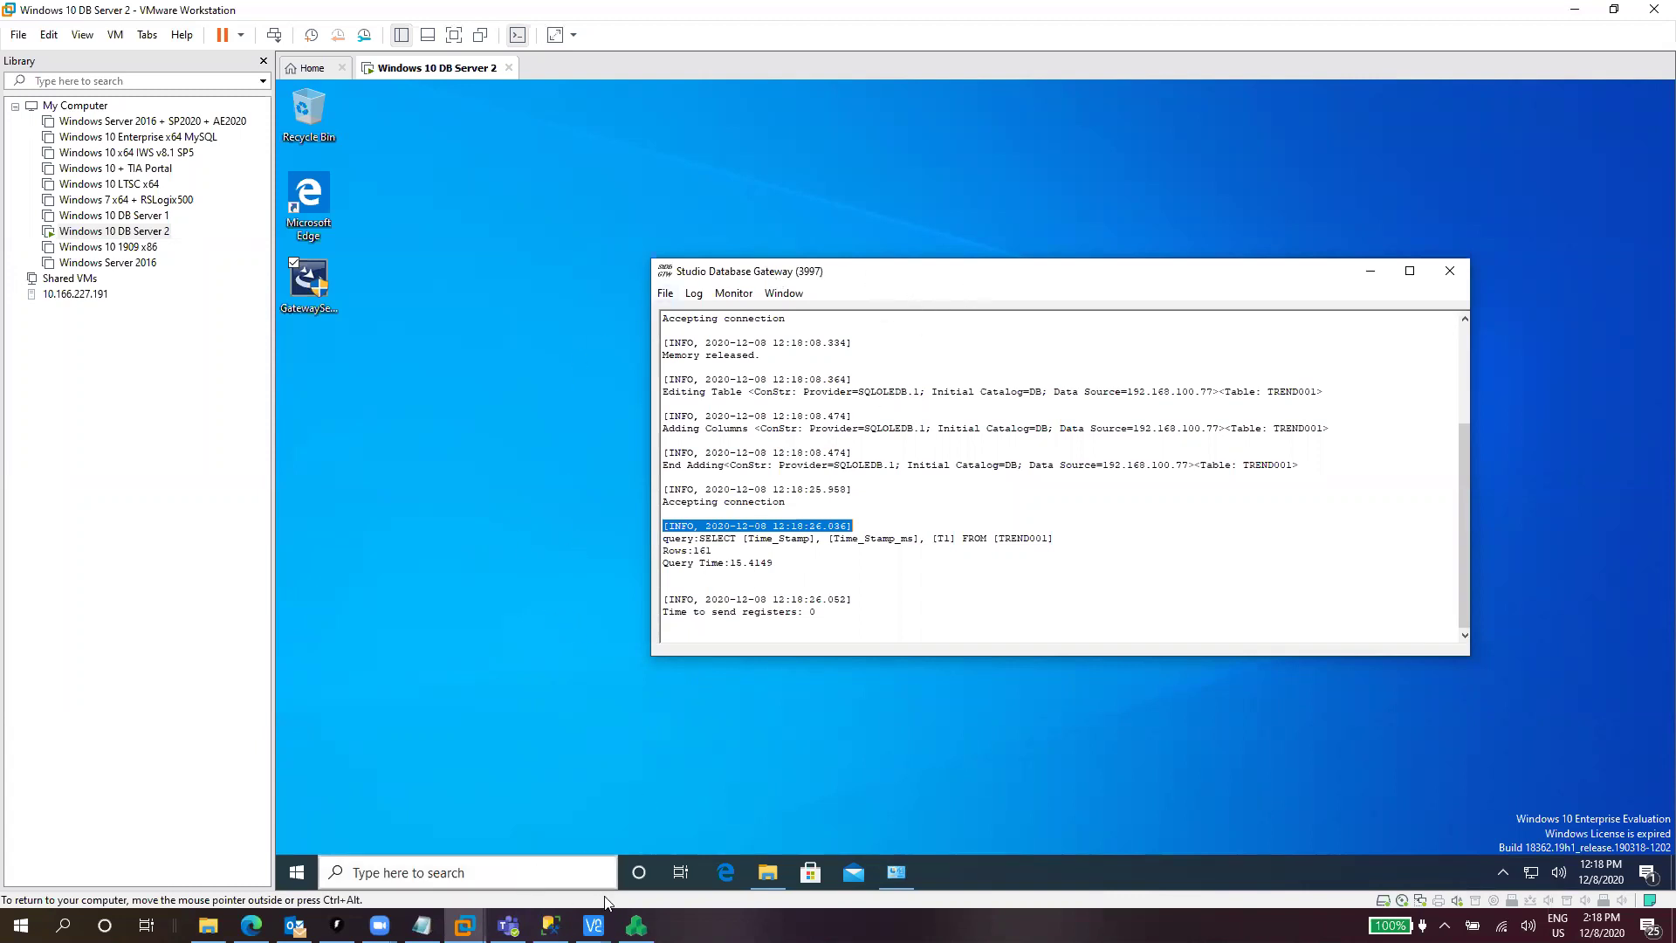
pyautogui.moveTo(594, 926)
pyautogui.click(655, 853)
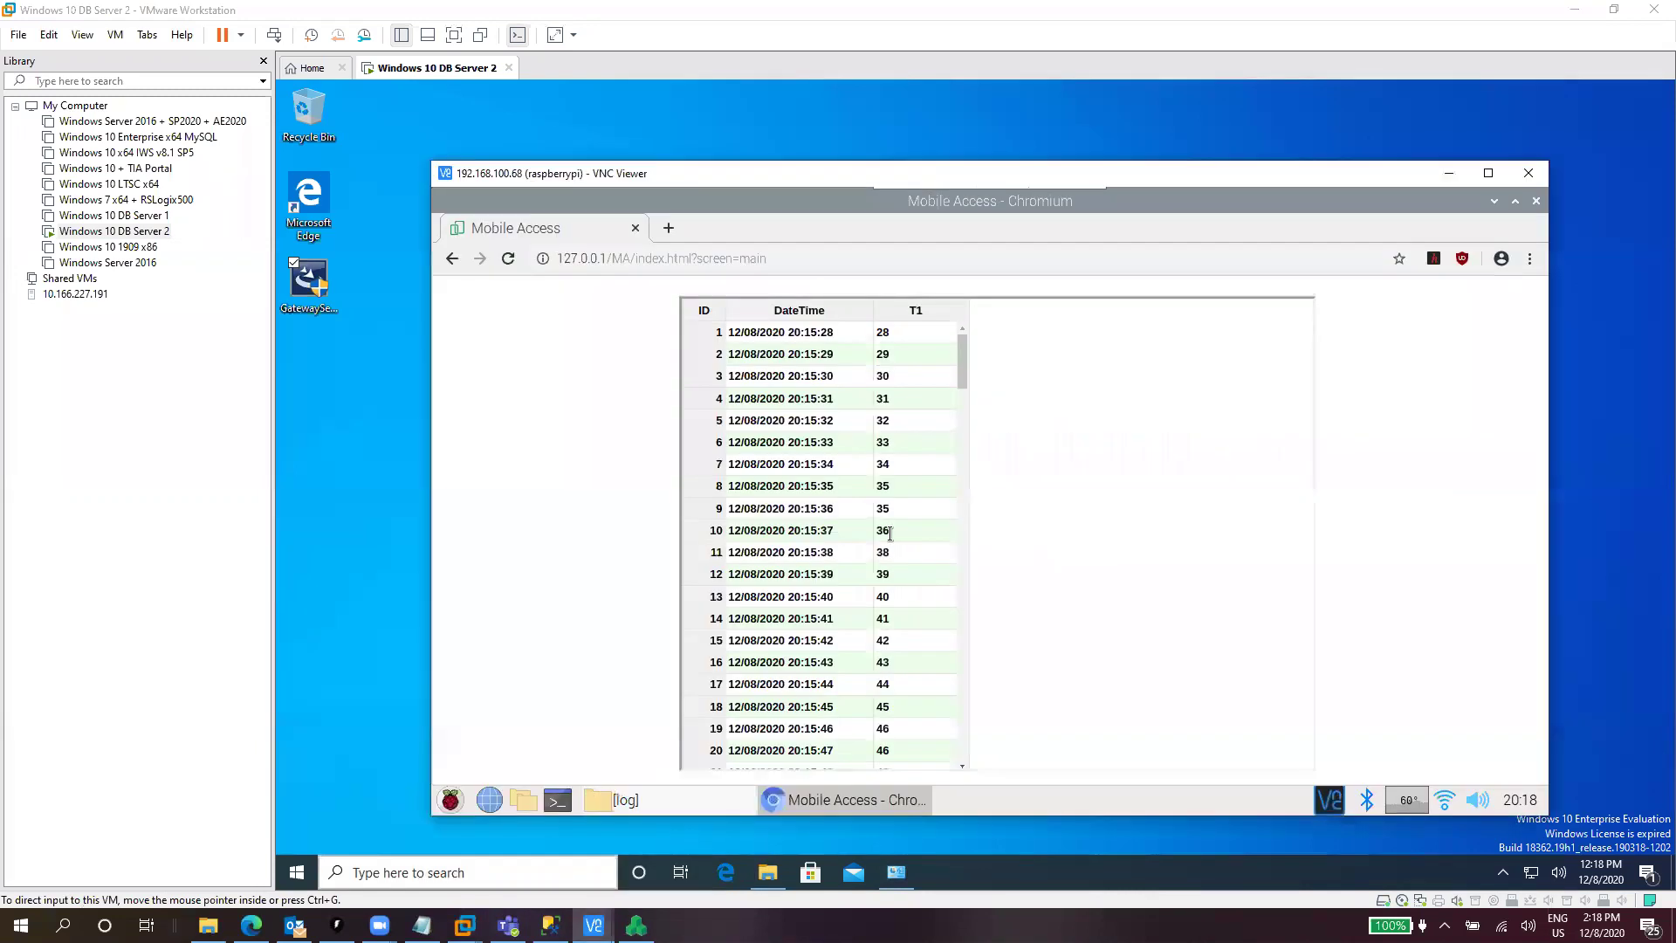
pyautogui.scroll(-20, 944, 455)
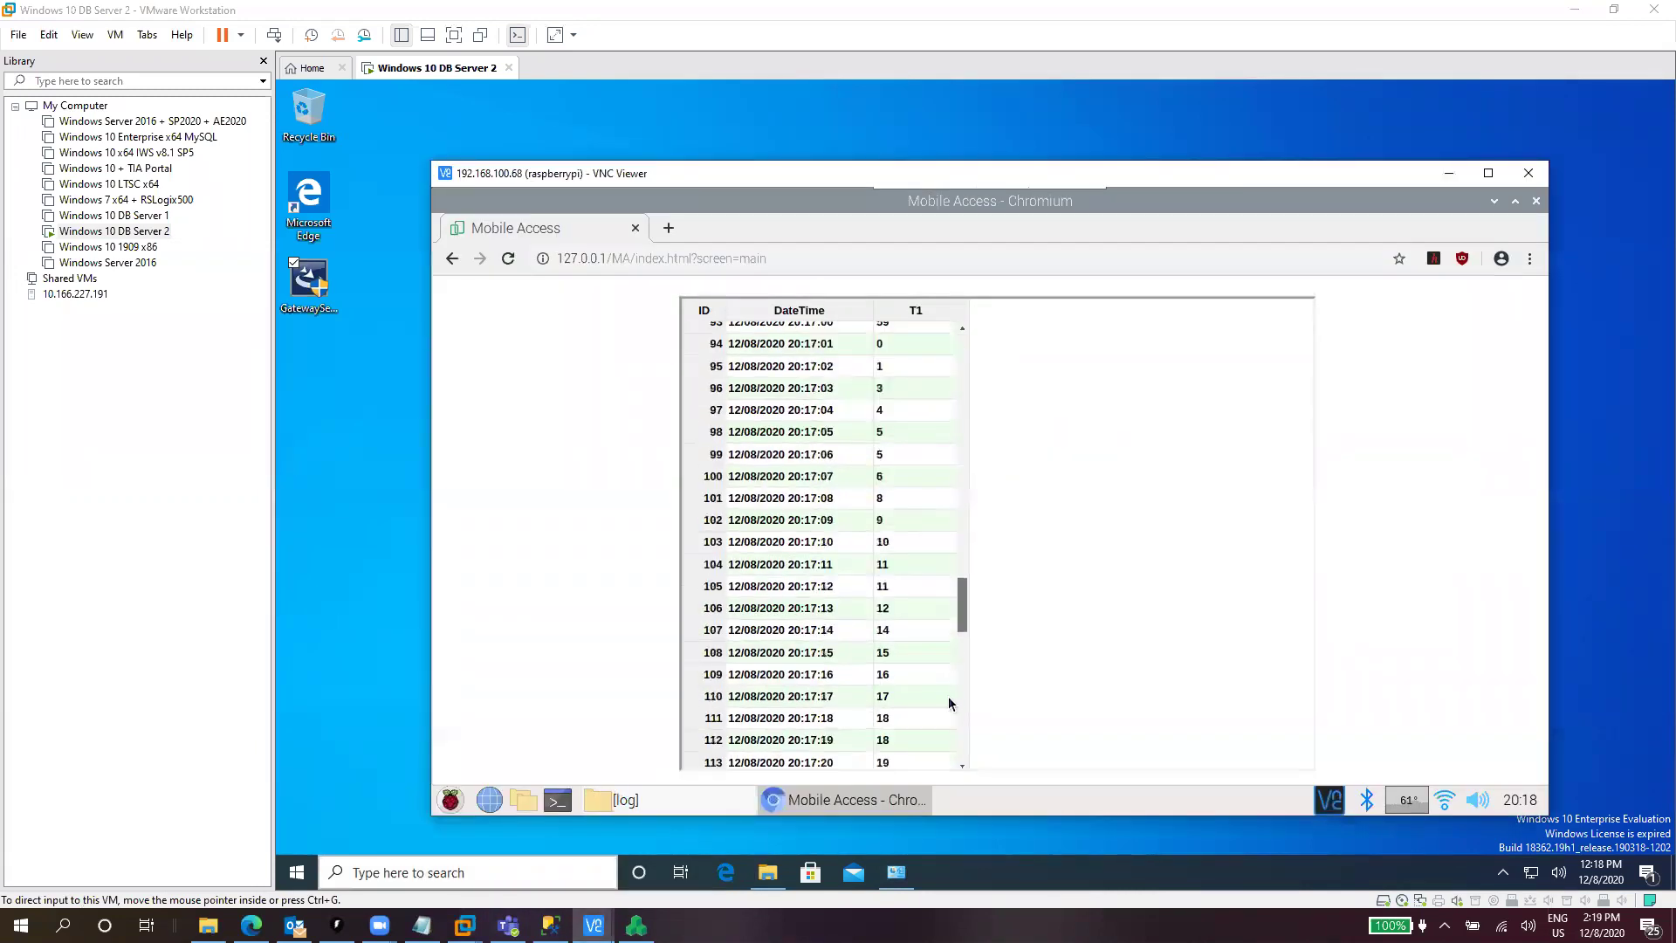
pyautogui.moveTo(954, 744)
pyautogui.mouseDown()
pyautogui.moveTo(988, 520)
pyautogui.moveTo(962, 344)
pyautogui.moveTo(936, 486)
pyautogui.moveTo(967, 600)
pyautogui.moveTo(953, 642)
pyautogui.moveTo(967, 762)
pyautogui.moveTo(967, 725)
pyautogui.mouseUp()
pyautogui.moveTo(973, 488); pyautogui.dragTo(972, 329)
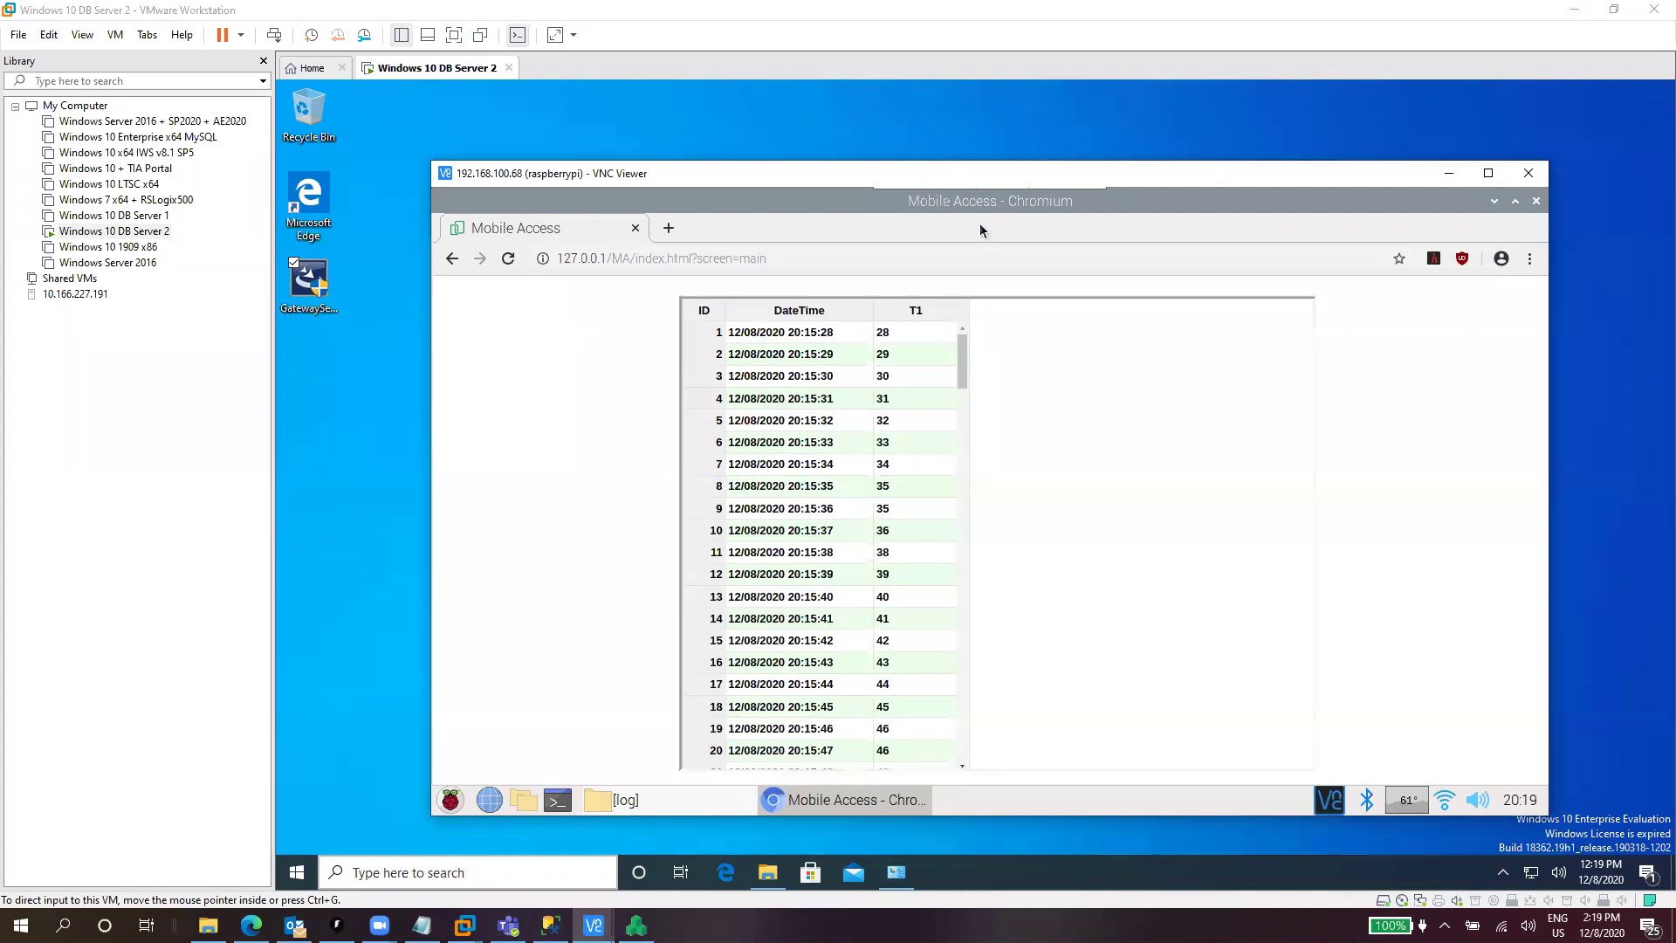
pyautogui.moveTo(990, 194)
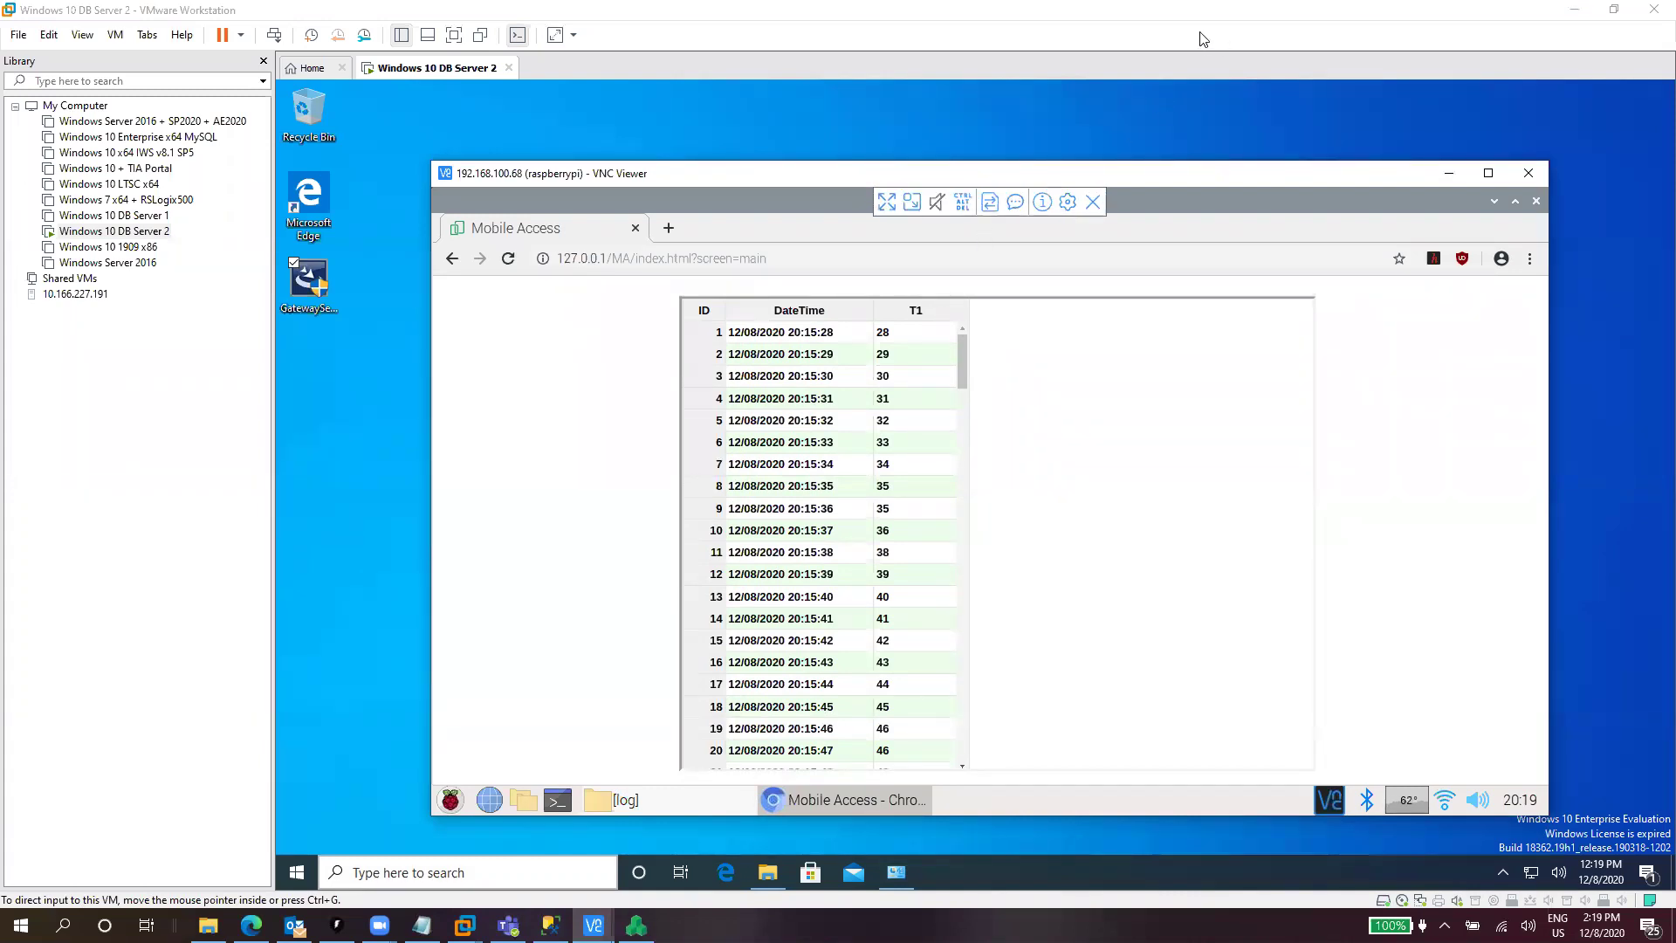